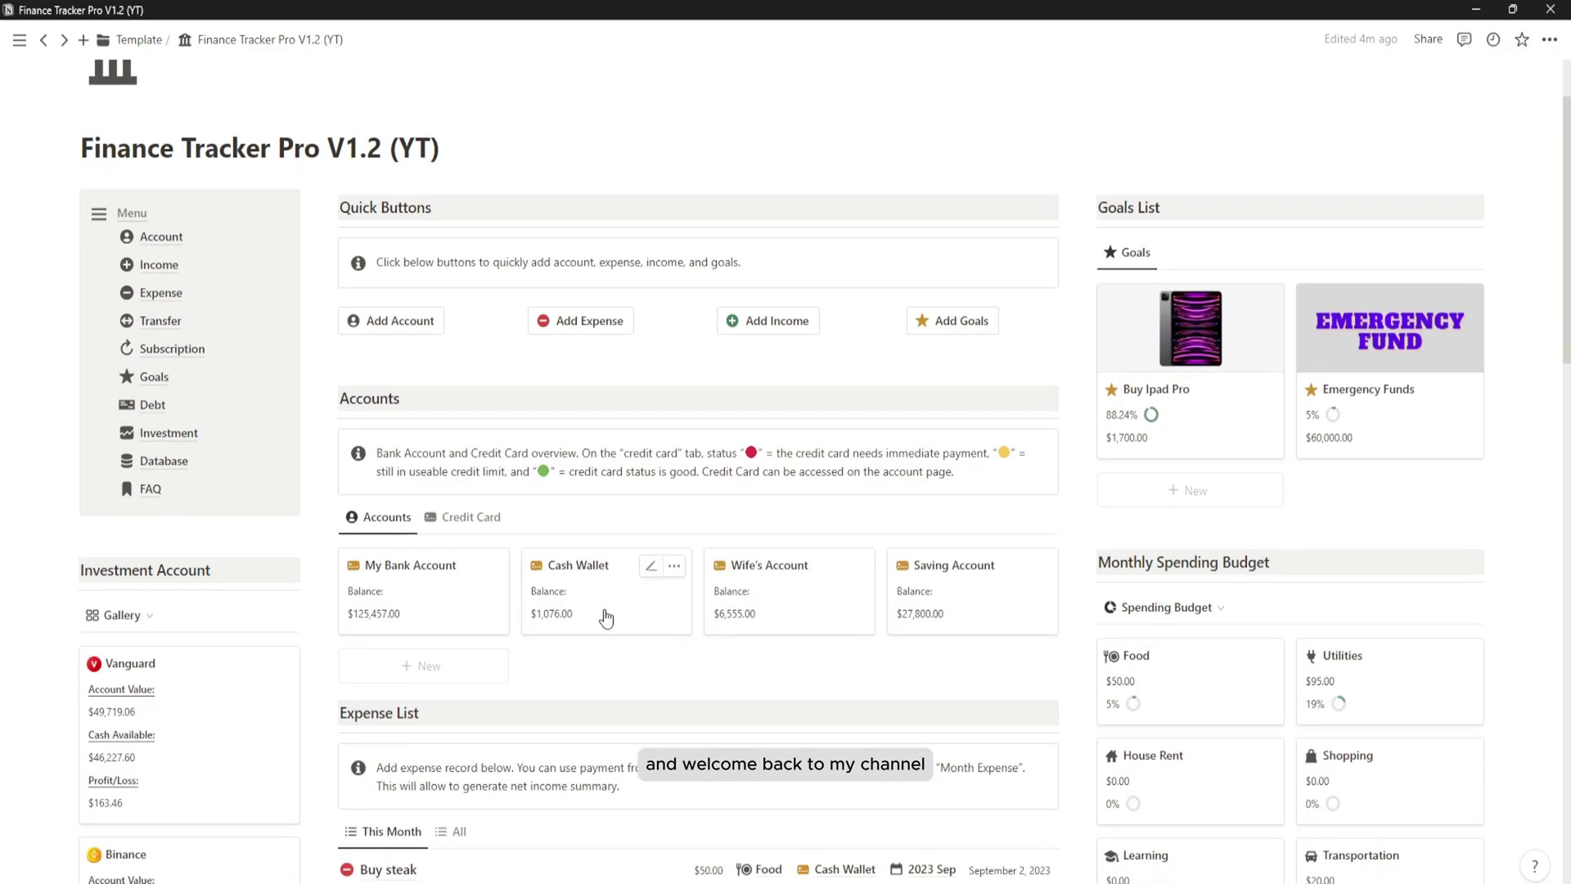
# Switch the accounts overview to credit cards and reach the Income page showing Payroll $40,000 and Side Hustle $4,990.
pyautogui.scroll(-6, 605, 610)
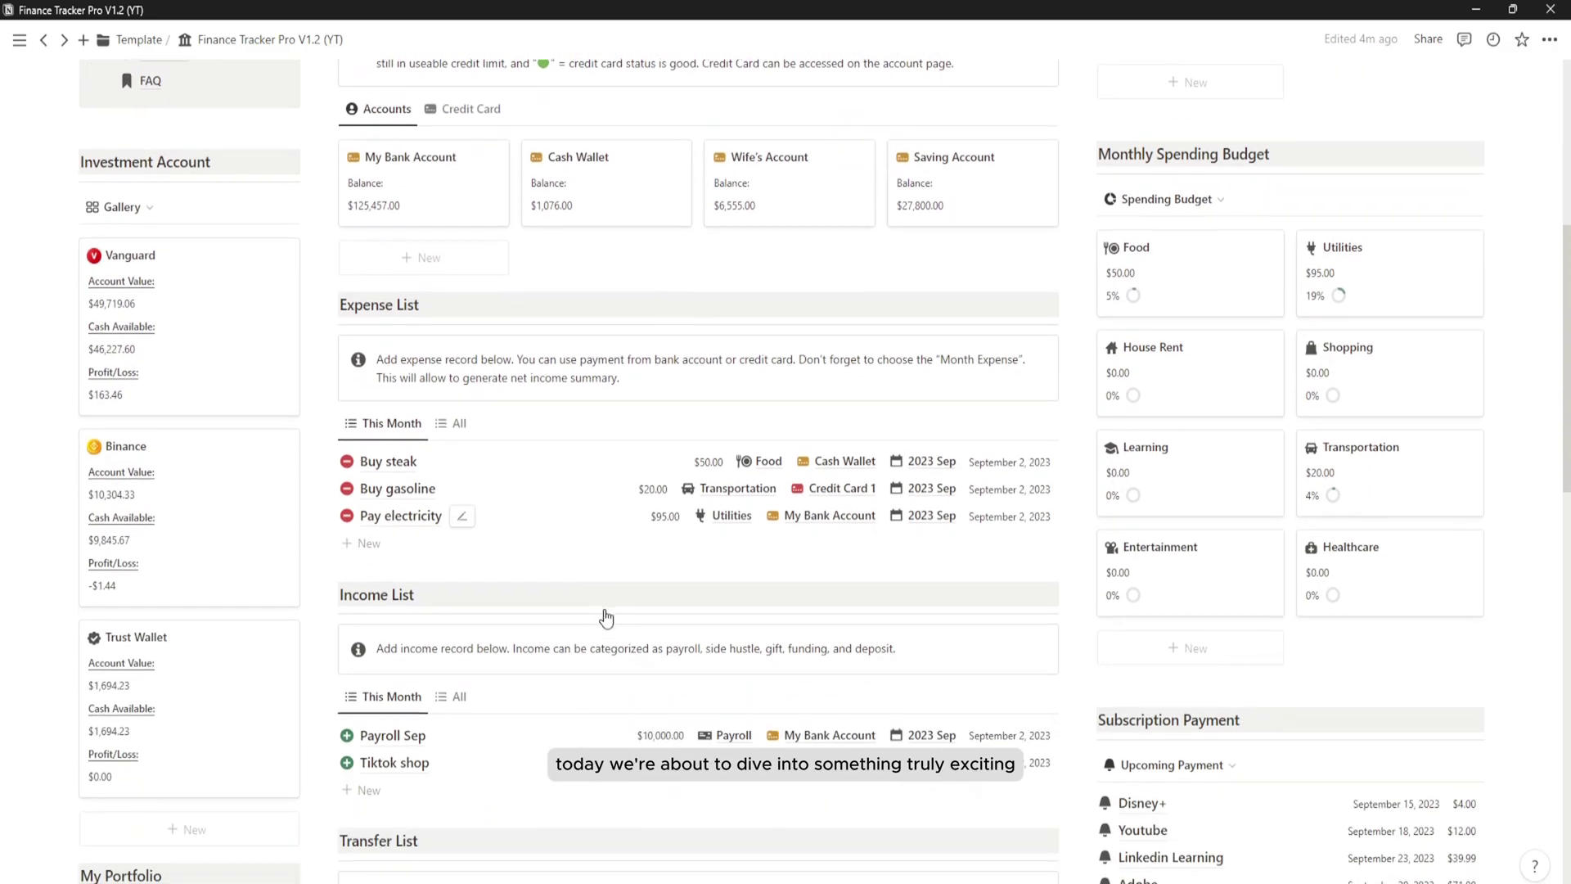
pyautogui.scroll(-6, 606, 610)
pyautogui.scroll(-2, 606, 615)
pyautogui.scroll(14, 606, 615)
pyautogui.scroll(5, 605, 615)
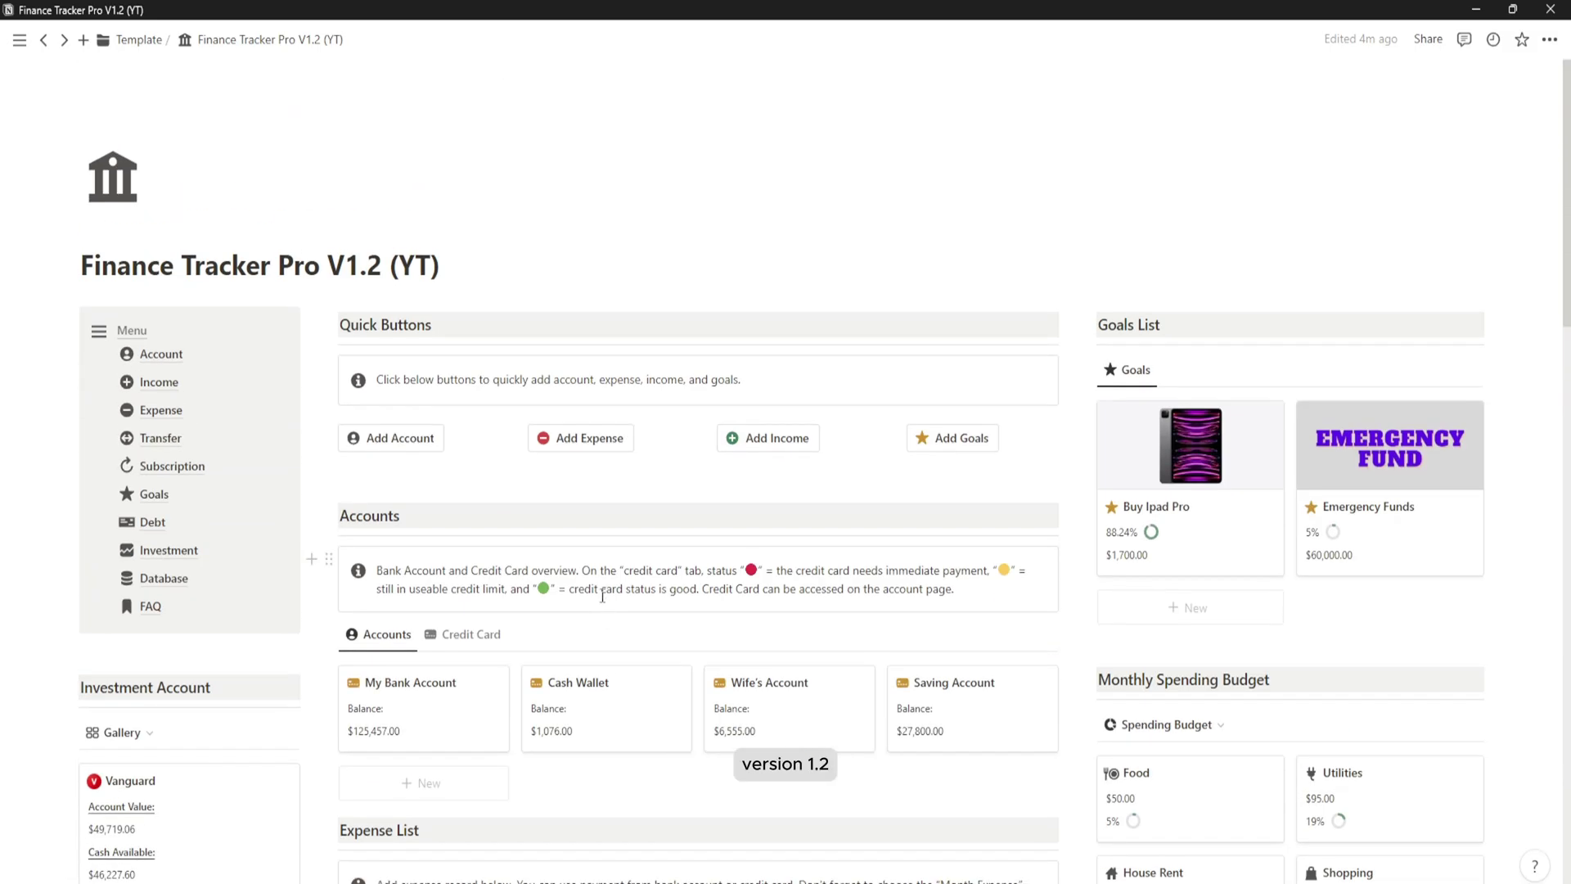
pyautogui.click(468, 636)
pyautogui.scroll(-3, 499, 632)
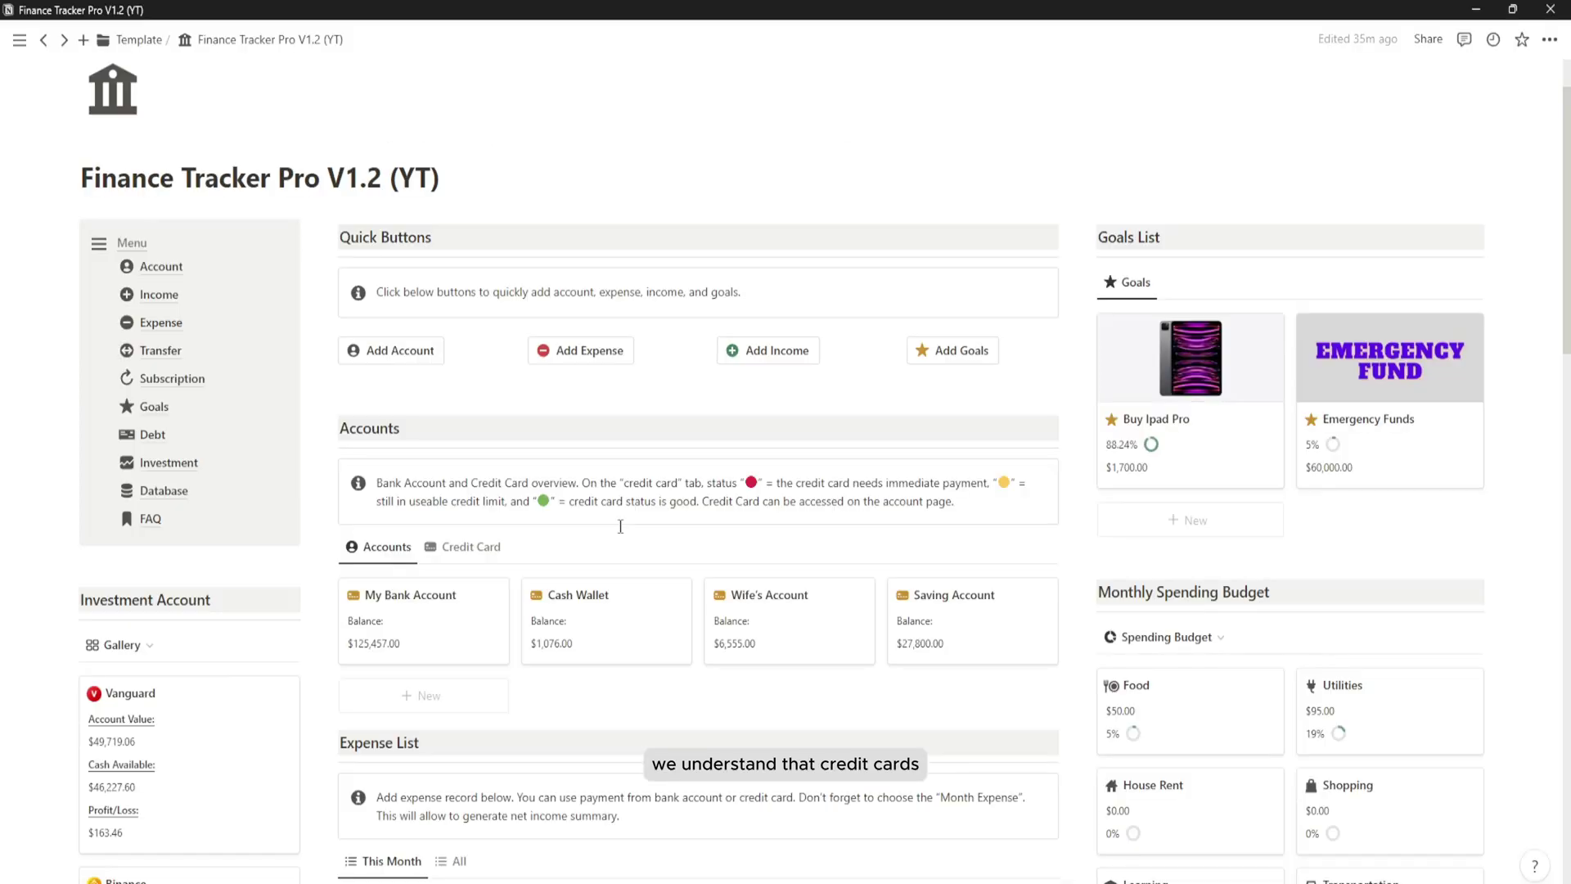
pyautogui.scroll(-3, 628, 560)
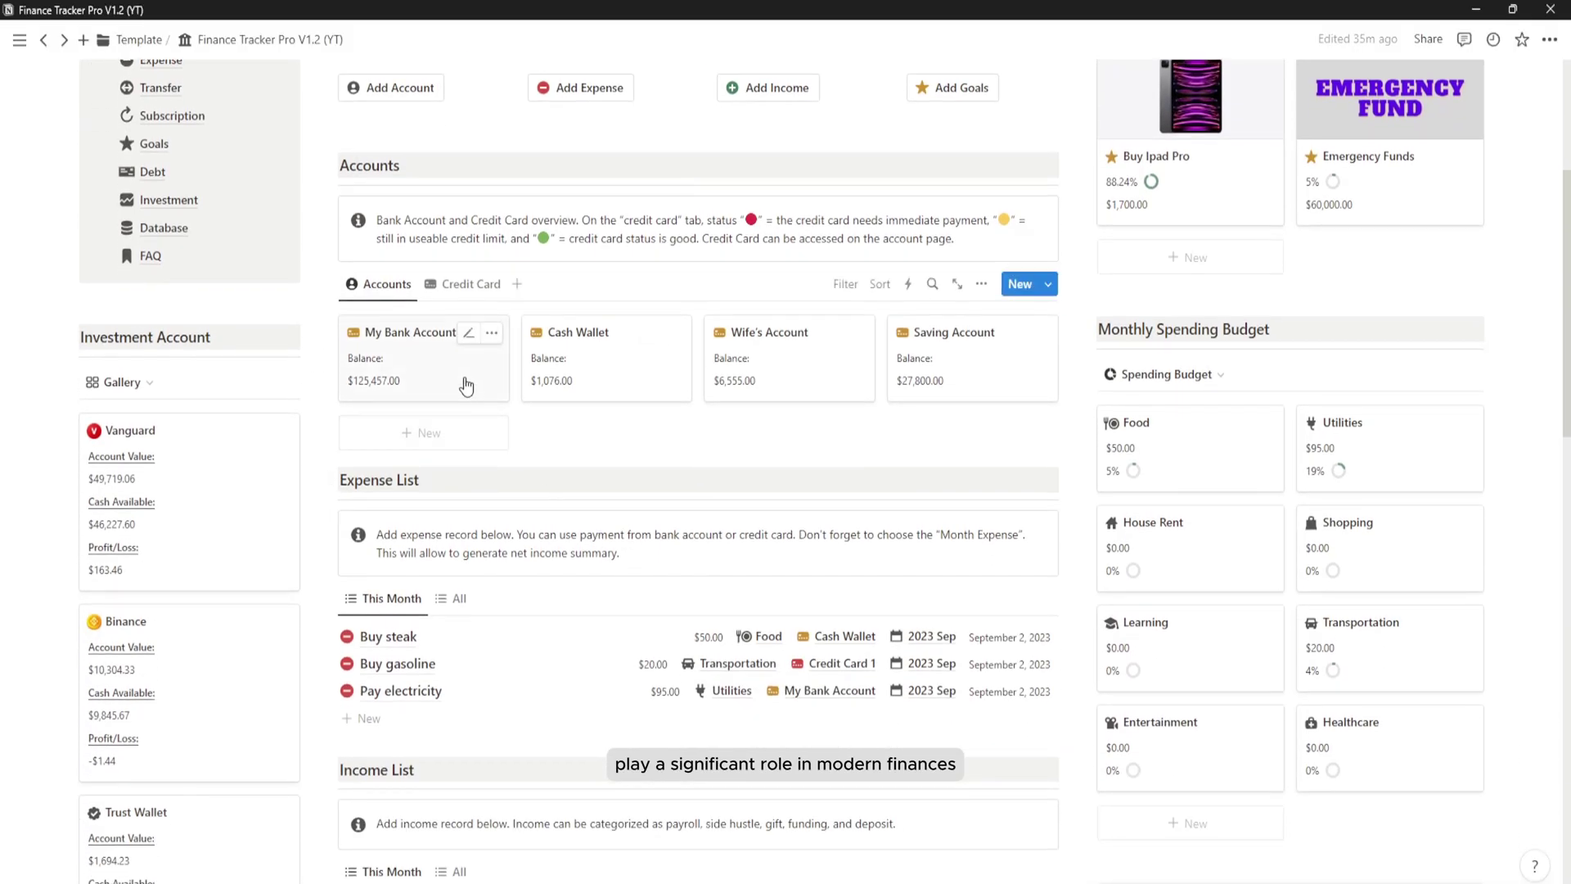
pyautogui.click(570, 275)
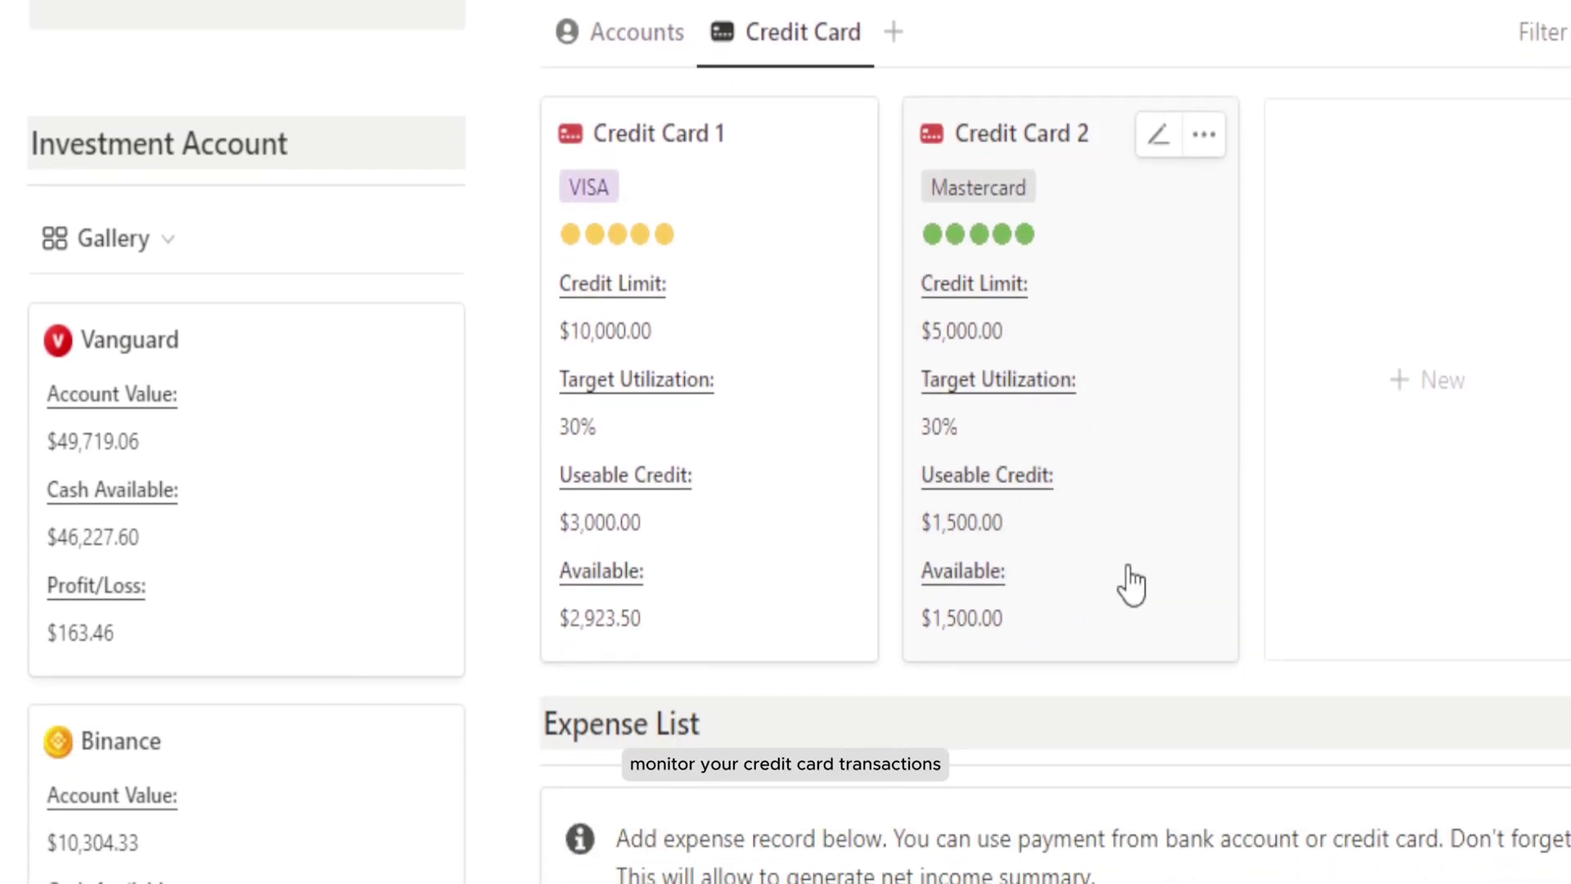
pyautogui.scroll(-1, 630, 491)
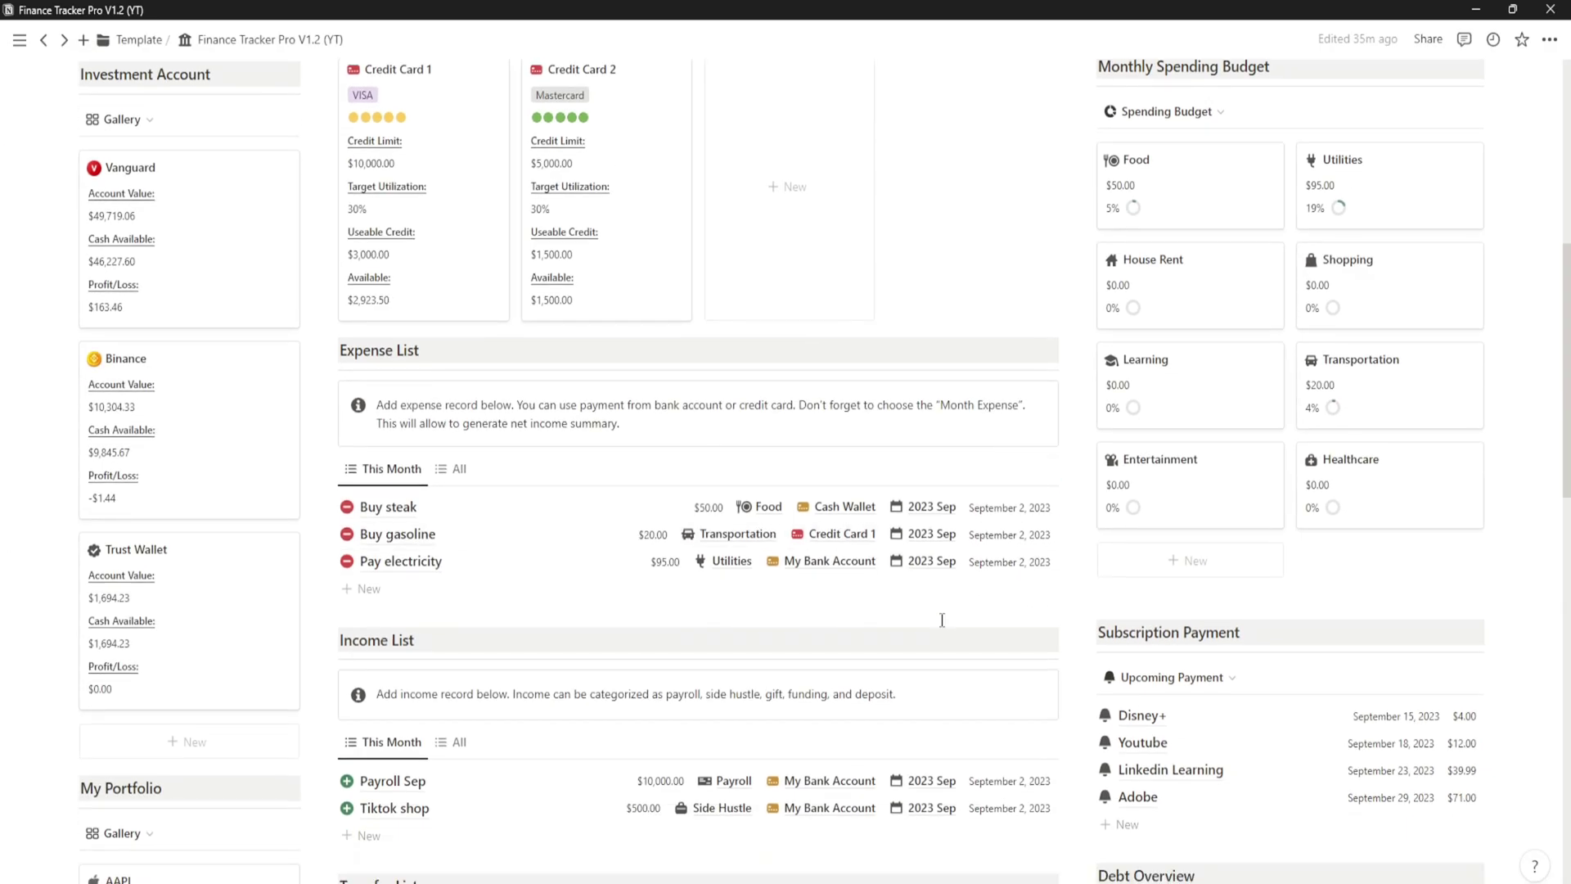
pyautogui.scroll(2, 942, 620)
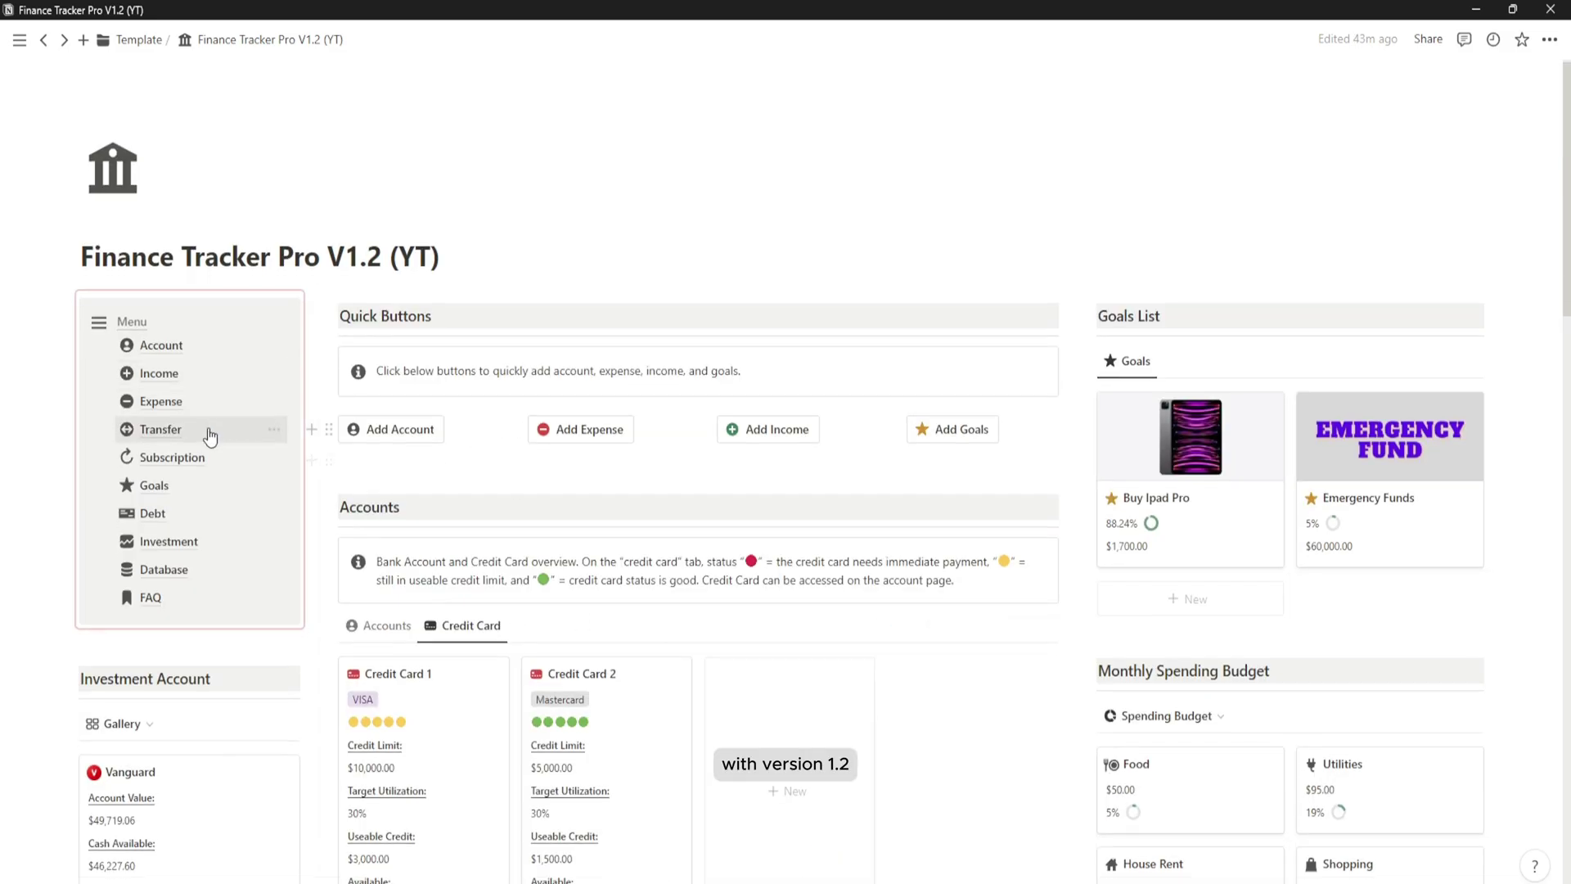
pyautogui.scroll(-1, 146, 391)
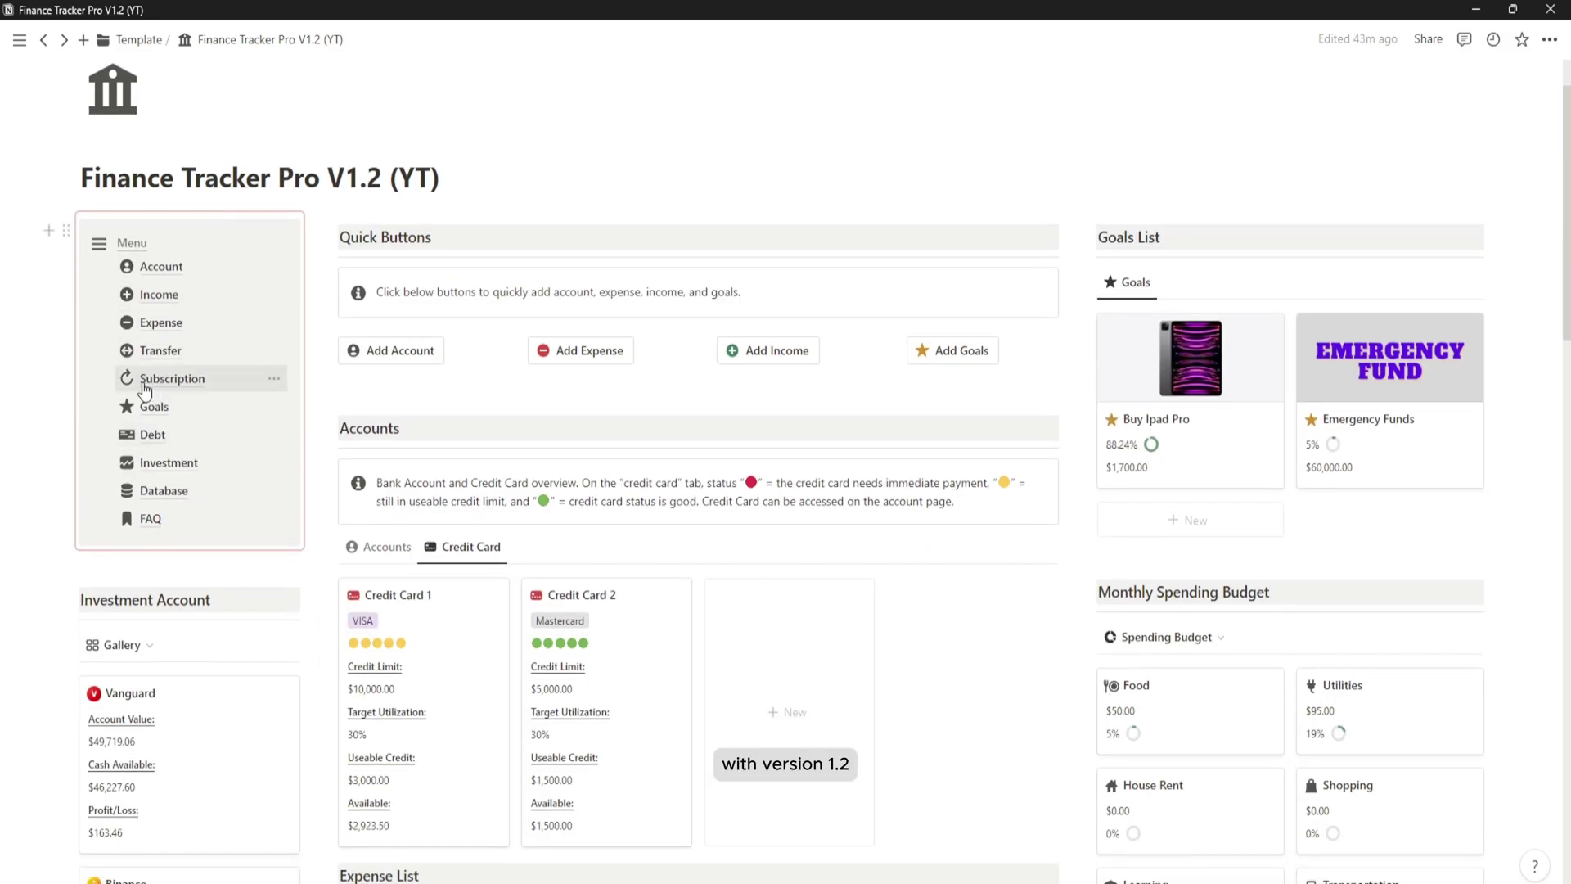
pyautogui.click(157, 295)
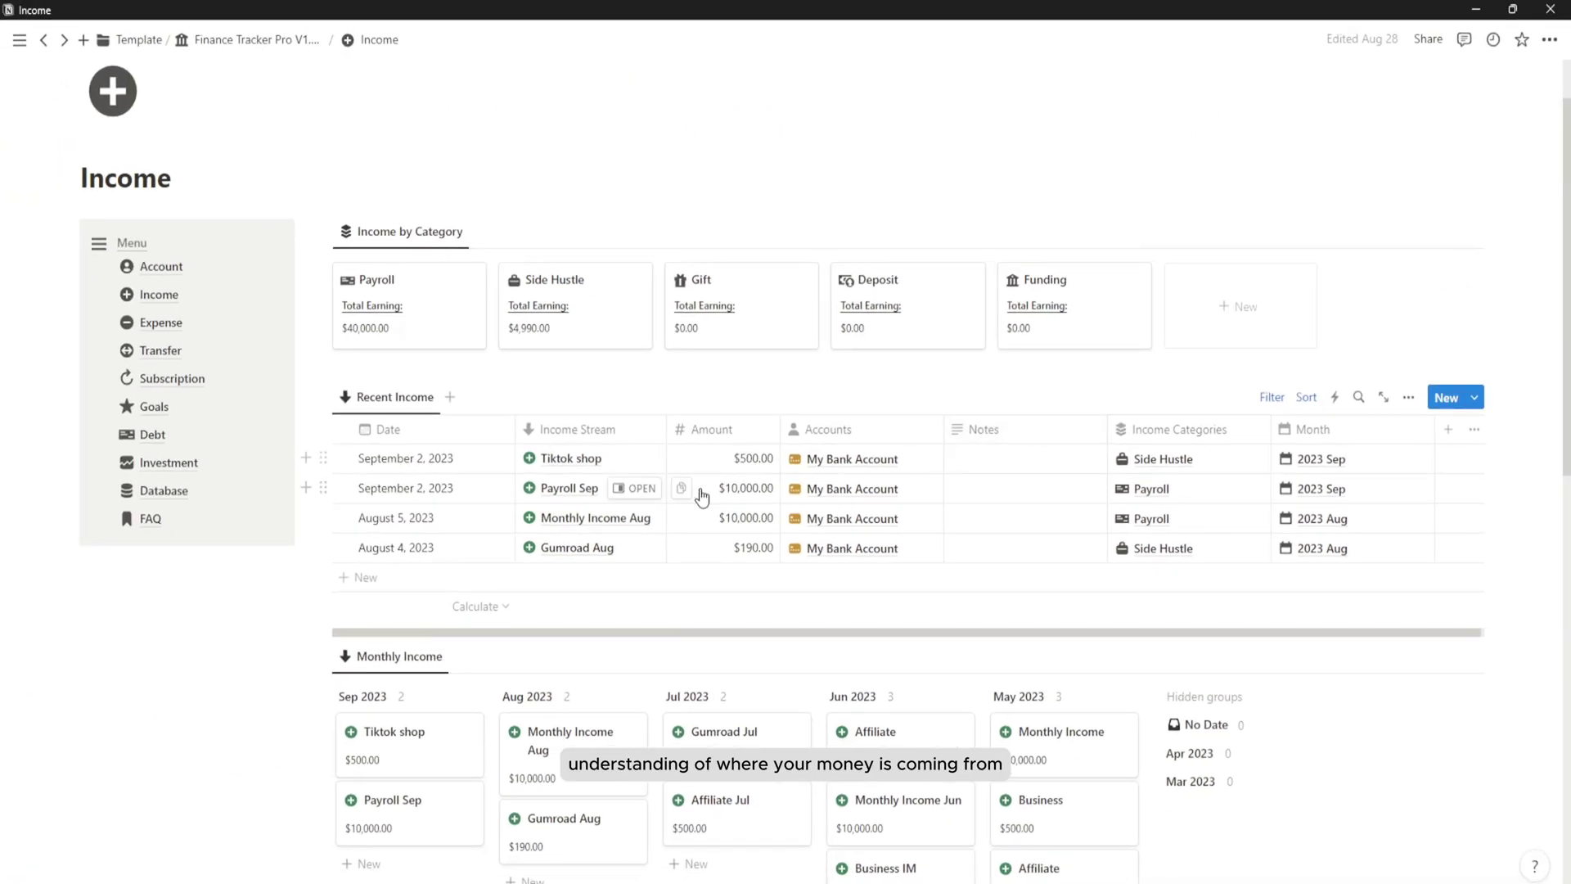
pyautogui.scroll(-5, 702, 496)
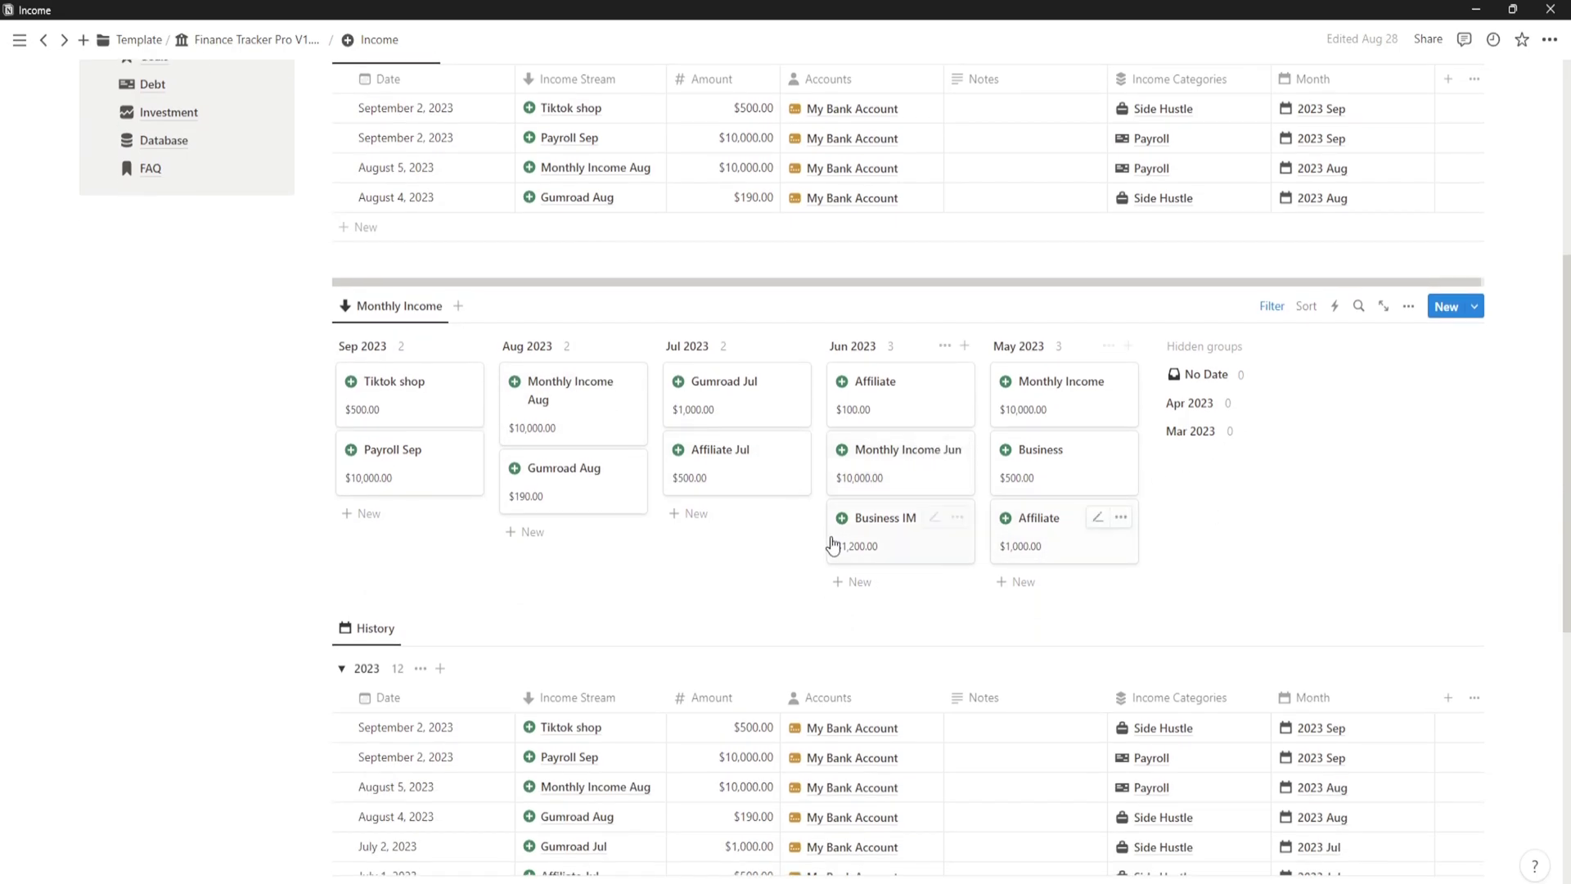
# Open the 2023 Aug month summary card in side peek.
pyautogui.scroll(-1, 759, 537)
pyautogui.scroll(10, 653, 455)
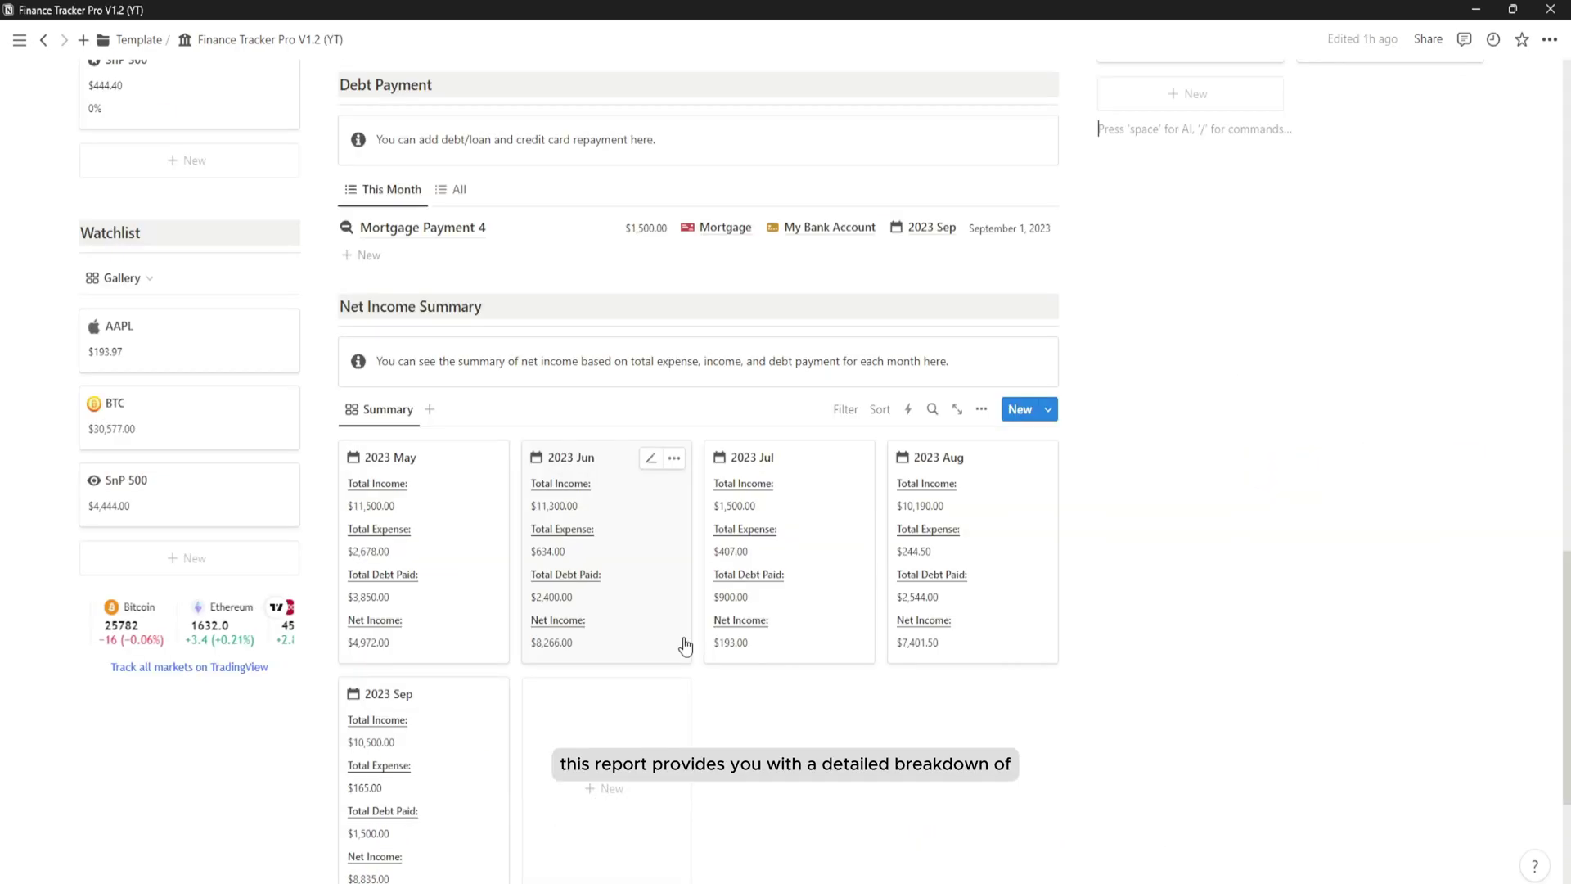
pyautogui.scroll(-1, 688, 679)
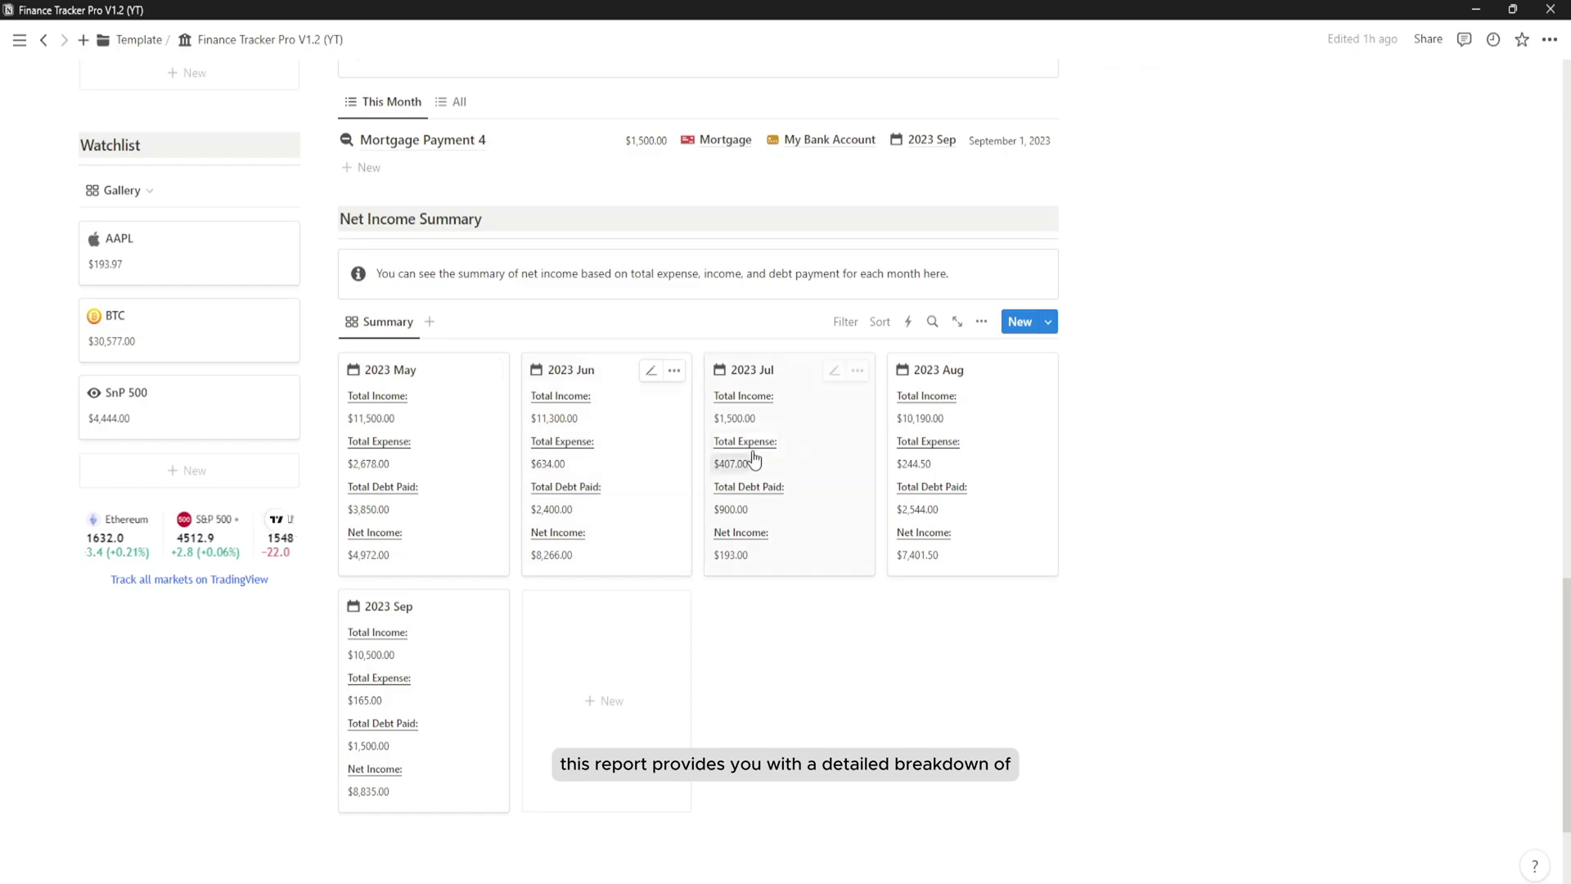
pyautogui.press('alt')
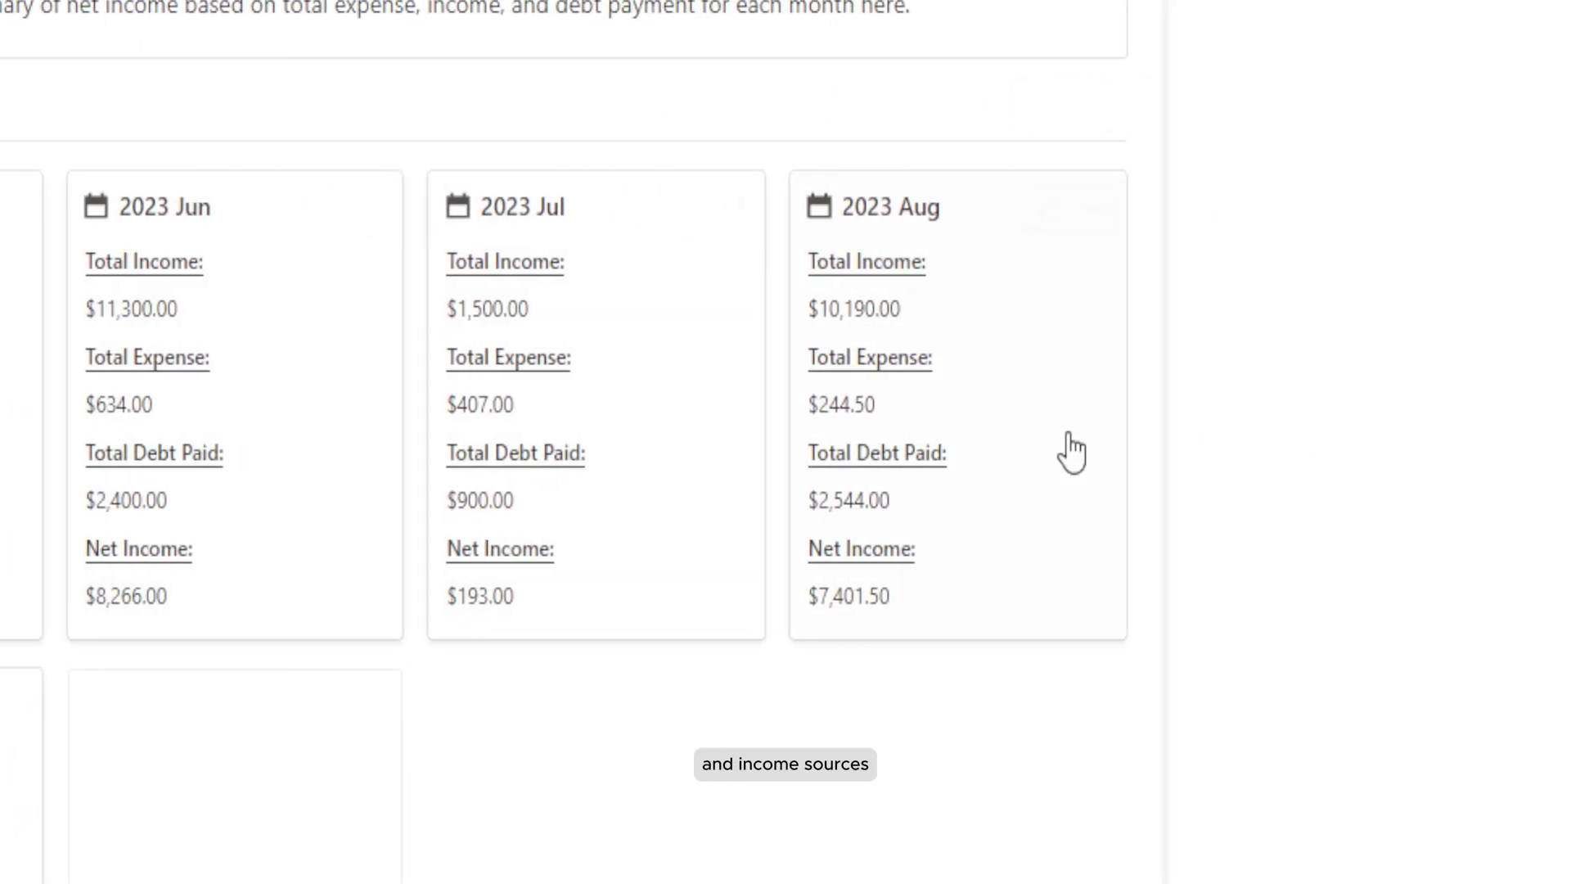
pyautogui.click(1055, 449)
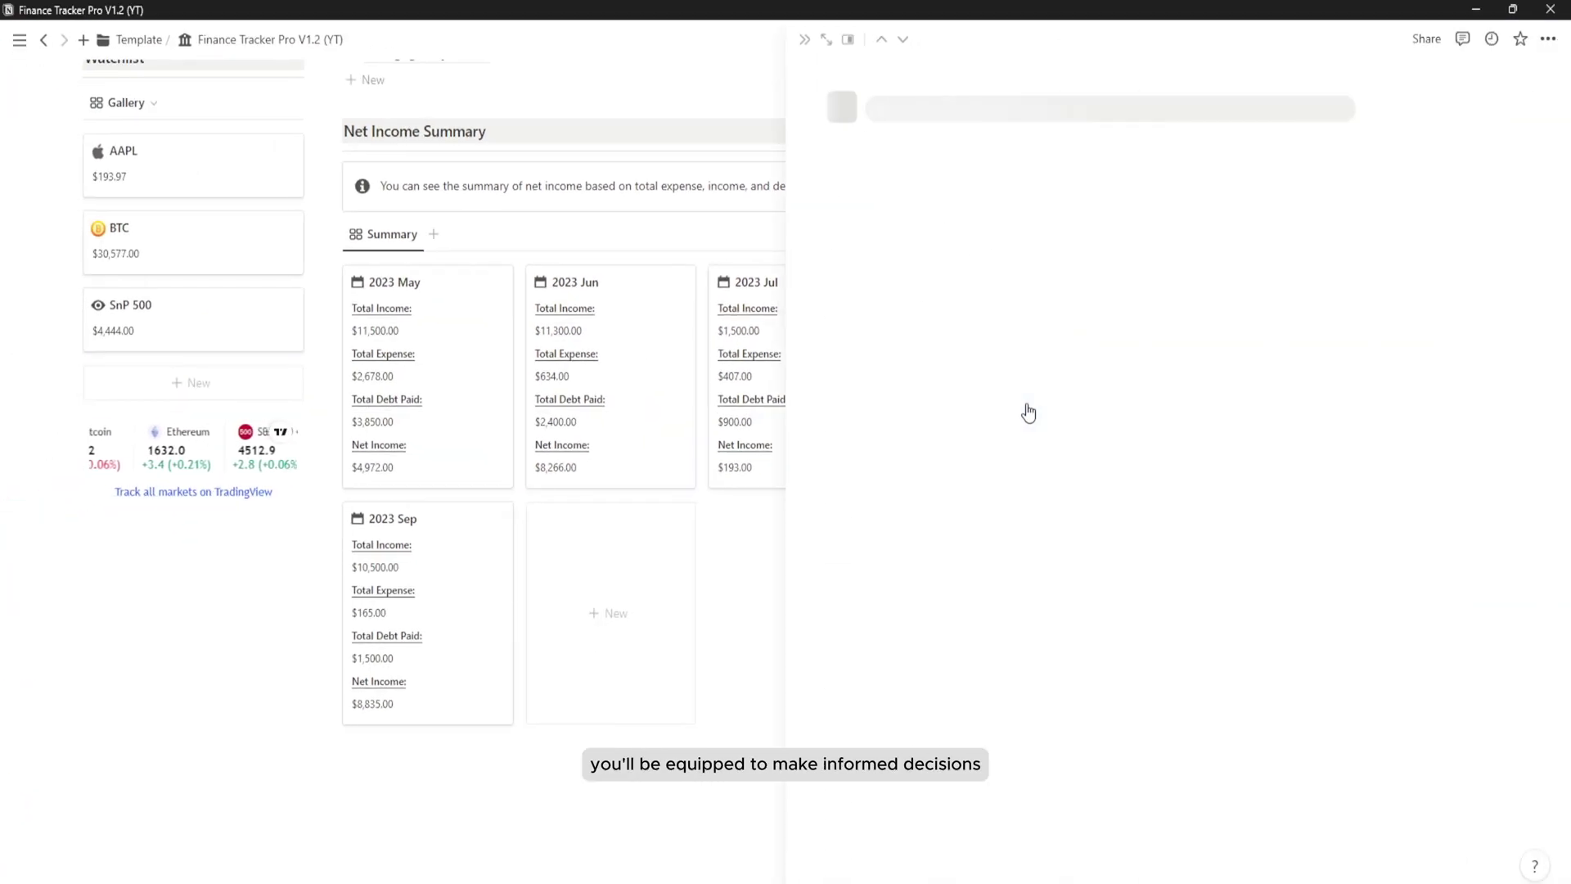
pyautogui.click(1056, 449)
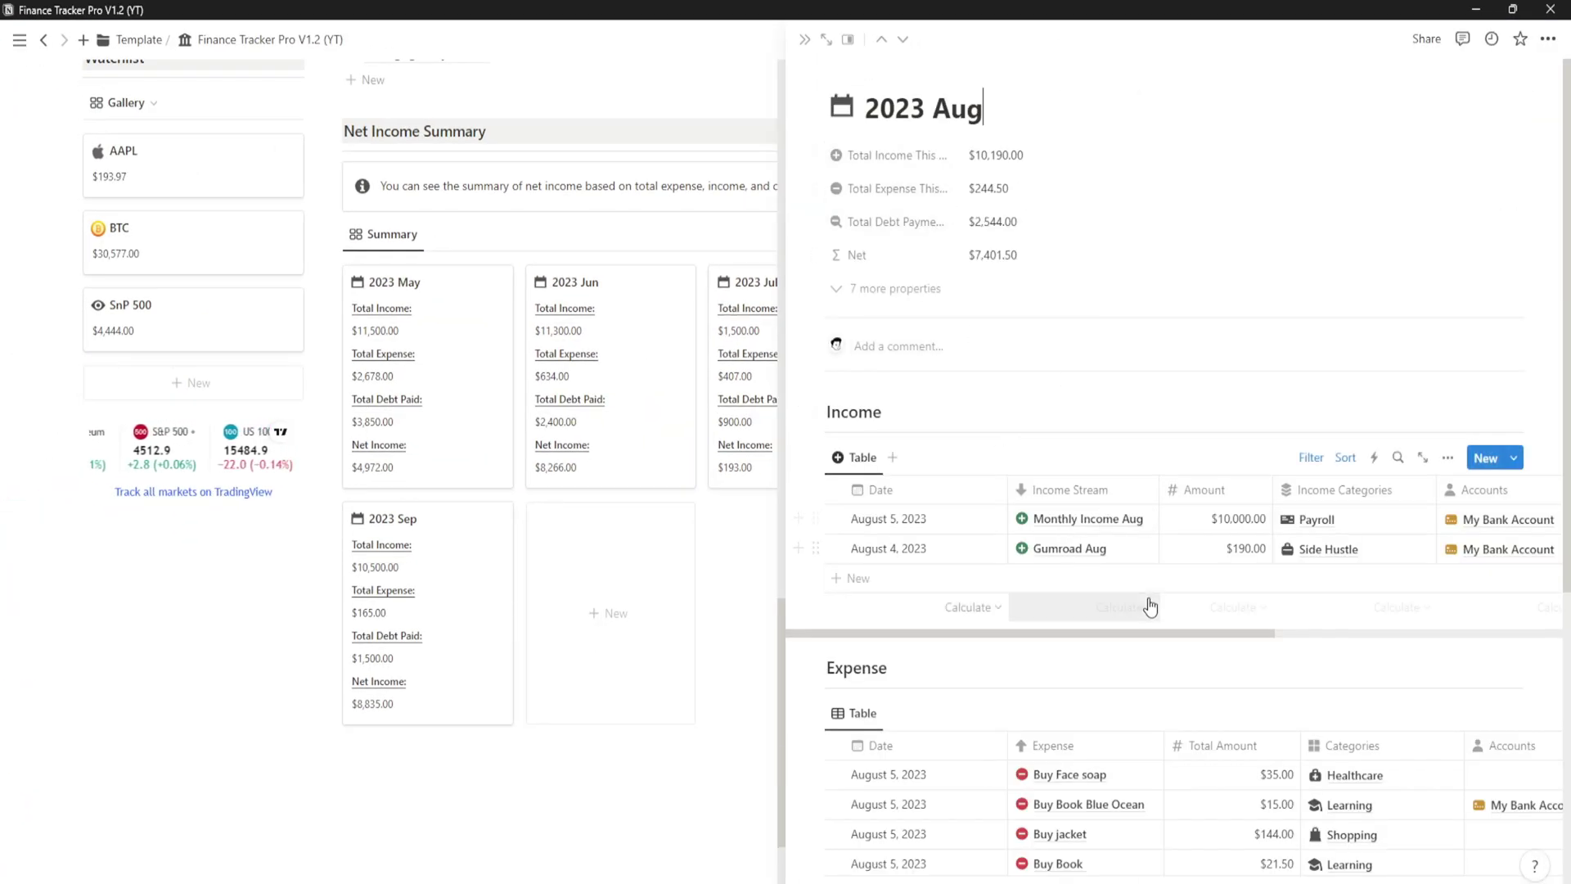
# Review the 2023 Aug income, expense and debt payment tables, then close the peek.
pyautogui.moveTo(1234, 632); pyautogui.dragTo(1268, 632)
pyautogui.scroll(-5, 1268, 632)
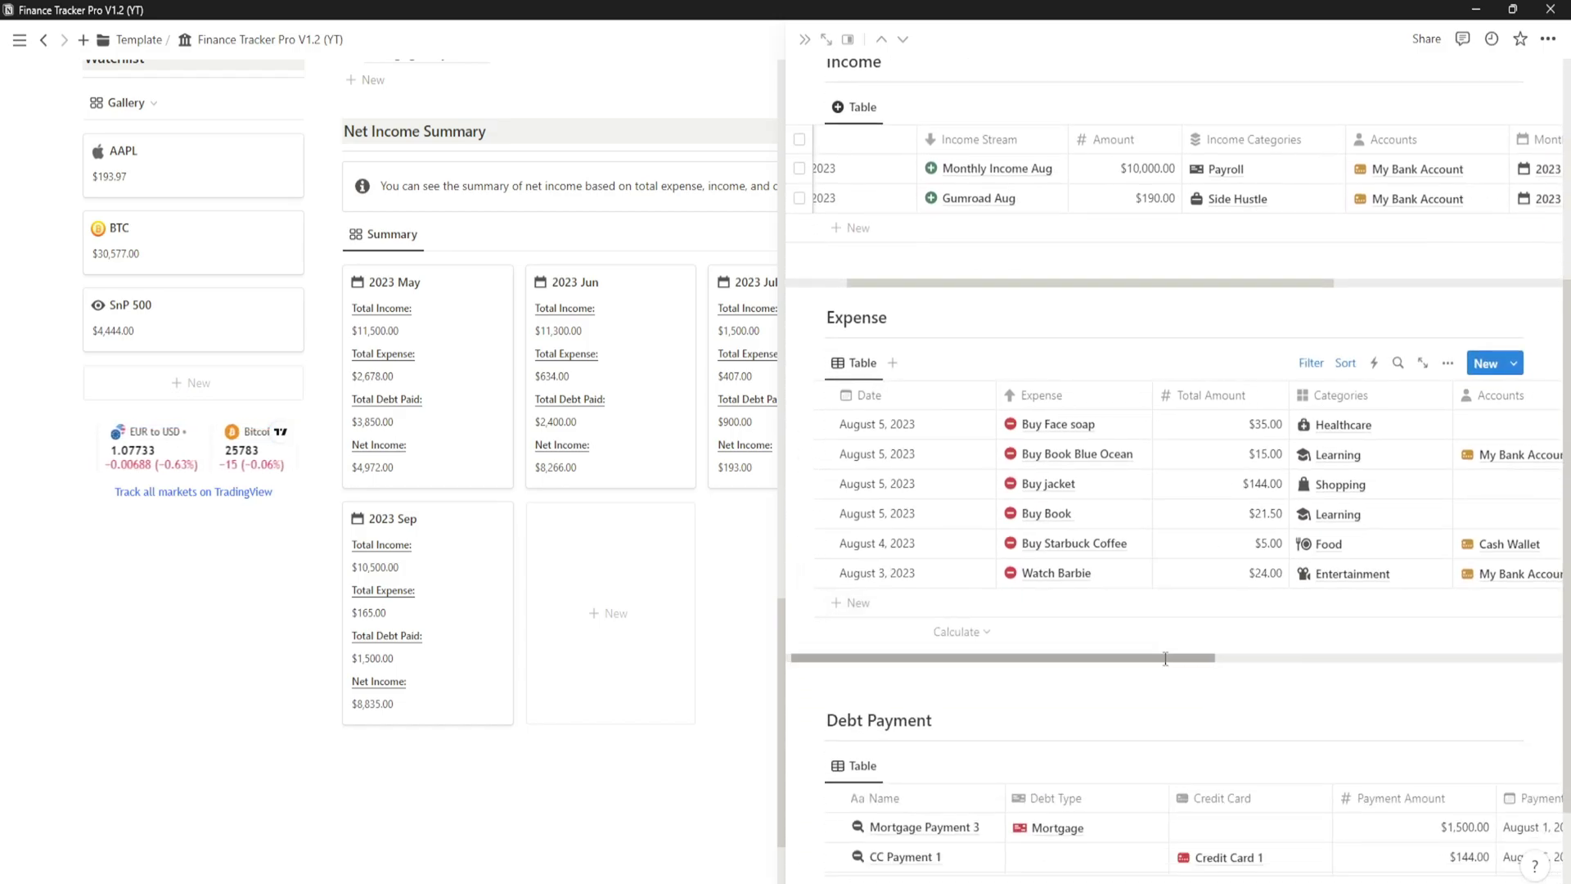
pyautogui.hscroll(1, 1144, 568)
pyautogui.scroll(-2, 1157, 526)
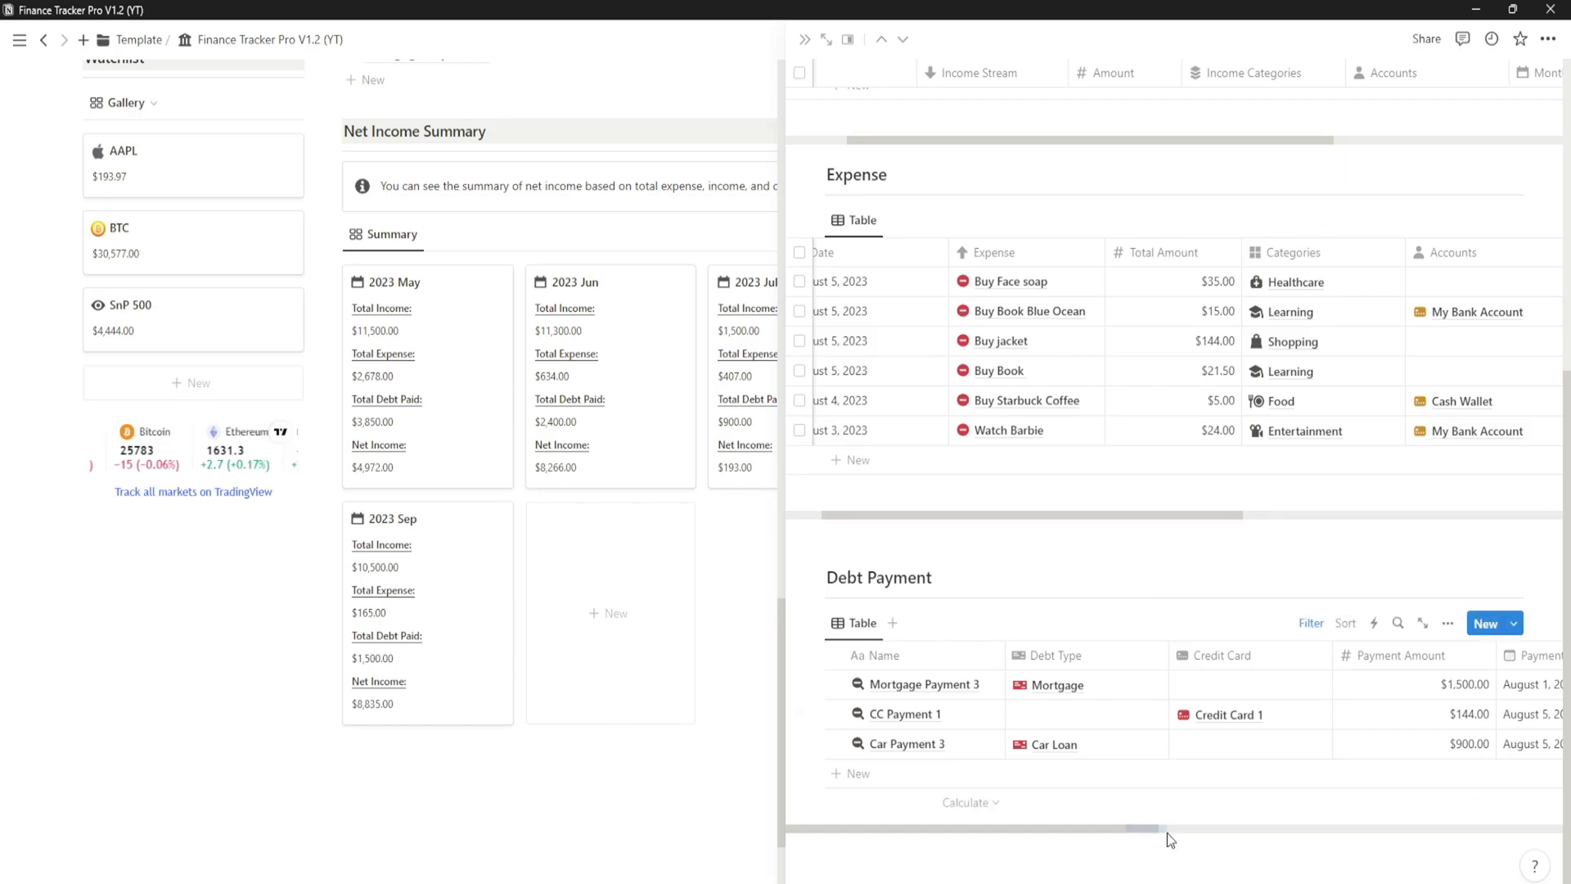
pyautogui.hscroll(3, 1146, 736)
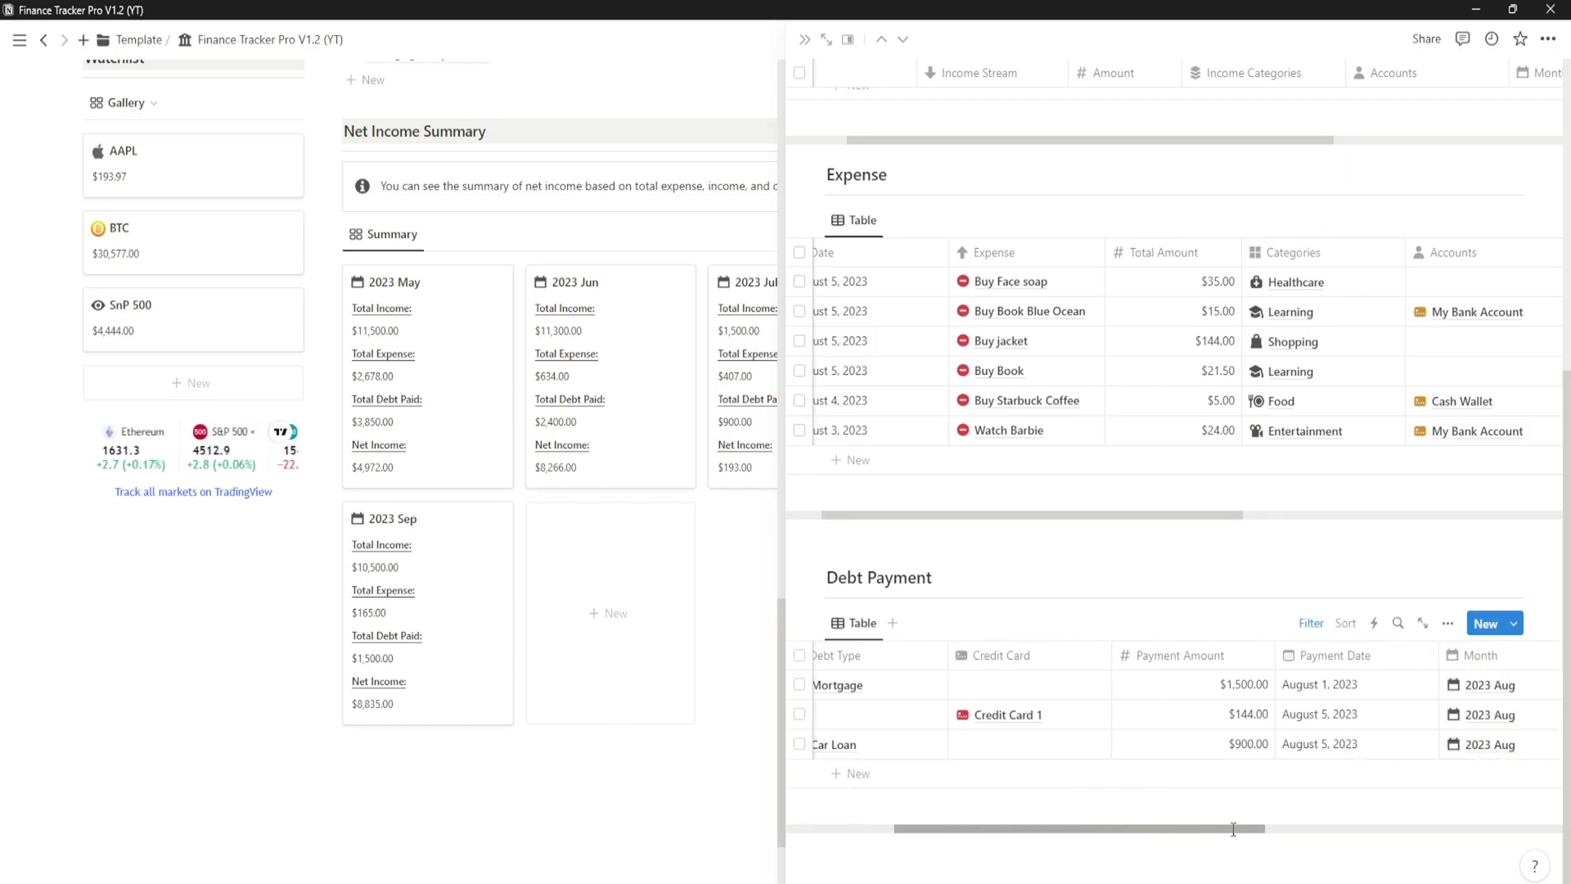
pyautogui.moveTo(1077, 813); pyautogui.dragTo(1040, 825)
pyautogui.scroll(10, 1048, 691)
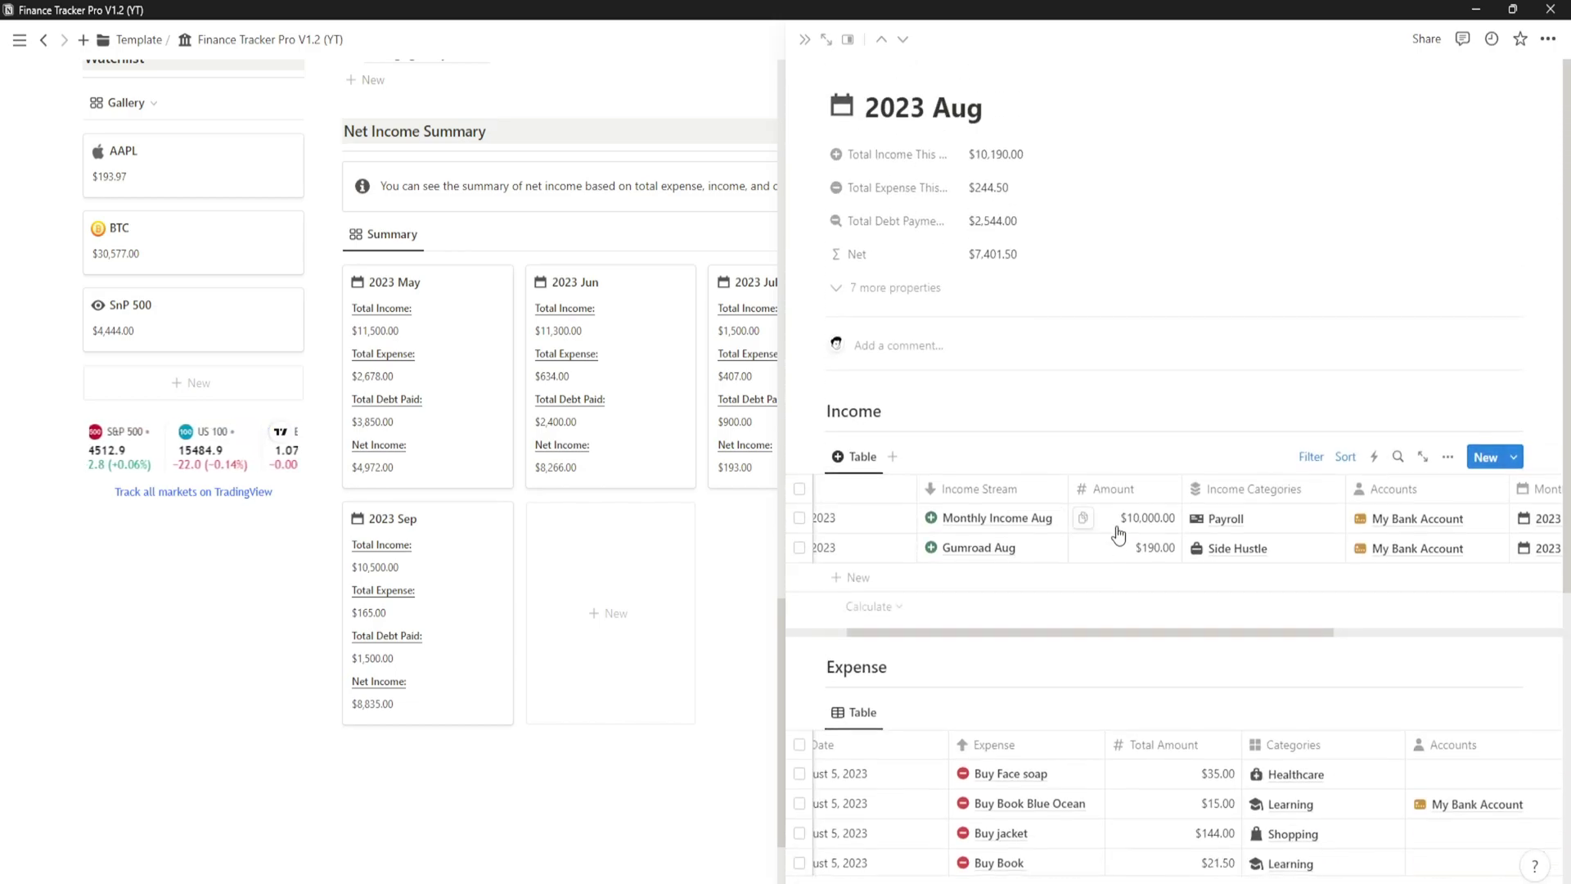
pyautogui.hscroll(-2, 982, 573)
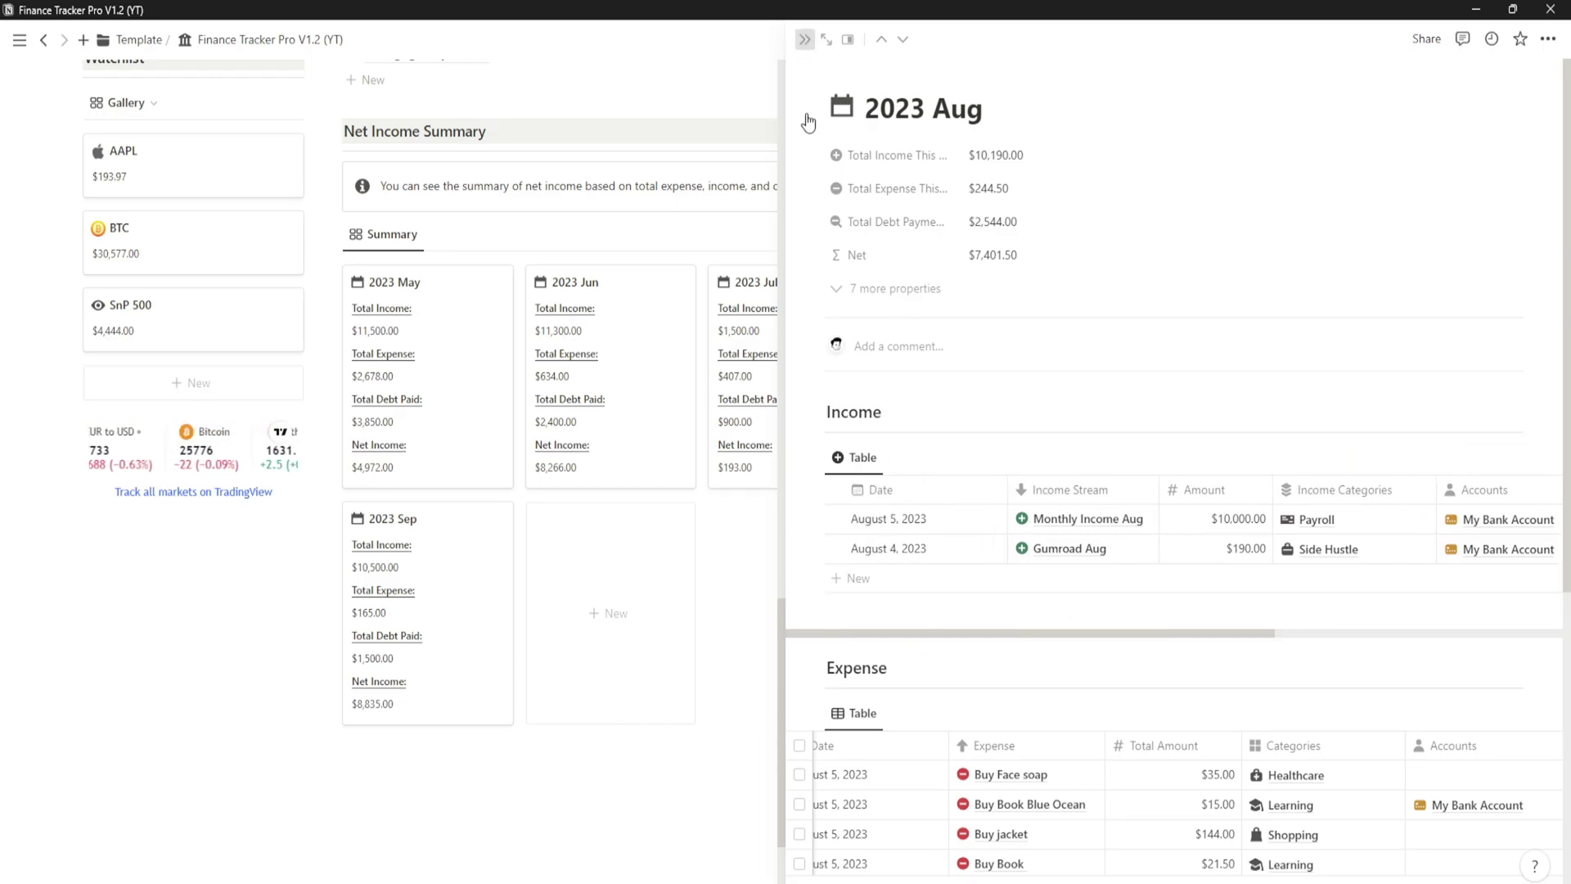
pyautogui.press('Escape')
# Add a new account to the Accounts gallery and title it Bank 2.
pyautogui.click(814, 617)
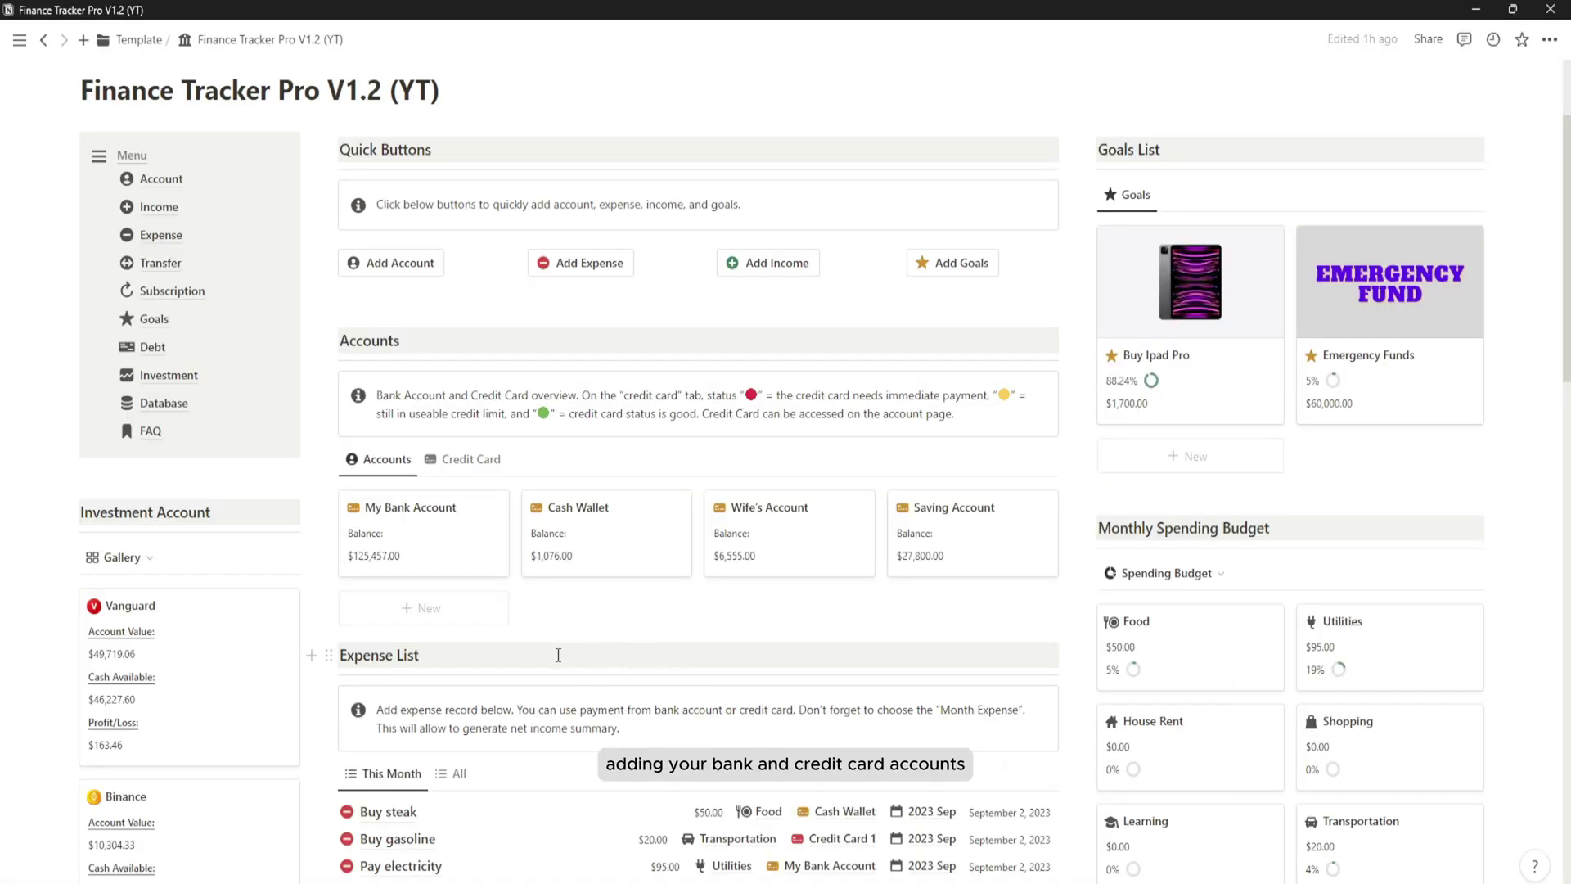
pyautogui.scroll(-1, 559, 655)
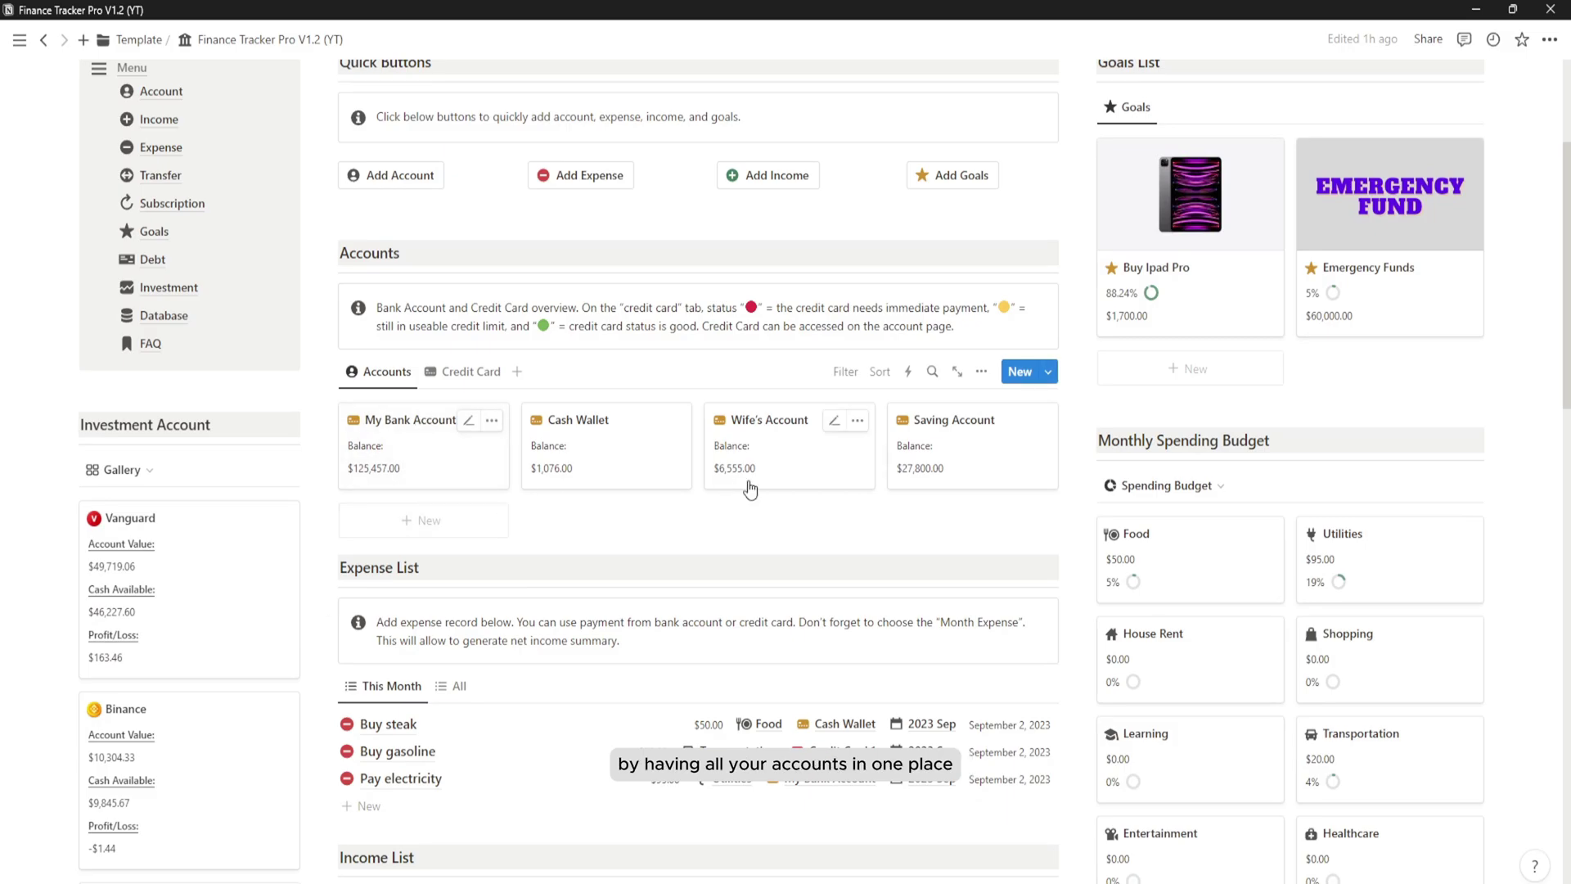
pyautogui.click(454, 520)
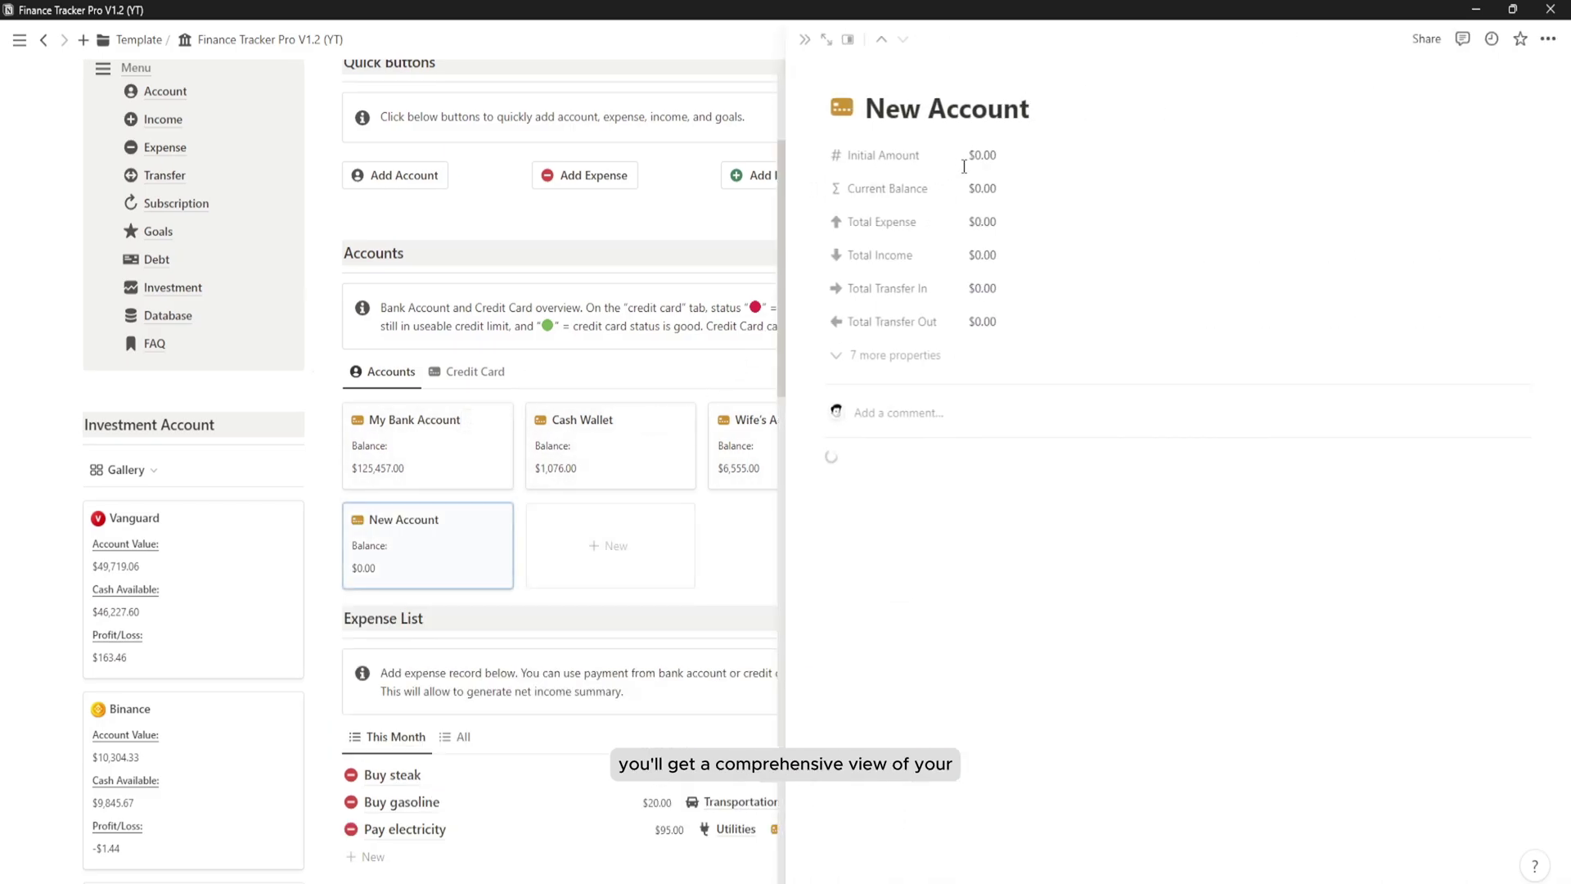
pyautogui.tripleClick(1077, 108)
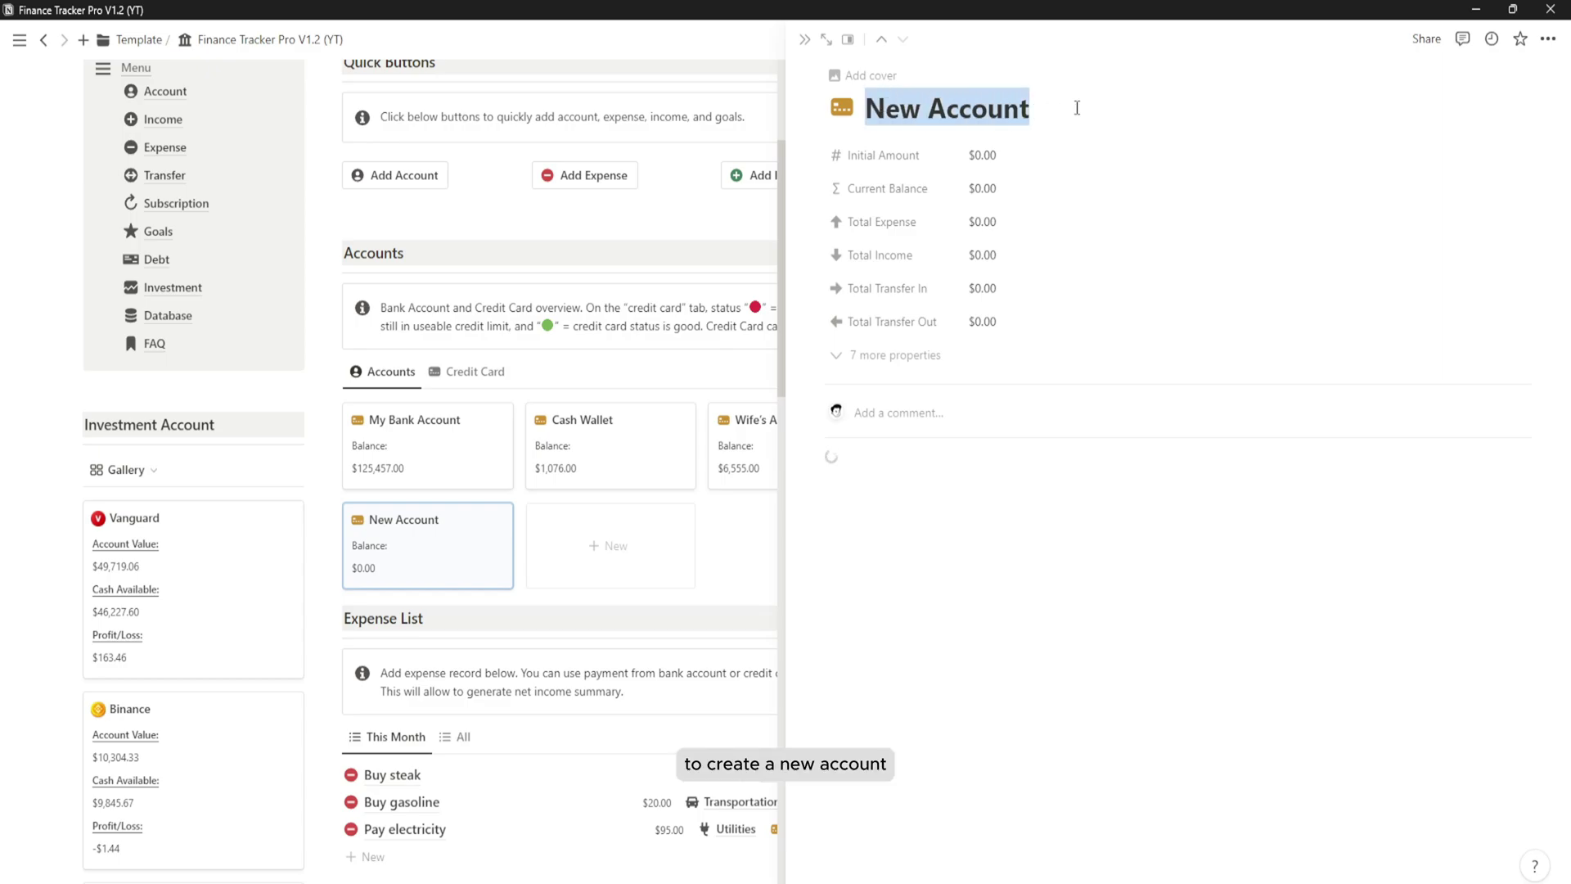
pyautogui.press('Left')
pyautogui.press('Right')
pyautogui.write('ank')
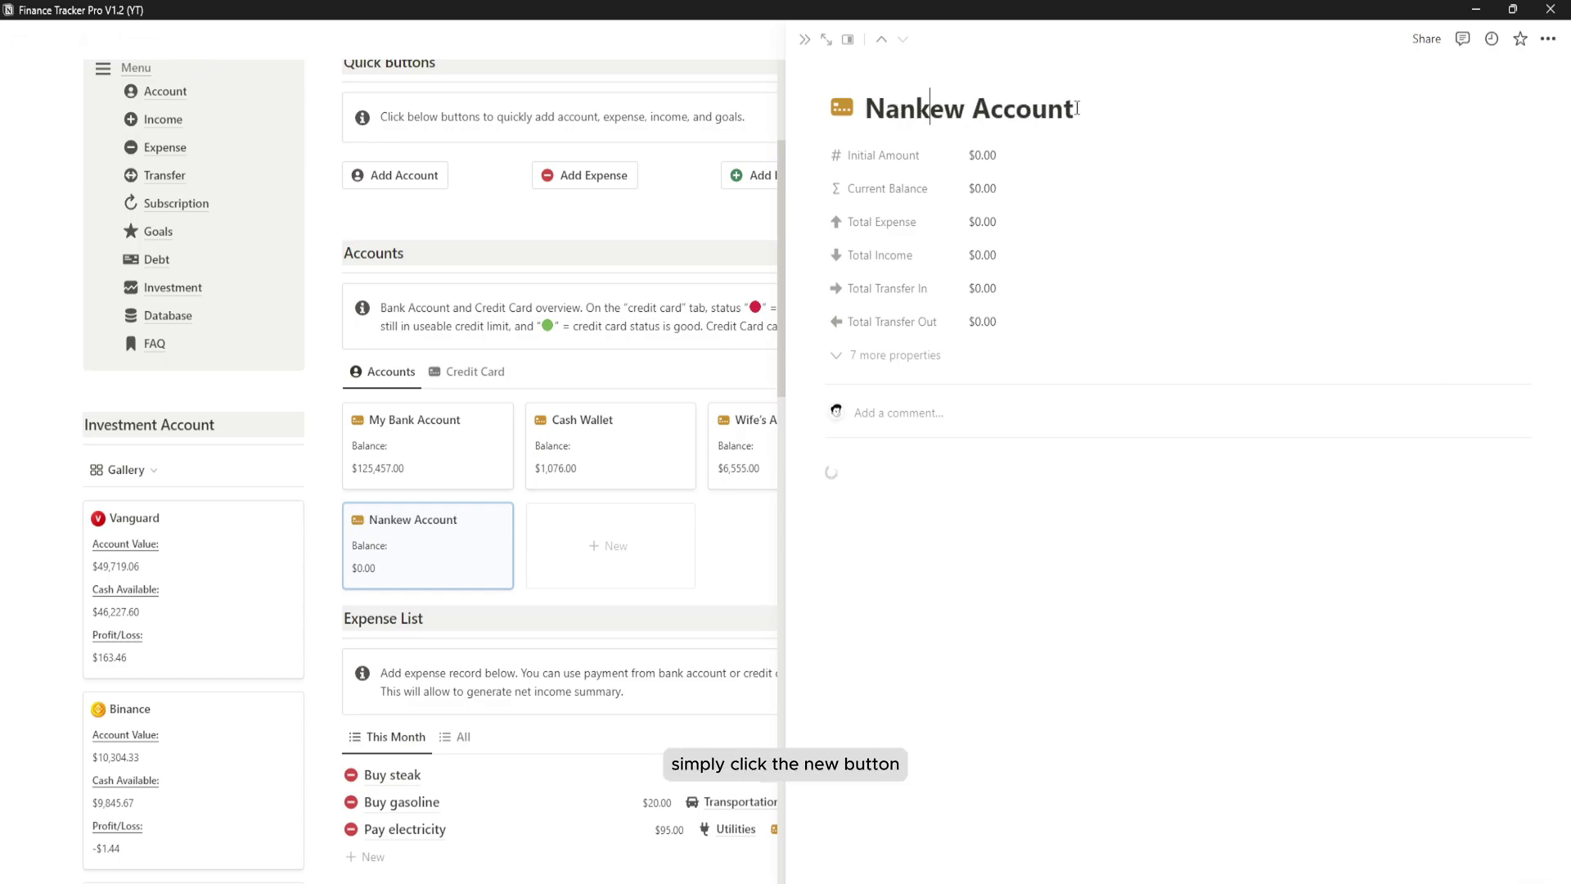
pyautogui.tripleClick(1077, 108)
pyautogui.write('Bank 2')
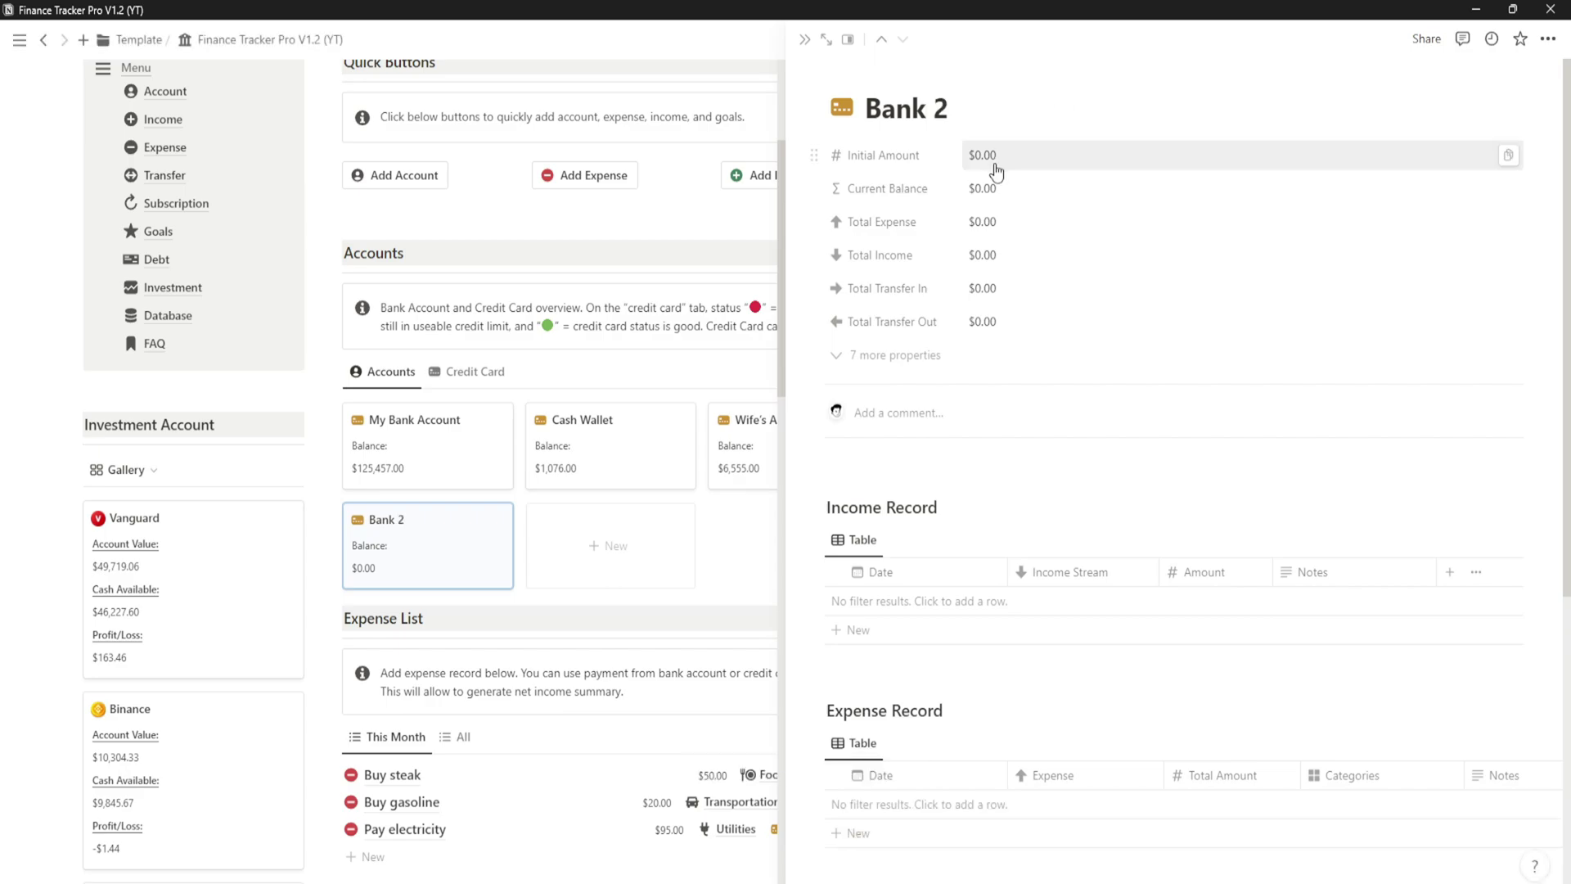
# Set Bank 2's initial amount to $100.00.
pyautogui.click(998, 157)
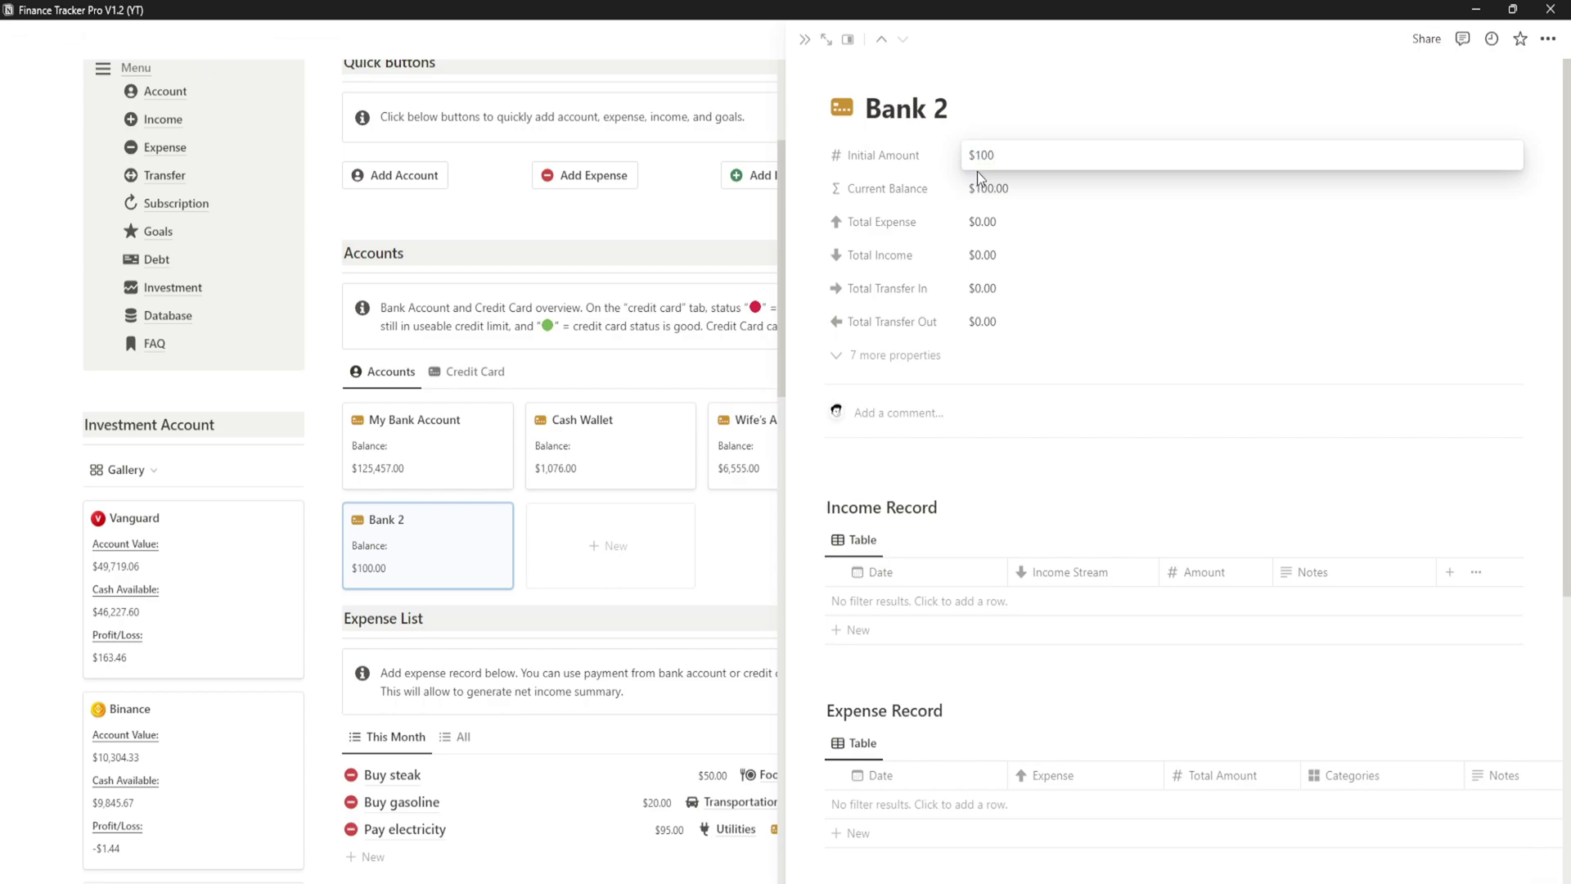
pyautogui.write('100')
pyautogui.press('Return')
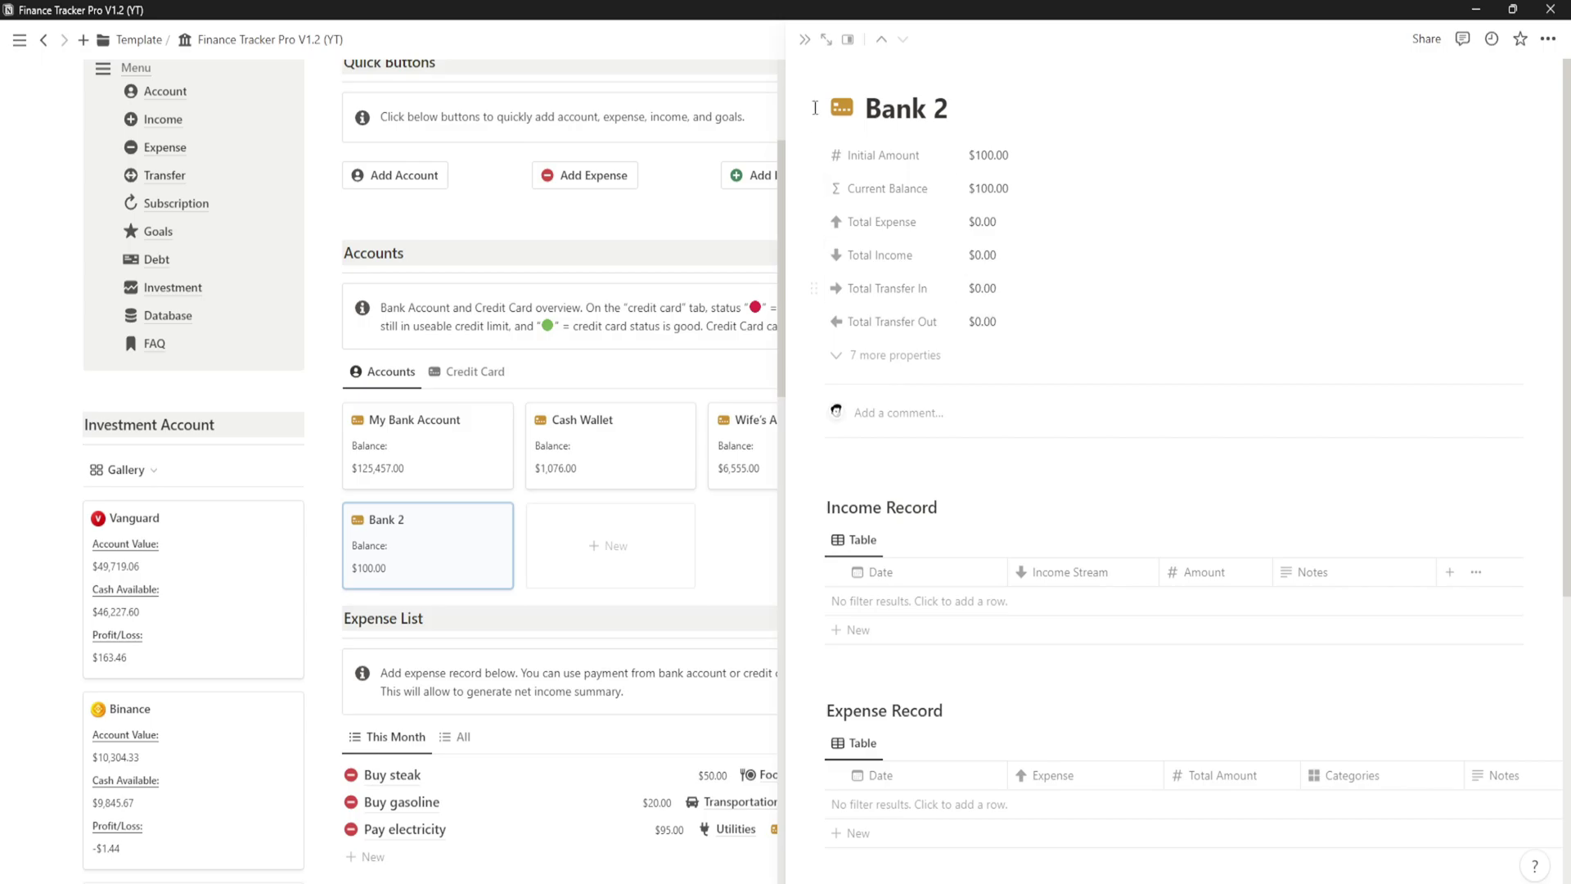
# Close the Bank 2 page and view the five account cards, including Bank 2 at $100.00.
pyautogui.click(805, 41)
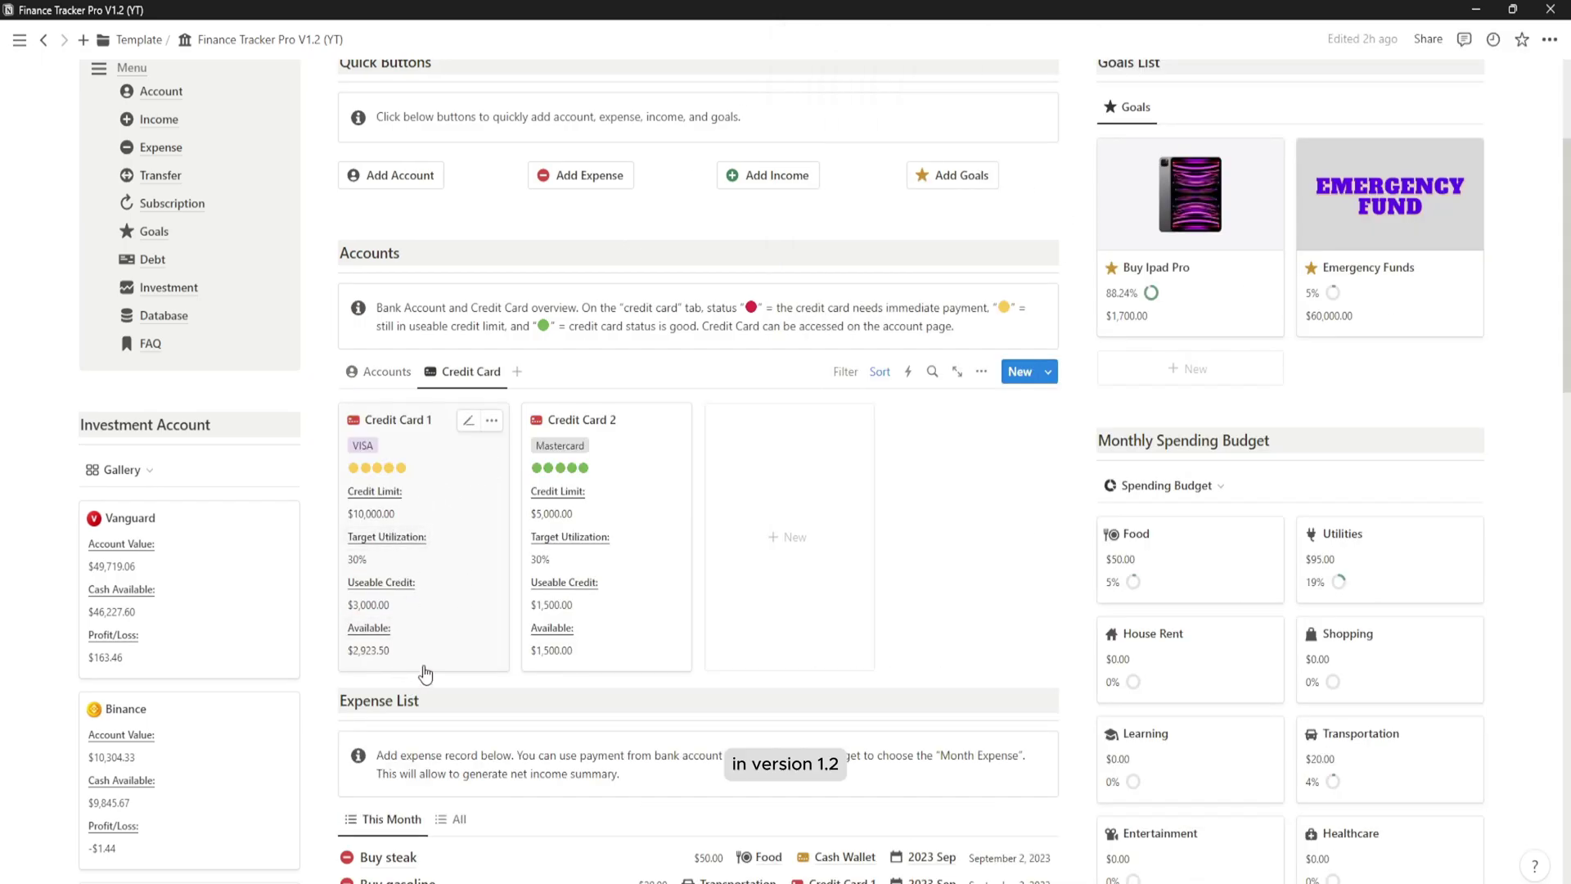
pyautogui.scroll(-1, 425, 675)
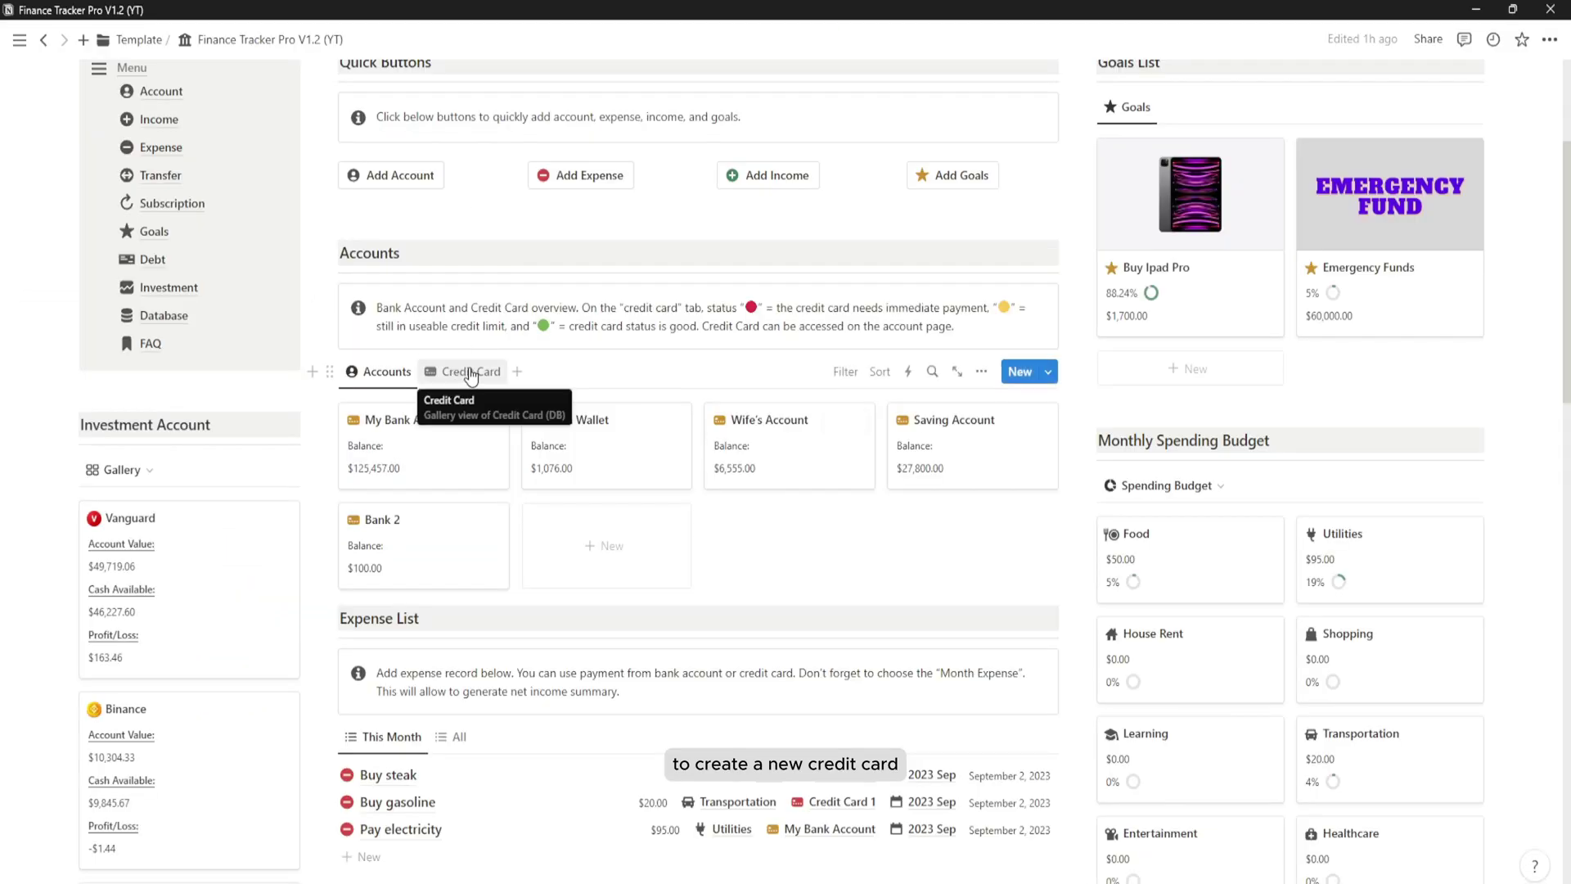
# Create a new credit card titled Credit Card 3 with VISA as its security platform.
pyautogui.click(471, 373)
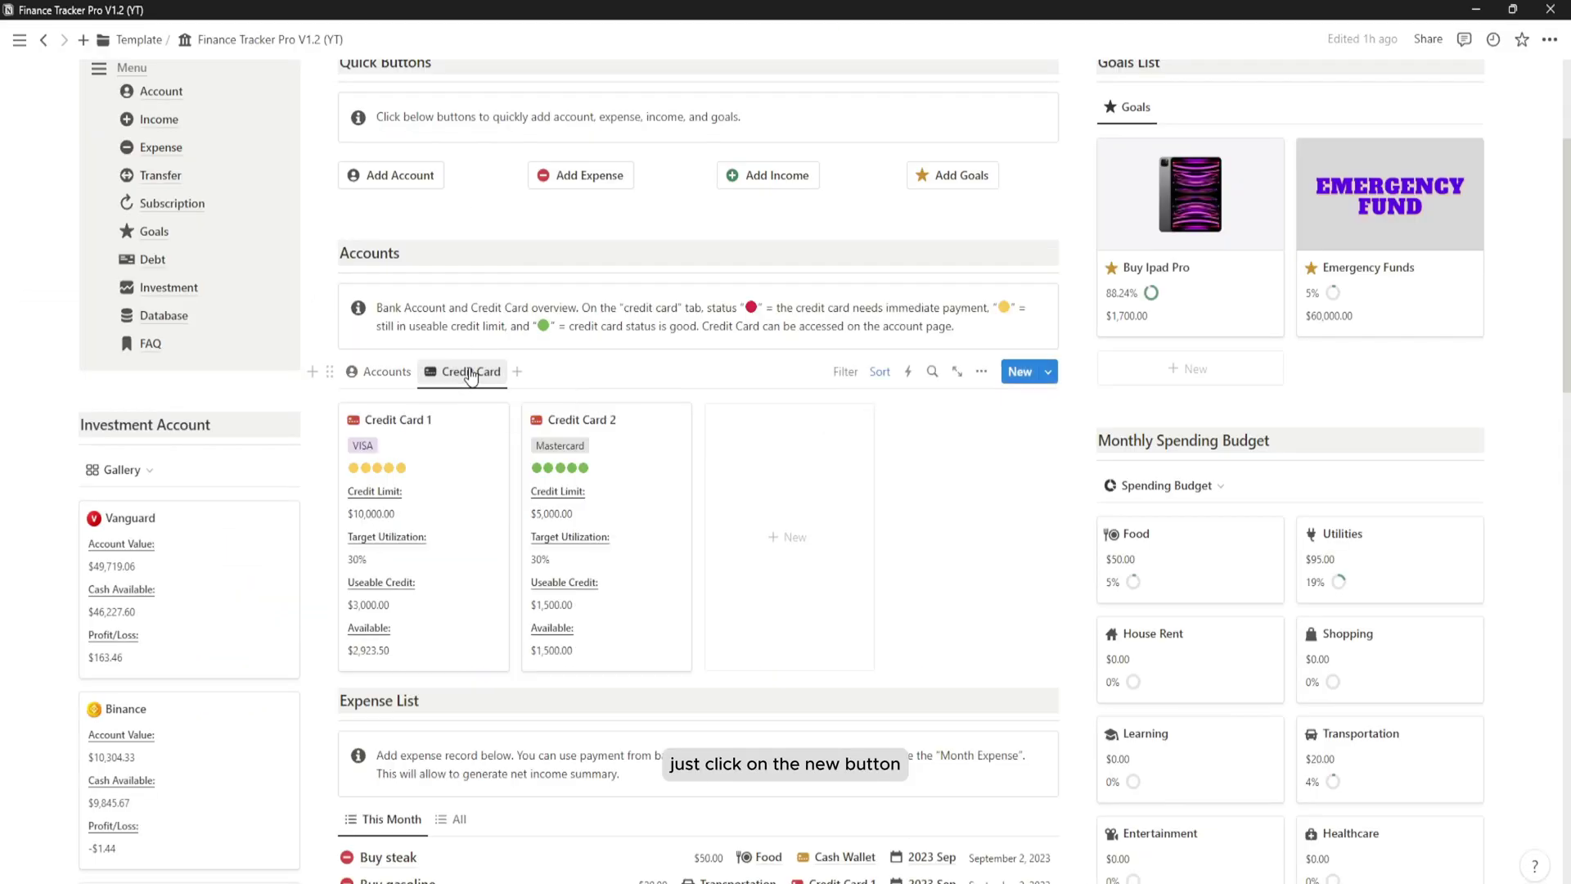
pyautogui.click(786, 535)
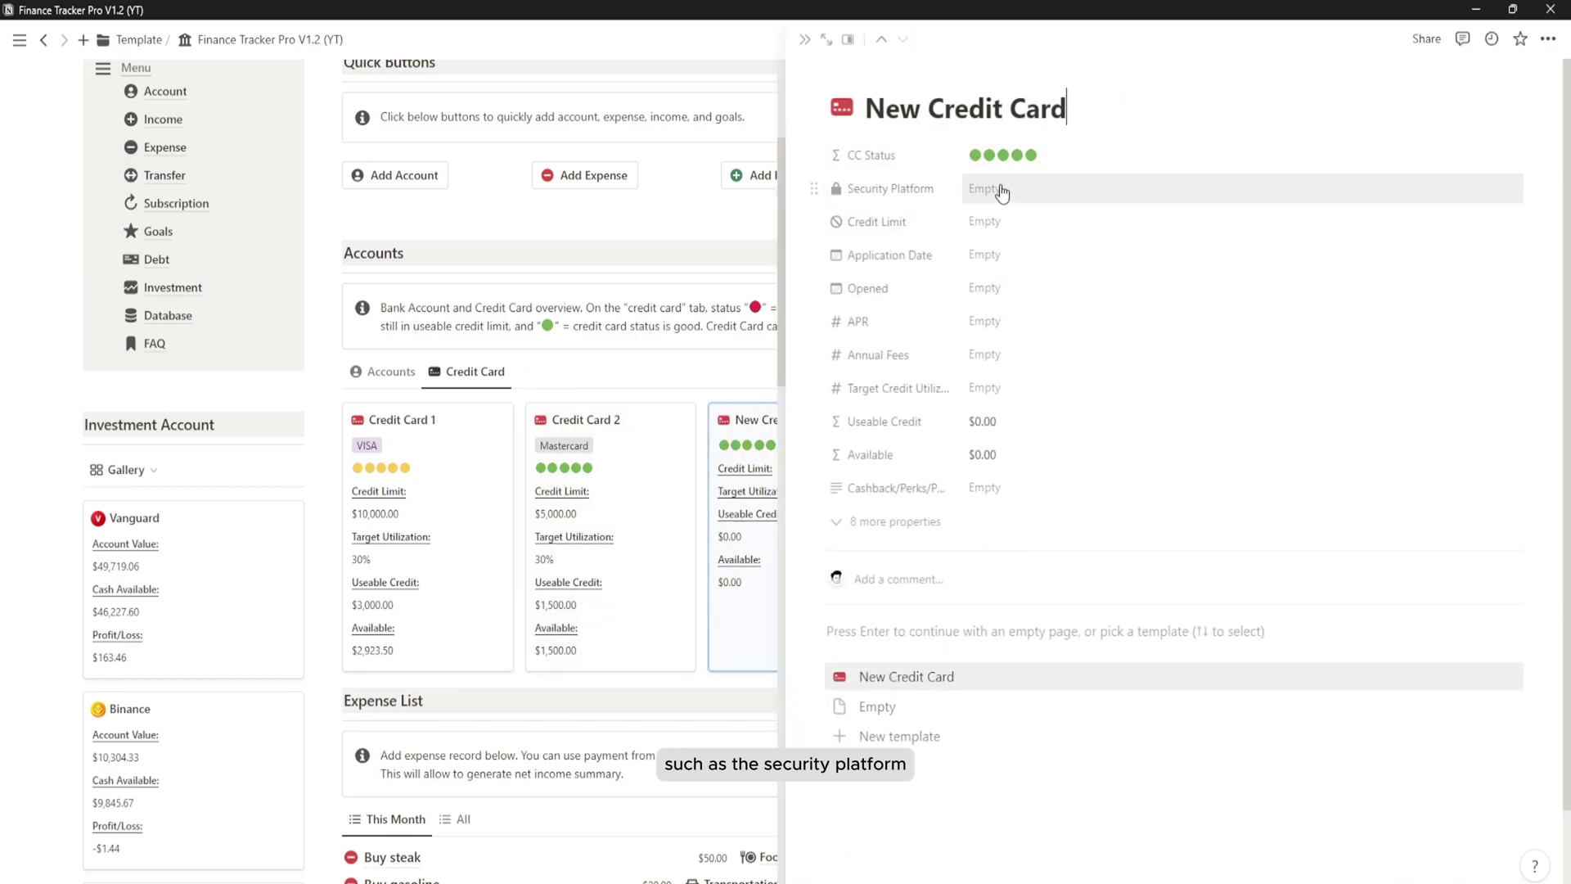
pyautogui.moveTo(888, 123); pyautogui.dragTo(1088, 112)
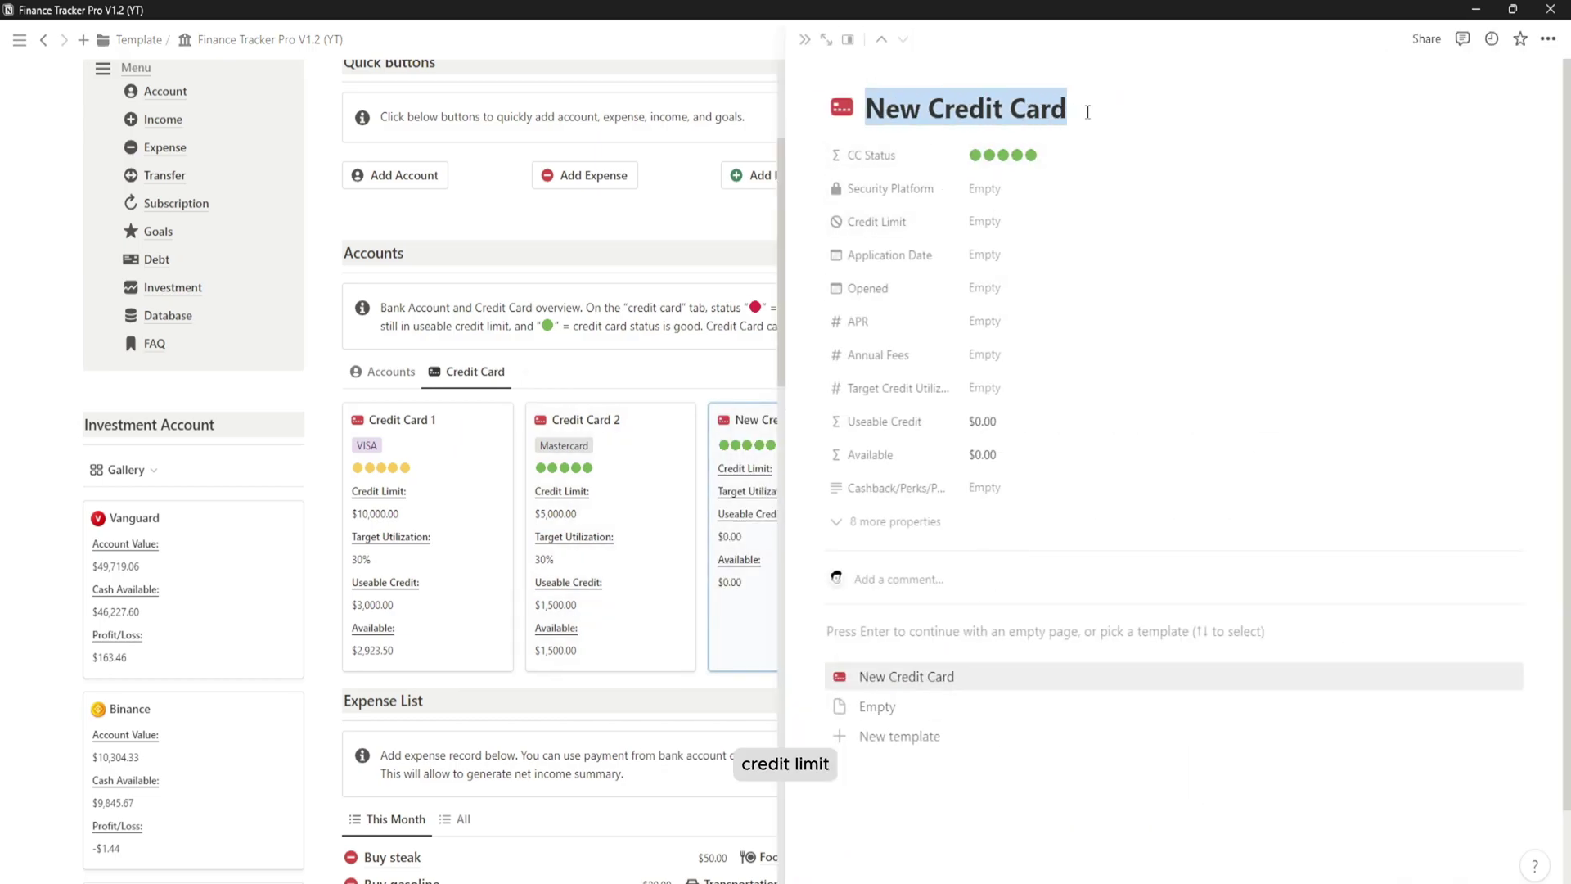
pyautogui.write('Credit Card 3')
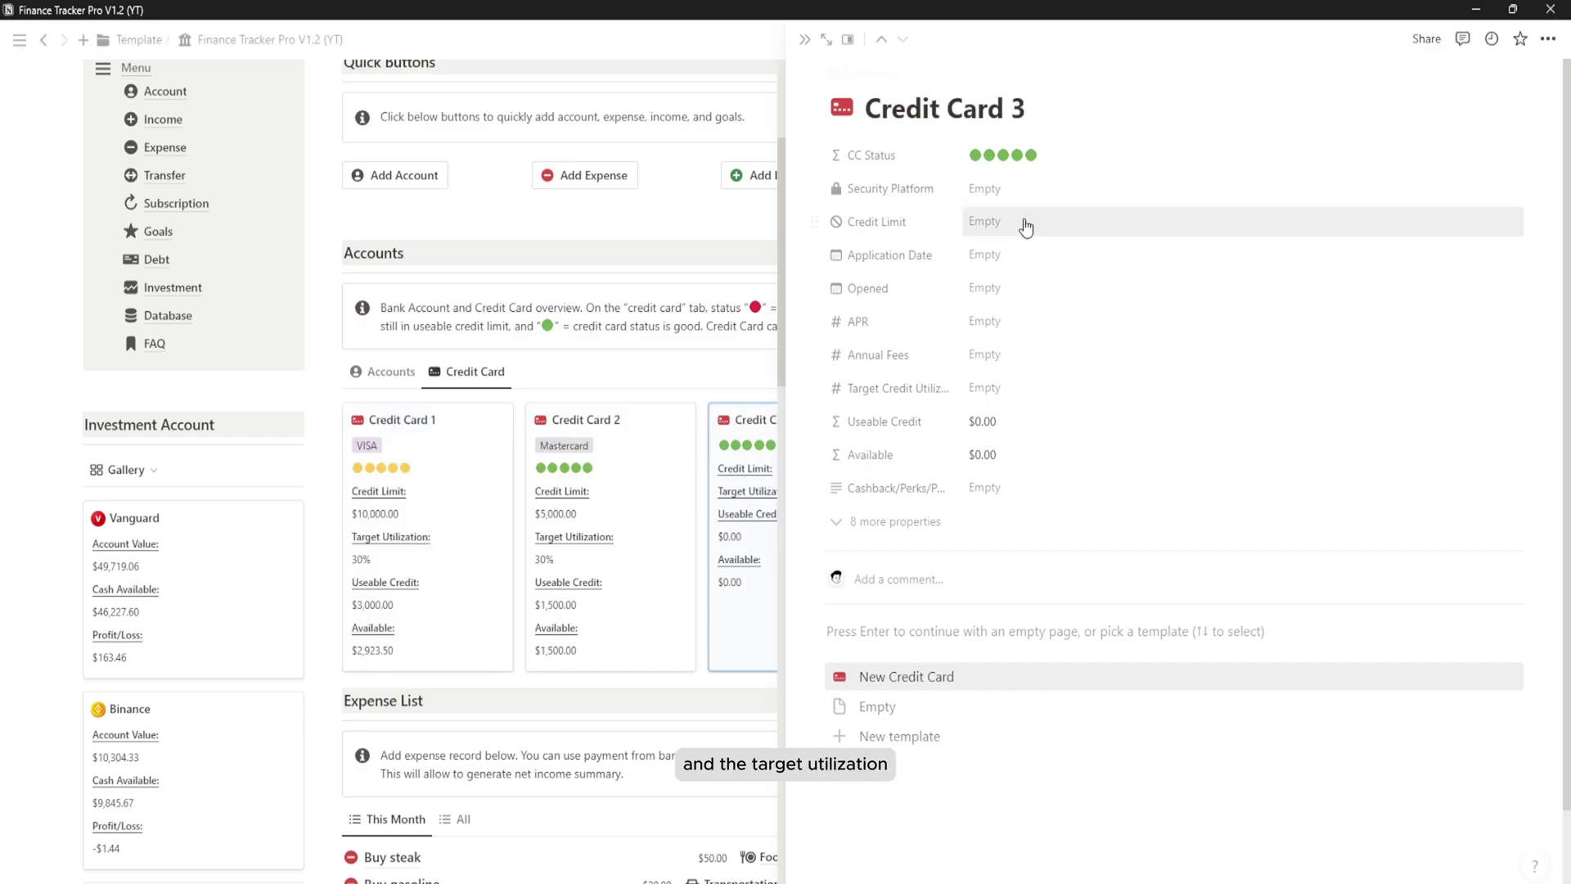
pyautogui.click(986, 189)
pyautogui.click(1006, 295)
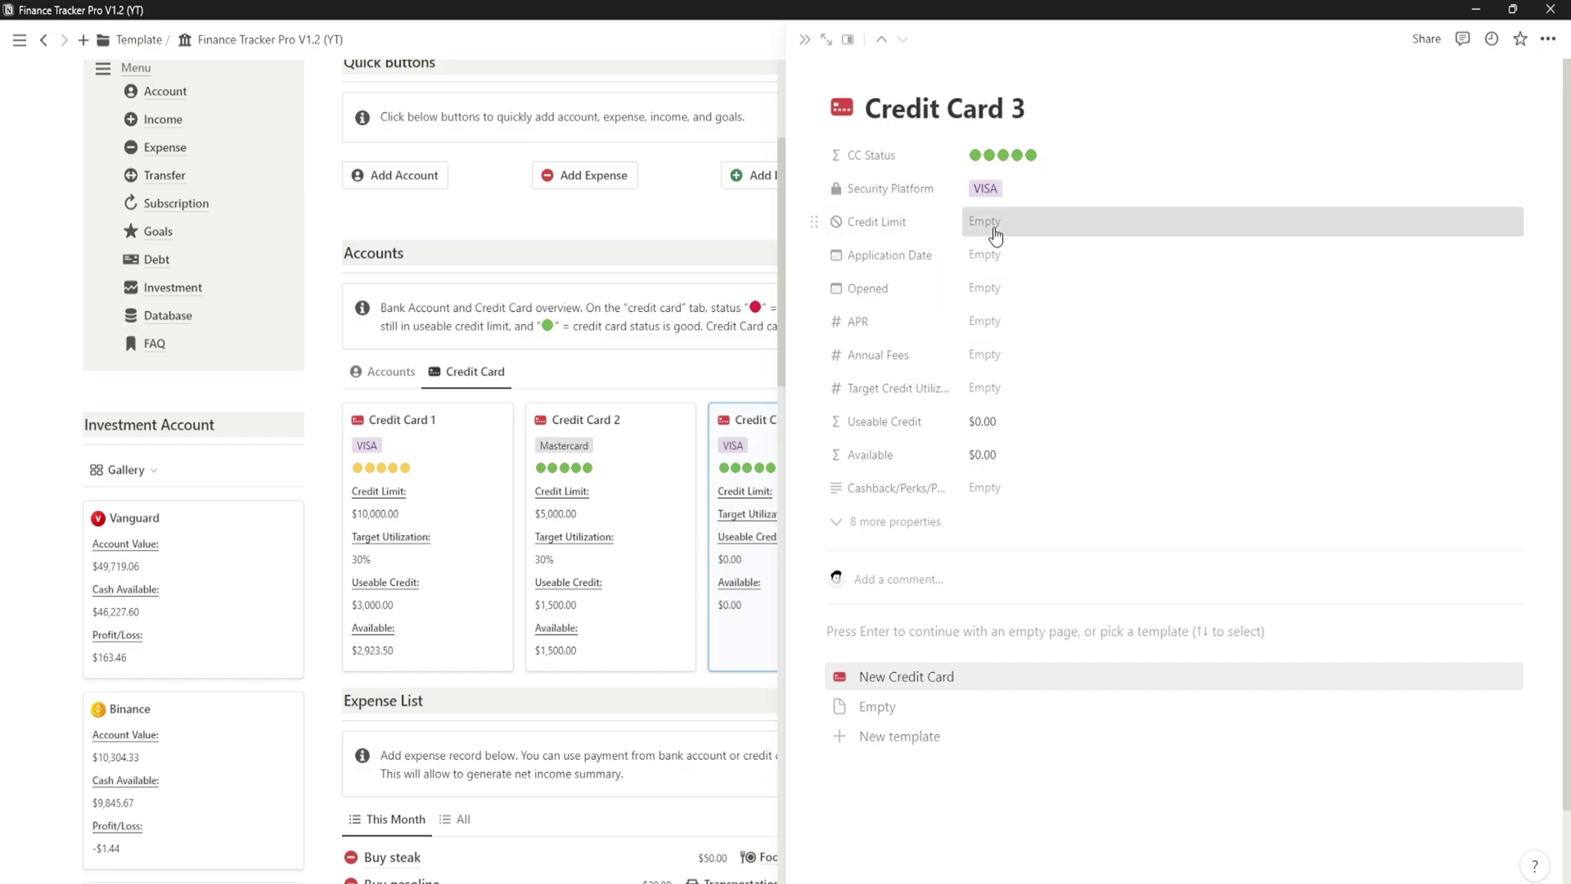
# Give Credit Card 3 a $4,000 limit, applied August 1, 2023 and opened September 1, 2023.
pyautogui.click(994, 229)
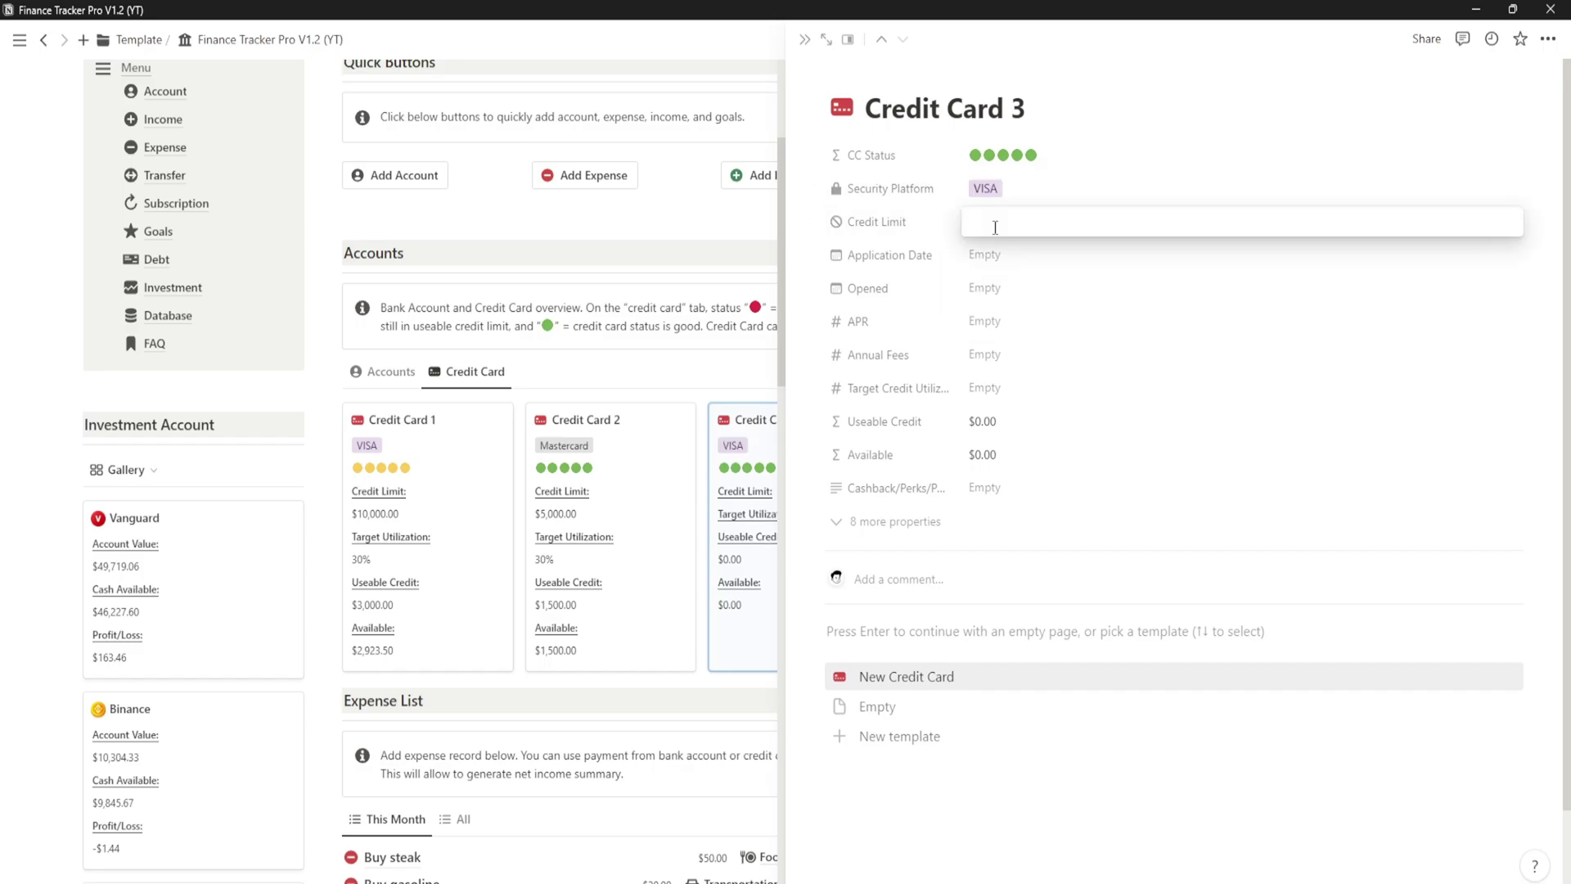
pyautogui.write('4000')
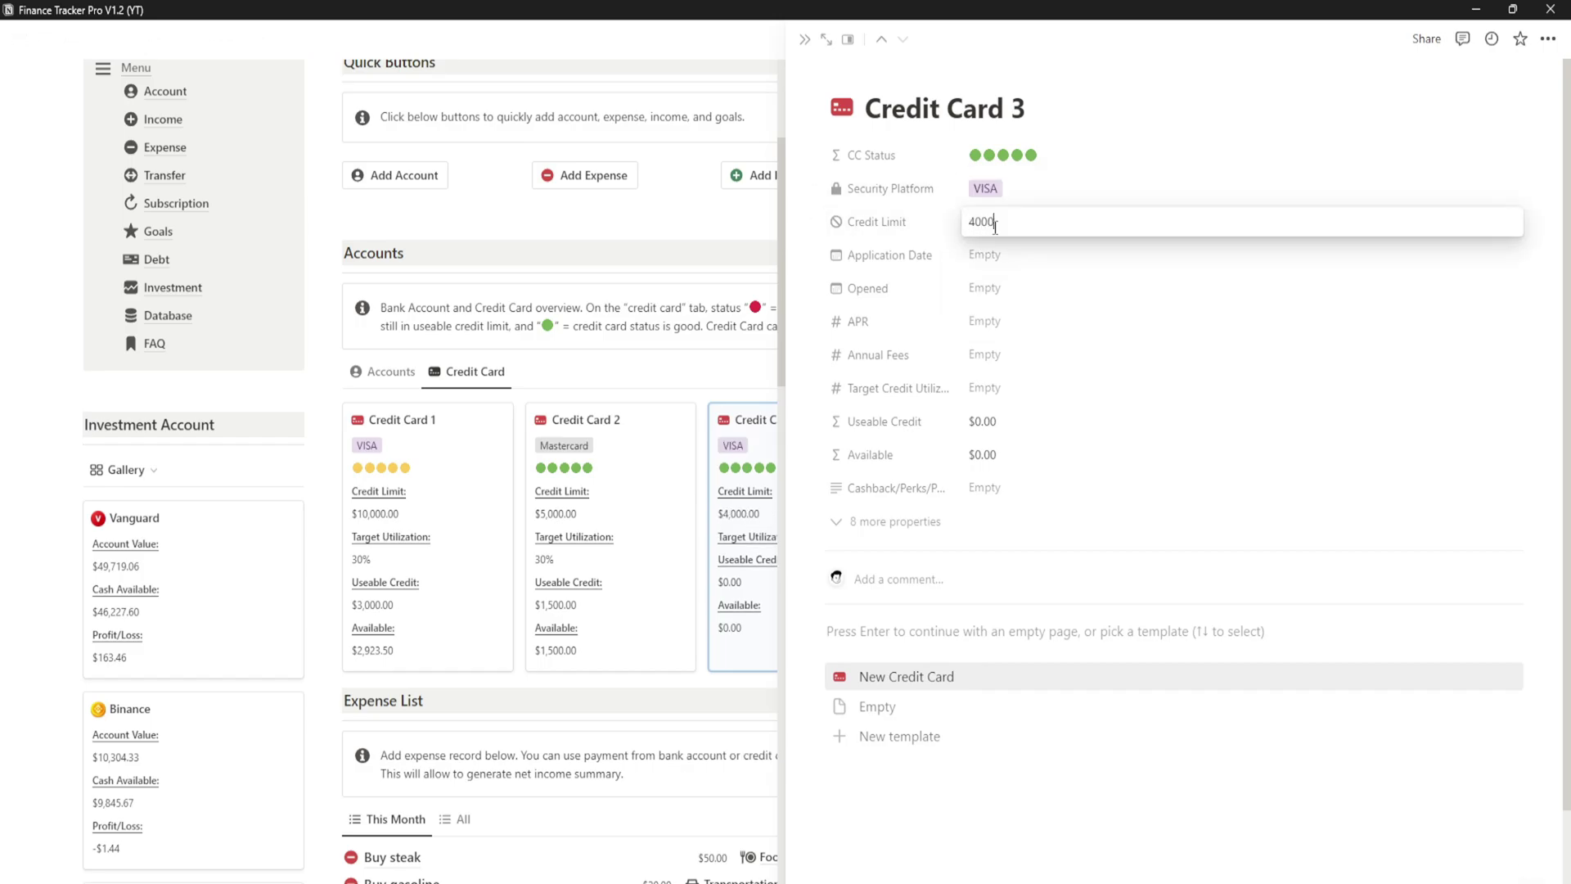
pyautogui.click(1000, 255)
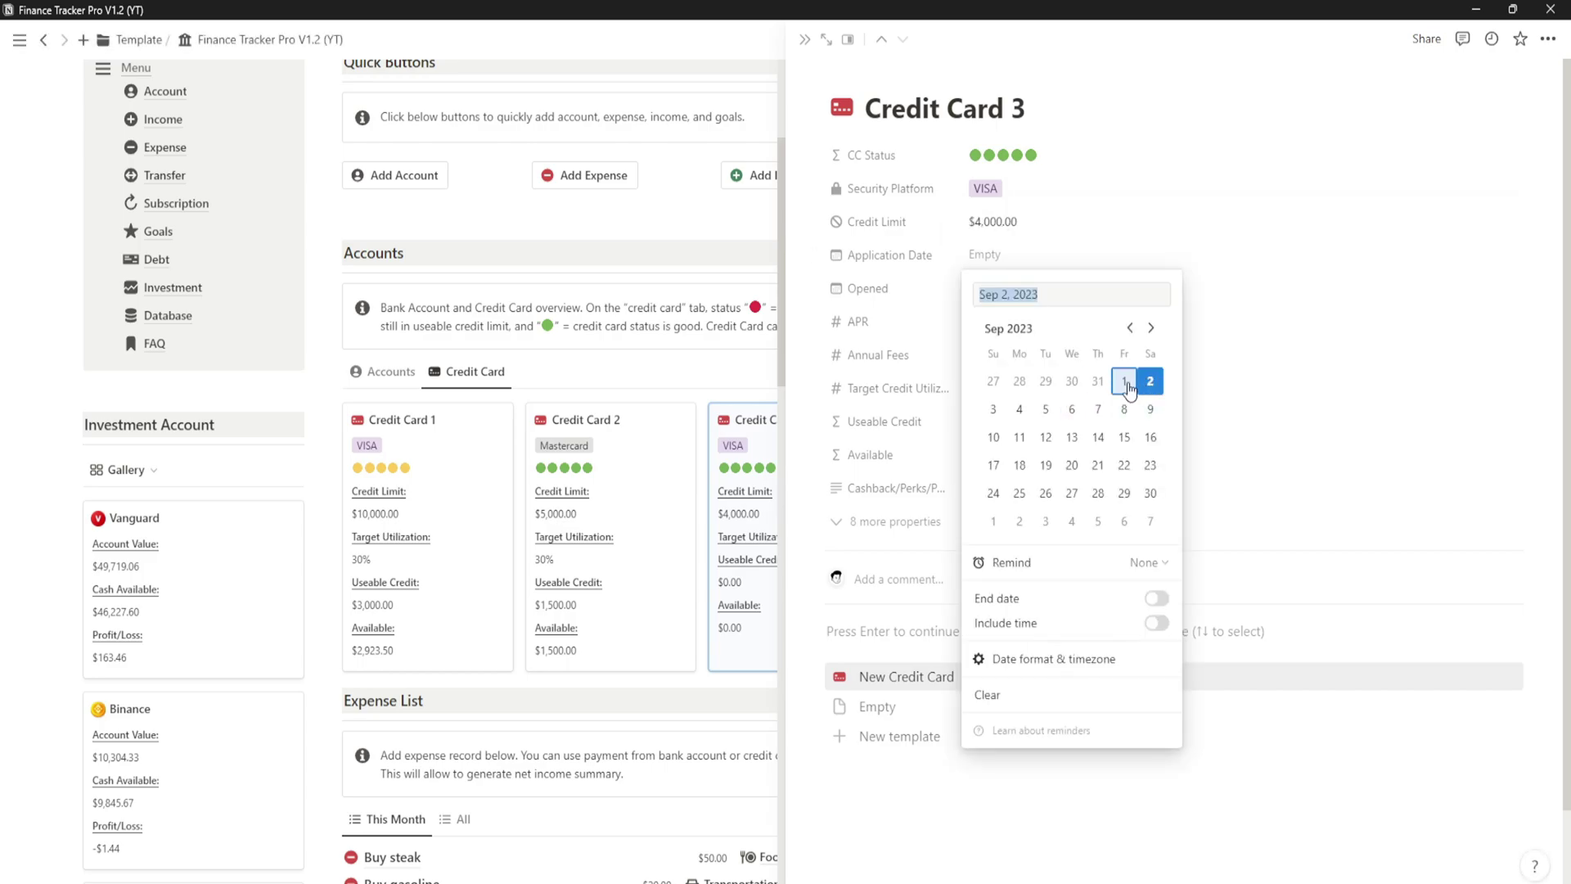
pyautogui.click(1130, 328)
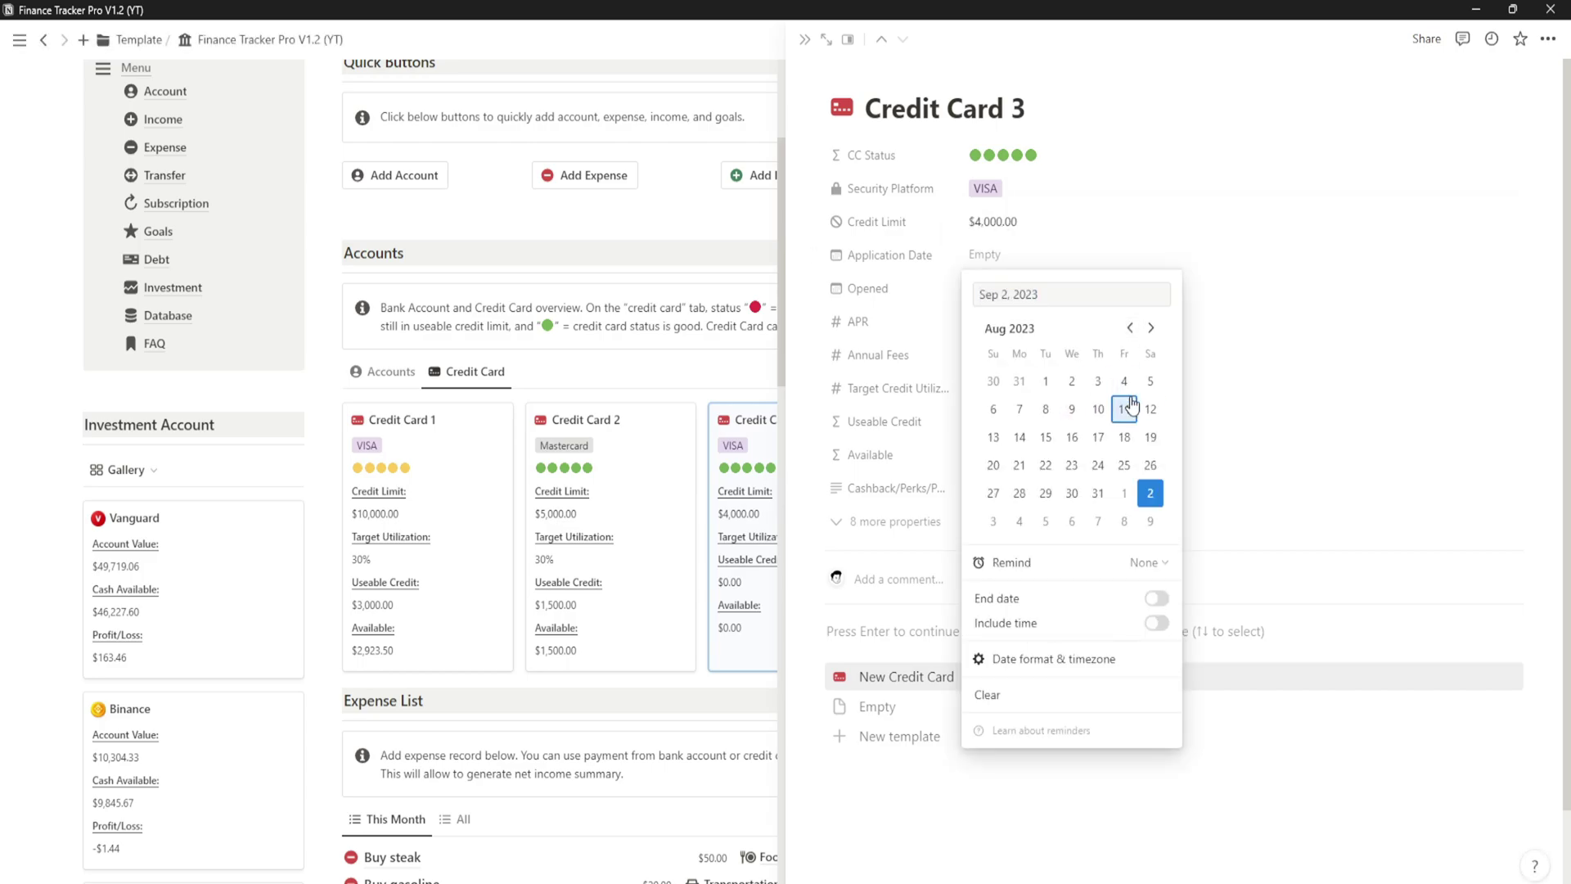
pyautogui.click(1048, 382)
pyautogui.click(1051, 288)
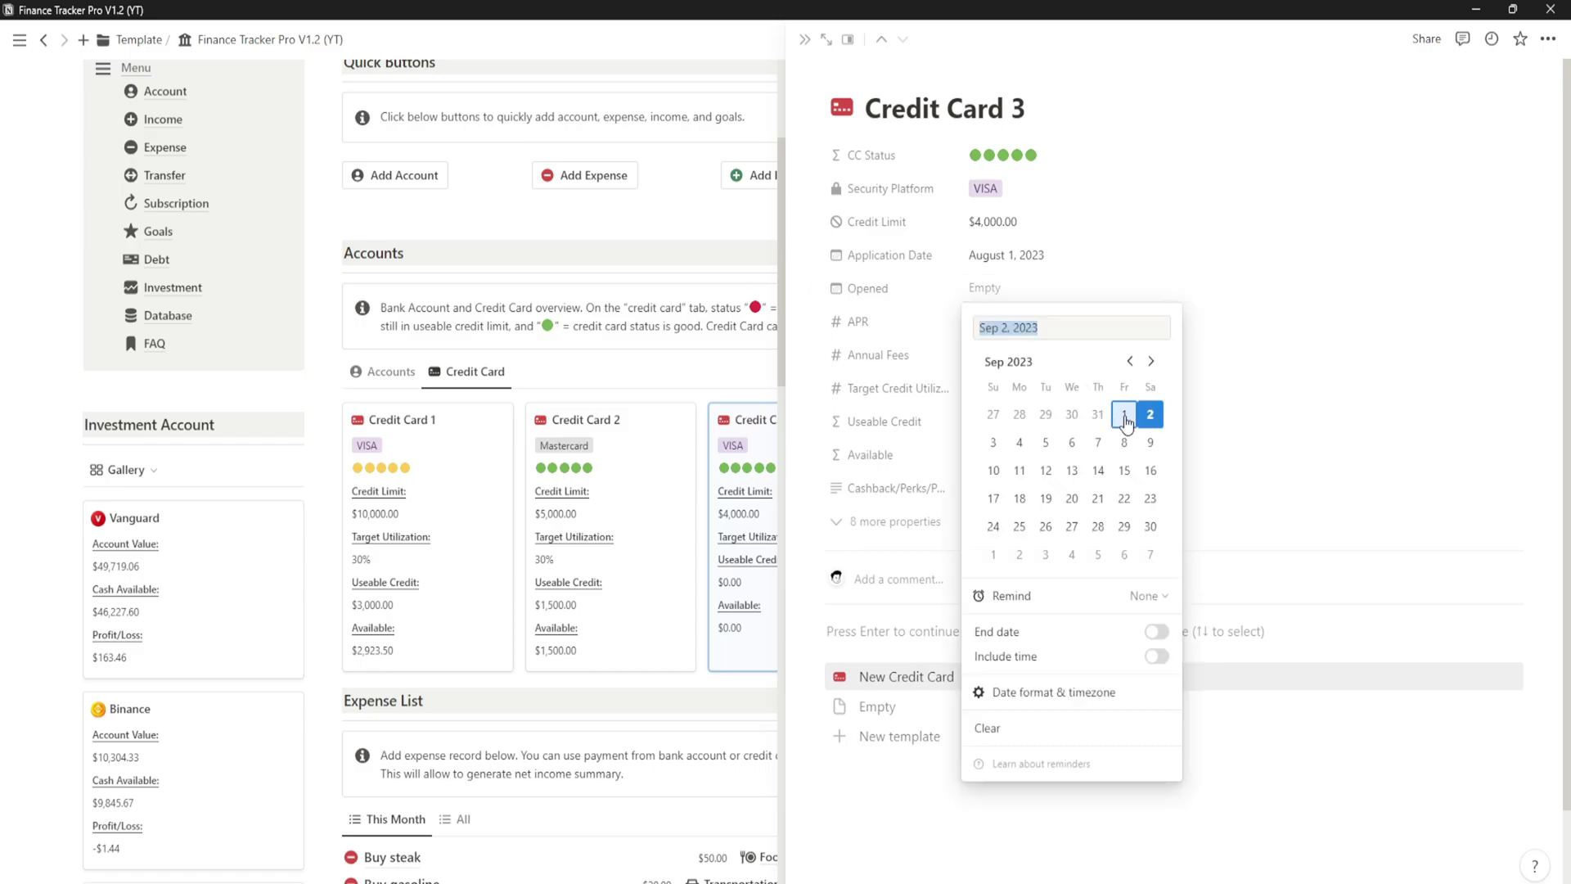
pyautogui.press('Escape')
# Set 22% APR, $90 annual fee and 40% target utilization on Credit Card 3.
pyautogui.click(1012, 324)
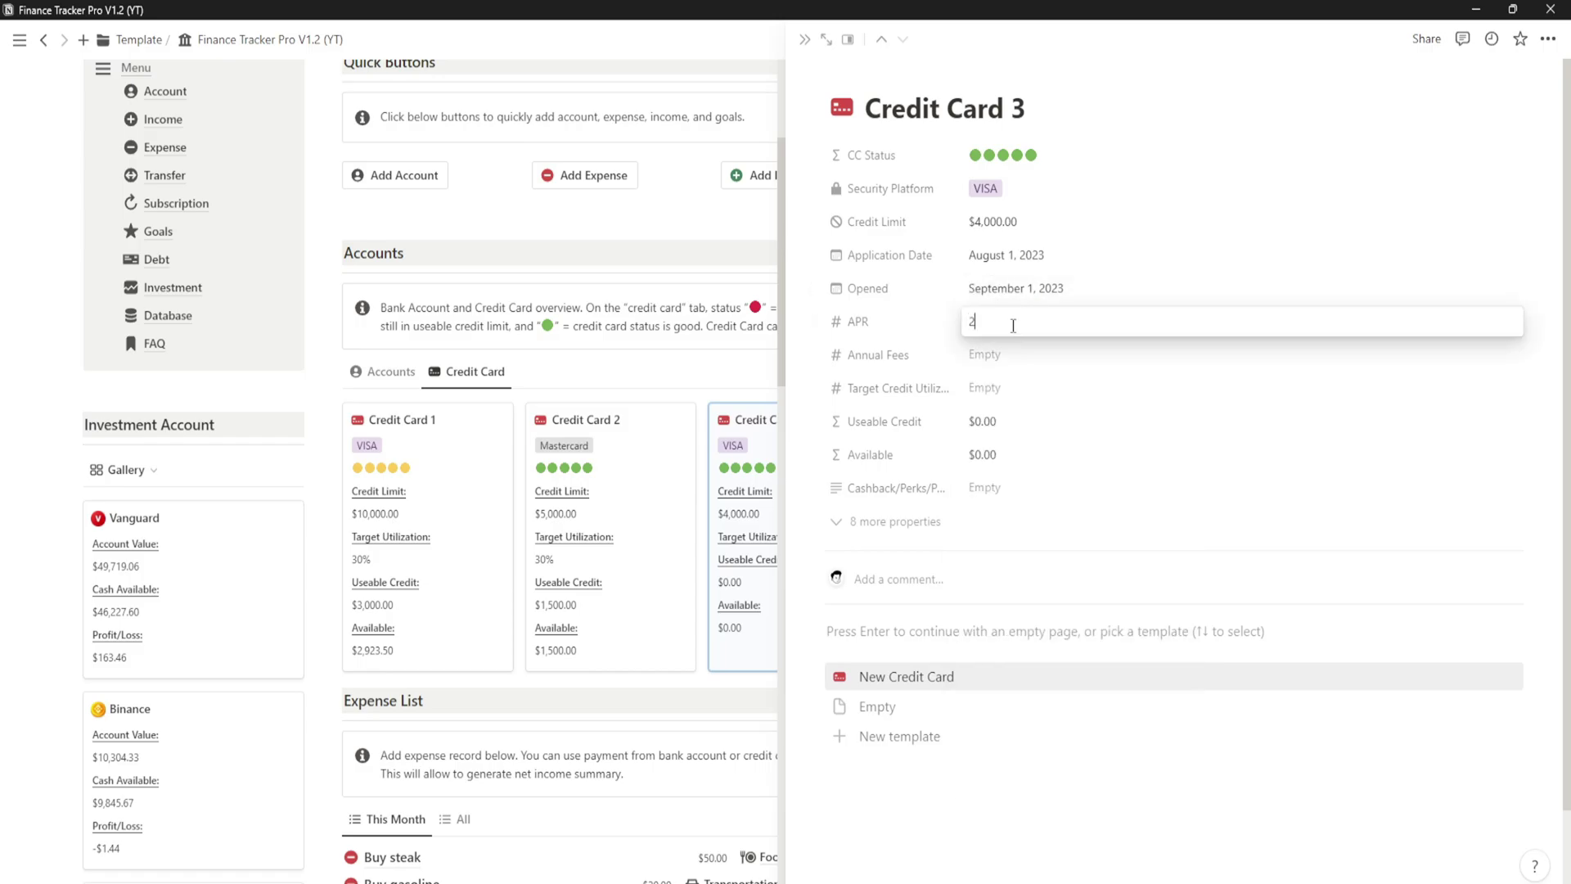
pyautogui.click(1017, 355)
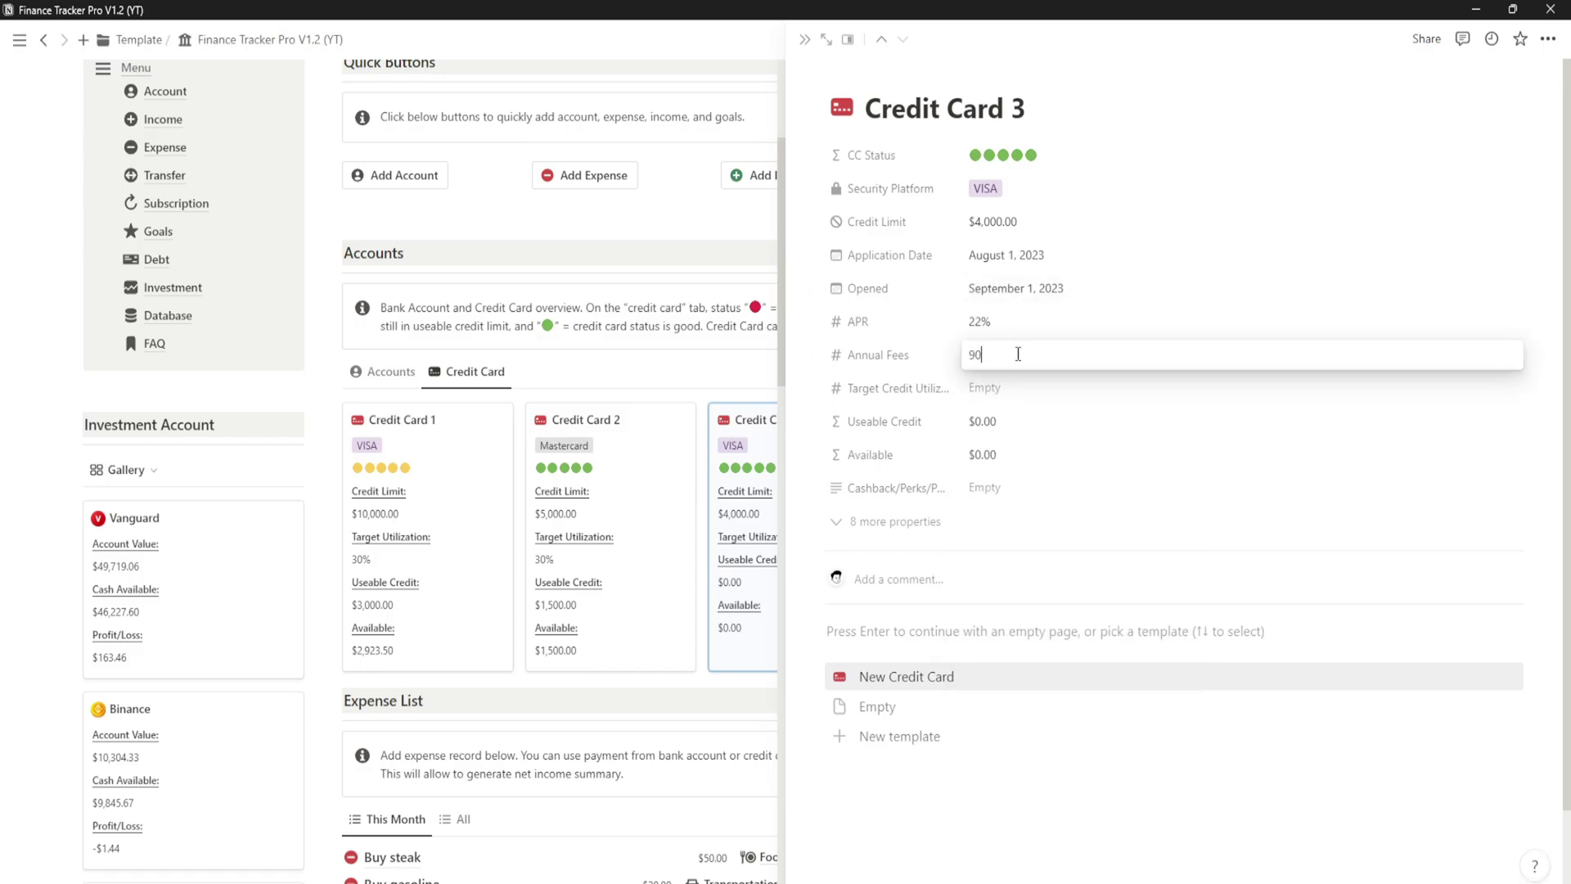
pyautogui.press('Return')
pyautogui.click(1013, 388)
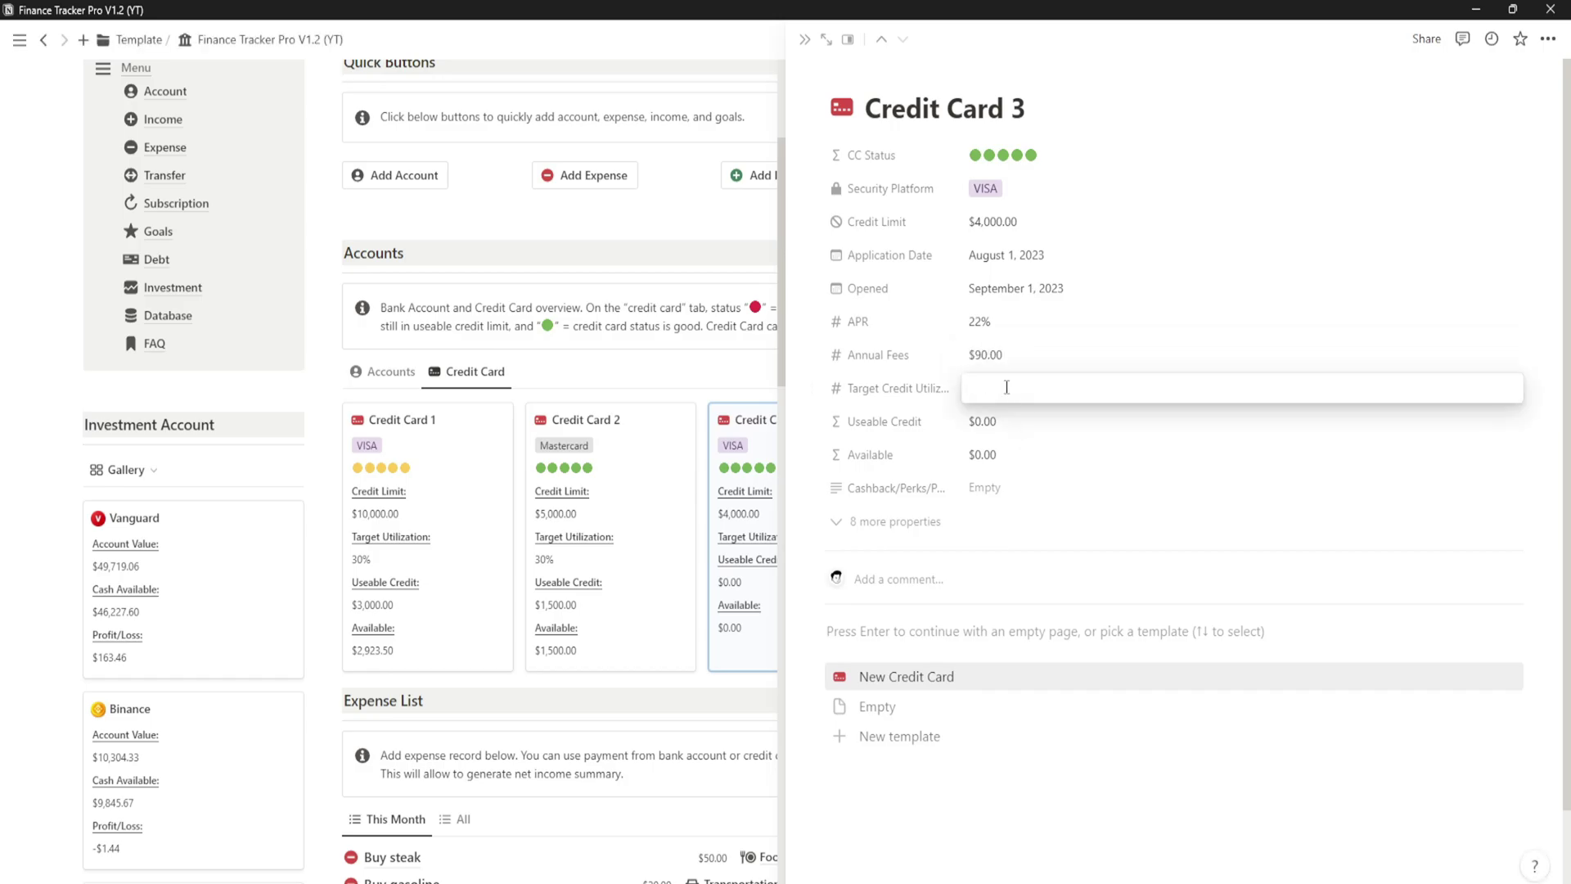
pyautogui.write('40')
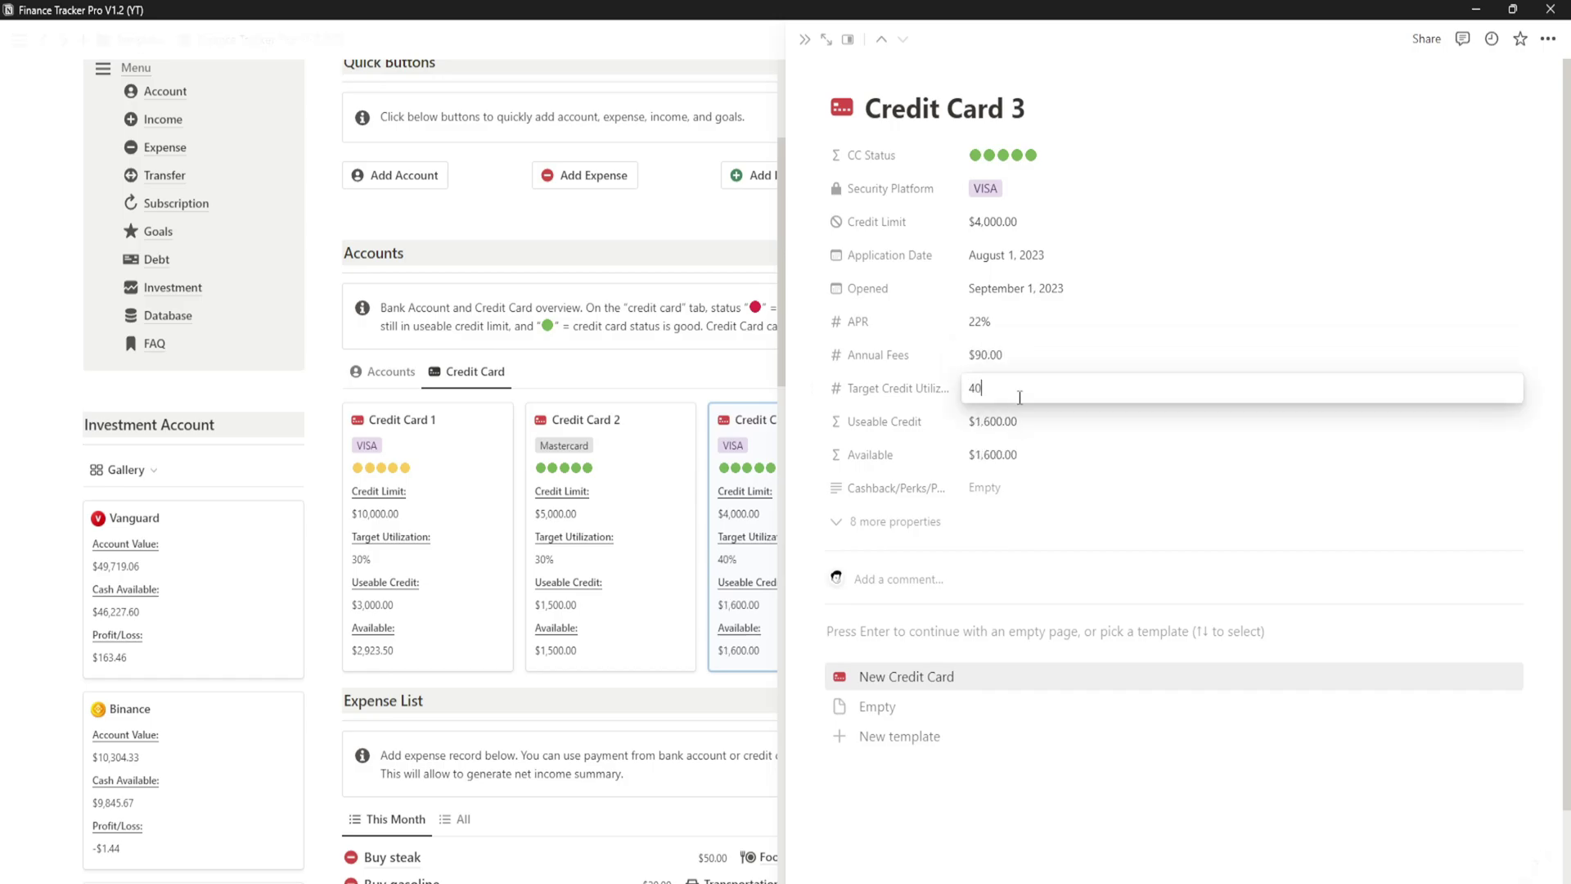
pyautogui.click(1295, 576)
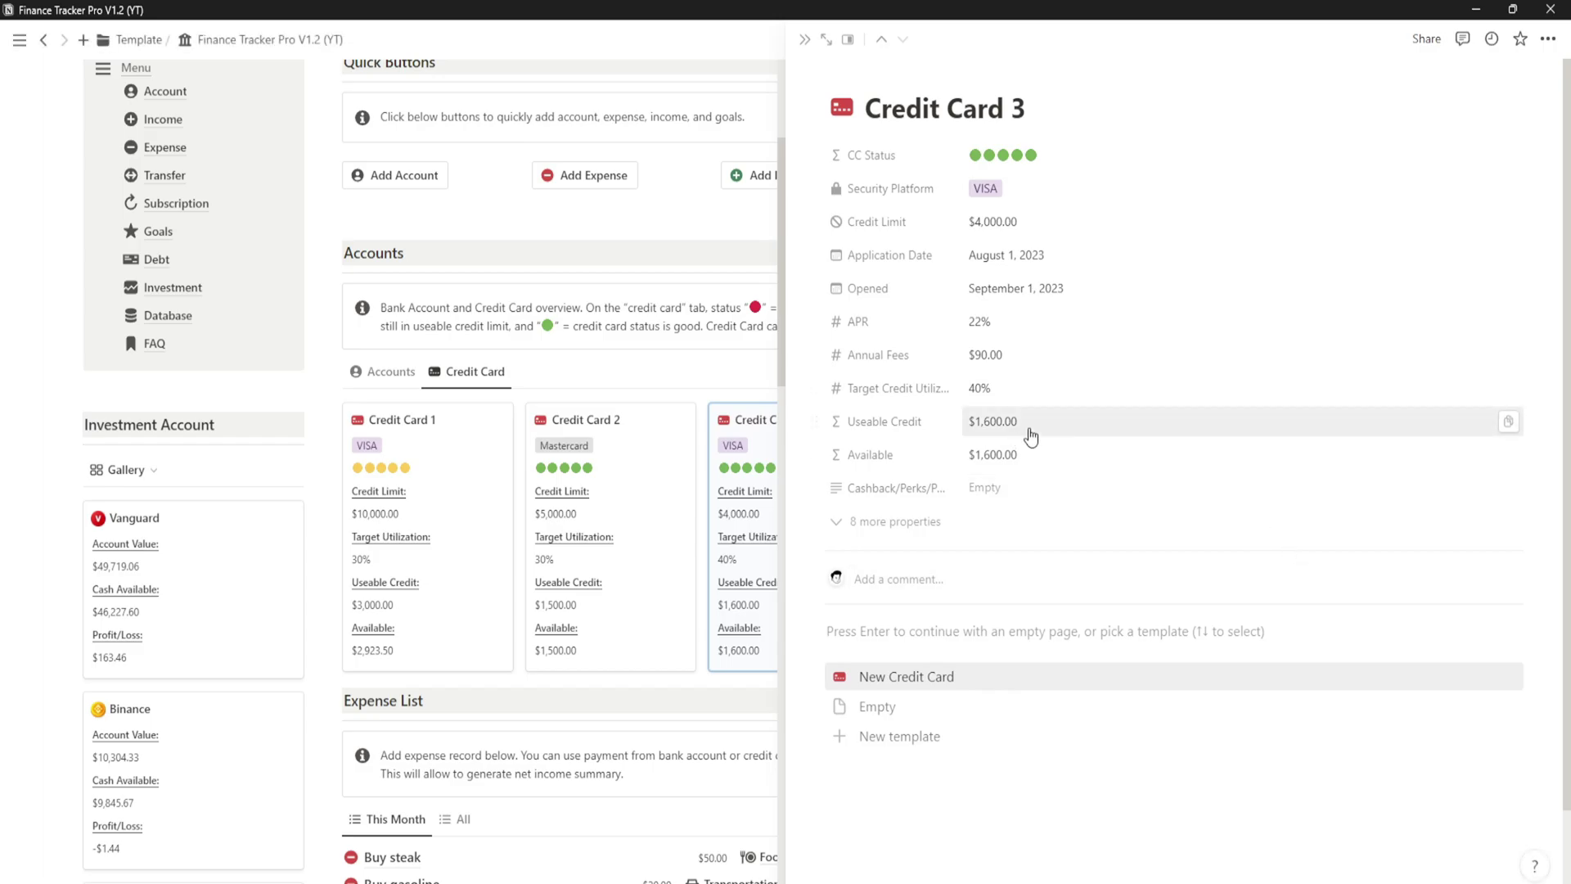
pyautogui.click(805, 40)
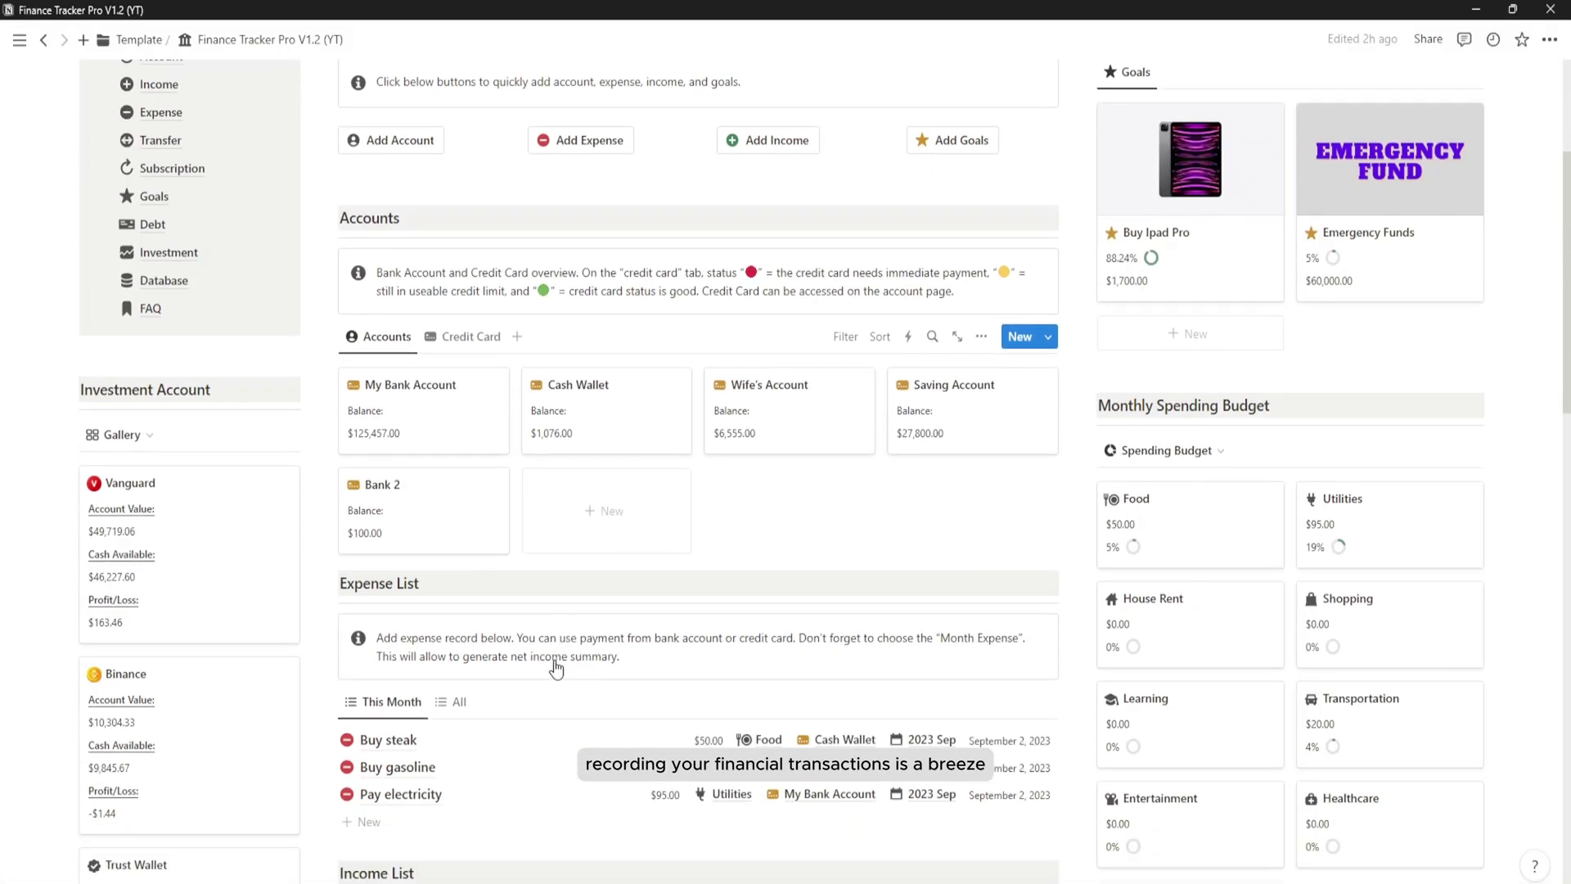
pyautogui.scroll(-1, 540, 631)
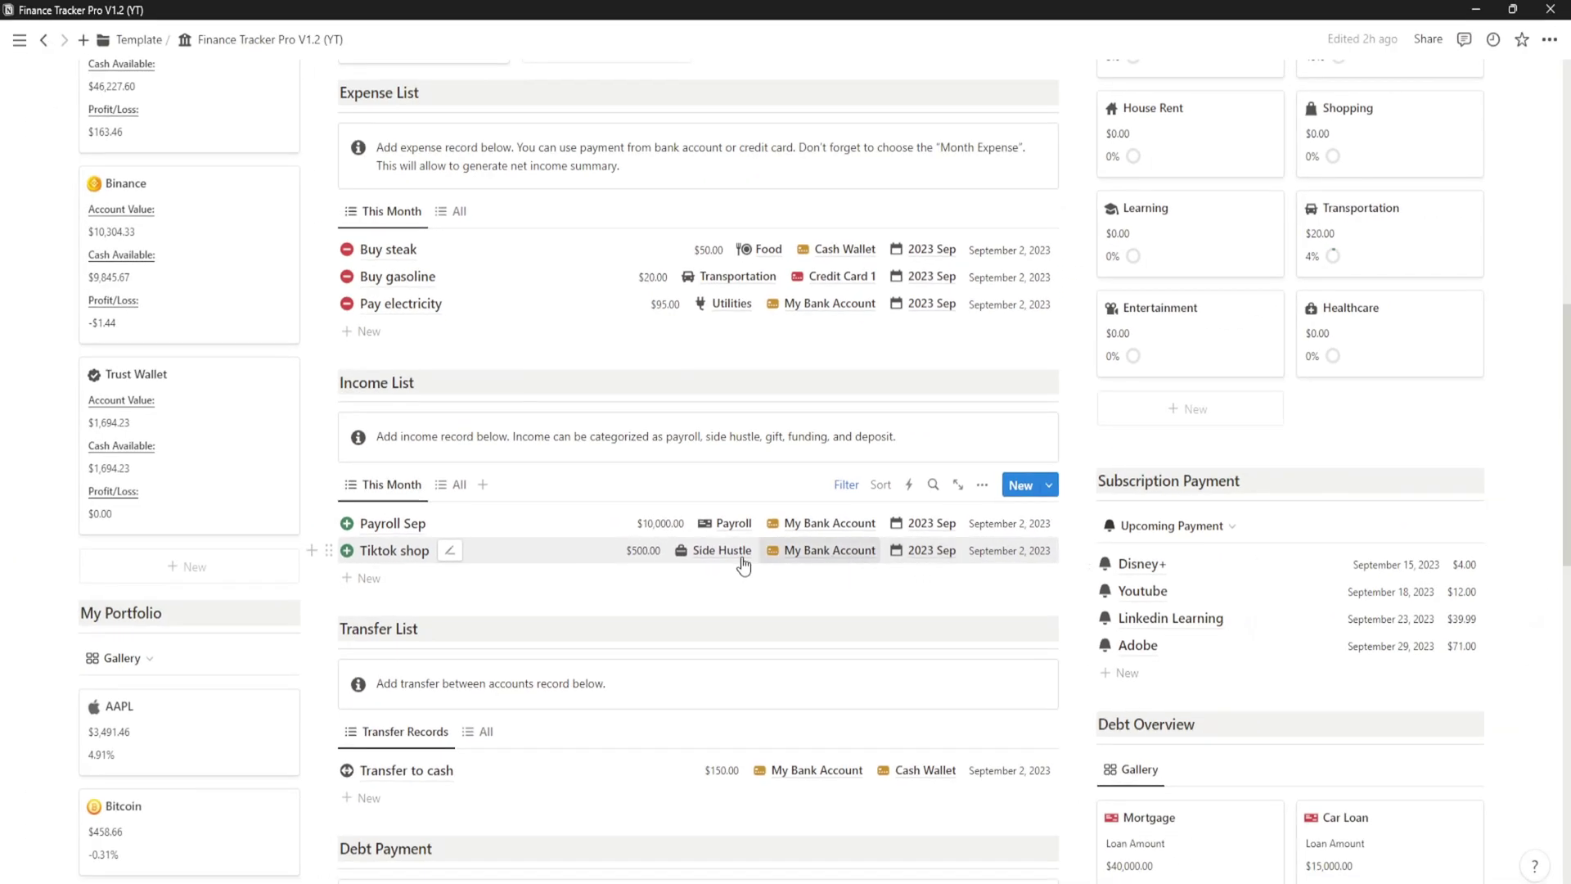
# Add an expense titled 'Buy Food for dinner' with a $45 total amount.
pyautogui.scroll(4, 586, 579)
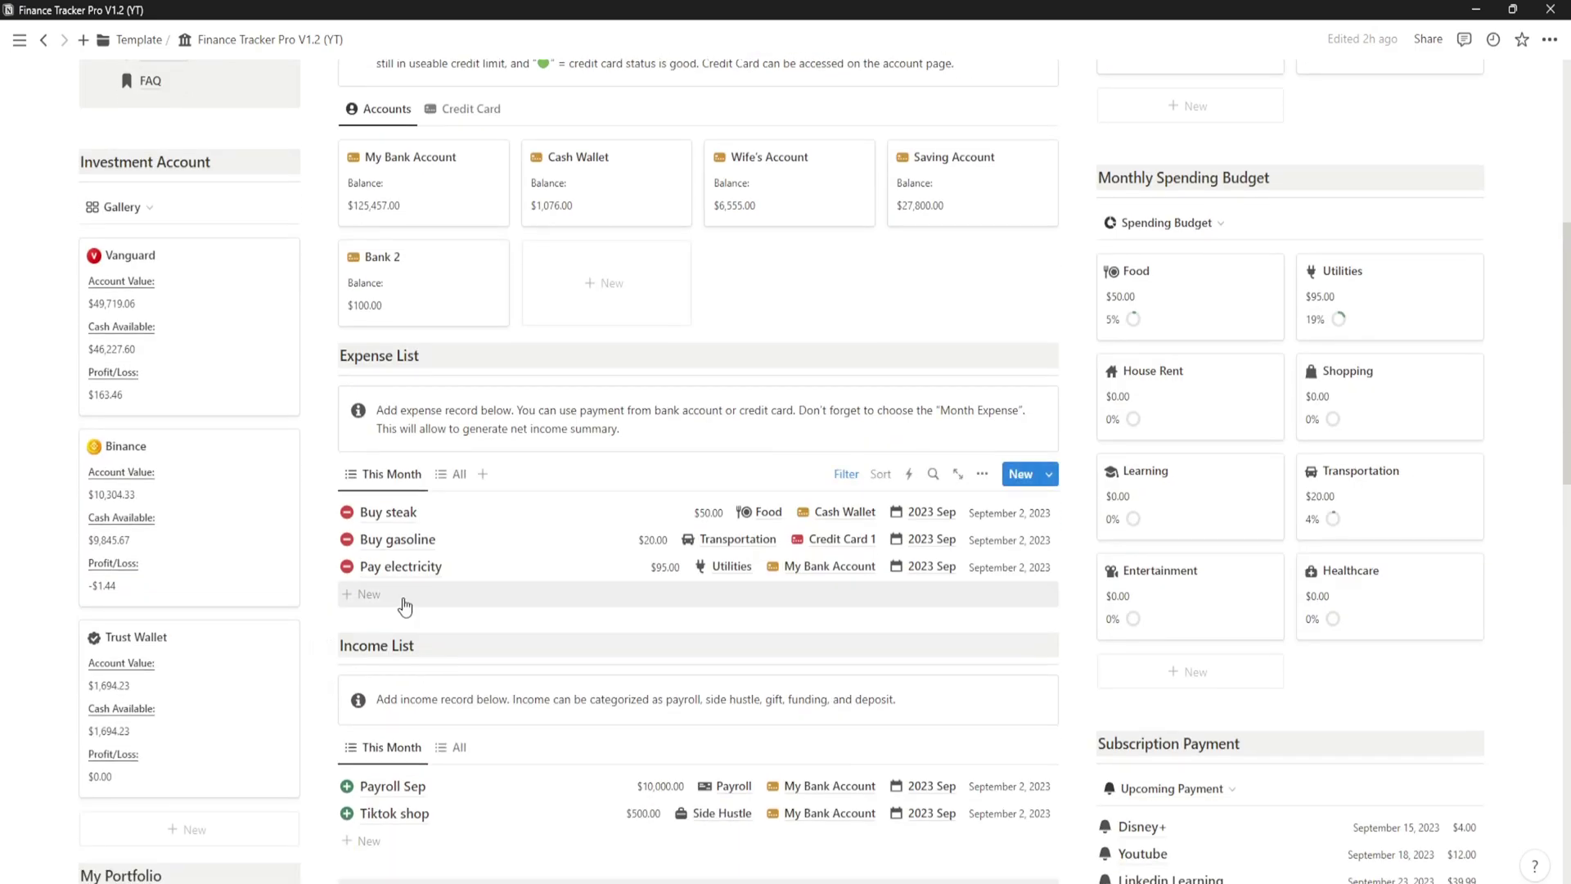
pyautogui.click(403, 604)
pyautogui.write('Buy')
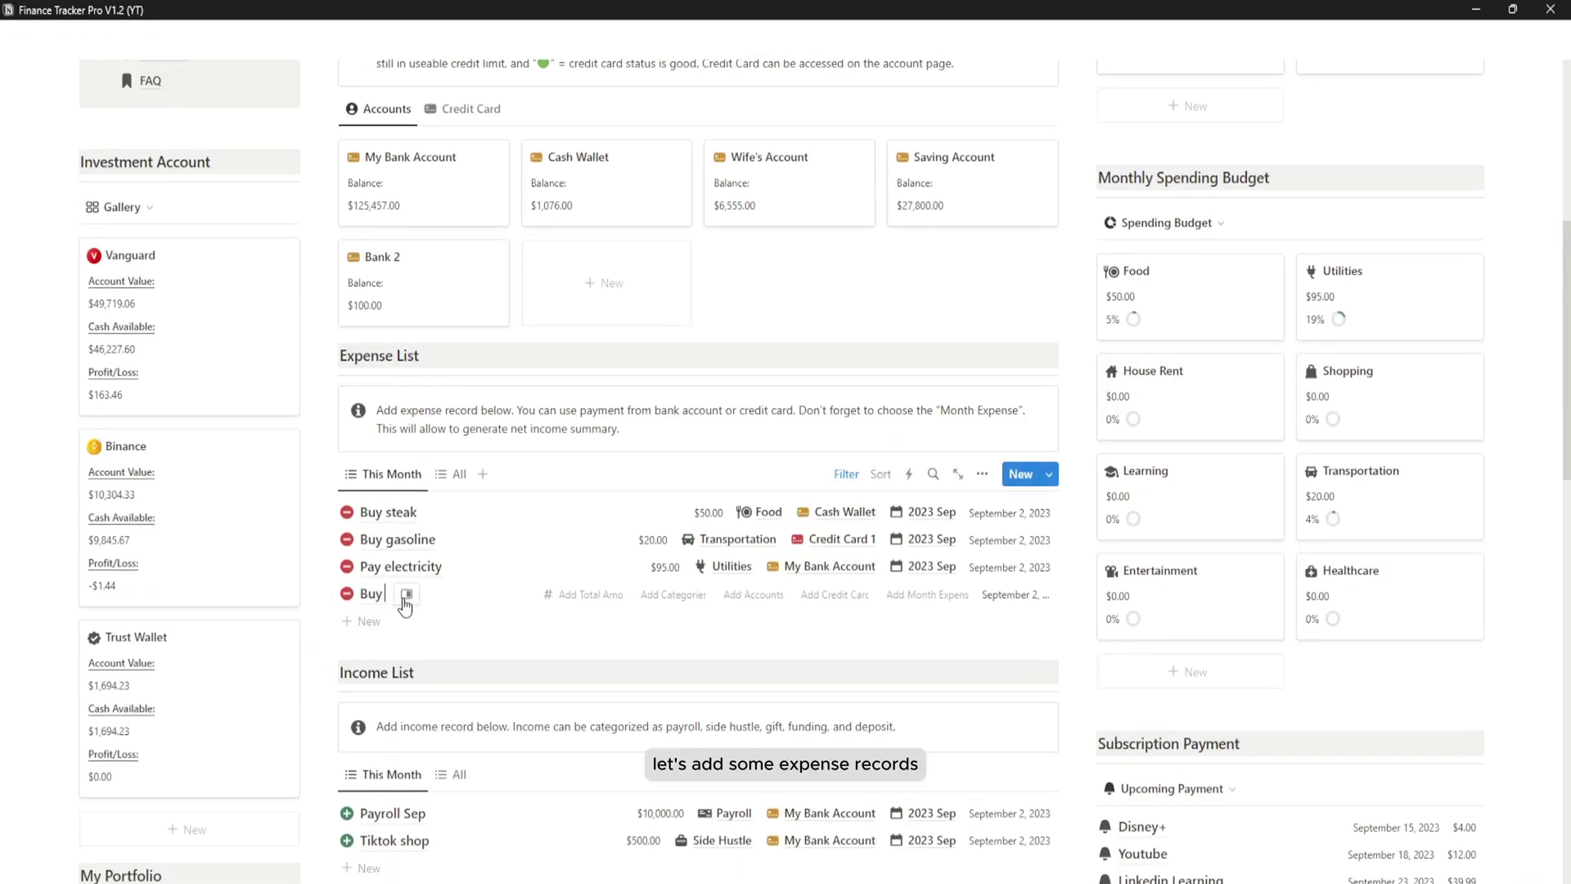
pyautogui.write(' Food for dinner')
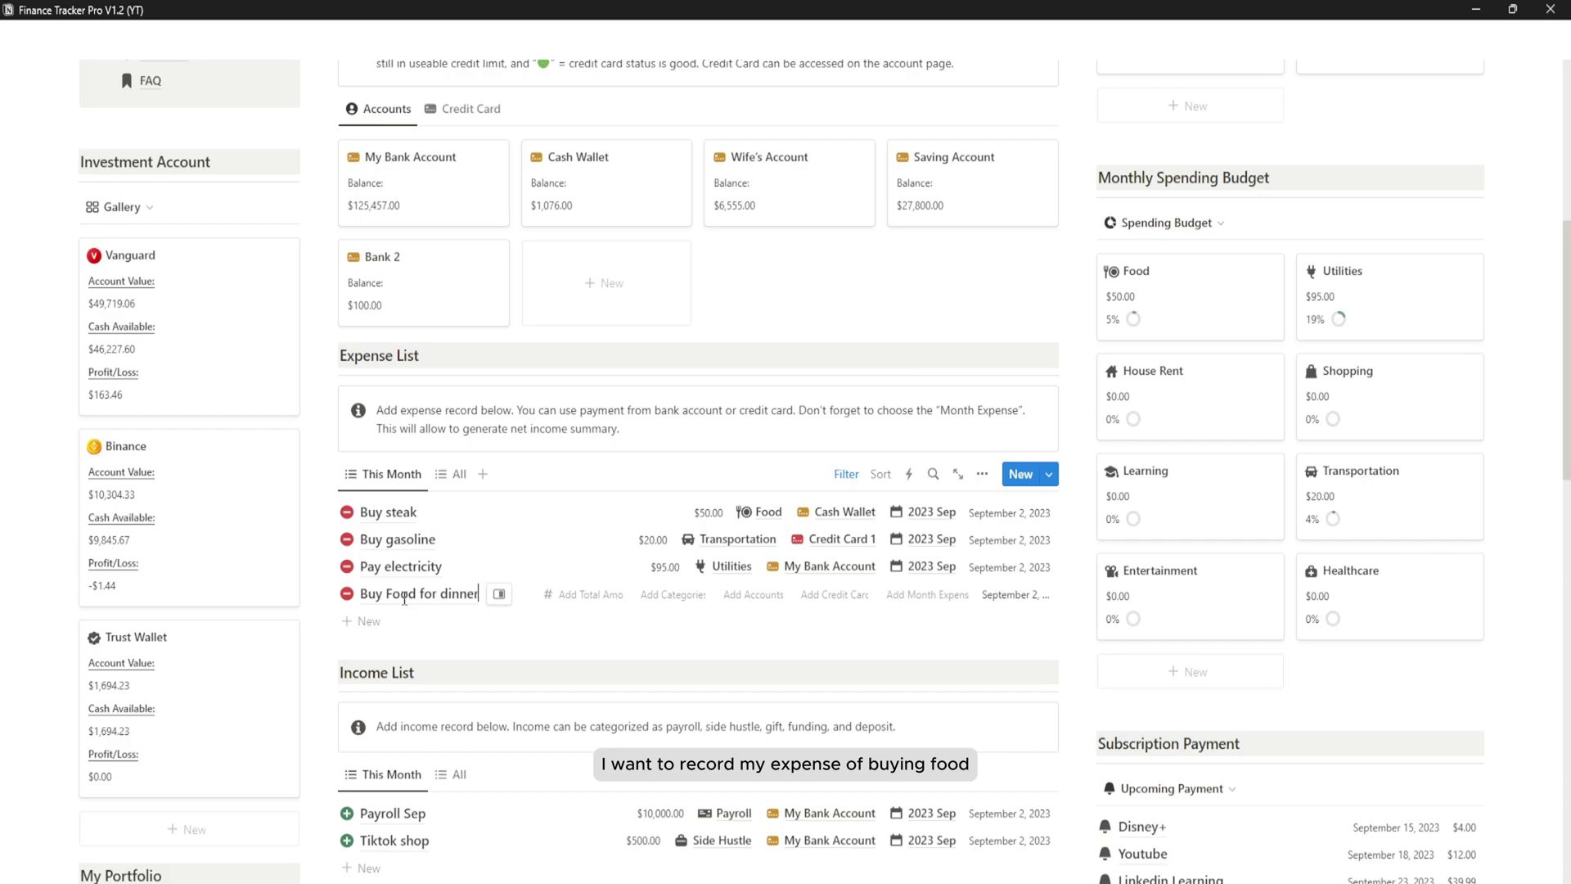
pyautogui.click(566, 595)
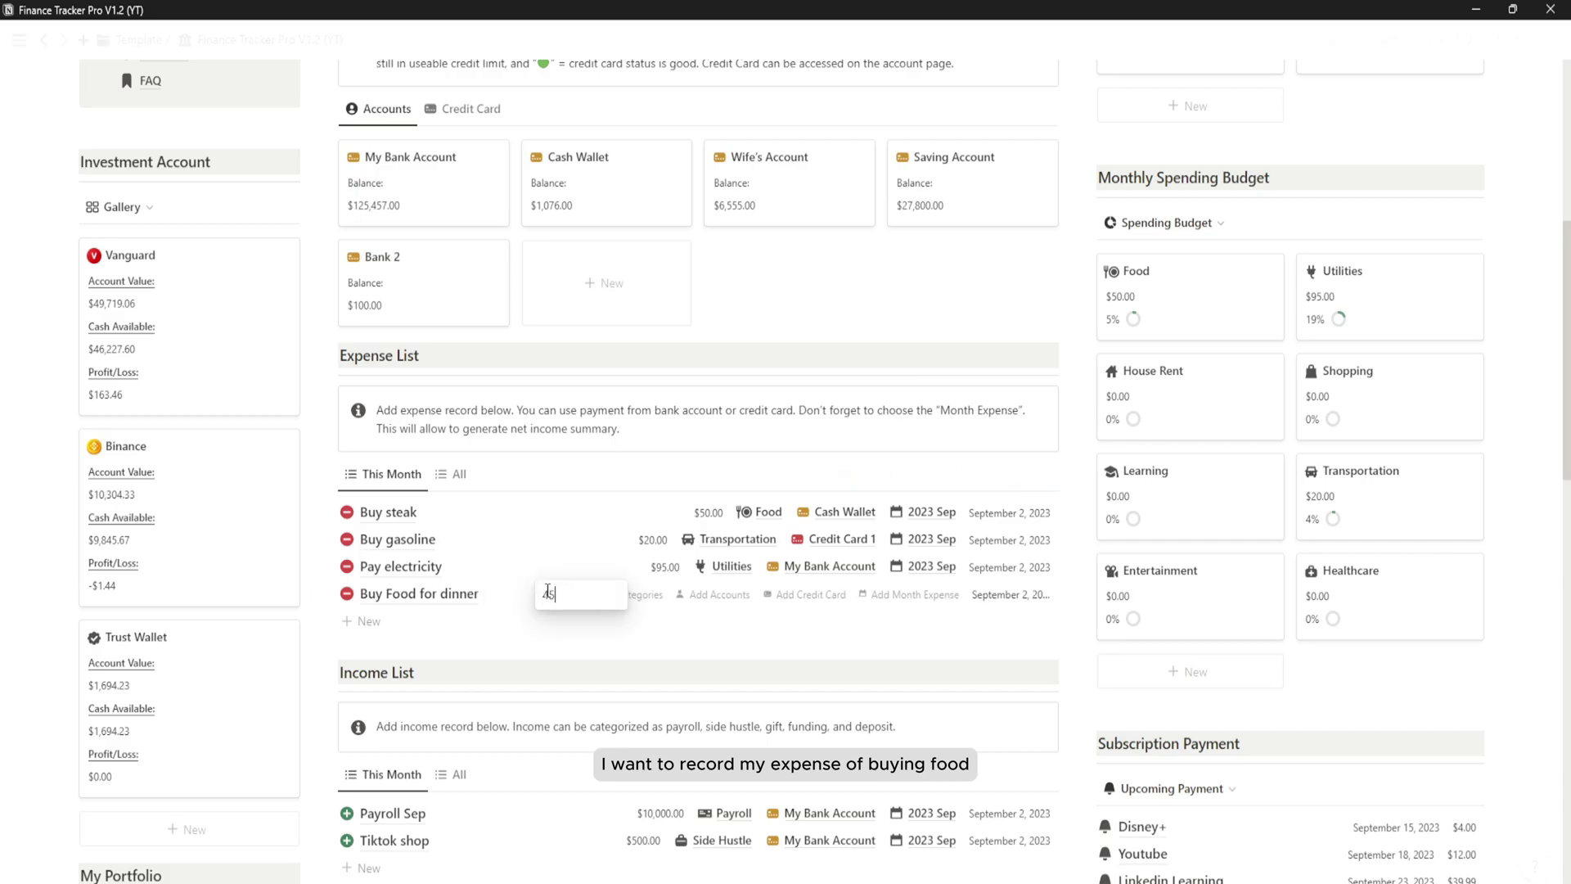
pyautogui.write('45')
# Categorize the dinner expense as Food, paid from Bank 2, in 2023 Sep.
pyautogui.click(622, 595)
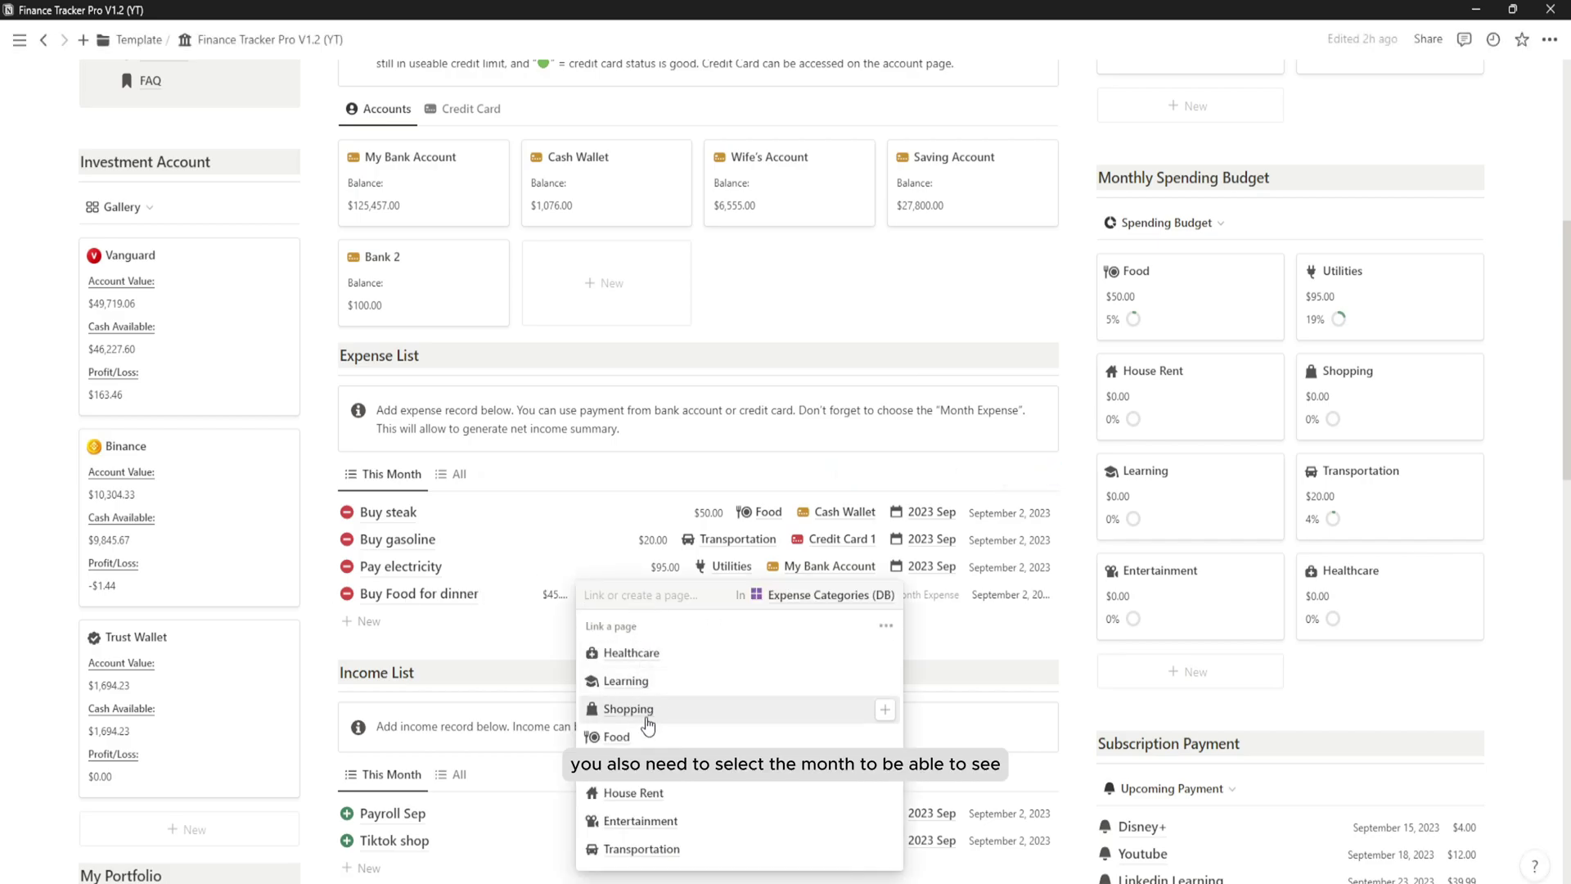
pyautogui.click(616, 736)
pyautogui.press('Escape')
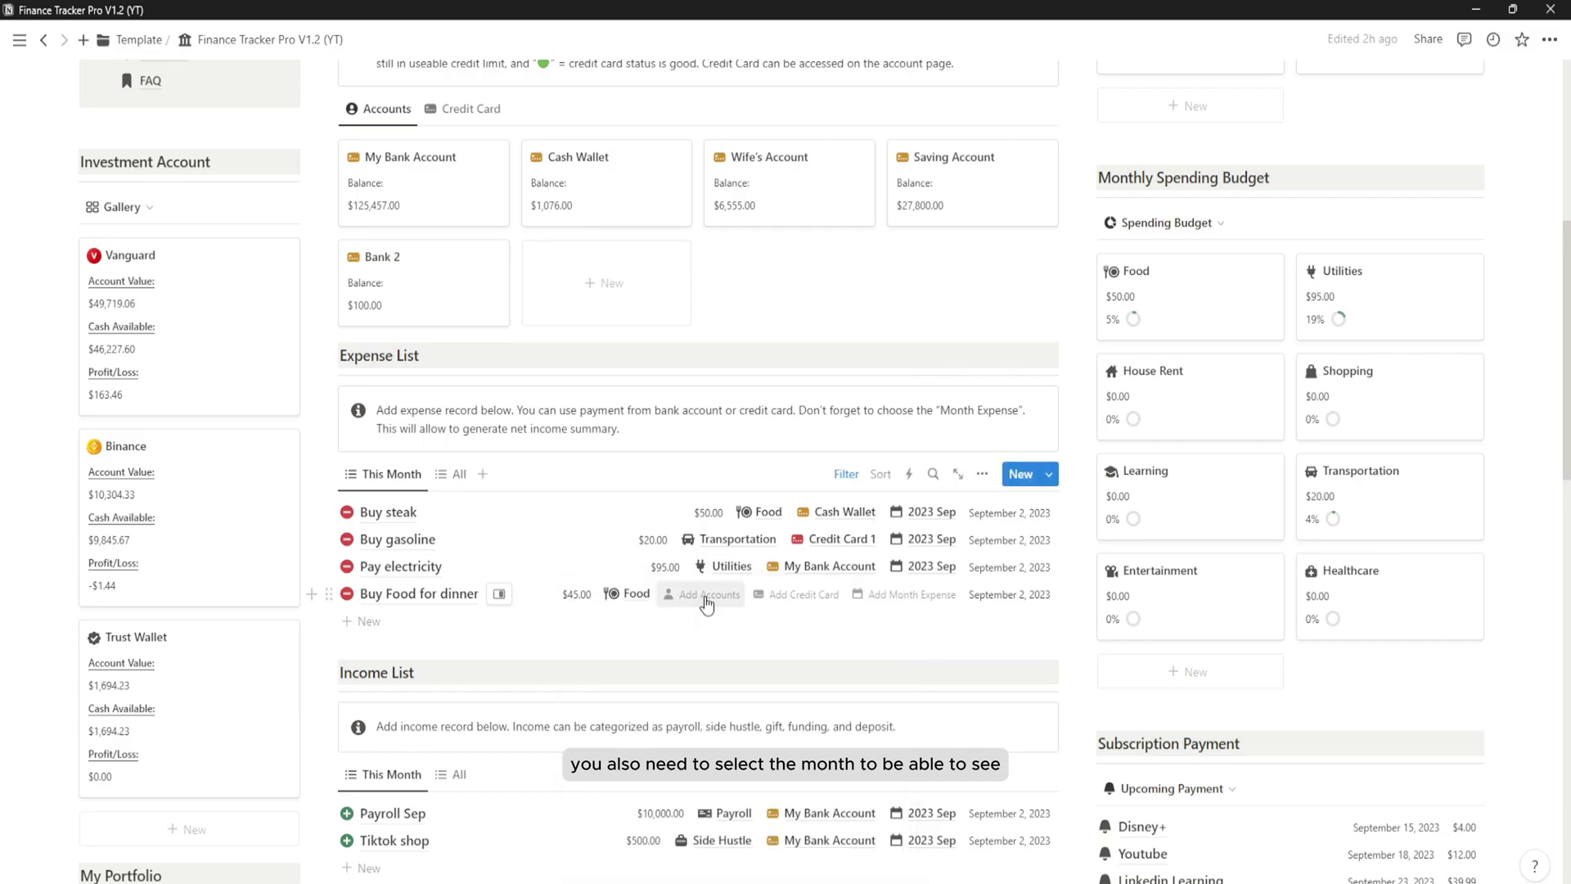
pyautogui.click(709, 596)
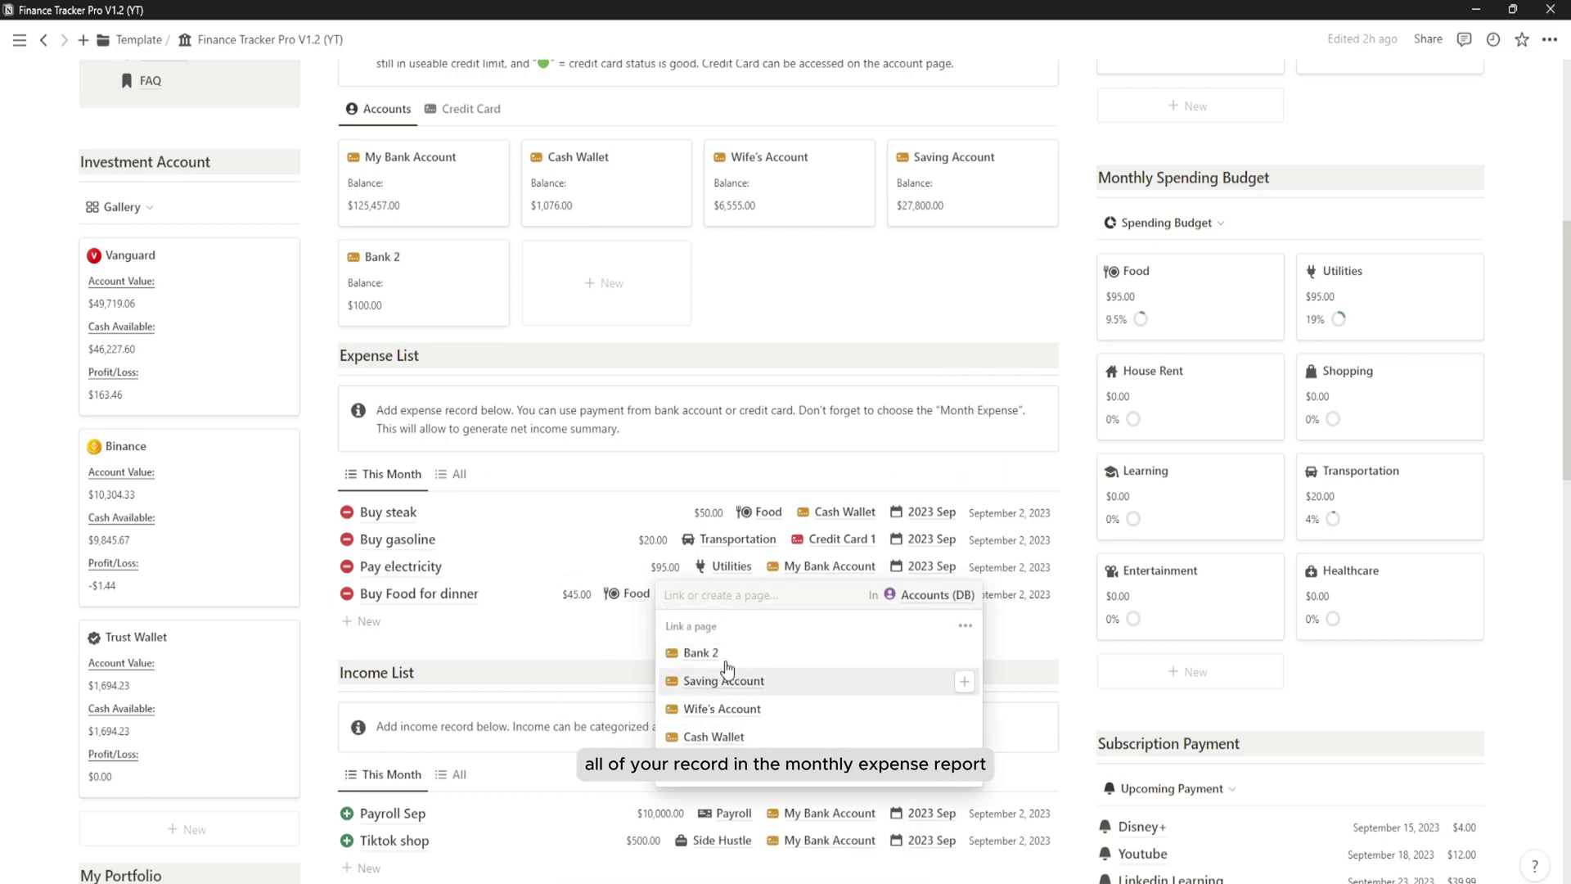
pyautogui.click(763, 654)
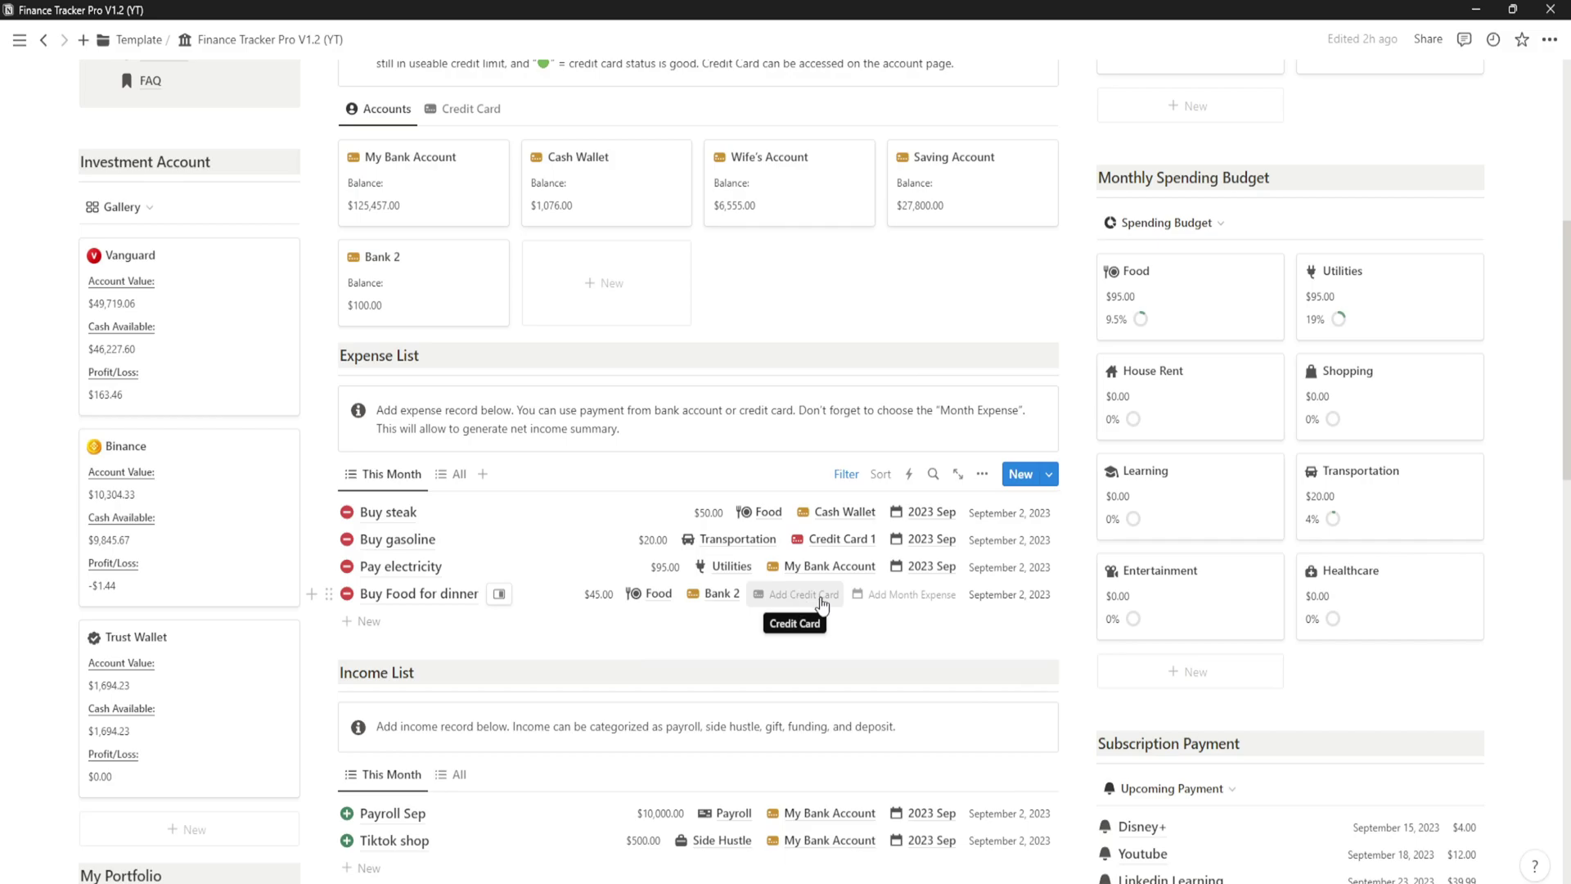
pyautogui.click(907, 594)
pyautogui.click(818, 667)
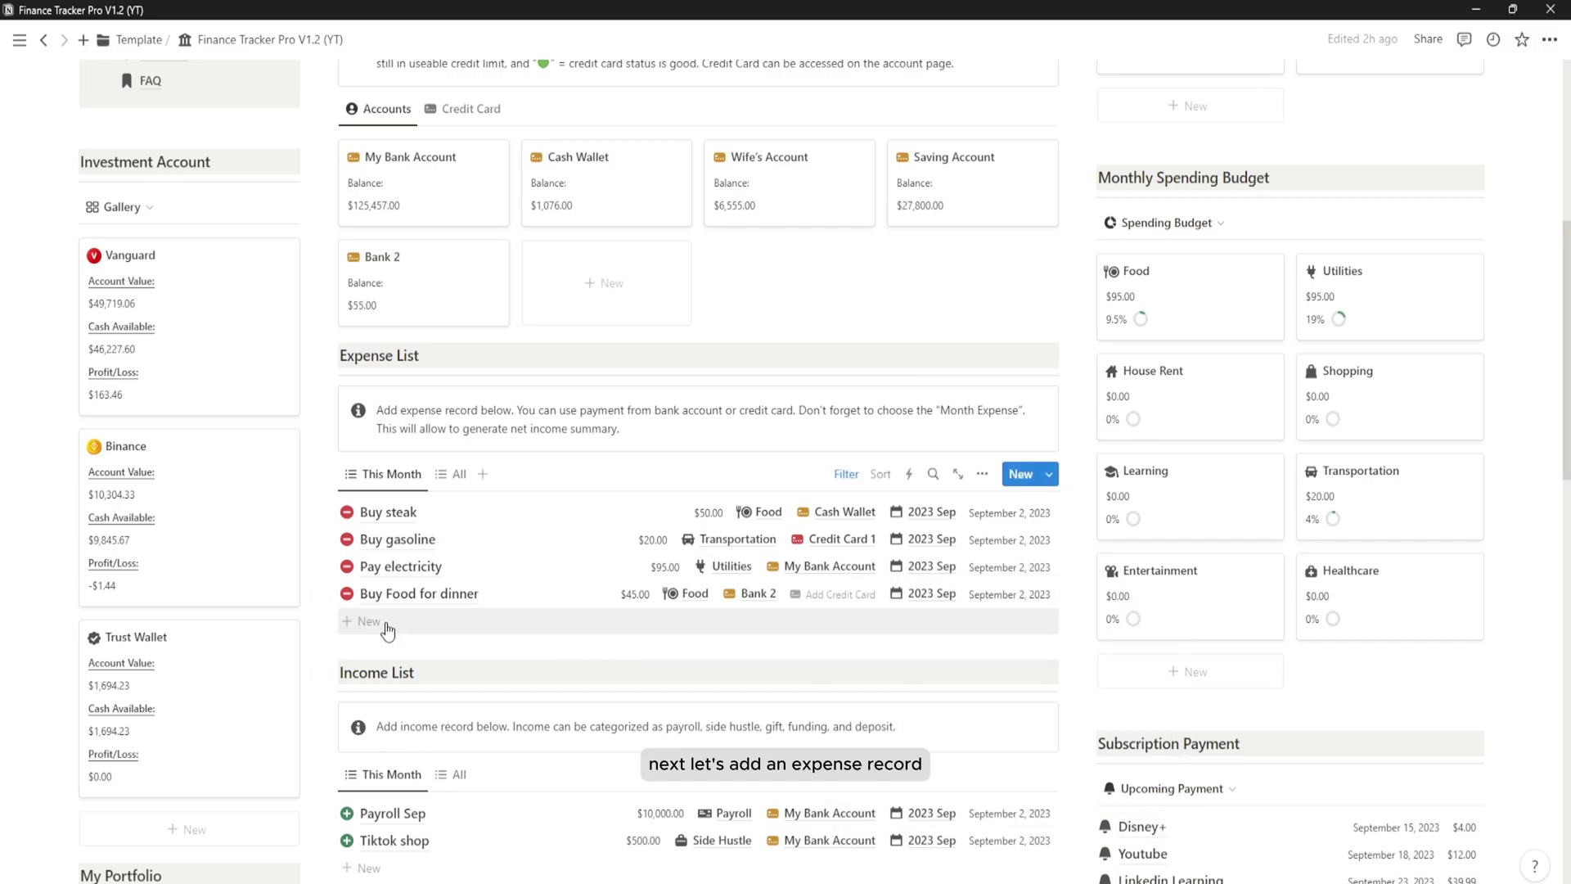
# Add a $25 'Buy book' expense in the Learning category.
pyautogui.click(442, 622)
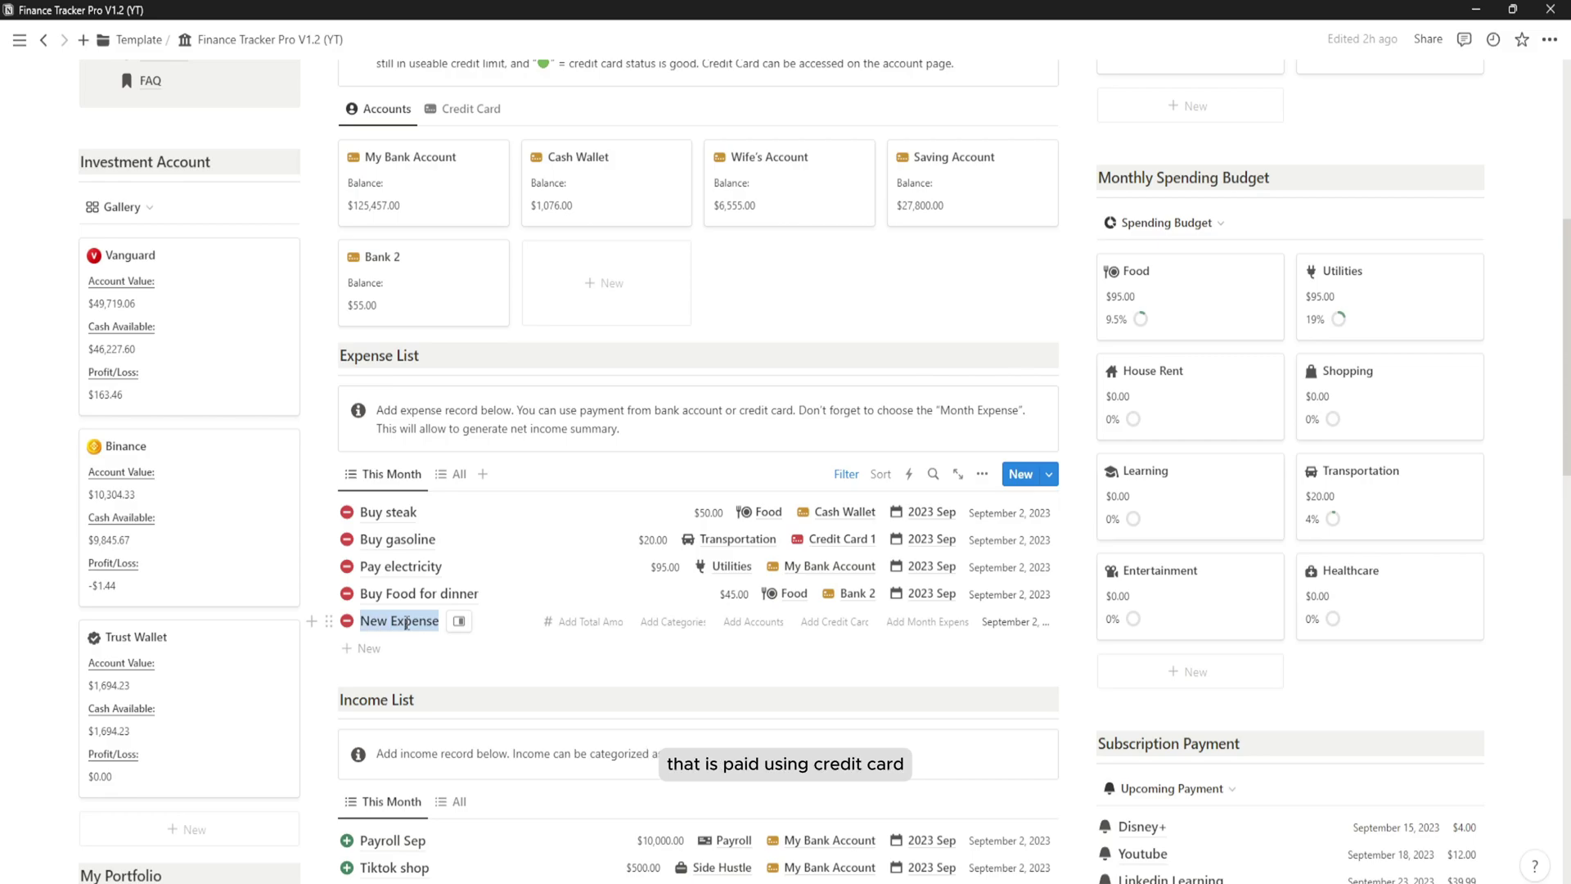
pyautogui.write('Buy book')
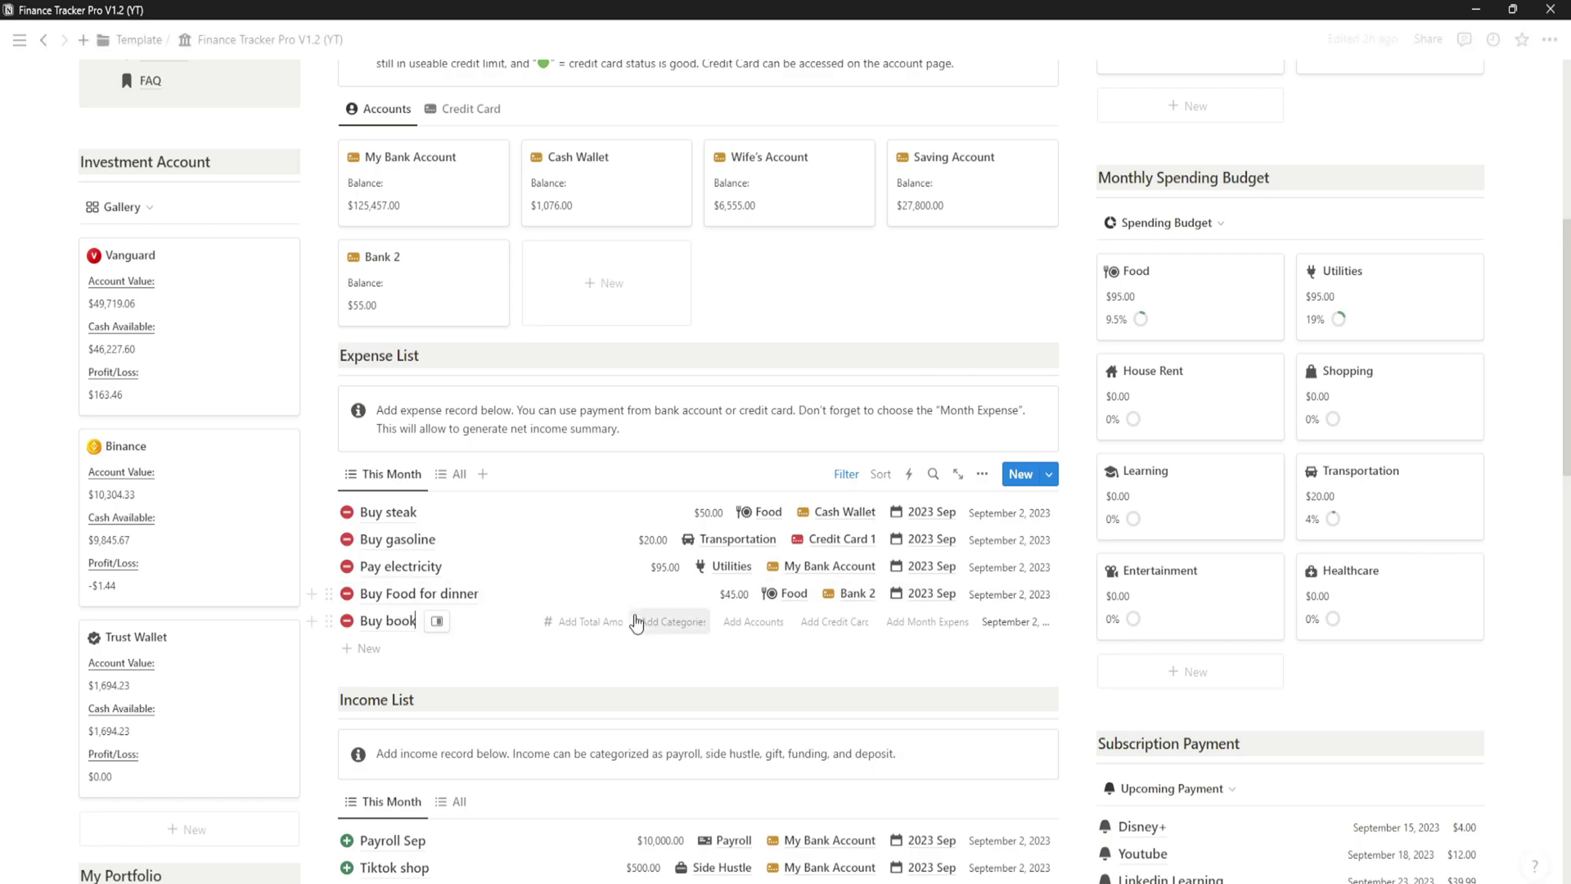
pyautogui.click(608, 622)
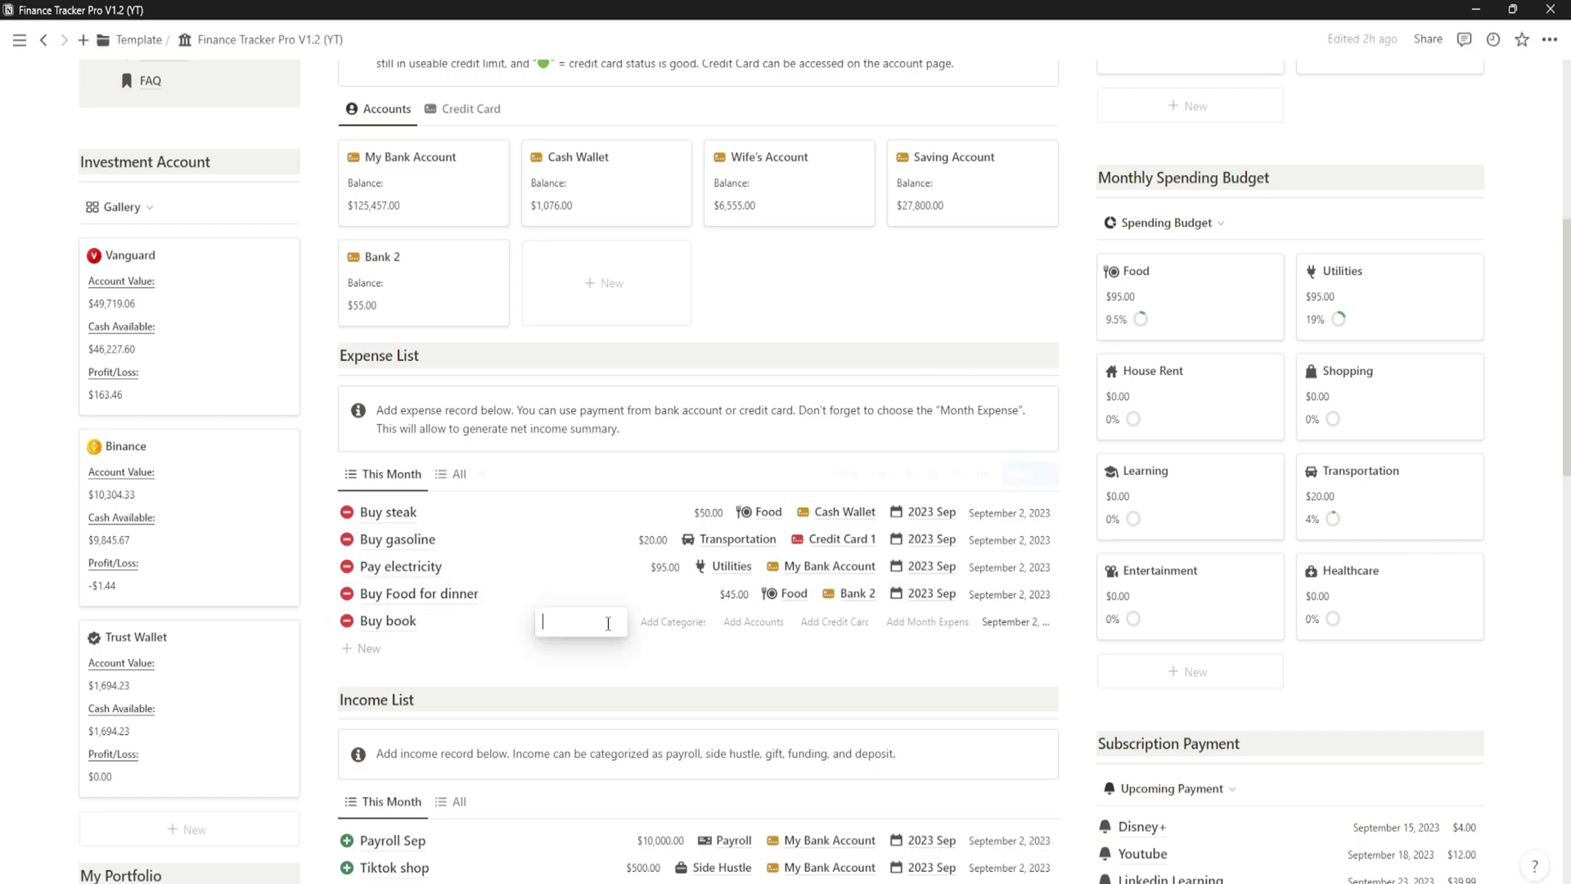
pyautogui.write('25')
pyautogui.click(652, 623)
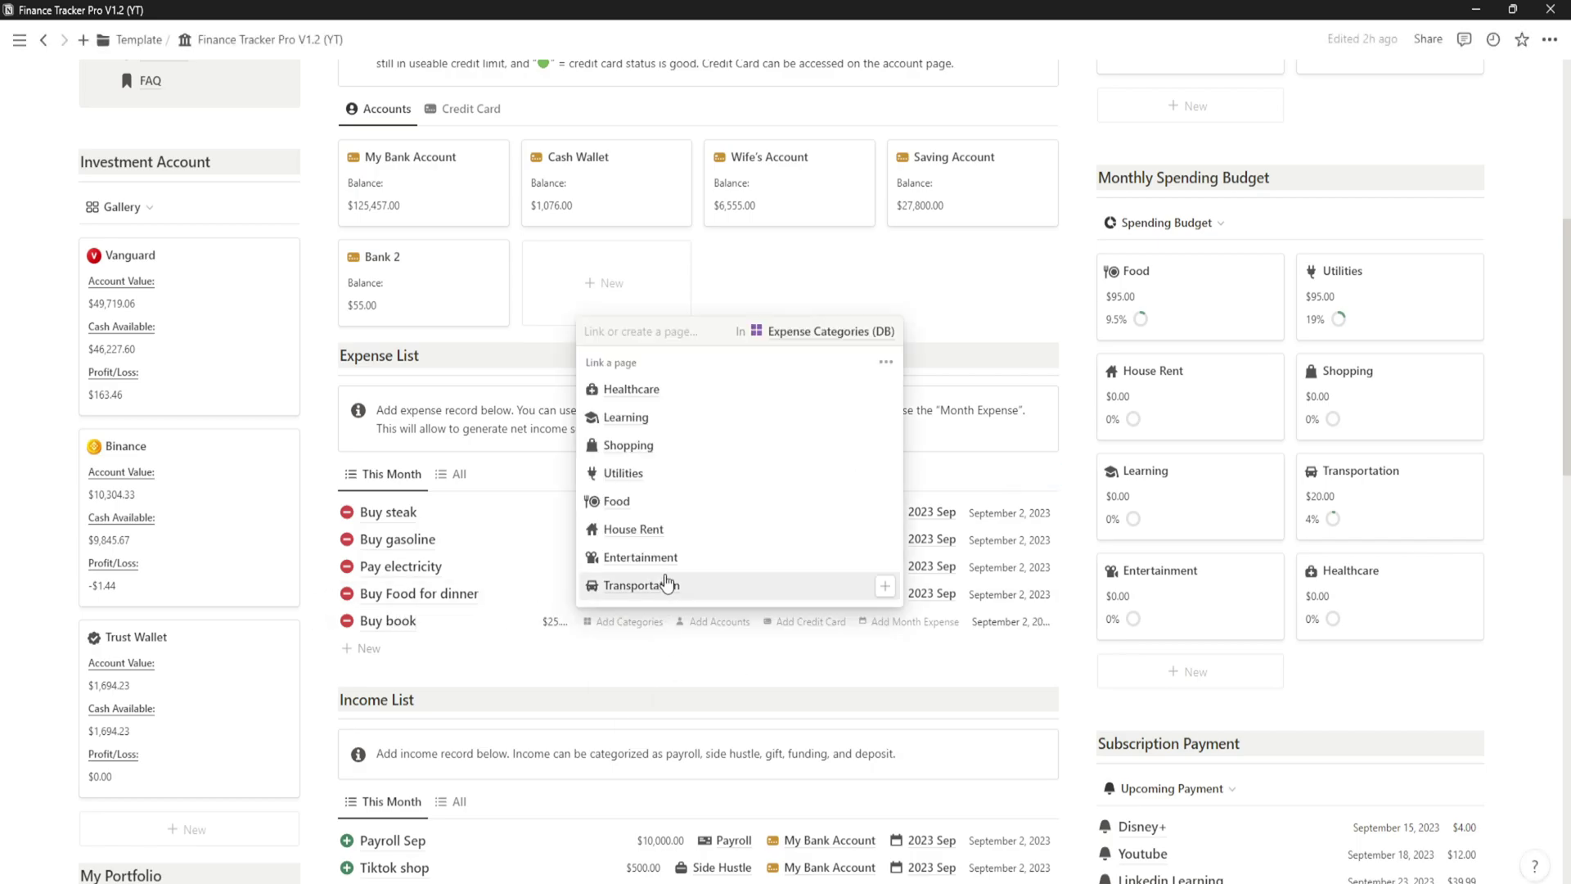
pyautogui.click(627, 418)
# Charge the Buy book expense to Credit Card 1 and file it under 2023 Sep.
pyautogui.click(709, 624)
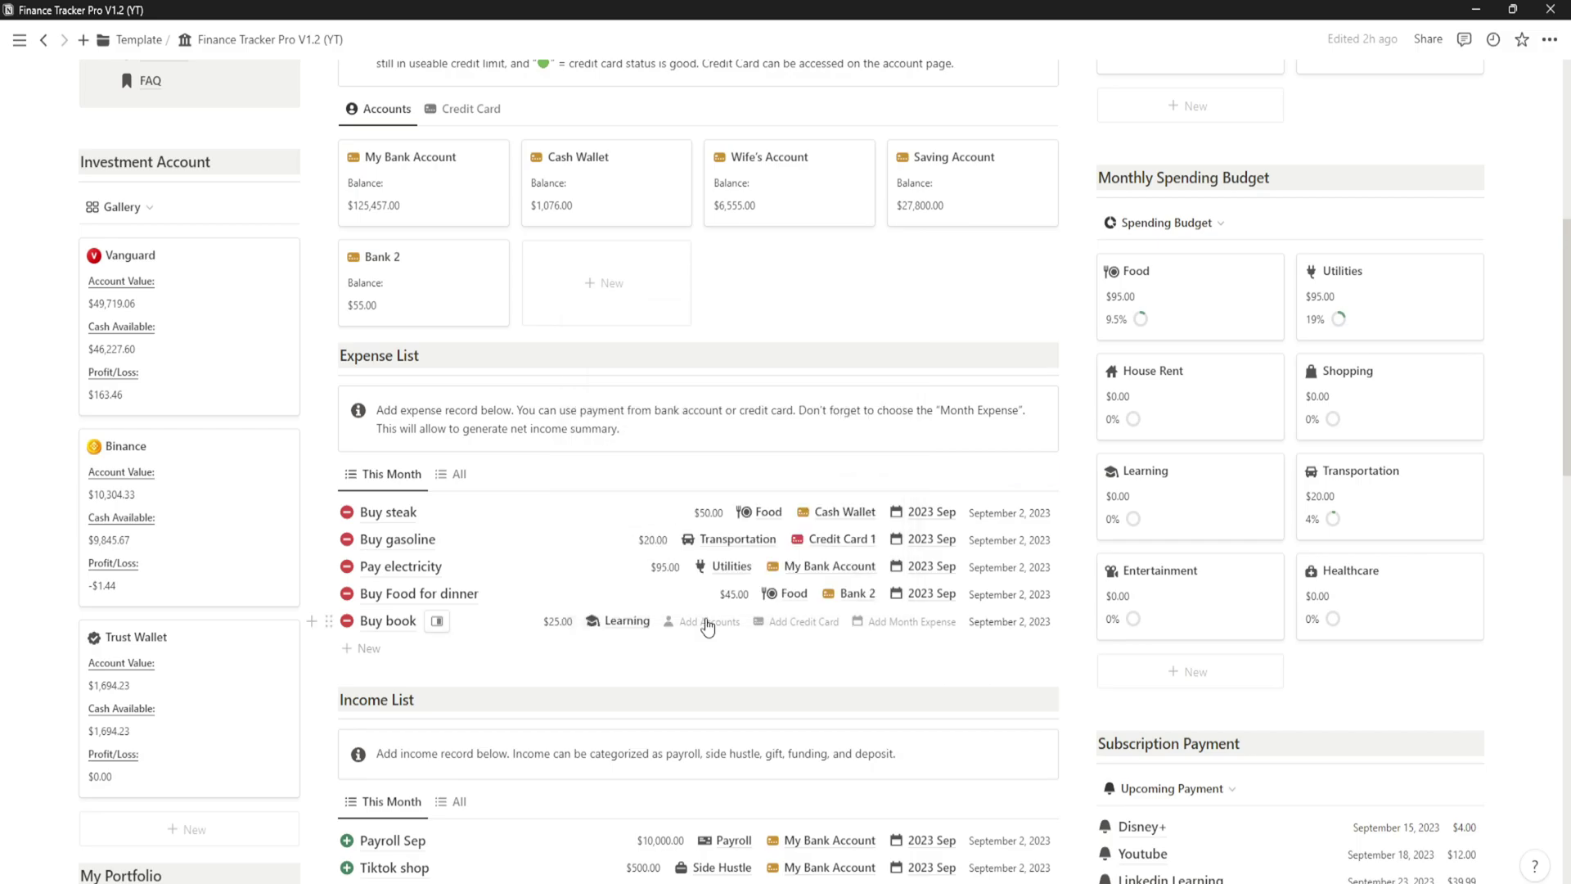
pyautogui.click(801, 624)
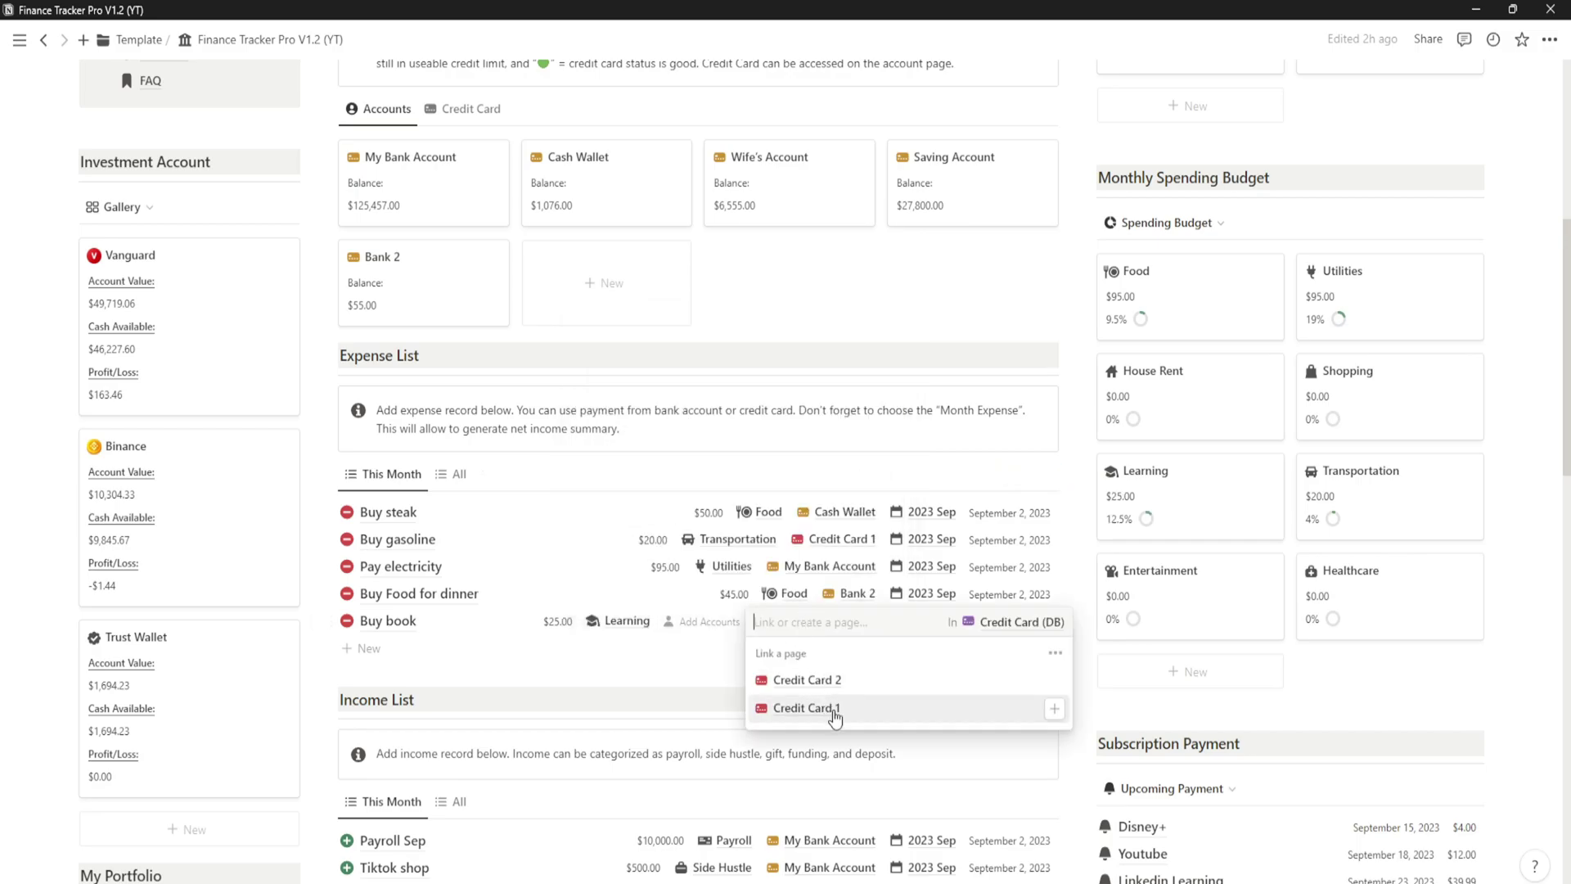
pyautogui.click(846, 709)
pyautogui.press('Escape')
pyautogui.click(888, 624)
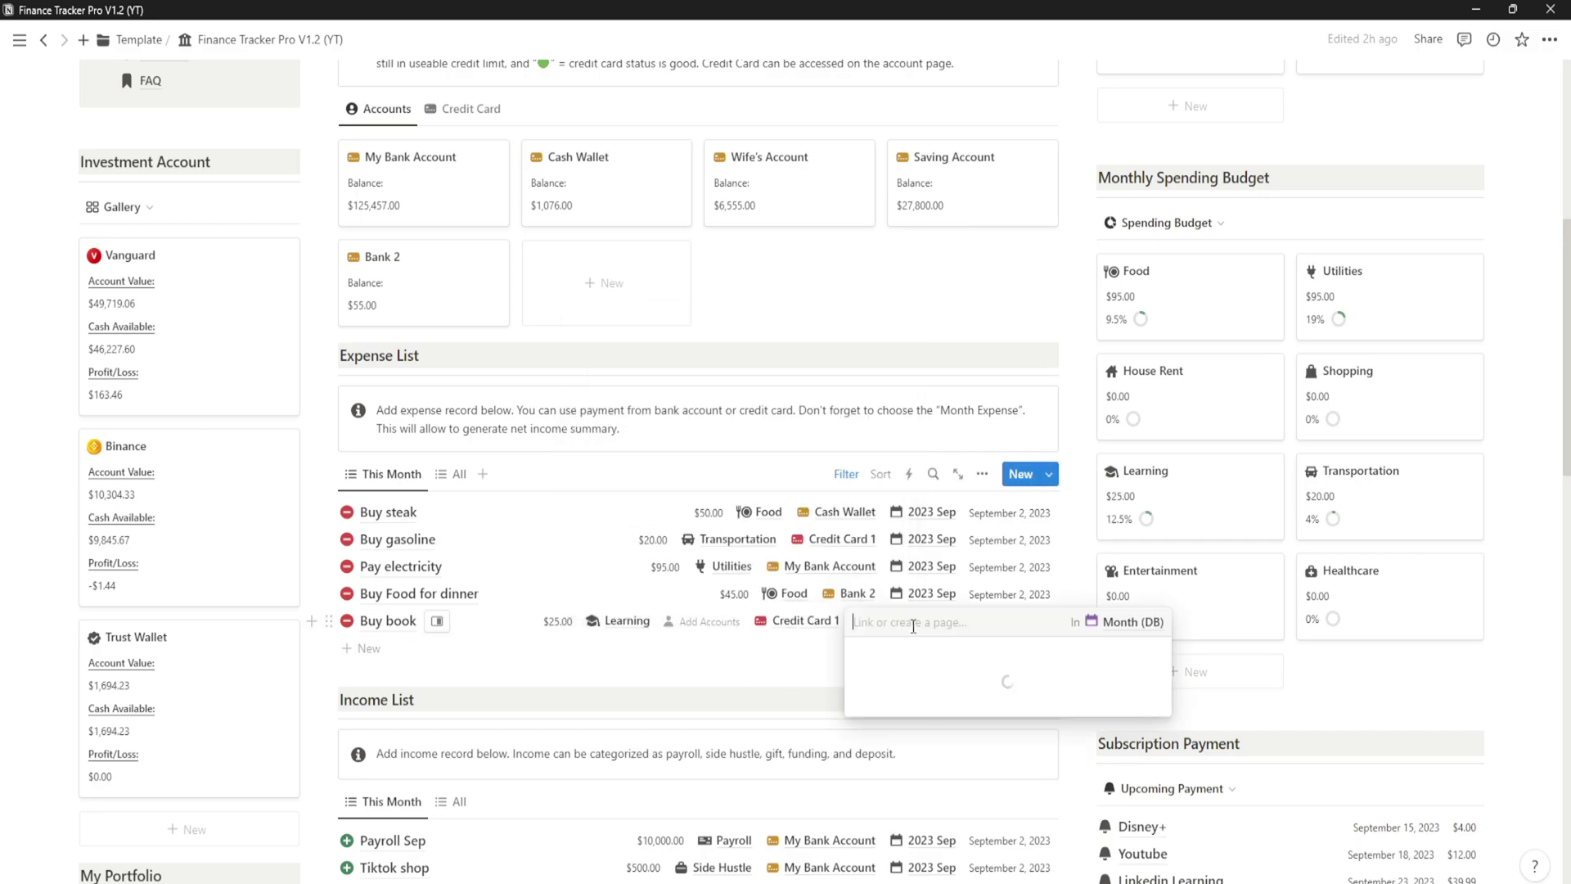
pyautogui.click(909, 735)
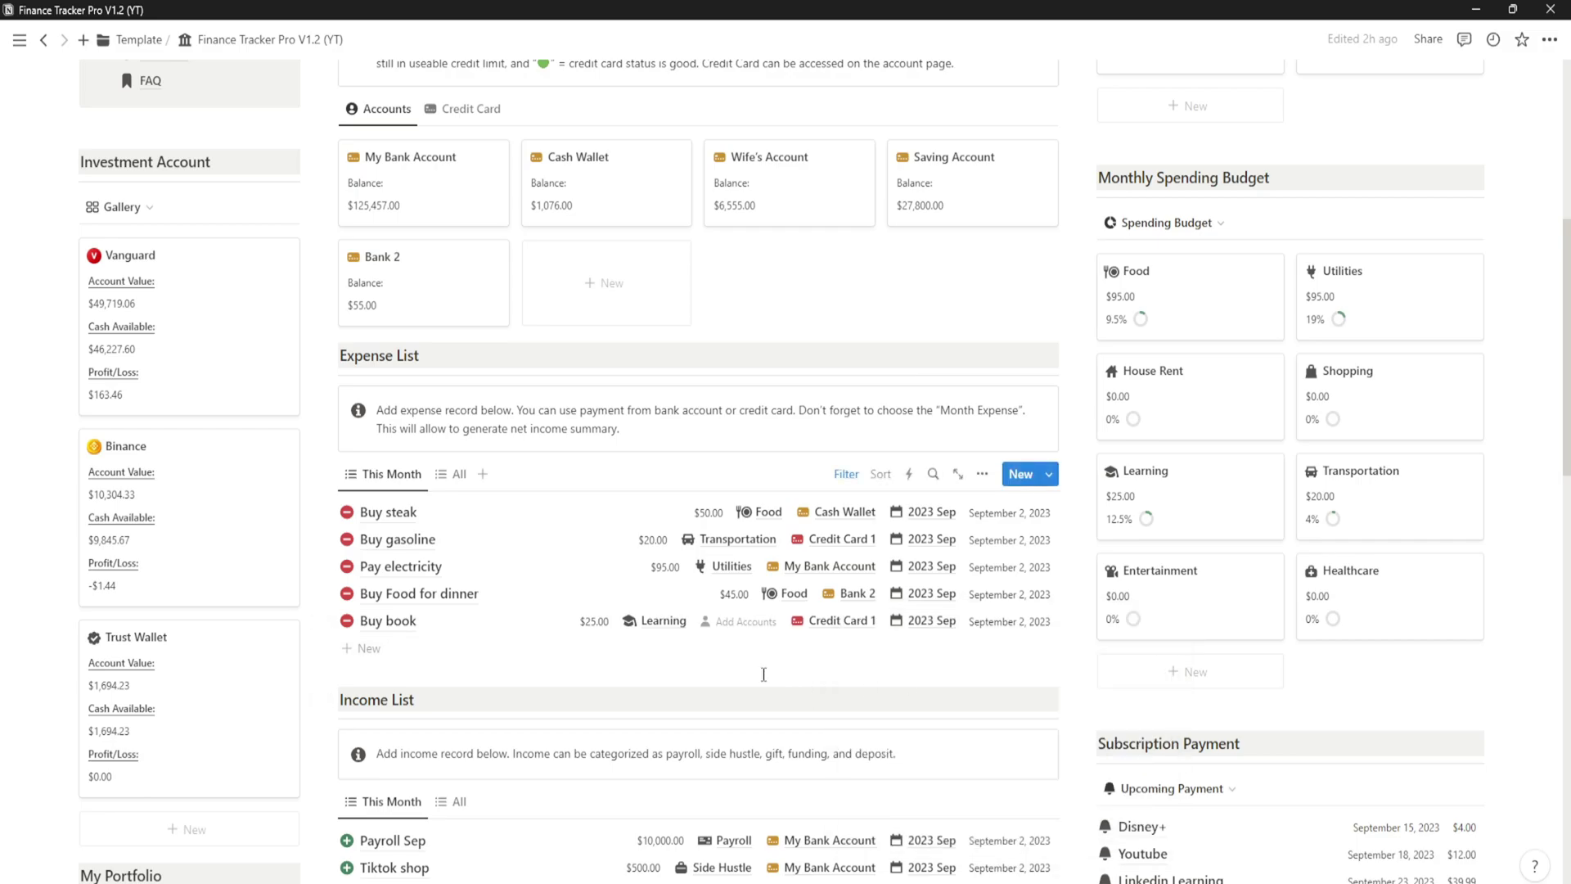
# Switch the Accounts gallery to show the credit cards.
pyautogui.scroll(1, 737, 682)
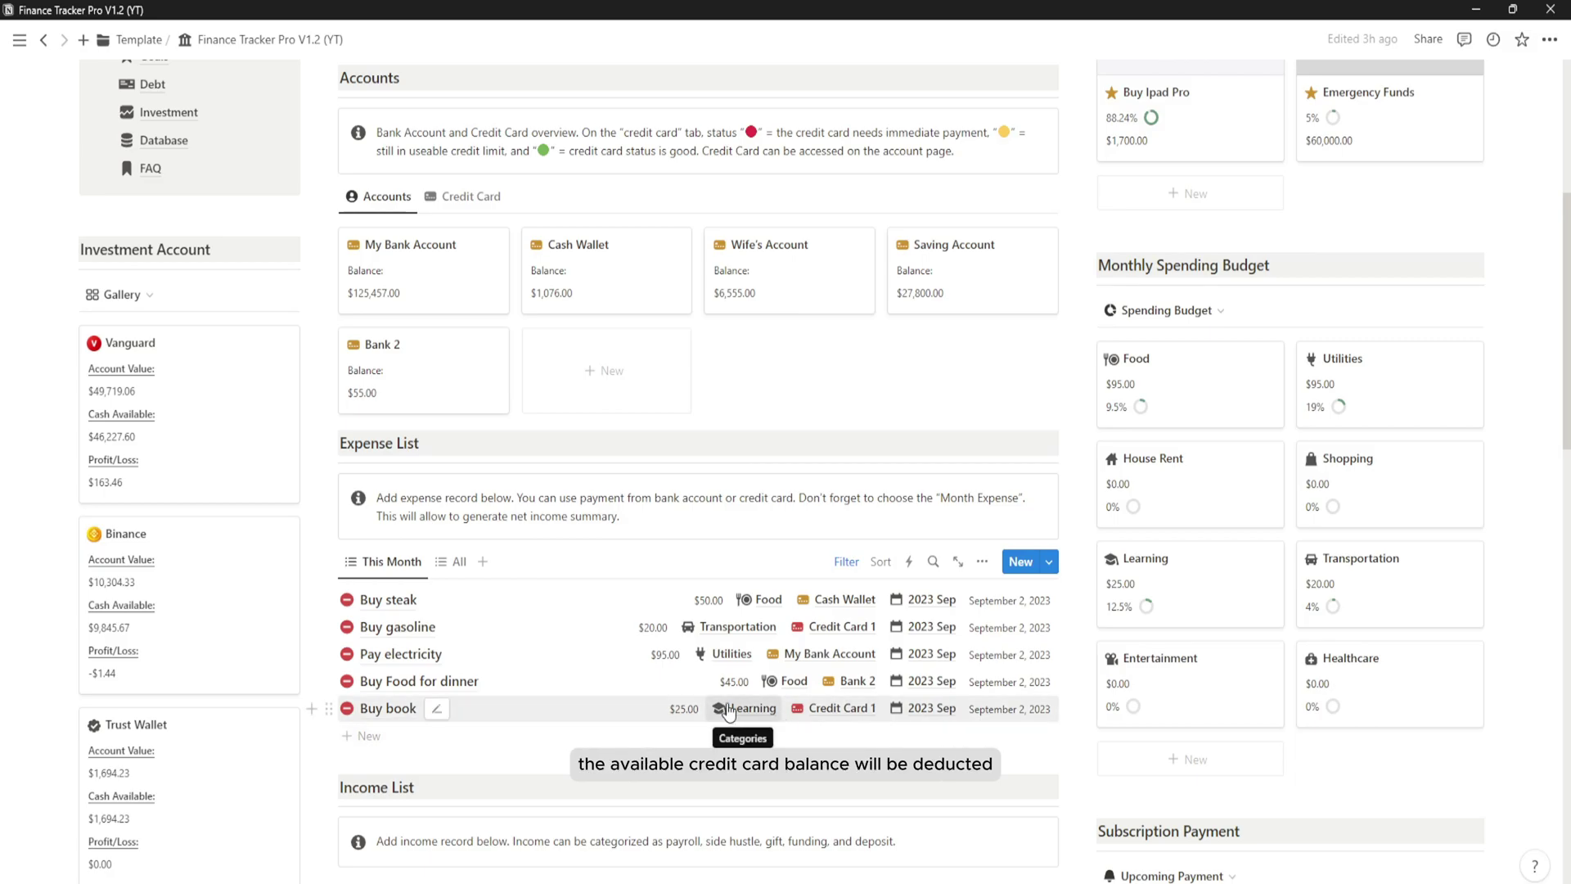
pyautogui.scroll(1, 785, 709)
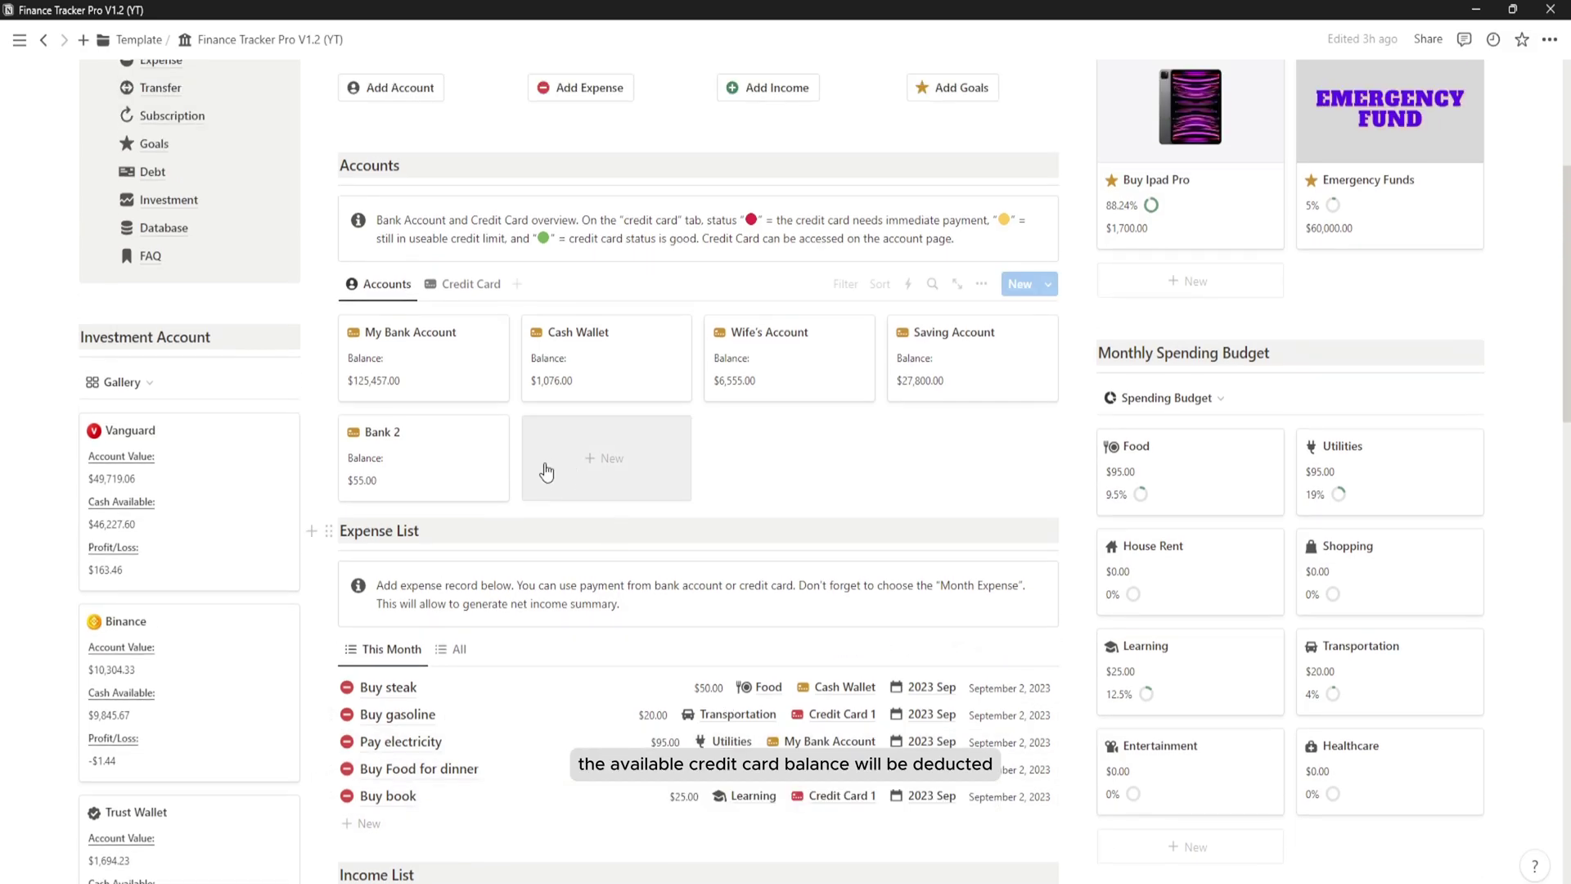
pyautogui.click(473, 284)
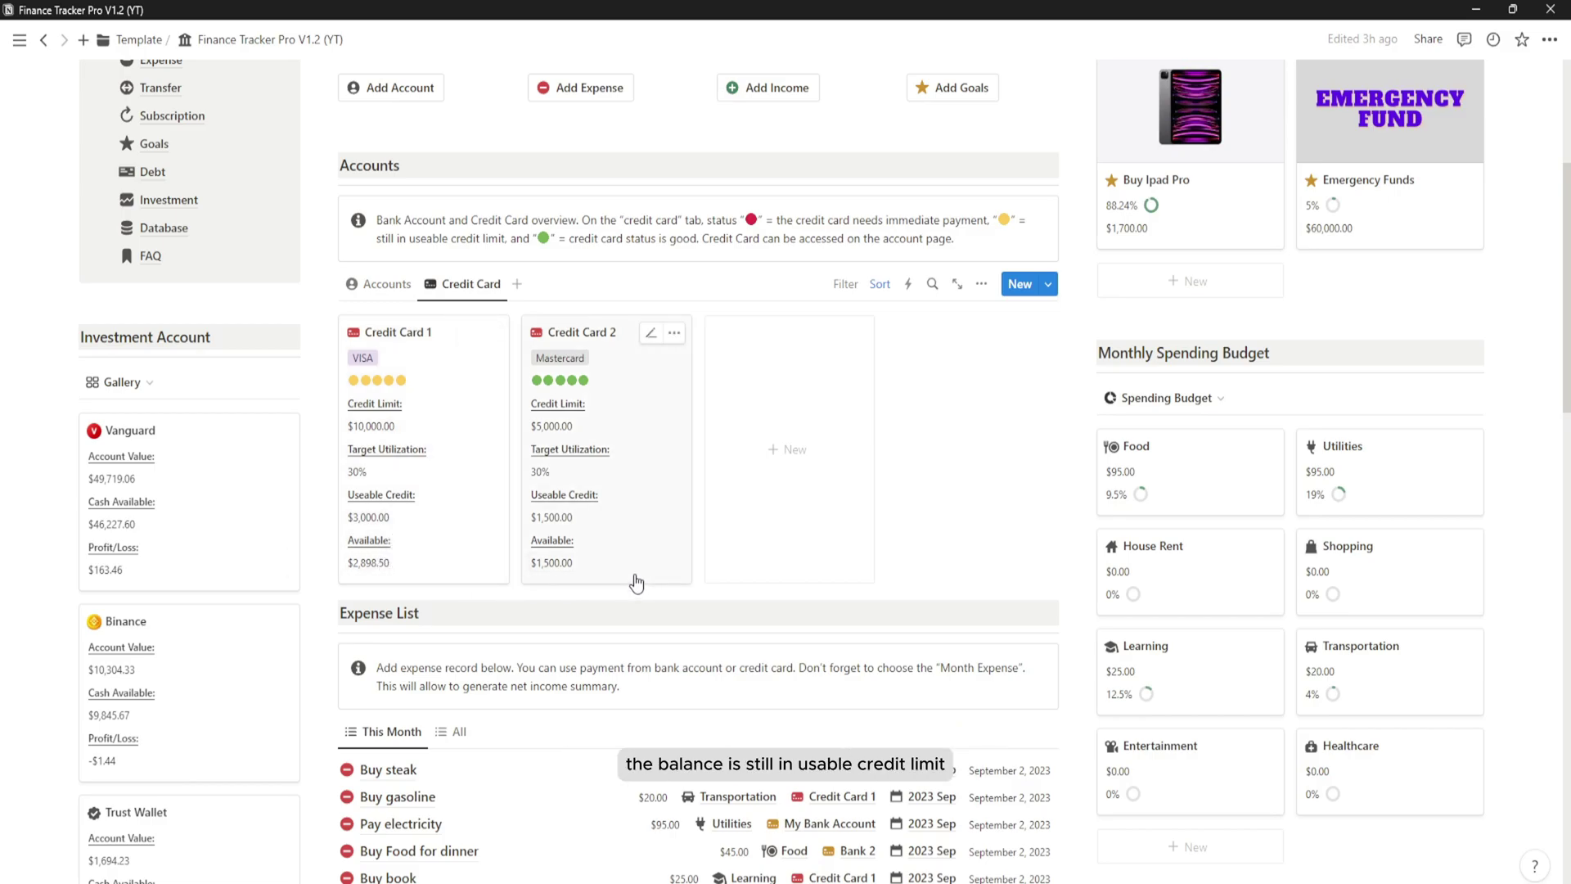
pyautogui.scroll(-3, 637, 583)
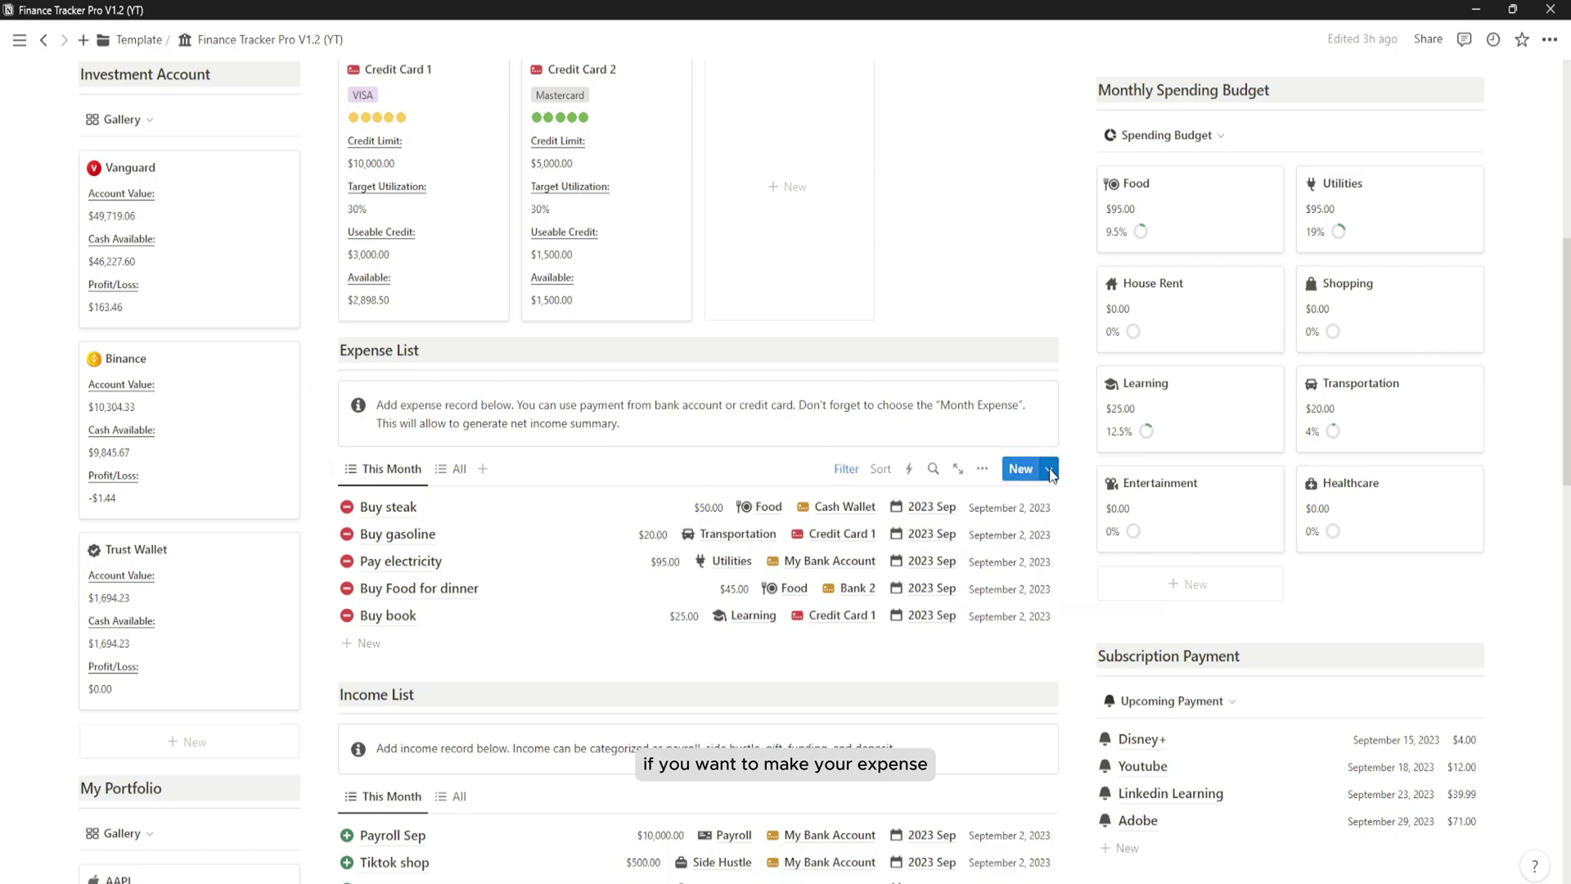
# Start a 'Youtube Subscription' expense template paid from My Bank Account under Entertainment.
pyautogui.click(1050, 471)
pyautogui.click(1015, 595)
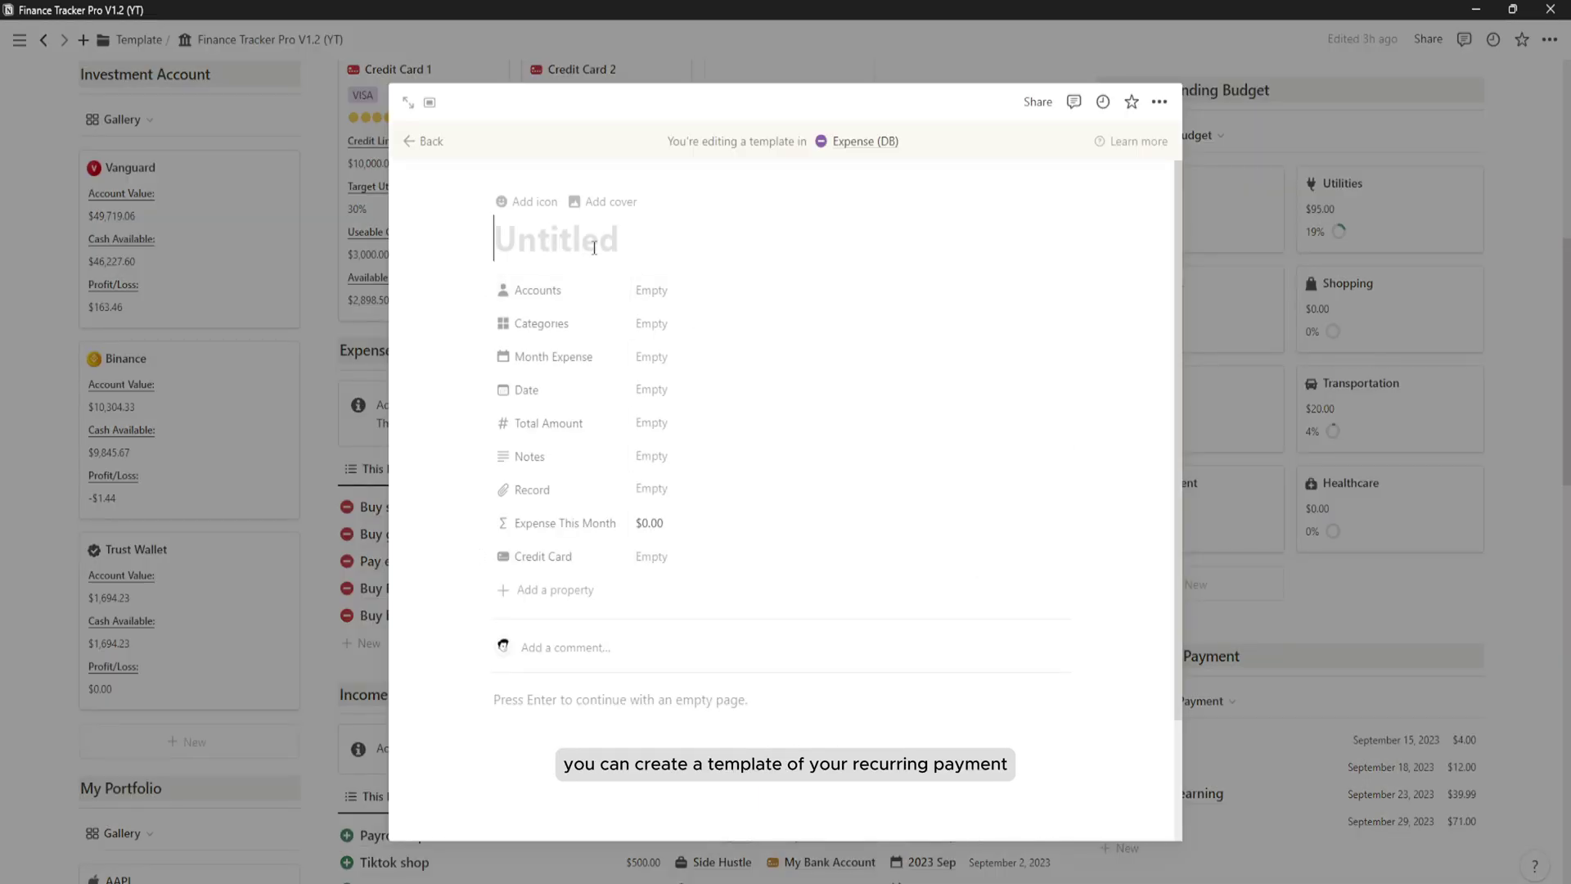
pyautogui.write('Youtube Subs')
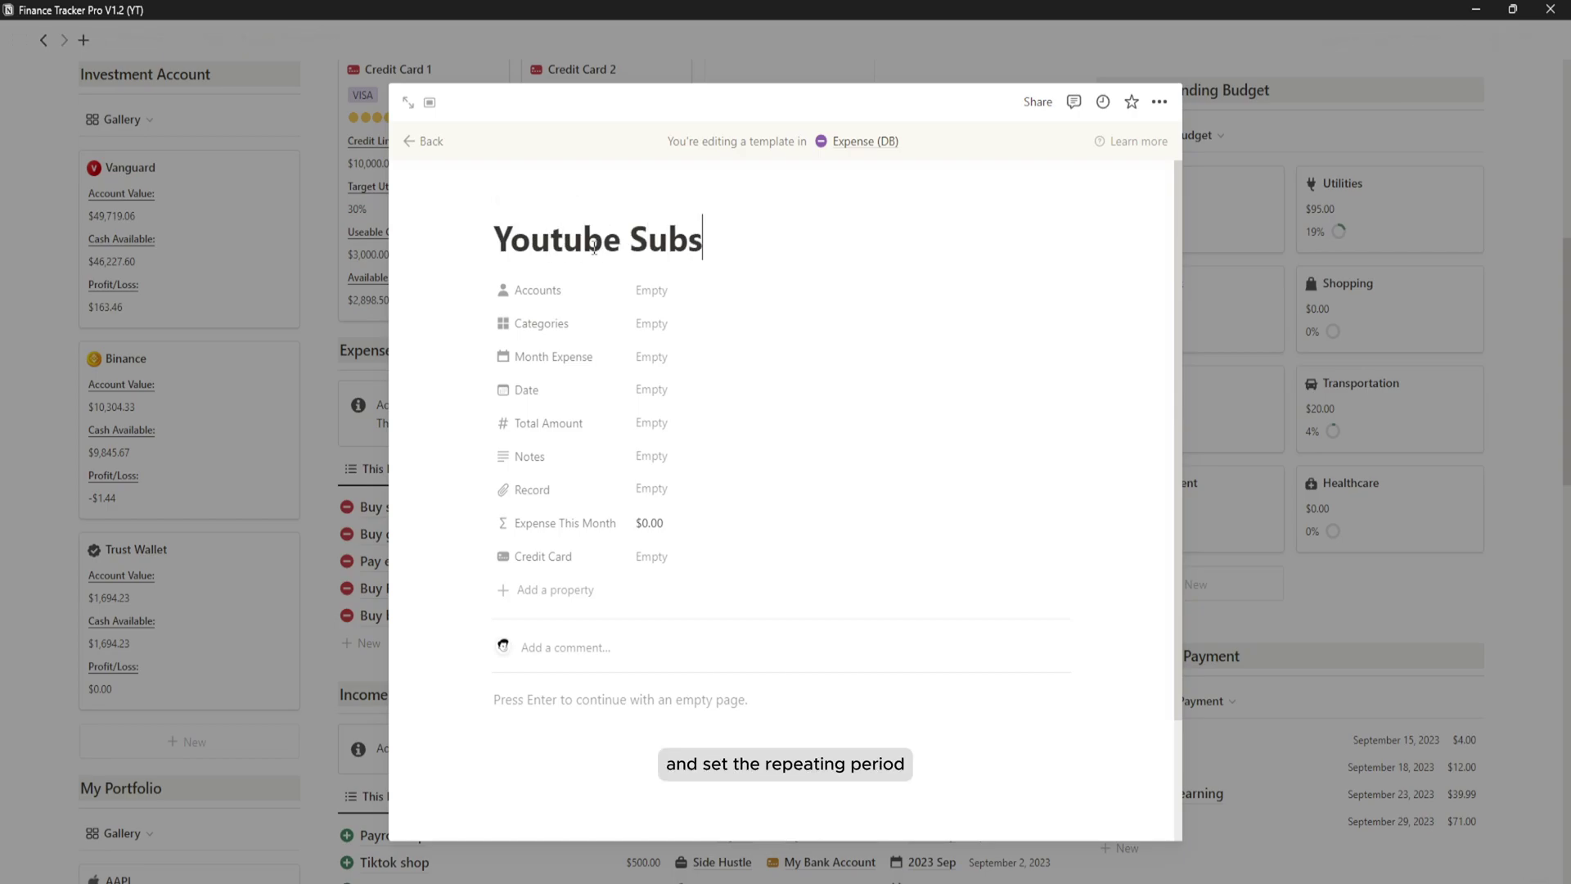
pyautogui.write('cription')
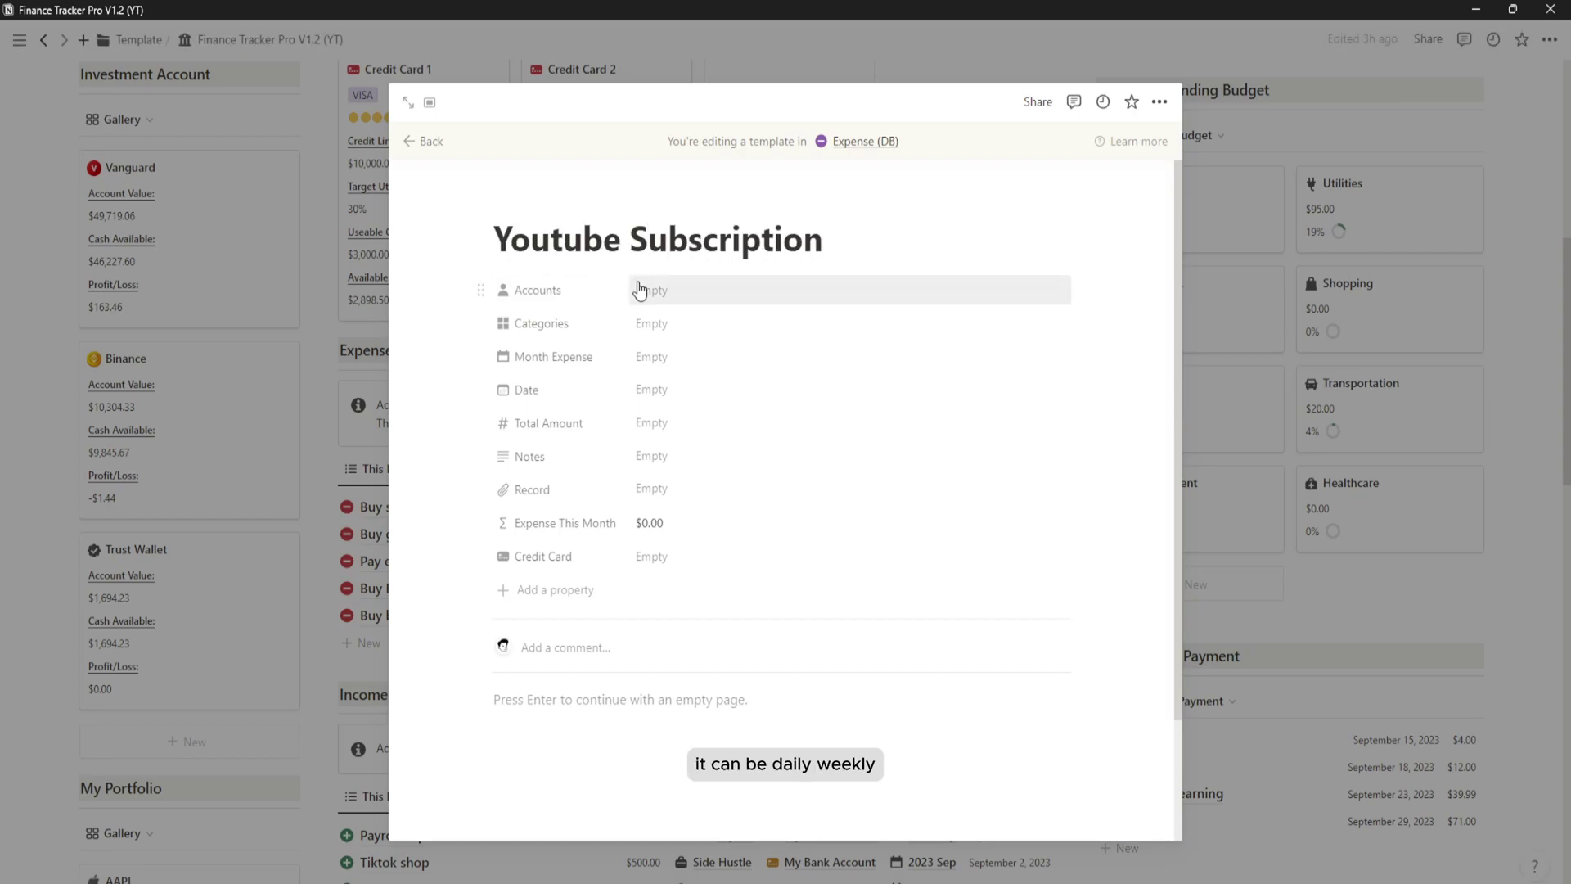
pyautogui.click(649, 292)
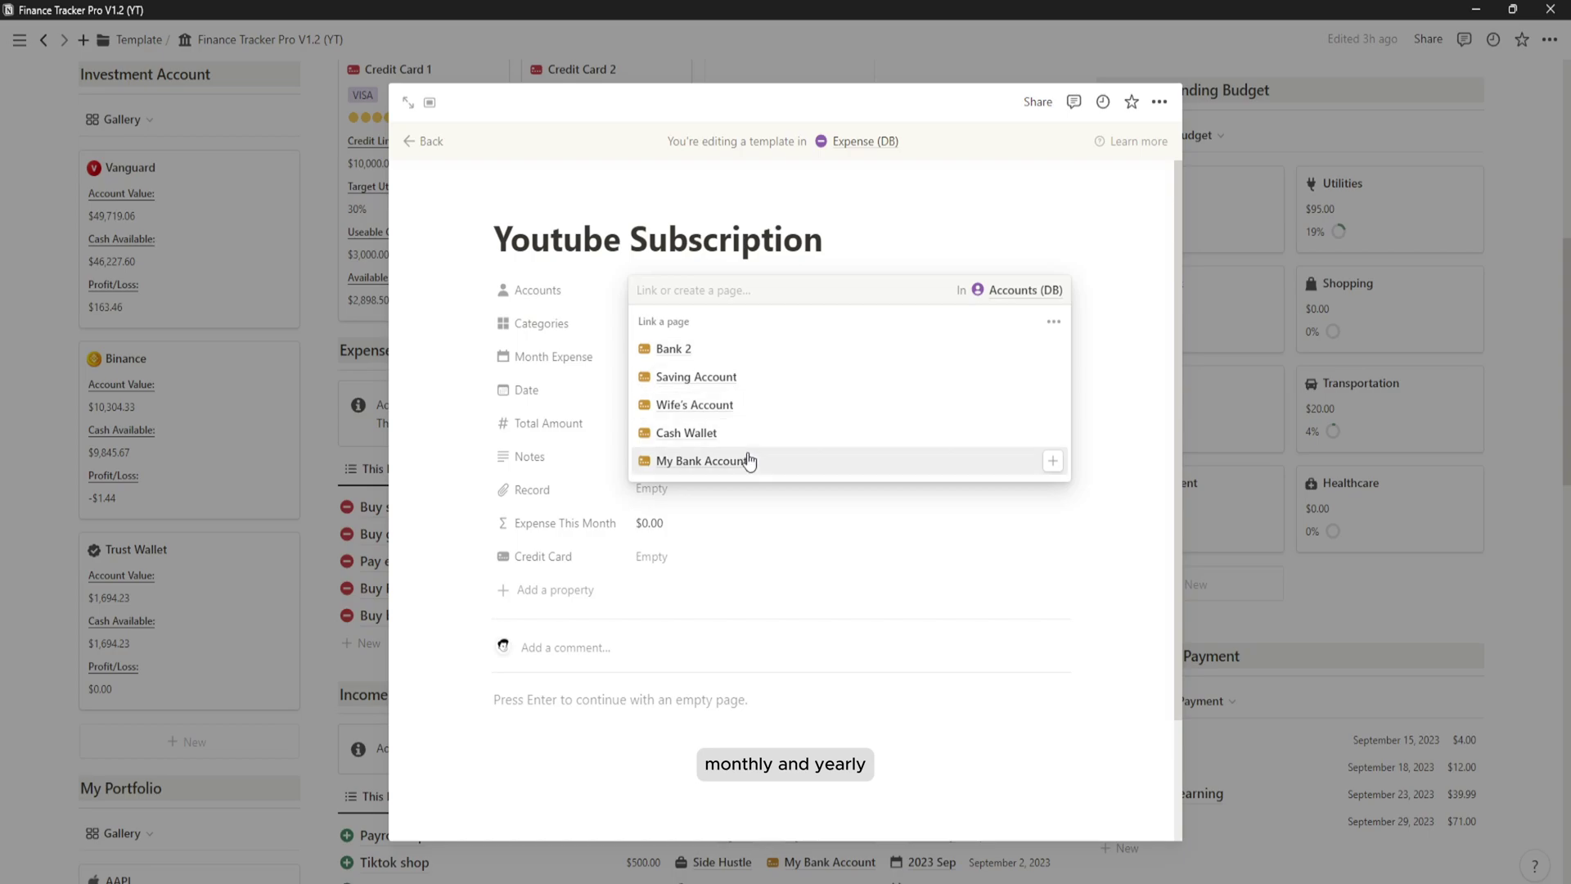
pyautogui.click(712, 460)
pyautogui.click(651, 324)
pyautogui.click(694, 550)
pyautogui.press('Escape')
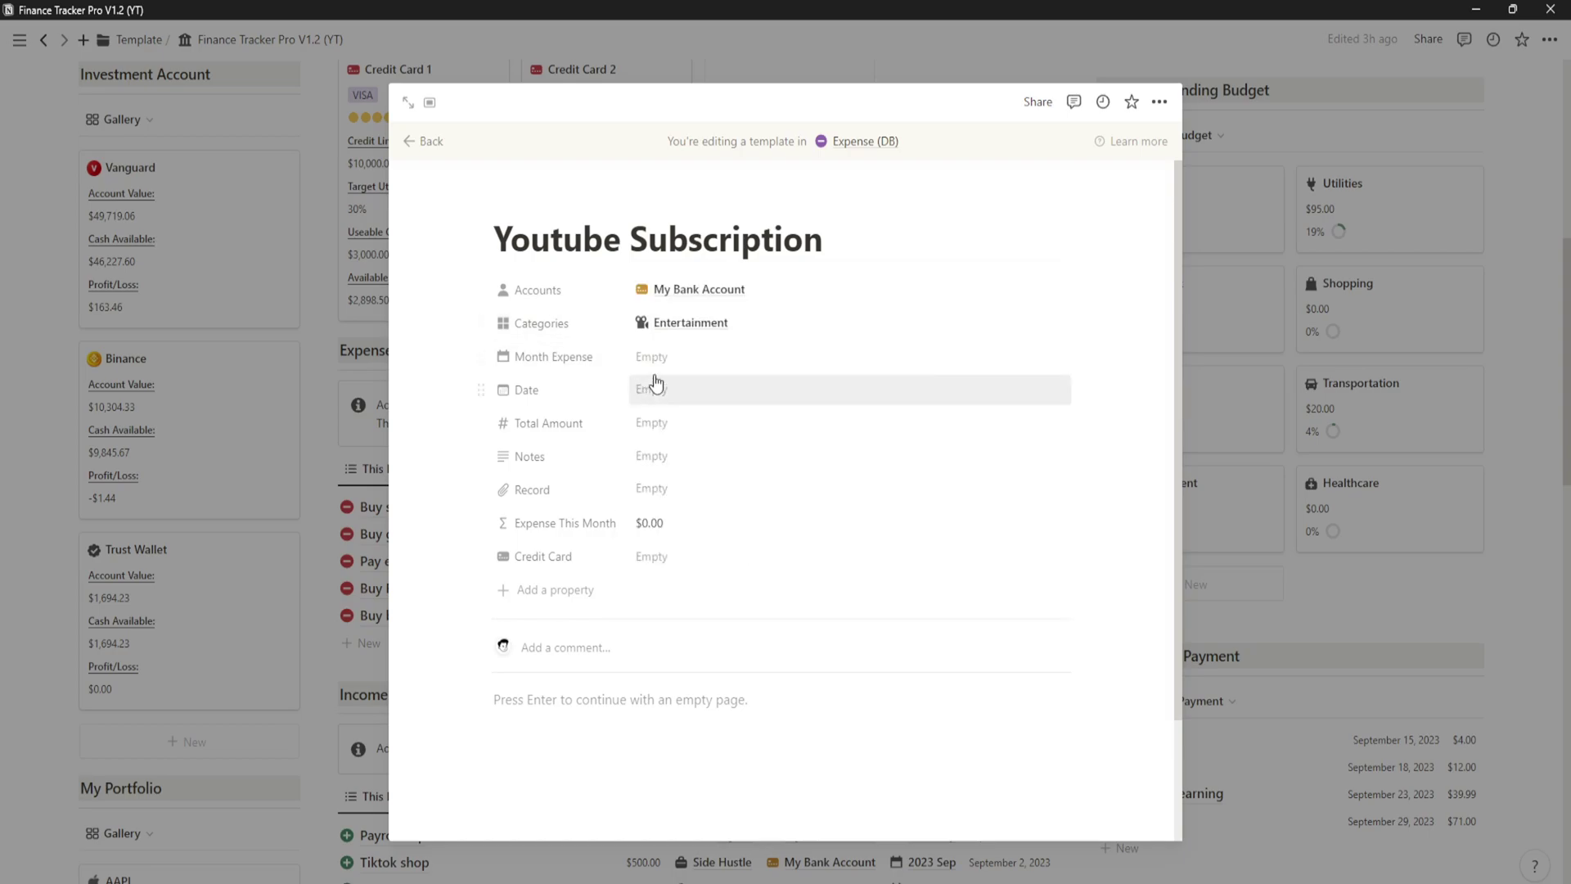
# Set the template's total amount to $90.00 and its date to September 18, 2023.
pyautogui.click(715, 421)
pyautogui.press('BackSpace')
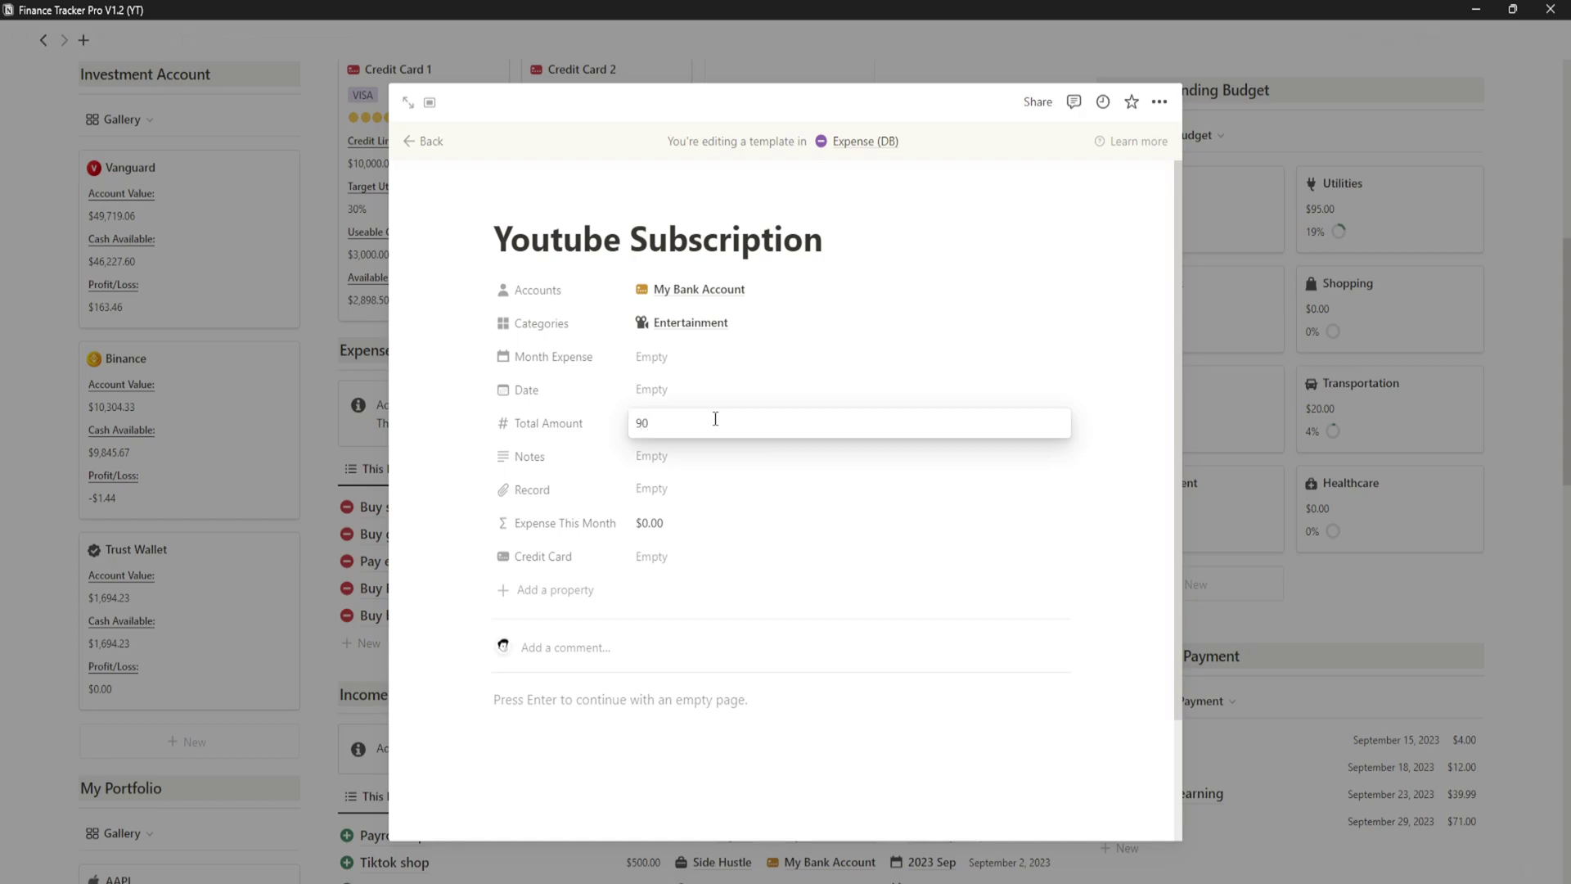
pyautogui.write('90')
pyautogui.press('Return')
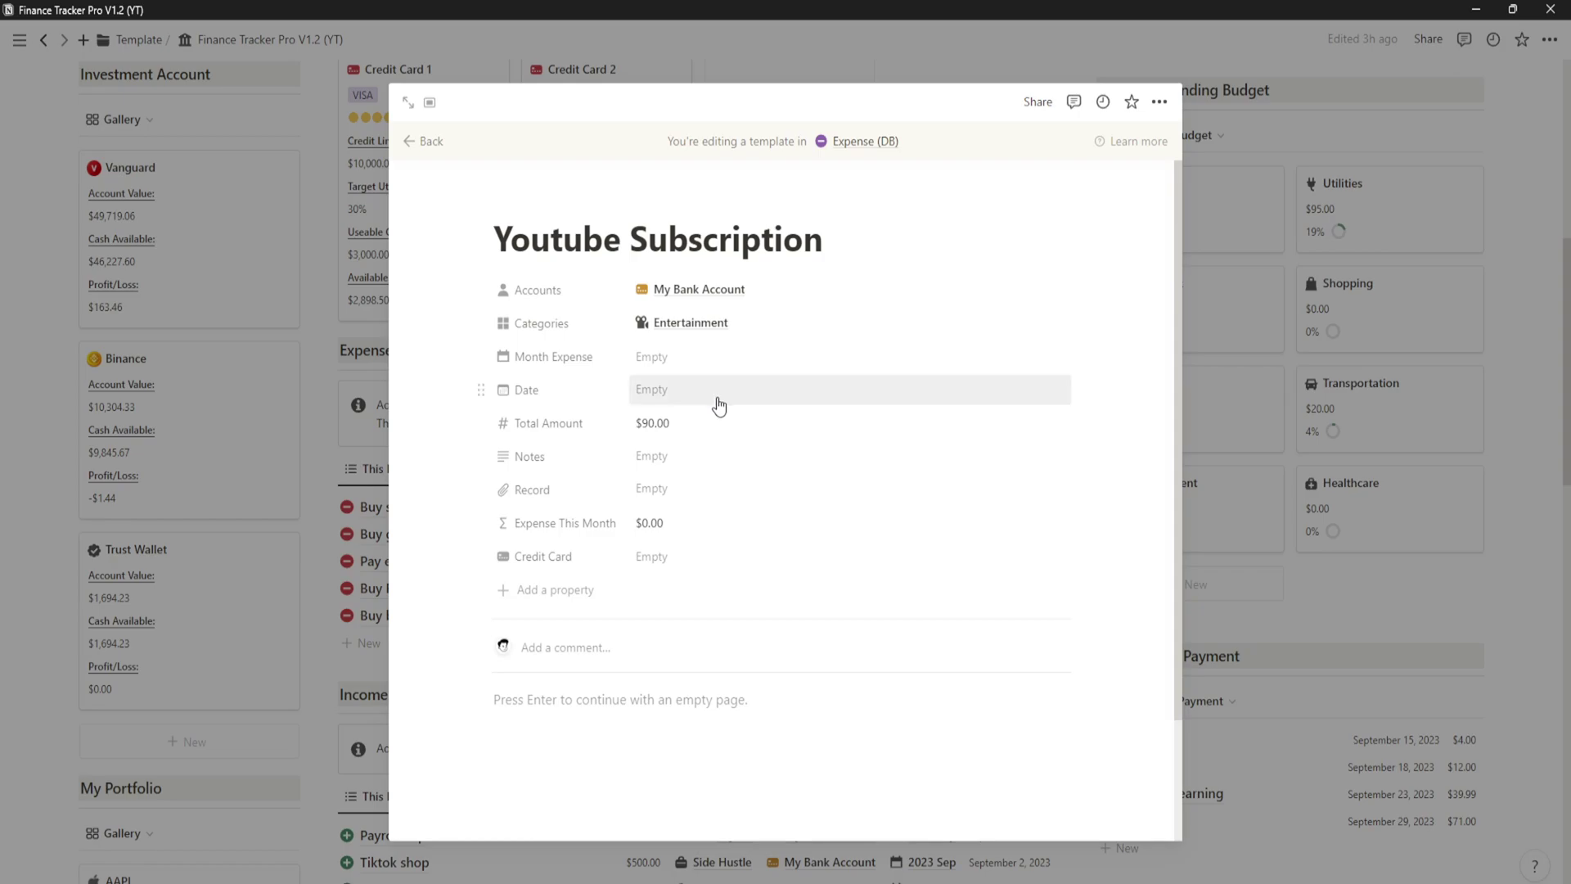
pyautogui.click(719, 398)
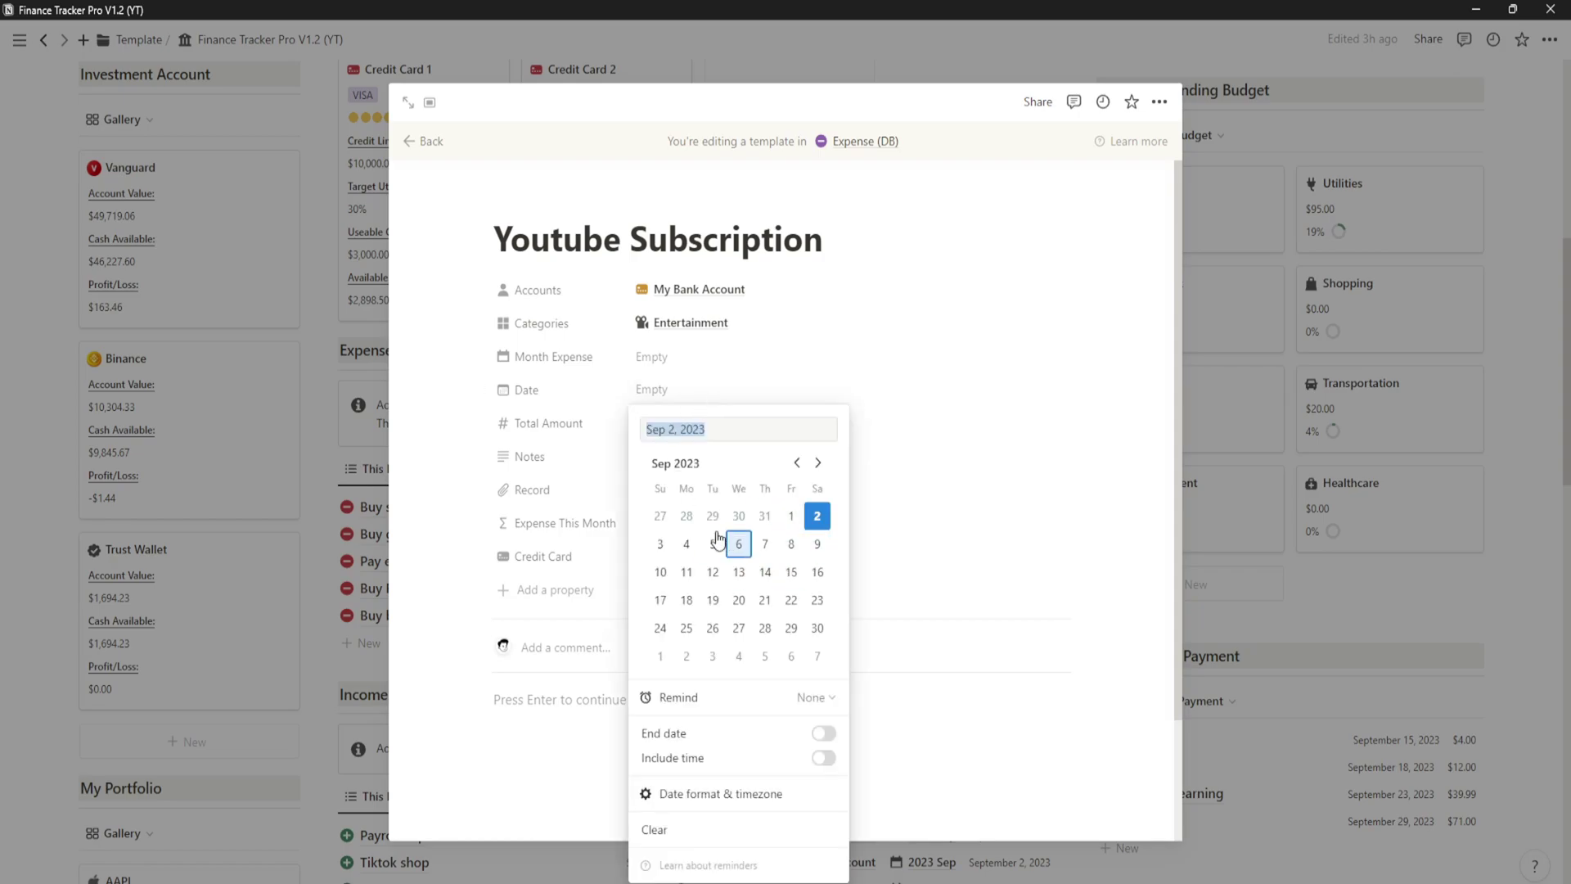
pyautogui.click(693, 603)
pyautogui.click(646, 407)
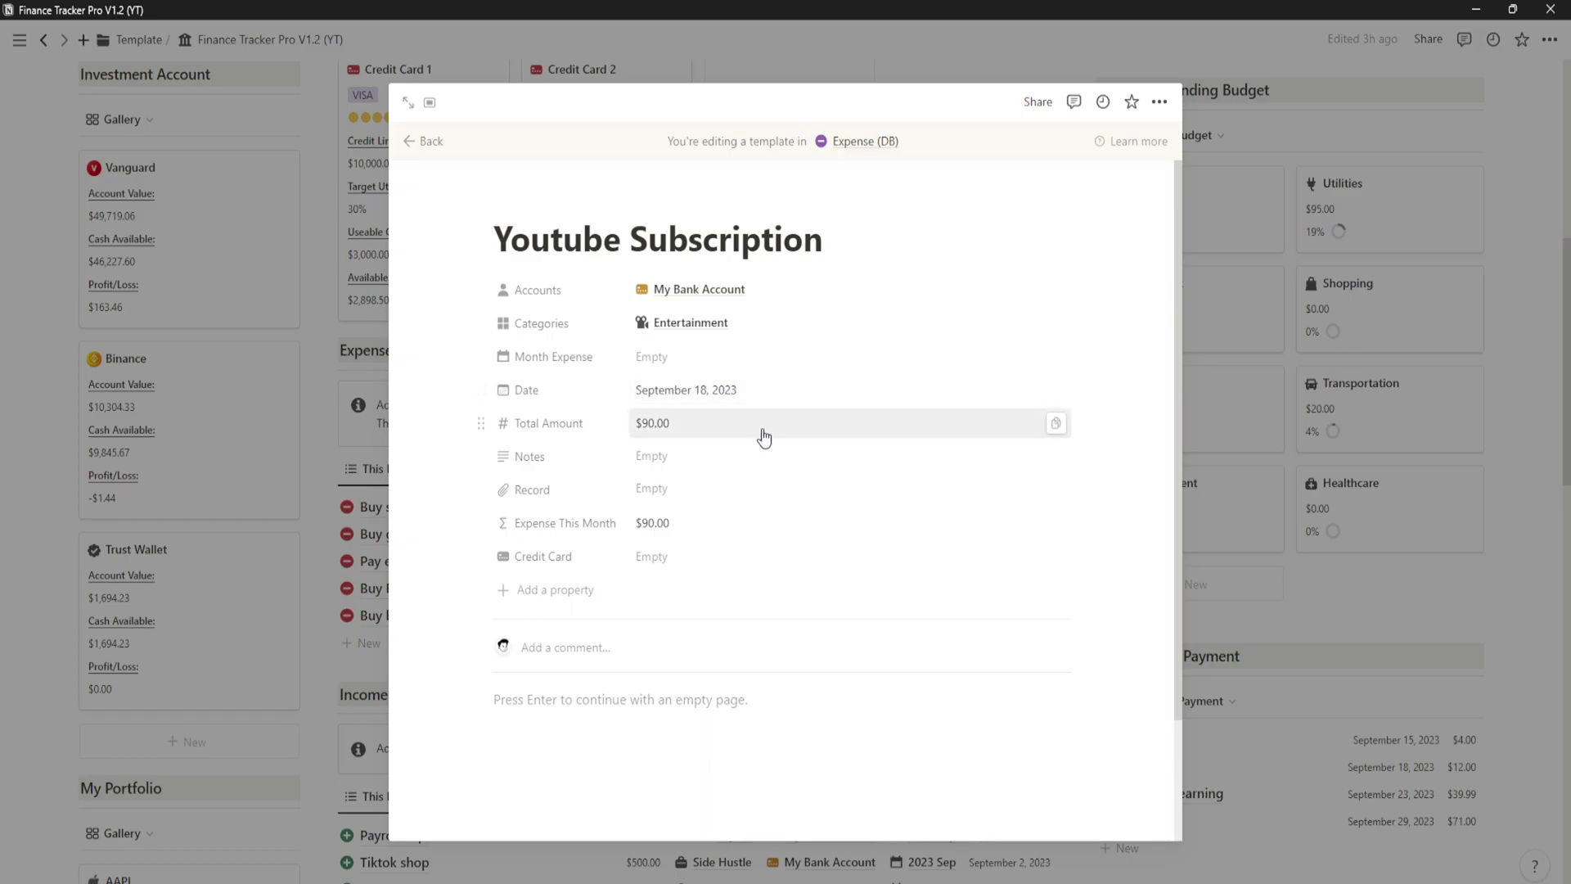
pyautogui.scroll(-2, 772, 505)
pyautogui.scroll(2, 772, 505)
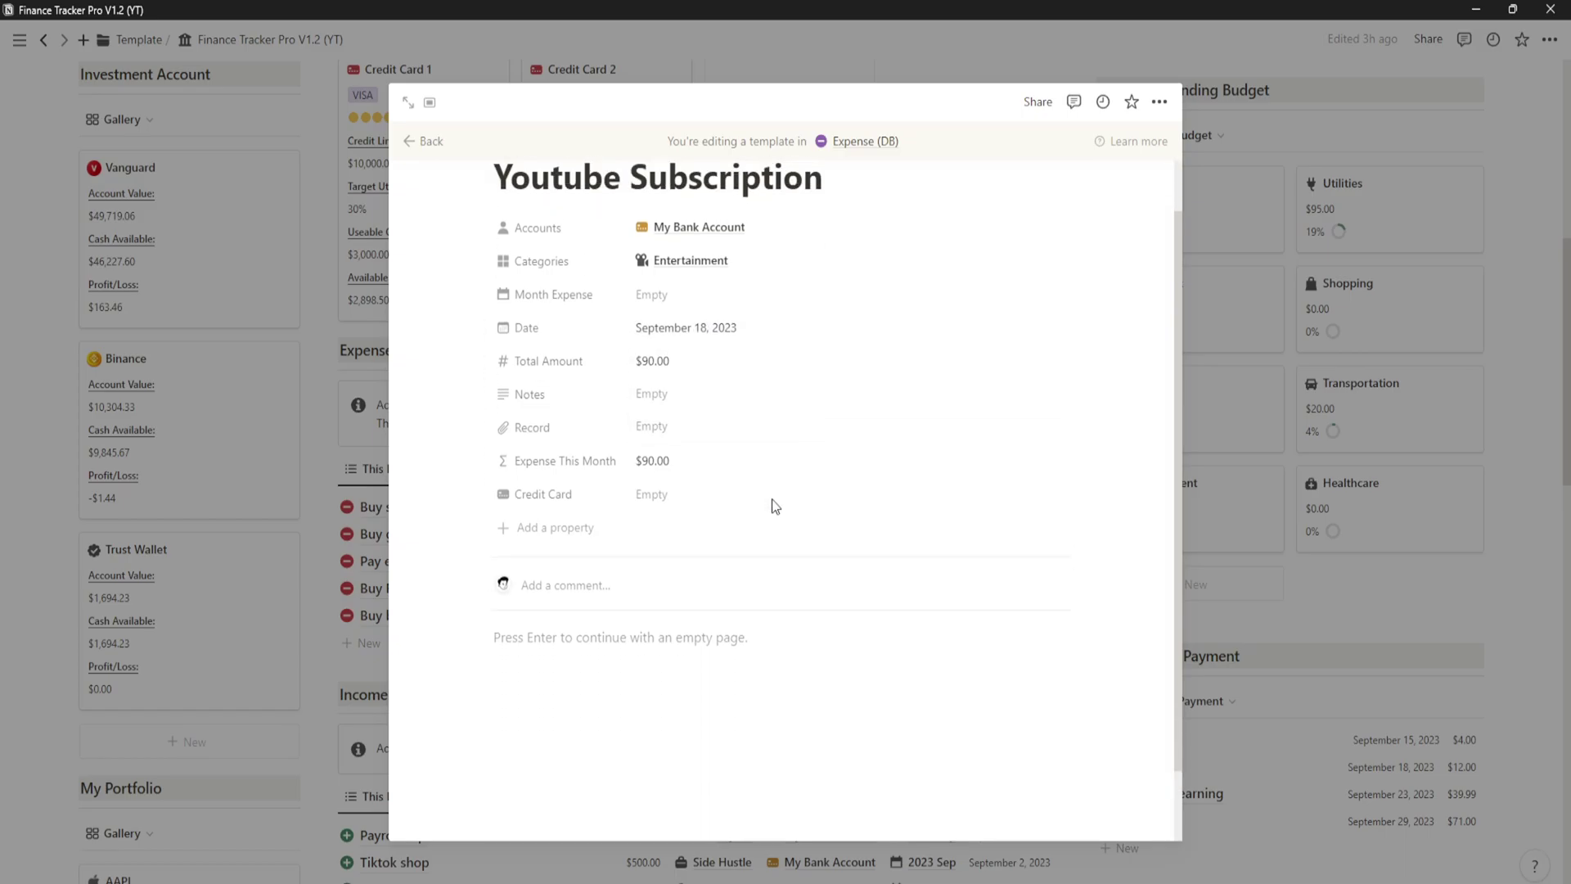
# Set the Youtube Subscription template to repeat every month starting September 18, 2023.
pyautogui.click(319, 381)
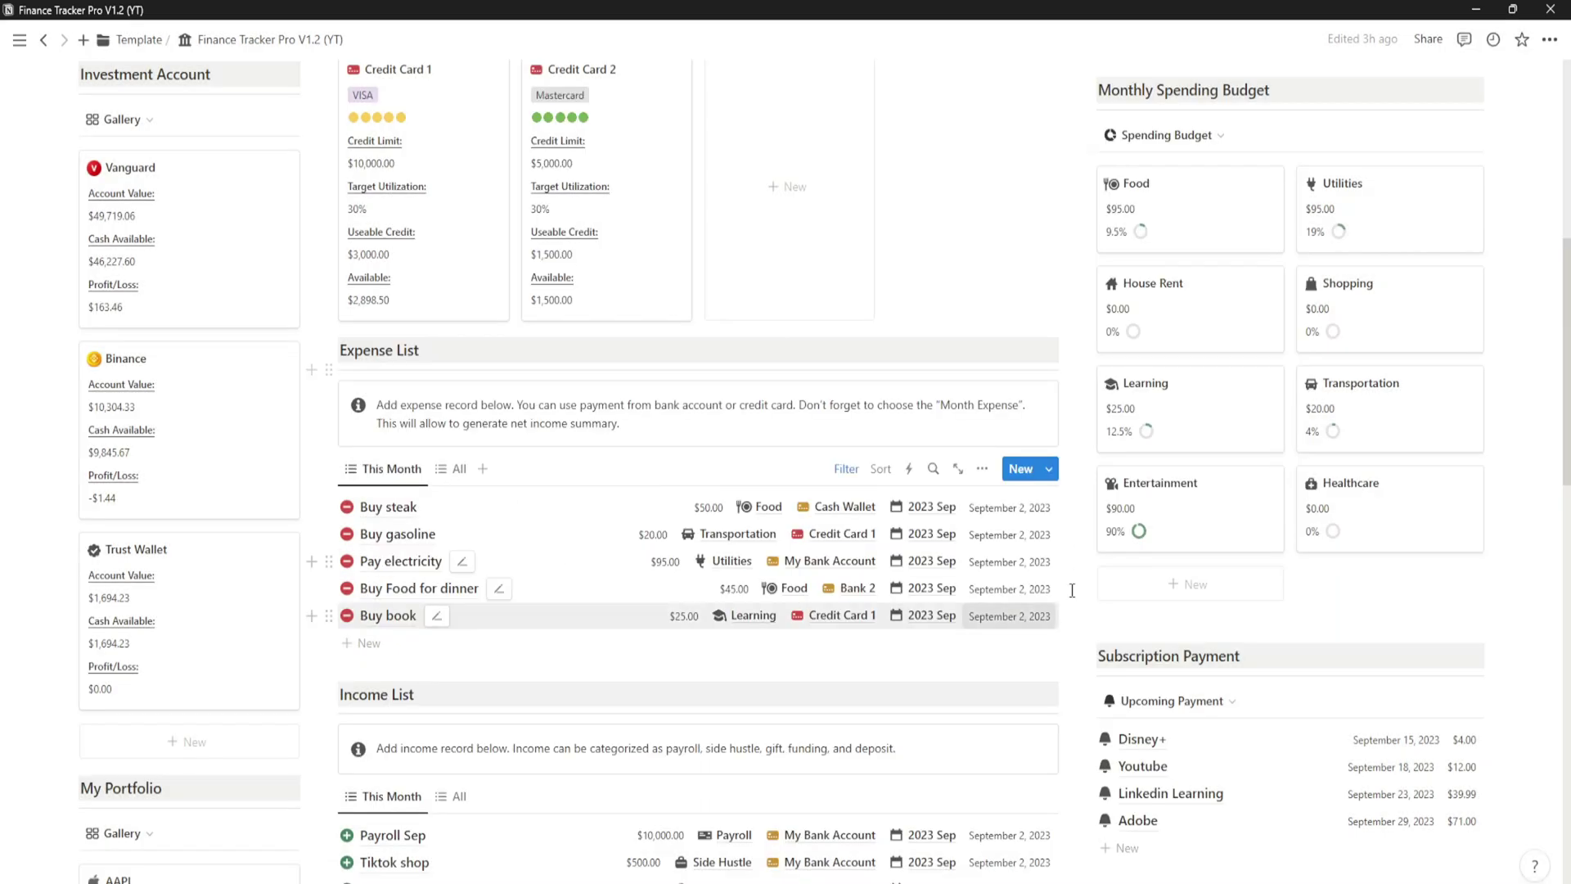
pyautogui.click(1049, 469)
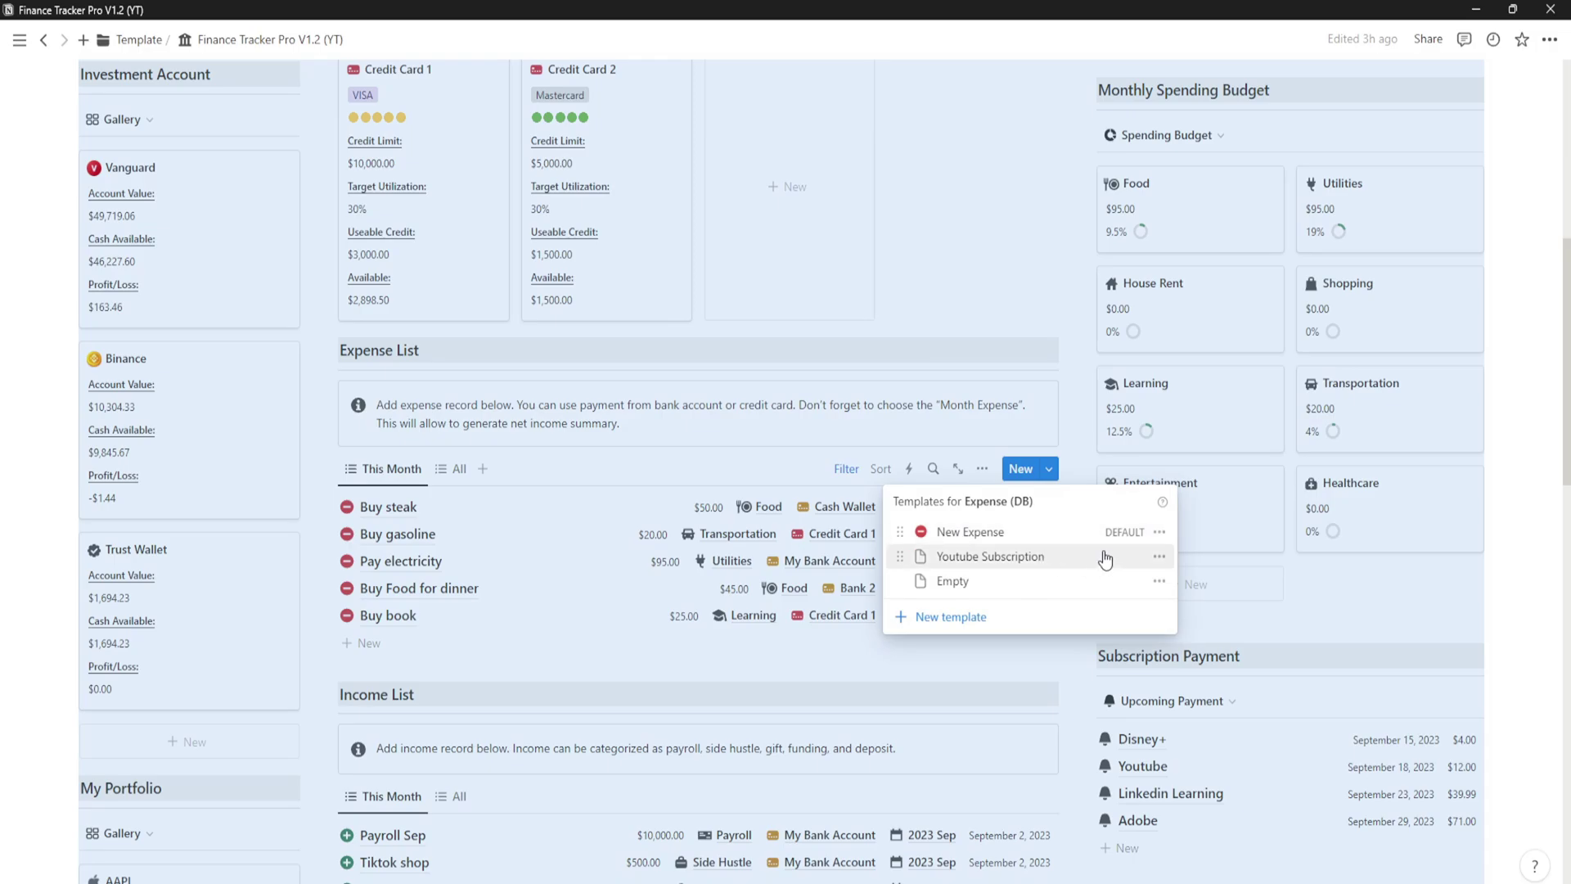
pyautogui.click(1159, 558)
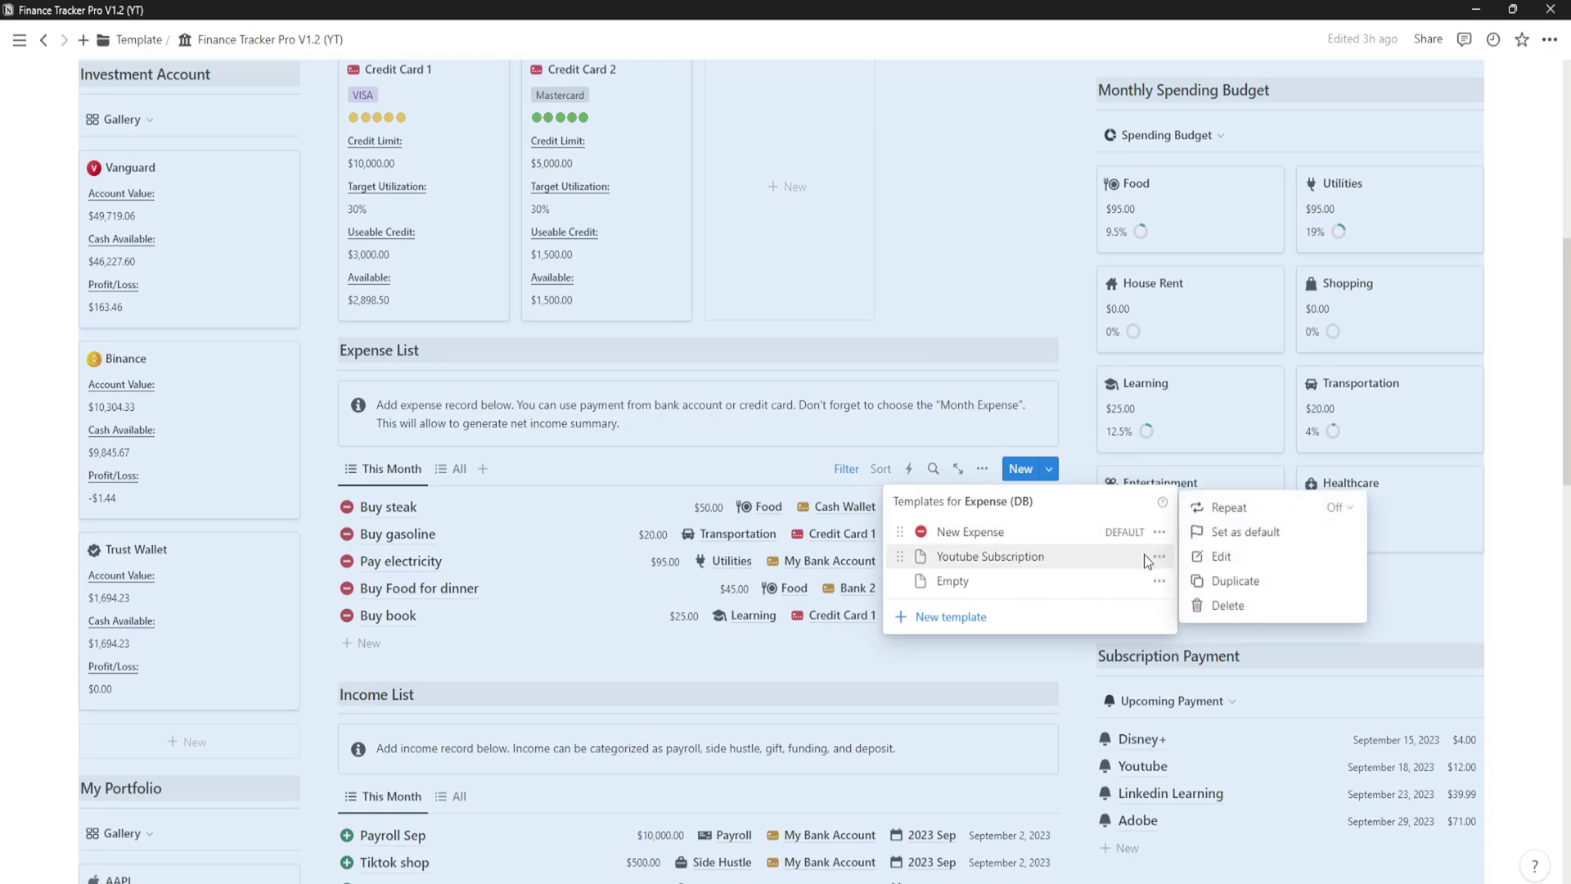
pyautogui.click(1339, 507)
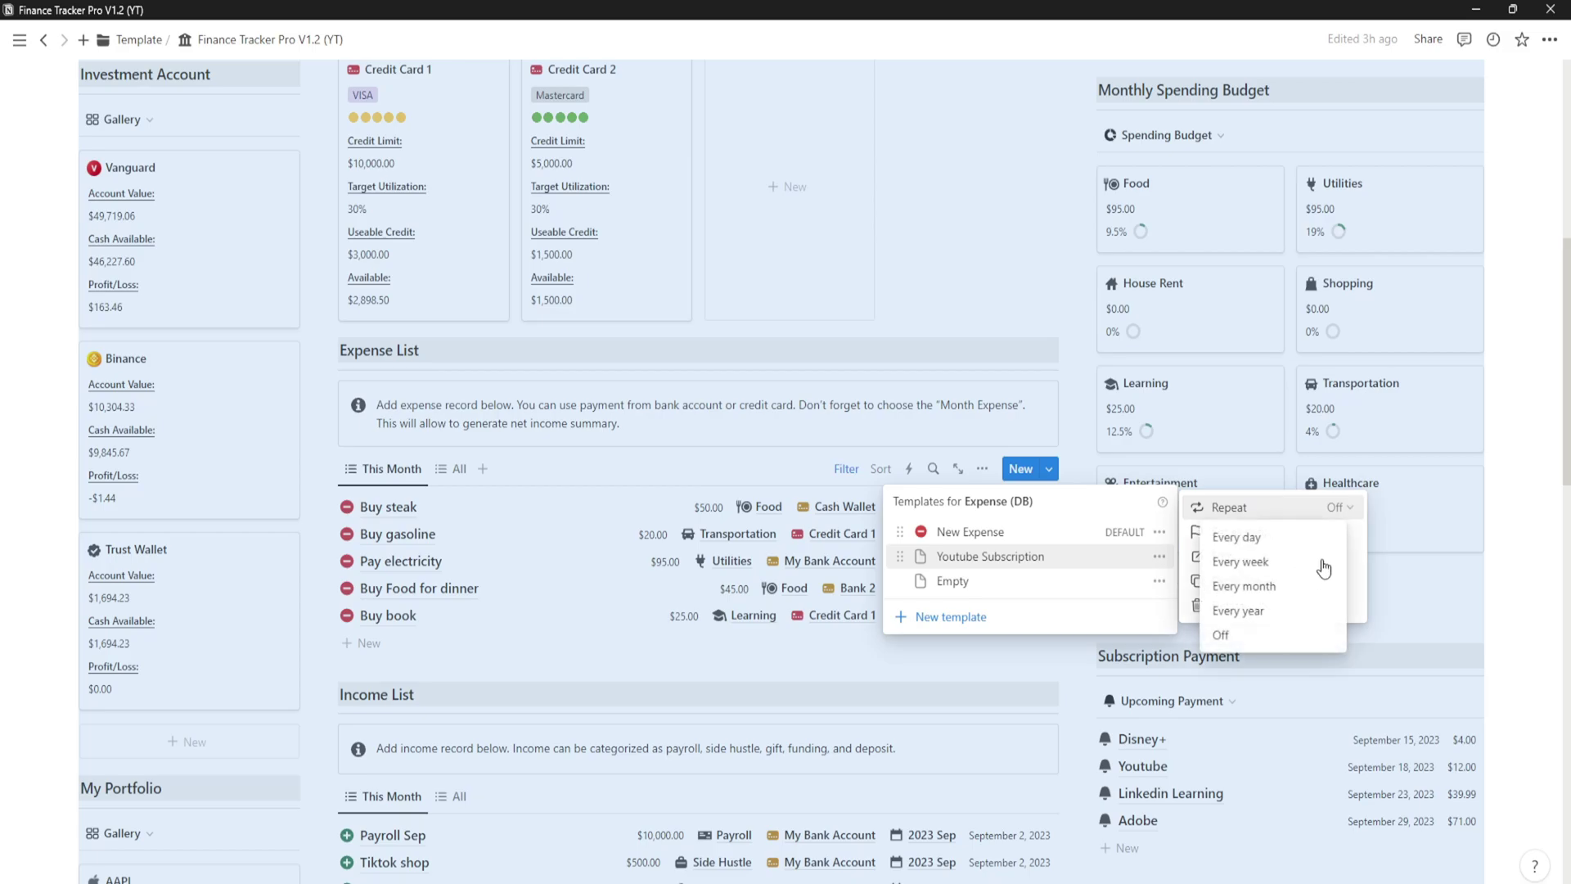
pyautogui.click(1298, 588)
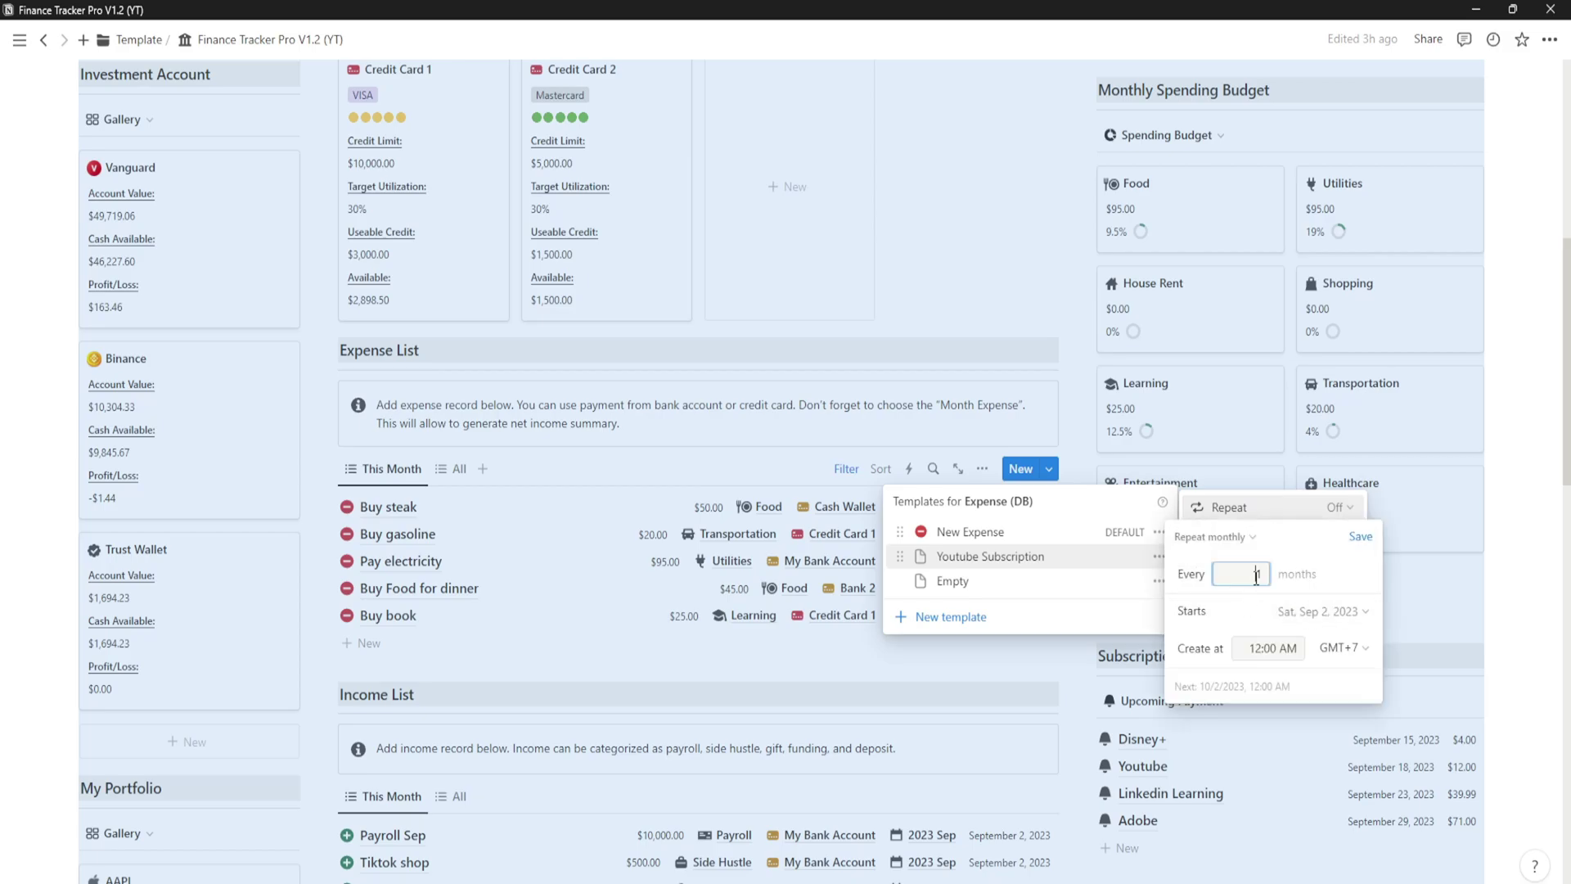
pyautogui.click(1339, 617)
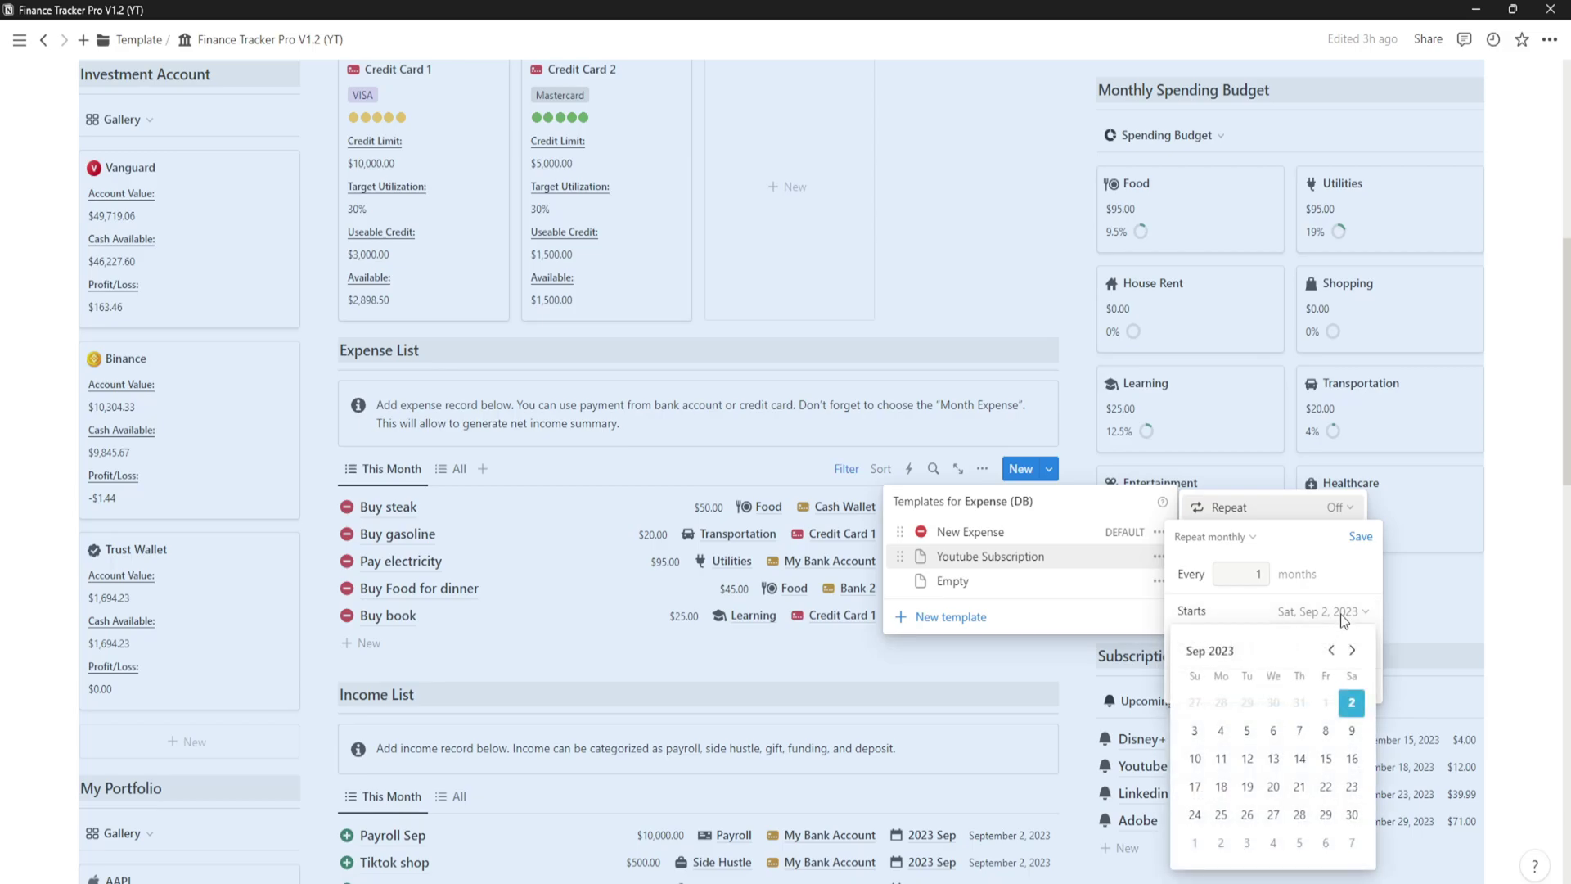
pyautogui.click(1339, 617)
pyautogui.click(1339, 617)
pyautogui.click(1248, 787)
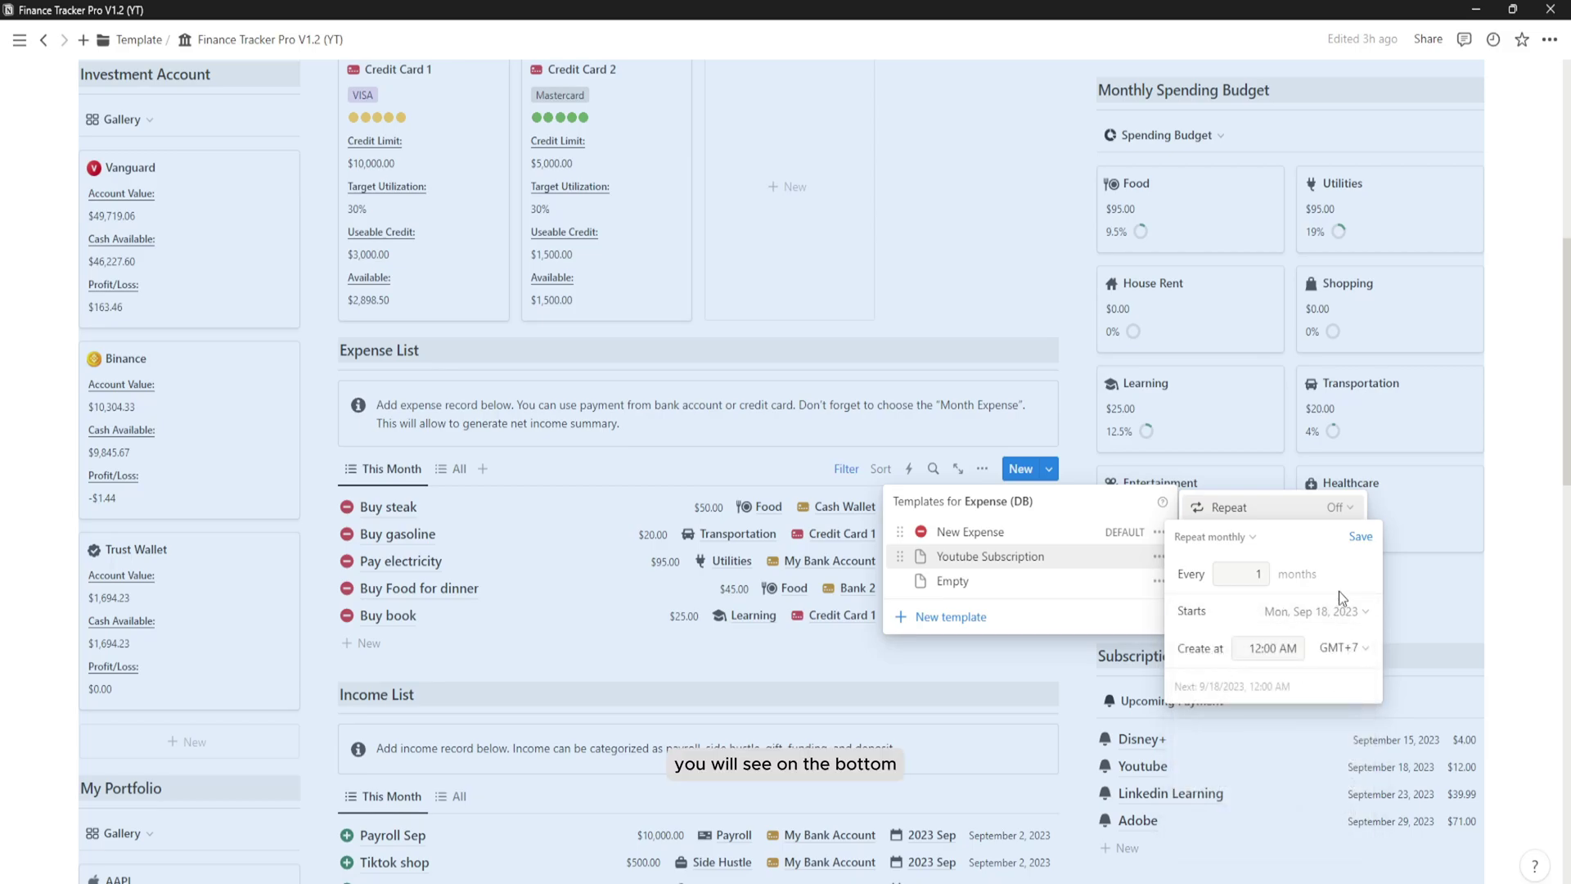
pyautogui.click(1360, 537)
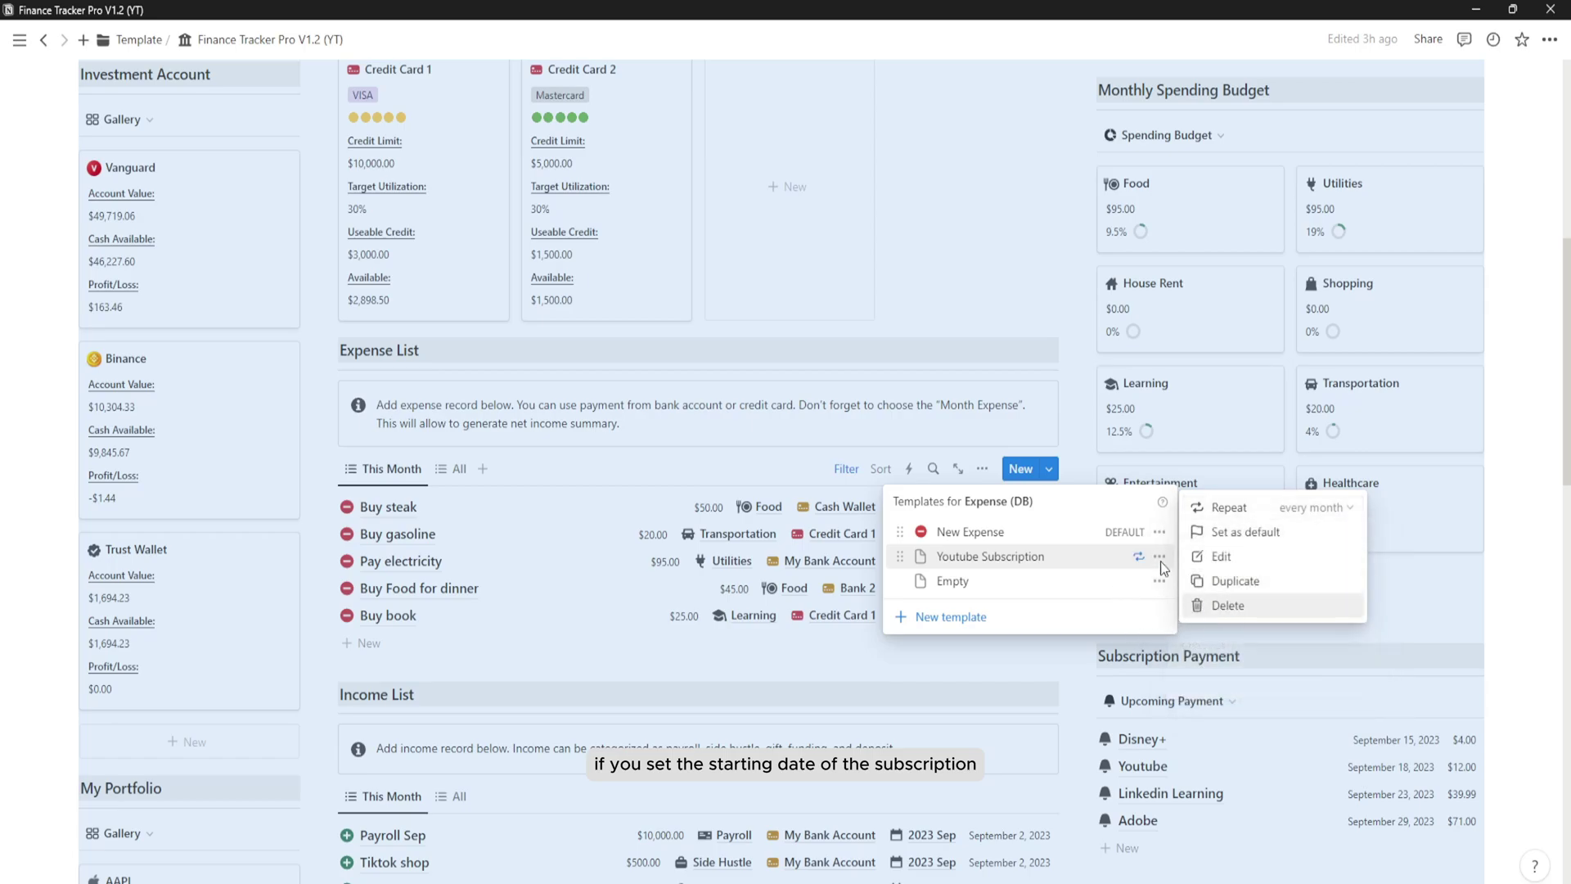
# Give the Youtube Subscription template a red minus-circle icon.
pyautogui.click(1218, 557)
pyautogui.click(520, 202)
pyautogui.click(432, 335)
pyautogui.write('minu')
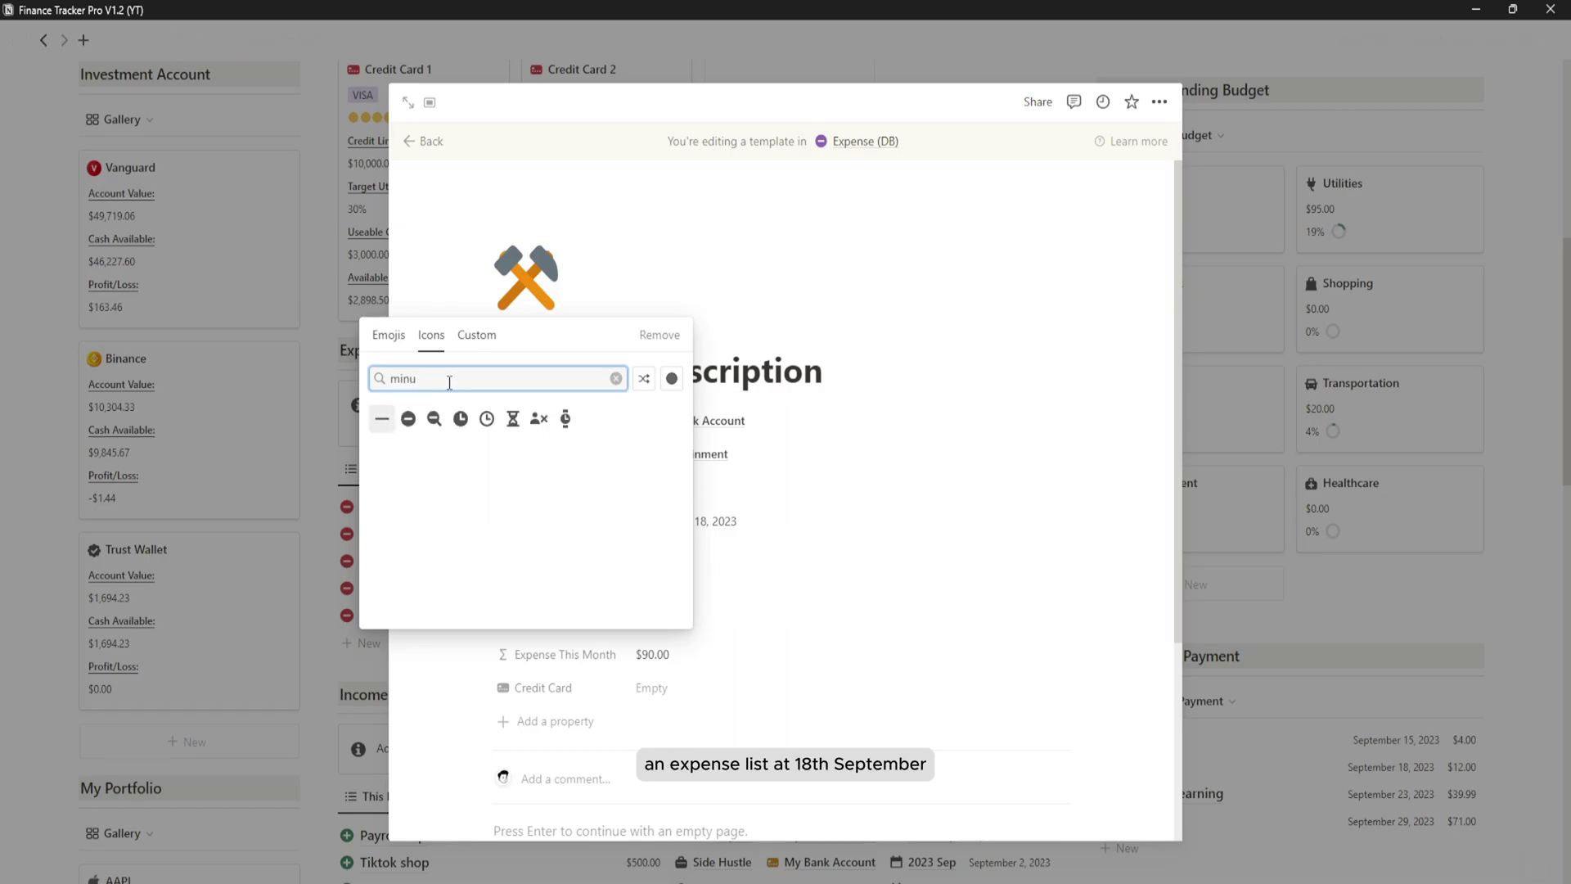
pyautogui.click(671, 378)
pyautogui.click(724, 443)
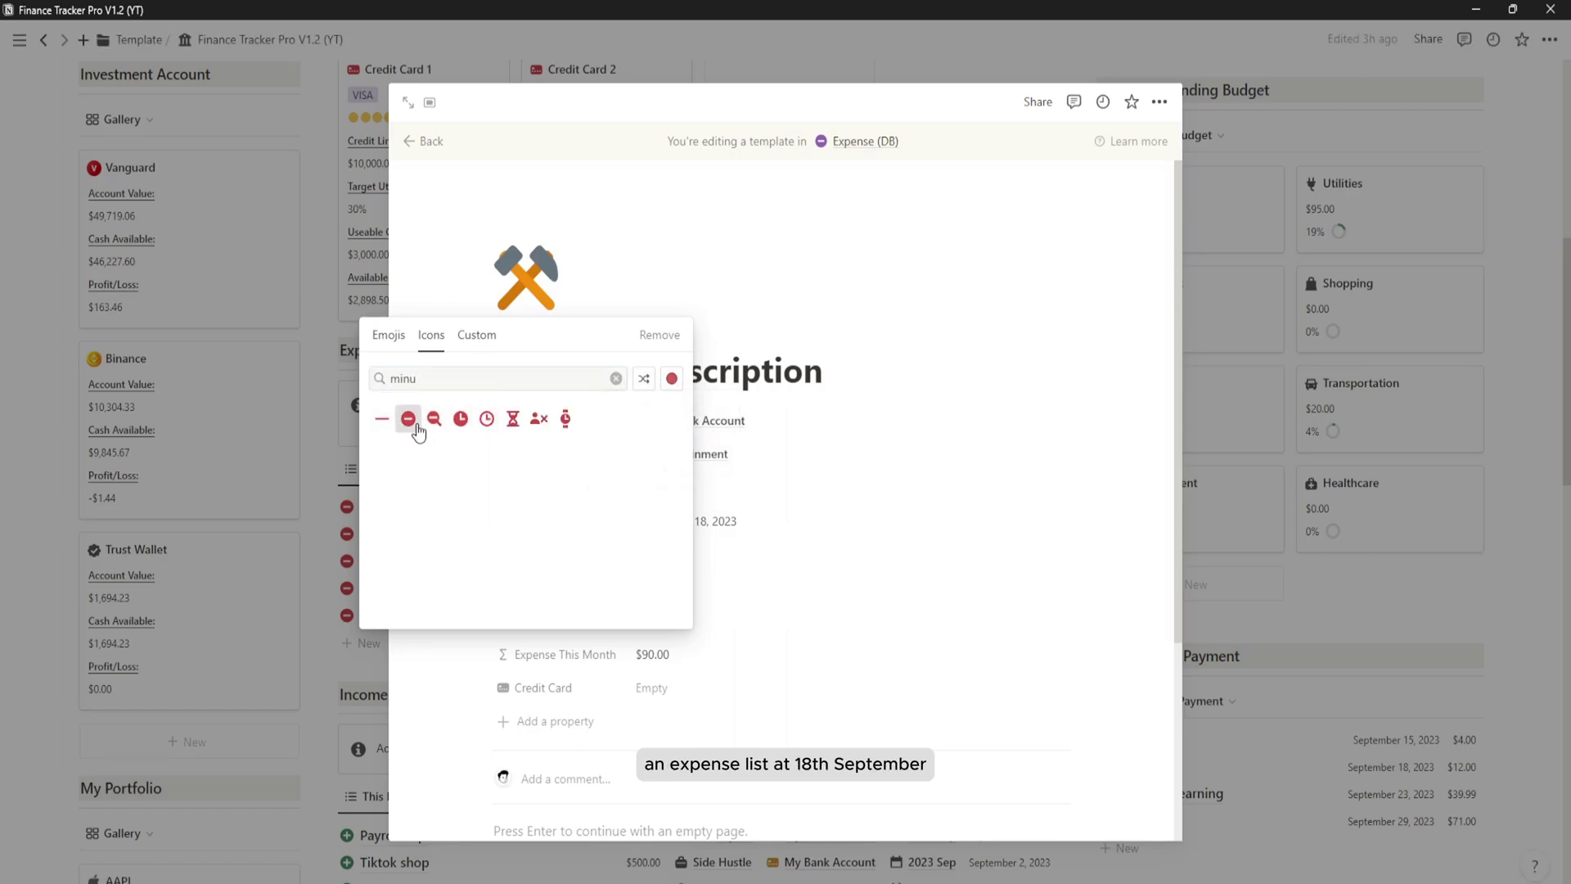
pyautogui.click(409, 418)
pyautogui.click(422, 140)
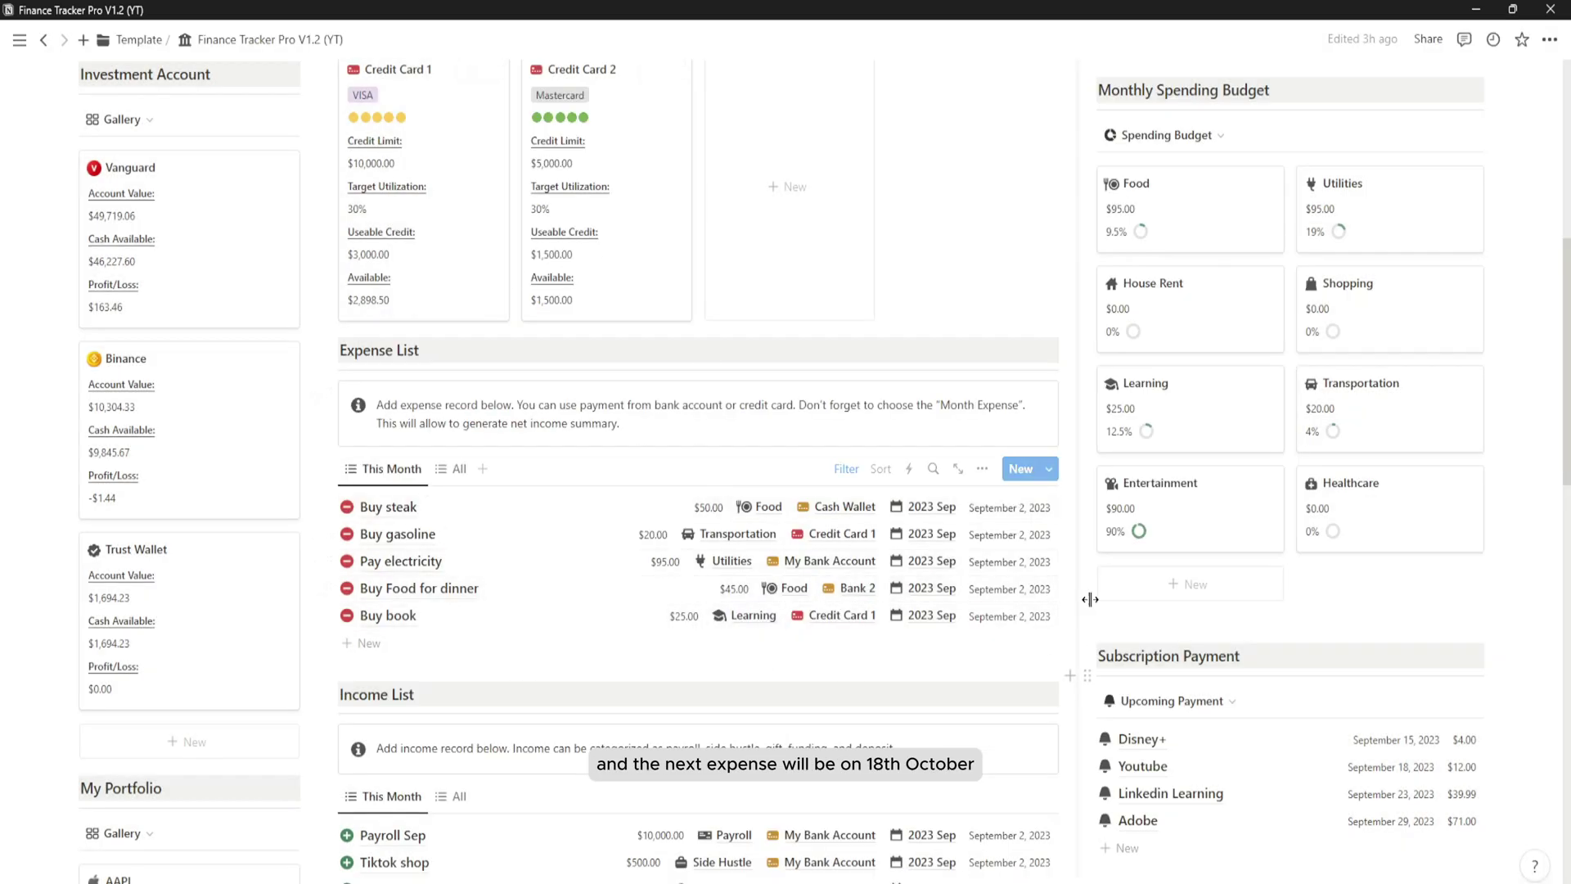
# Add a Youtube Subscription expense from the template, filed under 2023 Sep.
pyautogui.click(1048, 469)
pyautogui.click(1022, 558)
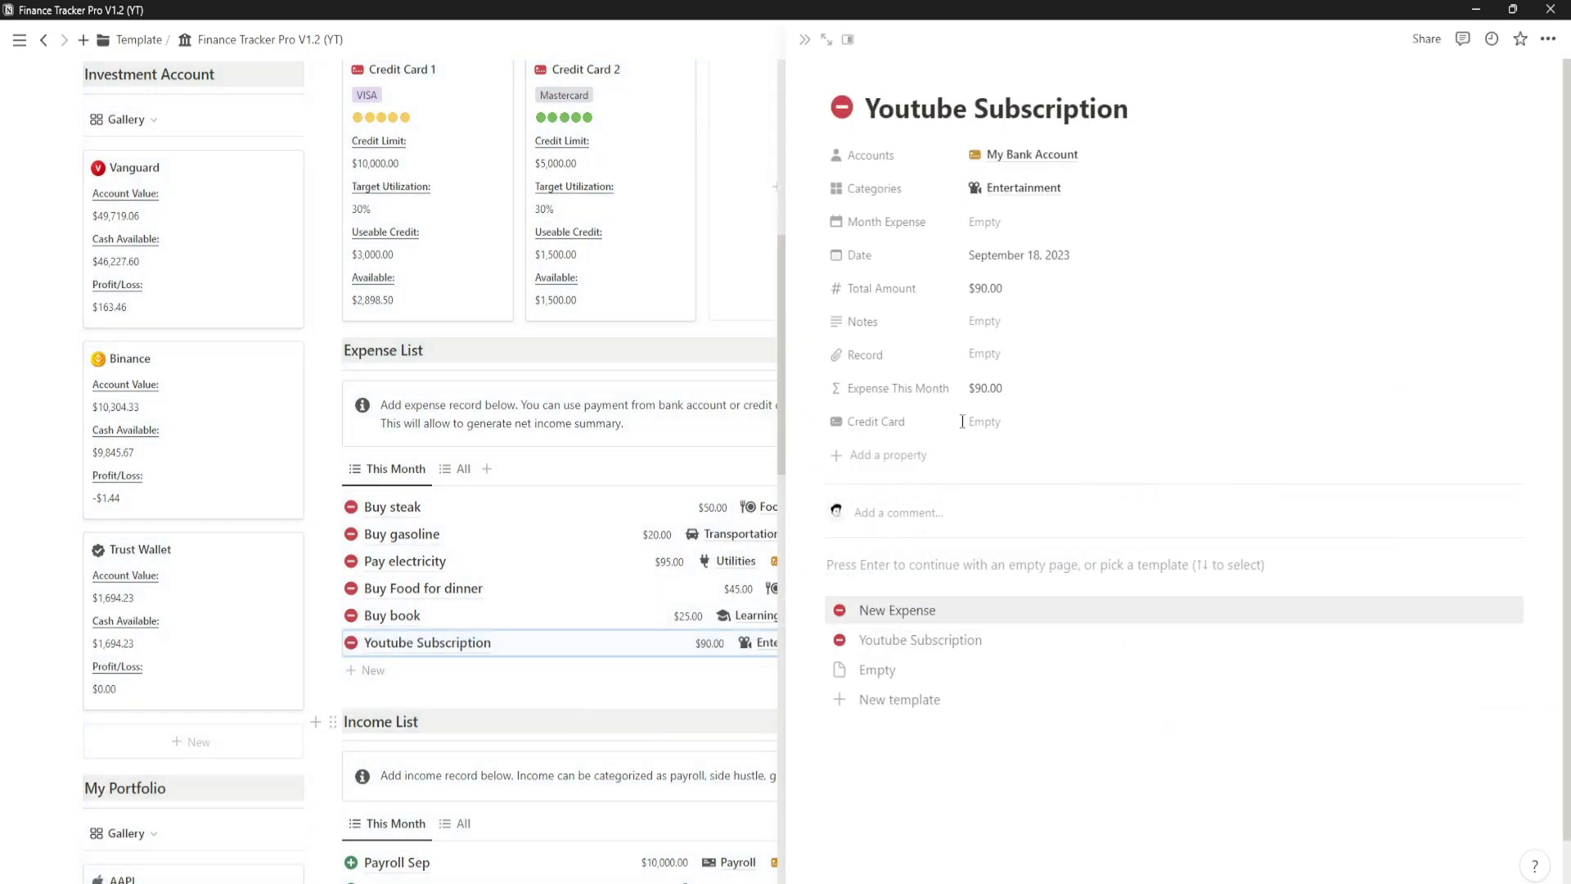
pyautogui.click(1008, 225)
pyautogui.click(1059, 336)
pyautogui.click(791, 582)
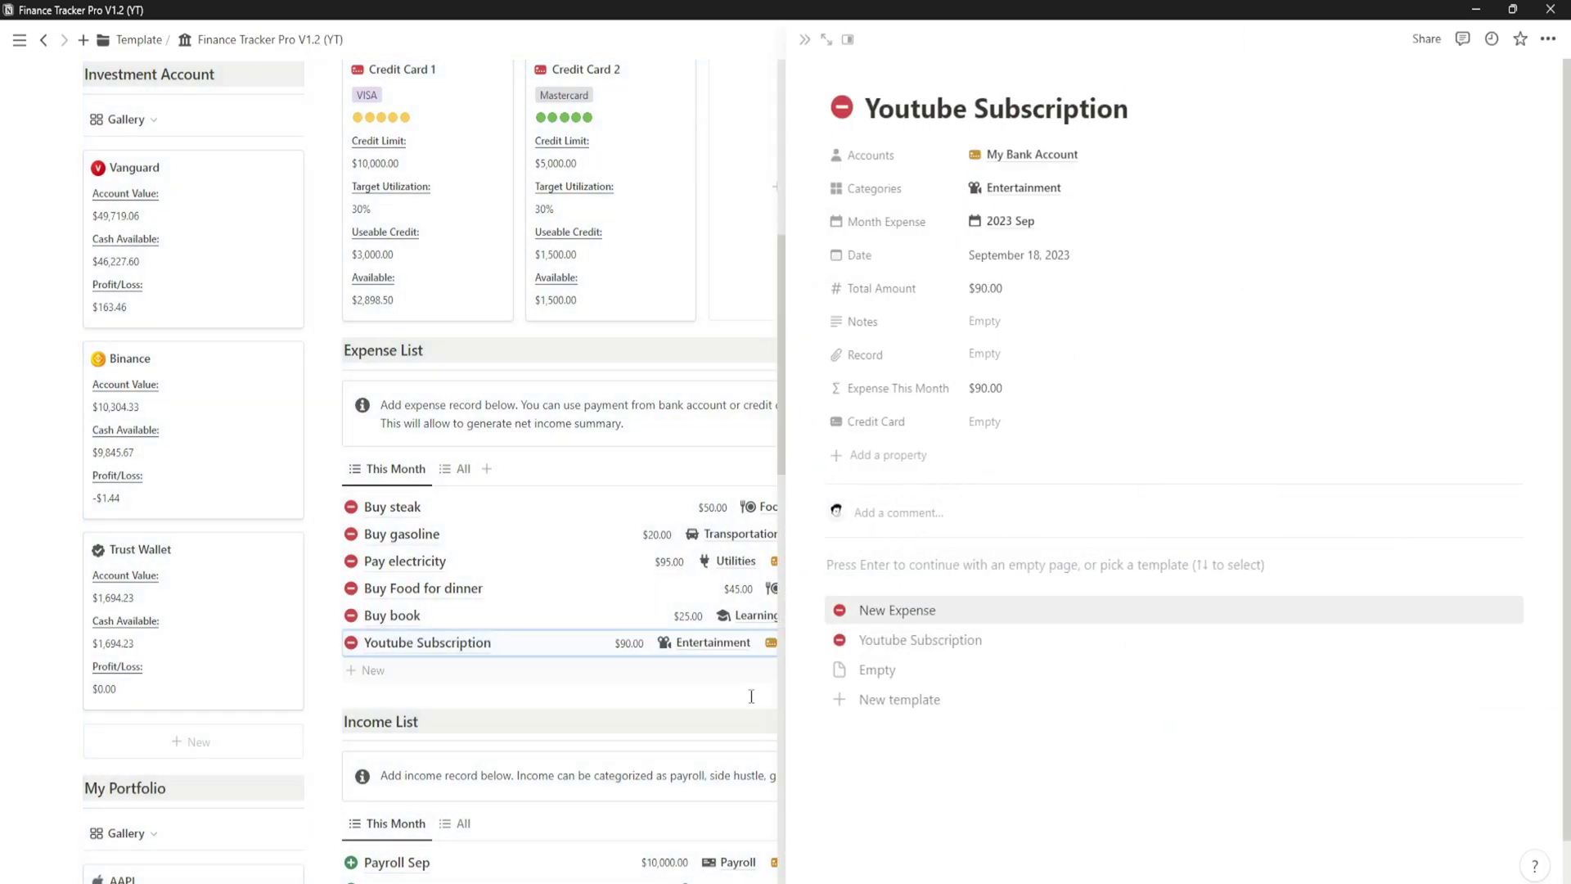
pyautogui.click(805, 39)
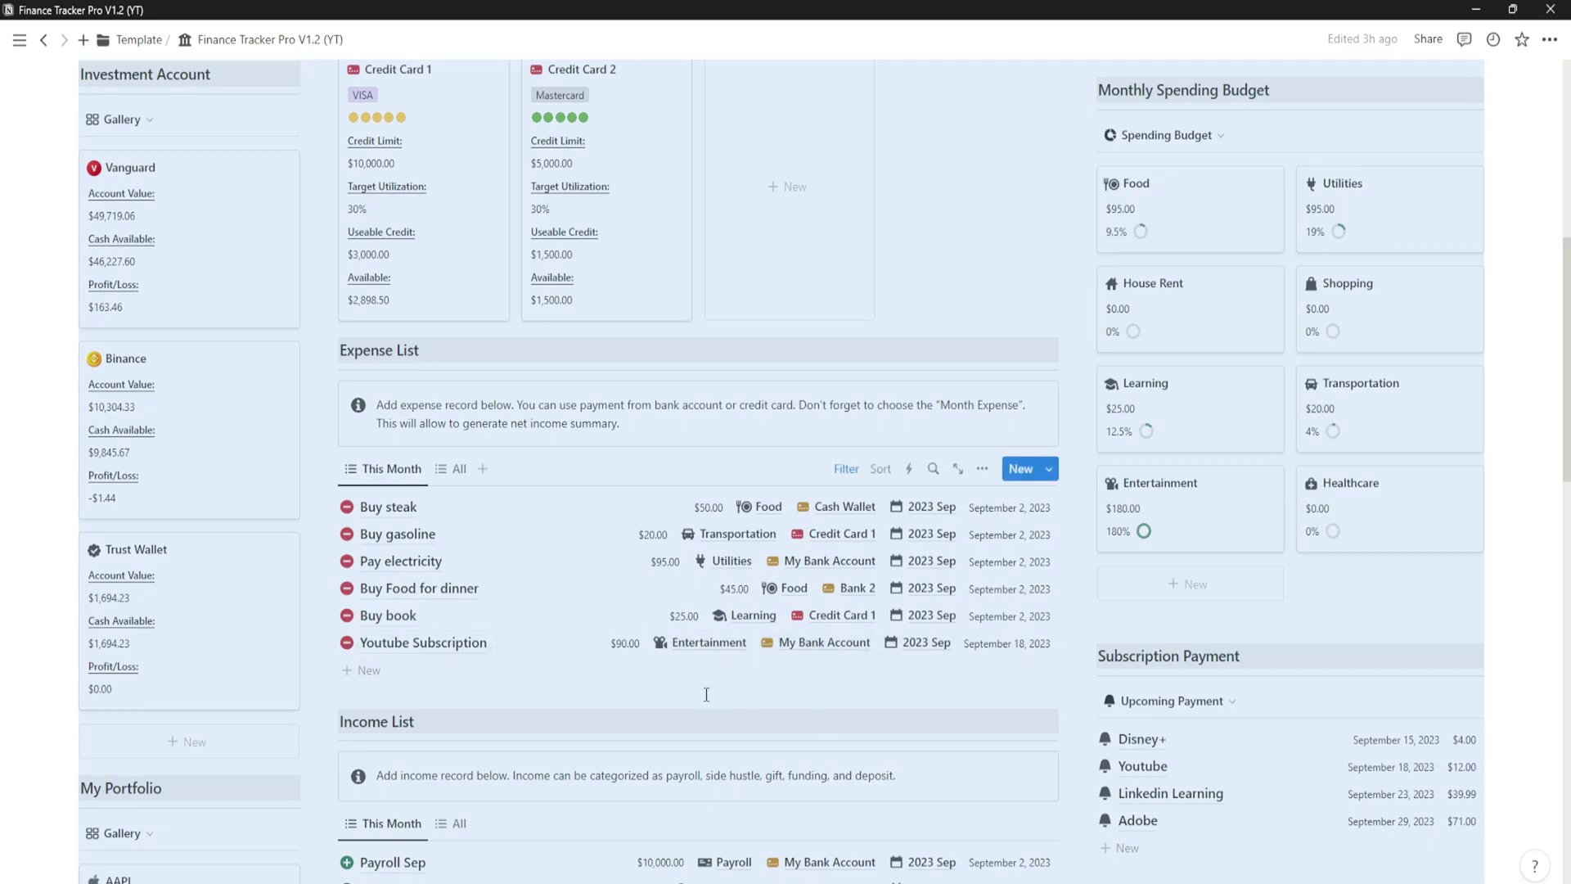
# Add a new income record titled 'Gumroad payout' with an amount of $288.
pyautogui.scroll(-5, 578, 589)
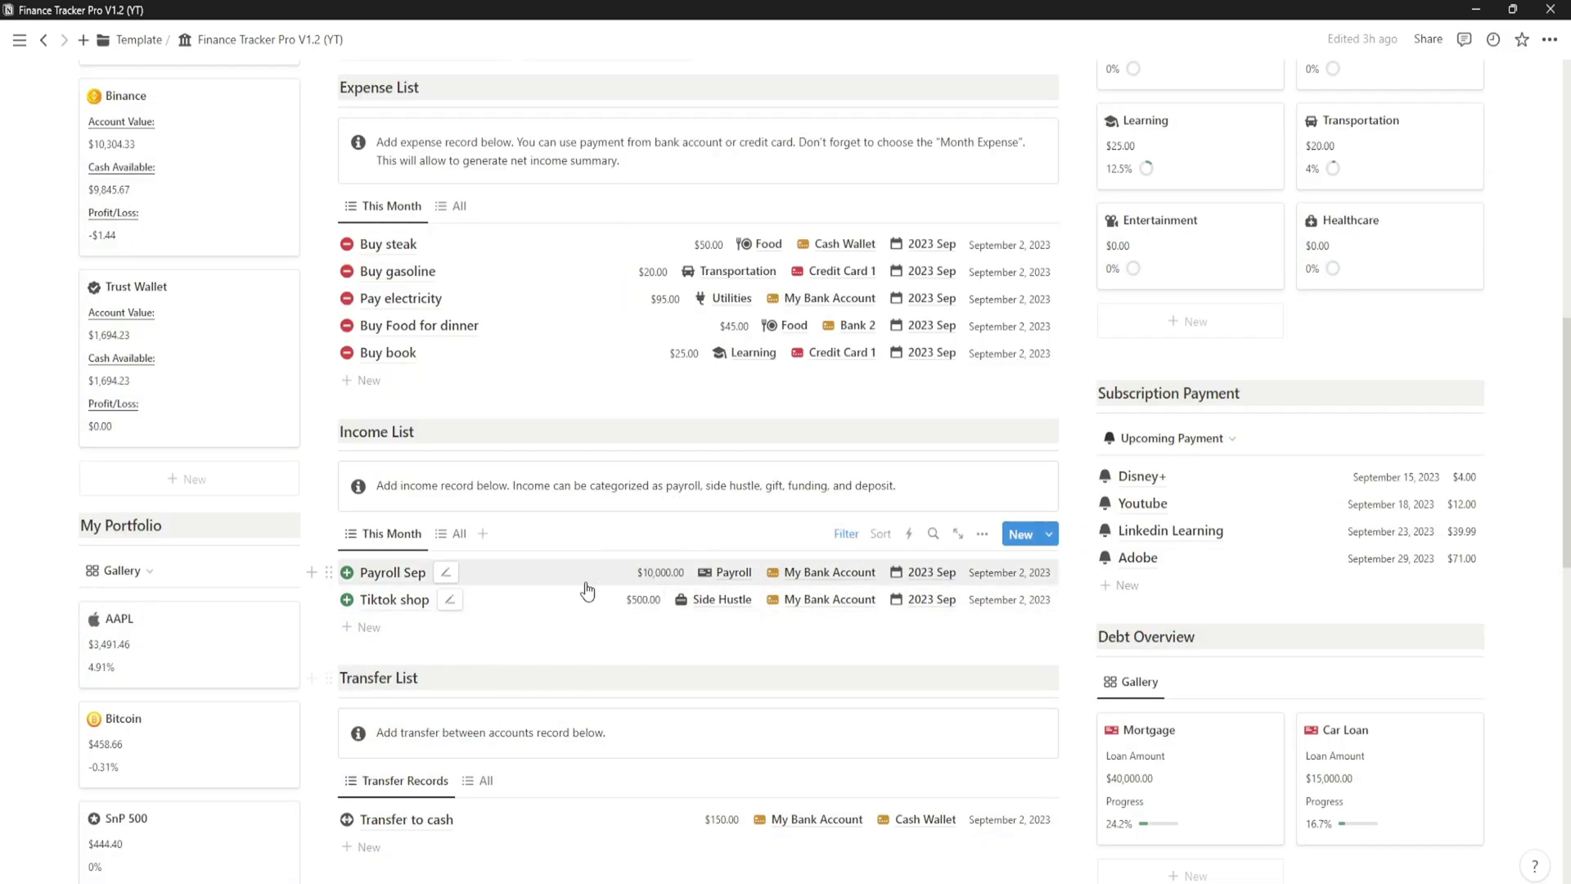
pyautogui.scroll(-1, 419, 576)
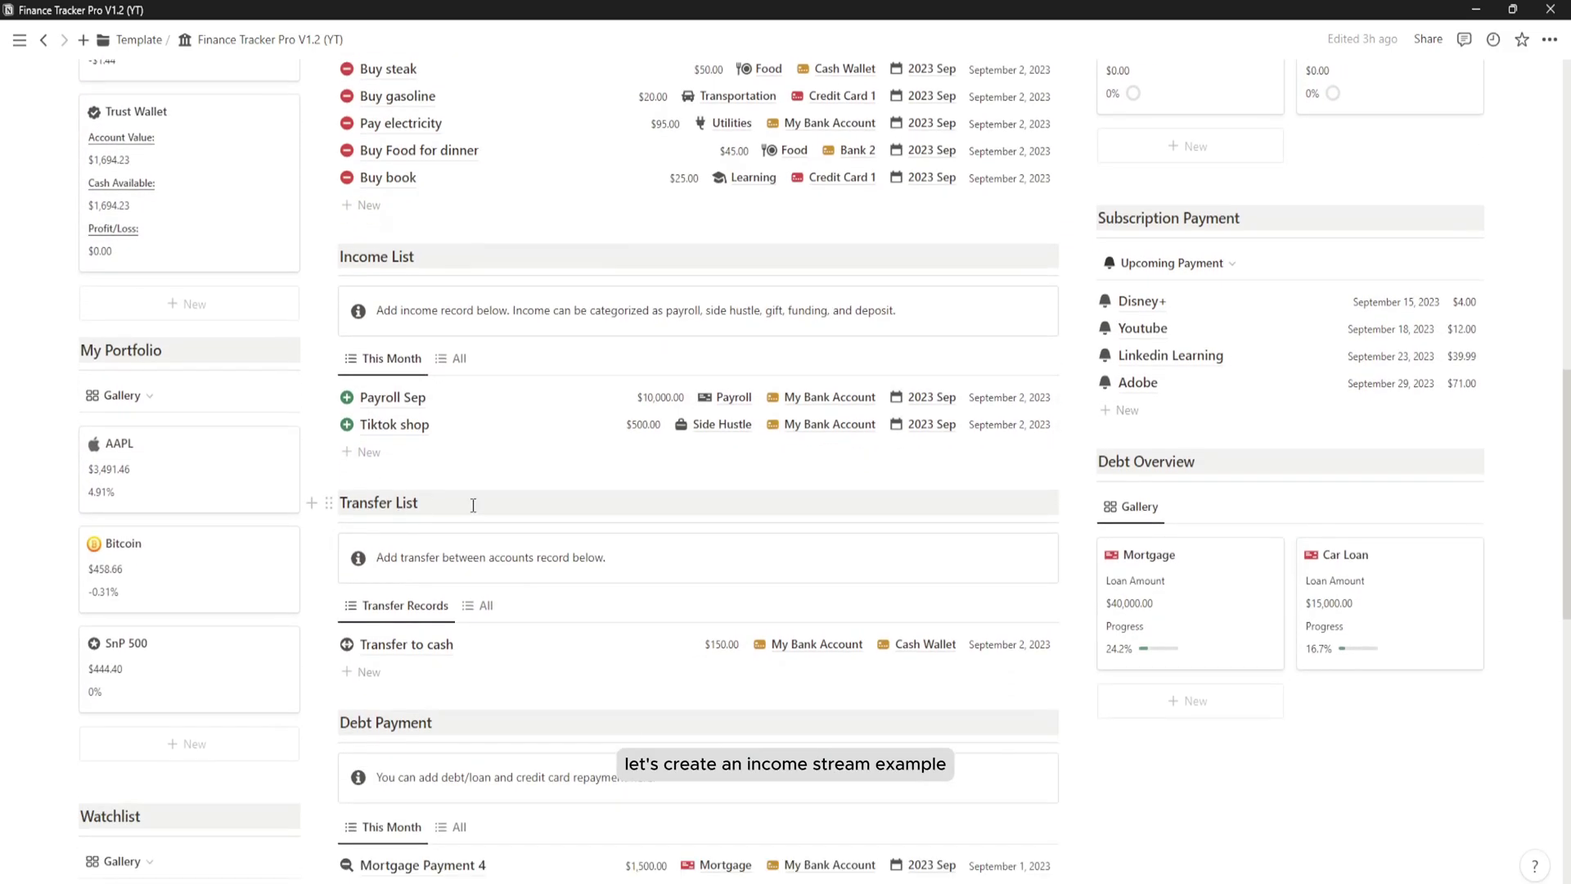
pyautogui.click(411, 454)
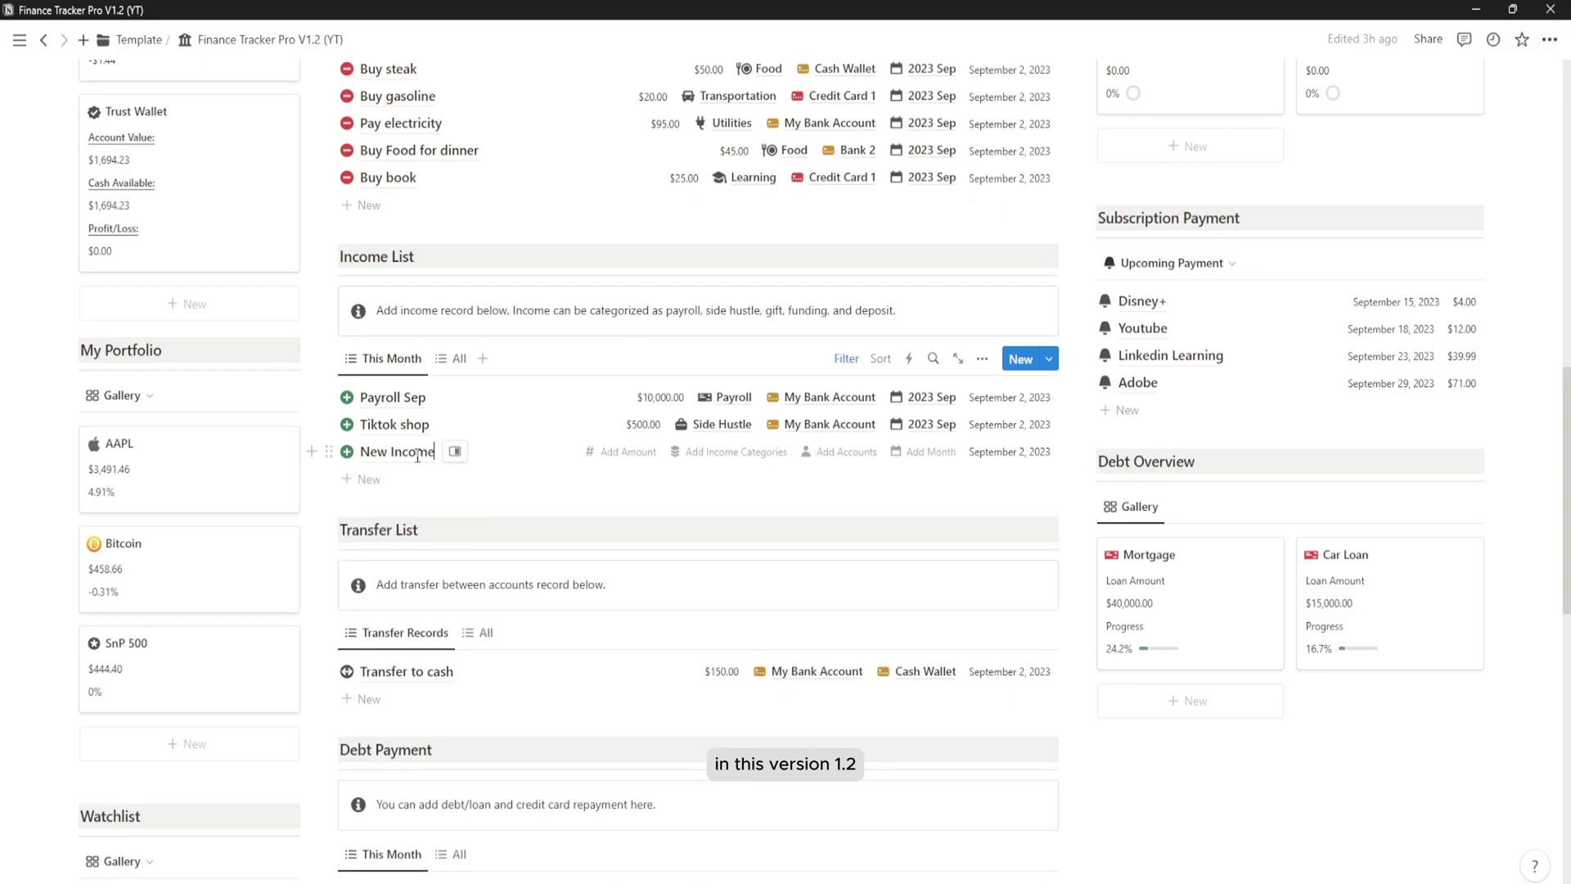
pyautogui.hotkey('ctrl', 'a')
pyautogui.write('Gumroad')
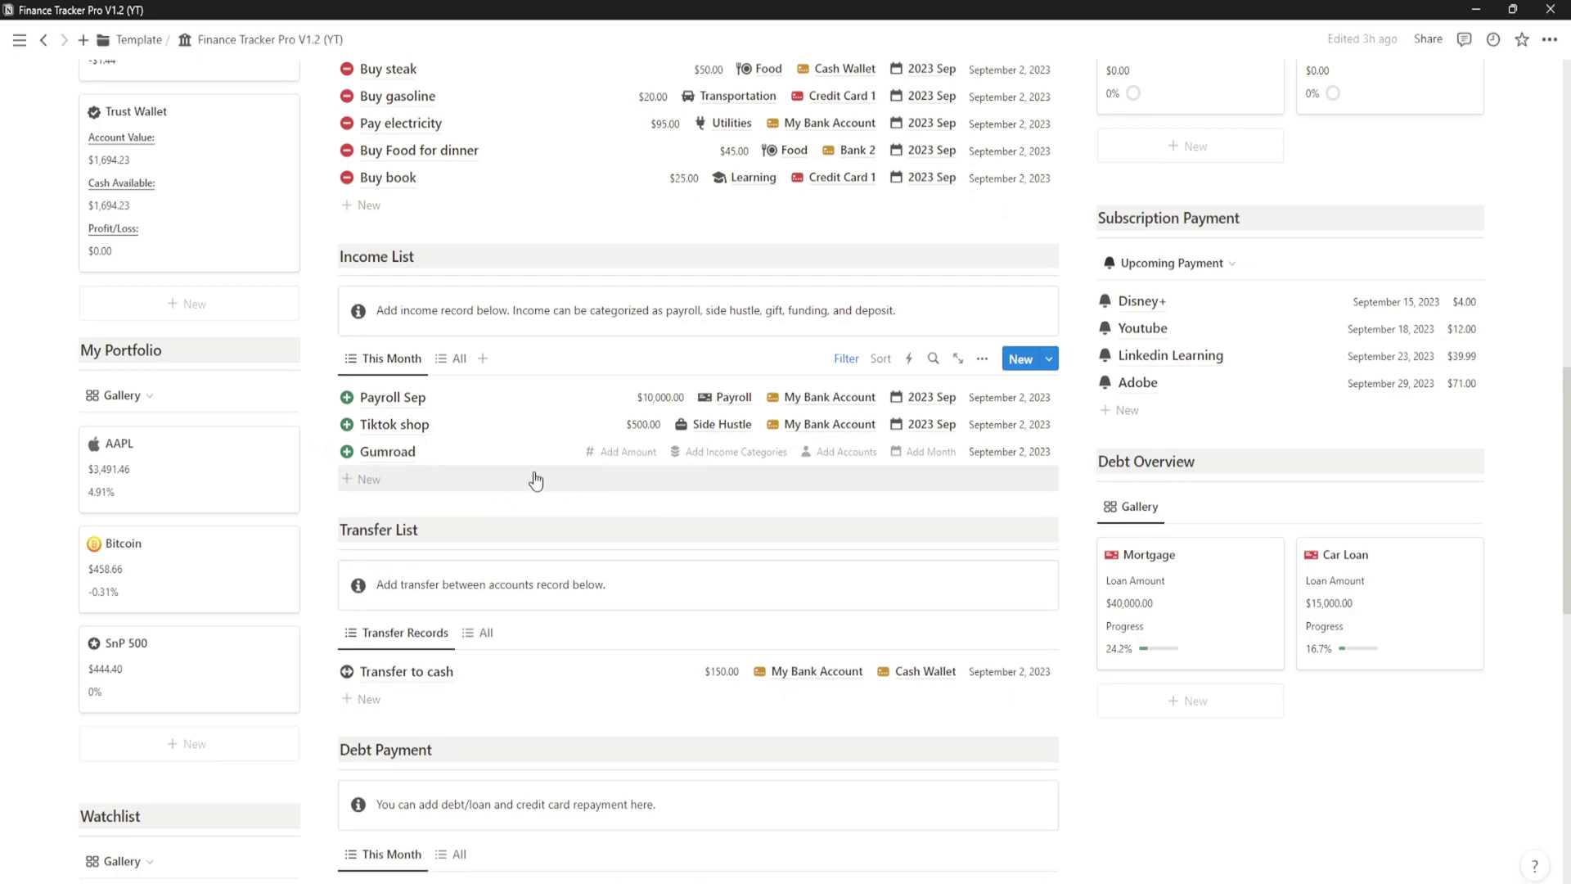
pyautogui.write(' payd')
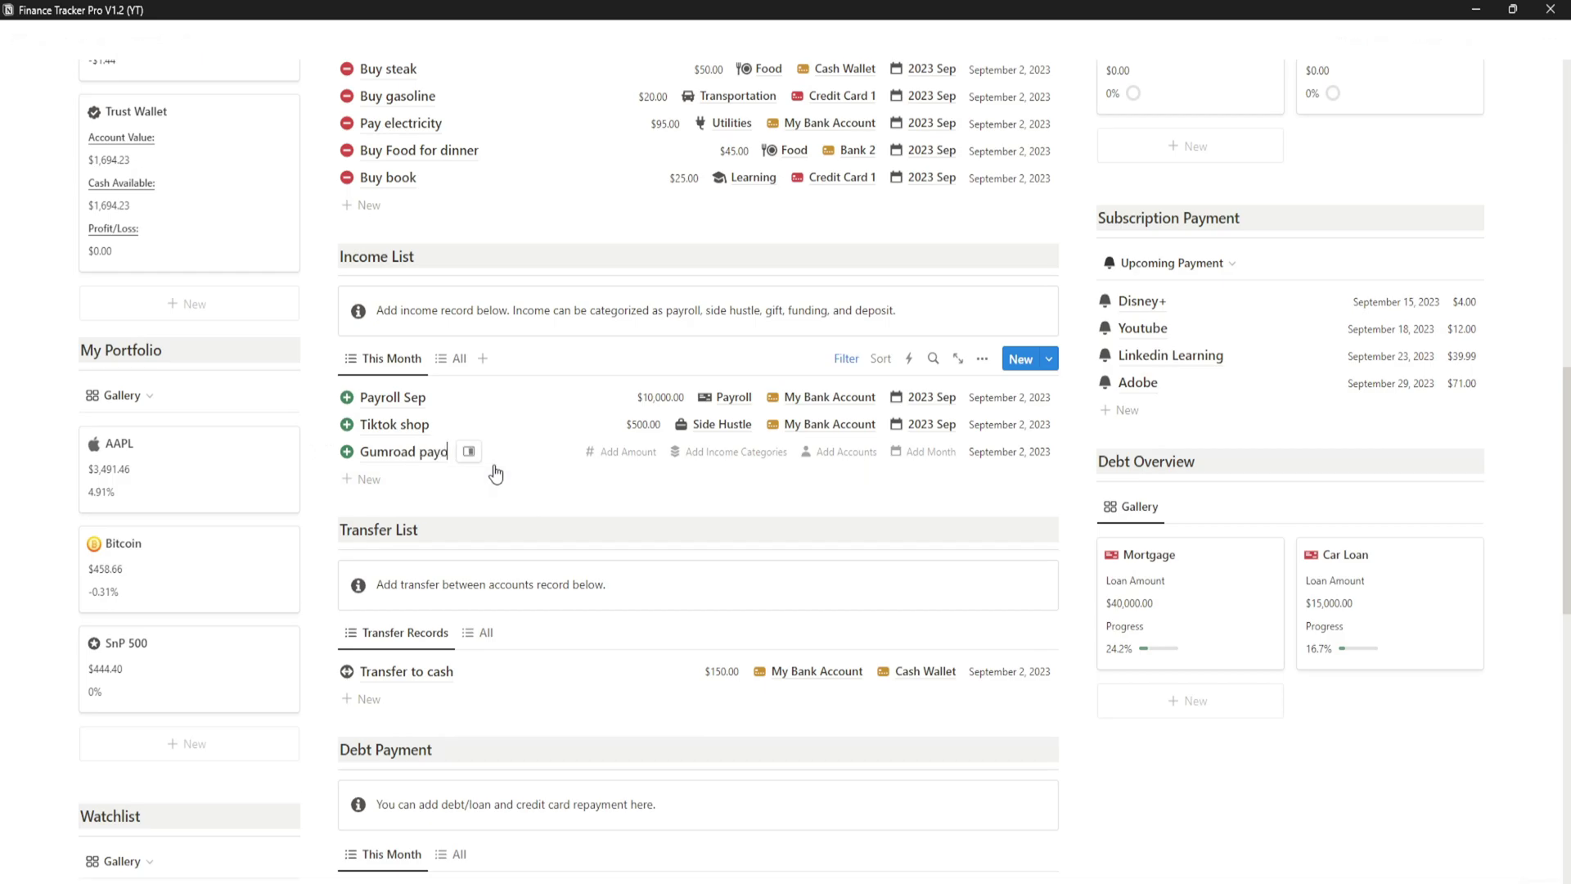
pyautogui.click(629, 451)
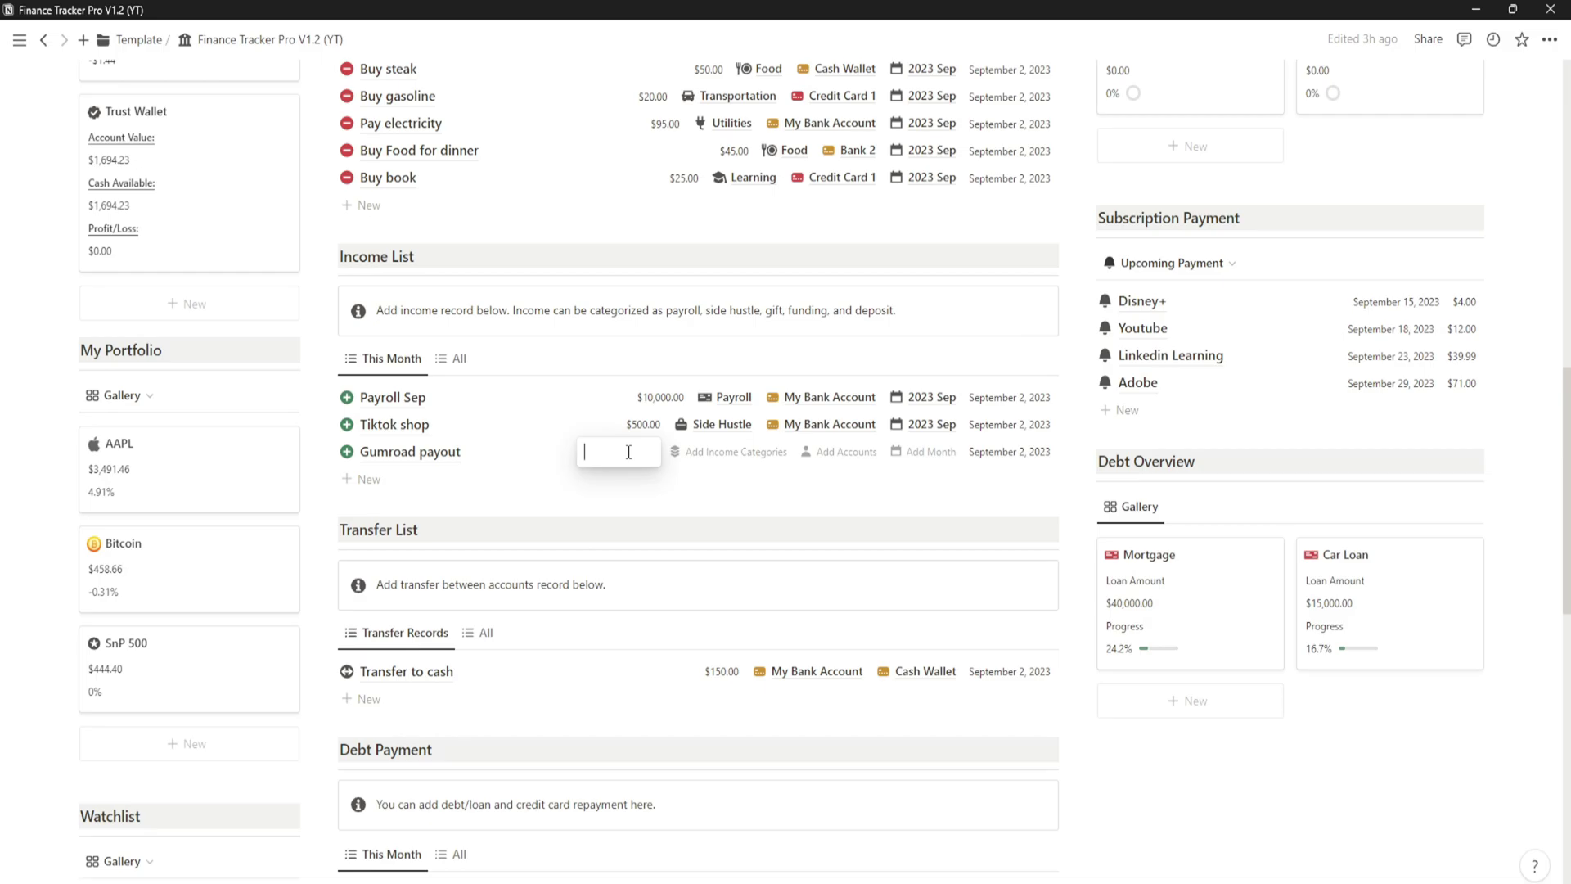
pyautogui.write('288')
pyautogui.click(712, 452)
# Categorise it as Side Hustle, deposited to My Bank Account, for month 2023 Sep.
pyautogui.click(737, 453)
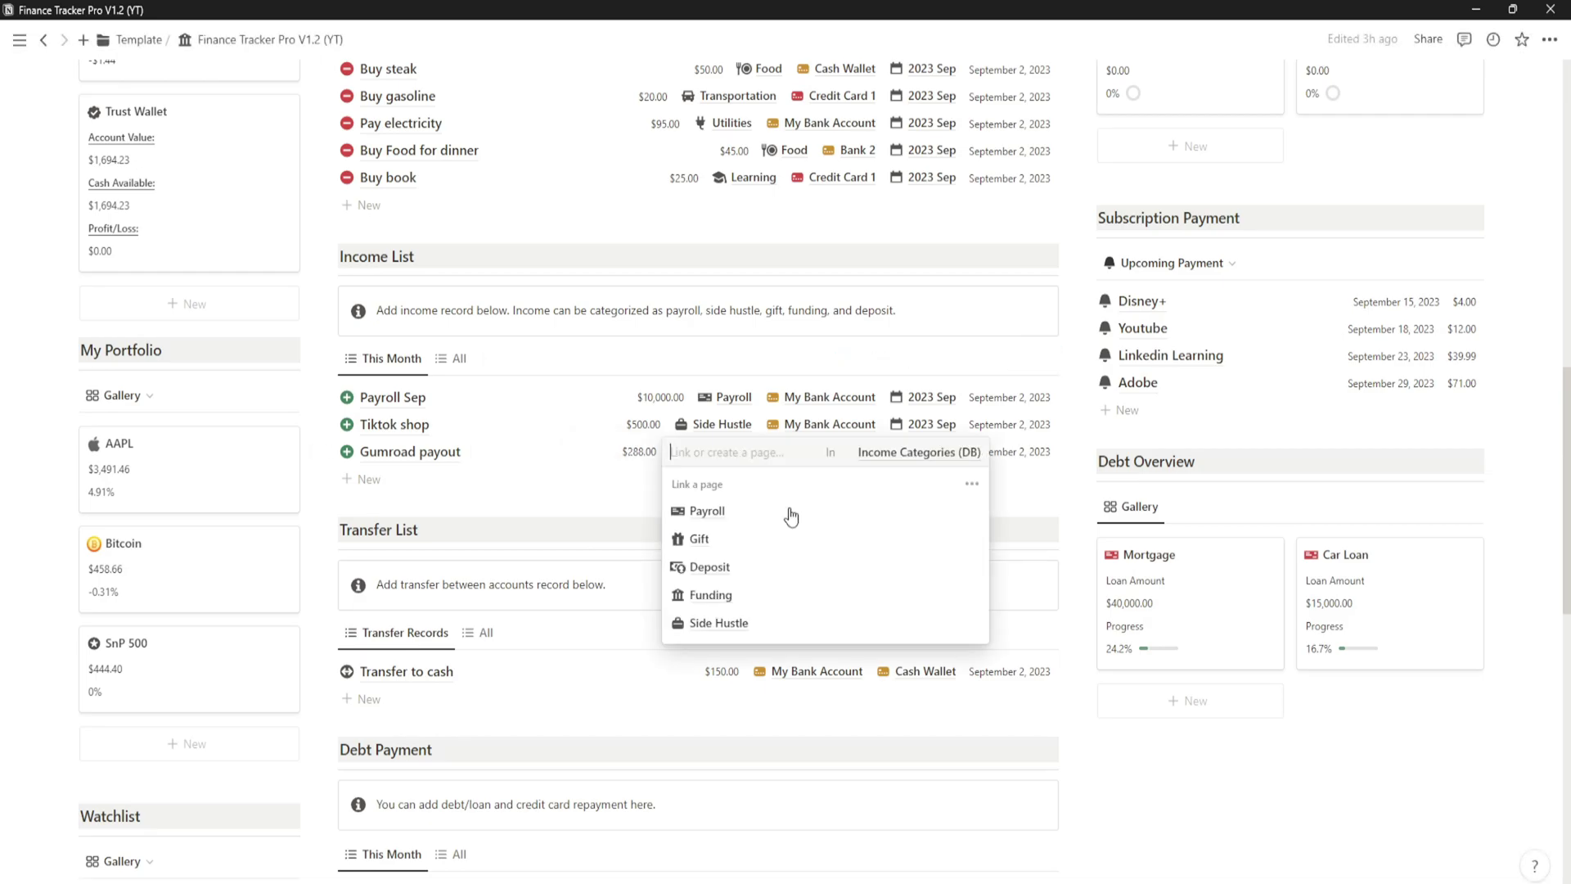
pyautogui.click(747, 623)
pyautogui.click(604, 541)
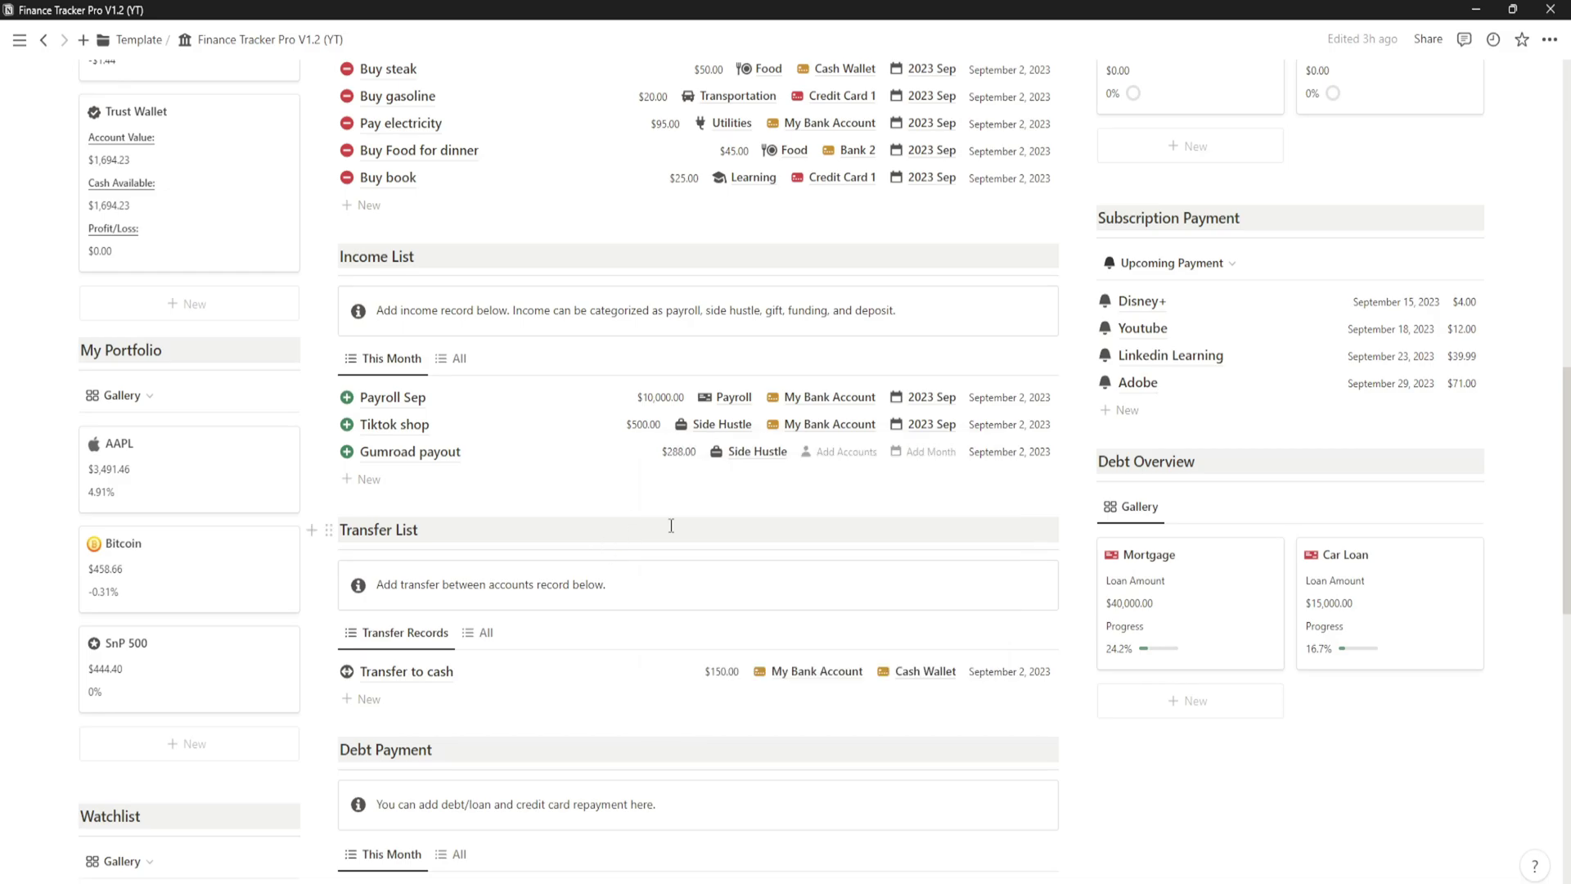
pyautogui.click(832, 452)
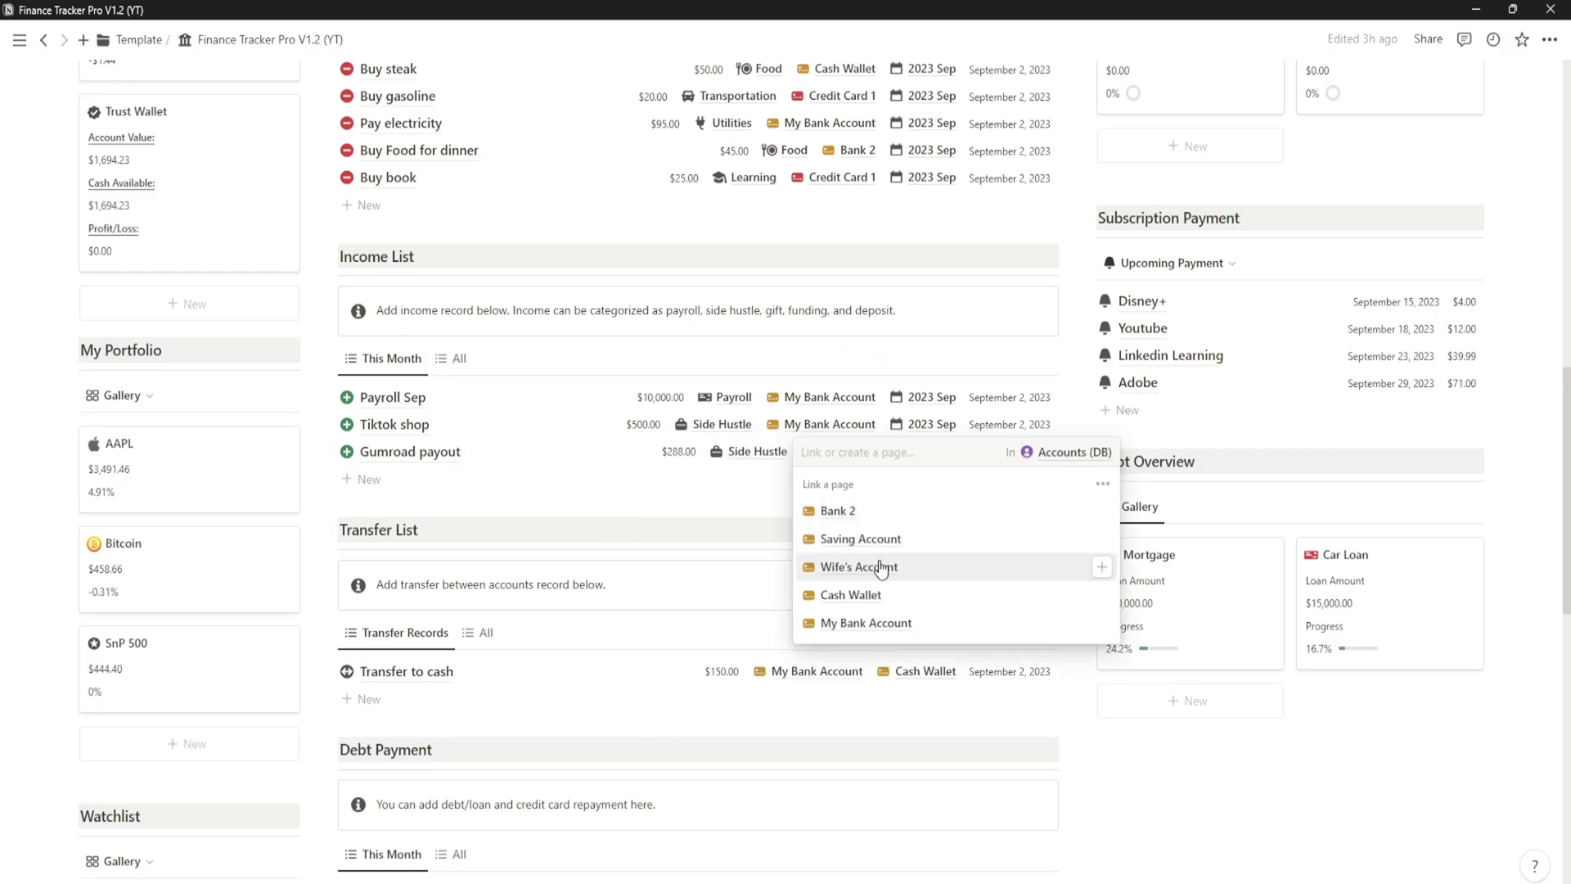
pyautogui.click(866, 623)
pyautogui.click(760, 542)
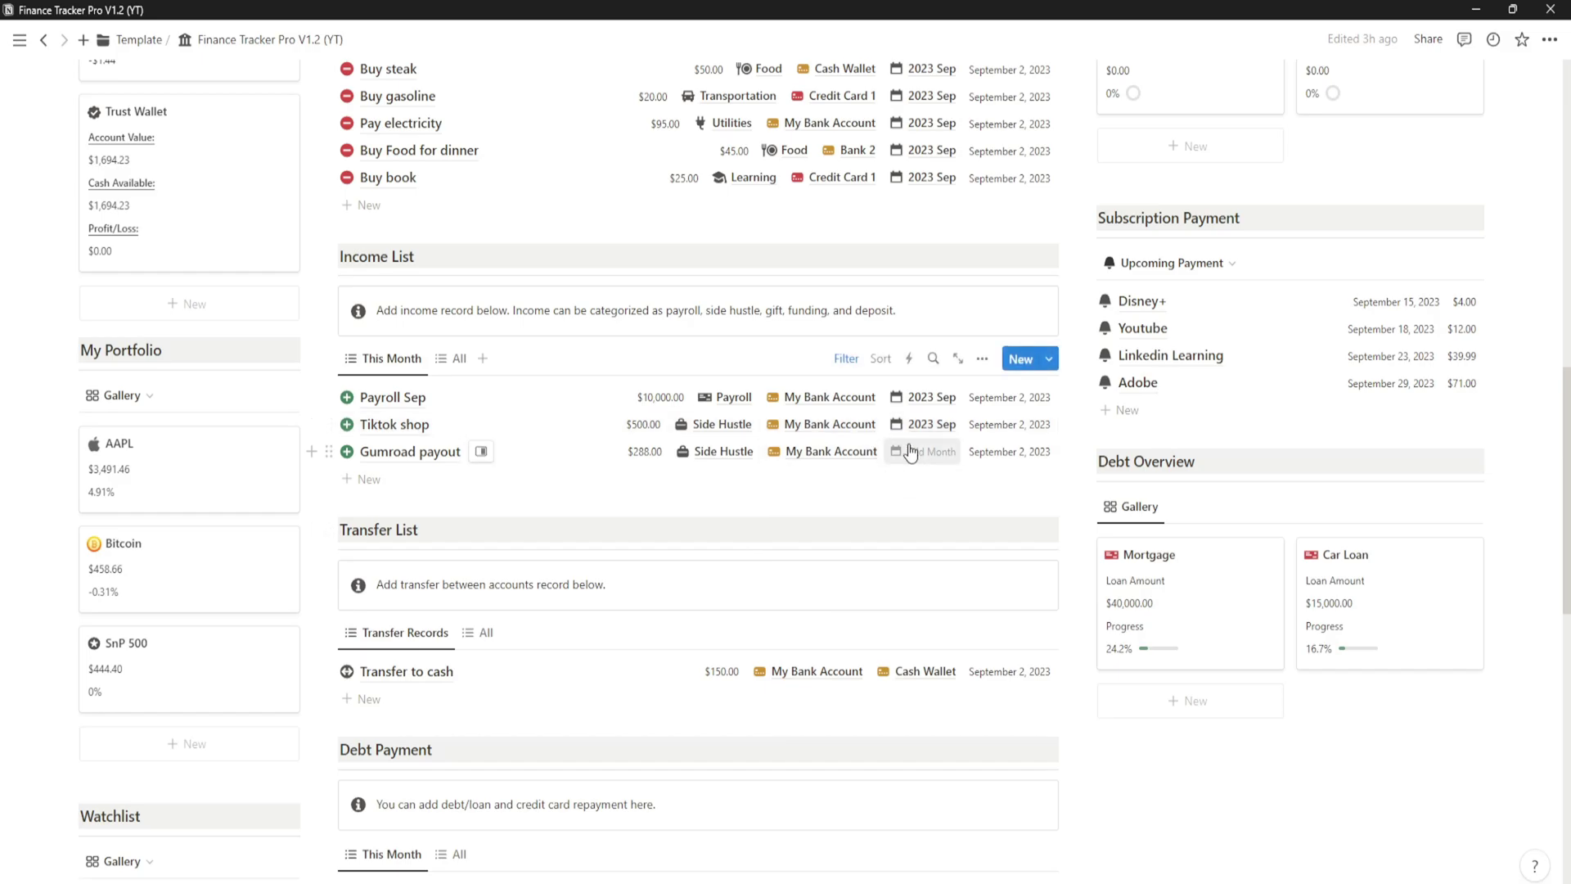
pyautogui.click(905, 451)
pyautogui.click(974, 581)
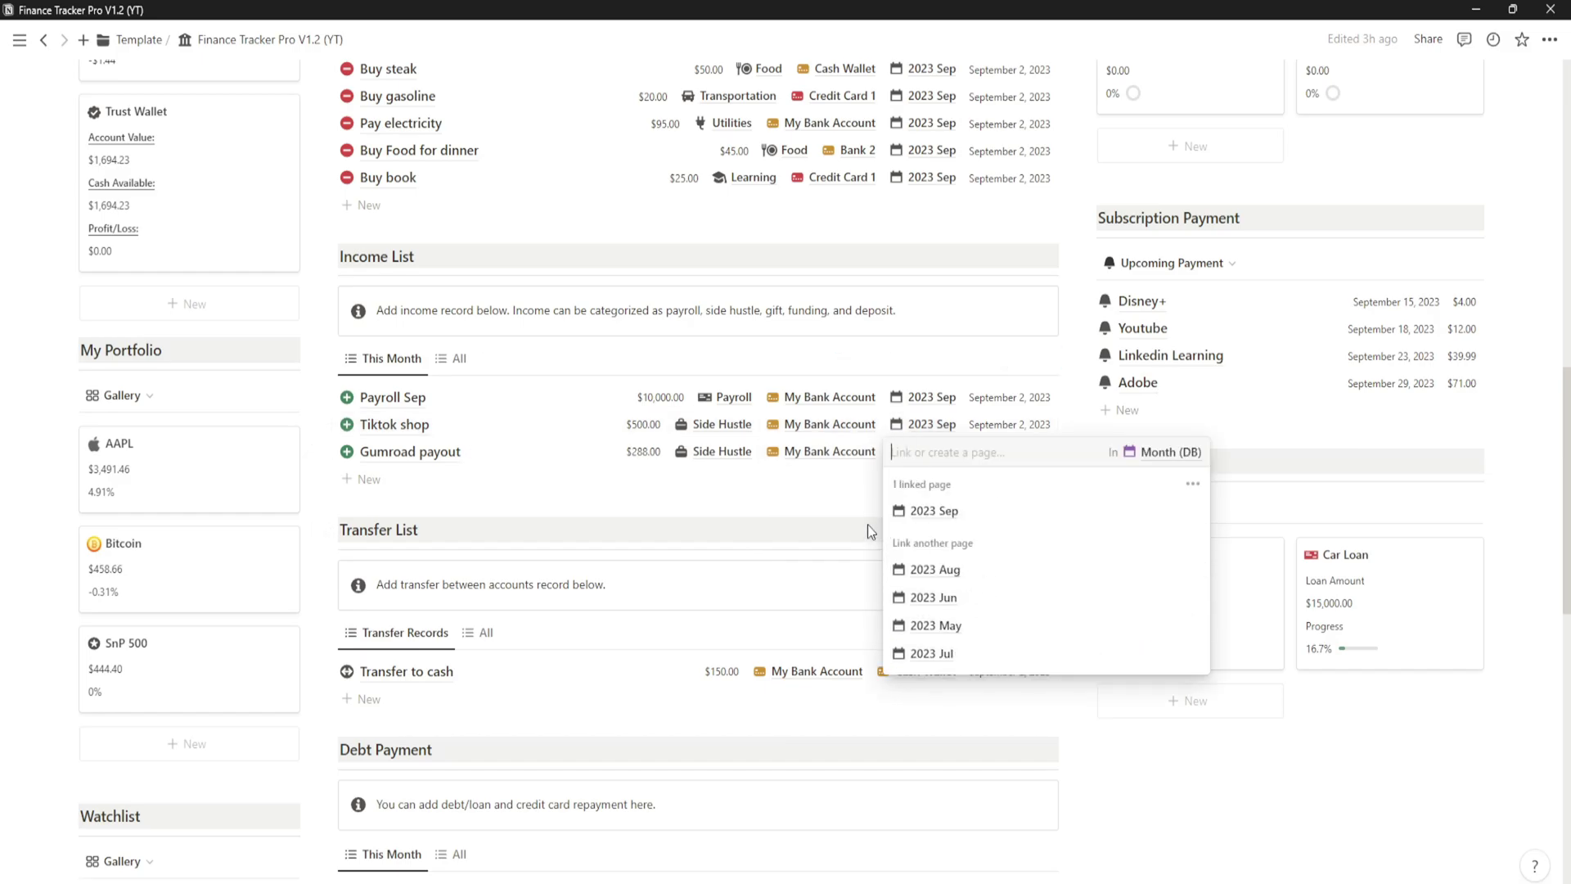
pyautogui.click(866, 524)
pyautogui.scroll(1, 508, 503)
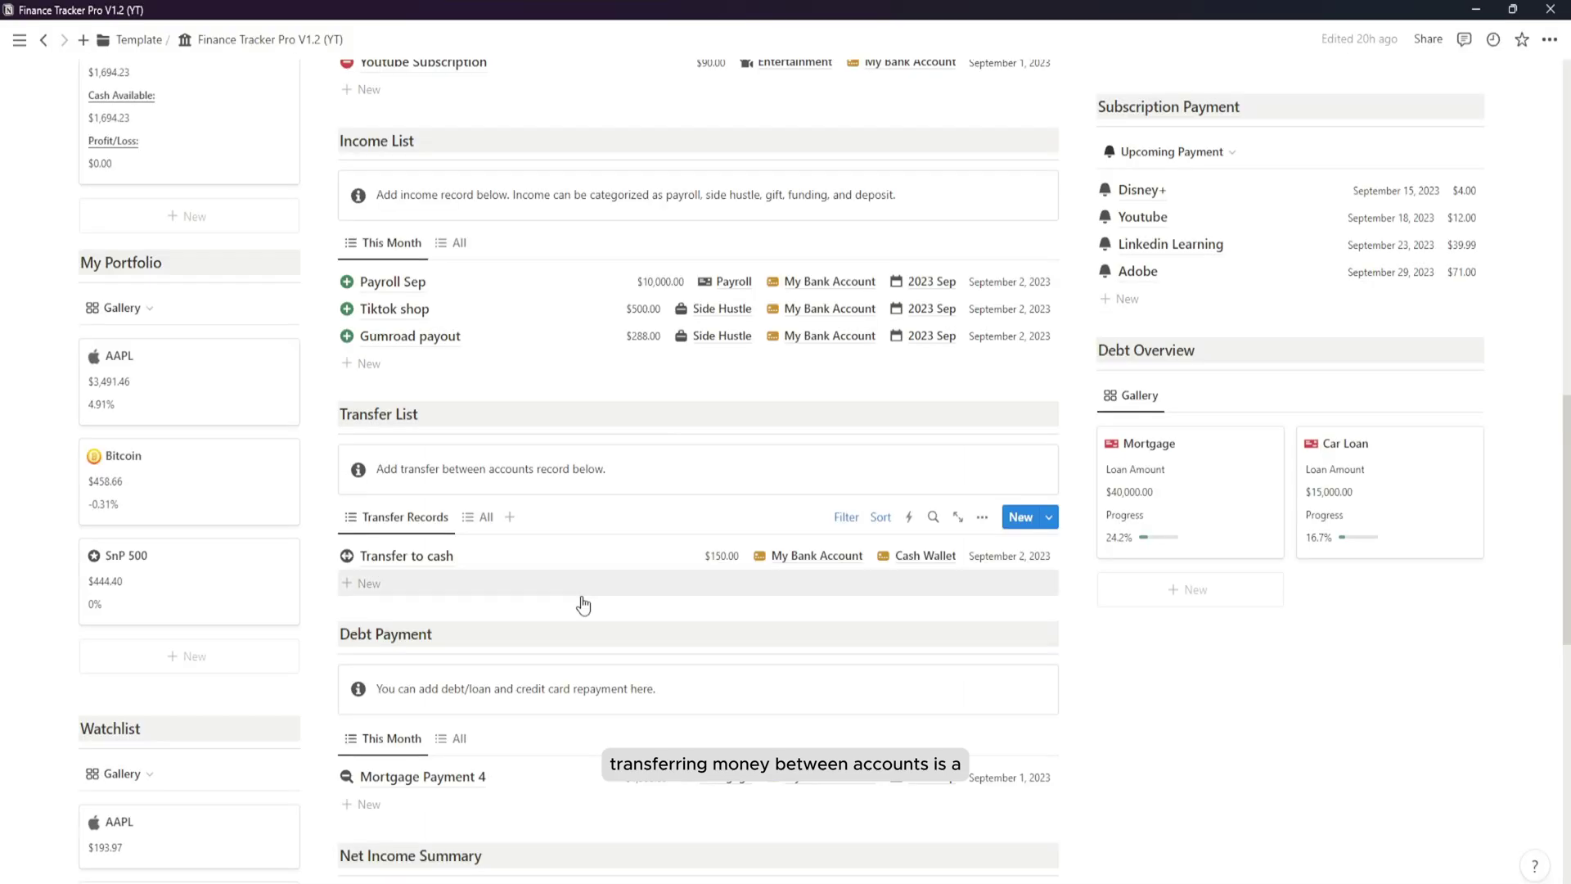
pyautogui.scroll(-2, 582, 606)
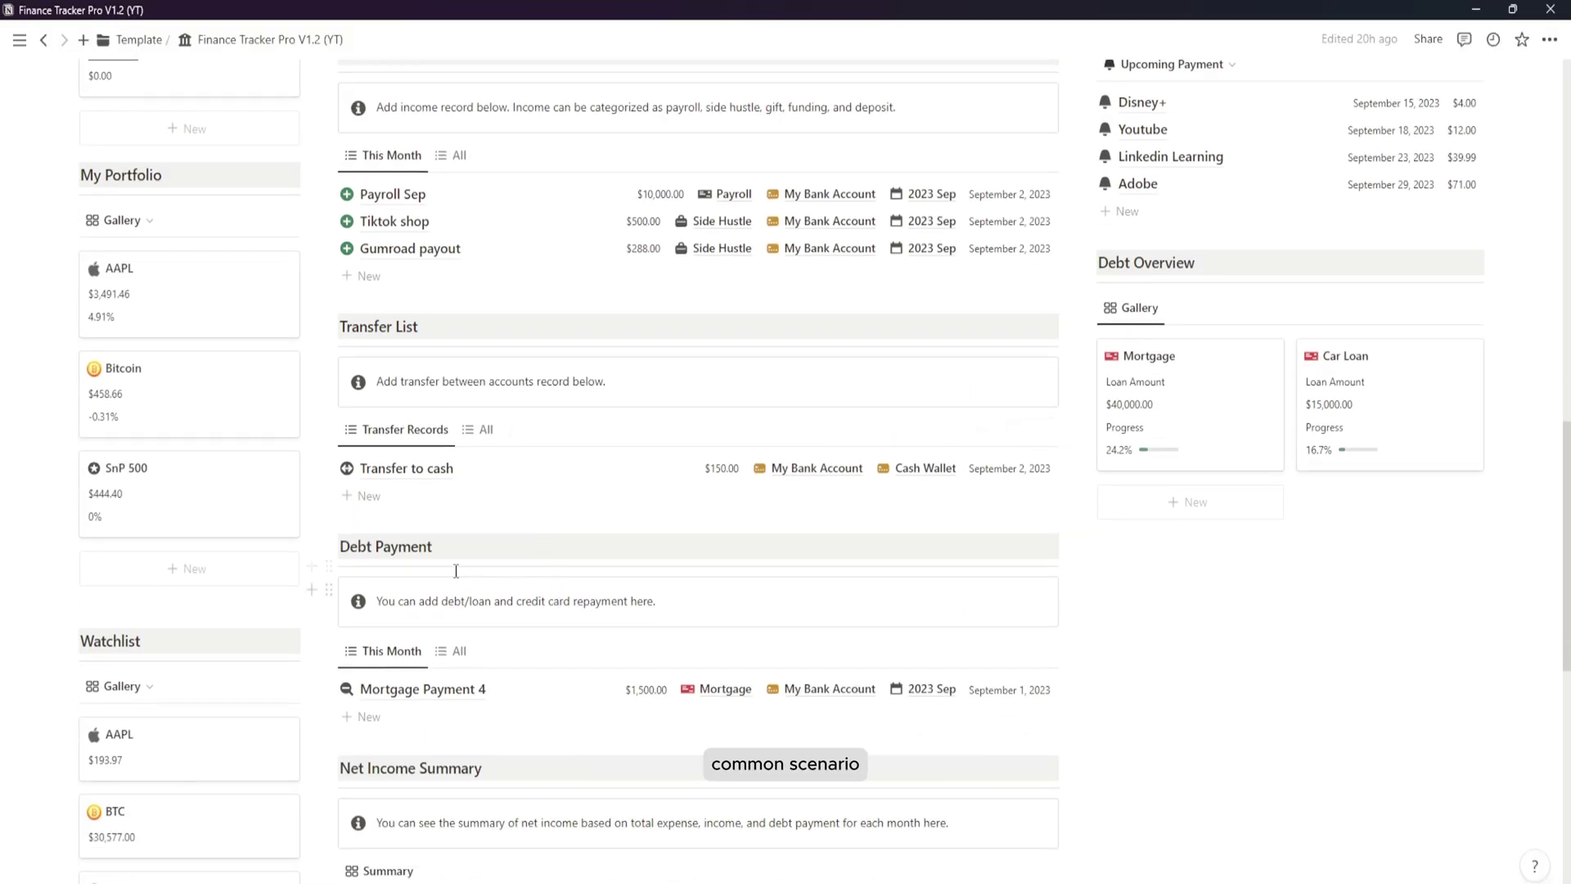
pyautogui.scroll(-2, 449, 514)
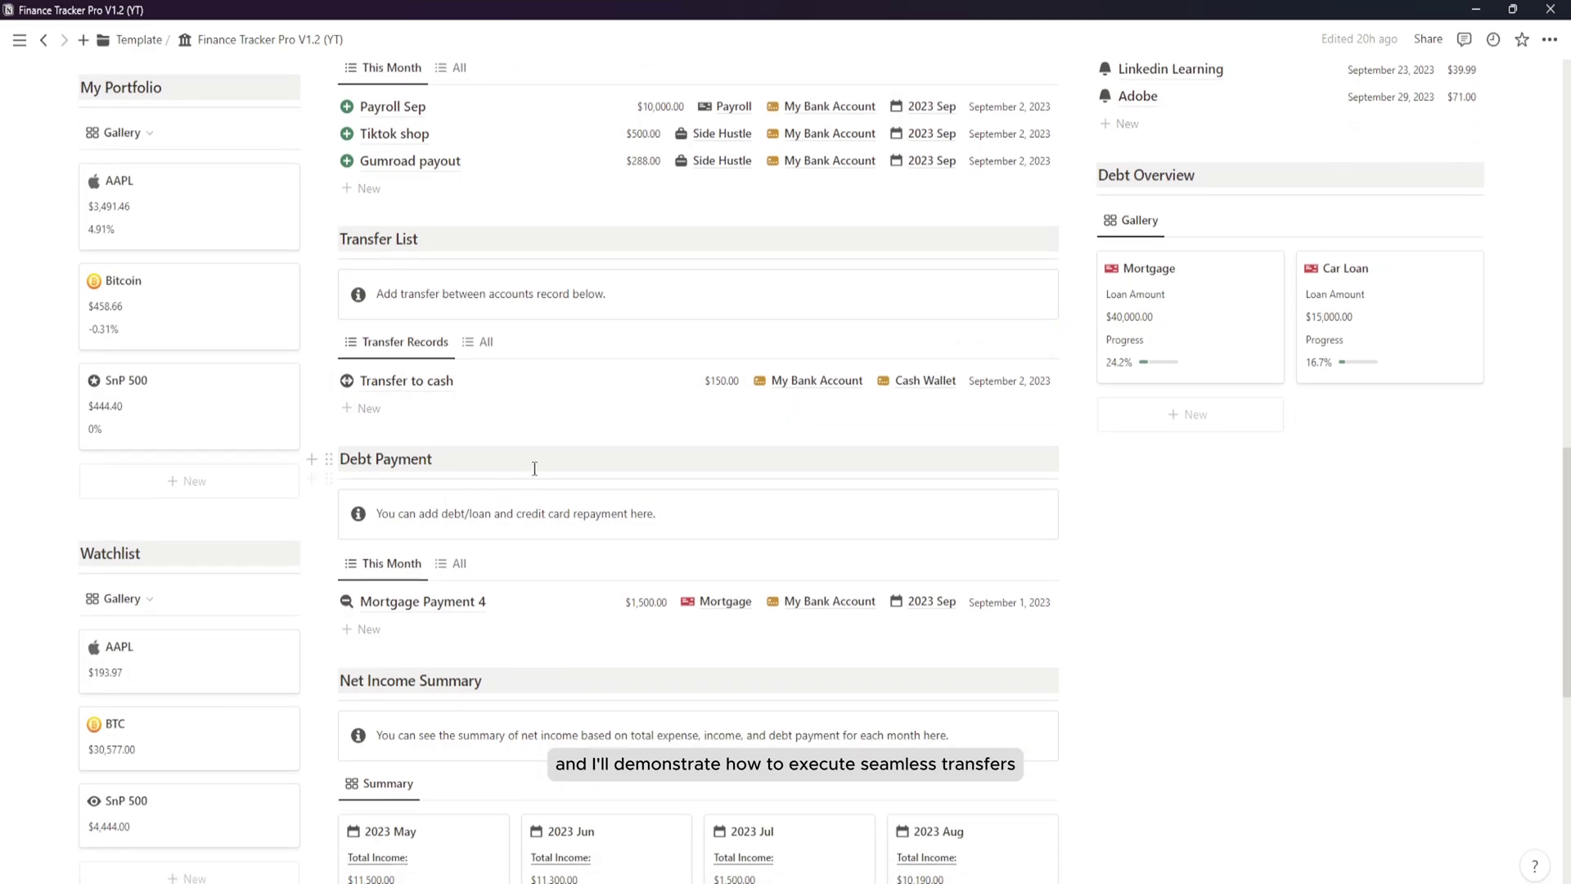
pyautogui.scroll(2, 491, 483)
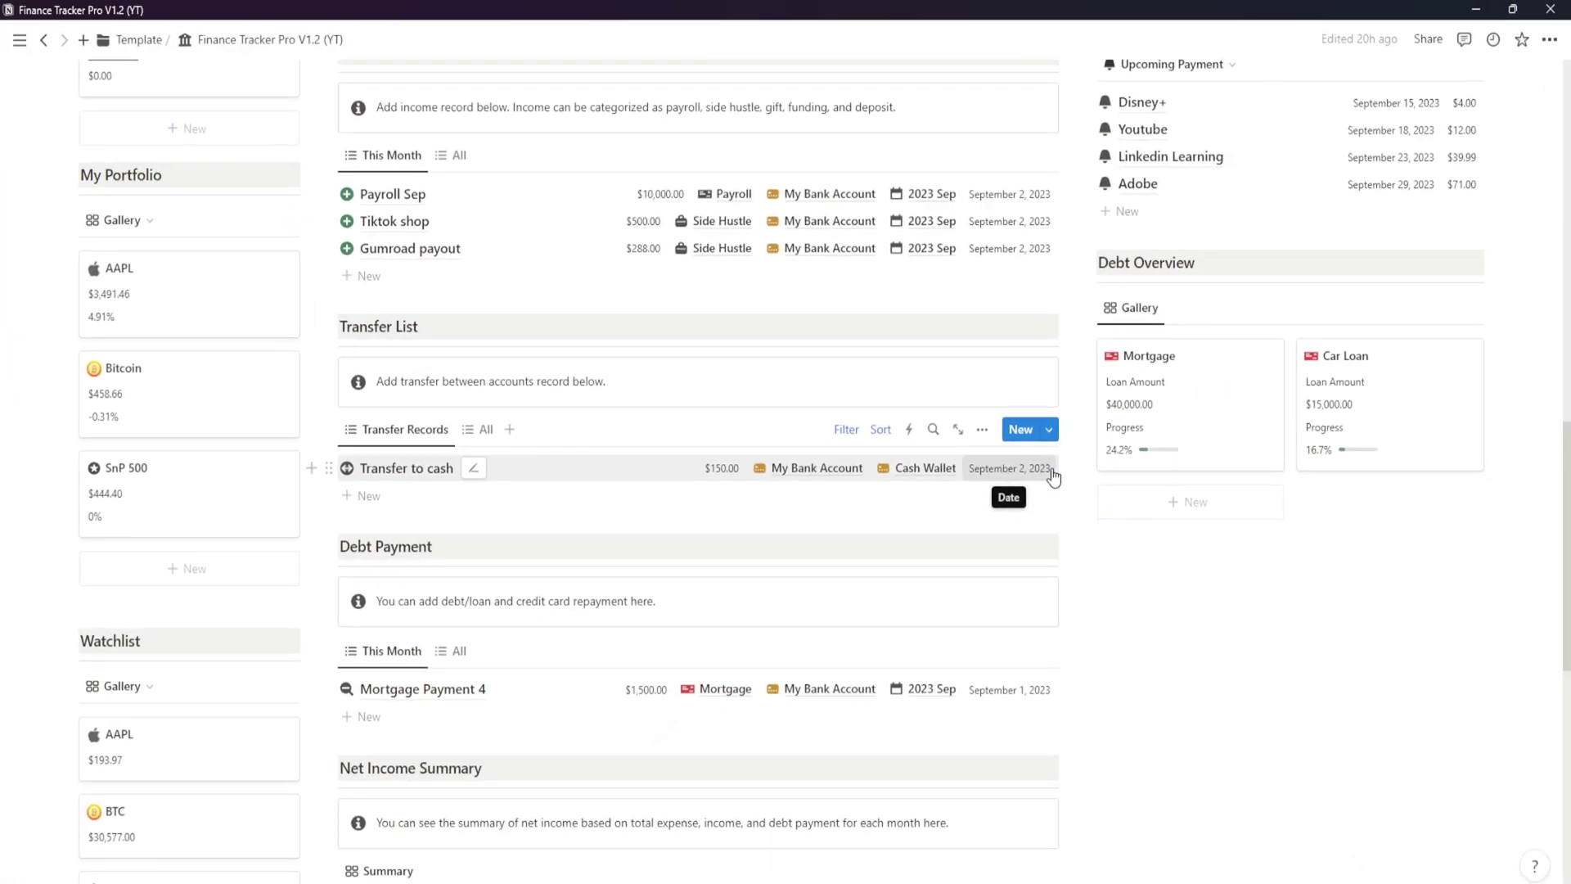
pyautogui.scroll(-2, 519, 485)
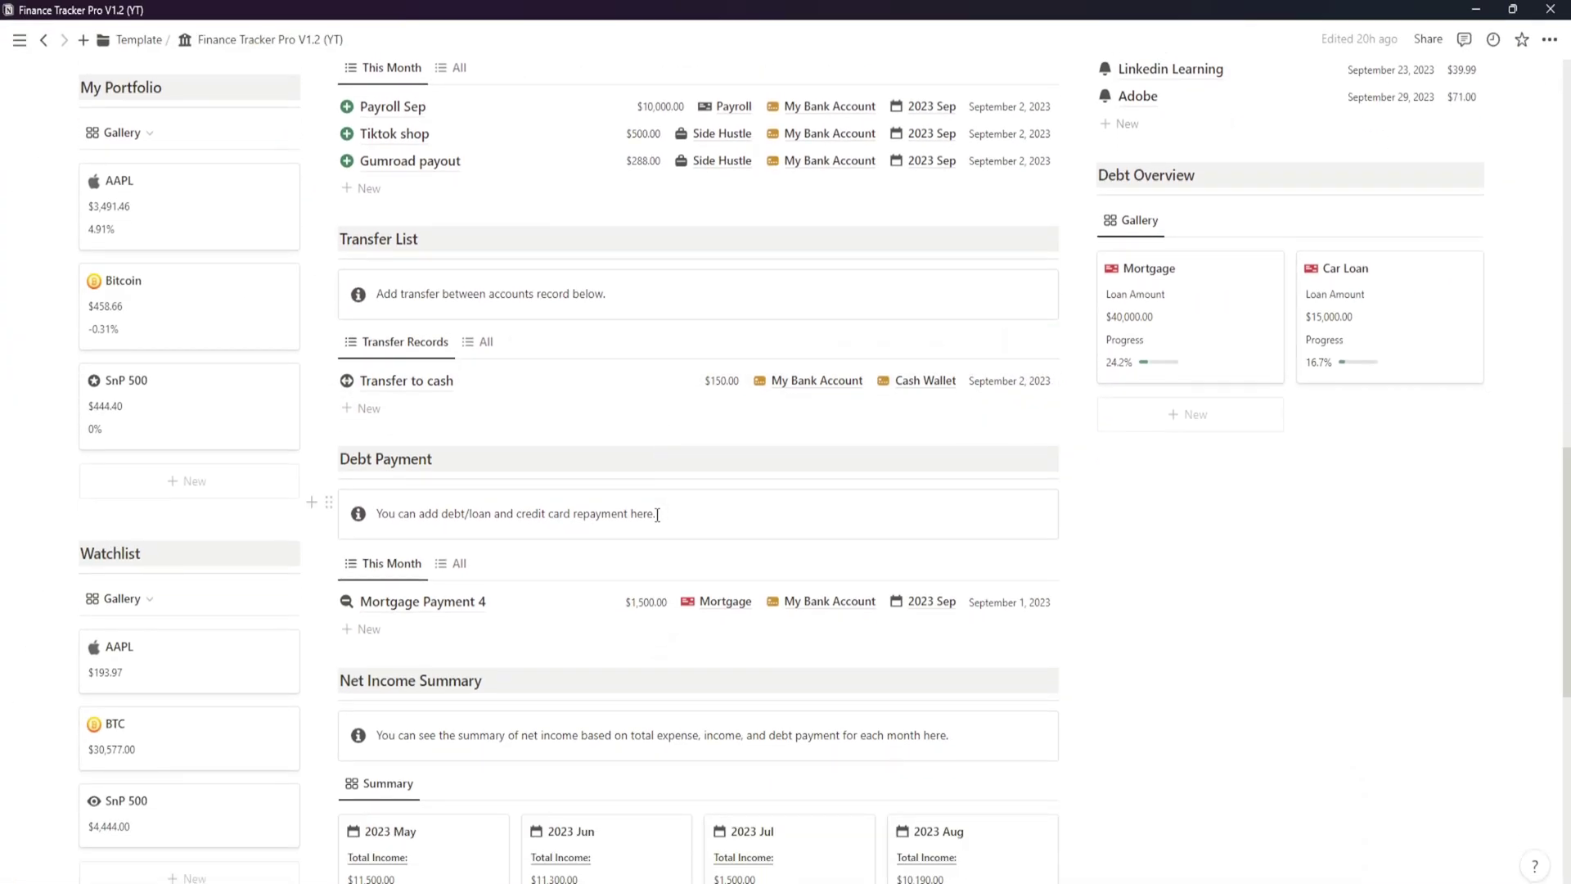
pyautogui.scroll(4, 657, 515)
pyautogui.scroll(-2, 422, 501)
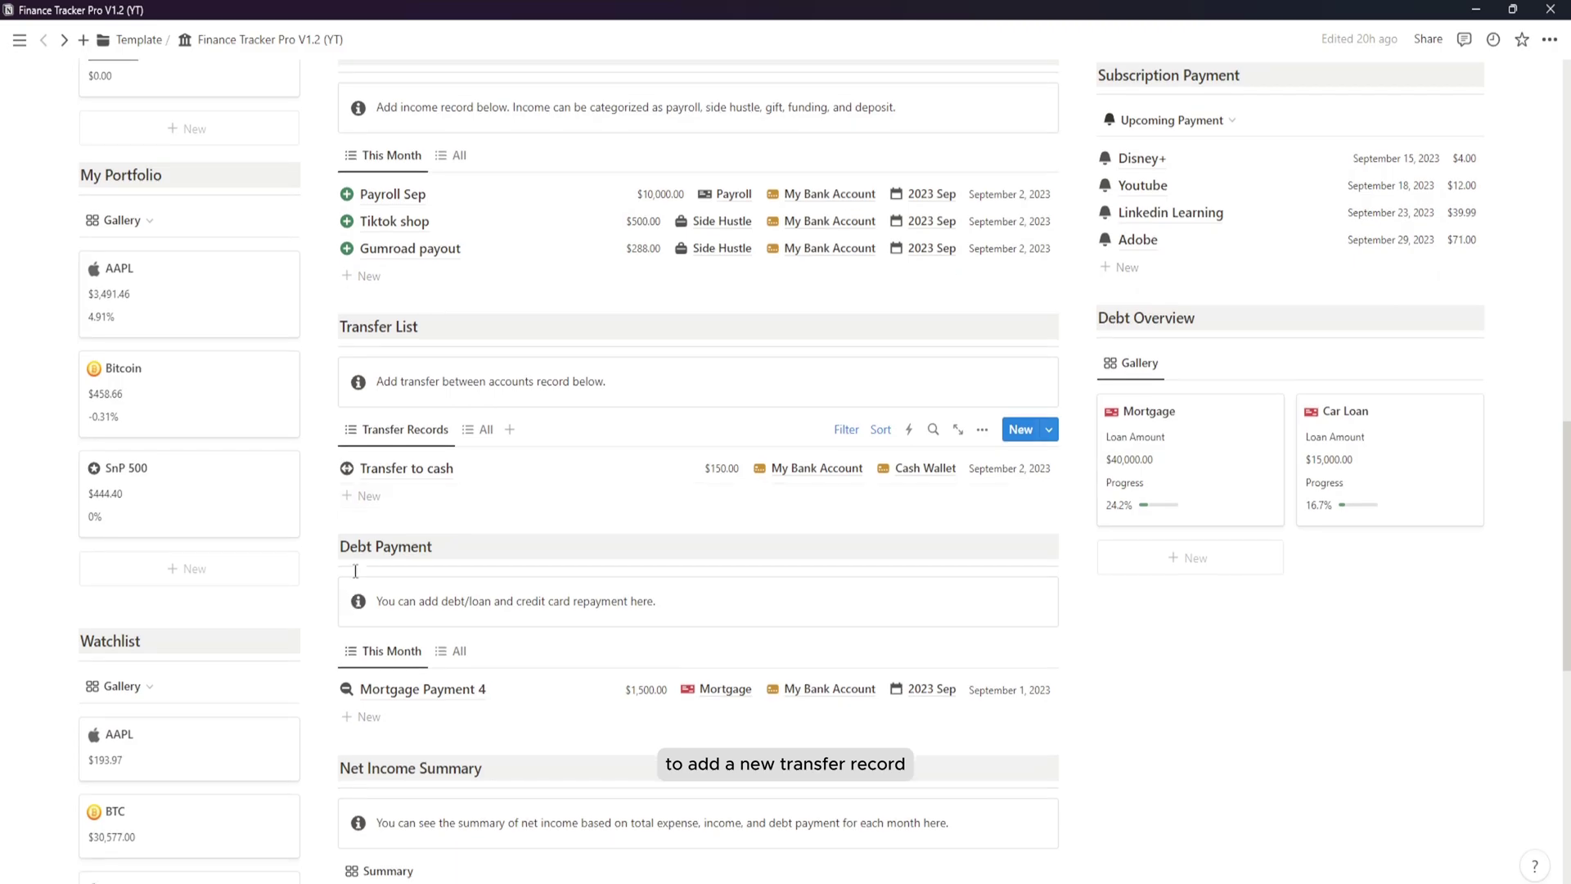
# Add a transfer record named 'Transfer to Bank 2' for $1,000.
pyautogui.click(425, 503)
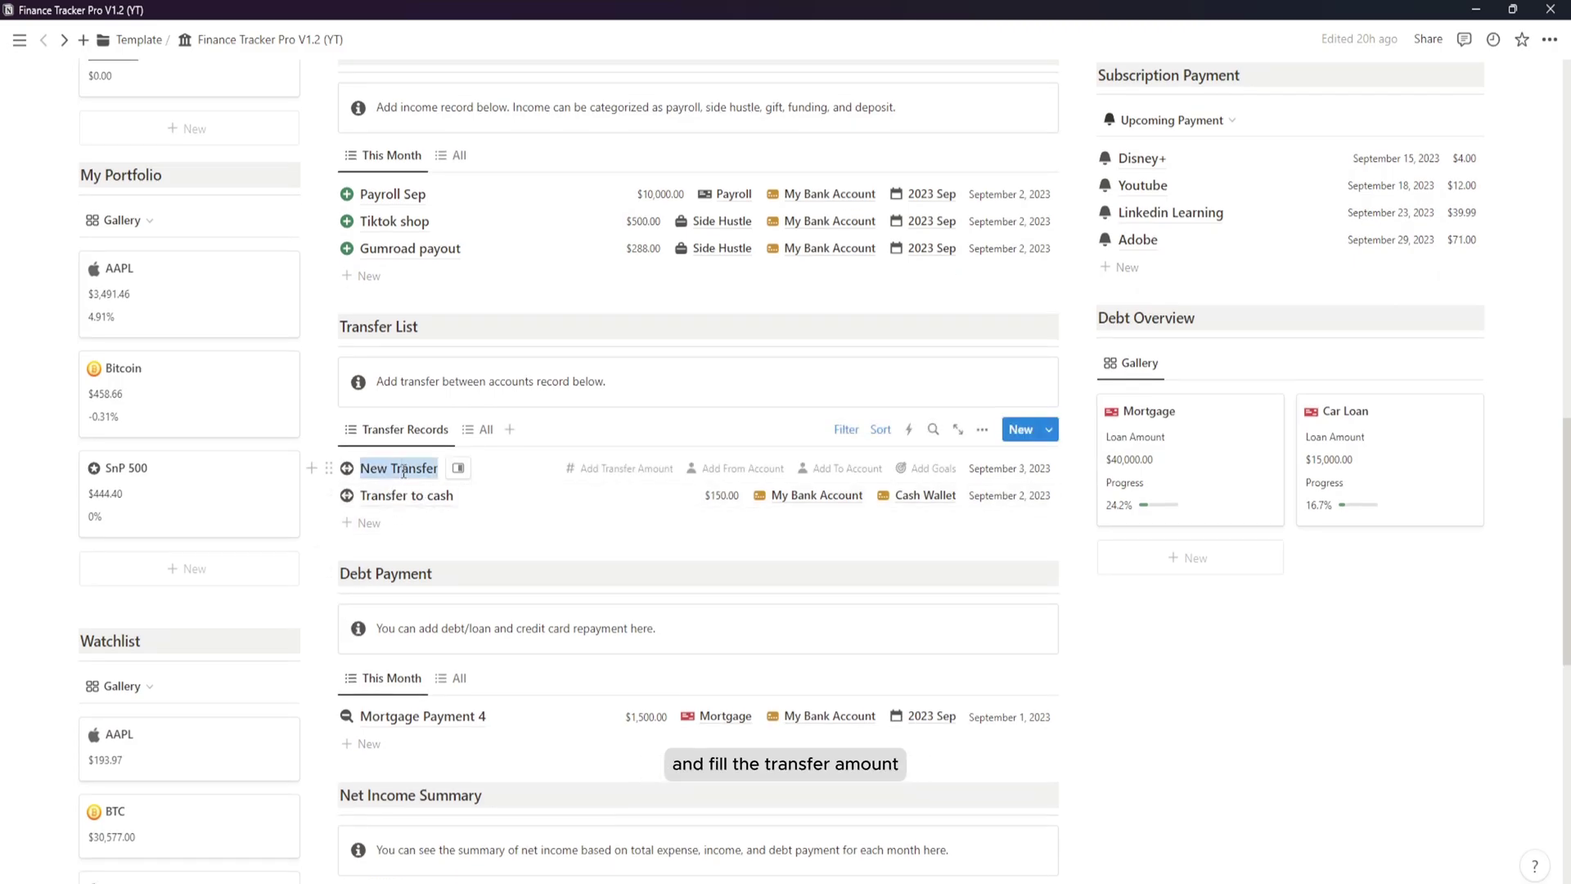
pyautogui.write('Transfer to Bank 2')
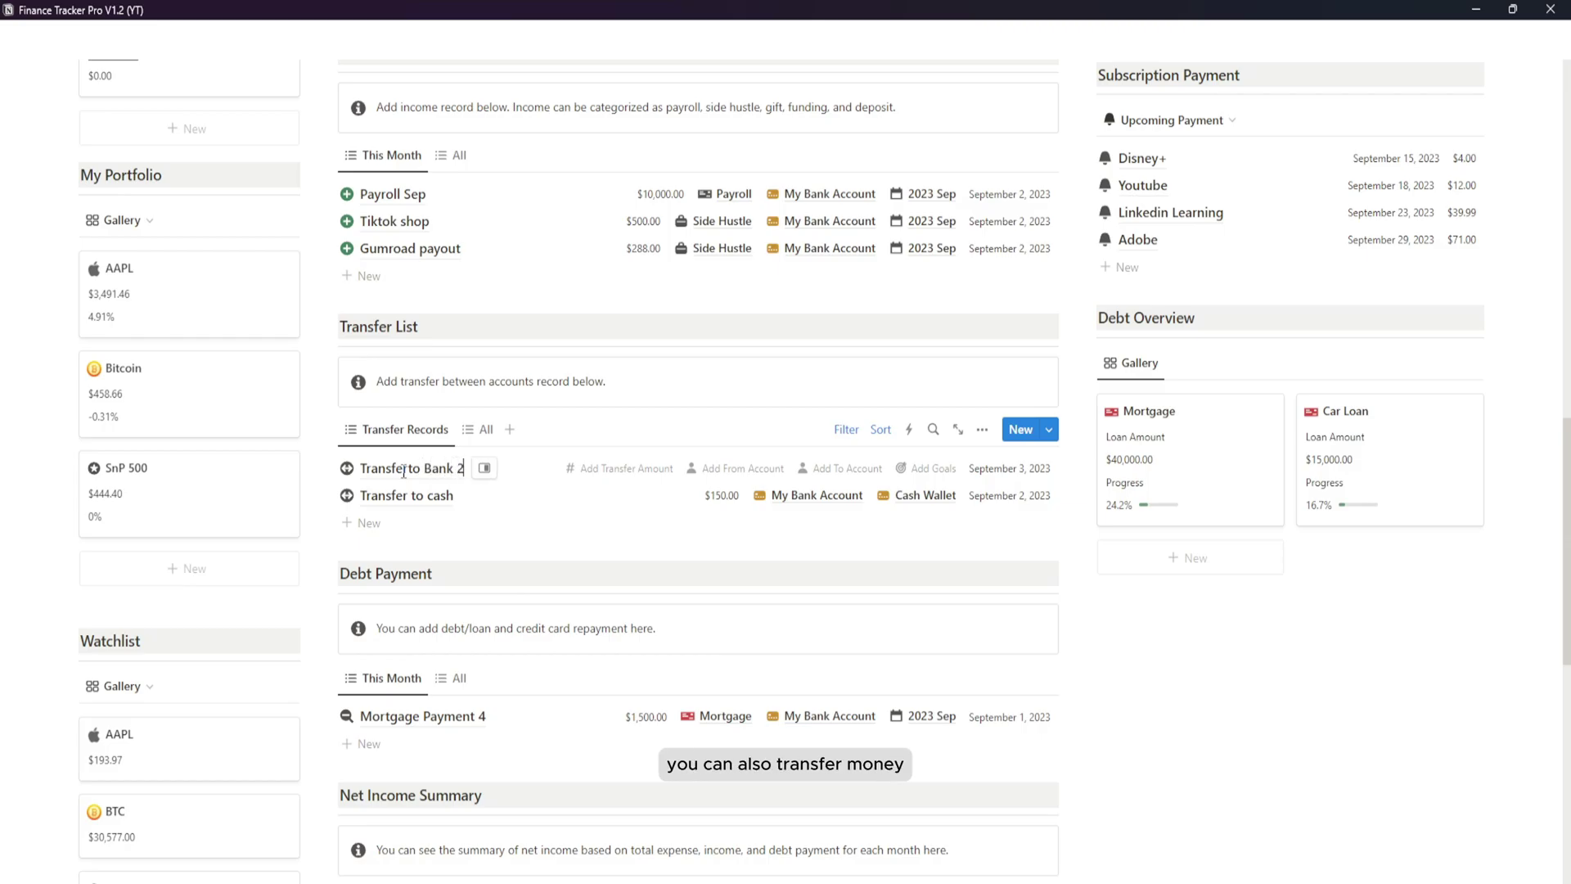
pyautogui.click(602, 468)
pyautogui.write('1000')
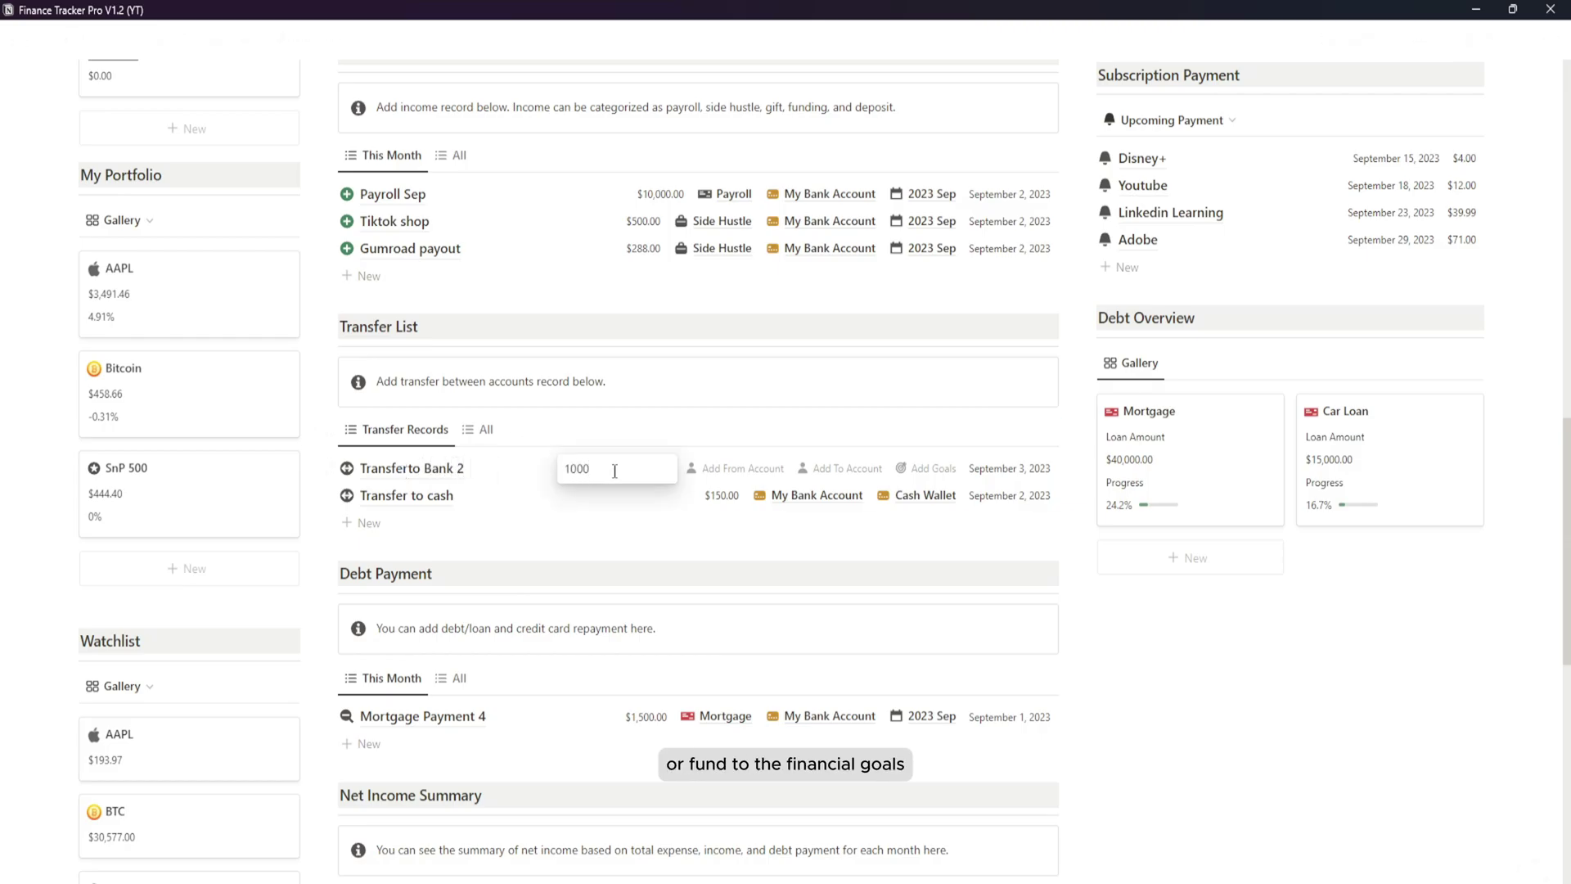
# Send it from My Bank Account to Bank 2, dated September 1, 2023.
pyautogui.click(724, 468)
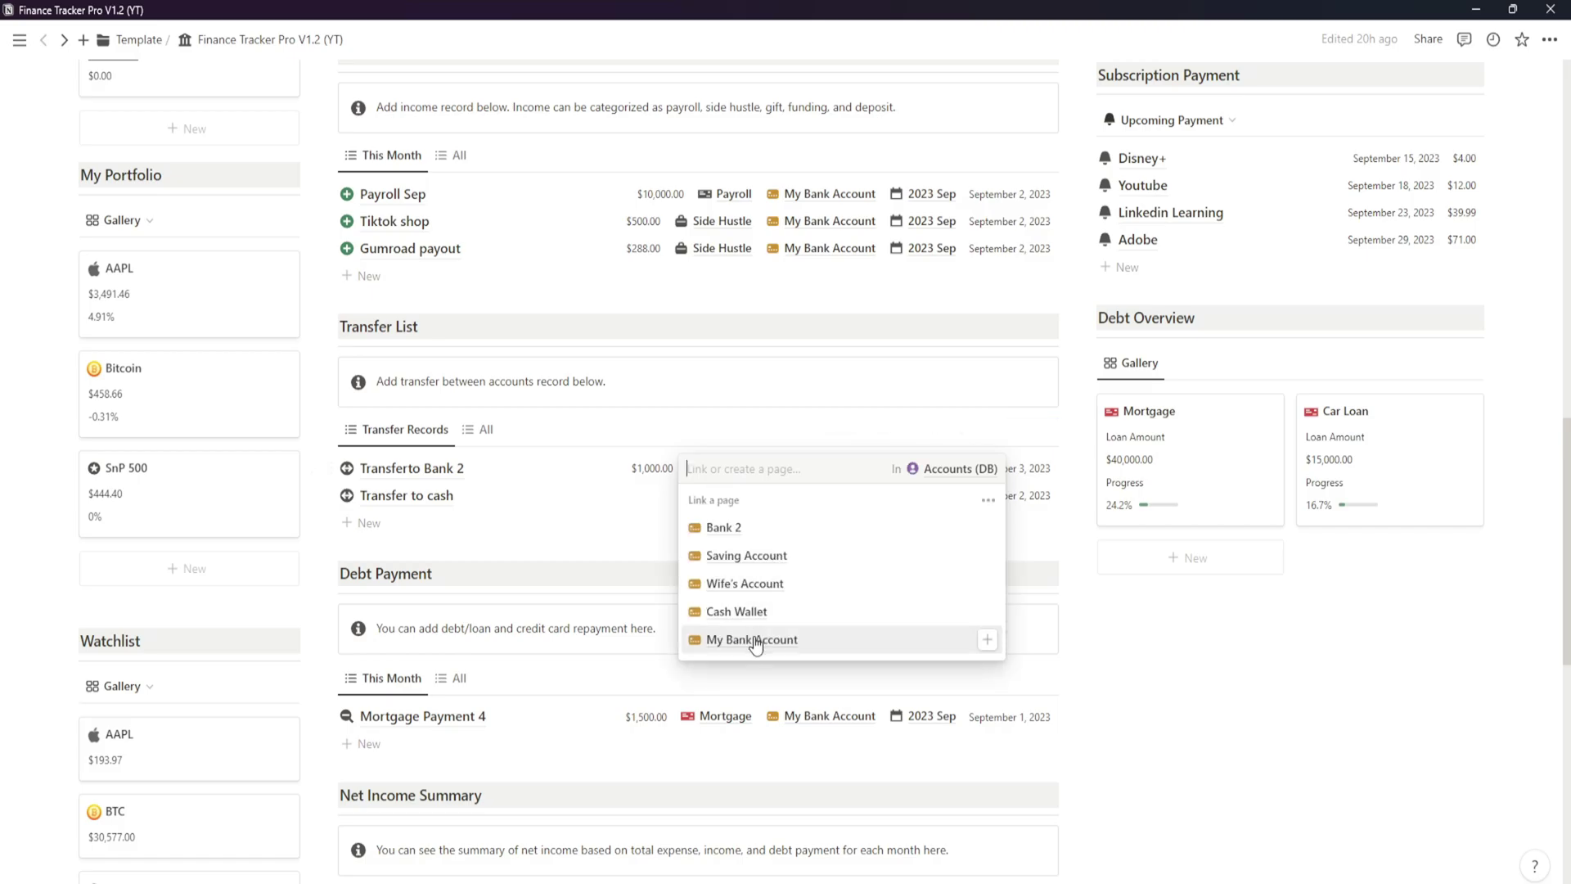
pyautogui.click(753, 640)
pyautogui.click(822, 469)
pyautogui.click(832, 528)
pyautogui.press('Escape')
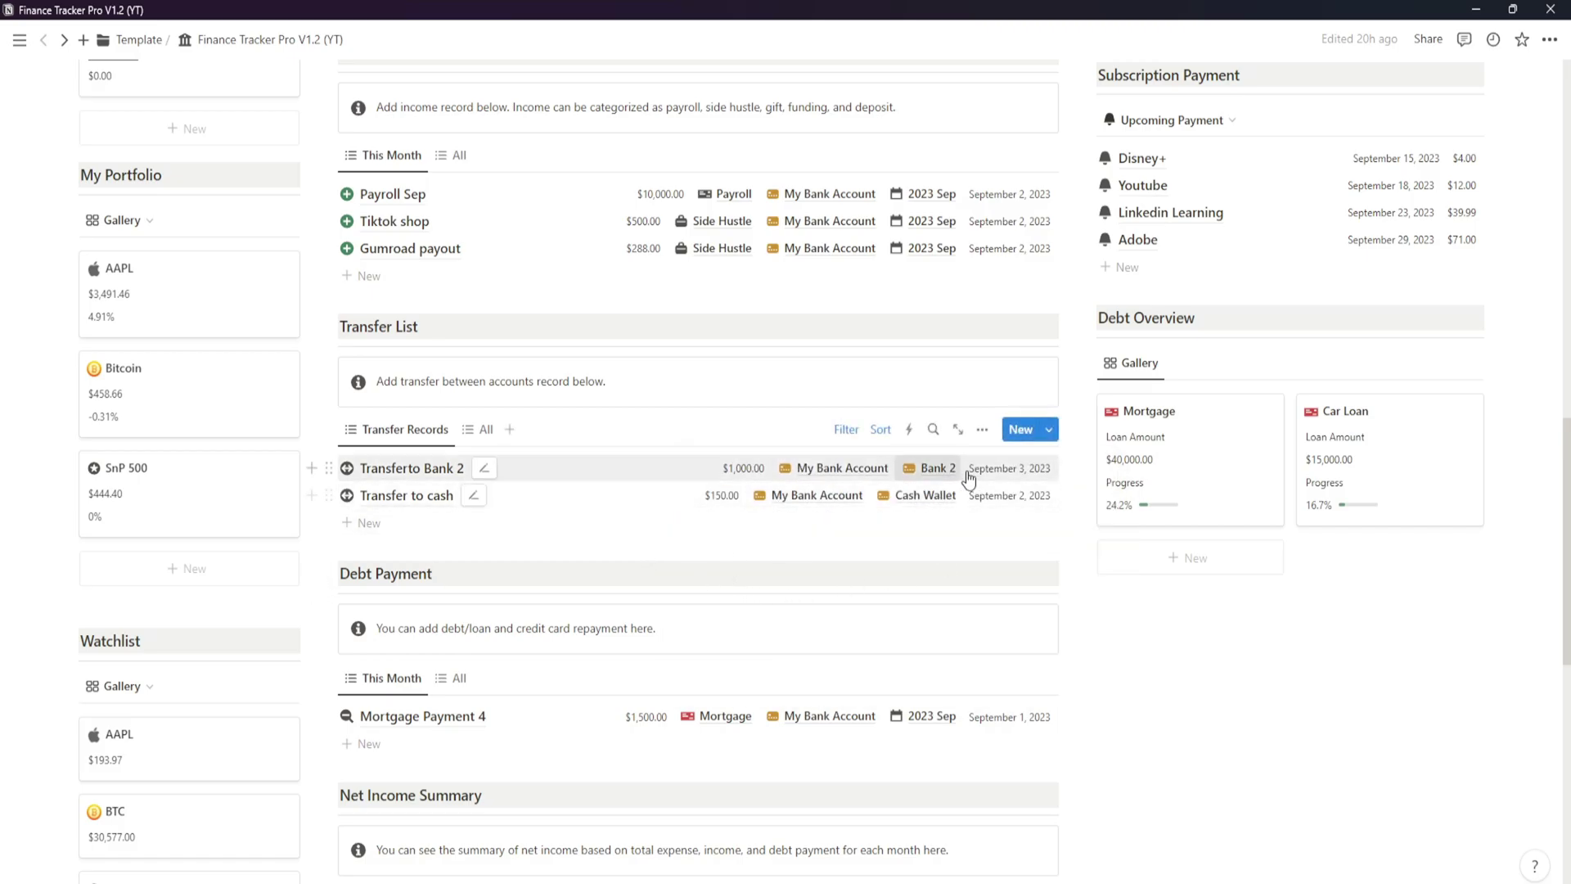
pyautogui.click(1013, 470)
pyautogui.click(1124, 526)
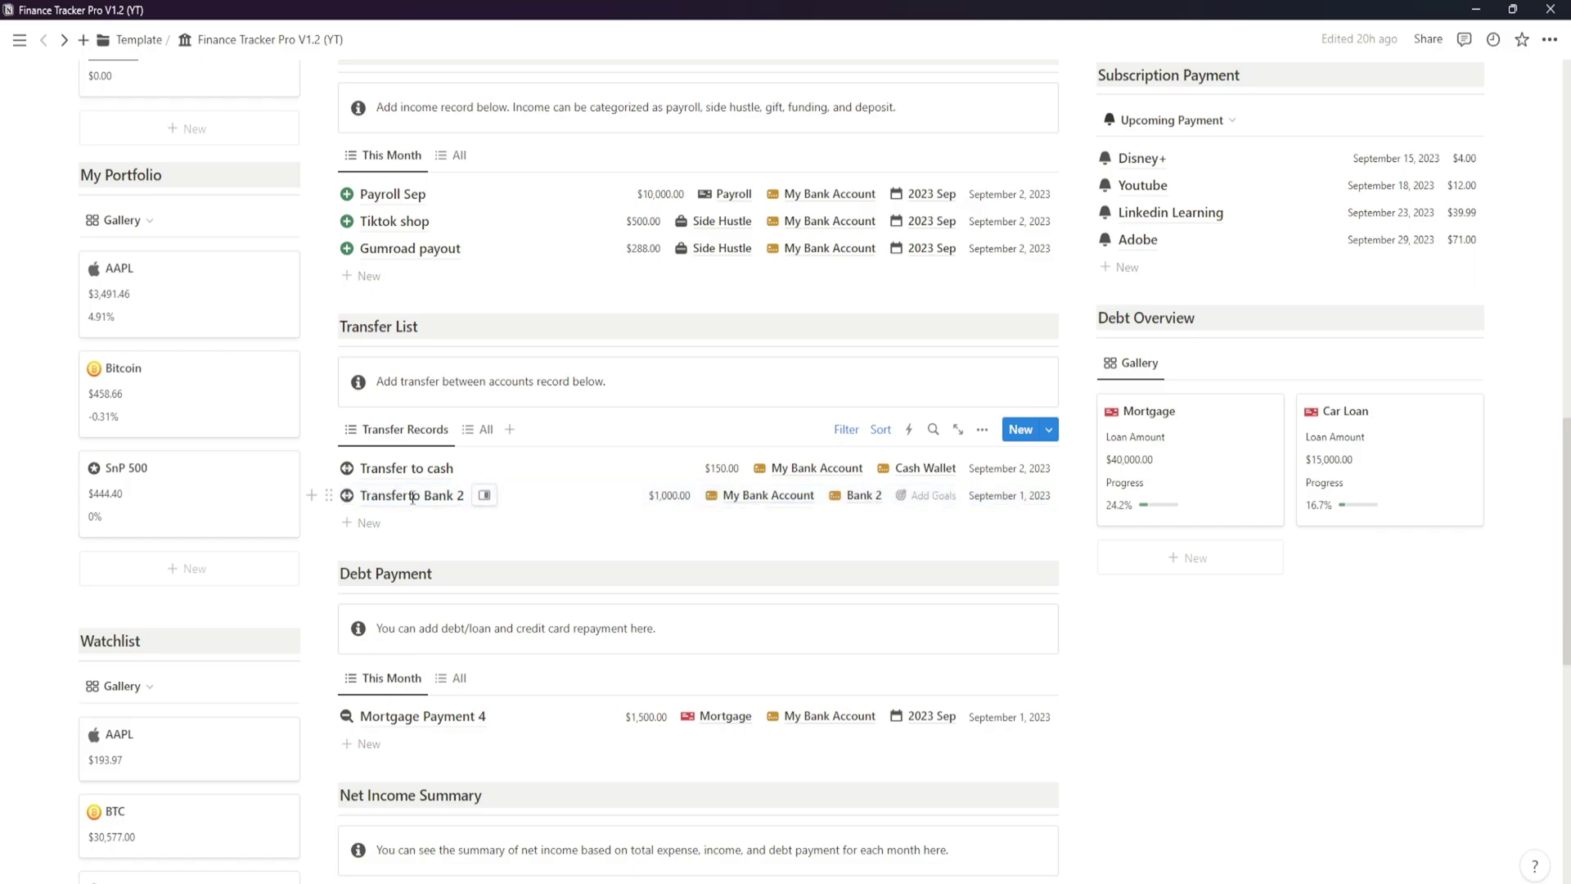
# Add another transfer record titled 'Transfer to emergency fund'.
pyautogui.click(456, 527)
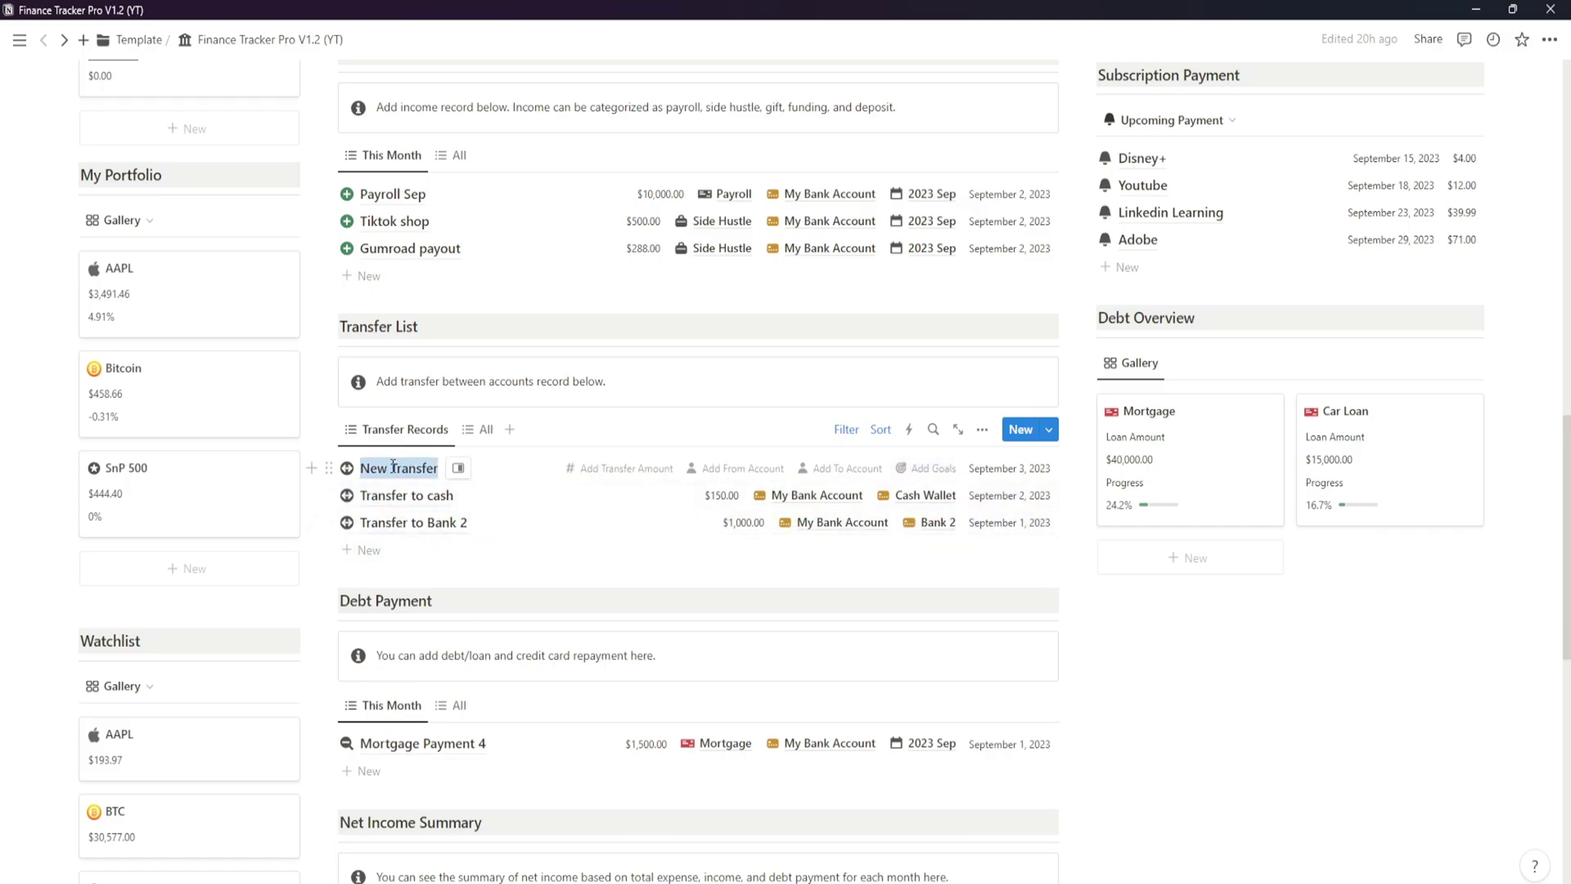
pyautogui.write('T')
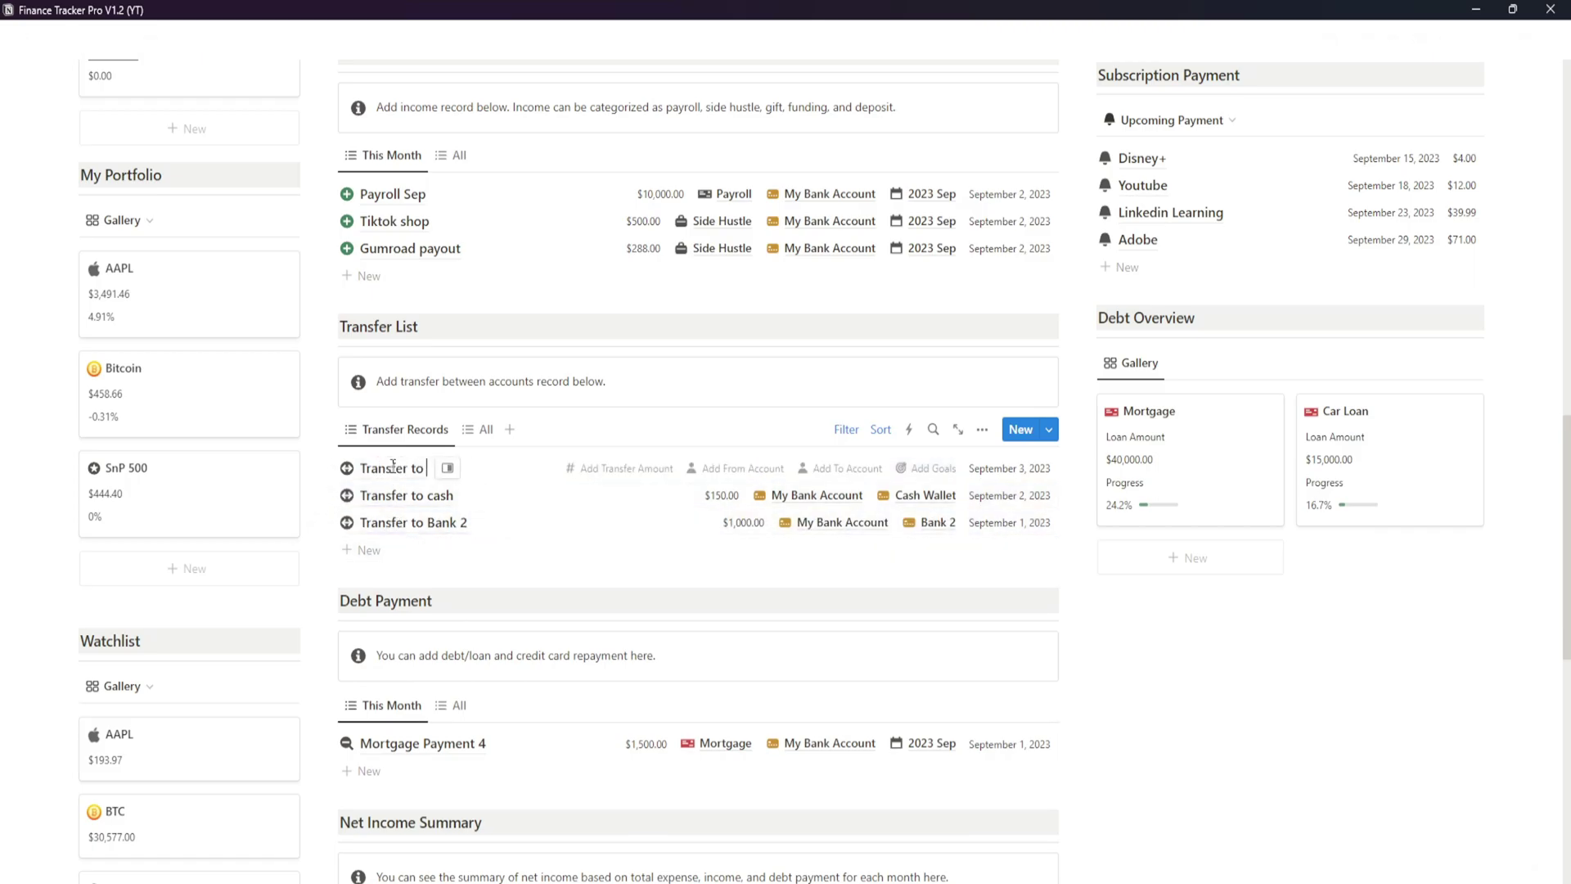
pyautogui.scroll(12, 393, 465)
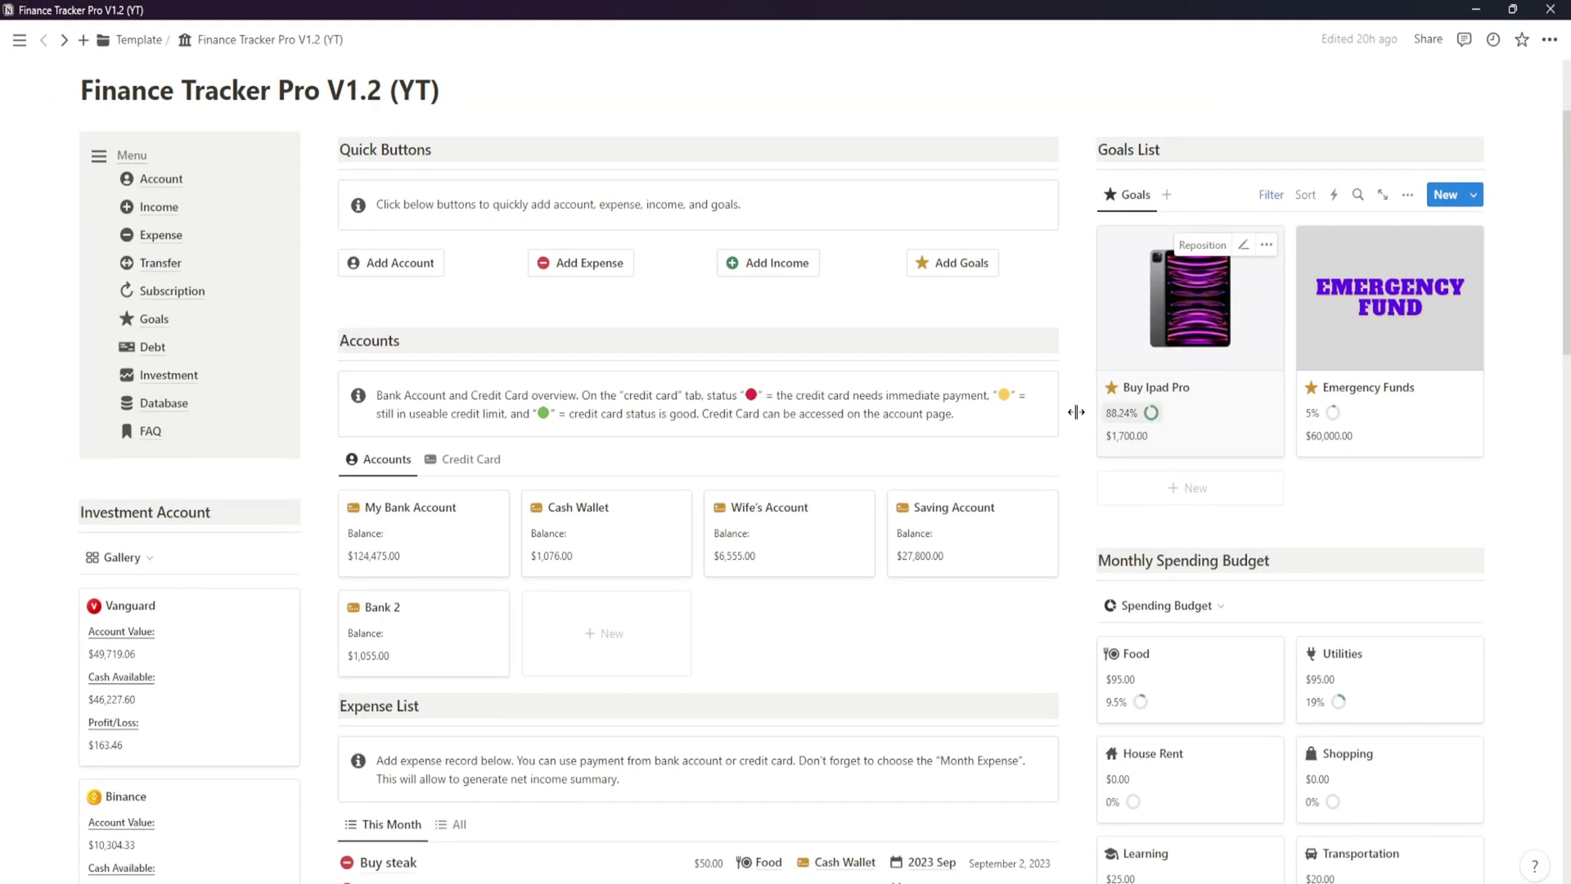
pyautogui.scroll(-2, 696, 595)
pyautogui.scroll(-9, 697, 595)
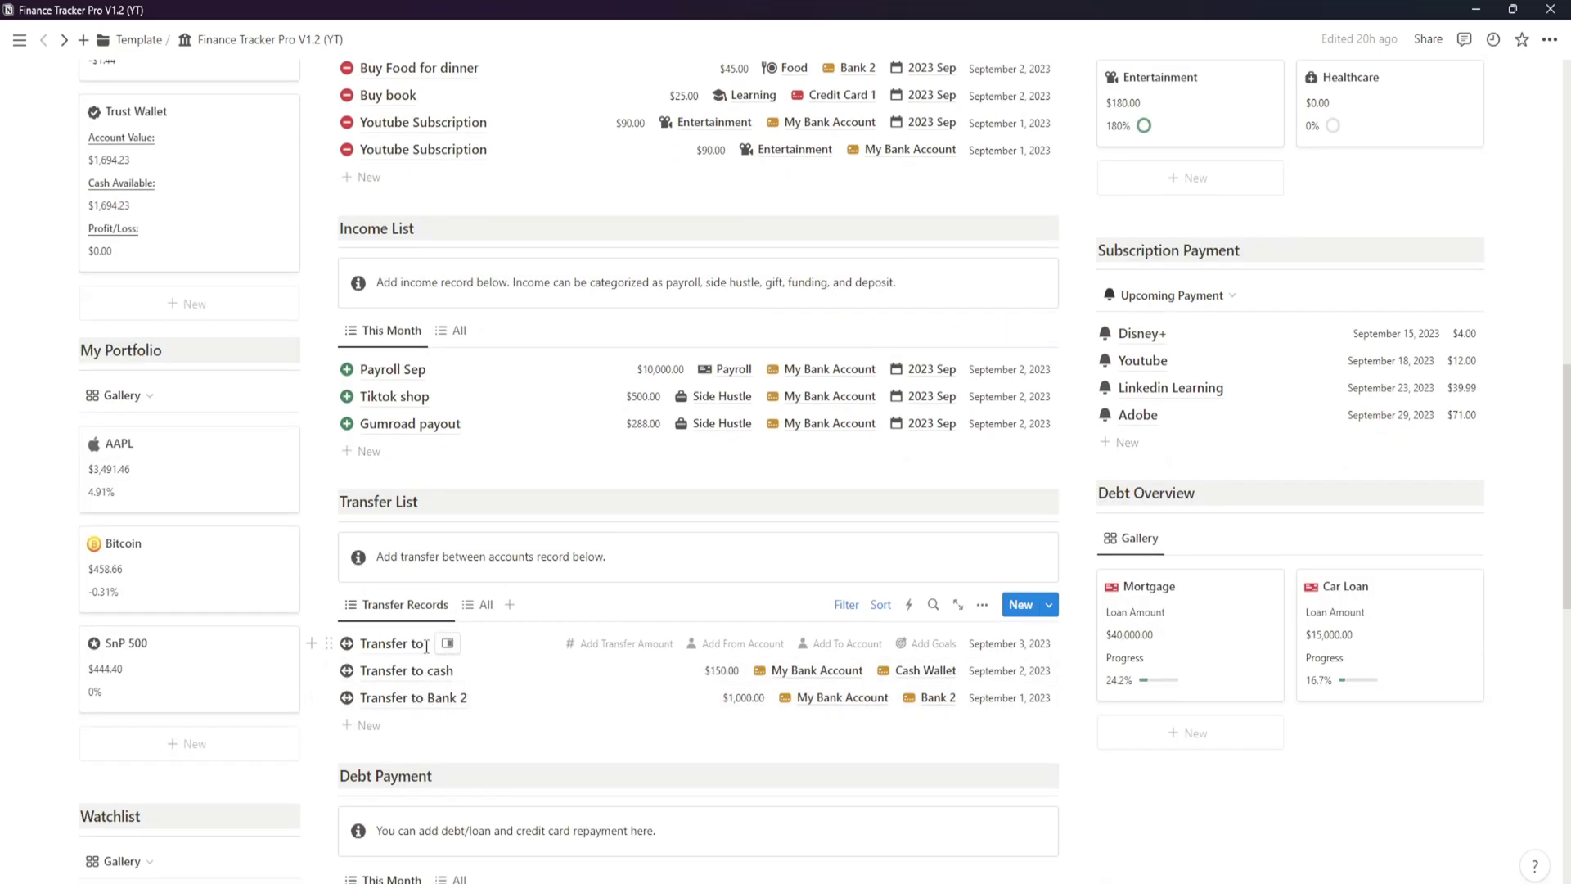
pyautogui.write('mergency fun')
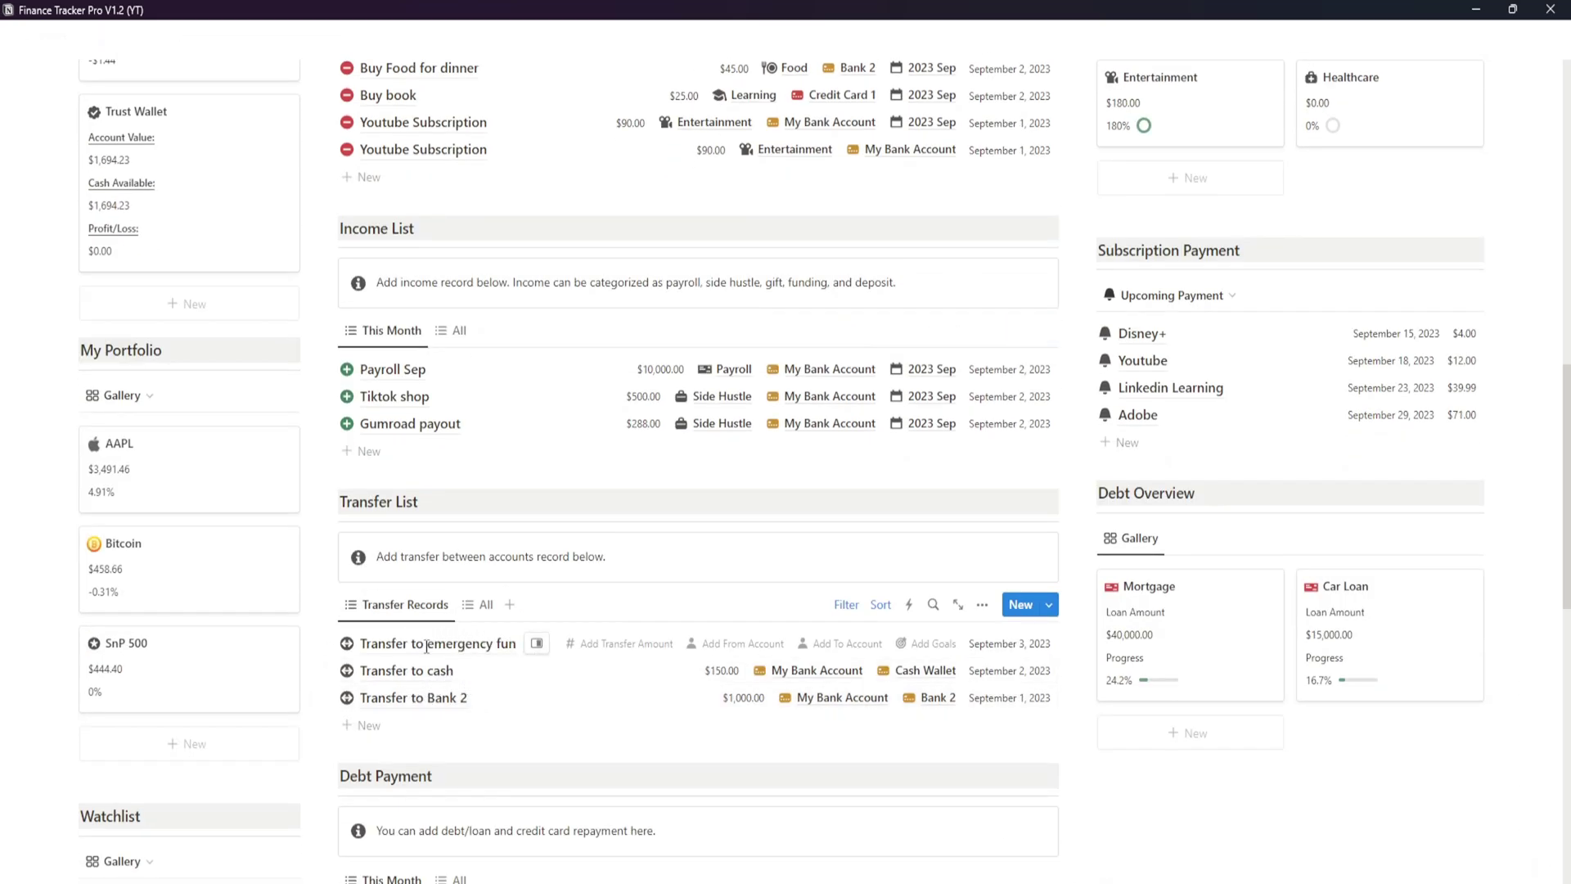
pyautogui.write('f')
pyautogui.press('BackSpace')
pyautogui.write('d')
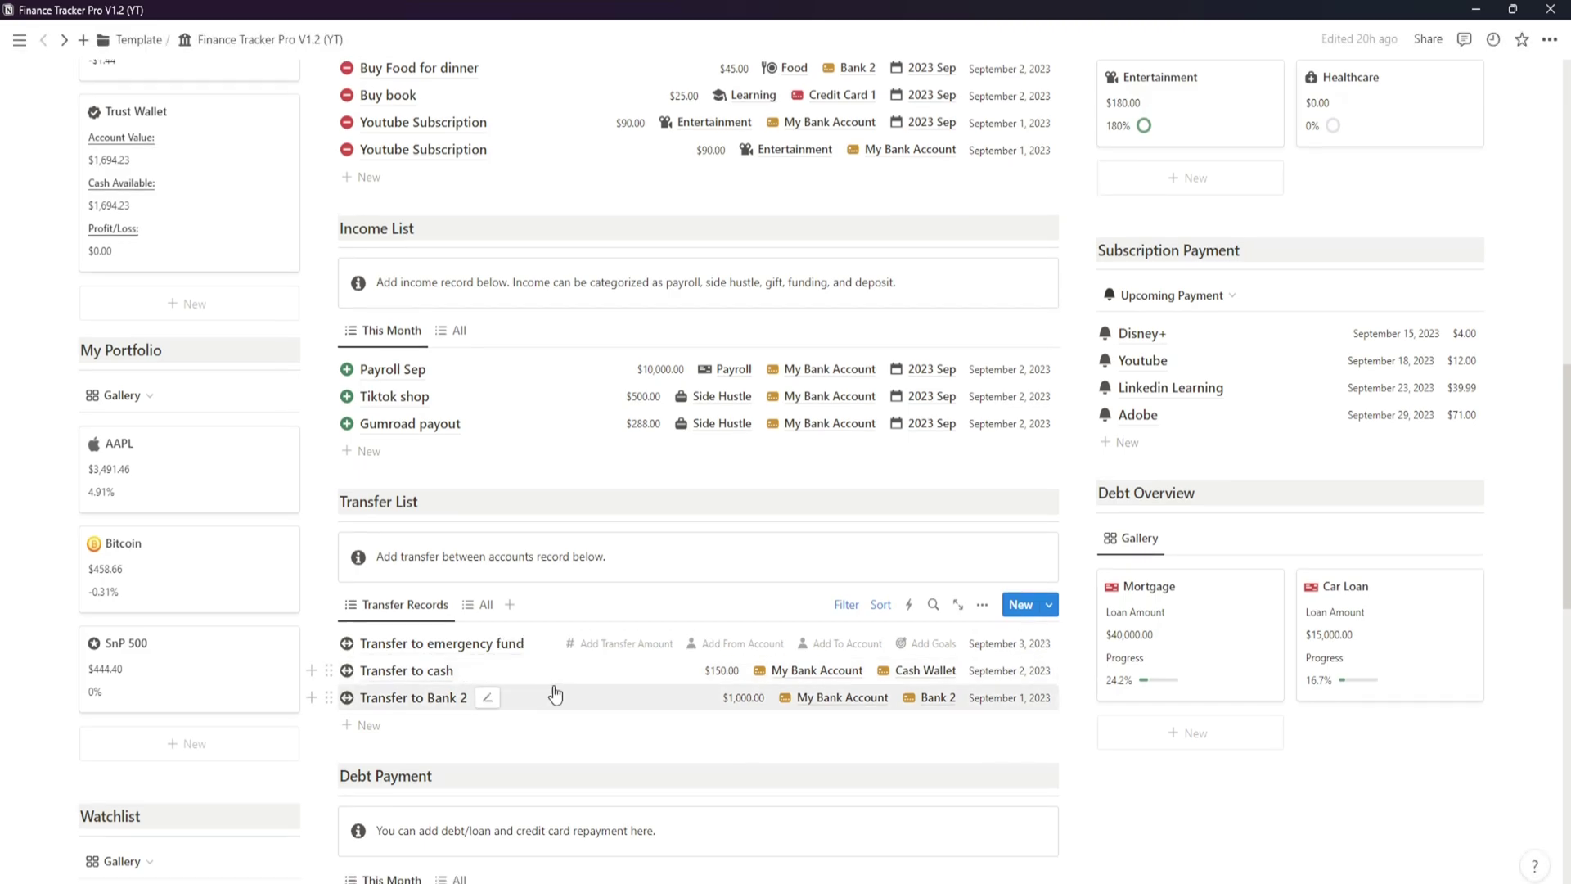
# Enter $700 from My Bank Account, directed toward the Emergency Funds goal.
pyautogui.click(649, 655)
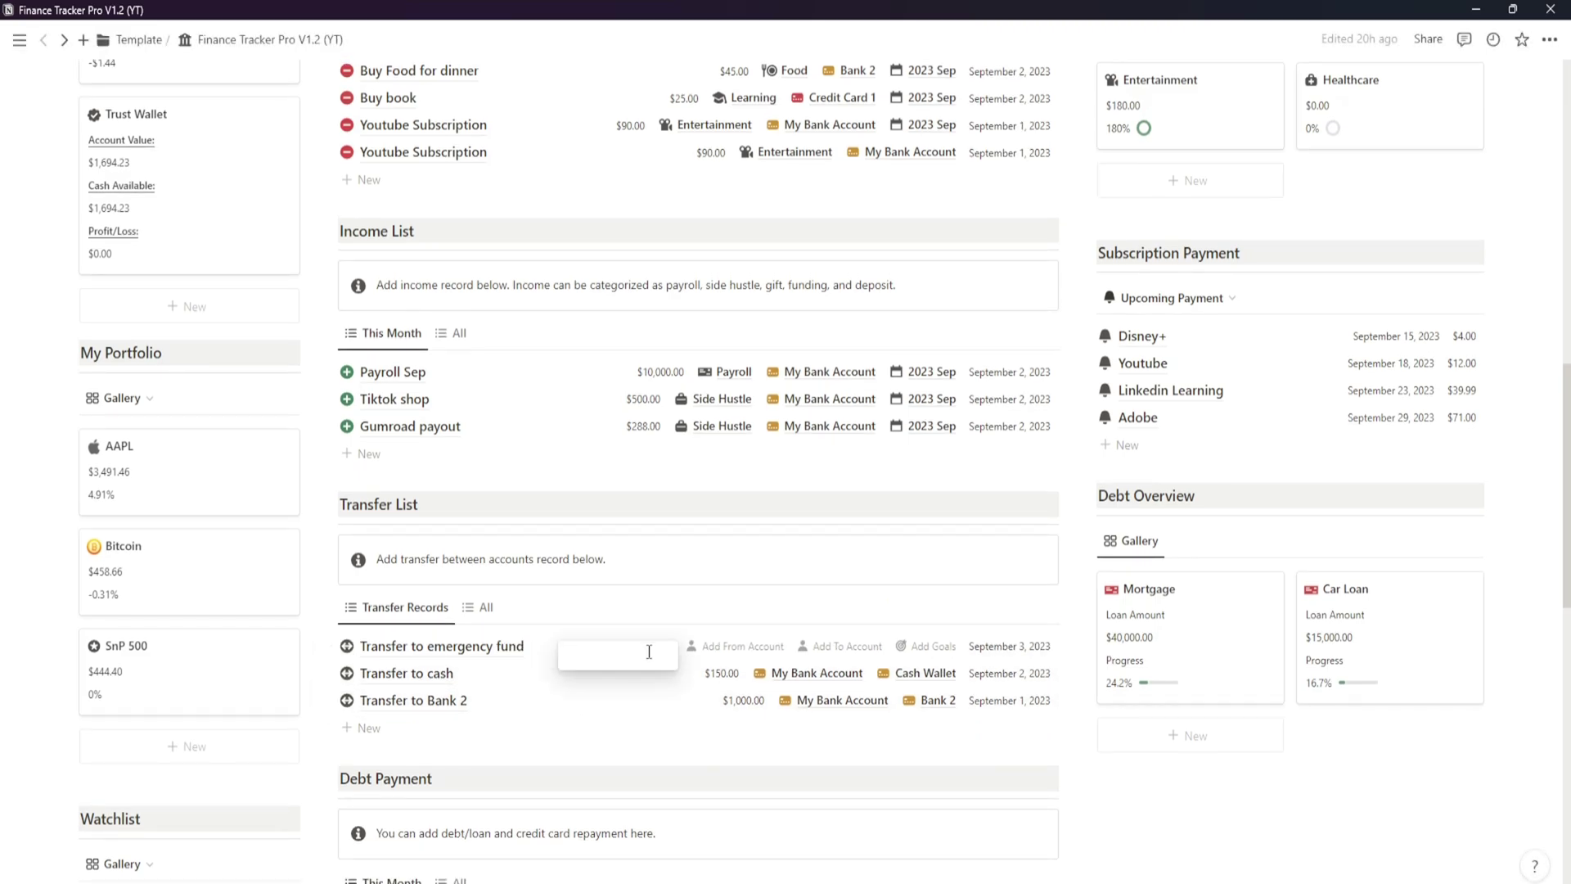
pyautogui.write('700')
pyautogui.click(733, 647)
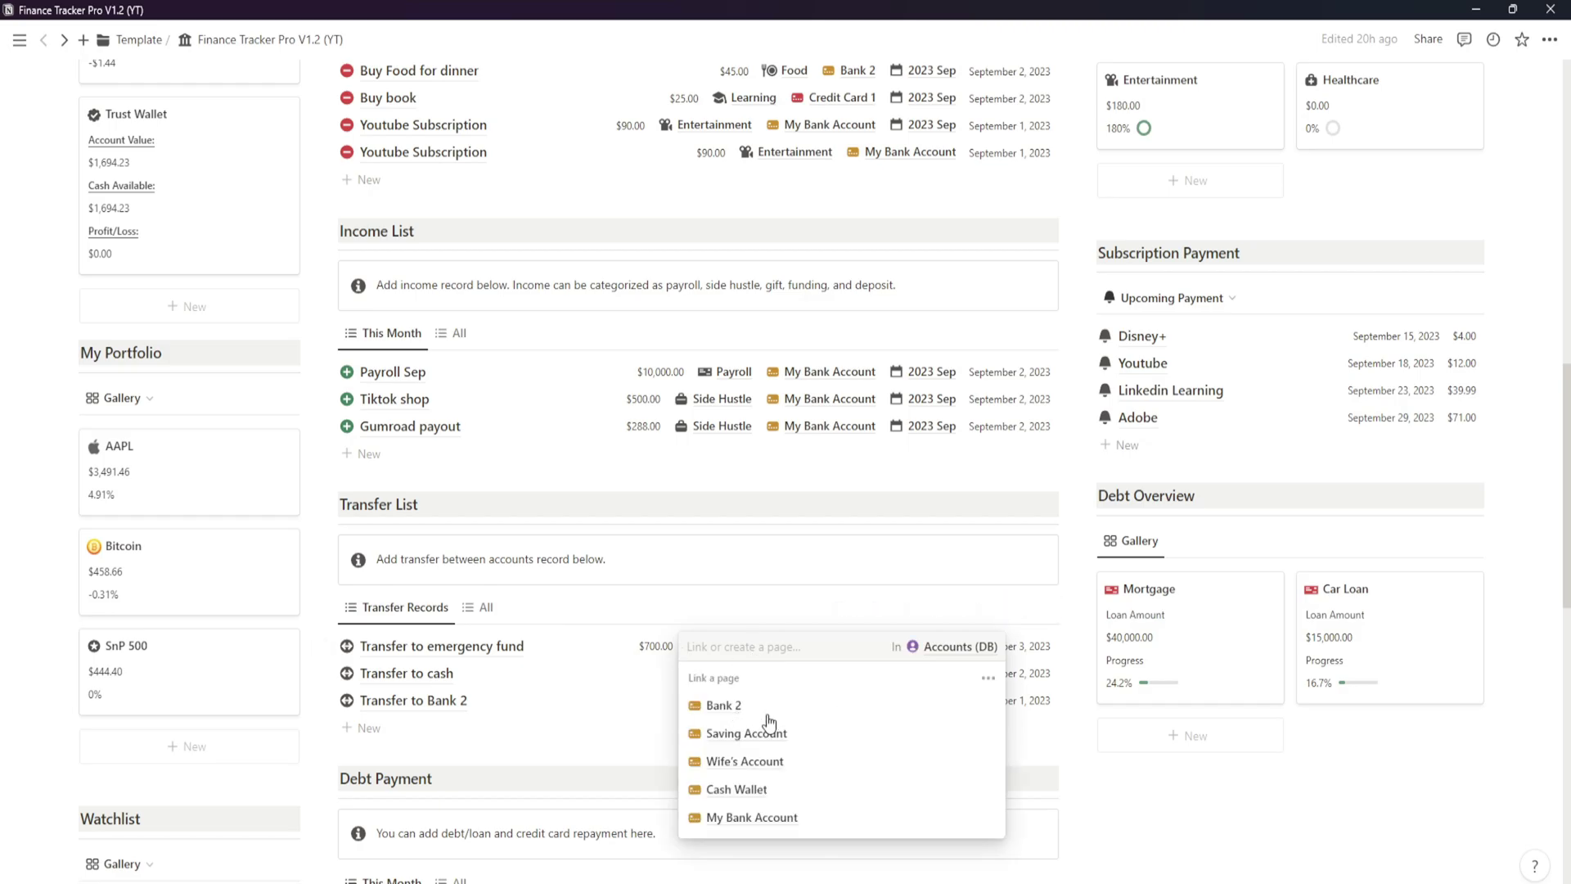
pyautogui.click(640, 756)
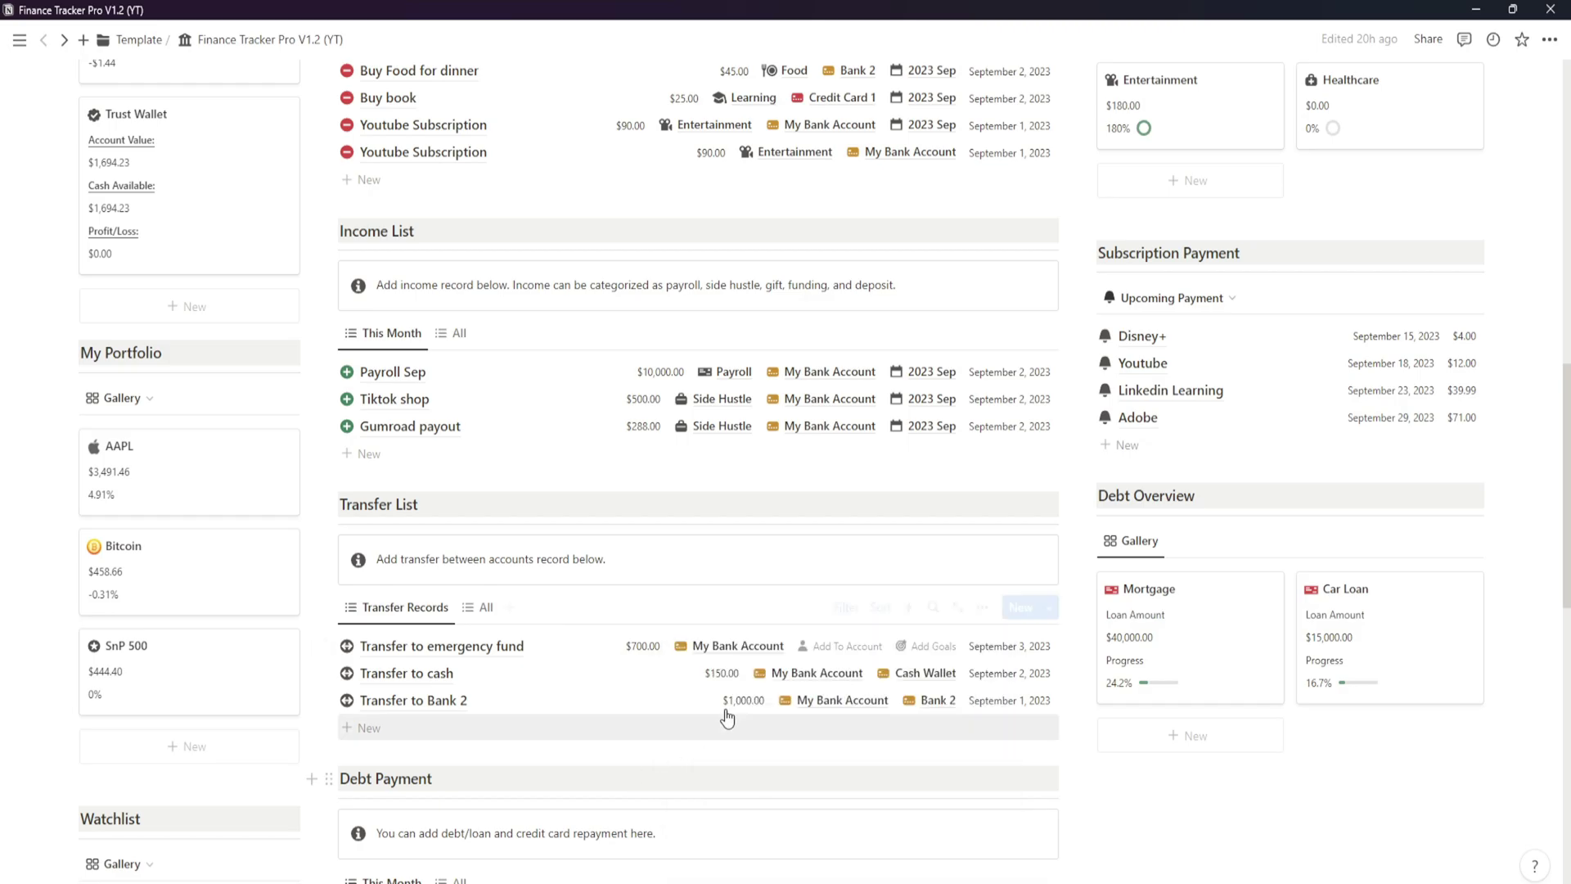
pyautogui.click(945, 652)
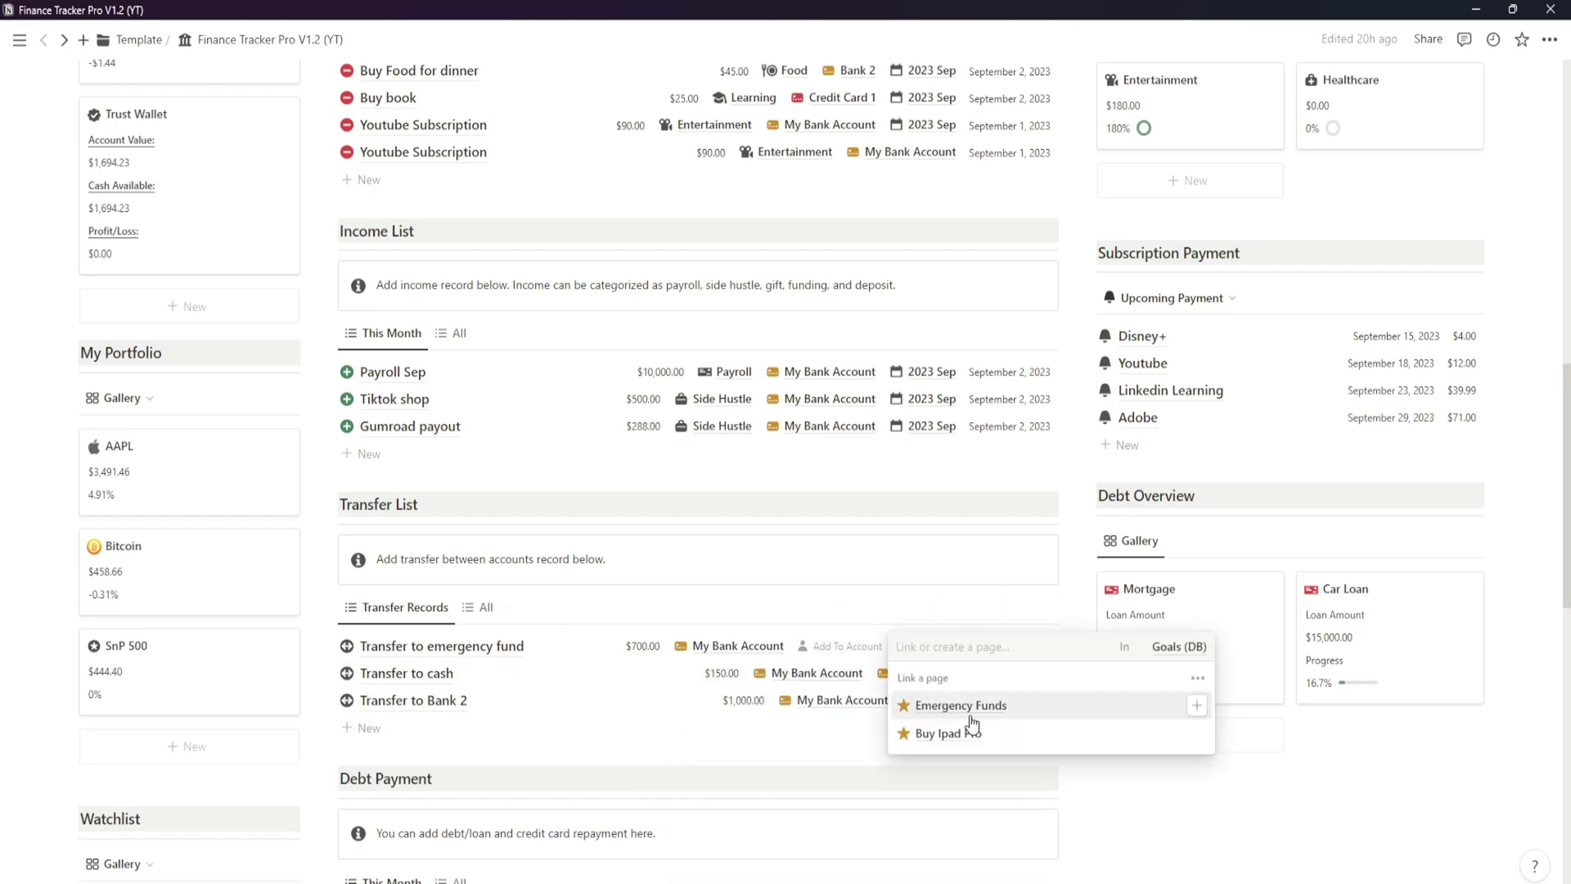
pyautogui.click(950, 702)
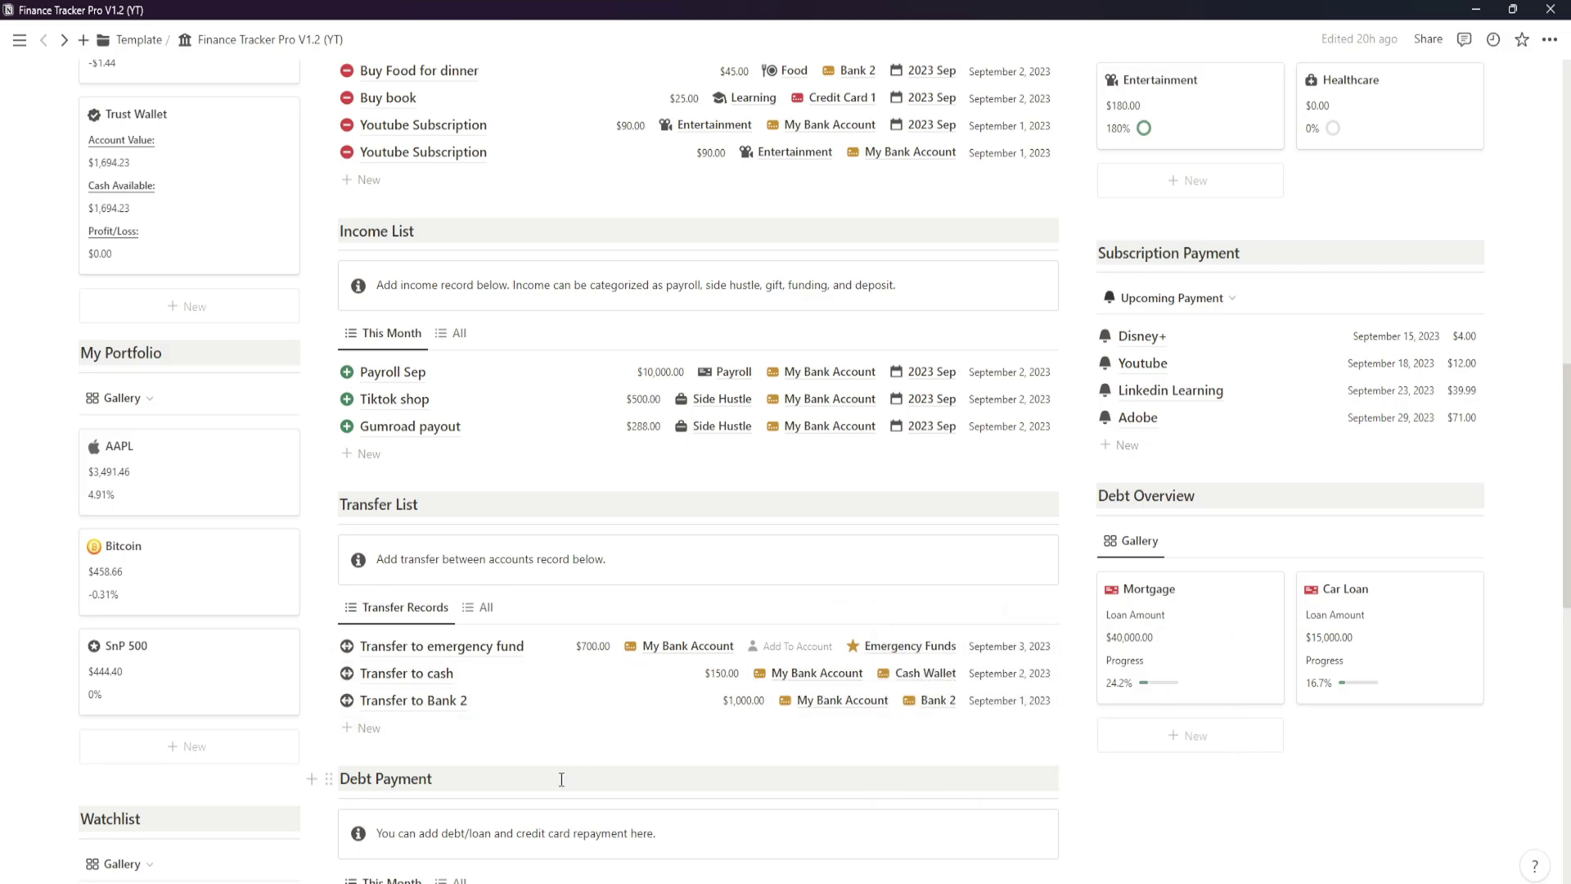
pyautogui.scroll(3, 1019, 743)
pyautogui.scroll(8, 1403, 474)
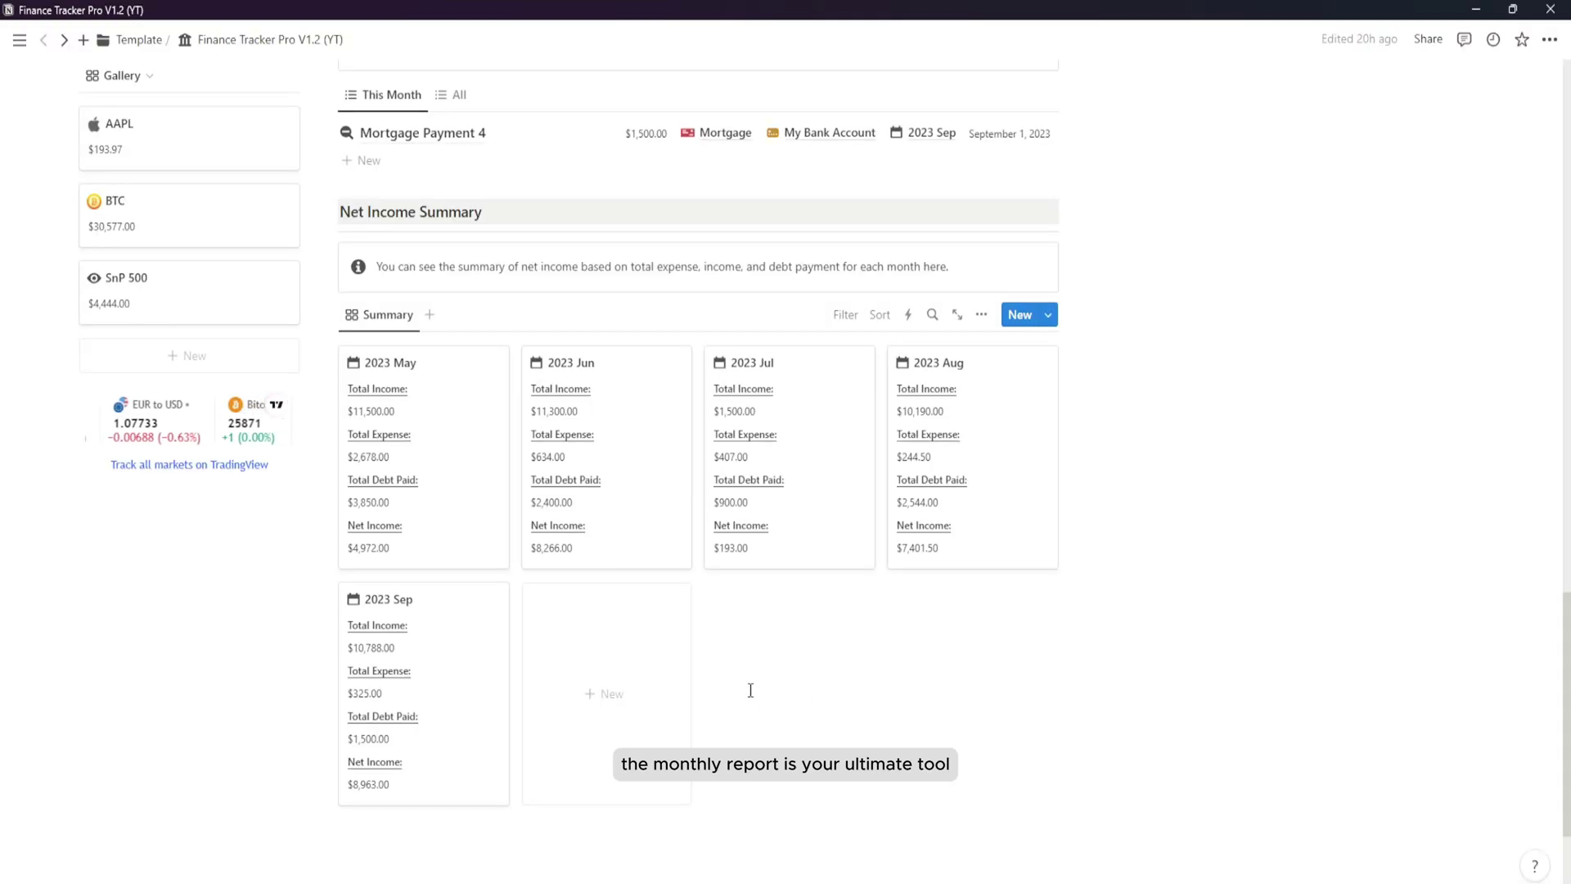
pyautogui.scroll(-2, 750, 690)
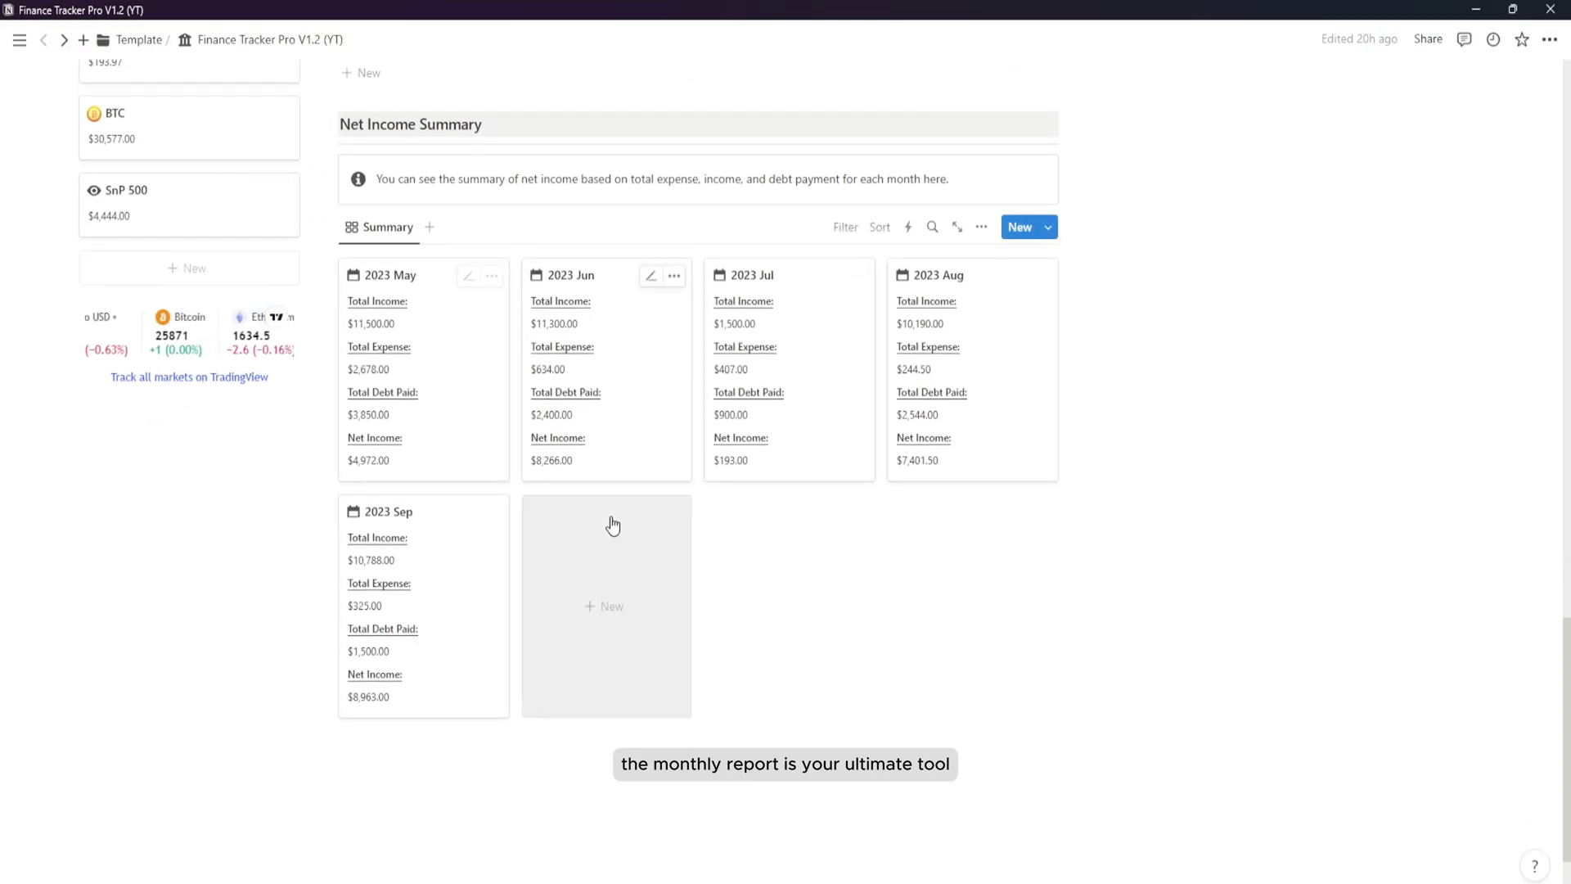
pyautogui.click(1012, 376)
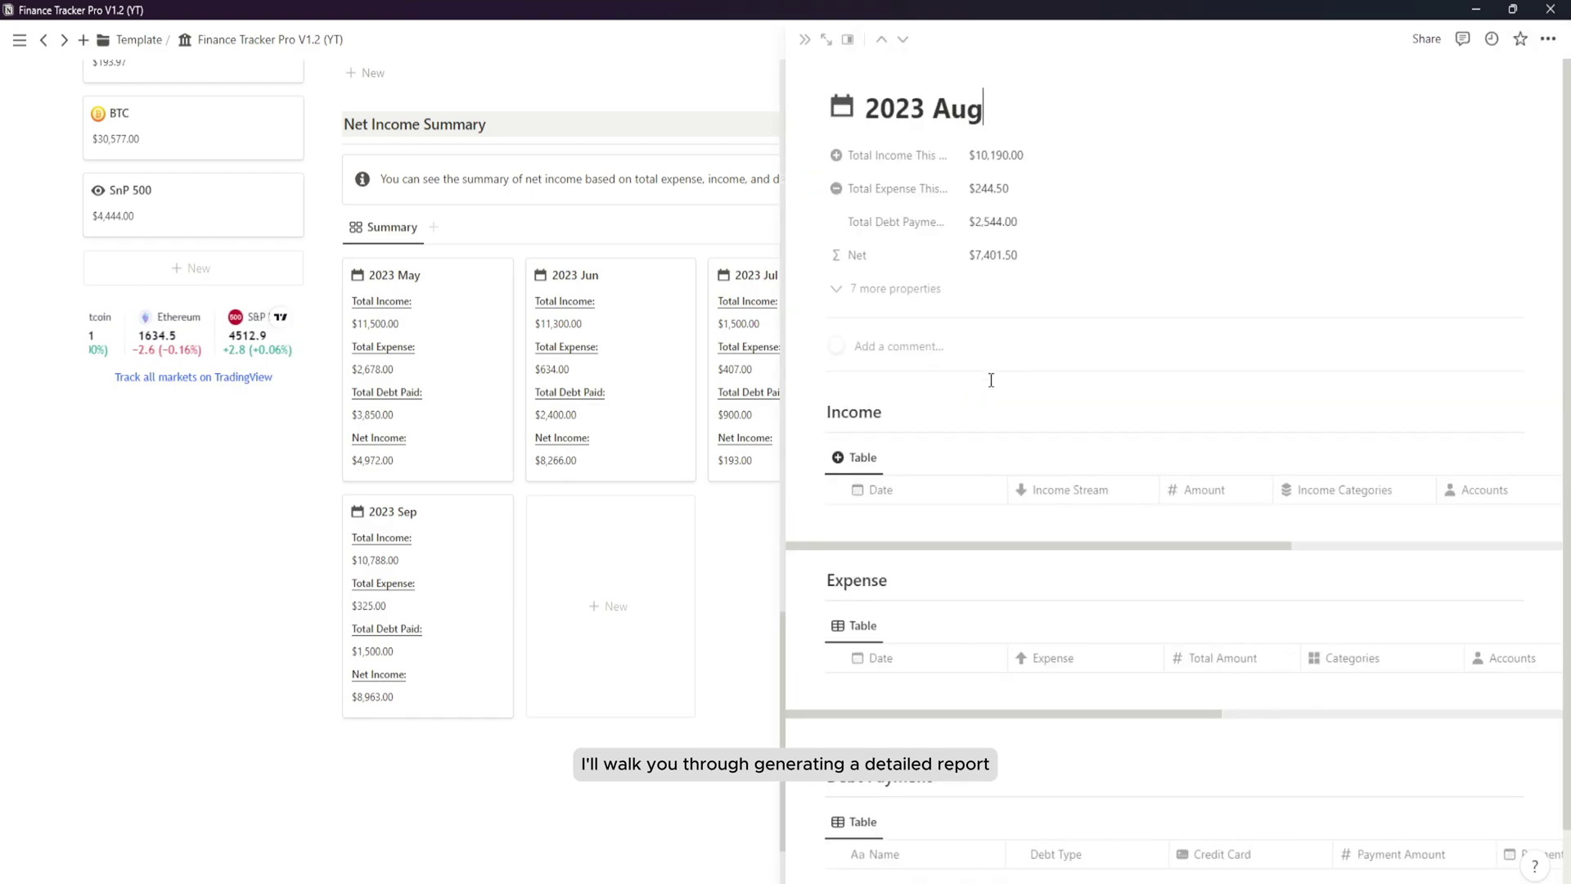
pyautogui.scroll(-6, 999, 519)
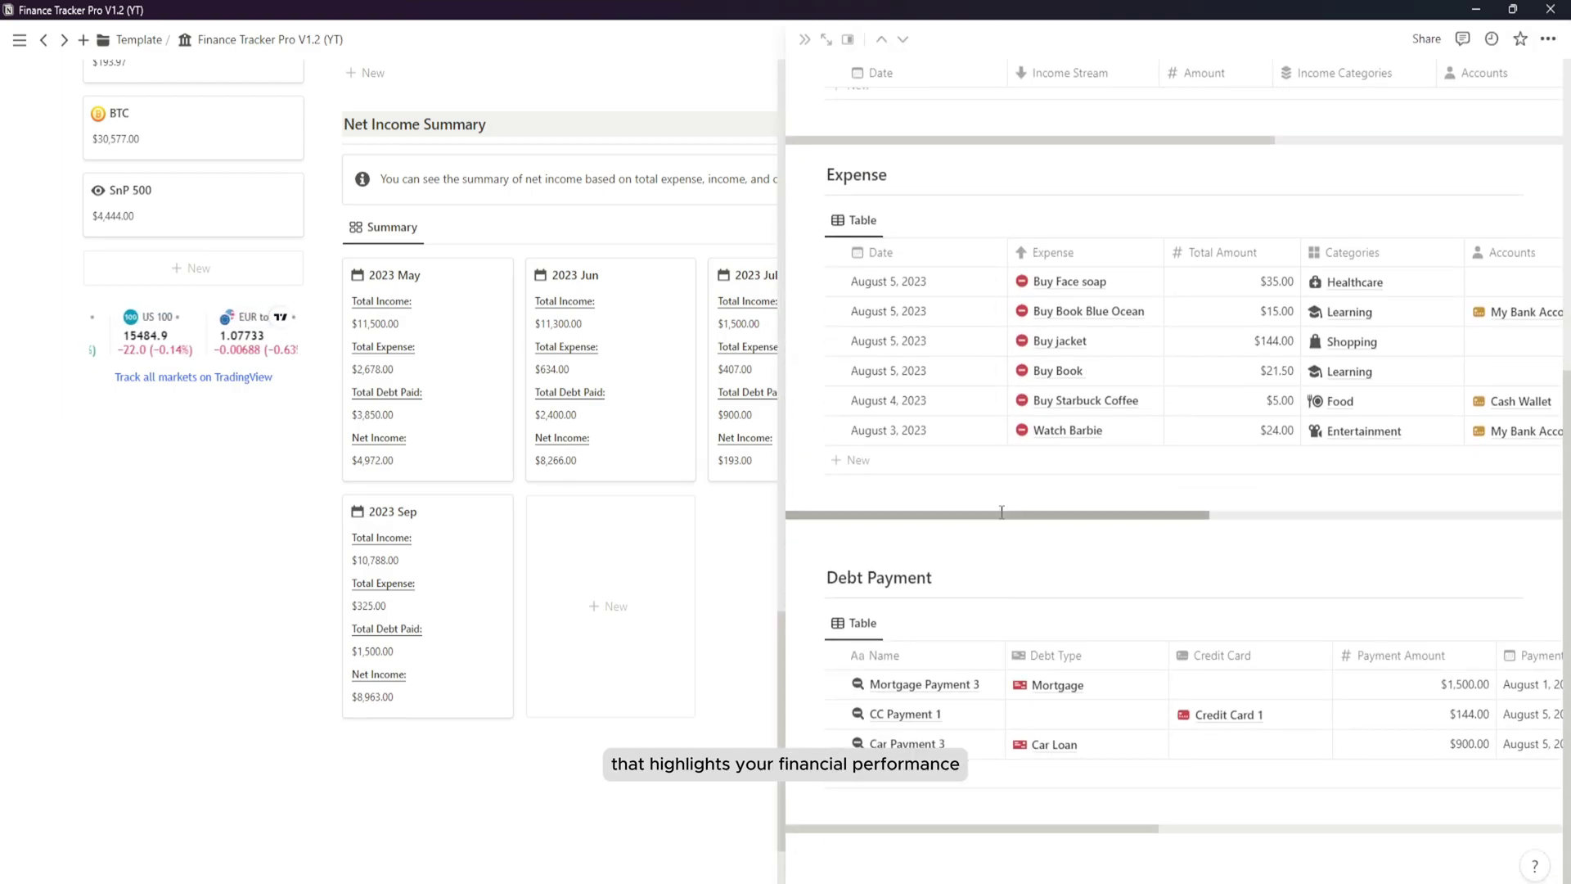
pyautogui.scroll(5, 1001, 521)
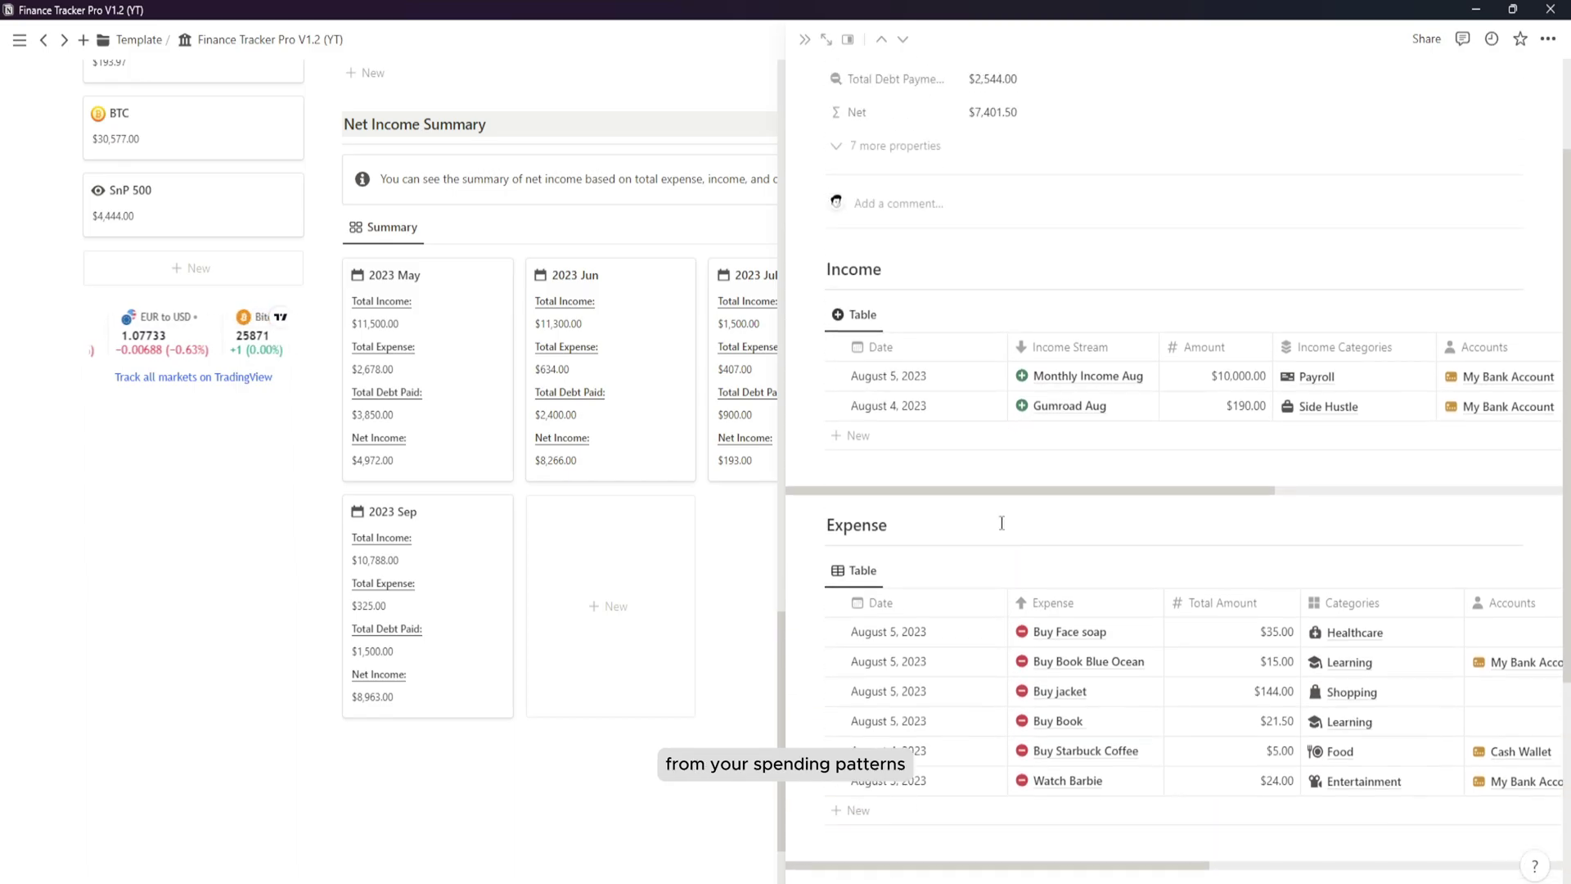
pyautogui.scroll(-4, 999, 519)
pyautogui.scroll(6, 999, 519)
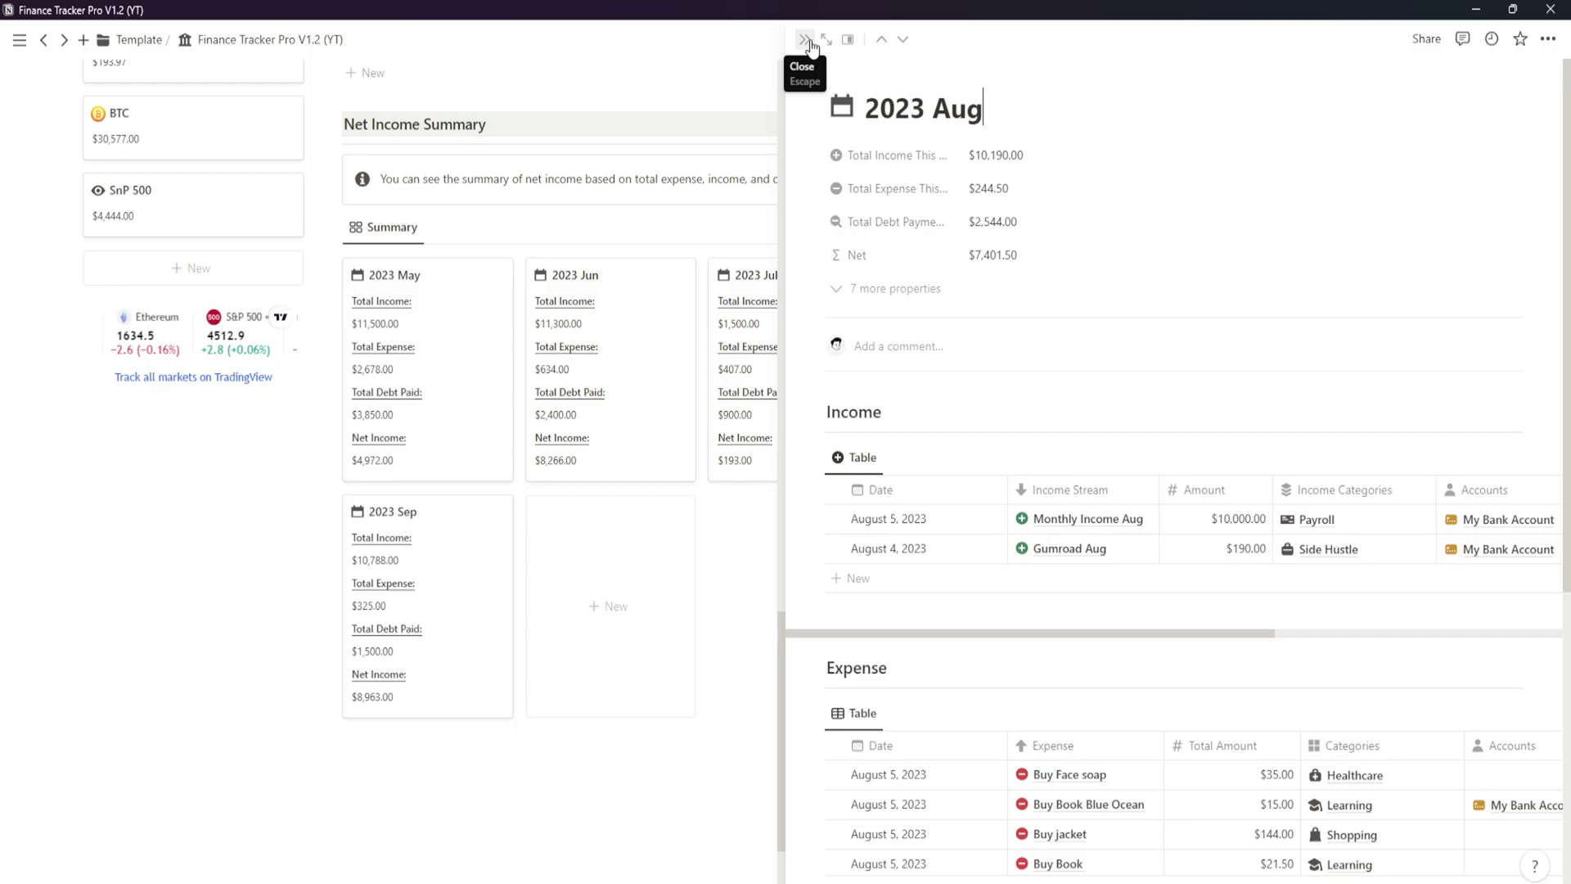
pyautogui.press('Escape')
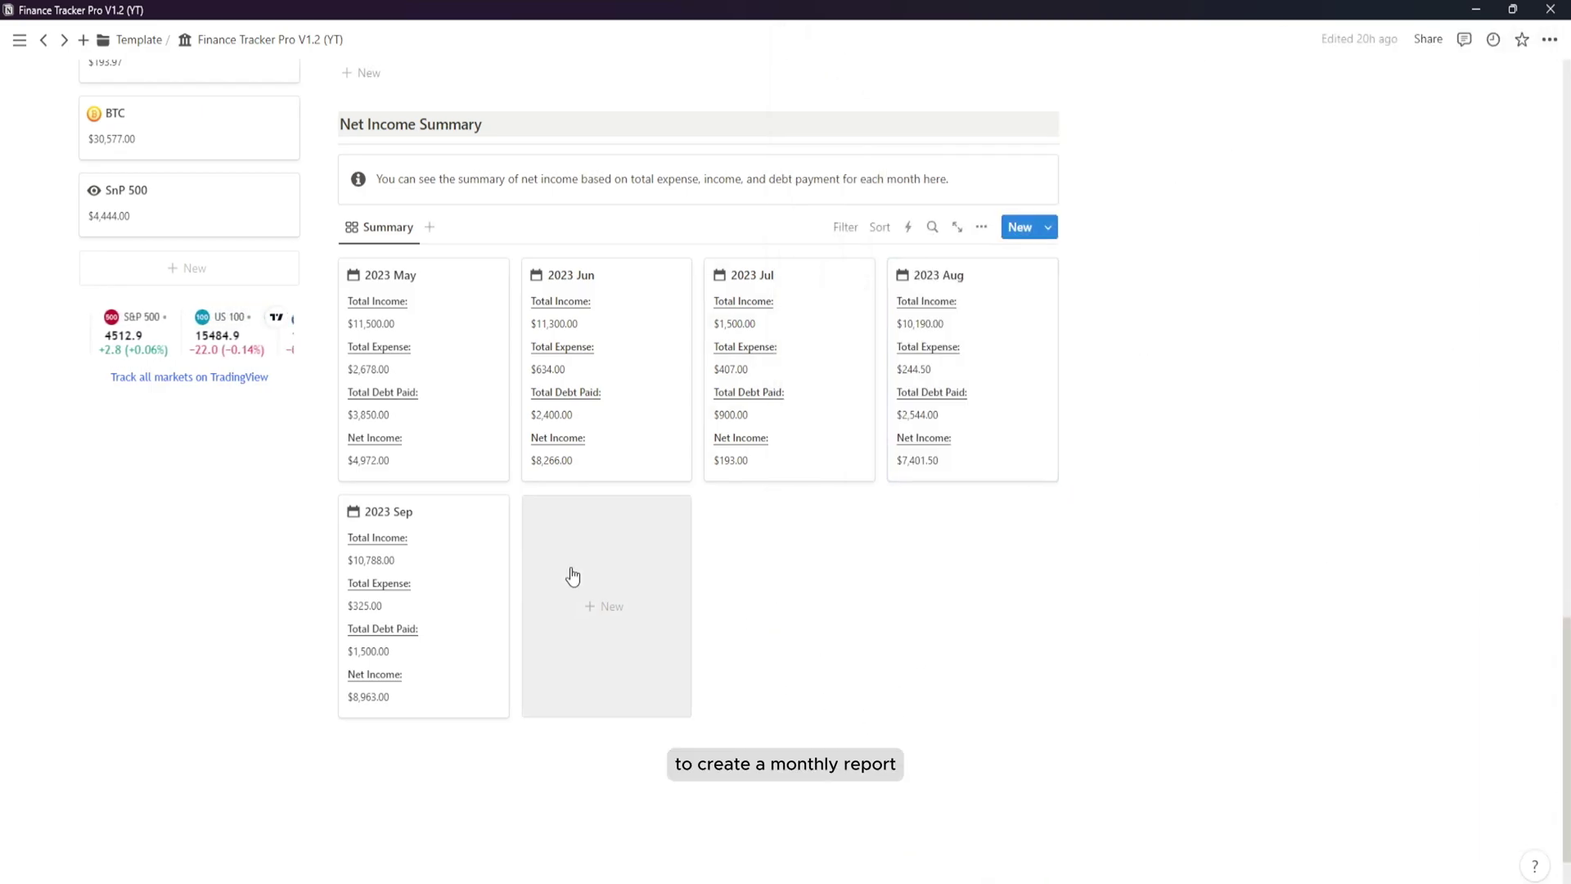
# Create a new summary card titled '2023 Oct' and close its side peek.
pyautogui.click(587, 609)
pyautogui.tripleClick(1019, 106)
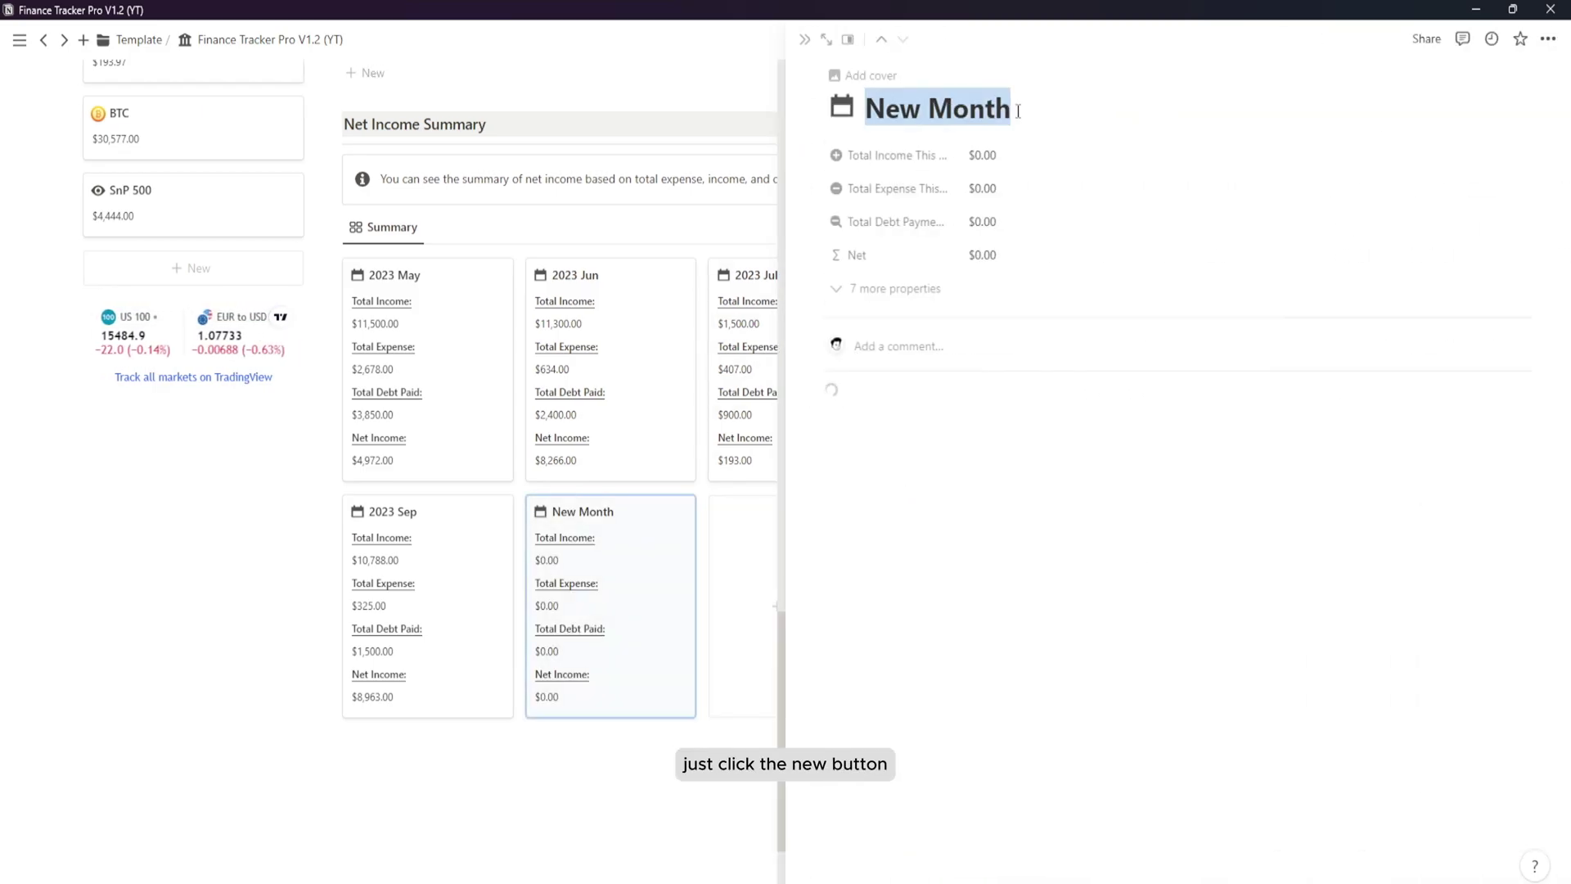
pyautogui.write('2023 Oct')
pyautogui.scroll(-3, 1003, 532)
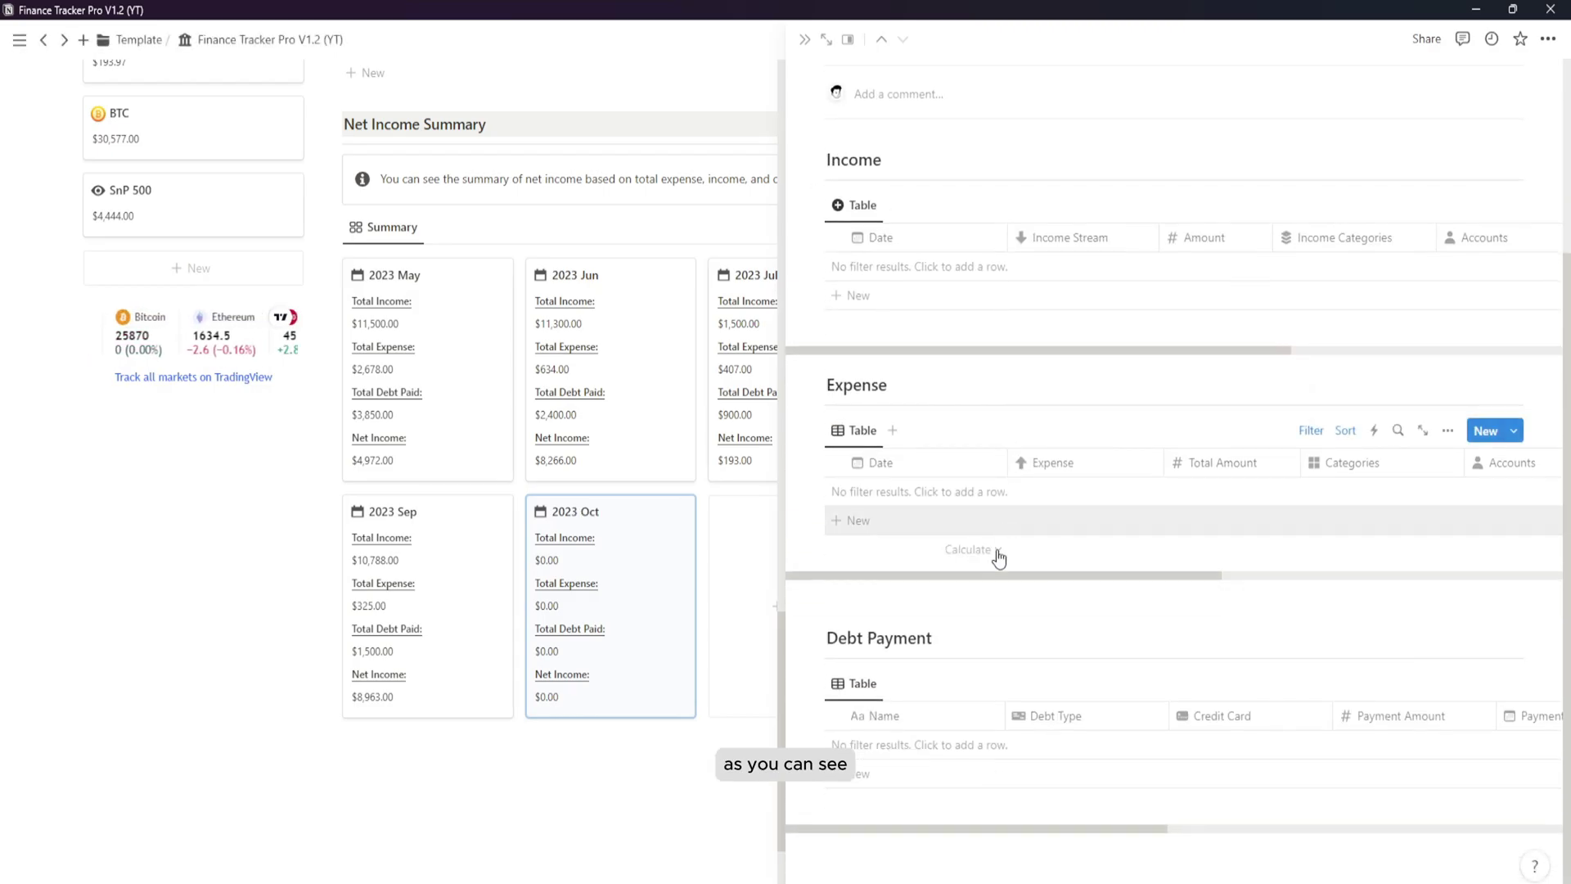
pyautogui.scroll(3, 966, 491)
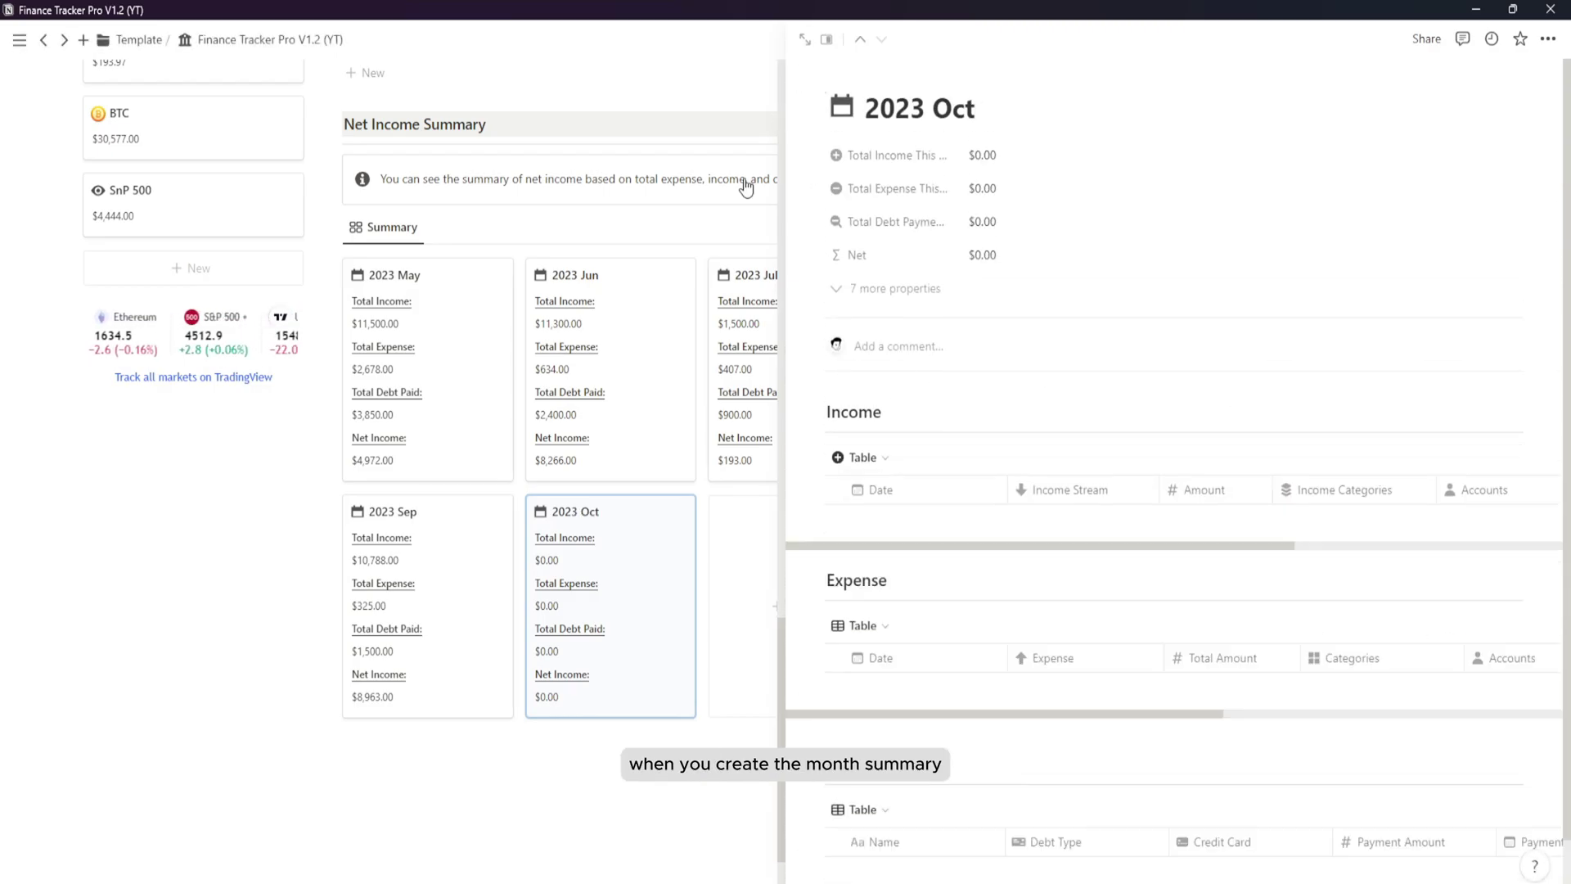
pyautogui.click(806, 39)
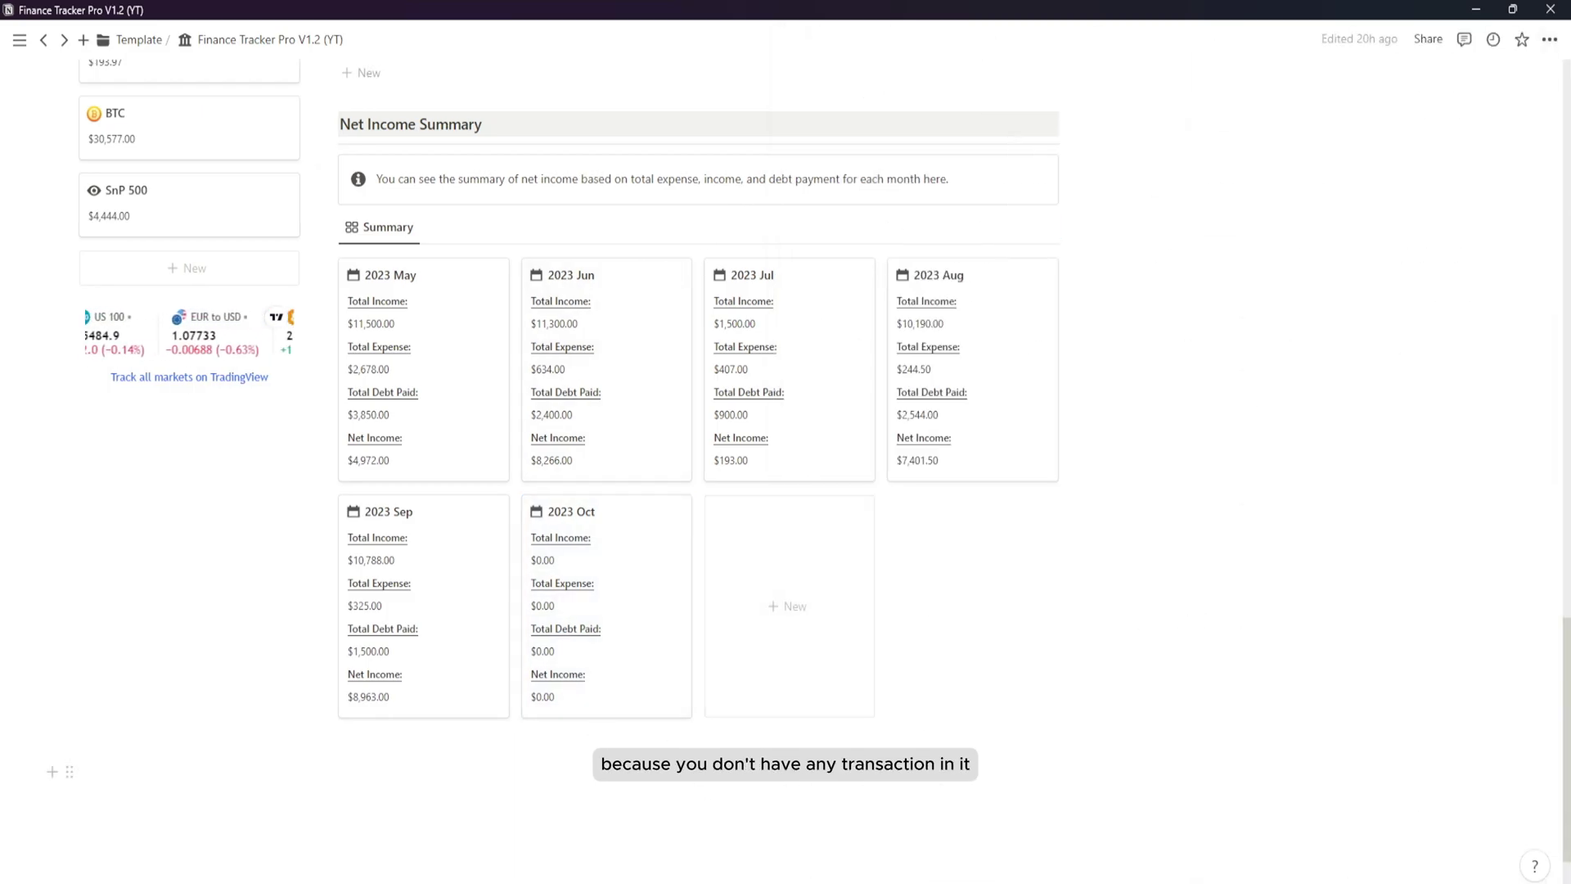
# Scroll through the expense, income and debt lists and open the 2023 Sep summary card.
pyautogui.scroll(1, 786, 442)
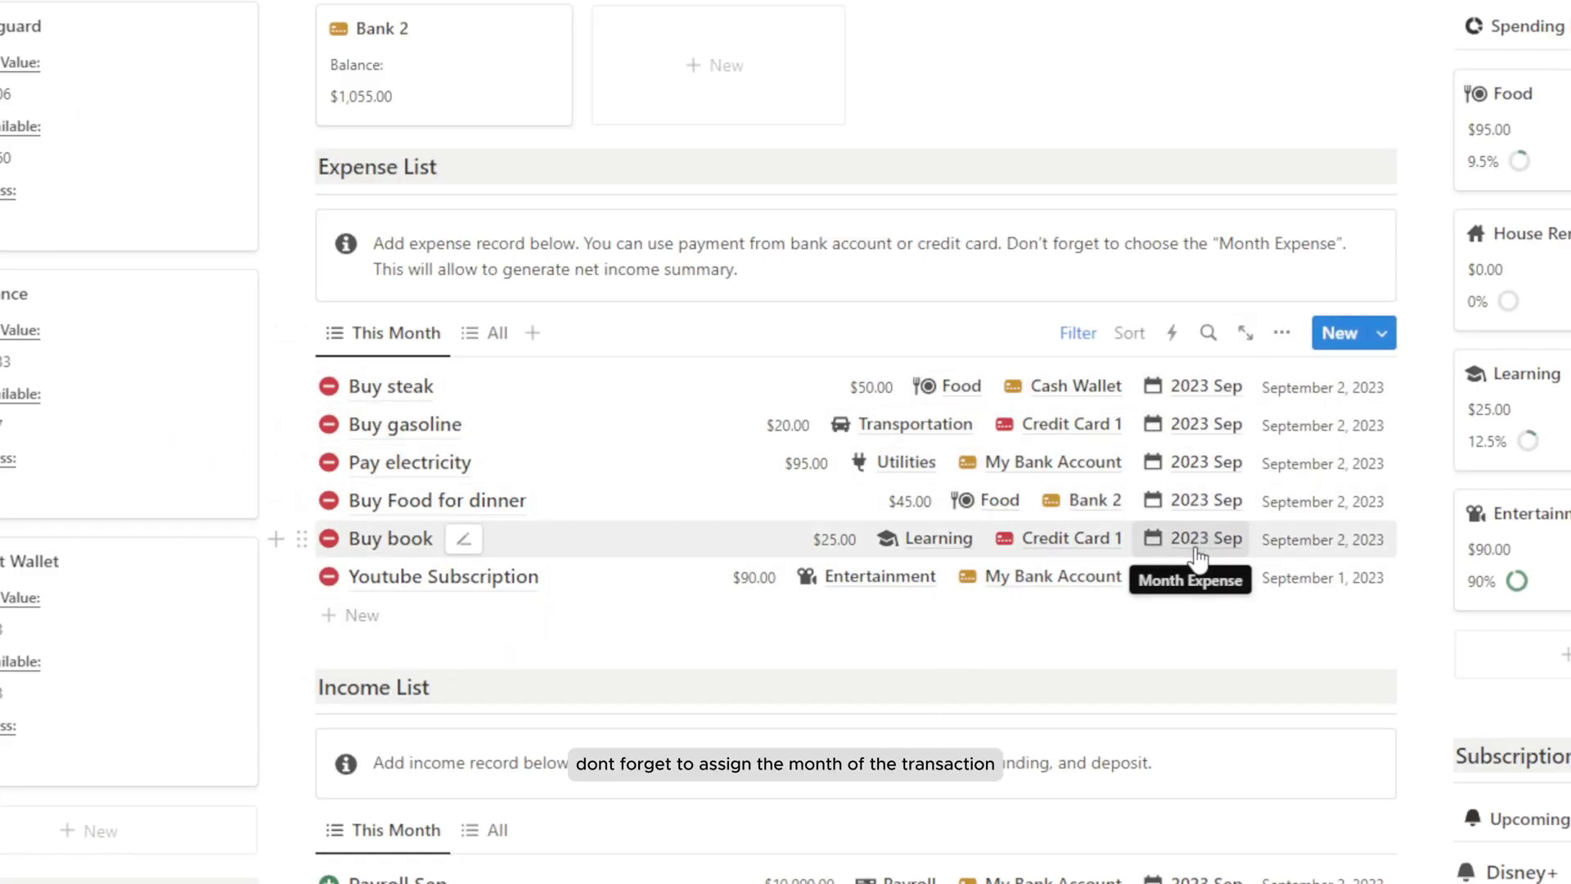
pyautogui.scroll(-1, 1197, 546)
pyautogui.scroll(-3, 1197, 546)
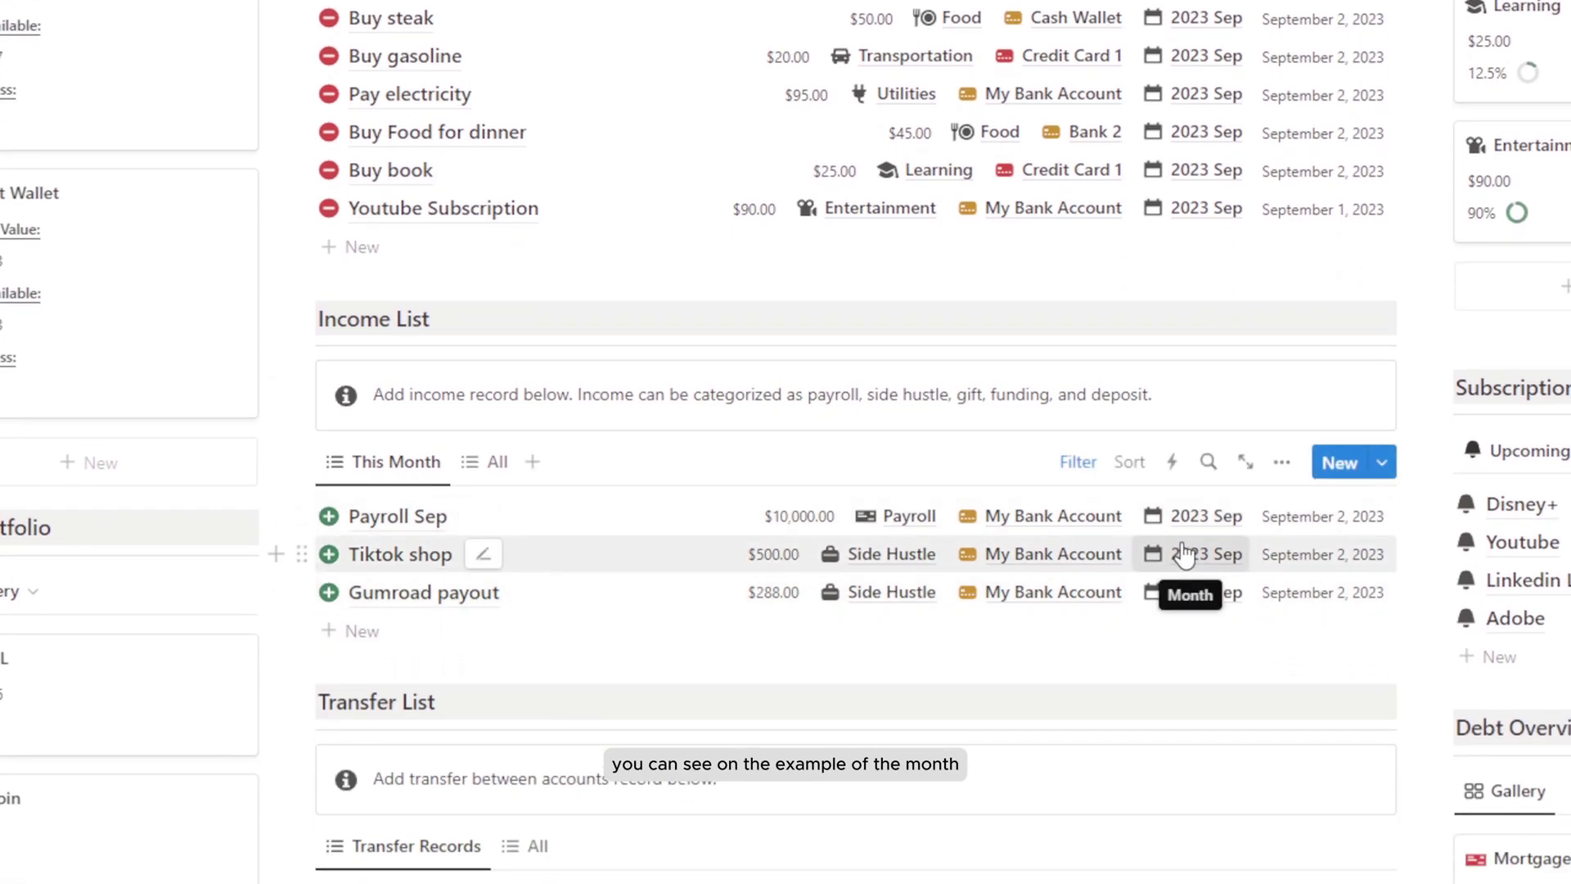
pyautogui.scroll(-5, 1189, 553)
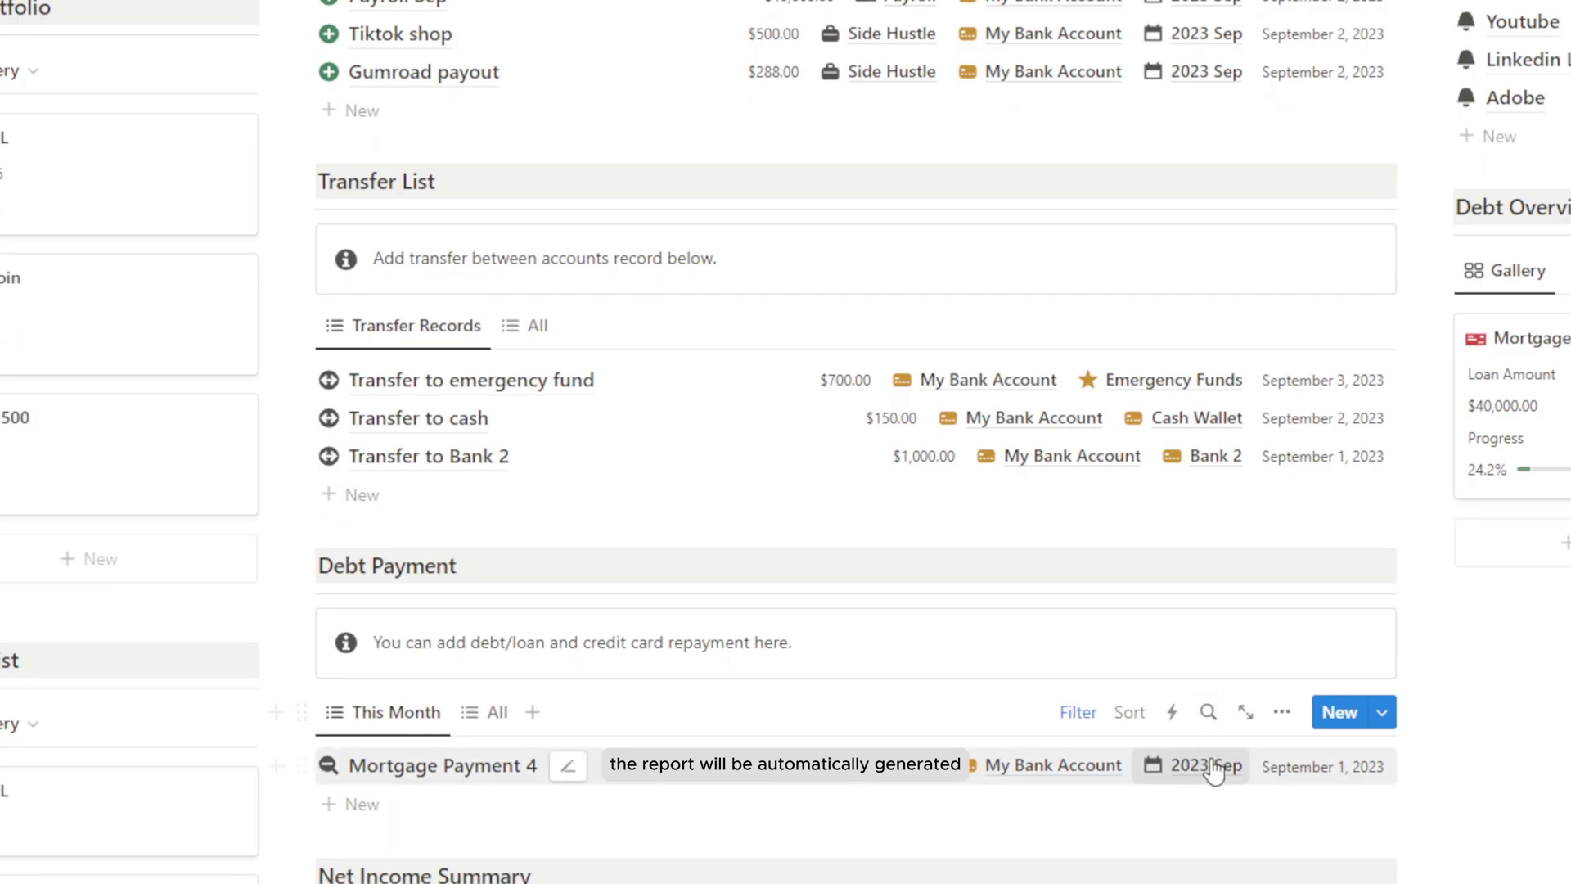
pyautogui.scroll(-4, 1214, 768)
pyautogui.scroll(-5, 1212, 697)
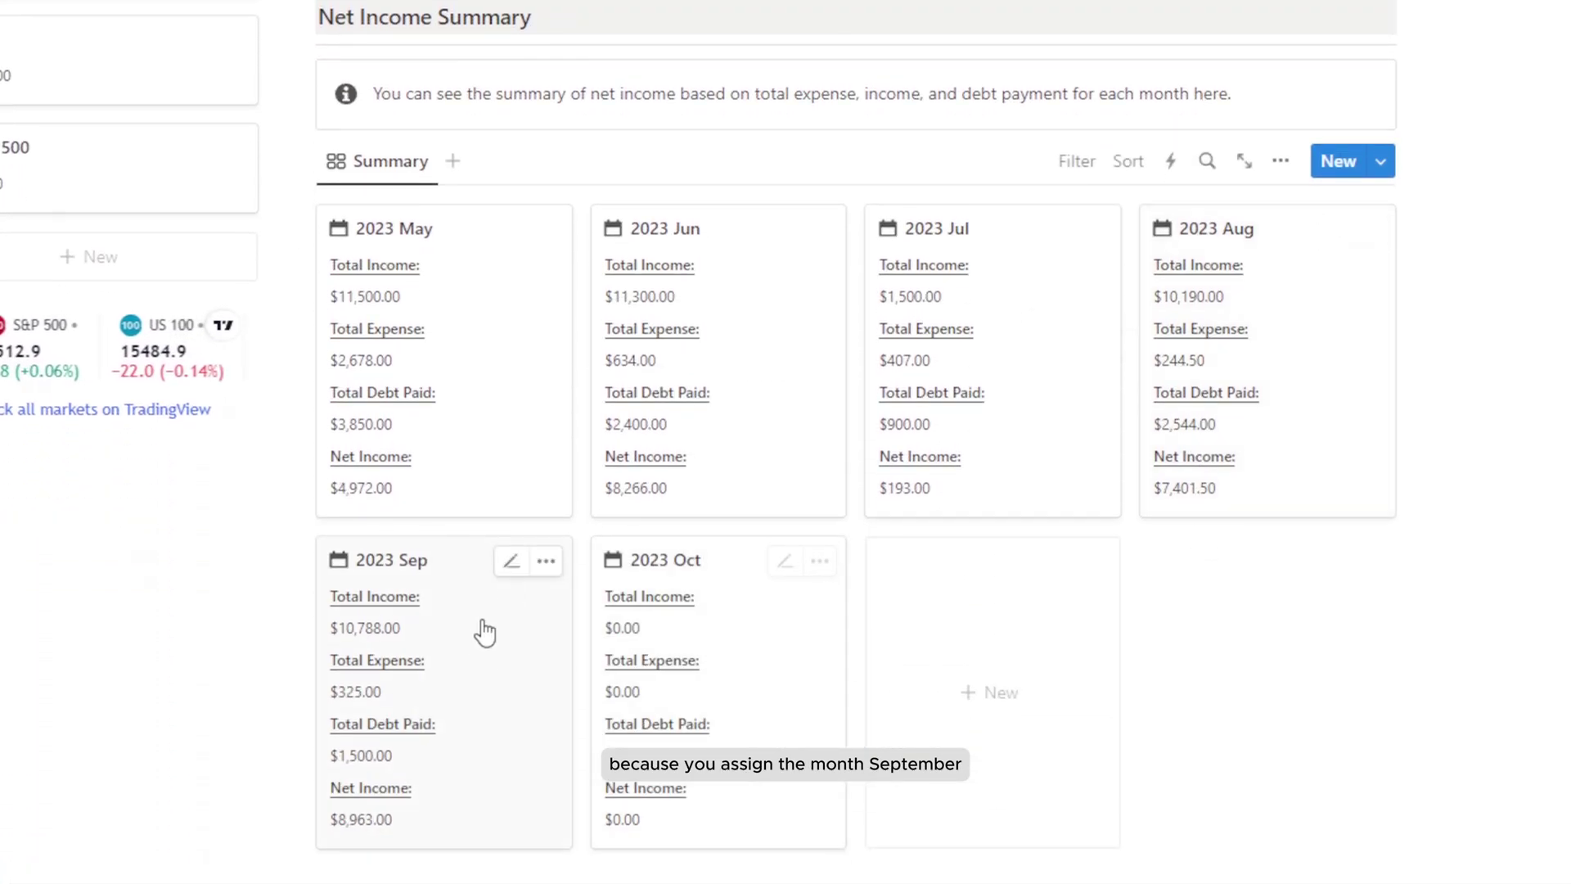
pyautogui.click(505, 688)
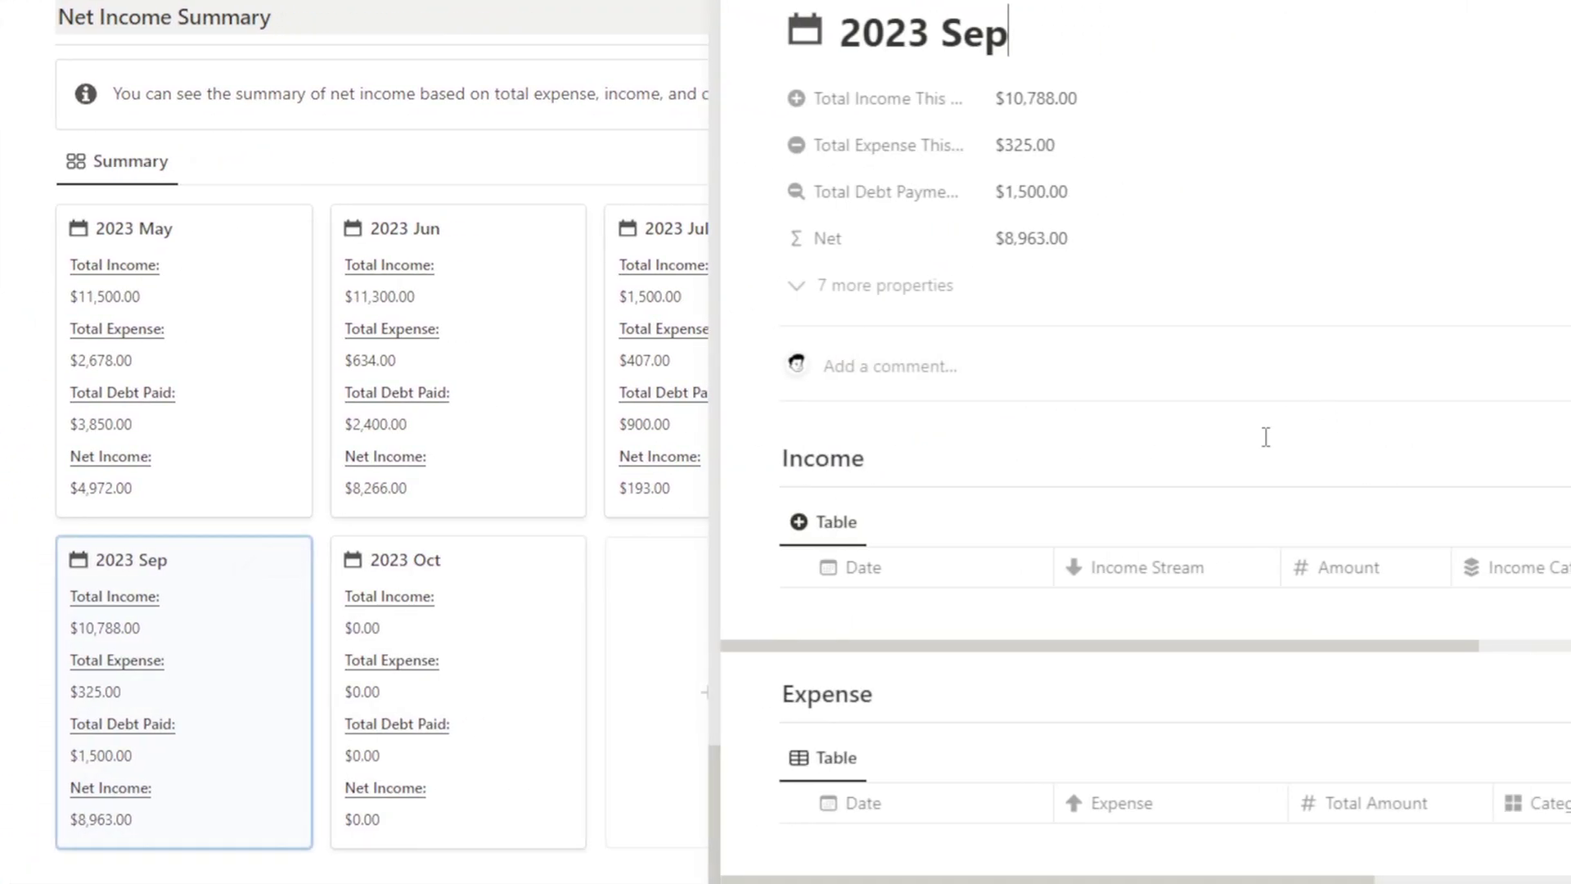
pyautogui.scroll(-7, 1109, 649)
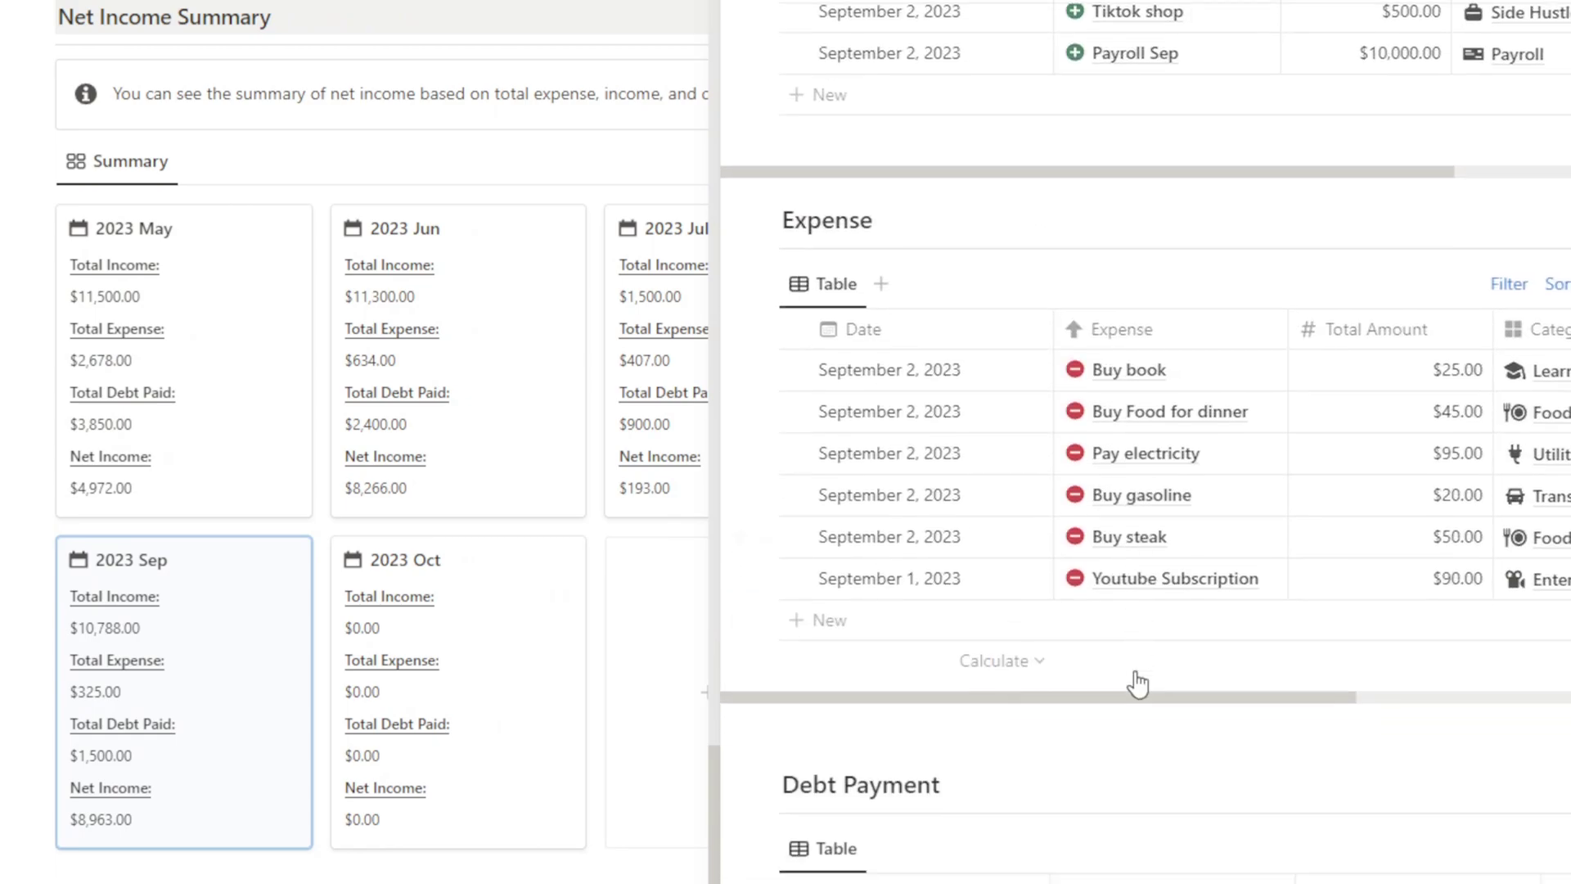
pyautogui.scroll(8, 1488, 726)
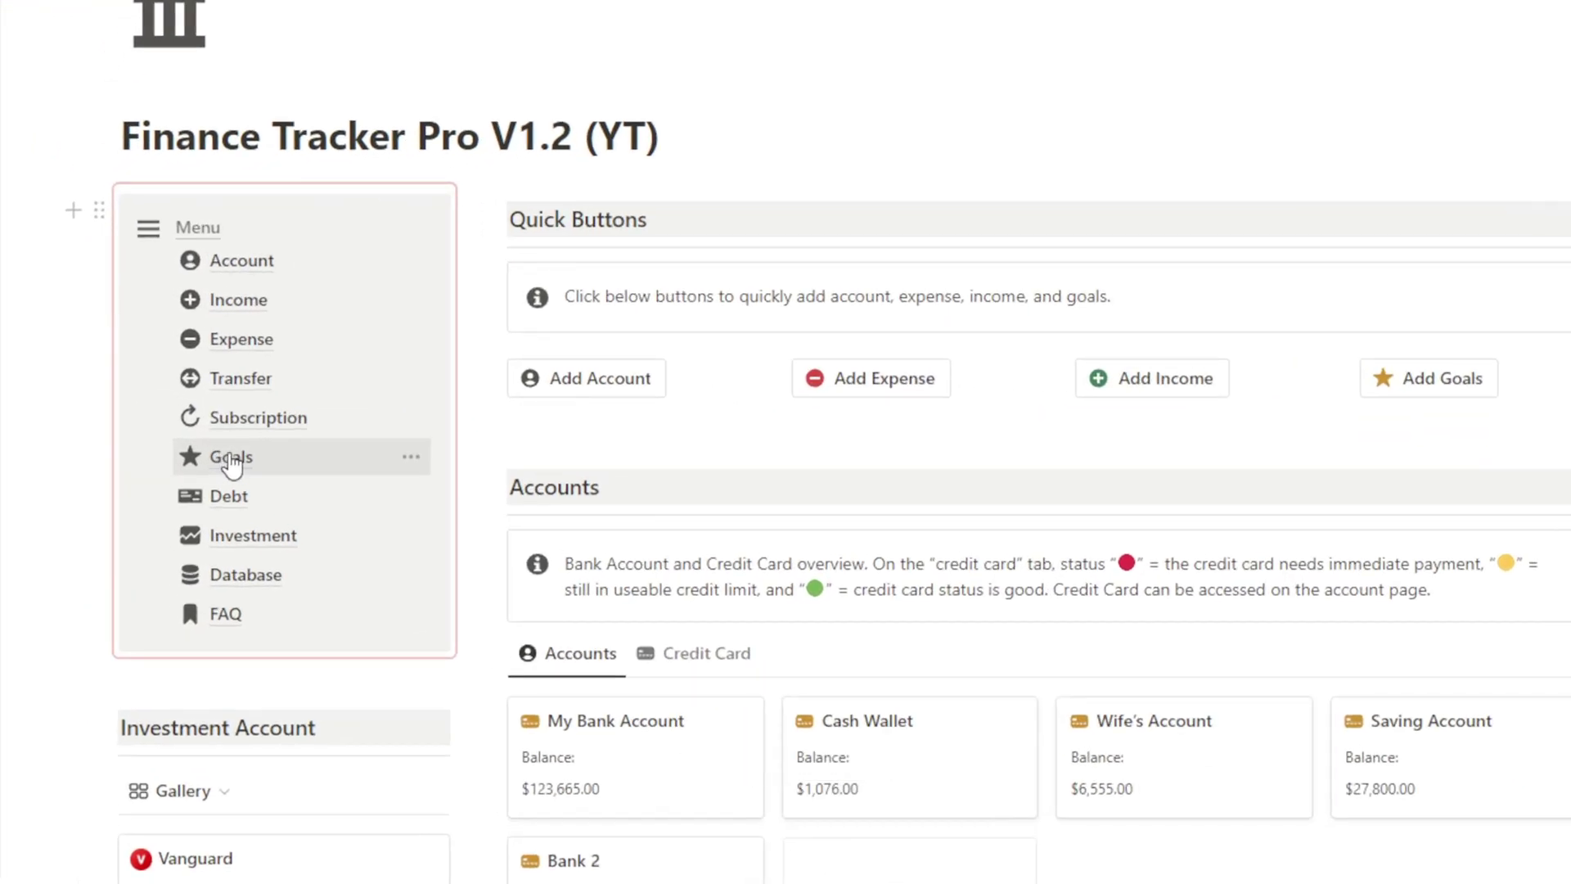
# Go to the Goals page from the Menu and look over its goals and transfer records.
pyautogui.click(233, 465)
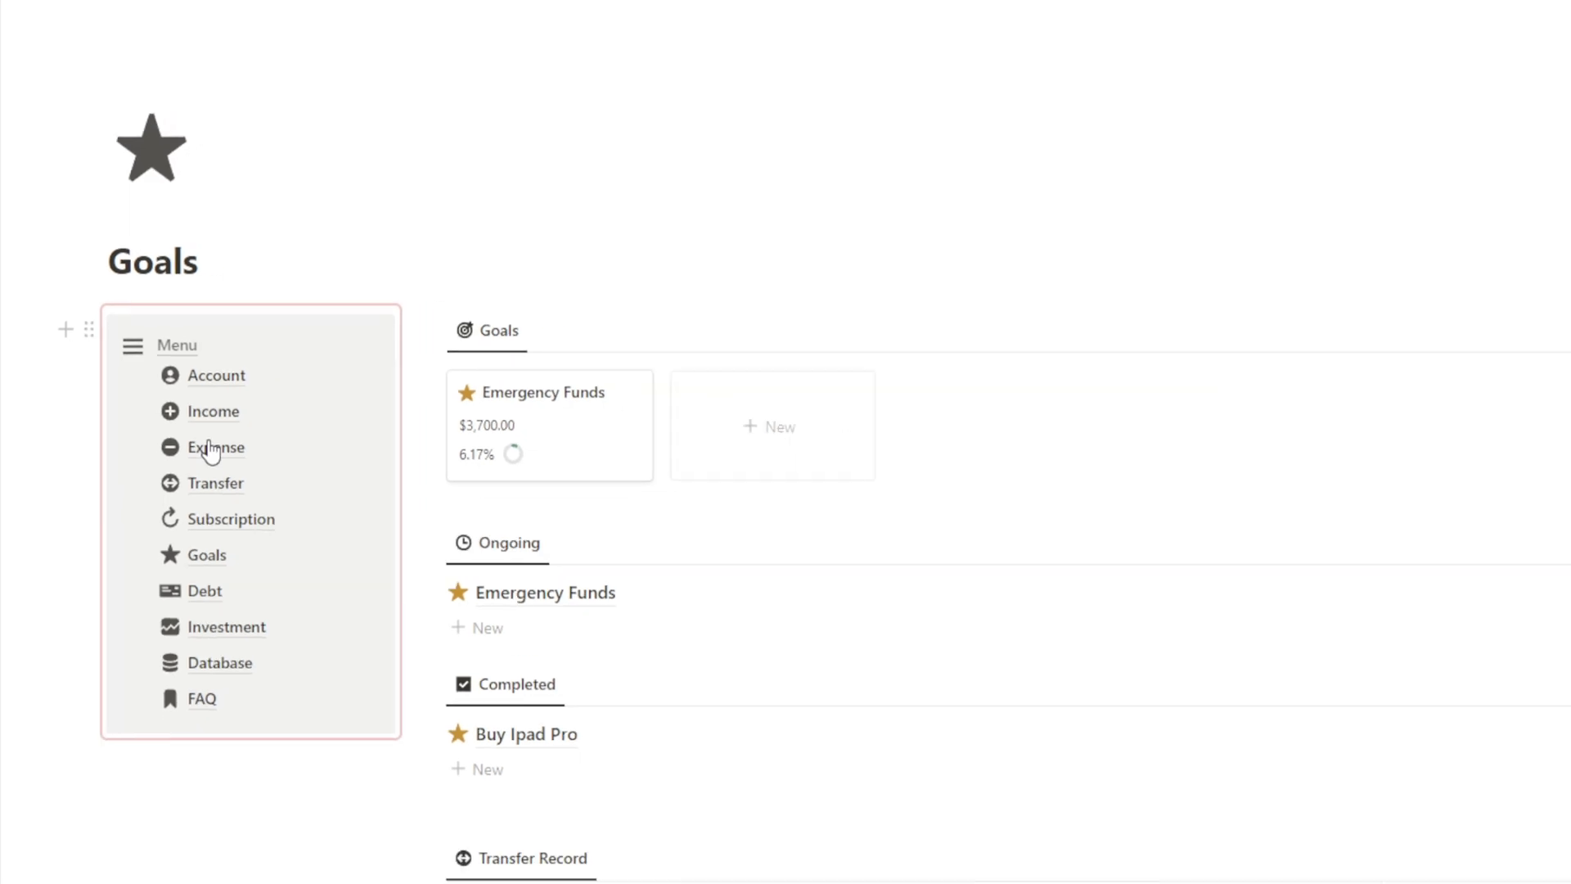
pyautogui.scroll(-1, 402, 524)
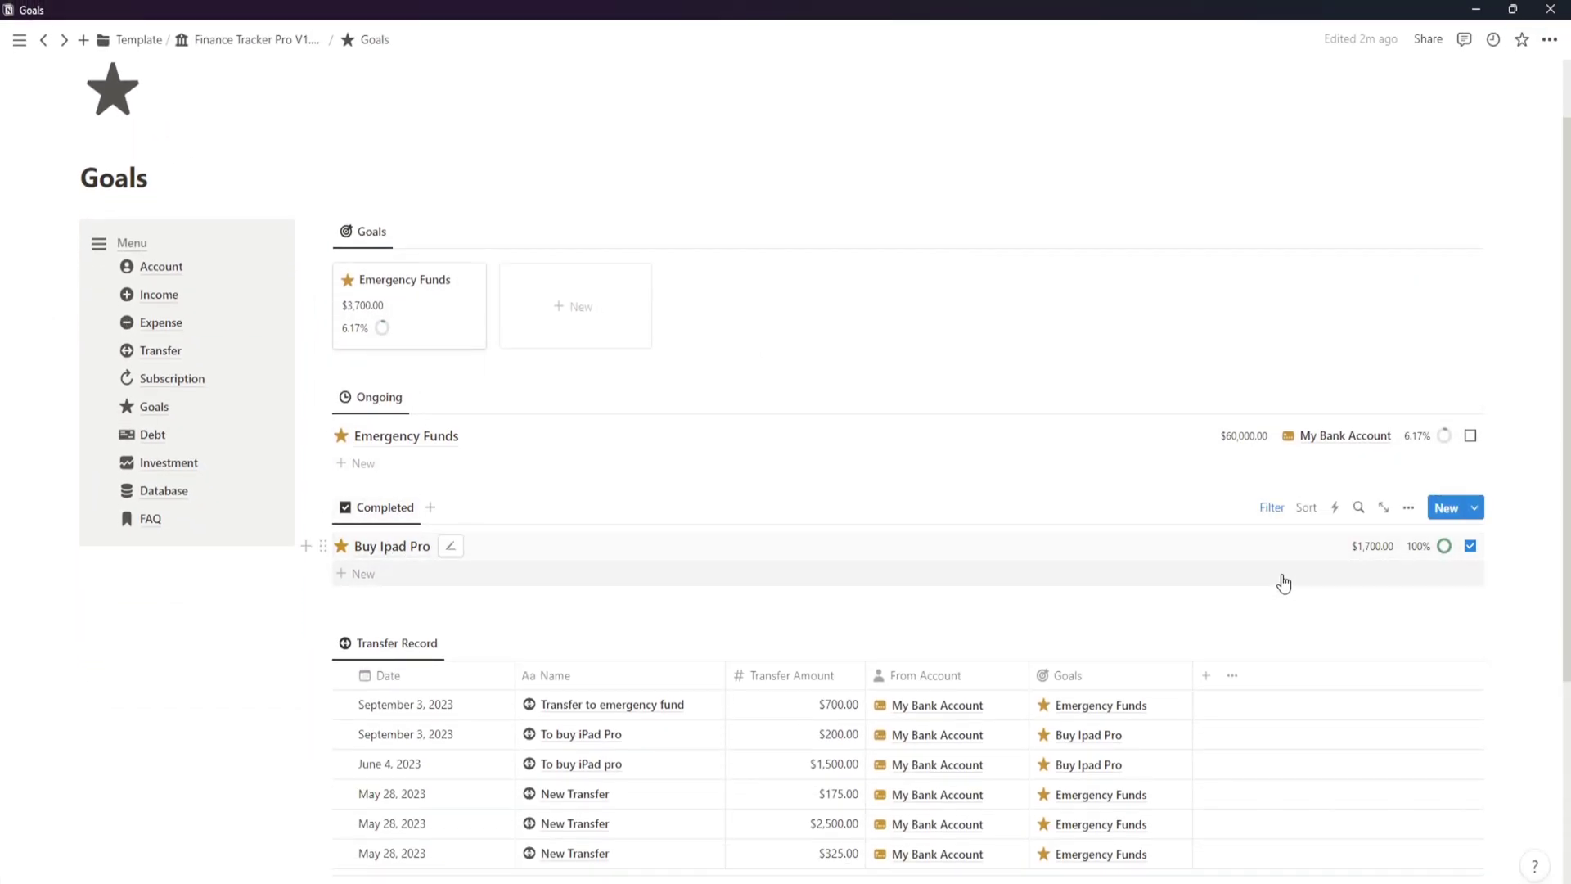
pyautogui.scroll(-1, 434, 614)
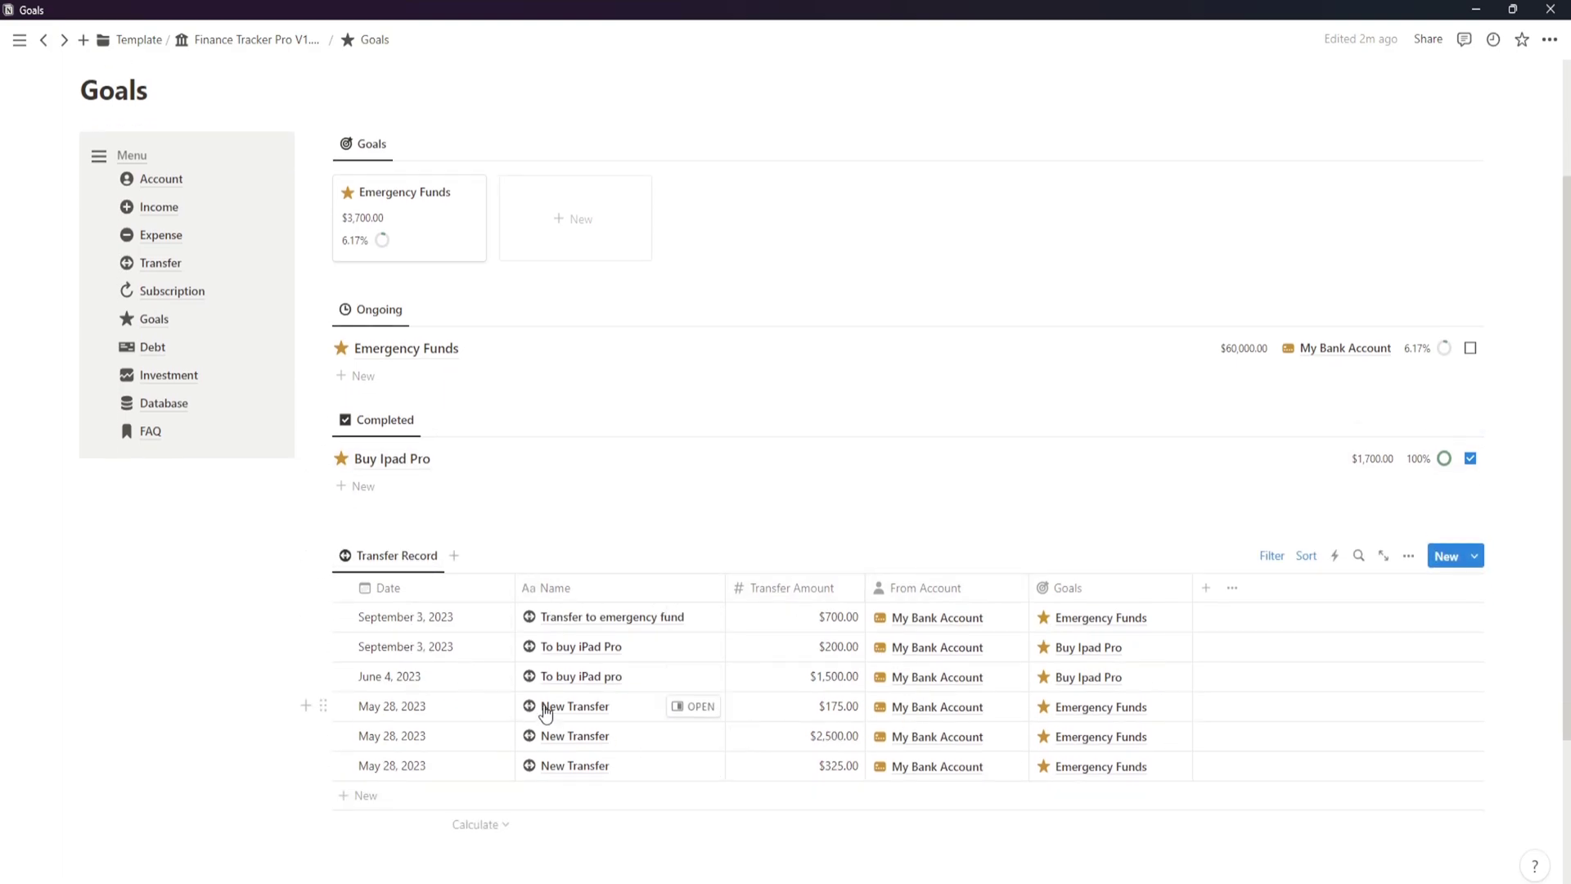
pyautogui.scroll(2, 546, 712)
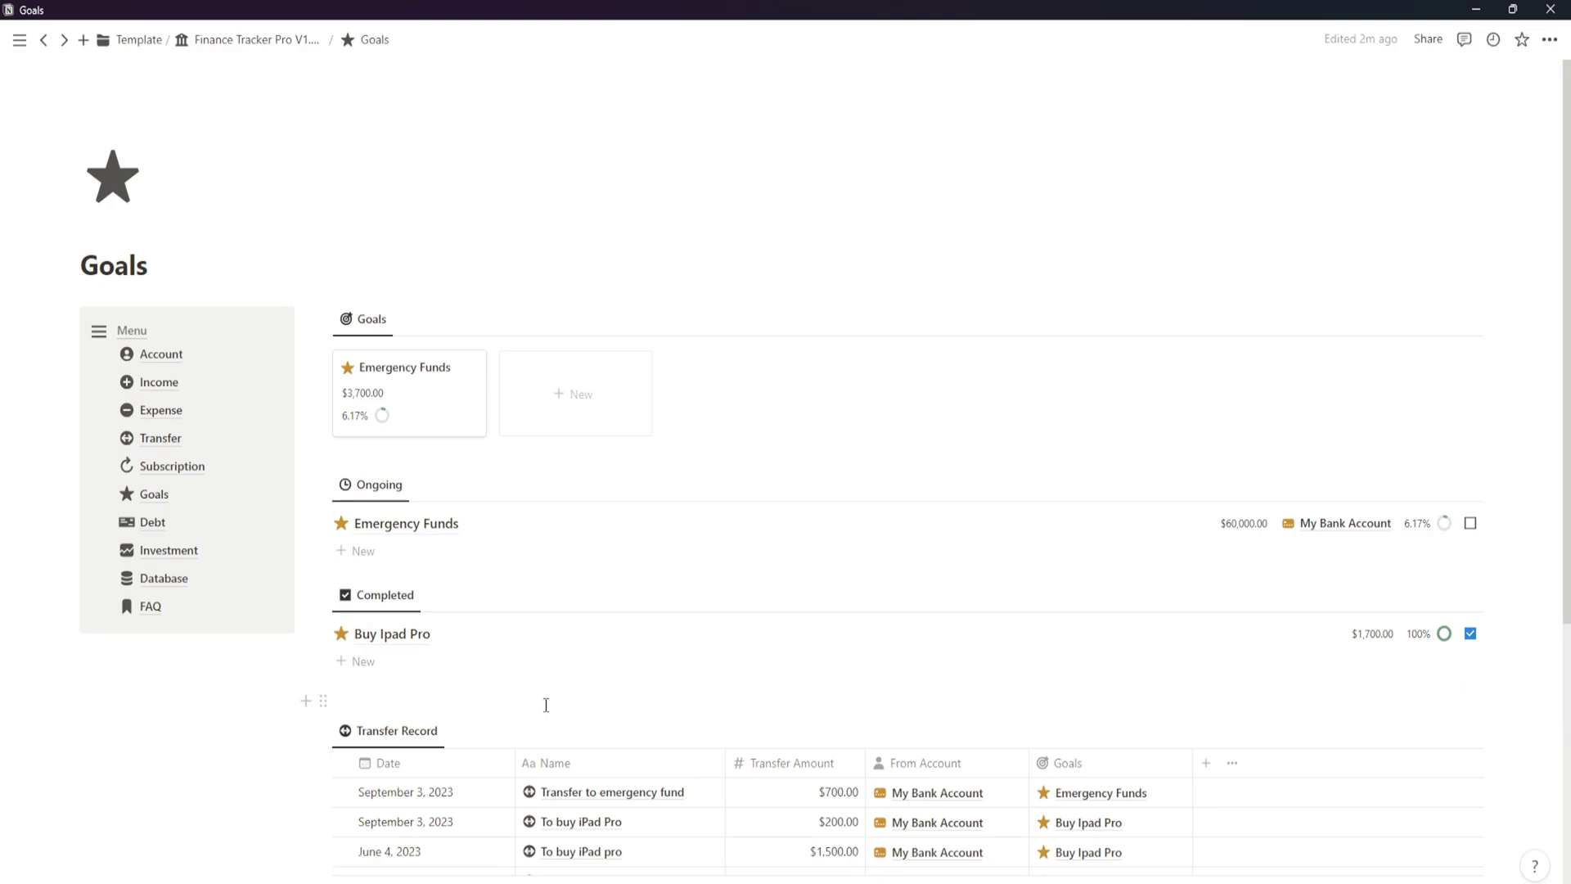
# Create a new goal named 'Travel to Bali' with a $5,000.00 target.
pyautogui.scroll(-2, 737, 458)
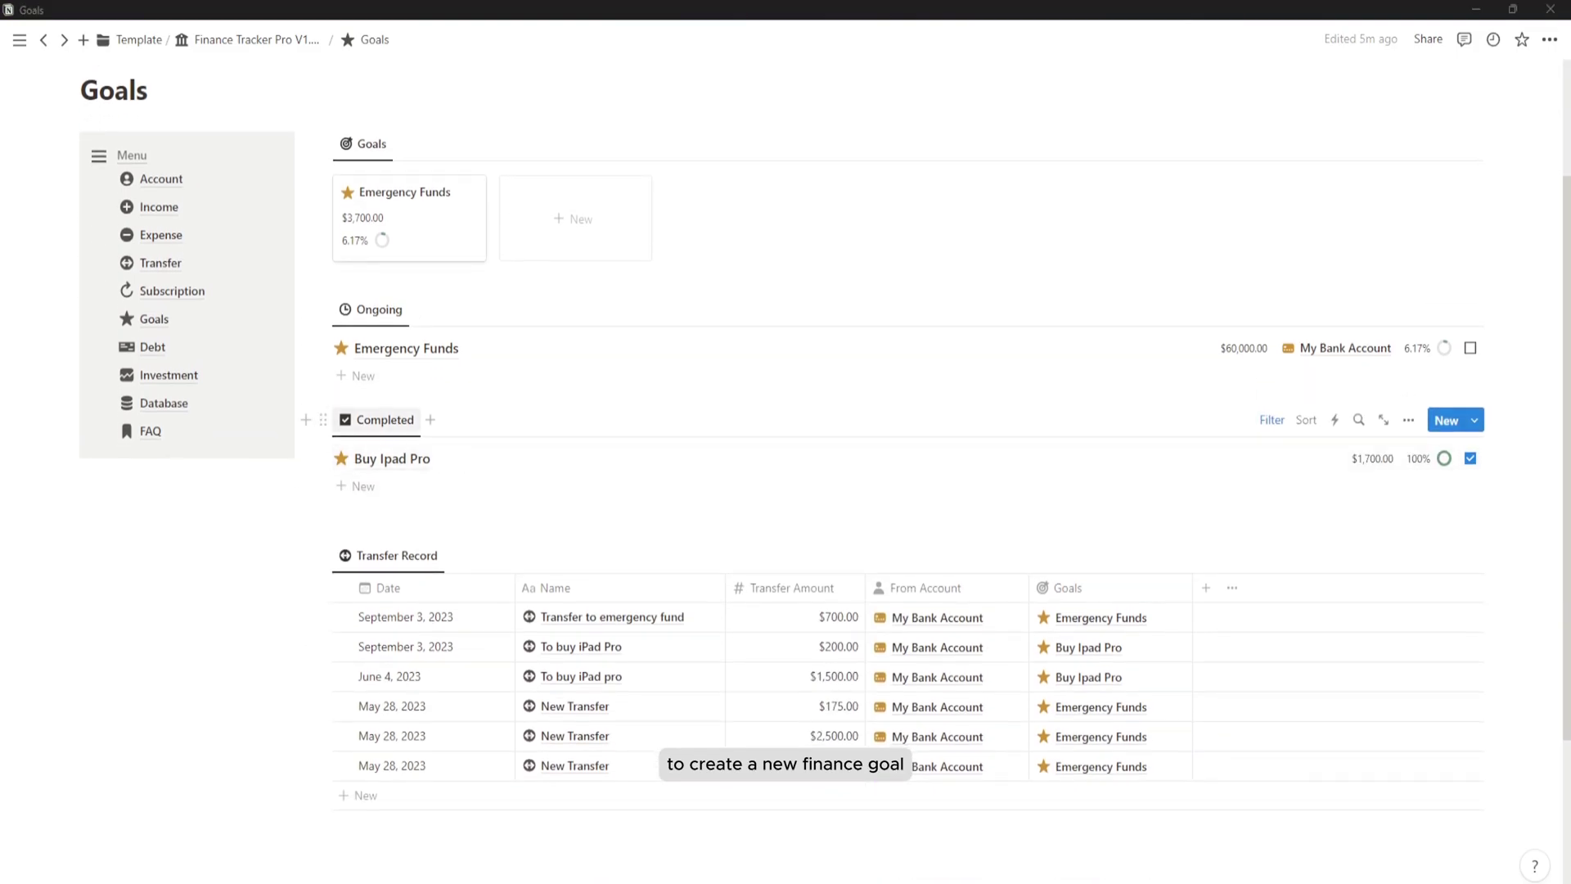
pyautogui.scroll(1, 577, 237)
pyautogui.click(582, 311)
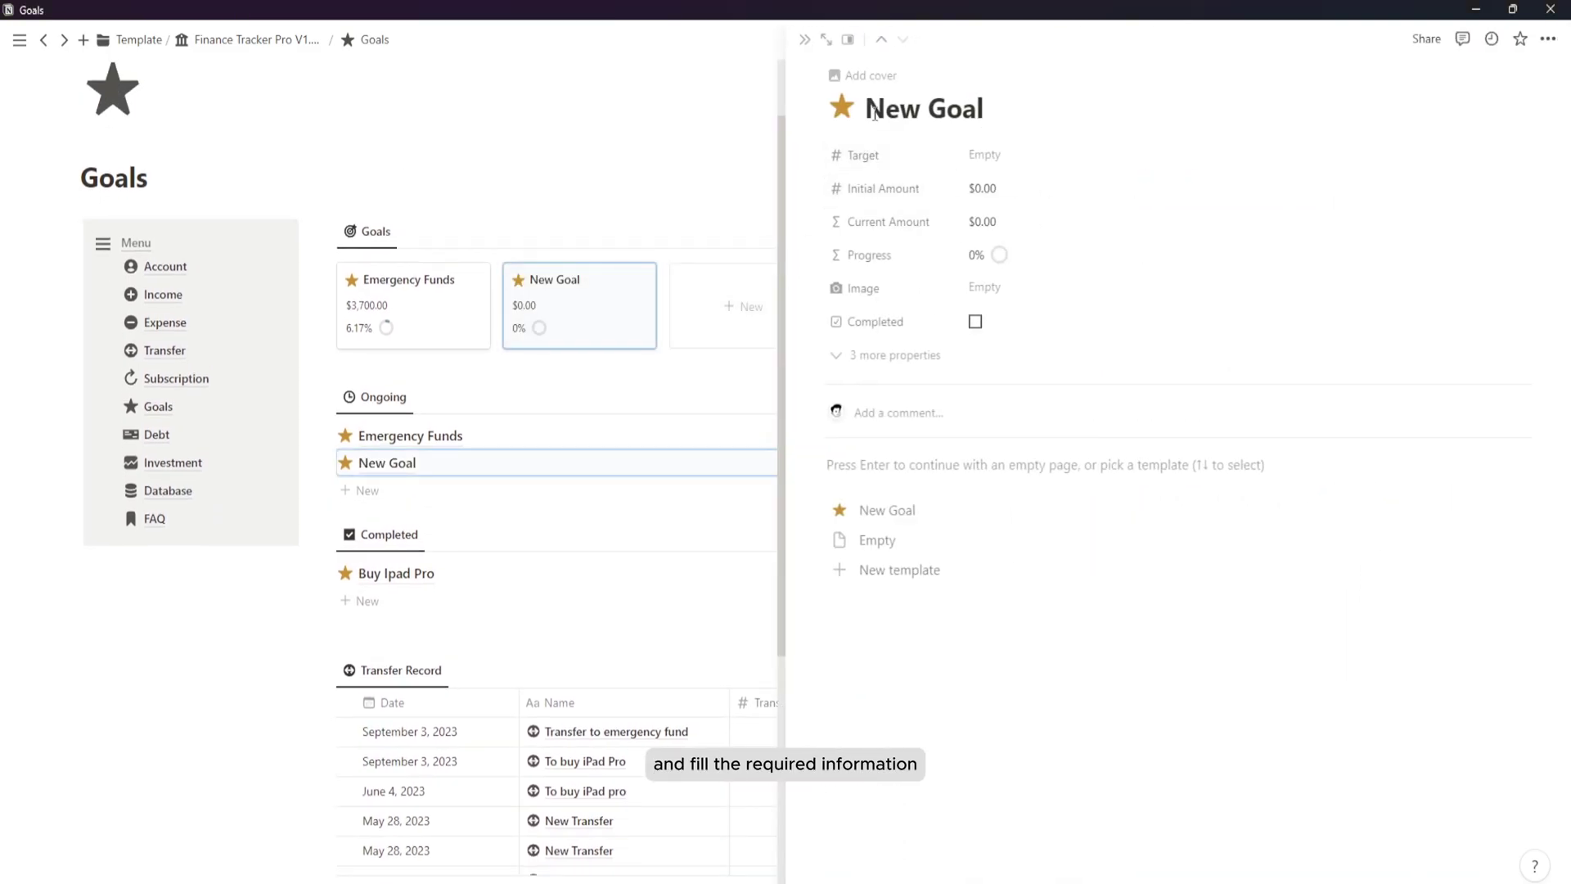
pyautogui.moveTo(874, 115); pyautogui.dragTo(993, 115)
pyautogui.write('Travel to Bali')
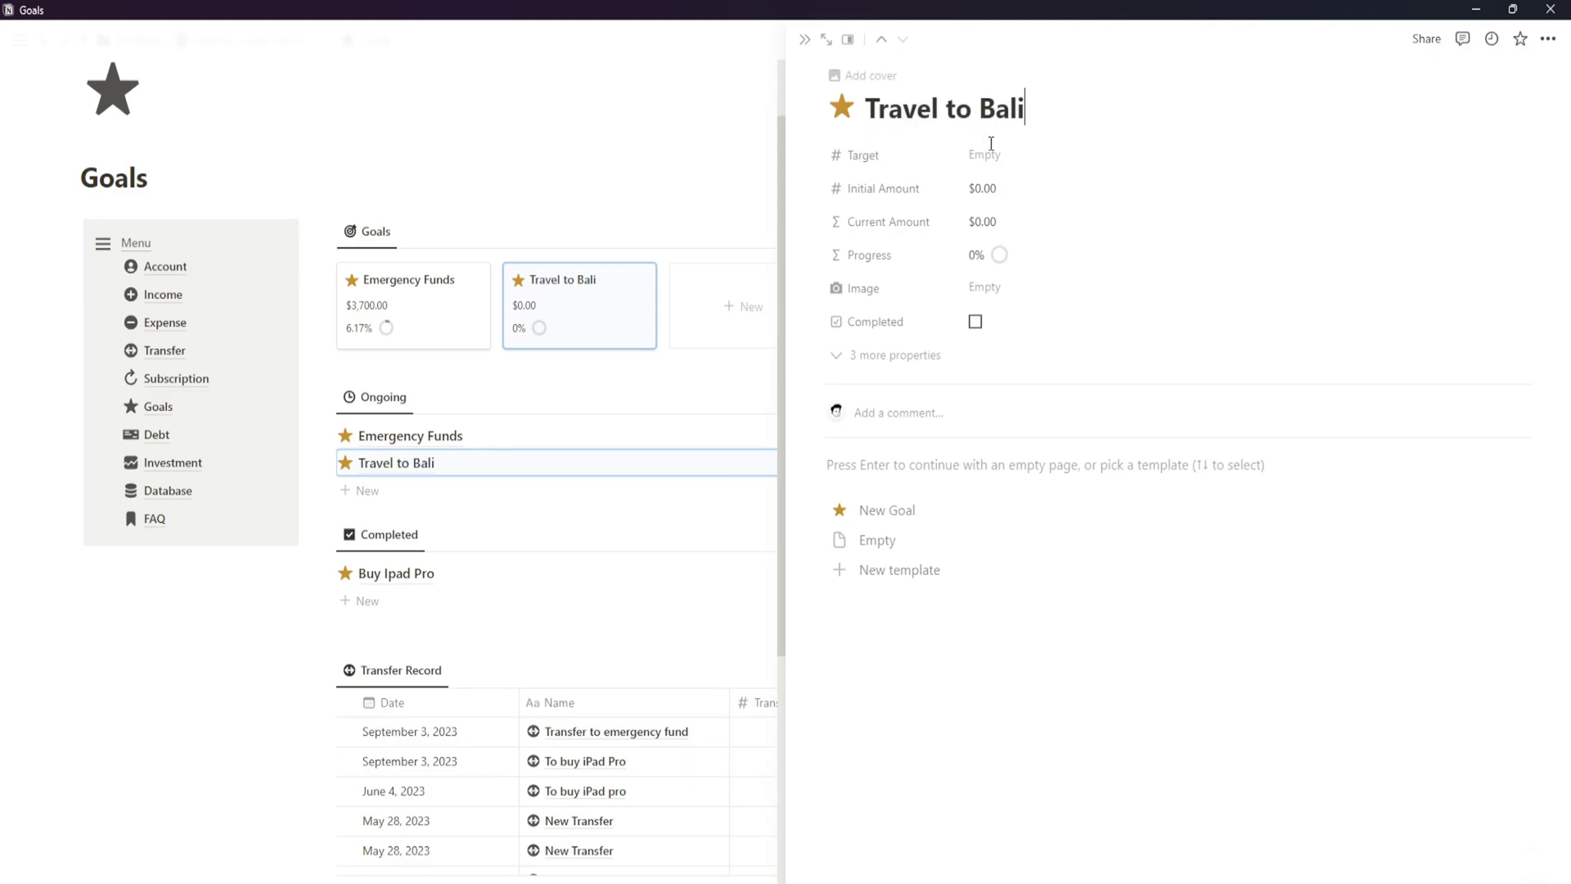
pyautogui.click(986, 157)
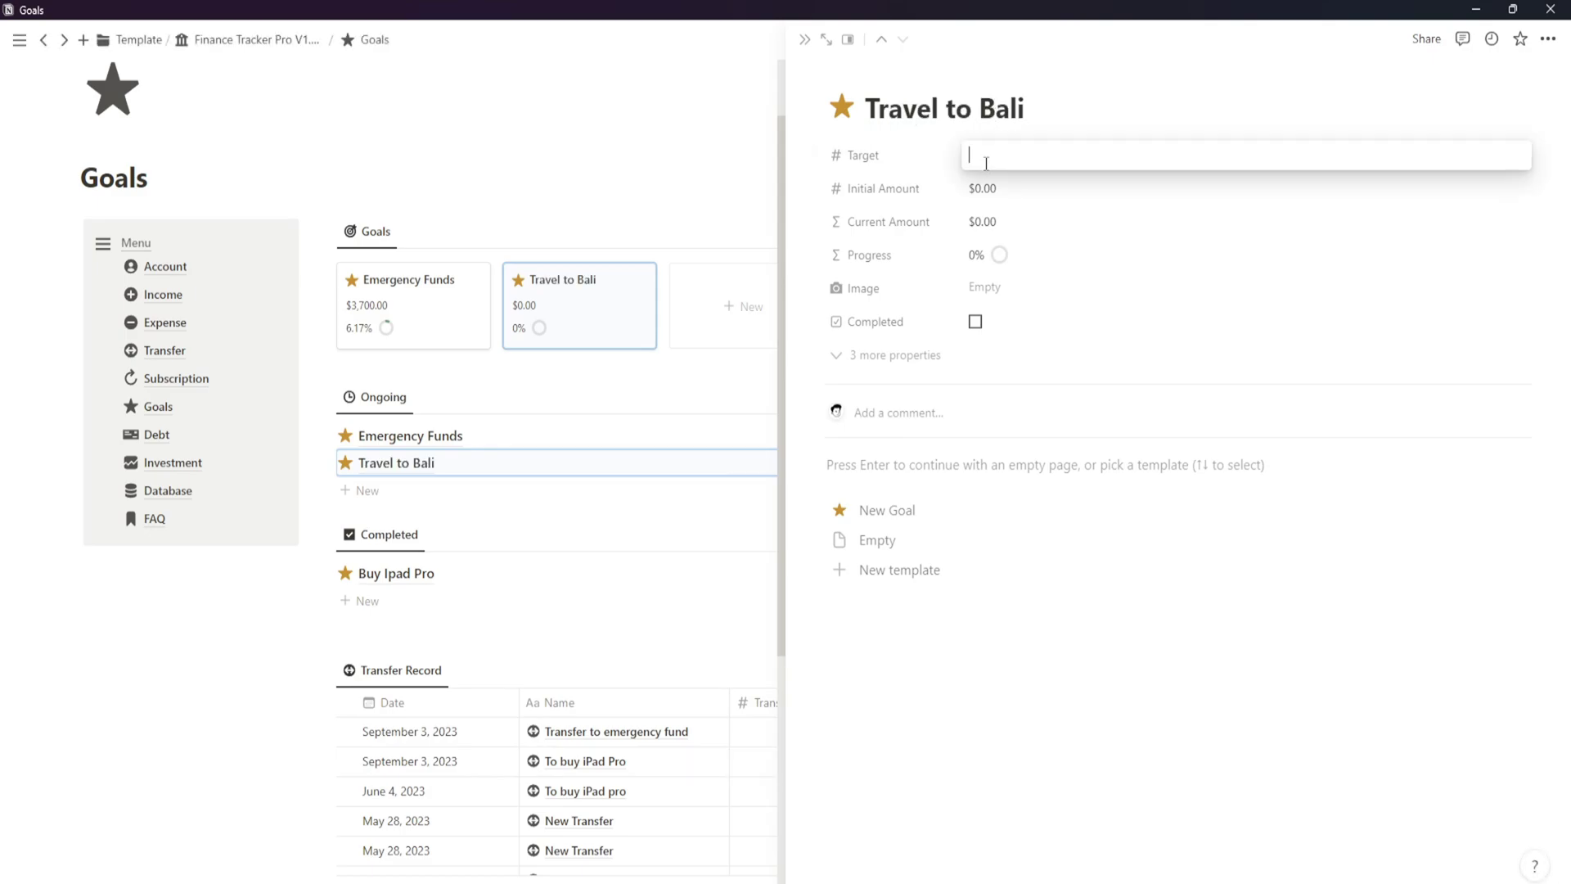
pyautogui.press('Return')
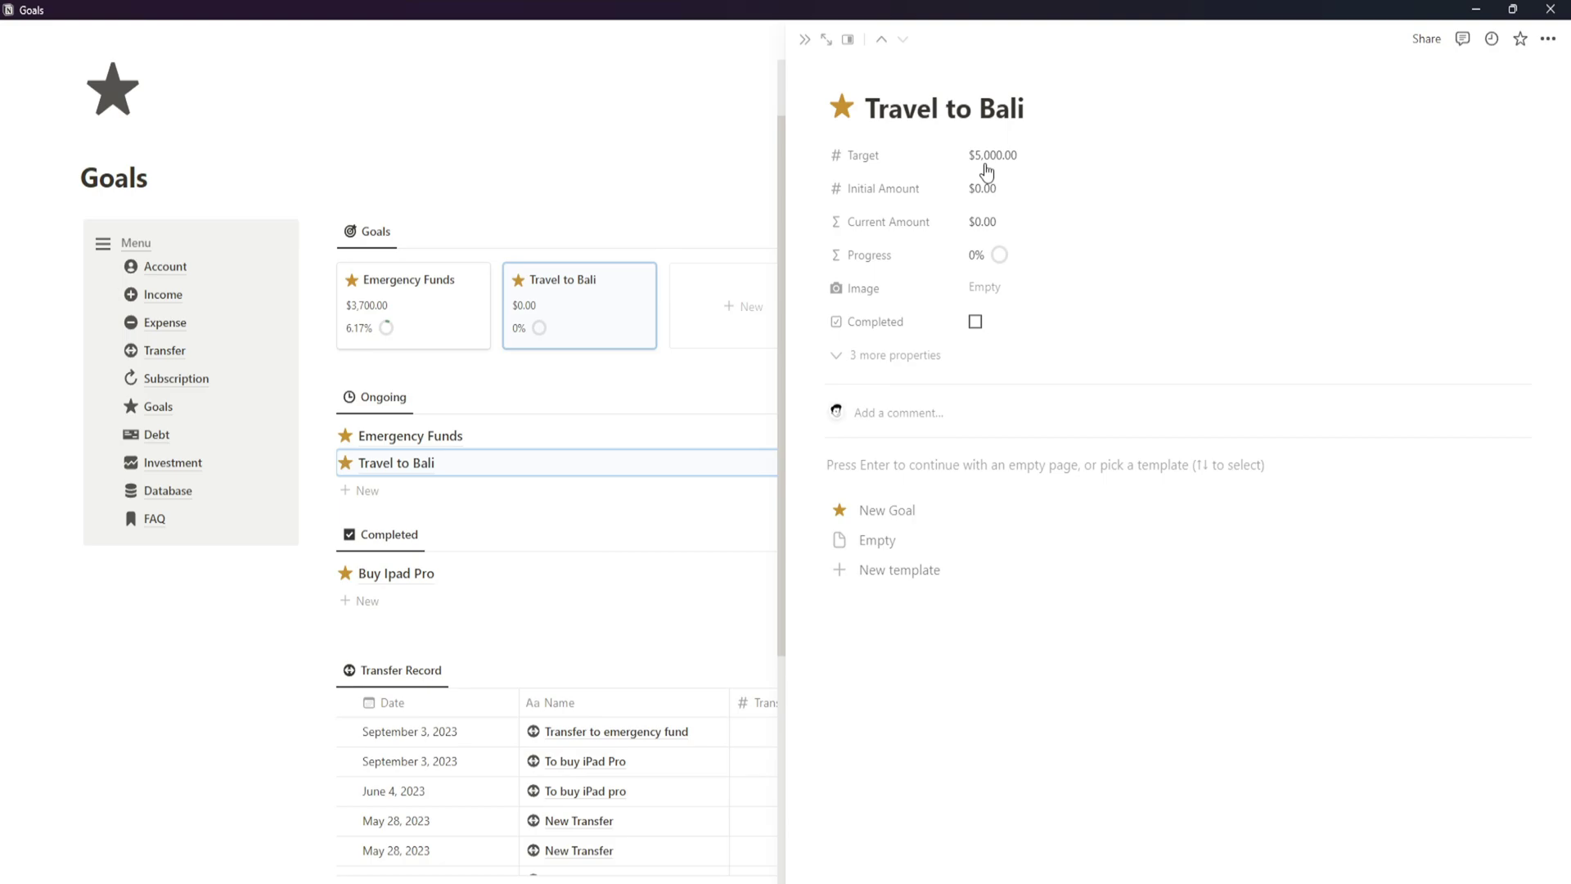
# Attach an image to the Travel to Bali goal and close its panel.
pyautogui.click(1002, 300)
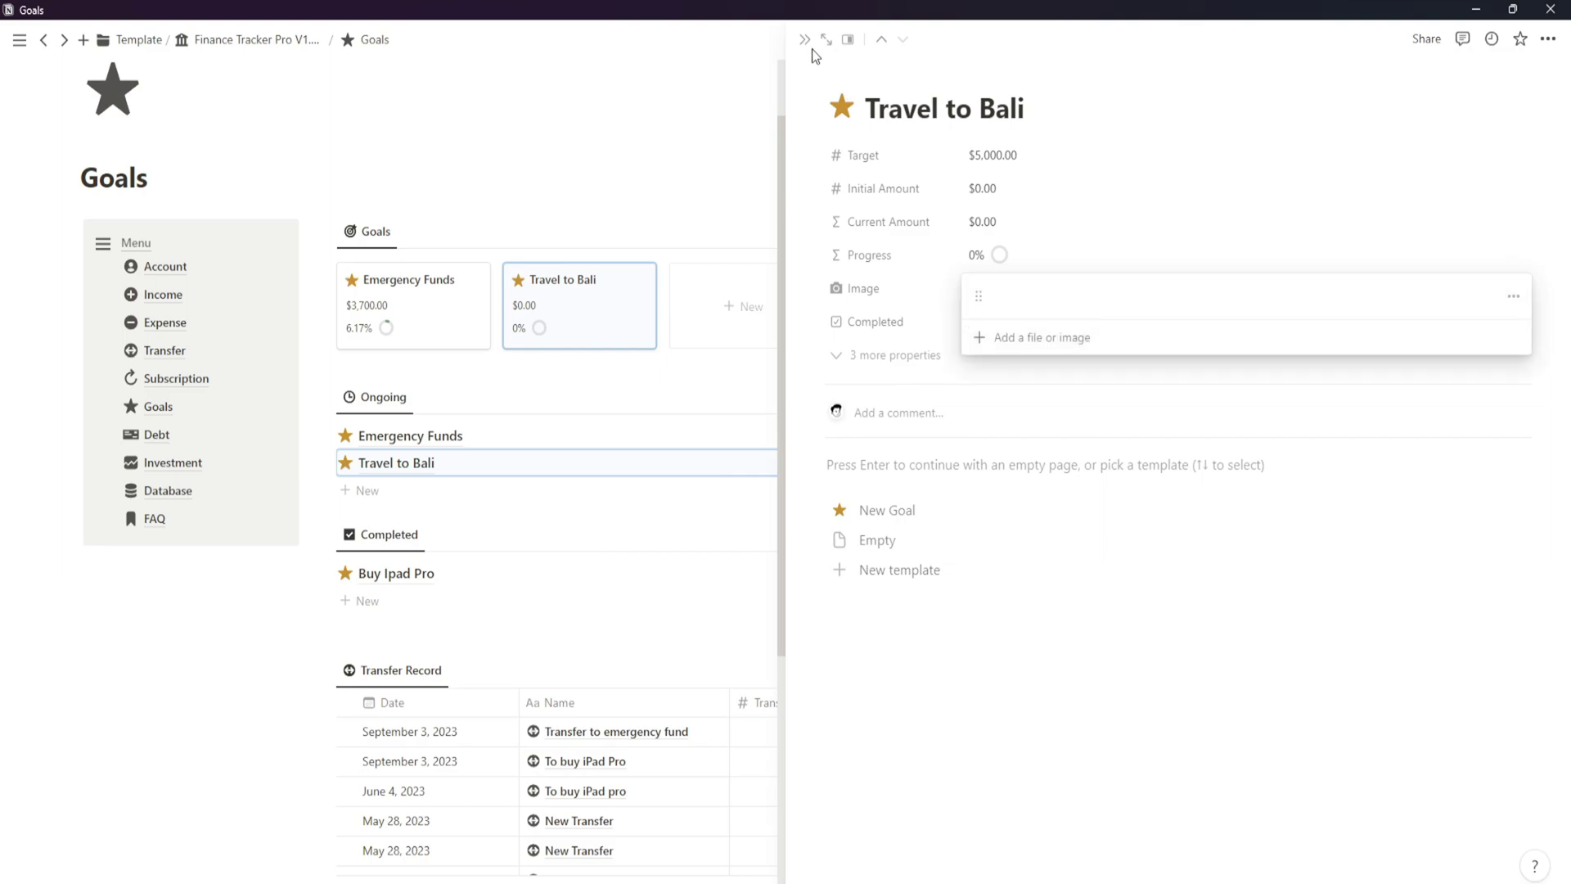
pyautogui.click(1005, 684)
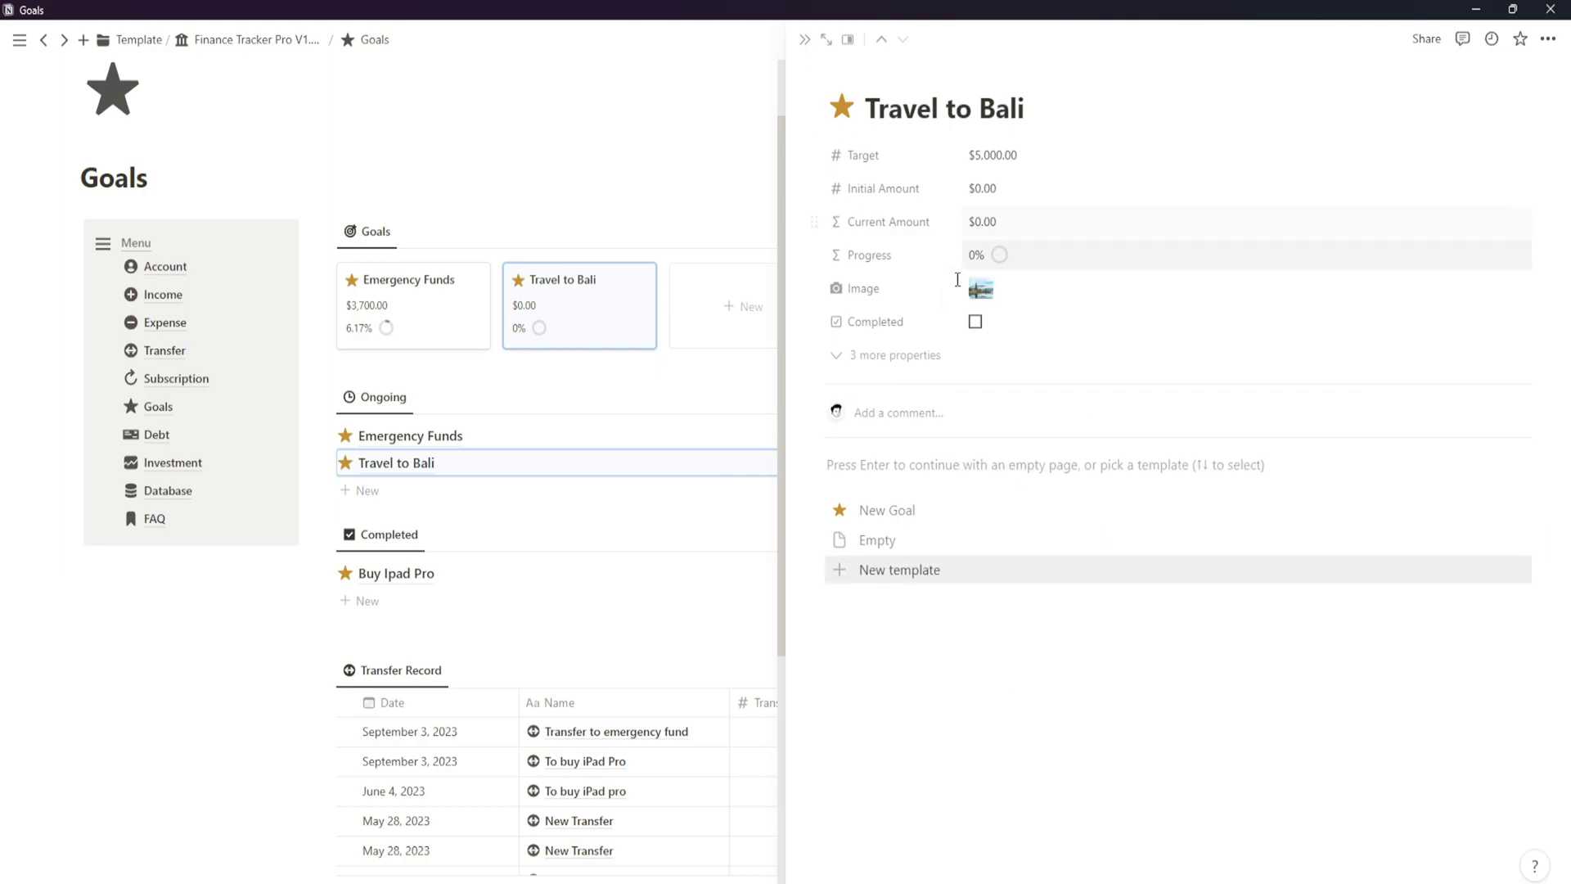
pyautogui.click(804, 39)
pyautogui.scroll(-1, 848, 557)
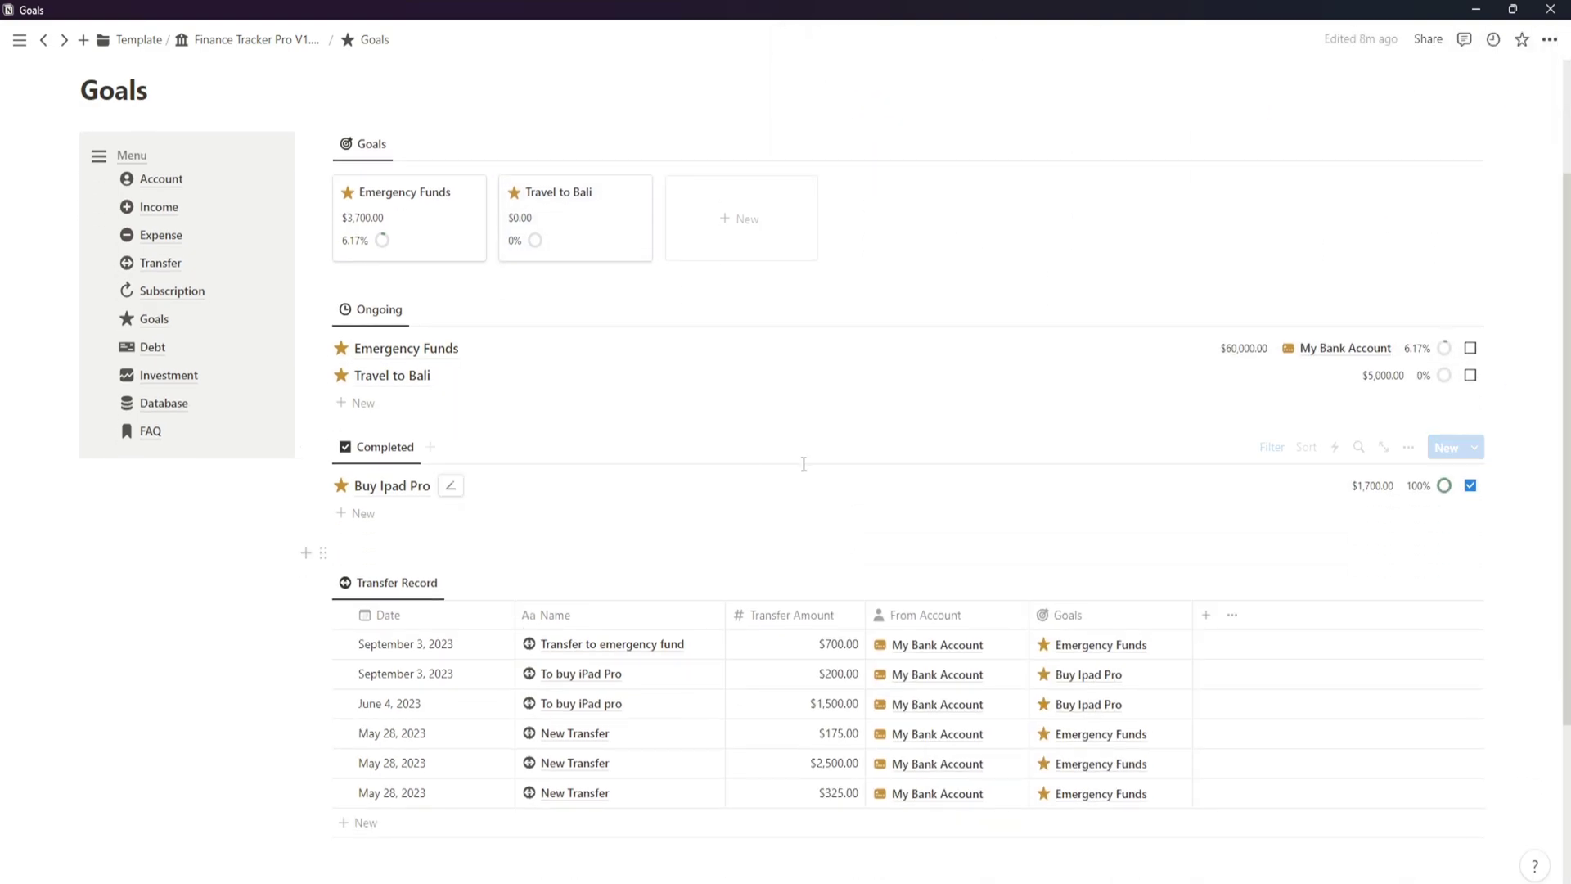
# Set the Goals gallery card preview to show goal images, then close the layout settings.
pyautogui.scroll(1, 776, 471)
pyautogui.click(1408, 232)
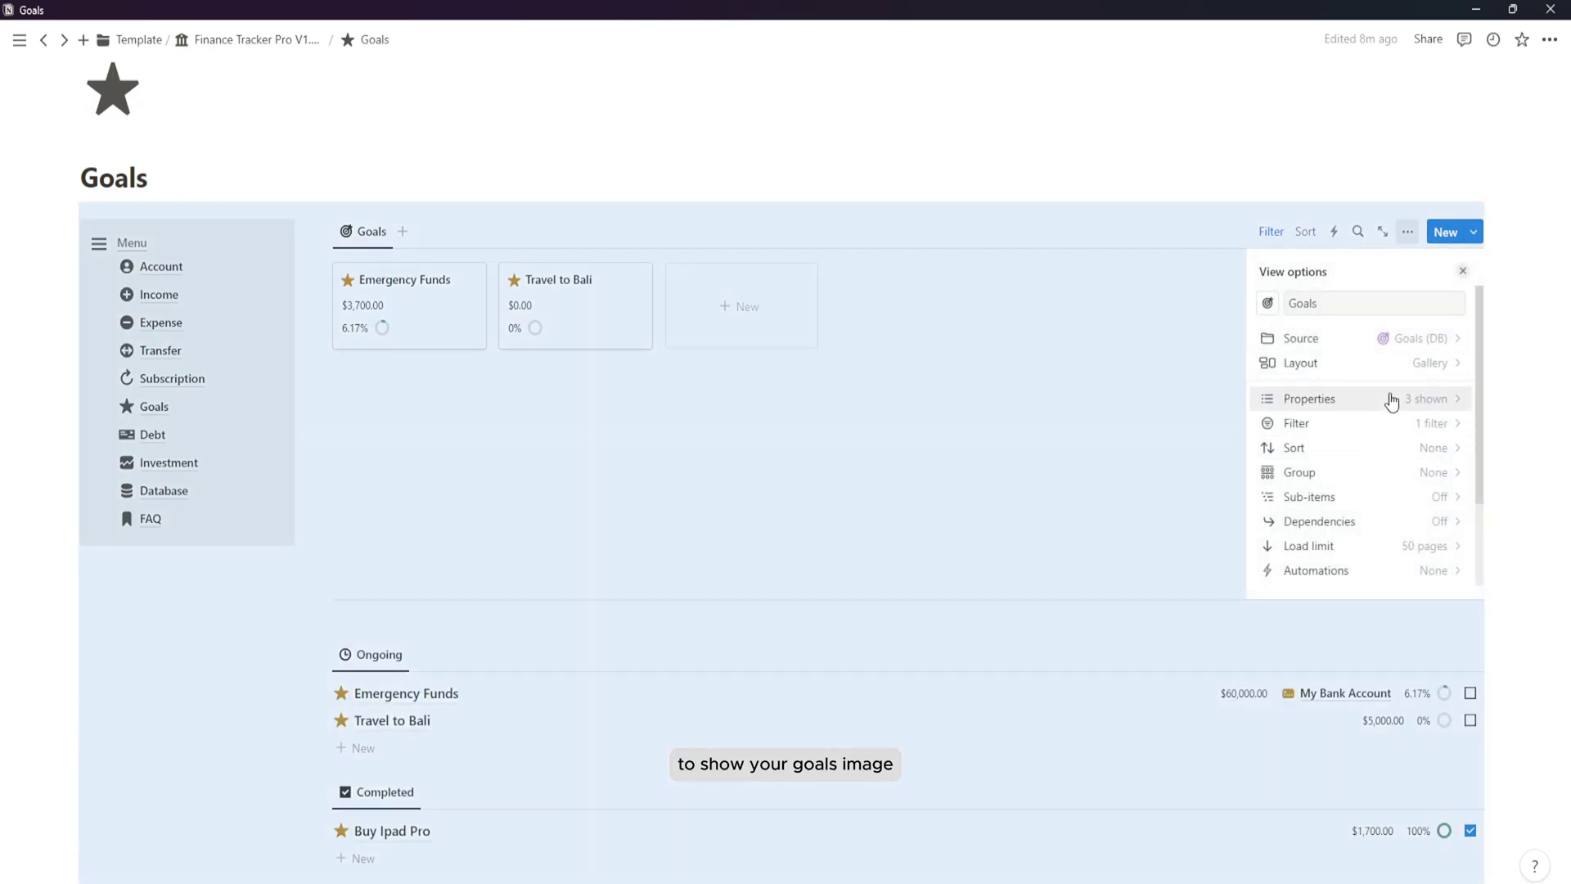
pyautogui.click(1416, 361)
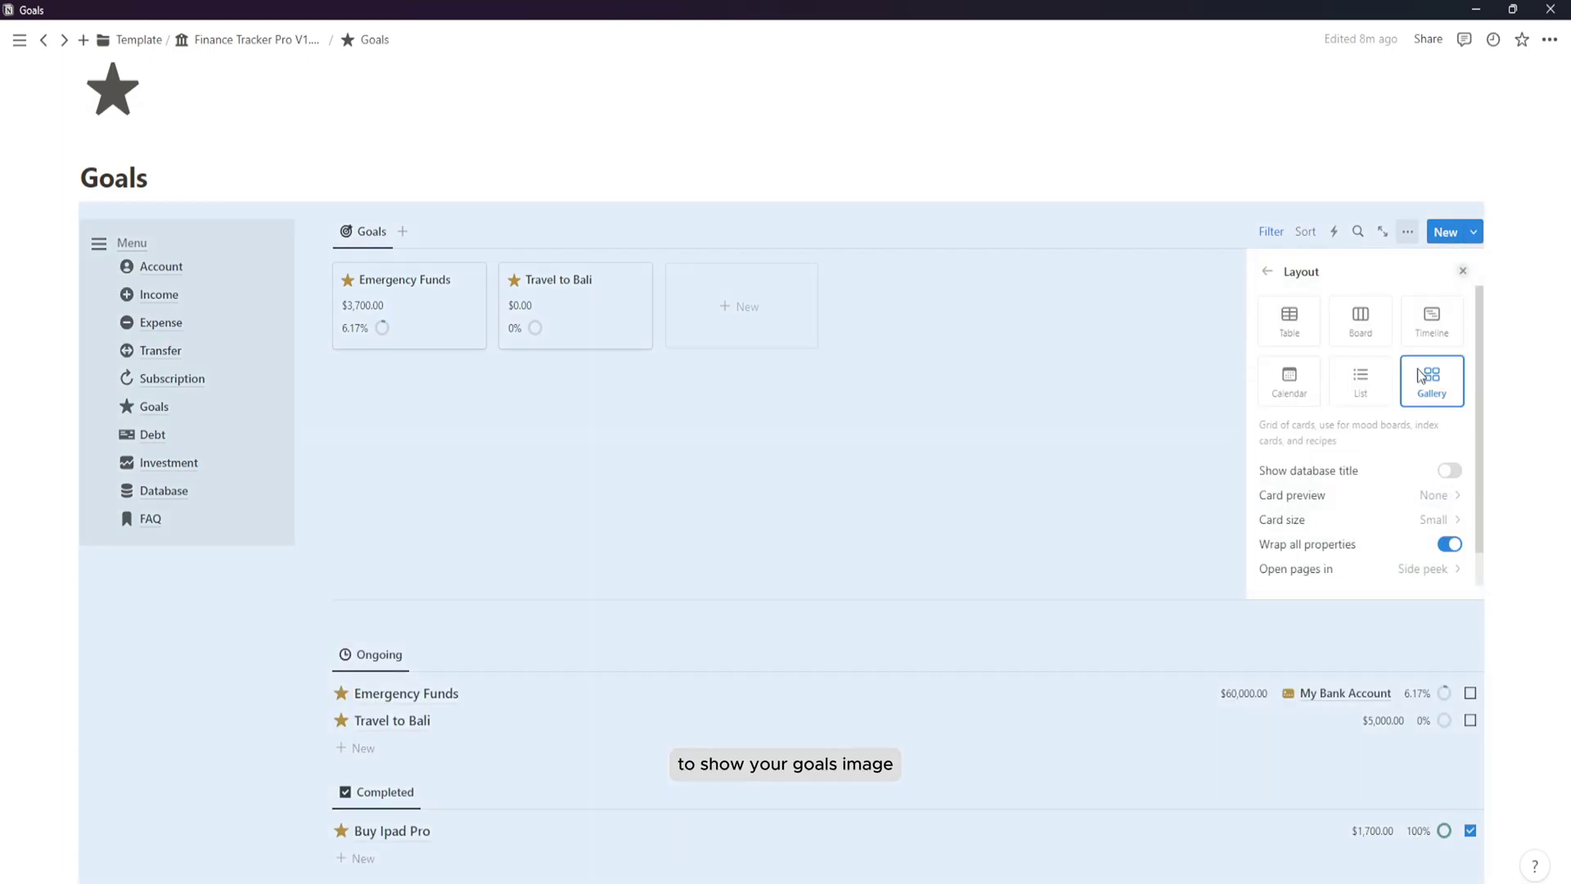
pyautogui.click(1446, 505)
pyautogui.click(1343, 593)
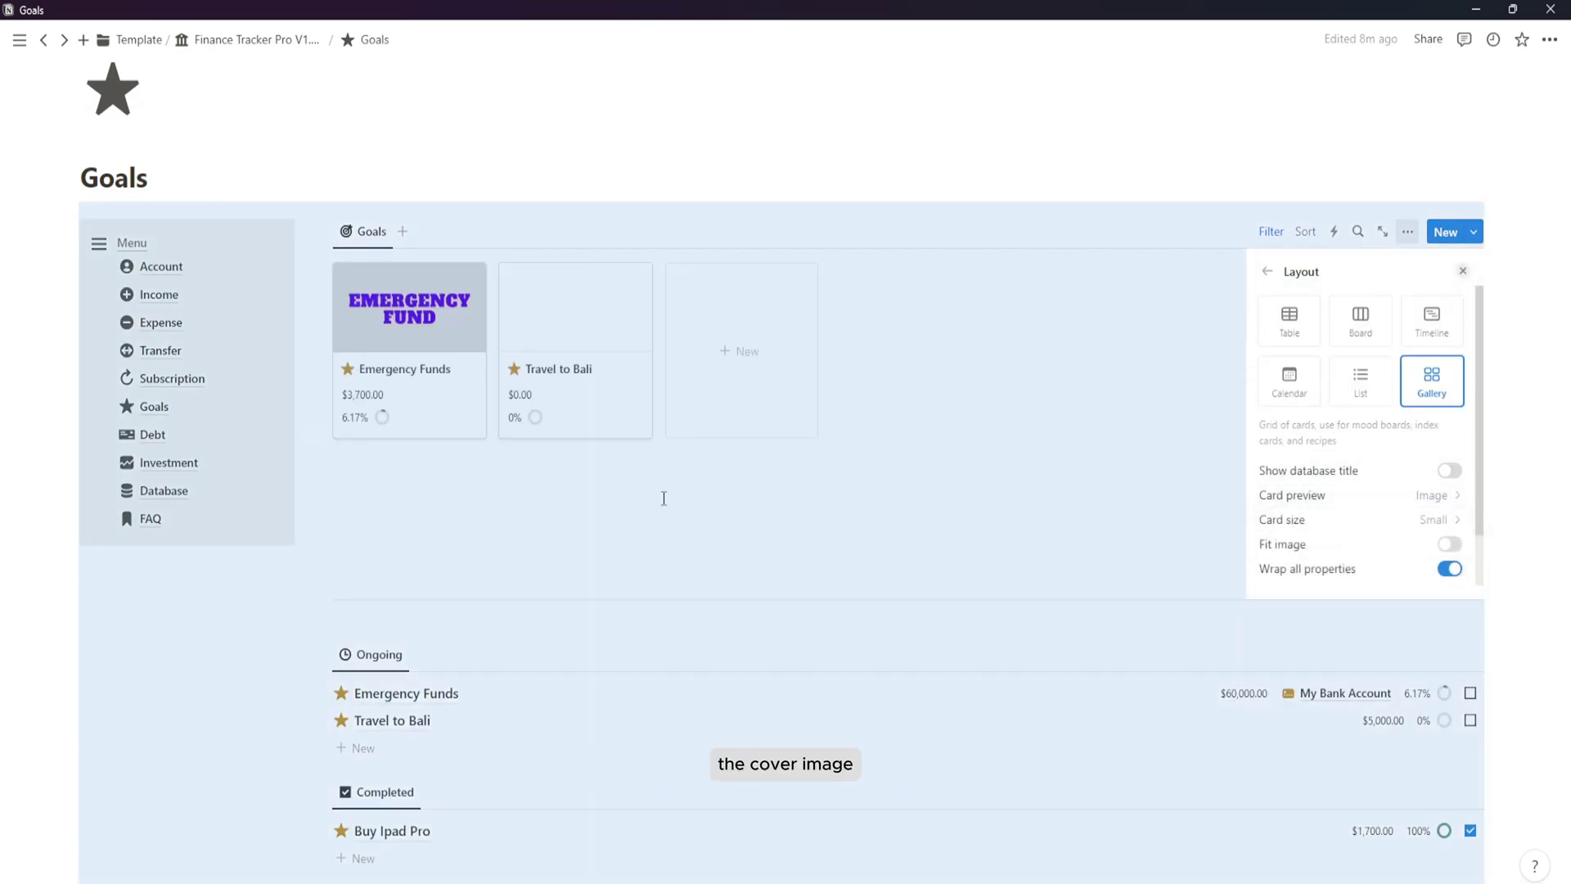
pyautogui.click(857, 560)
pyautogui.scroll(-3, 776, 636)
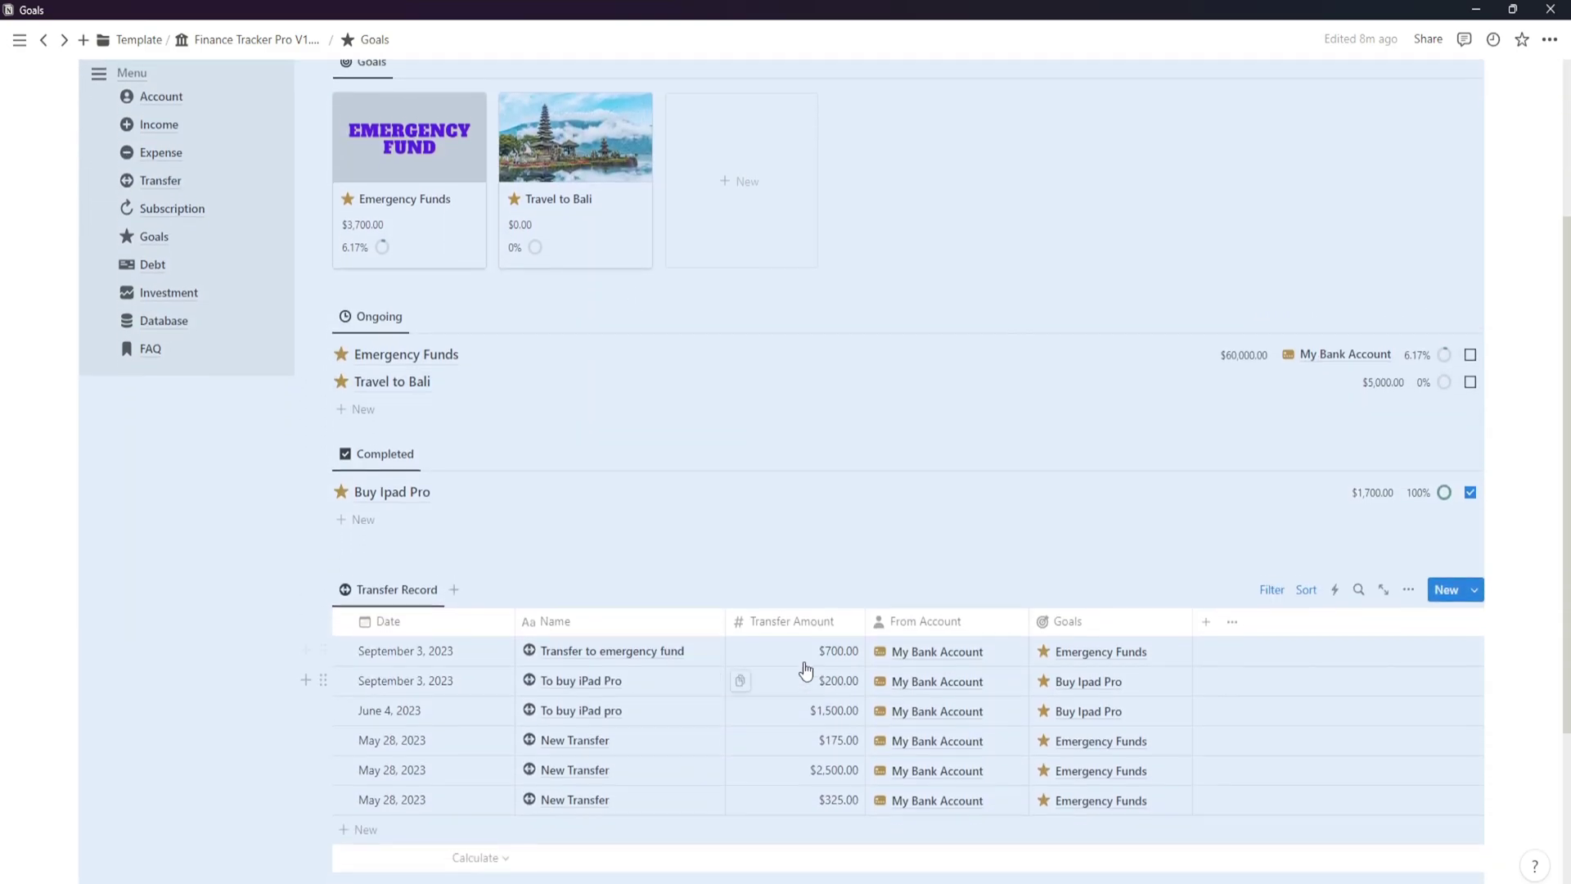
pyautogui.scroll(3, 573, 604)
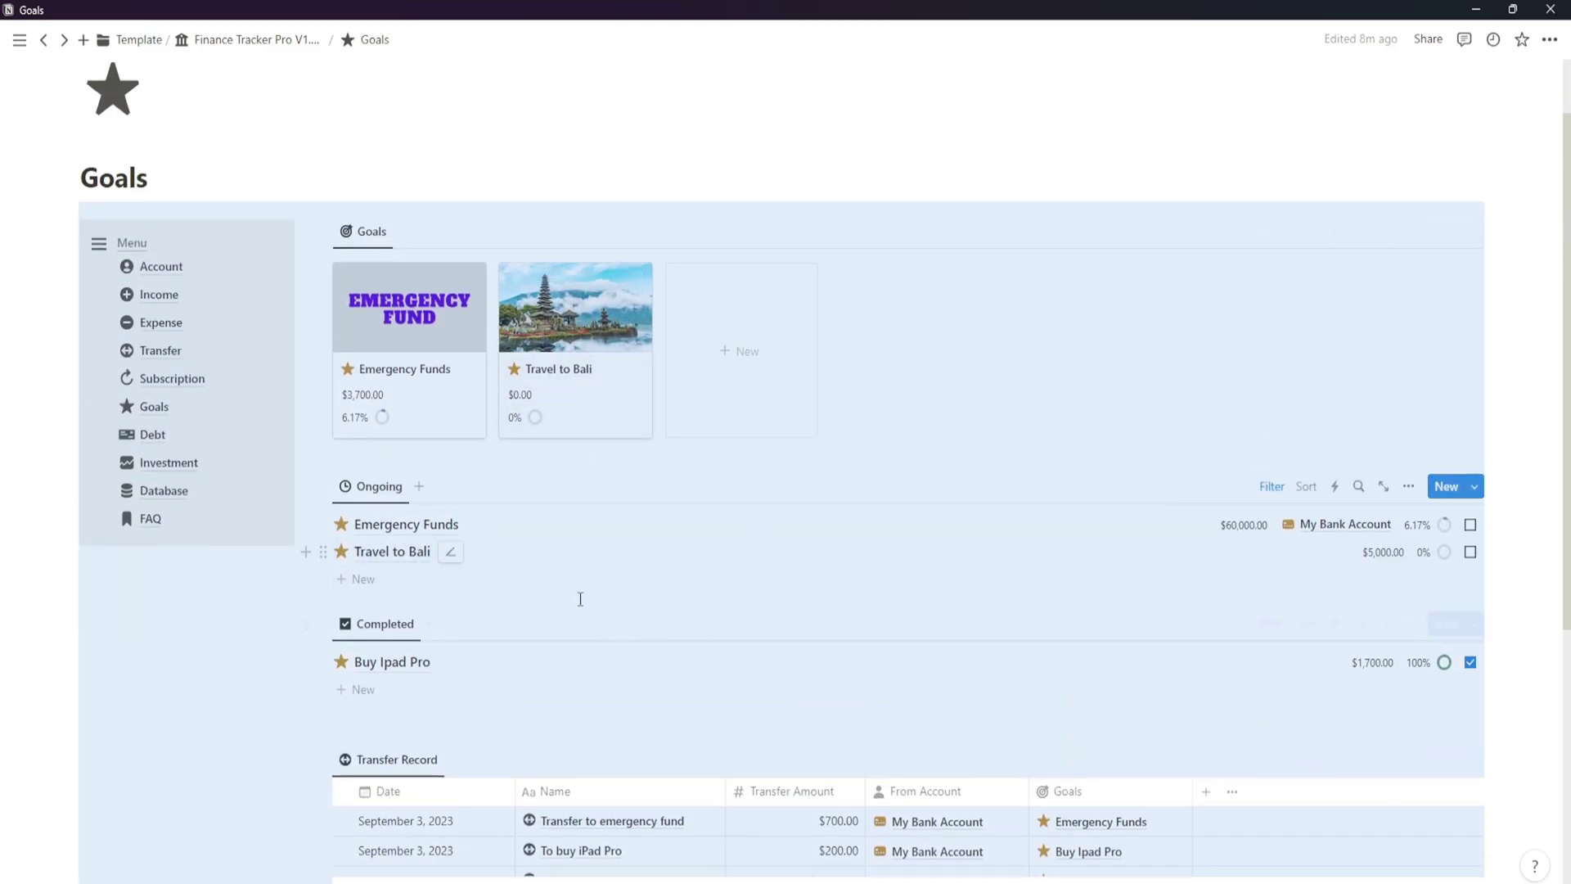
# Return to the Finance Tracker Pro V1.2 (YT) dashboard and scroll through its sections.
pyautogui.click(139, 242)
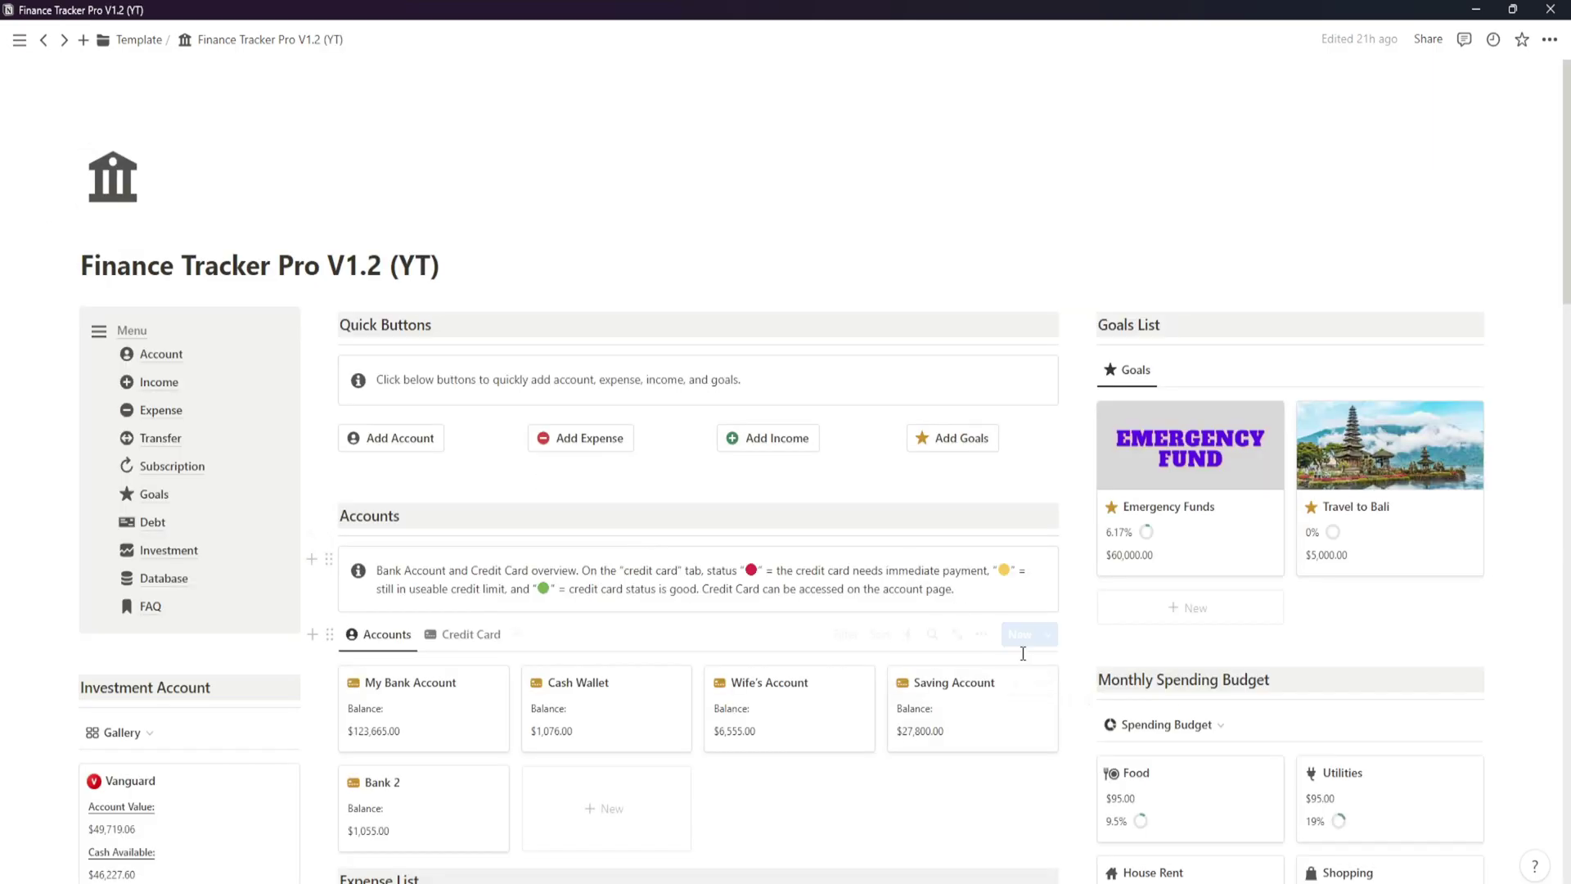
pyautogui.scroll(-1, 1328, 582)
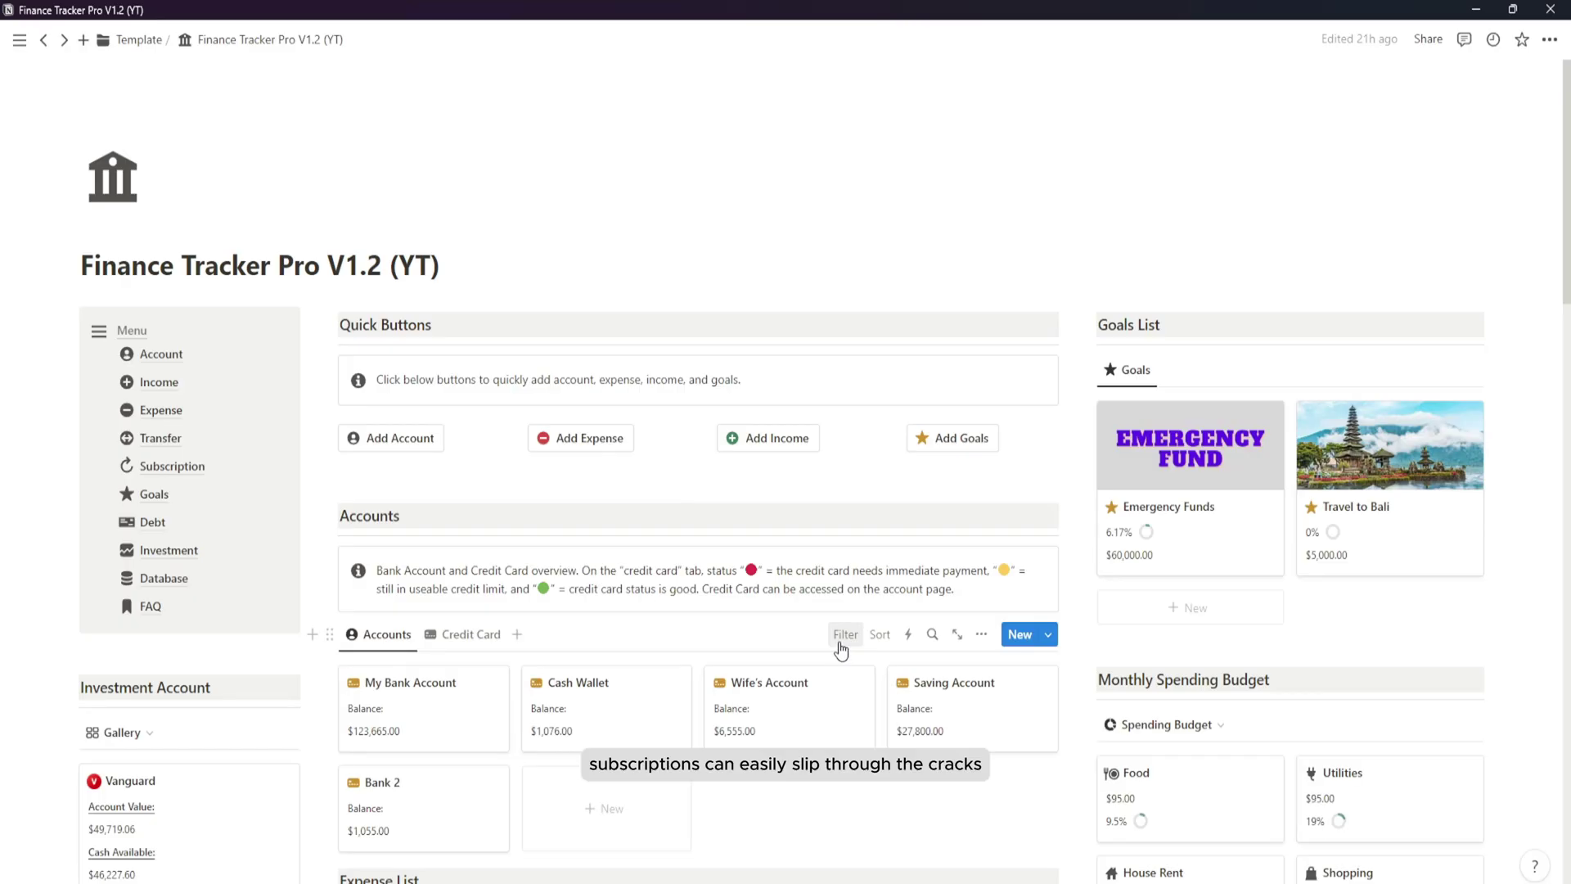
pyautogui.scroll(-4, 906, 640)
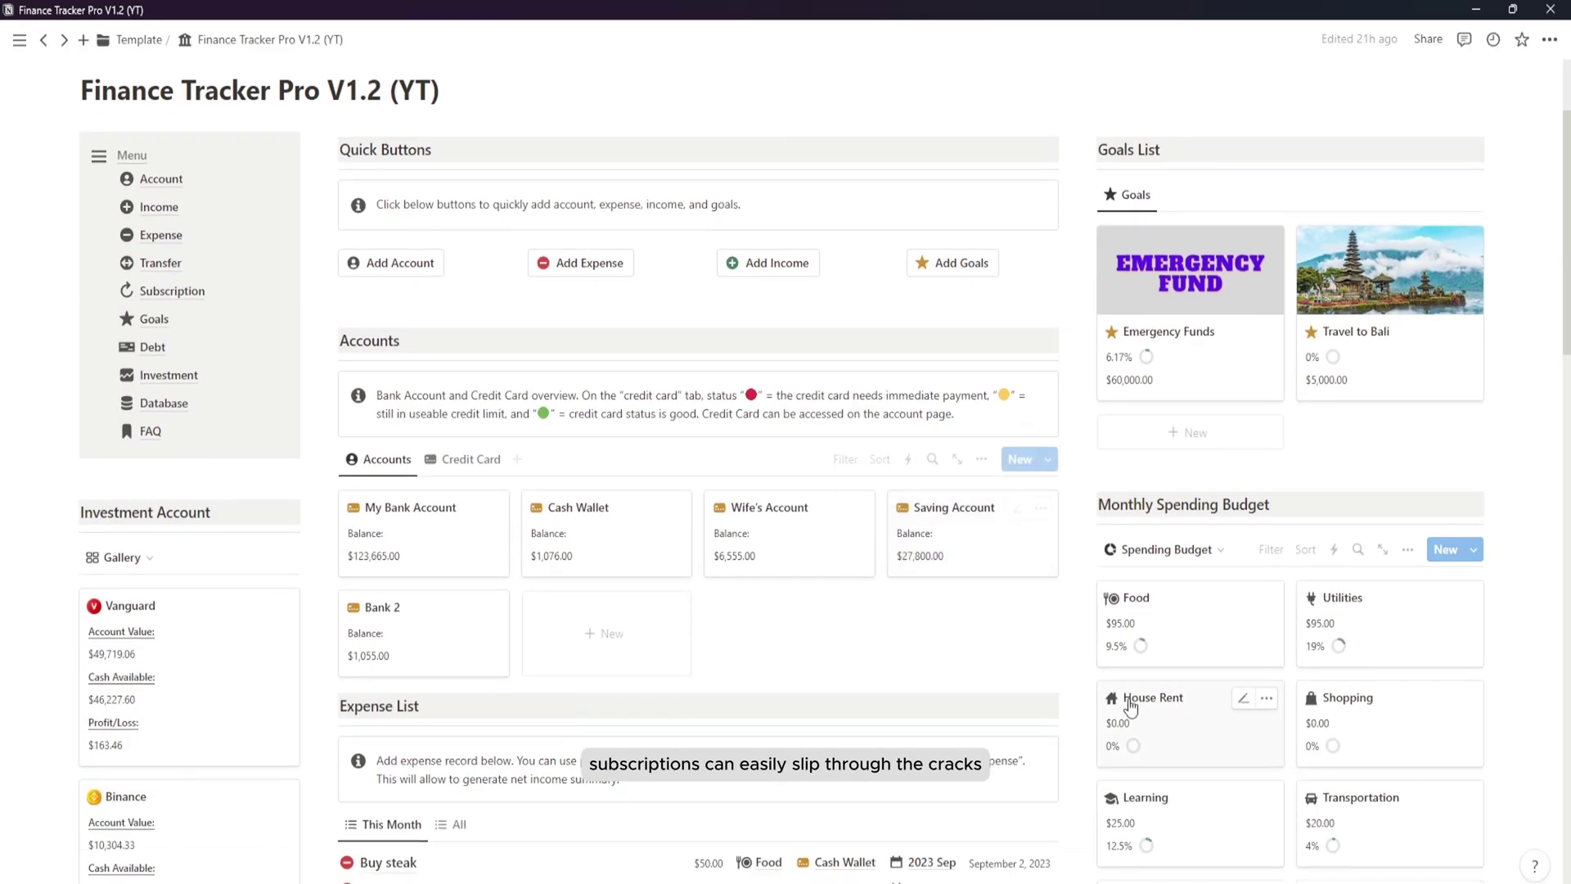
pyautogui.scroll(-5, 1111, 700)
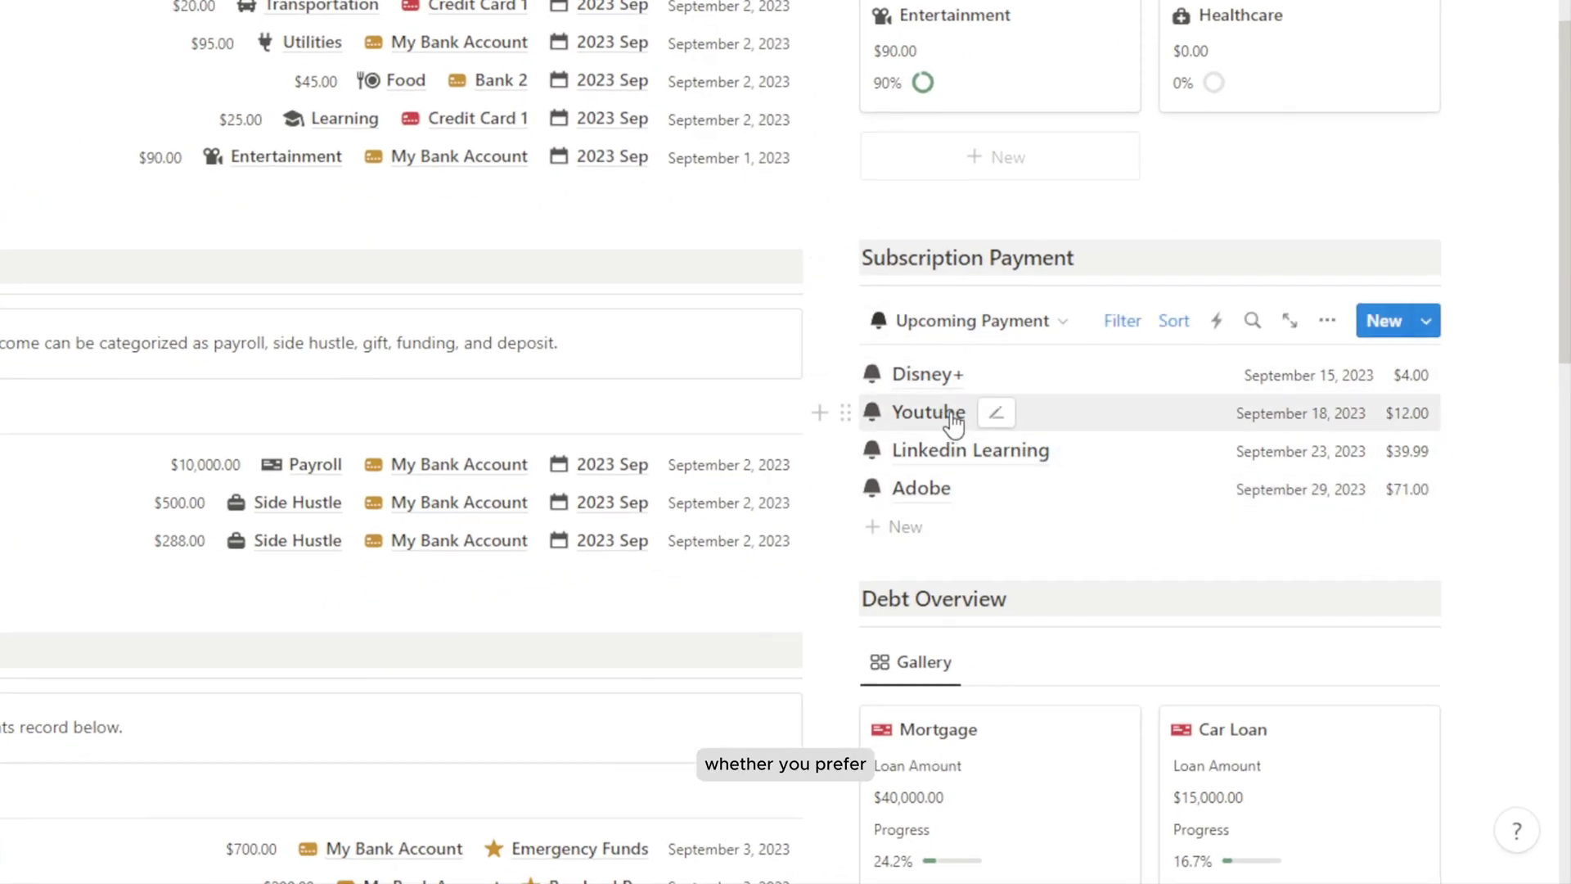
pyautogui.scroll(5, 188, 373)
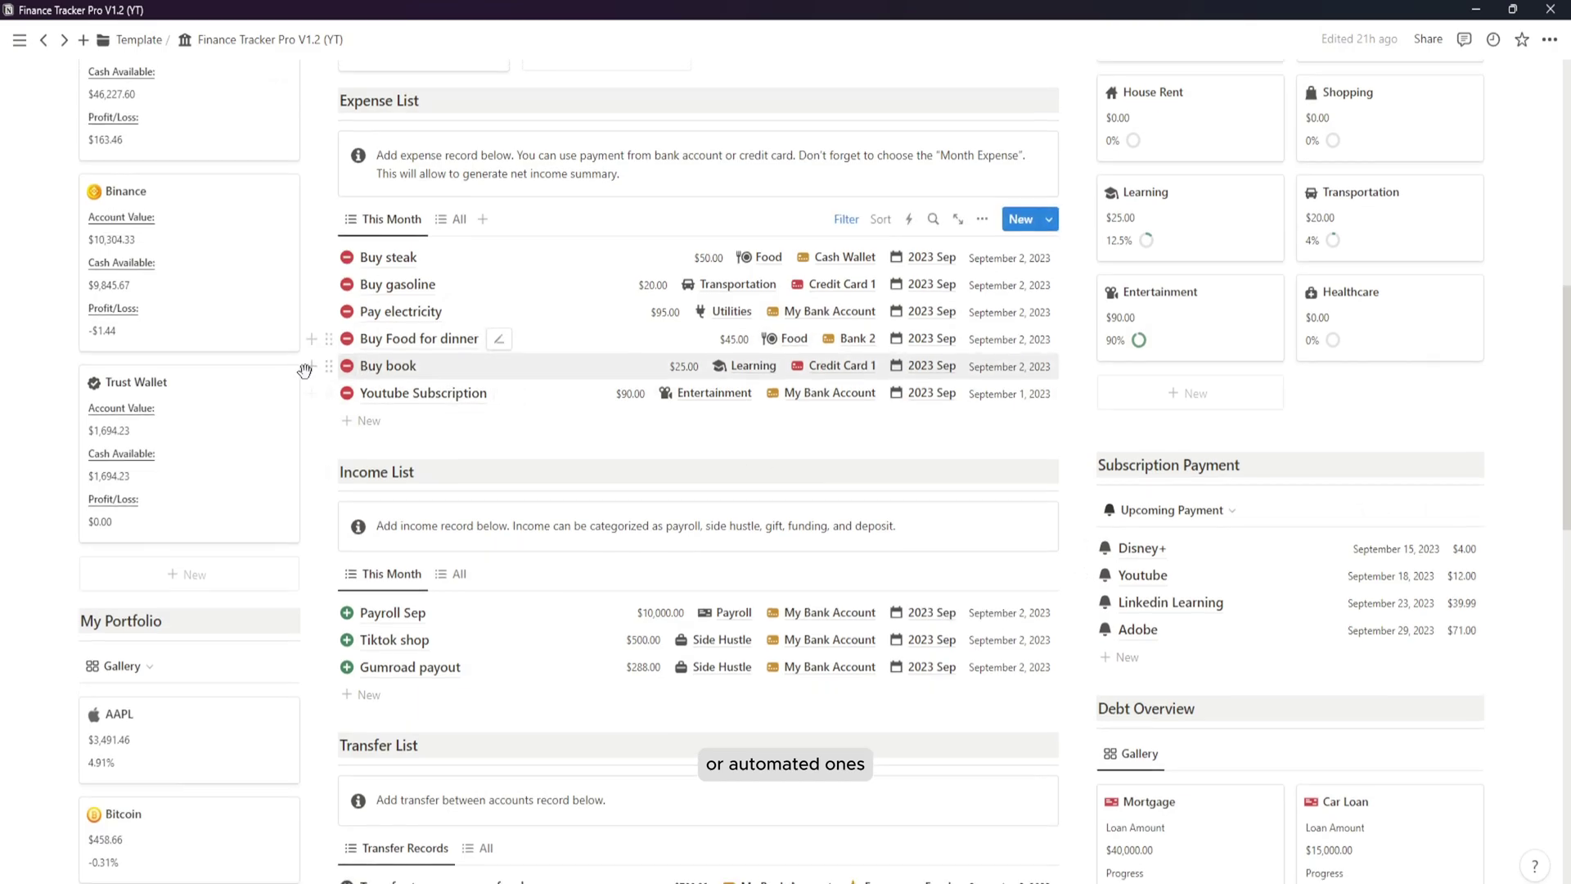
pyautogui.scroll(5, 188, 373)
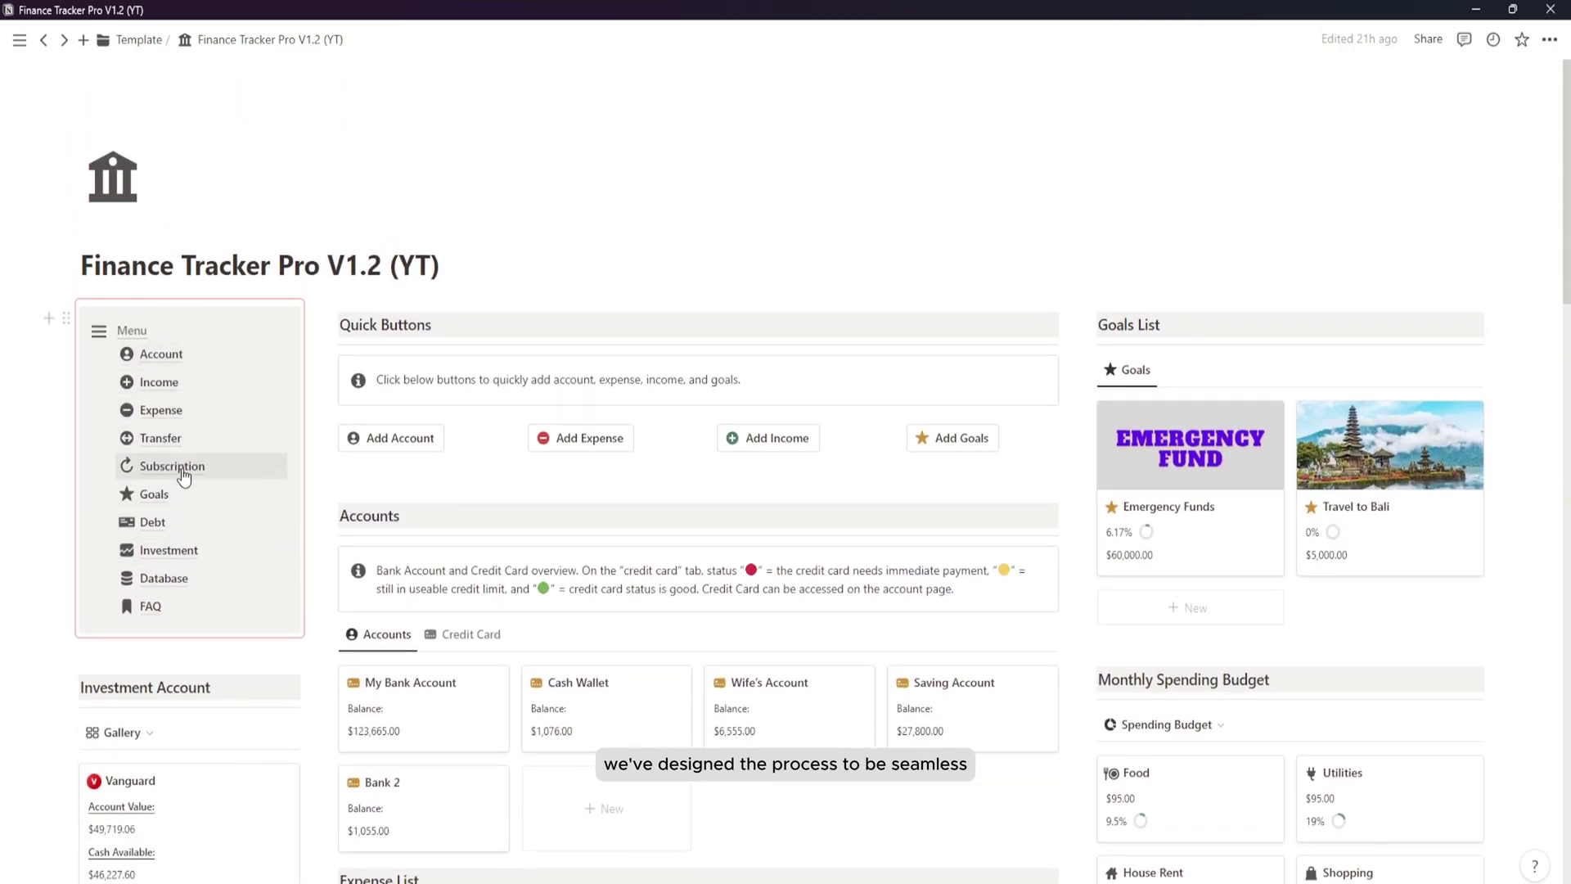
# On the Subscription page, add a new subscription entry named 'Audible'.
pyautogui.click(163, 465)
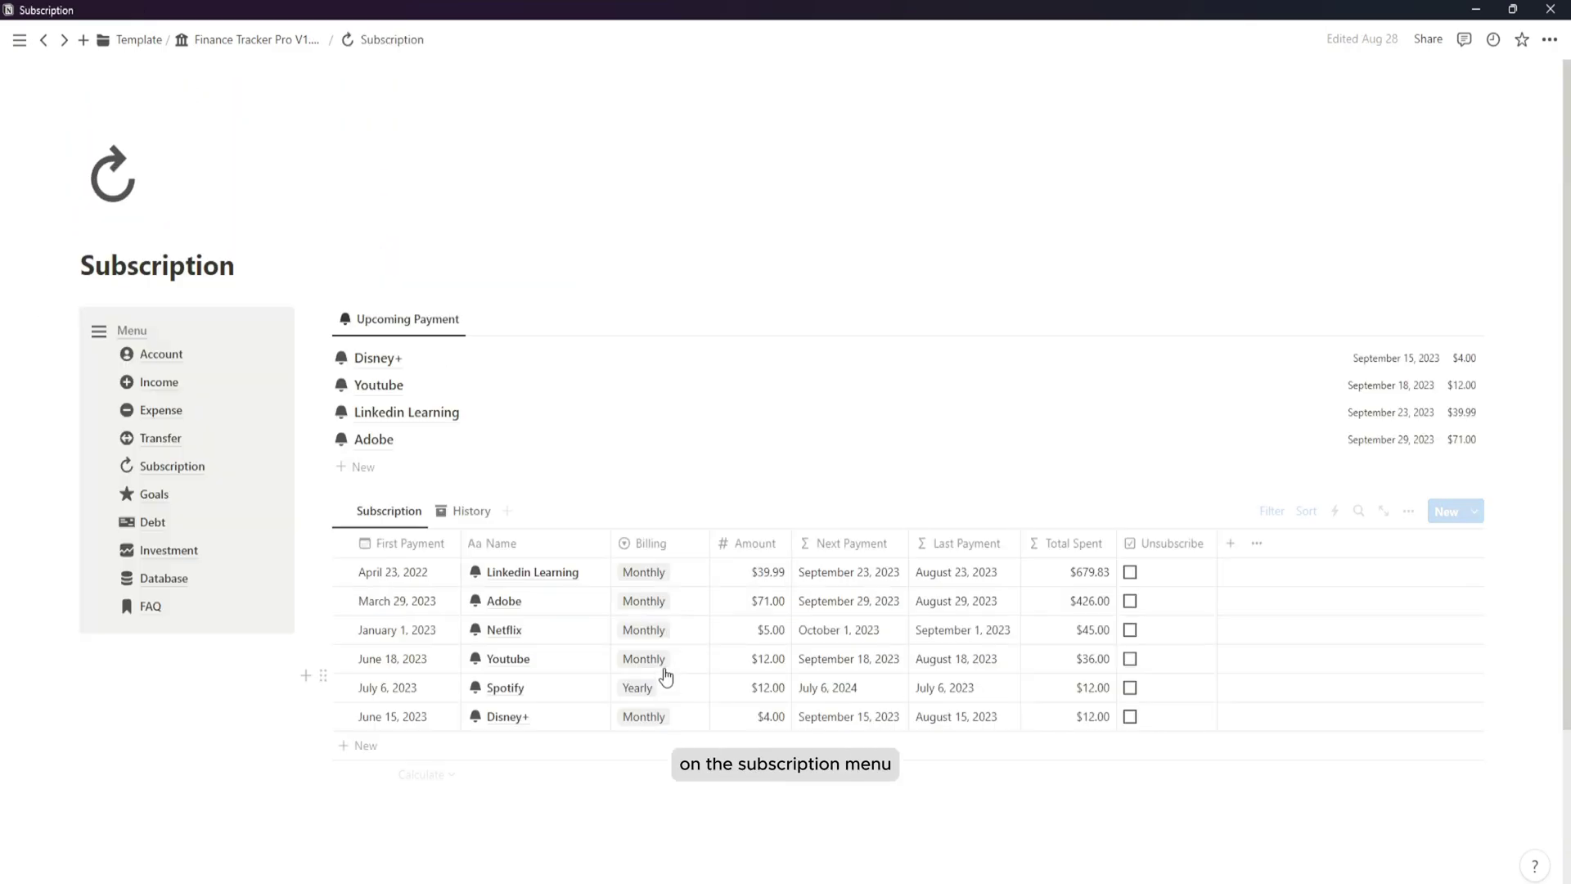
pyautogui.scroll(-1, 491, 483)
pyautogui.scroll(1, 458, 474)
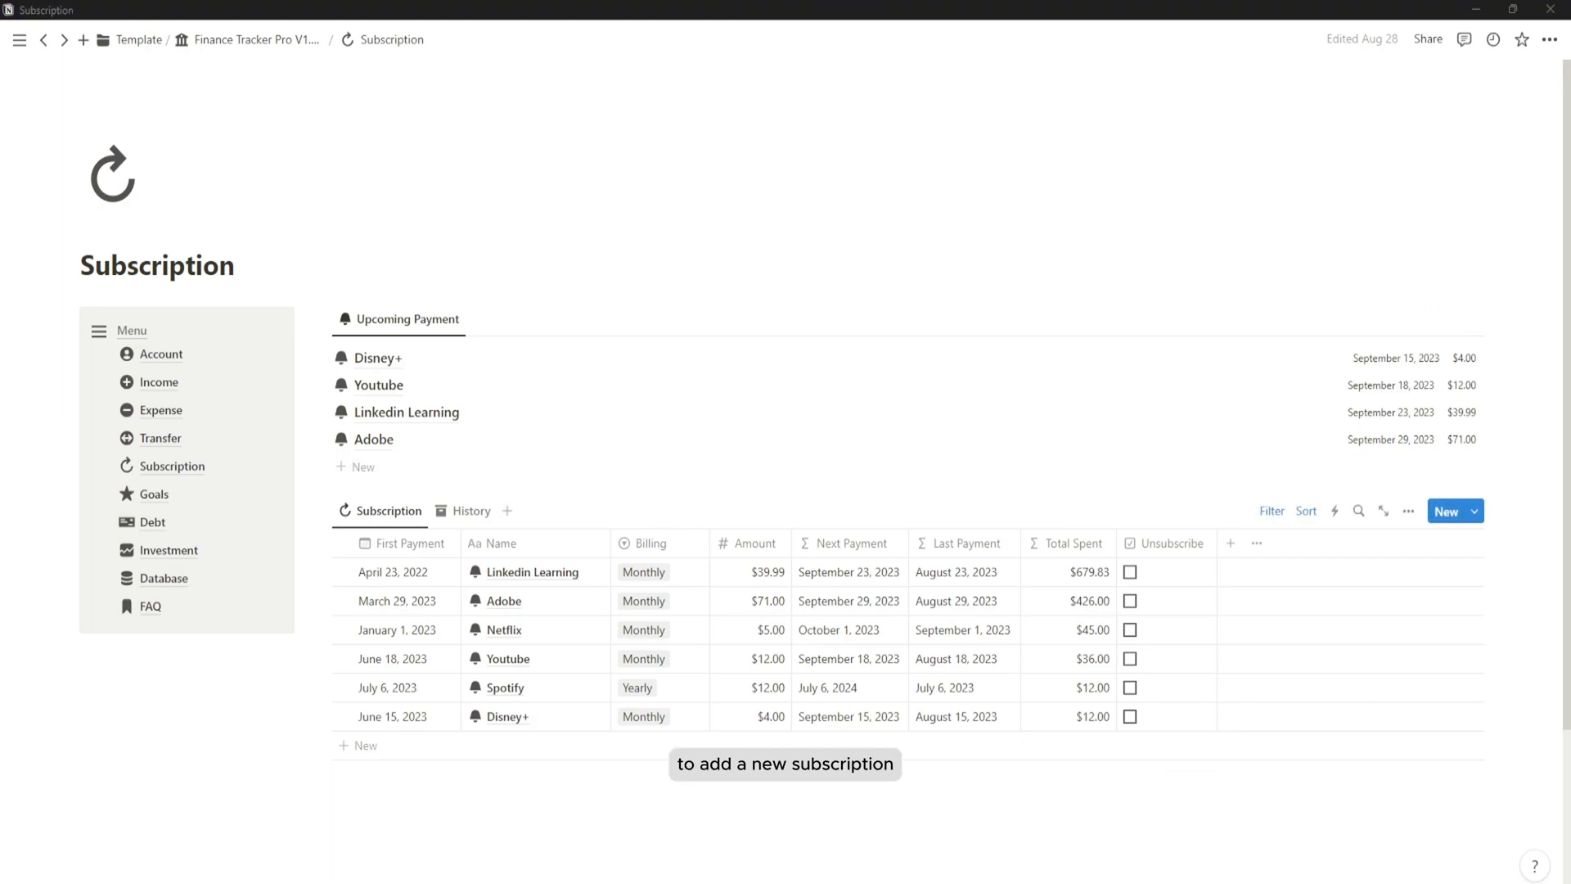
pyautogui.scroll(-1, 786, 573)
pyautogui.scroll(-2, 786, 573)
pyautogui.click(503, 571)
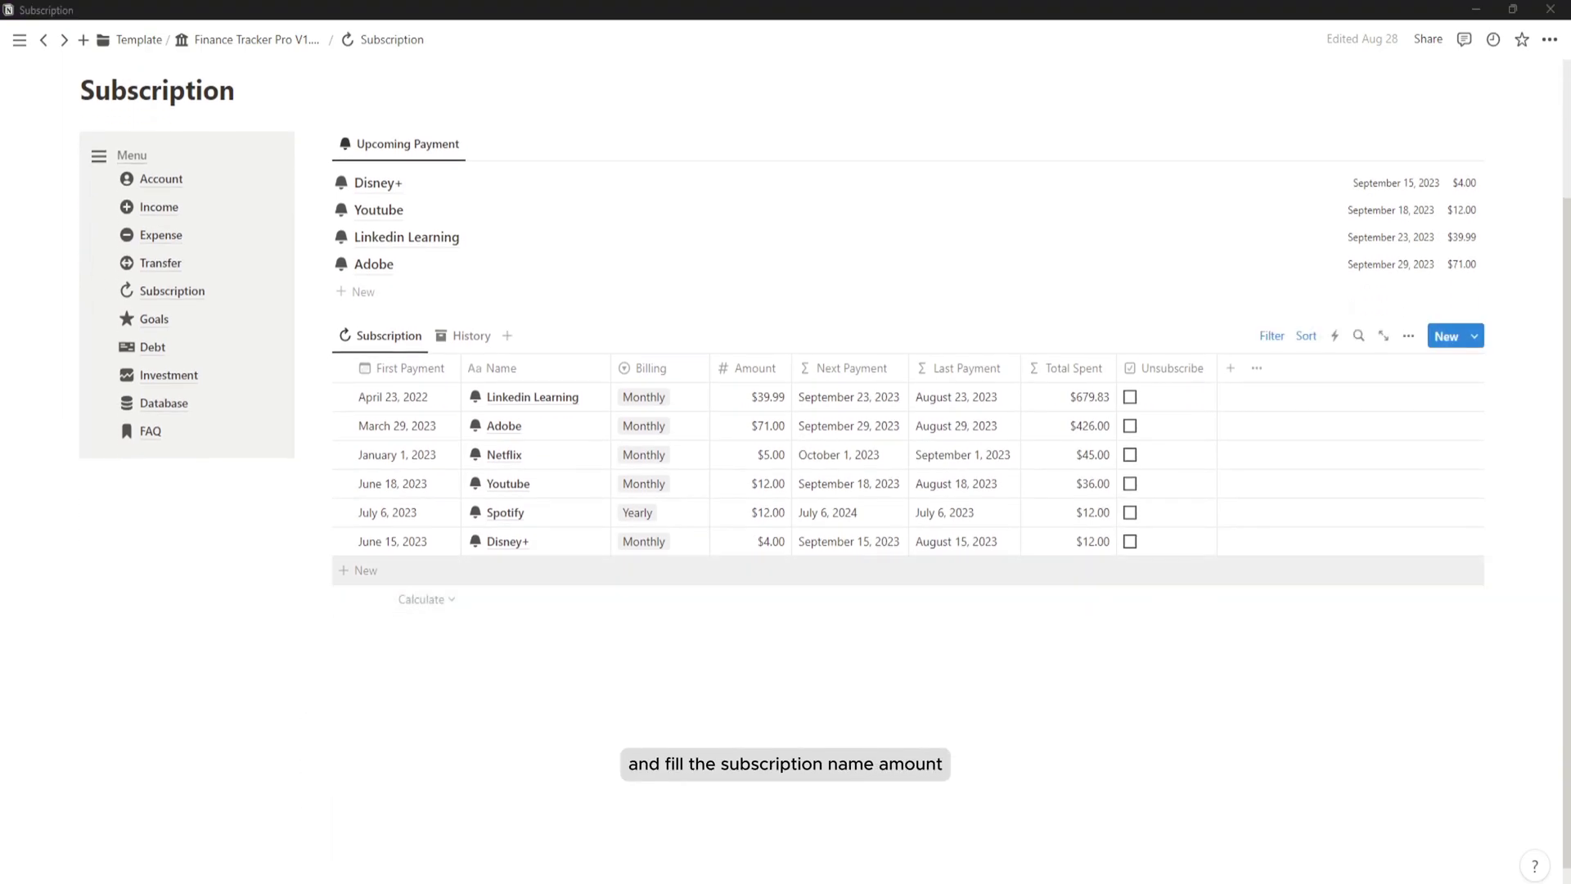
pyautogui.hotkey('ctrl', 'a')
pyautogui.write('A')
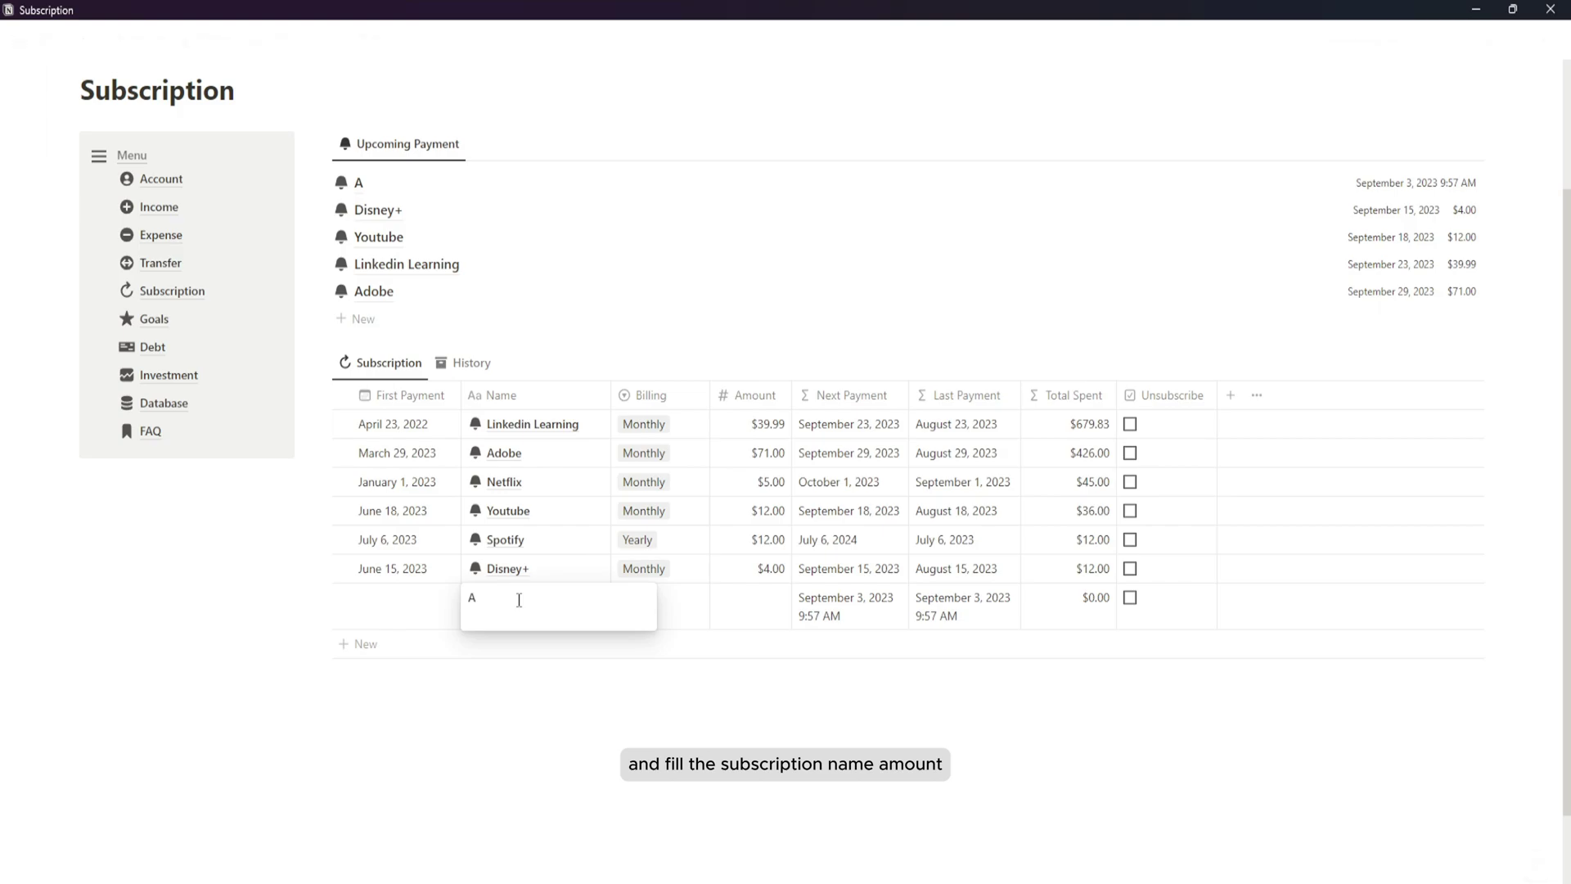
pyautogui.write('udible')
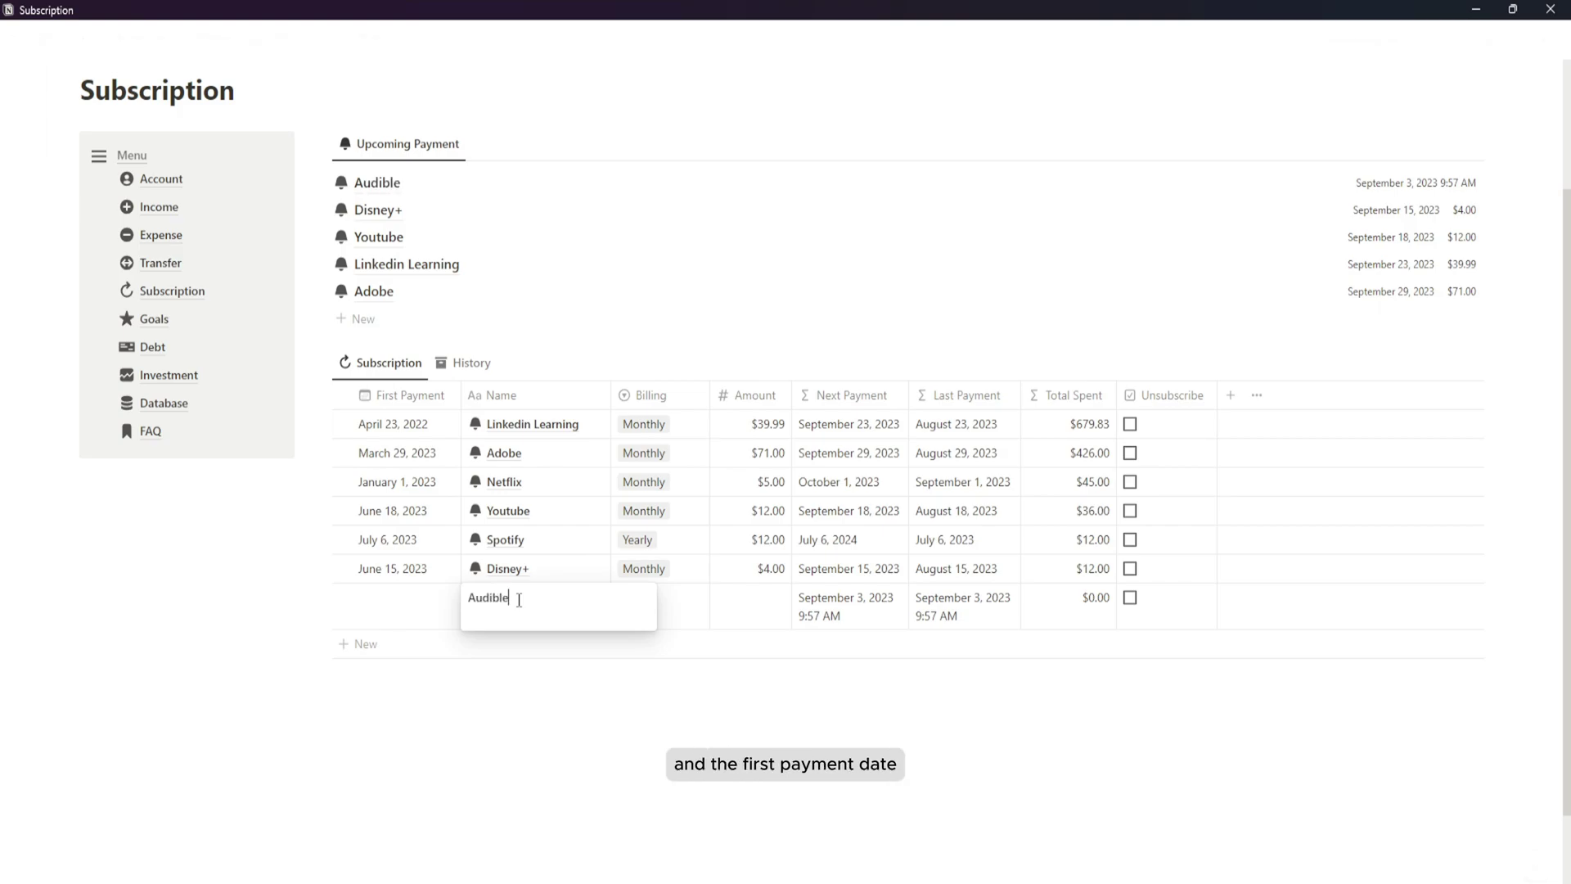
pyautogui.click(645, 625)
# Set Audible to Monthly billing, $7.90, with first payment on August 30, 2023.
pyautogui.click(646, 625)
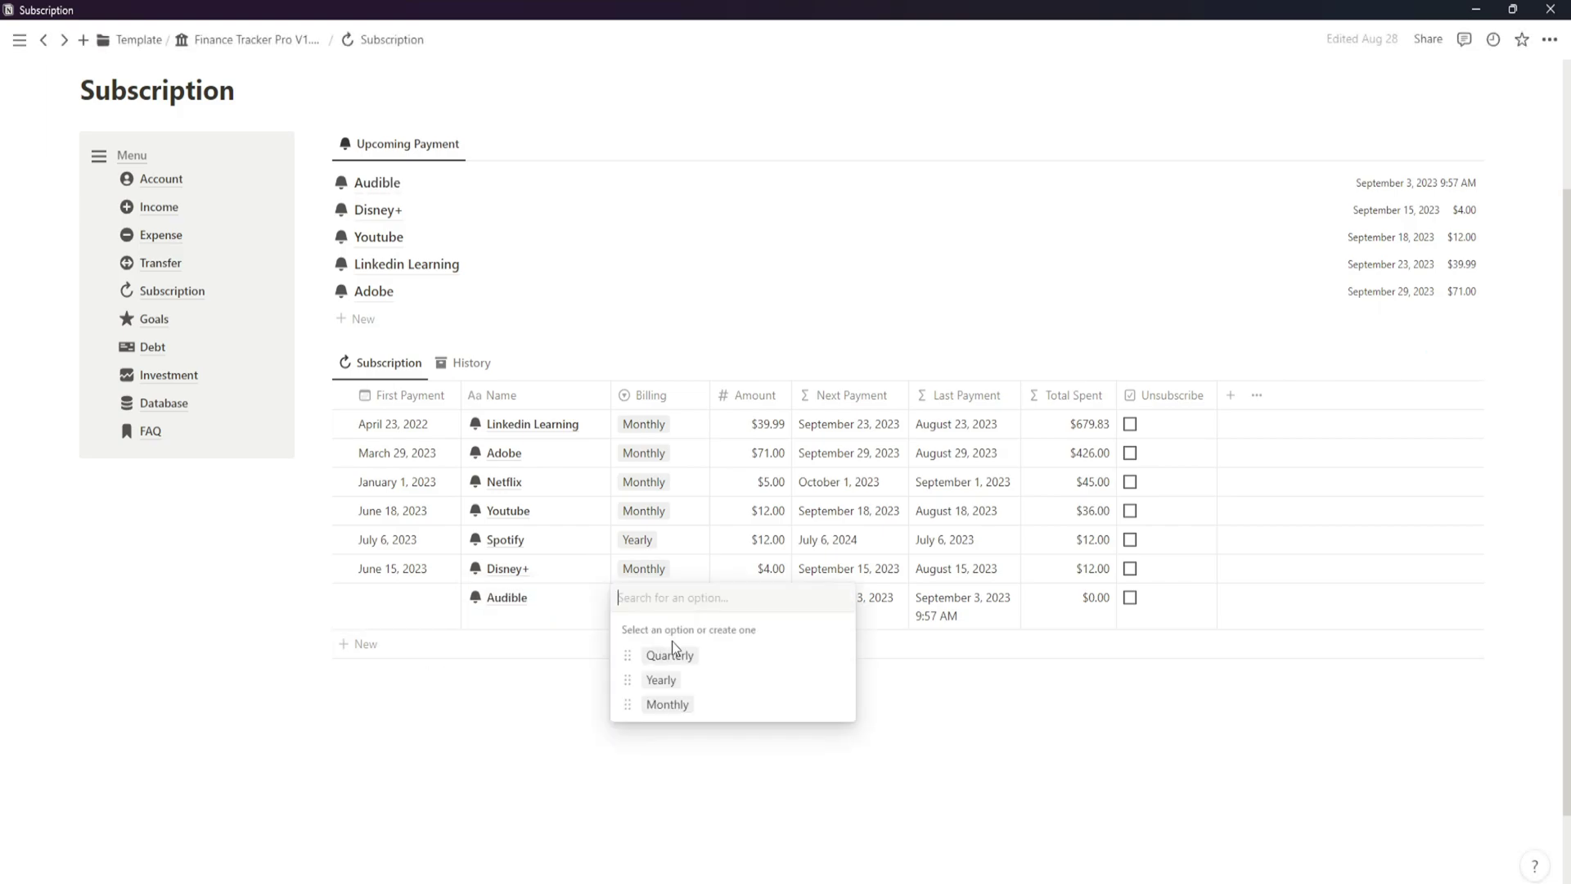
pyautogui.click(689, 705)
pyautogui.click(769, 573)
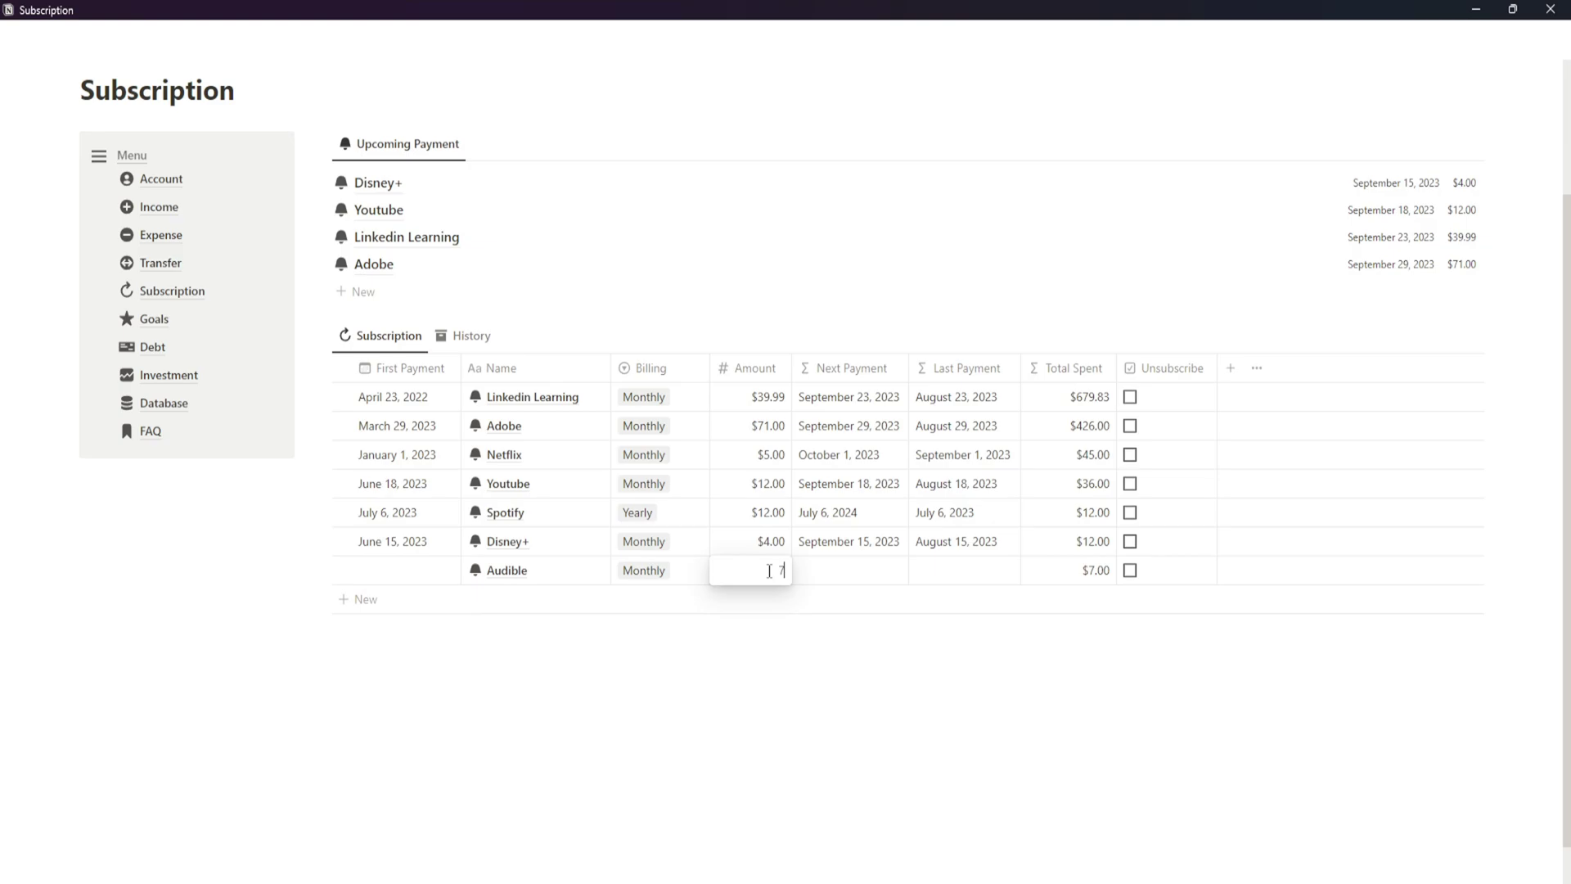
pyautogui.press('Return')
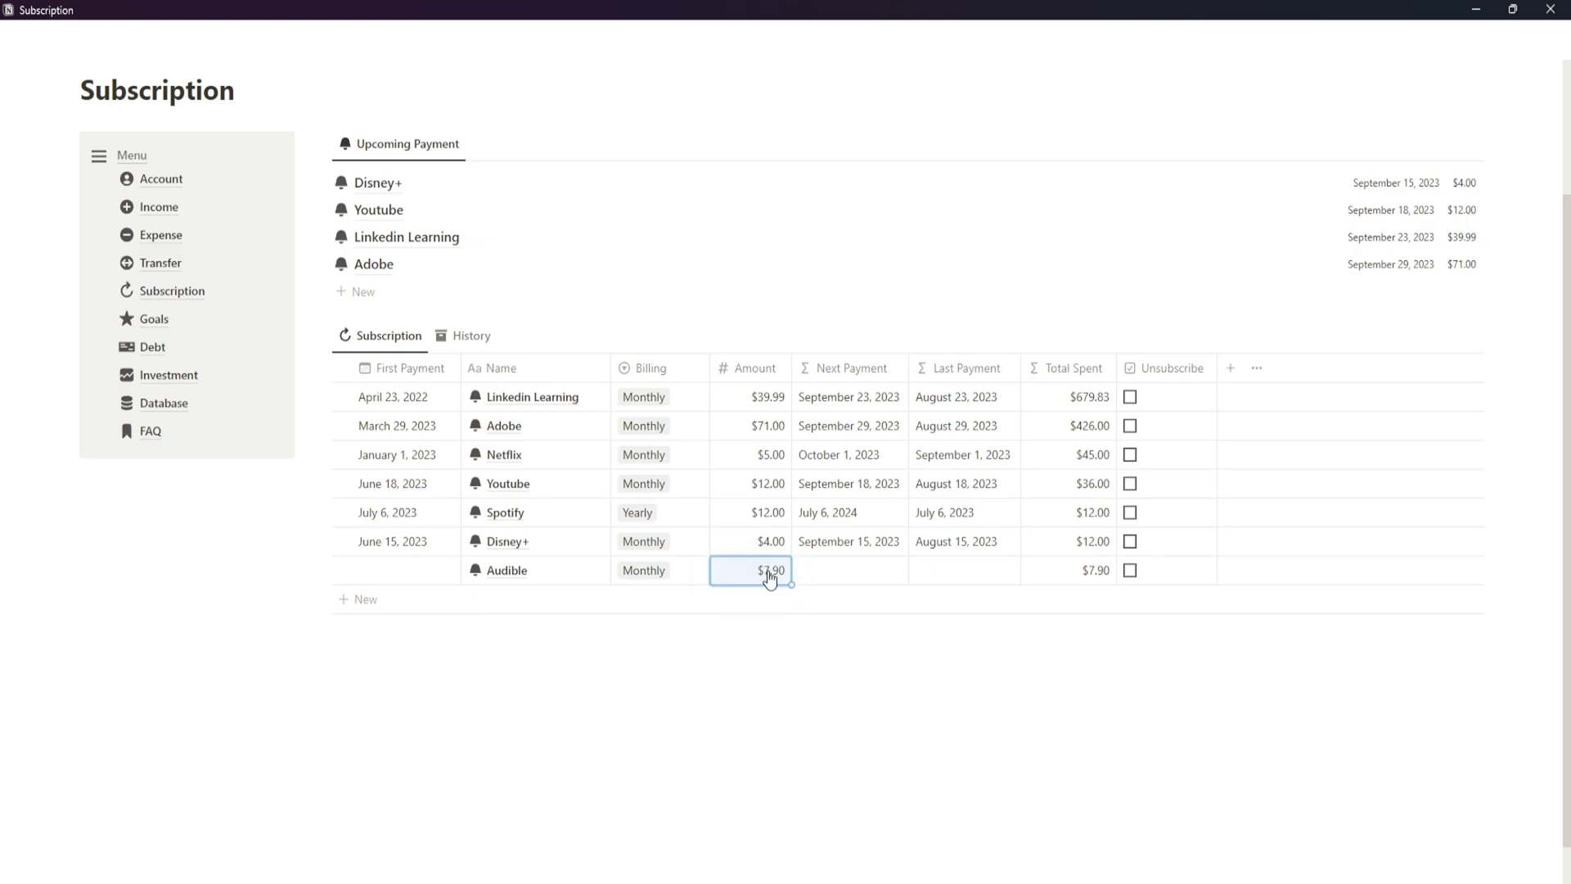
pyautogui.click(392, 572)
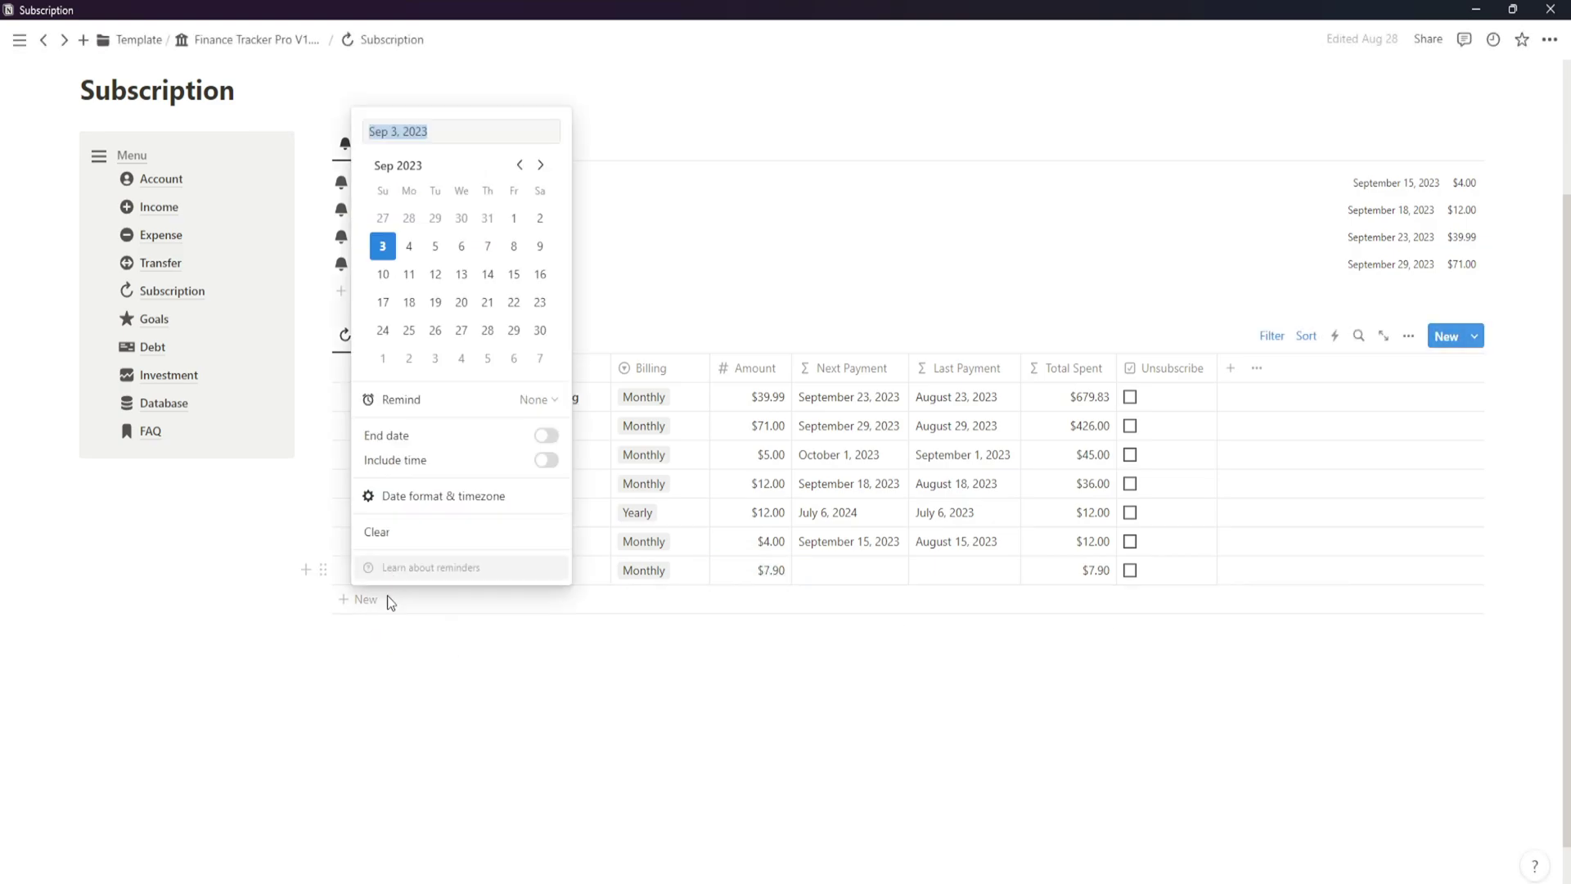
pyautogui.click(470, 228)
pyautogui.click(568, 727)
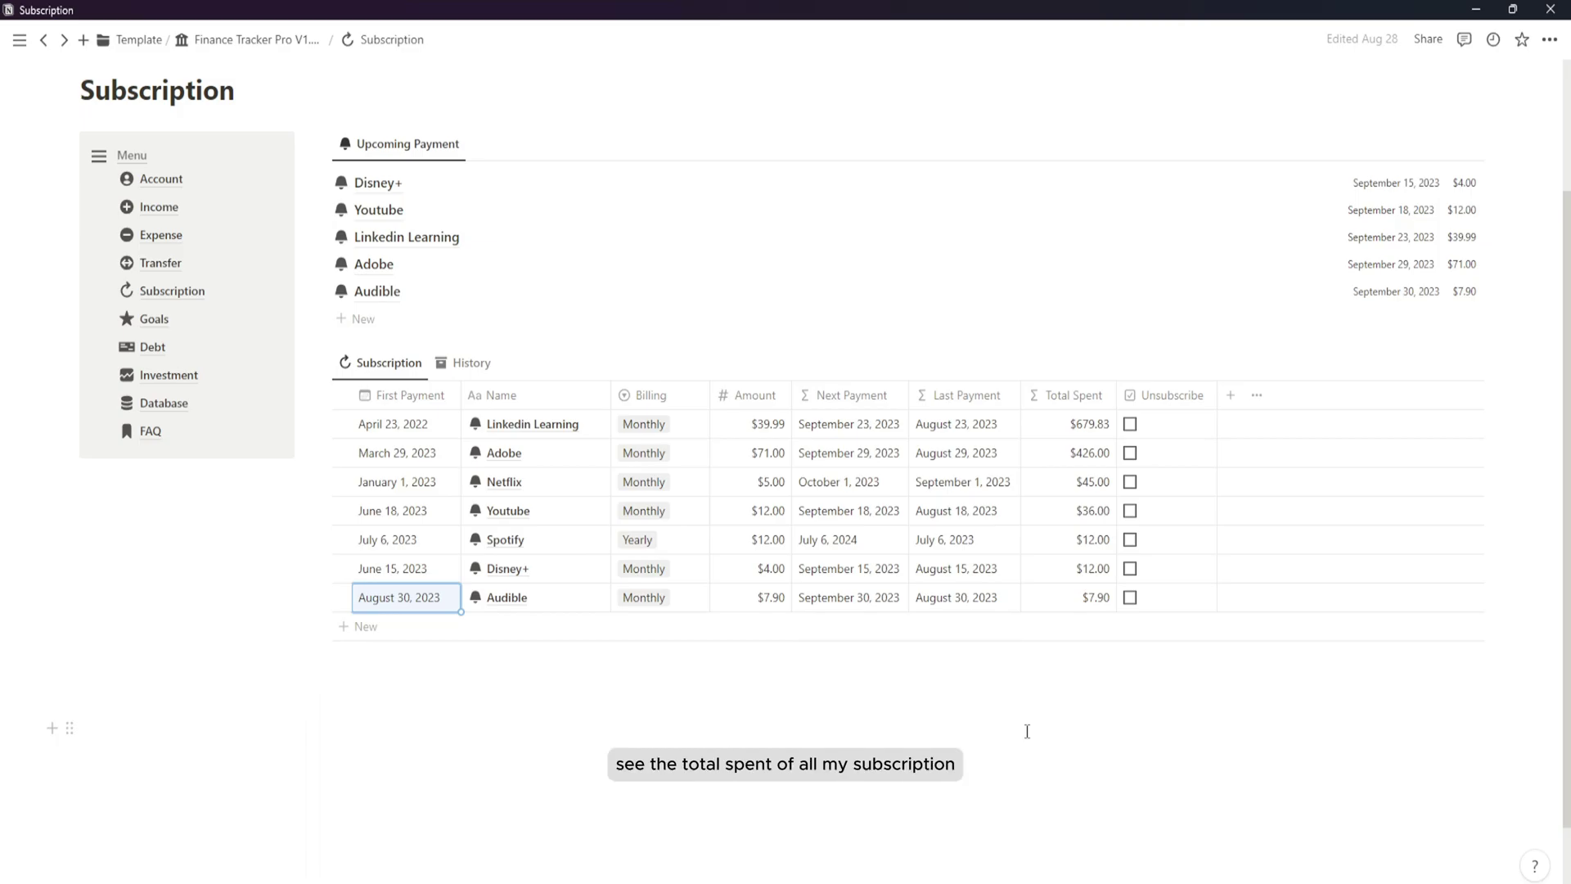
pyautogui.scroll(1, 935, 749)
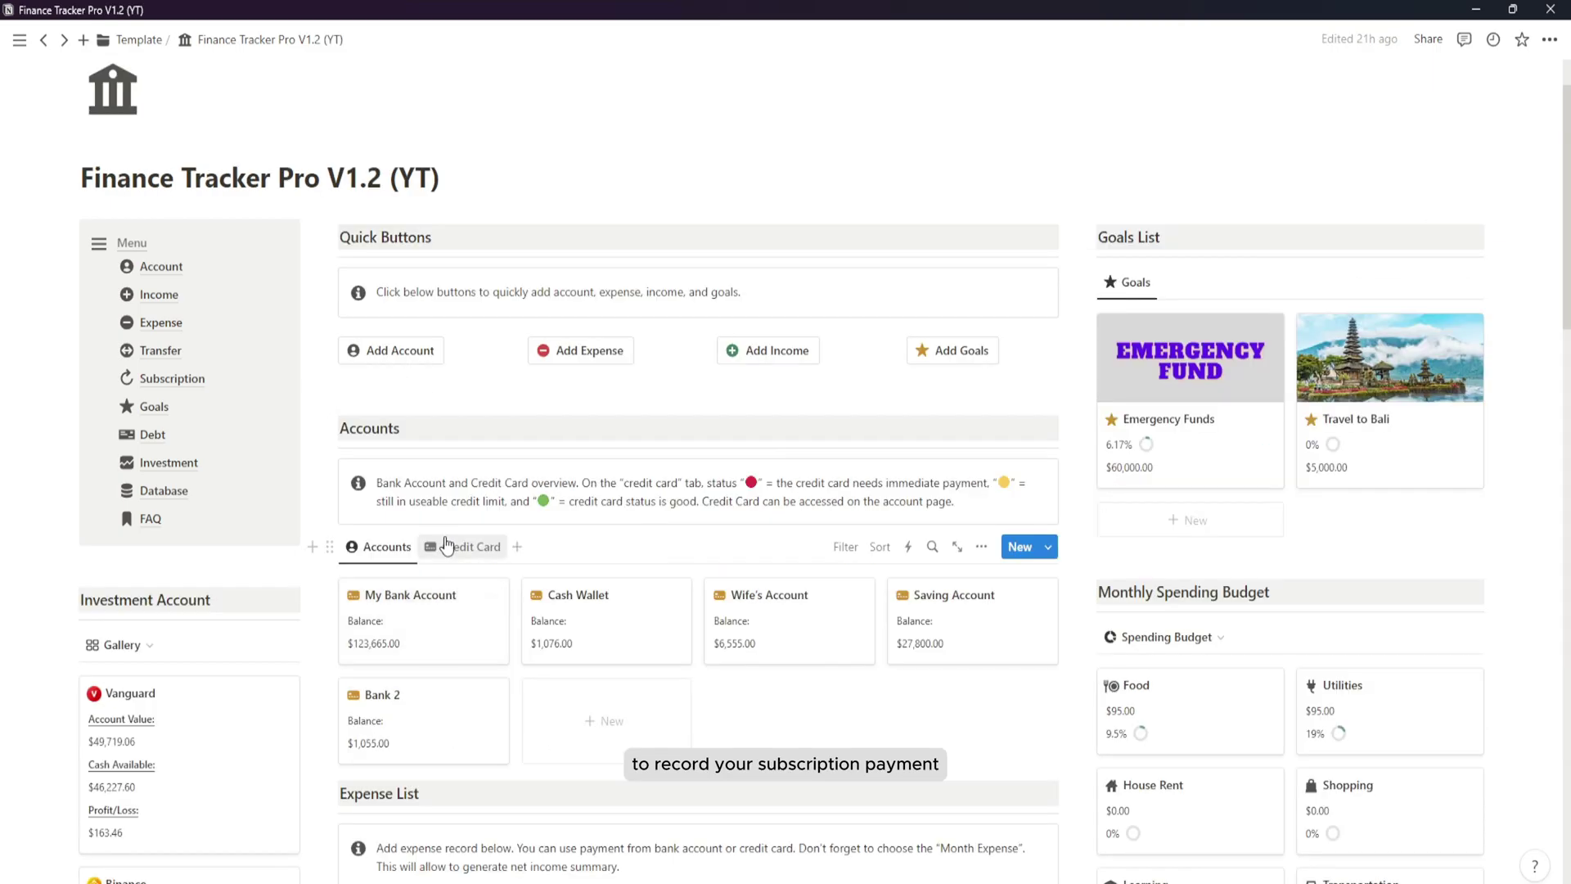
# Add a new expense row named Audible Subscription with an amount of $7.90.
pyautogui.scroll(-1, 446, 536)
pyautogui.scroll(-5, 446, 536)
pyautogui.click(410, 674)
pyautogui.tripleClick(407, 671)
pyautogui.write('A')
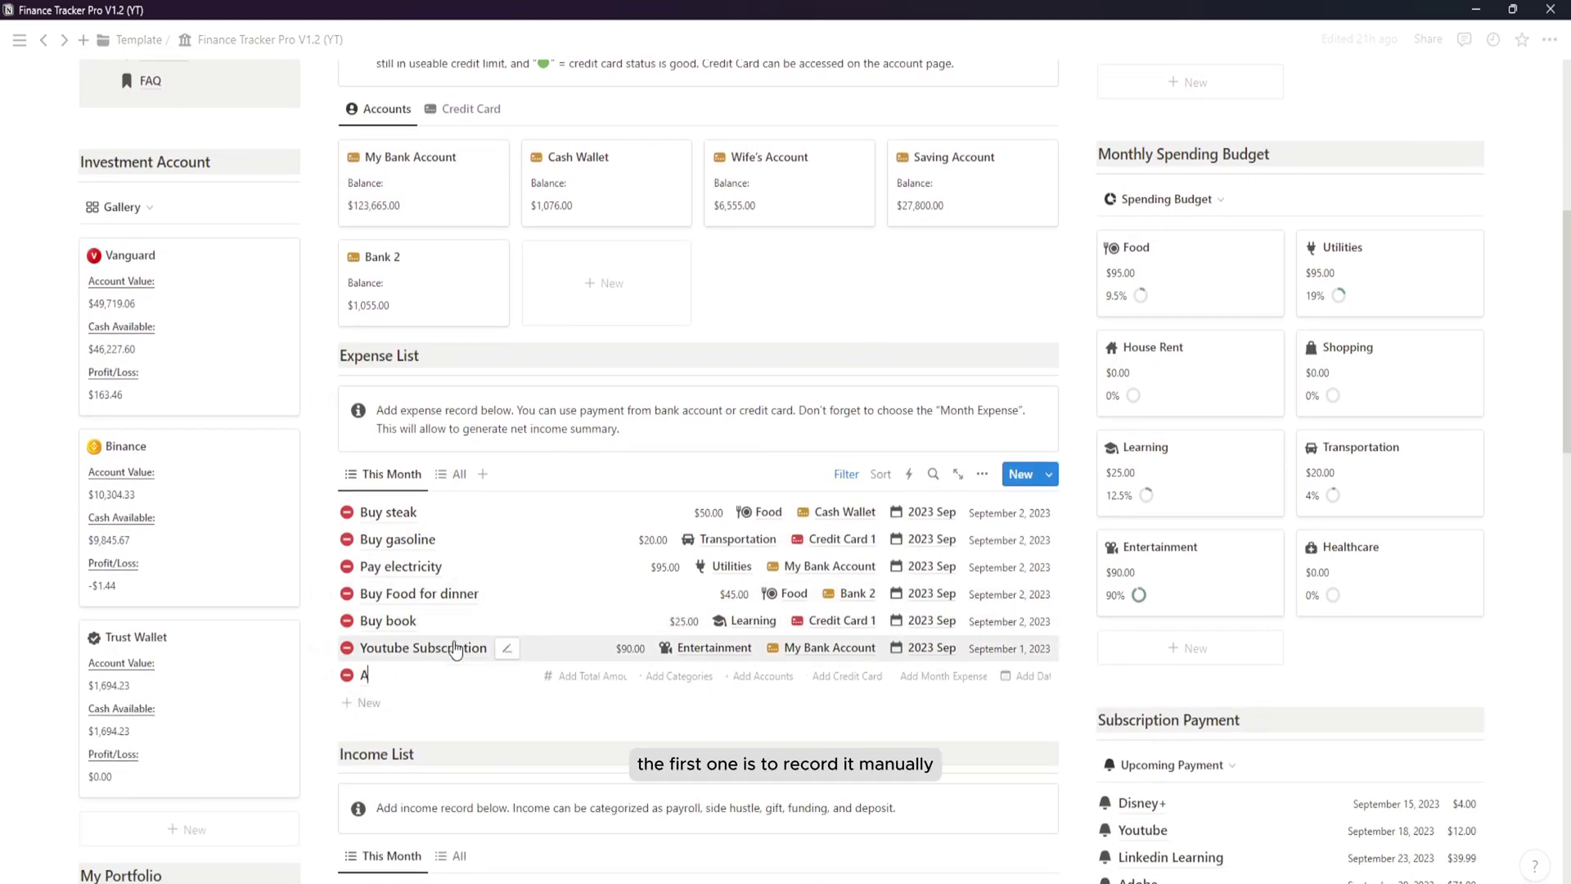
pyautogui.write('udible Subscription')
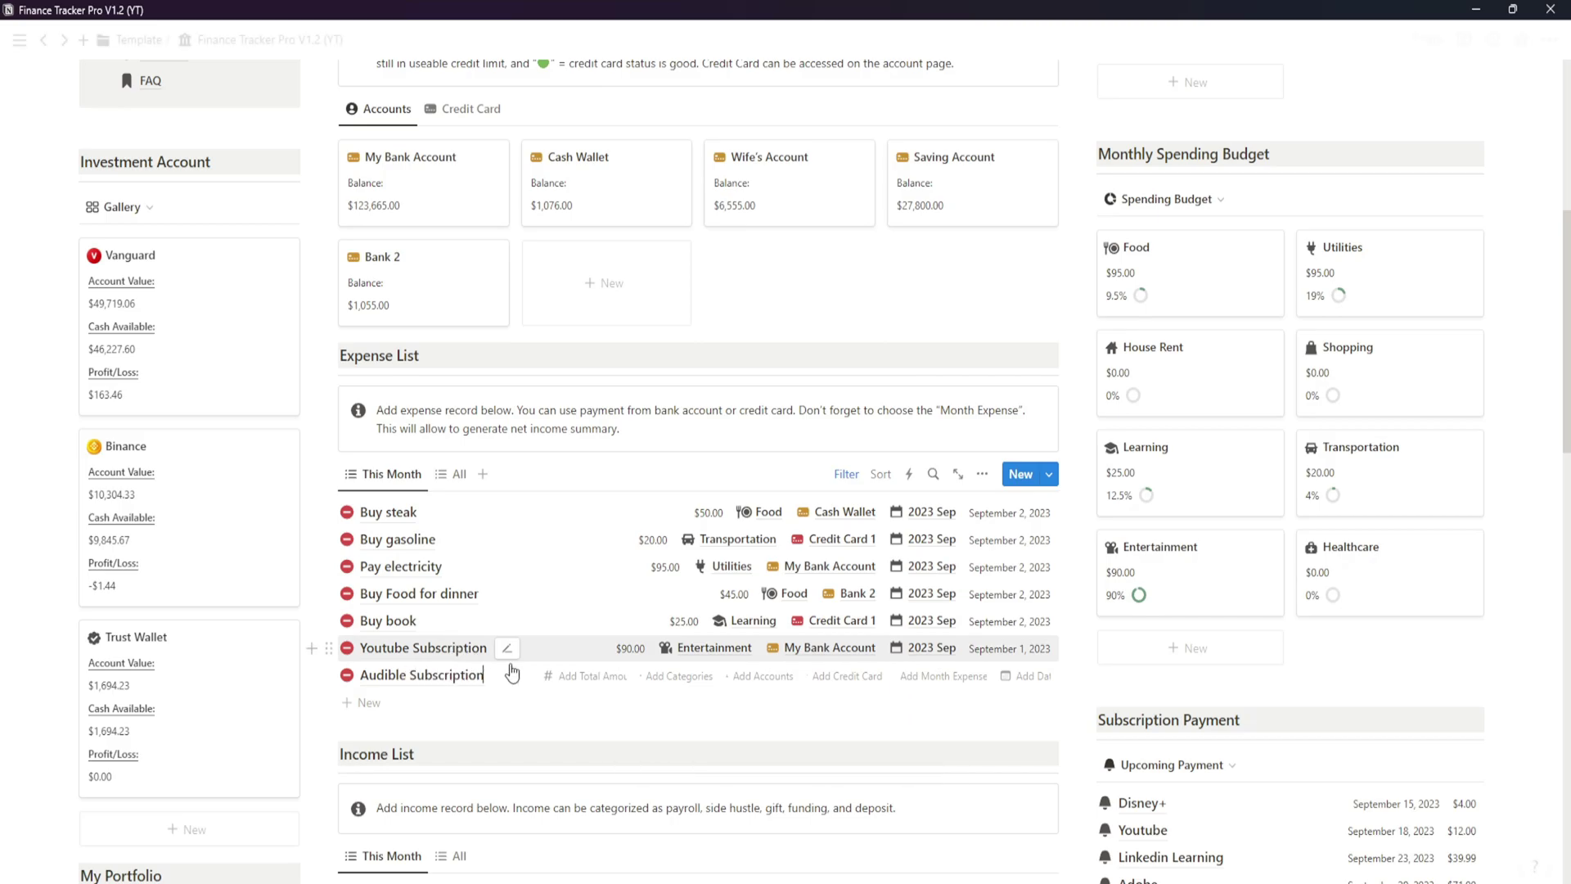
pyautogui.click(597, 676)
pyautogui.write('7/9')
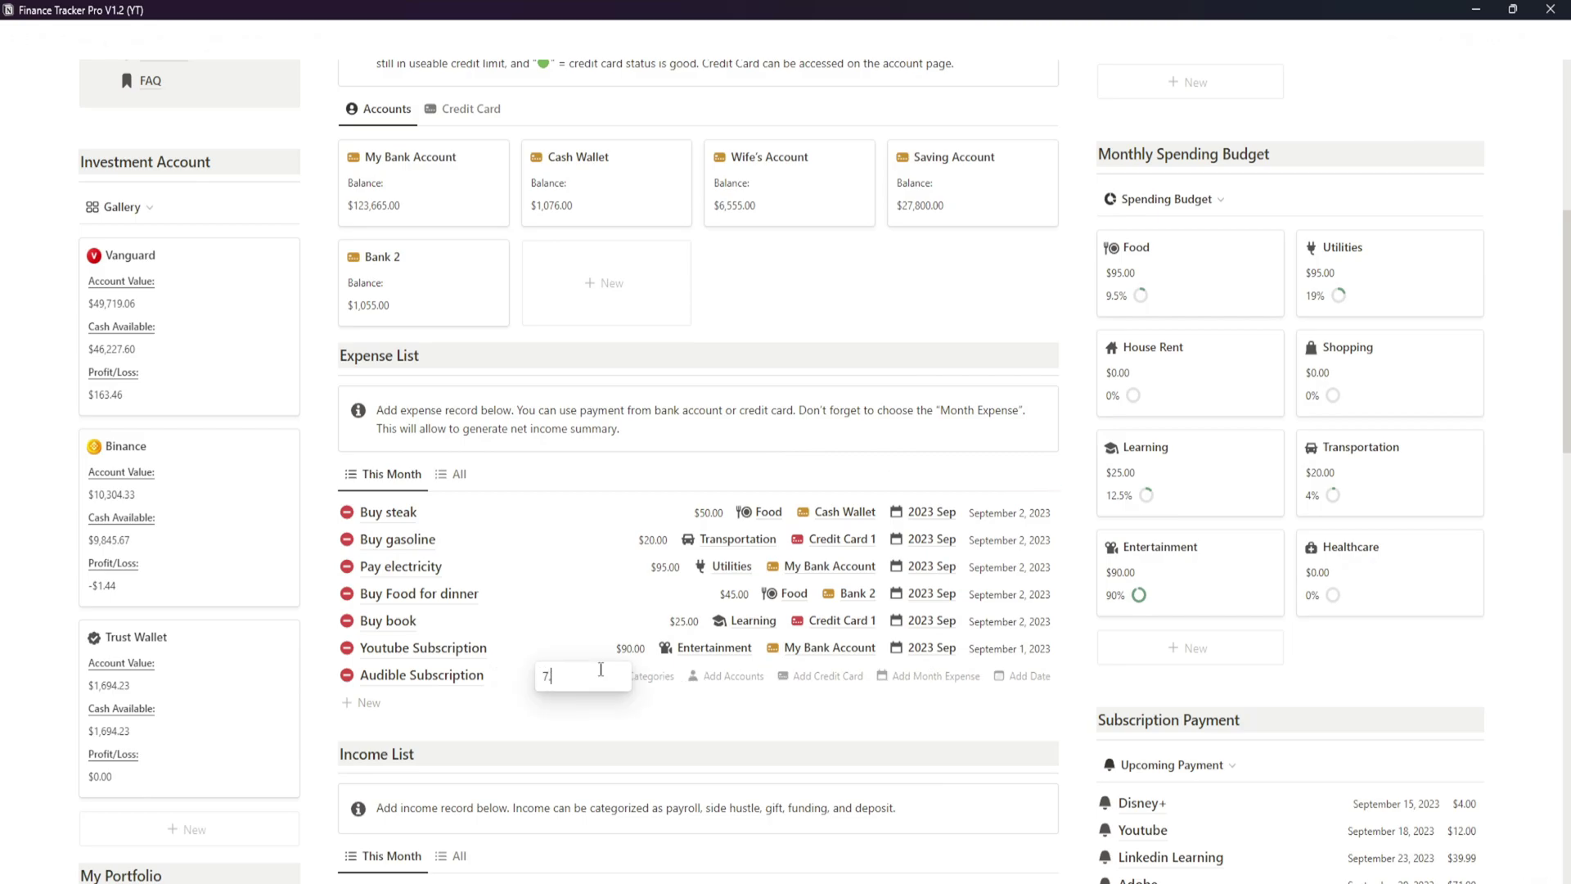
pyautogui.click(637, 676)
# Categorize the expense as Learning, paid from My Bank Account.
pyautogui.click(637, 676)
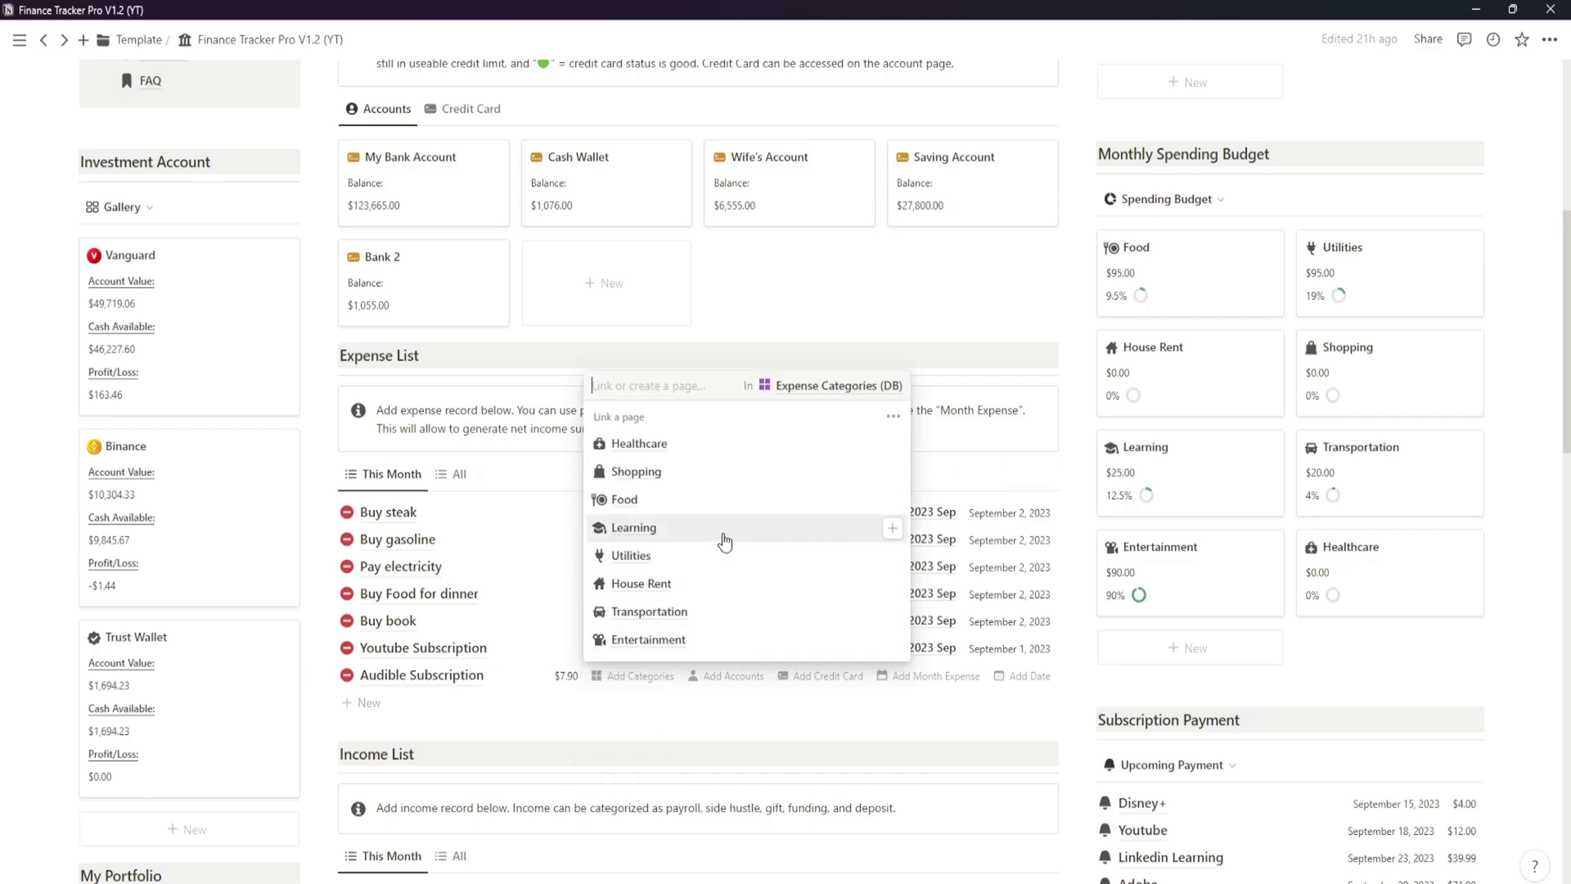
pyautogui.click(724, 542)
pyautogui.click(737, 682)
pyautogui.click(741, 677)
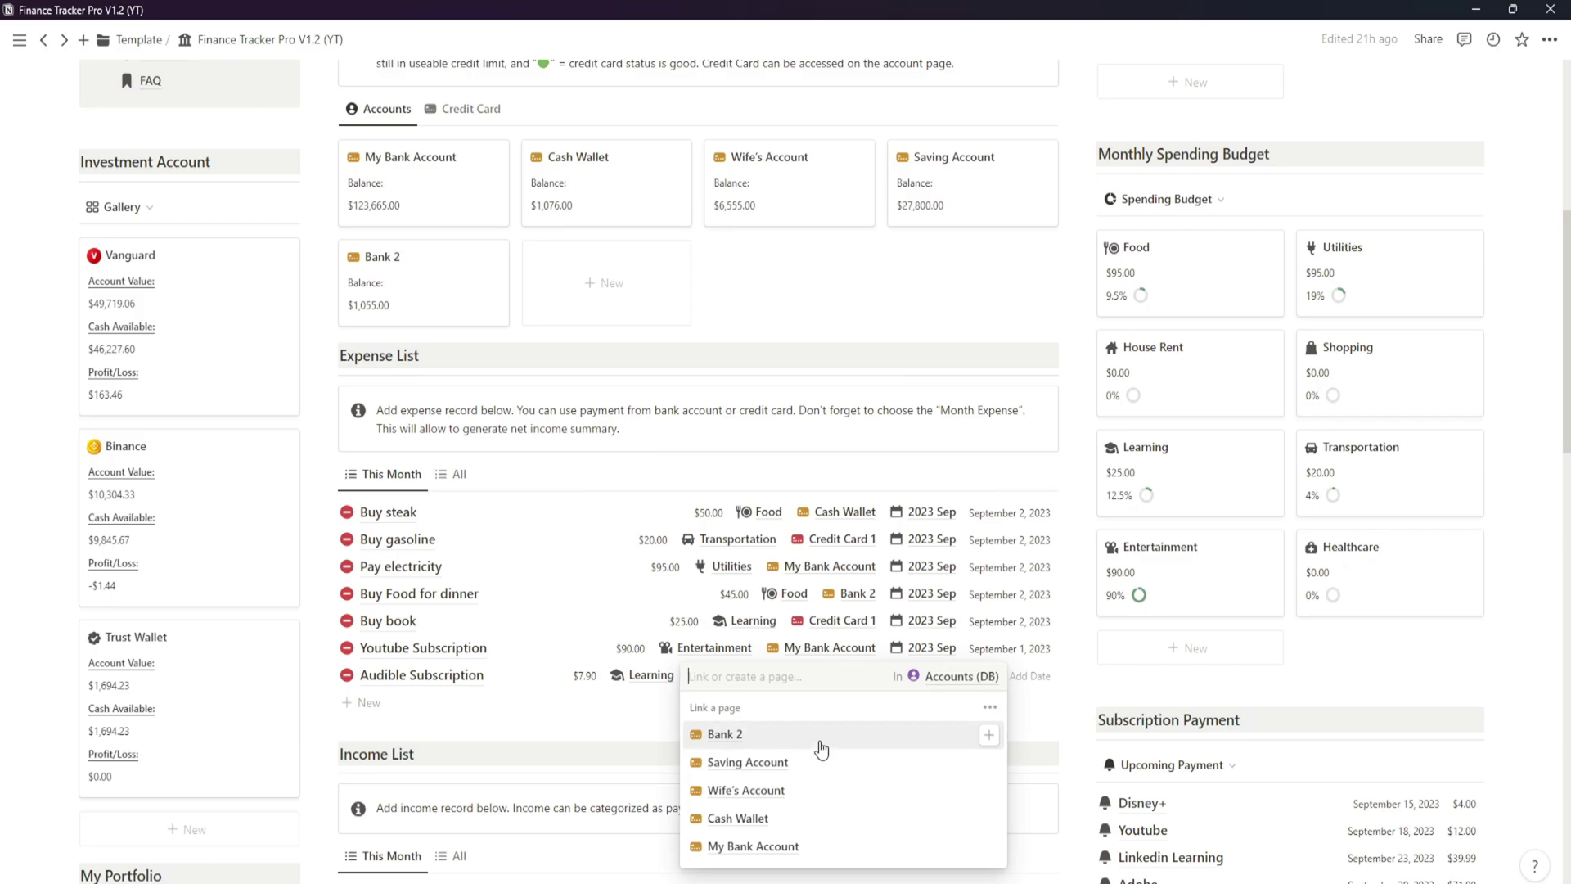
pyautogui.click(798, 845)
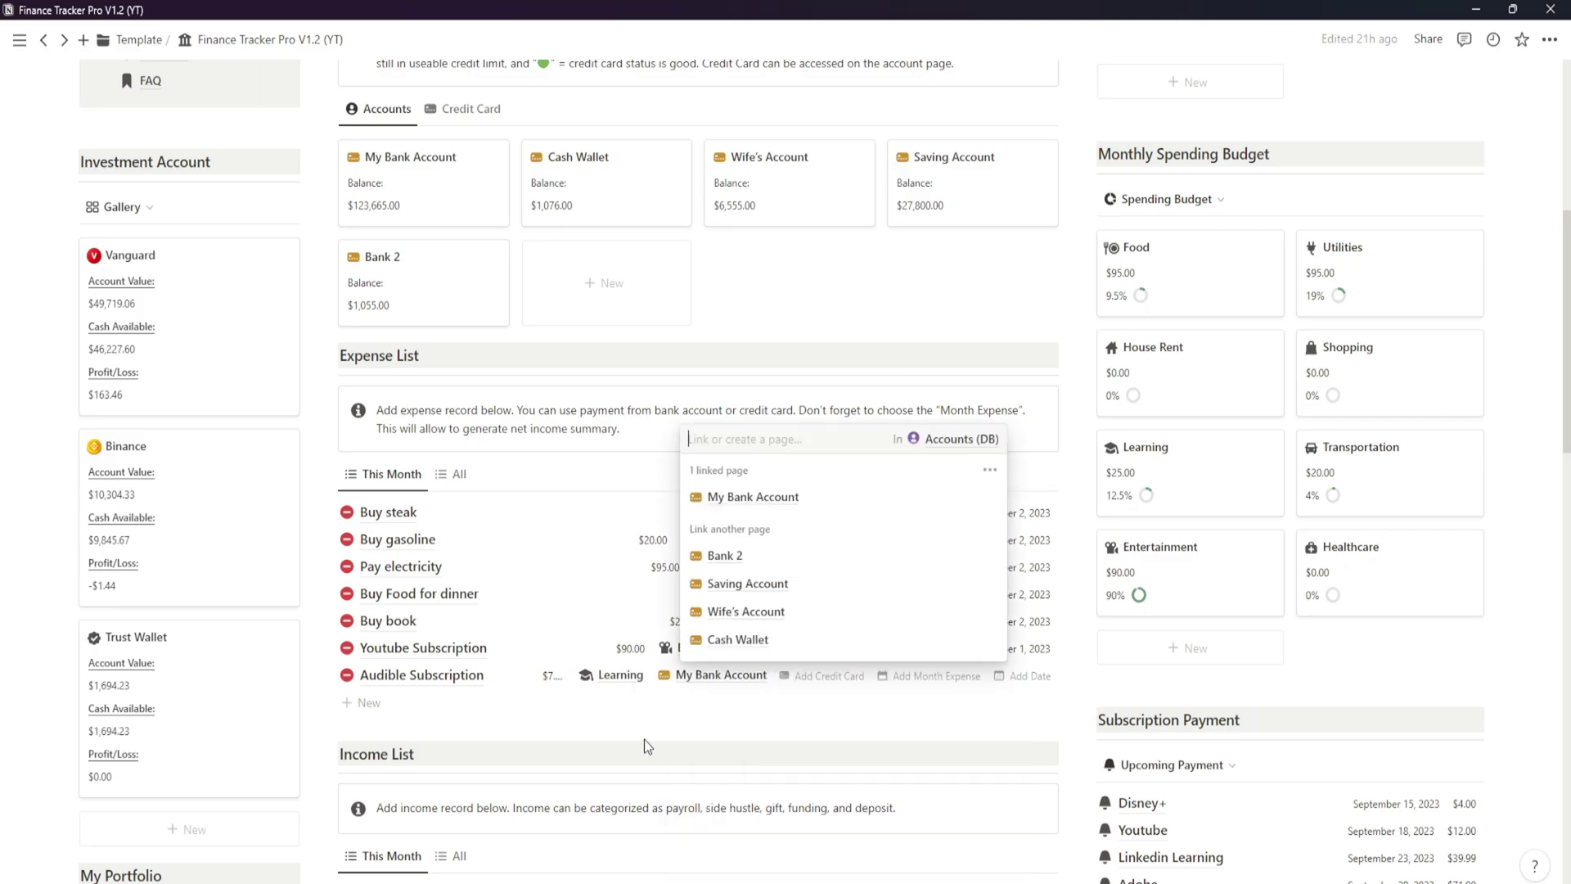
pyautogui.click(855, 757)
# Assign the expense to month 2023 Sep and date it September 30, 2023.
pyautogui.click(933, 676)
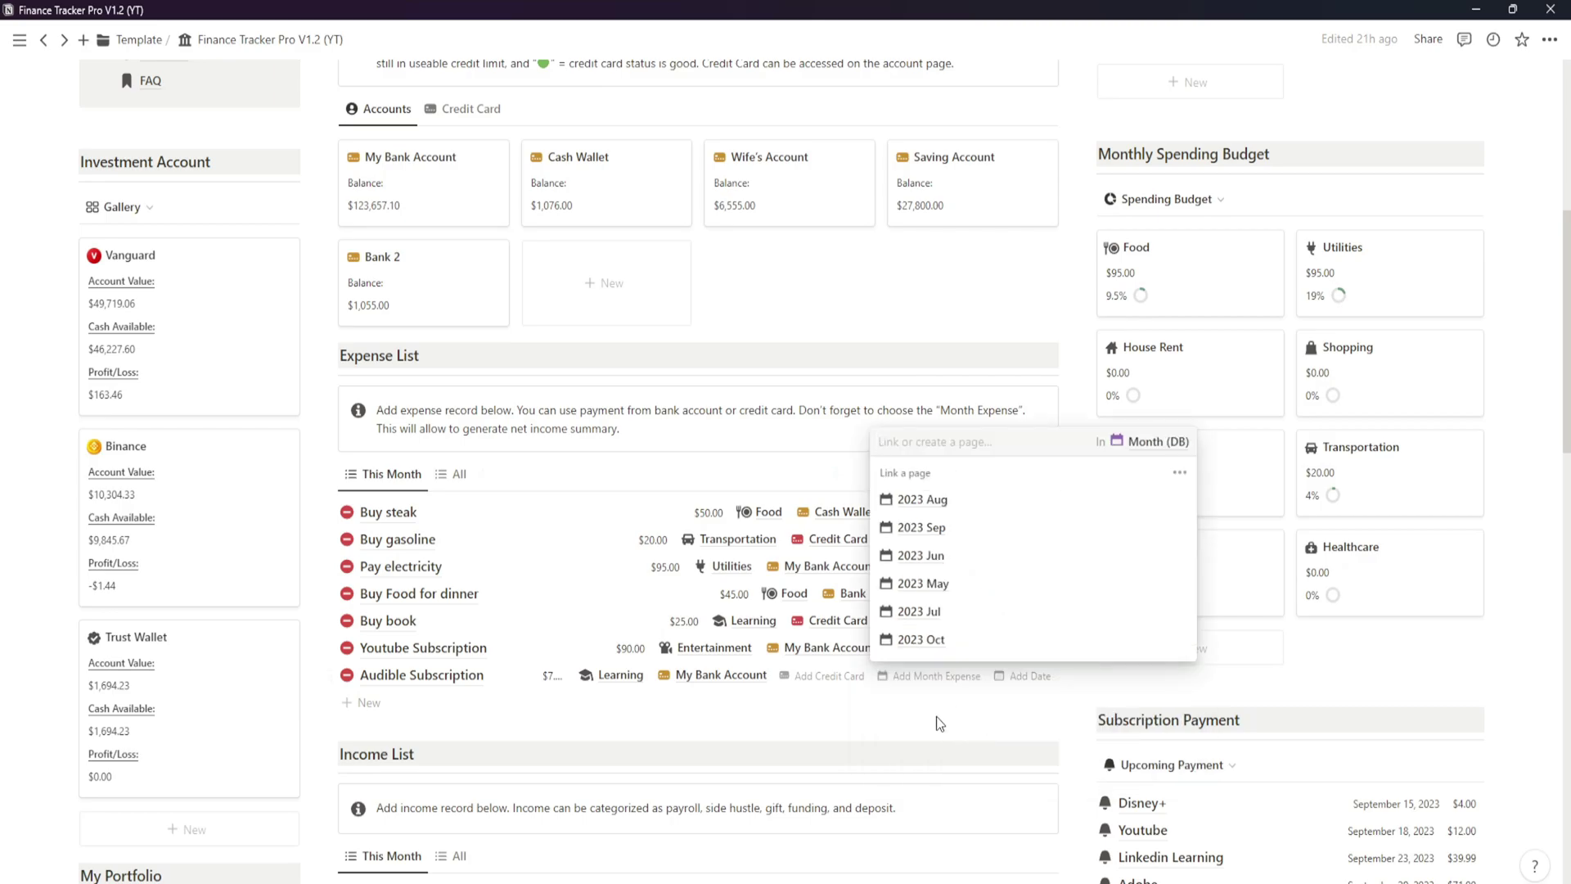
pyautogui.click(925, 528)
pyautogui.click(1029, 681)
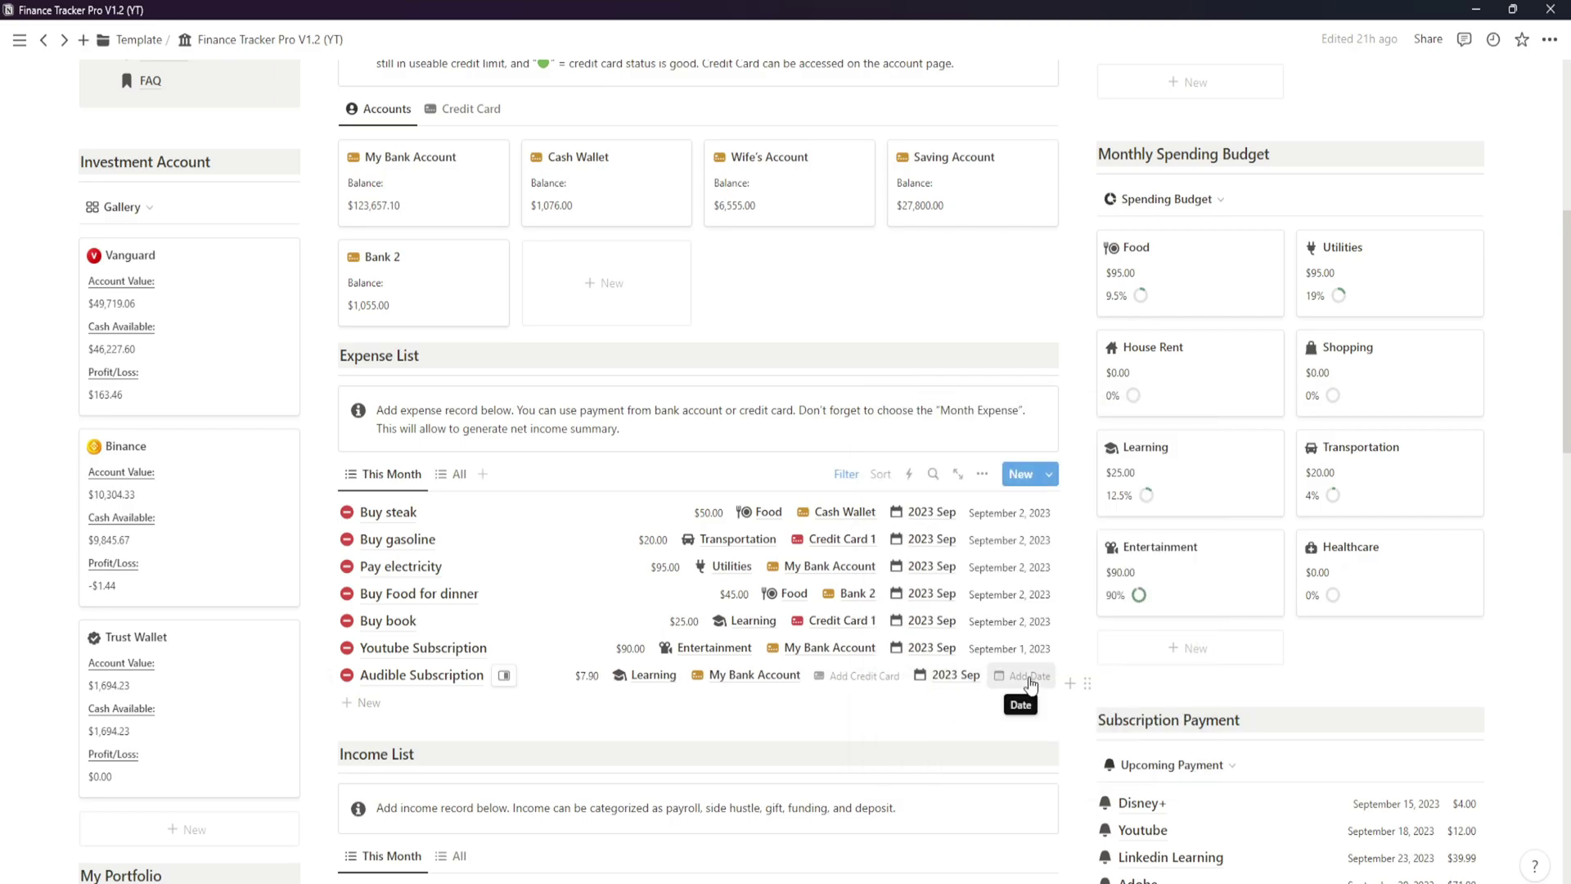
pyautogui.click(1031, 684)
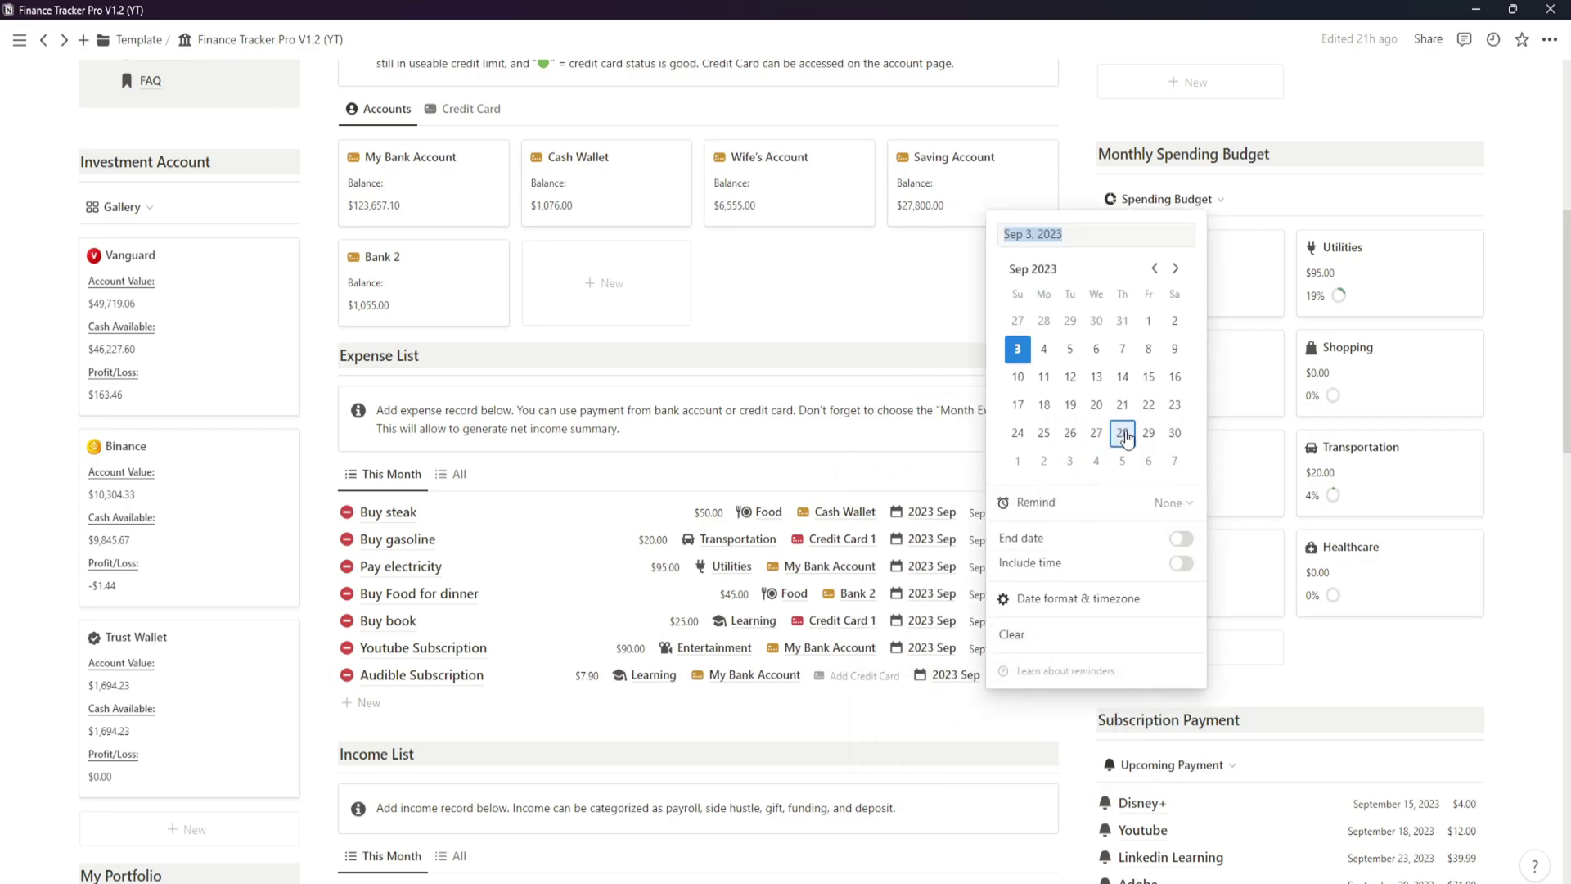
pyautogui.click(1174, 432)
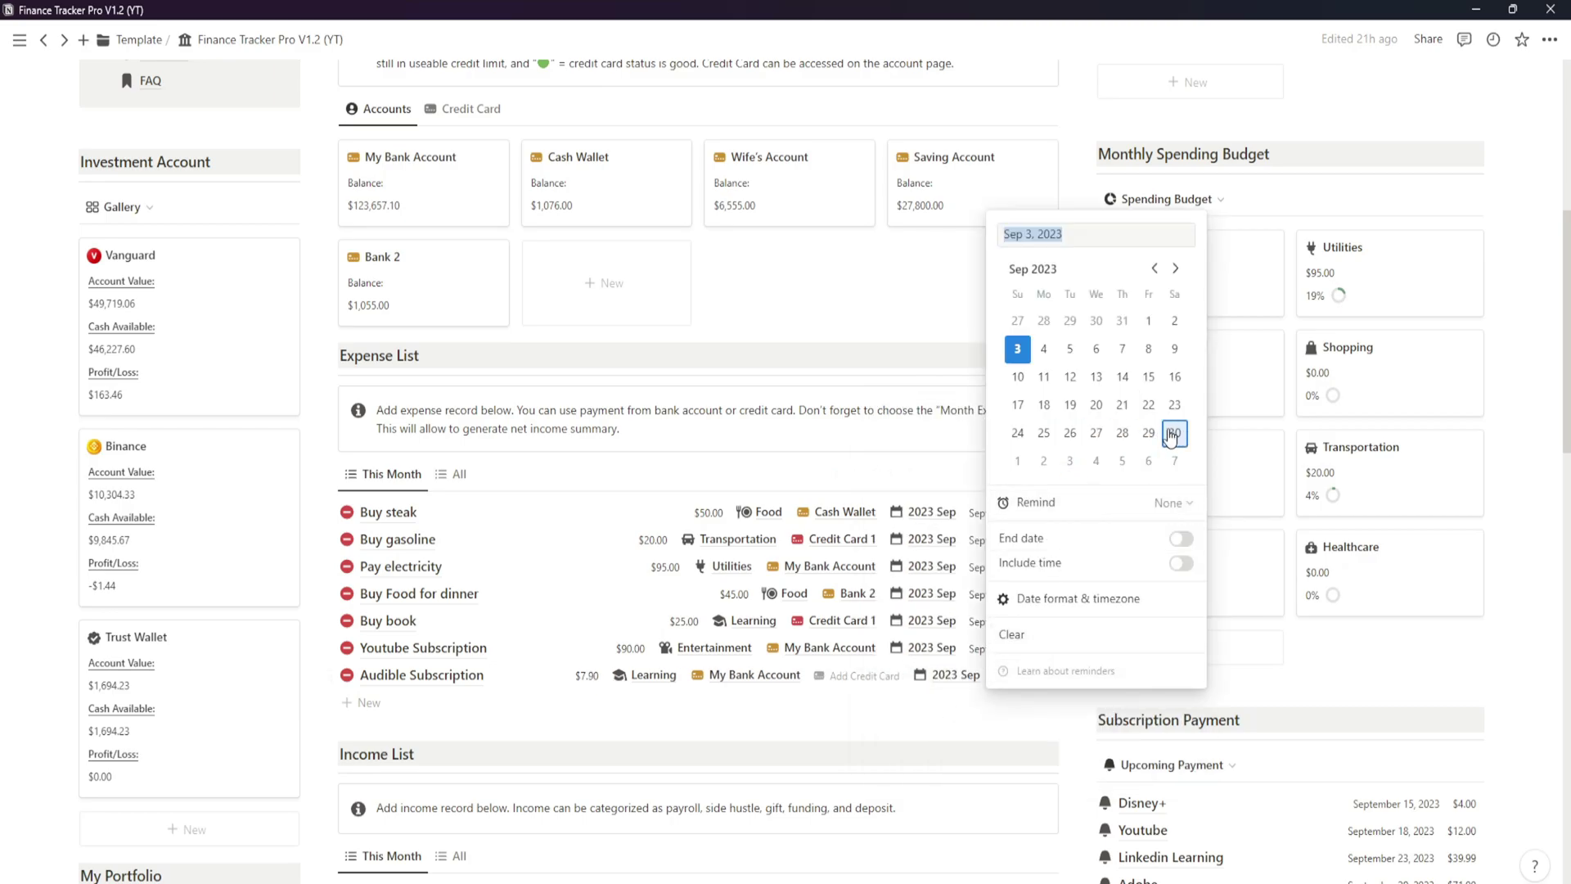
pyautogui.click(914, 746)
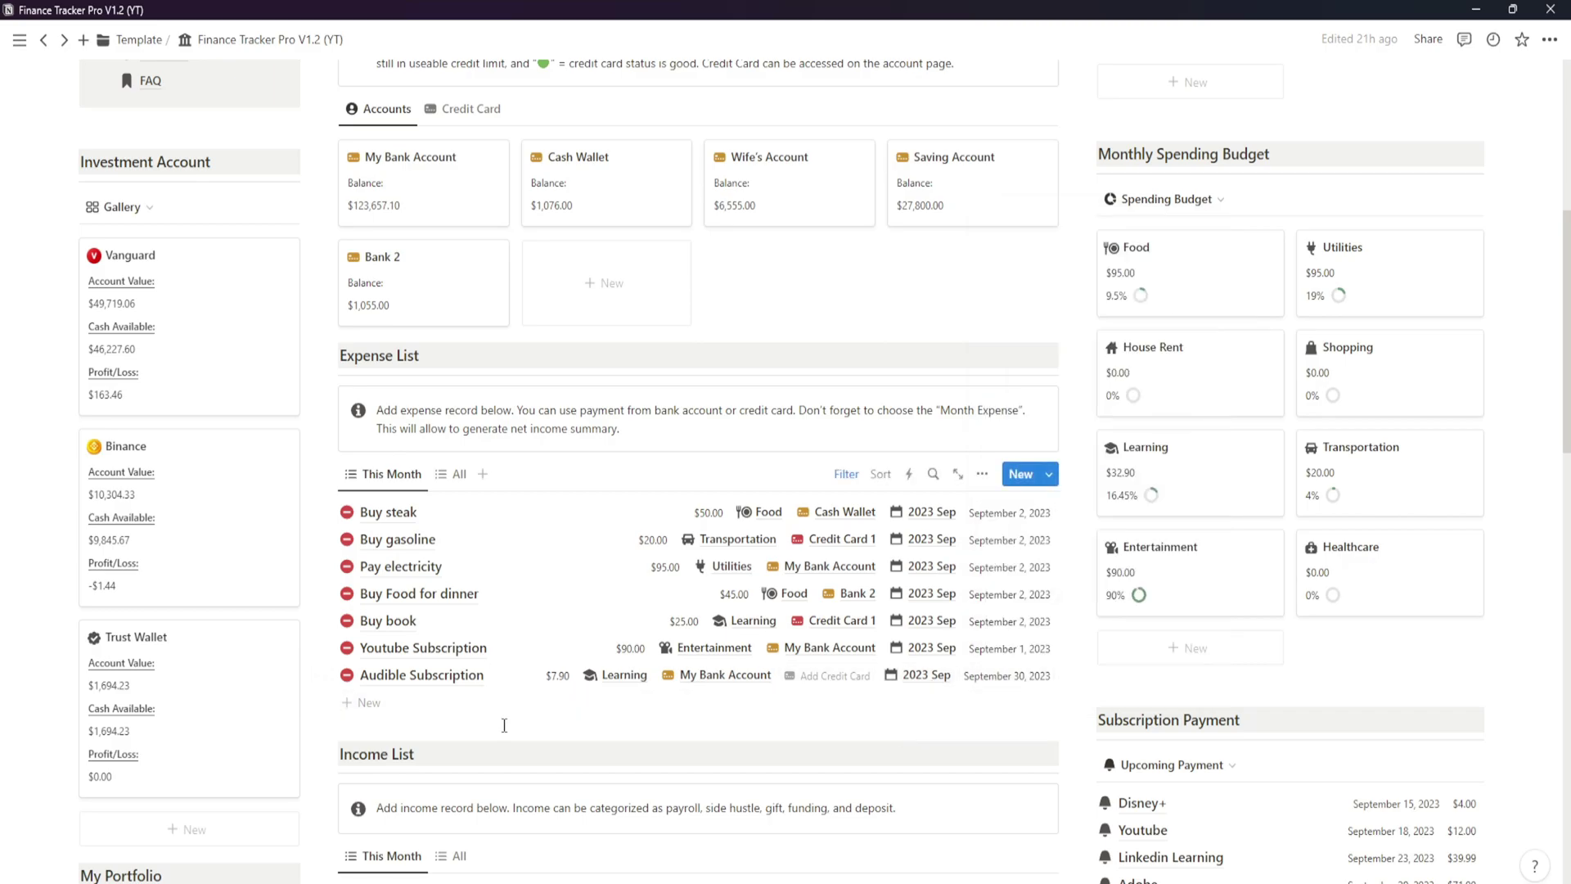
pyautogui.scroll(-2, 504, 725)
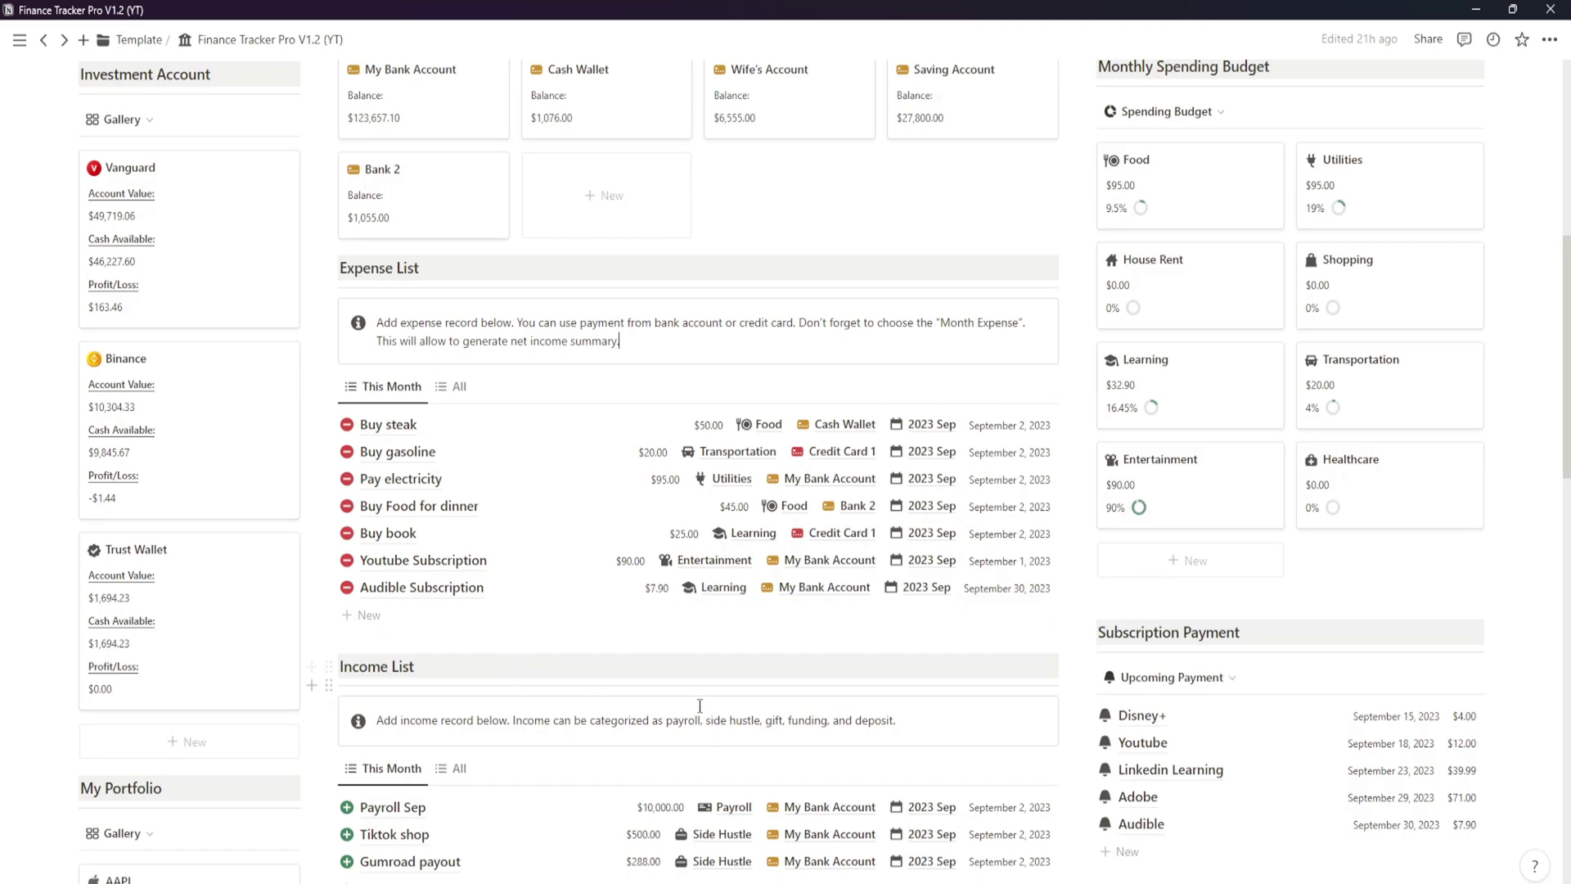
pyautogui.scroll(2, 715, 669)
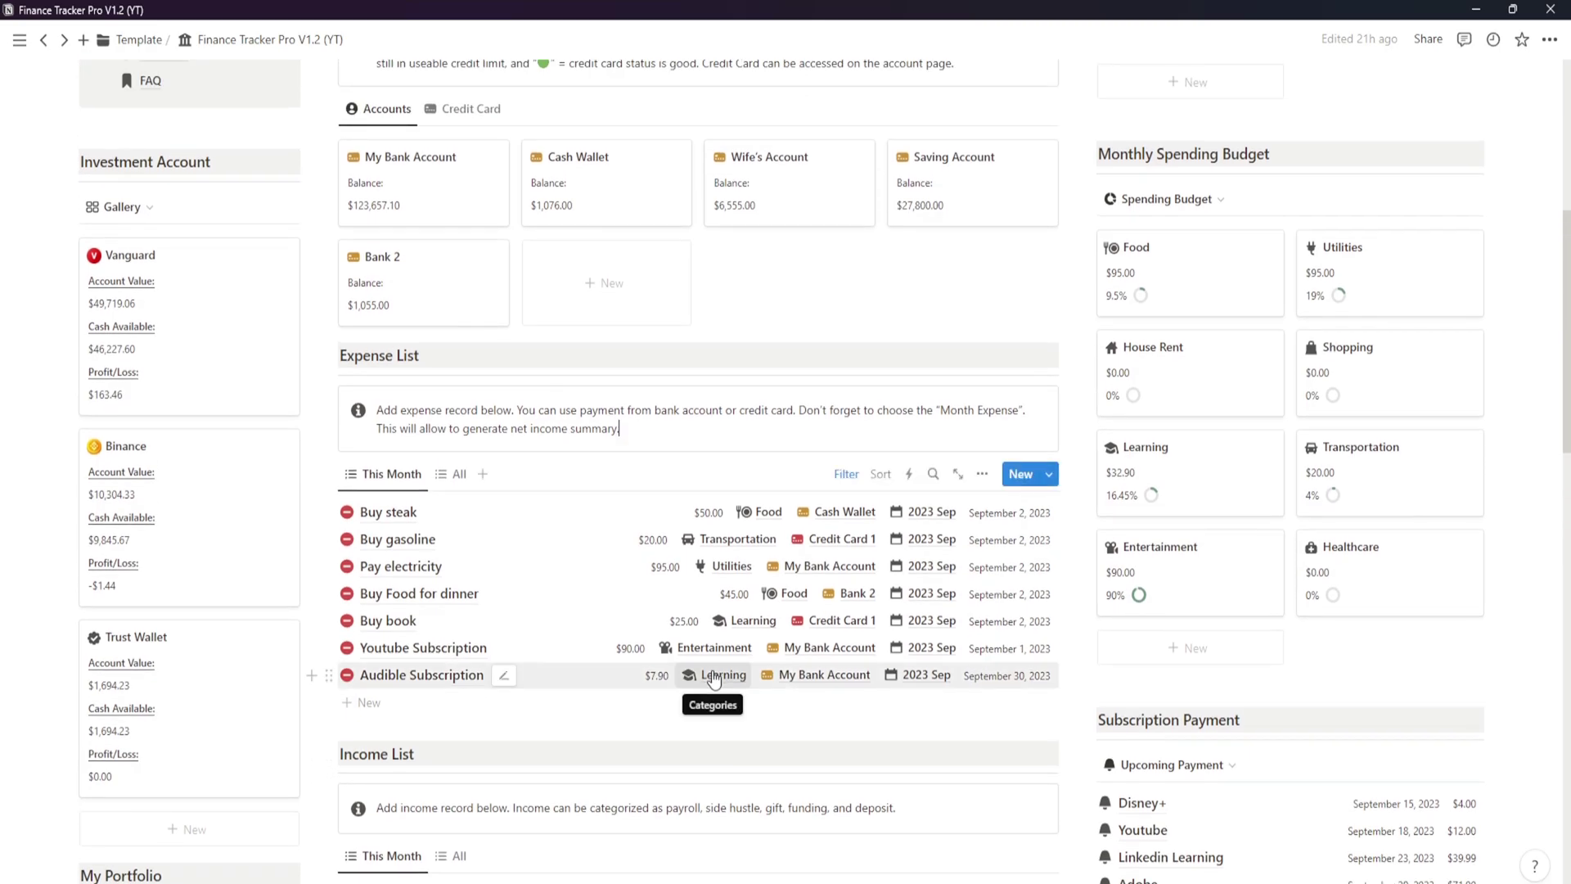
pyautogui.scroll(-2, 715, 679)
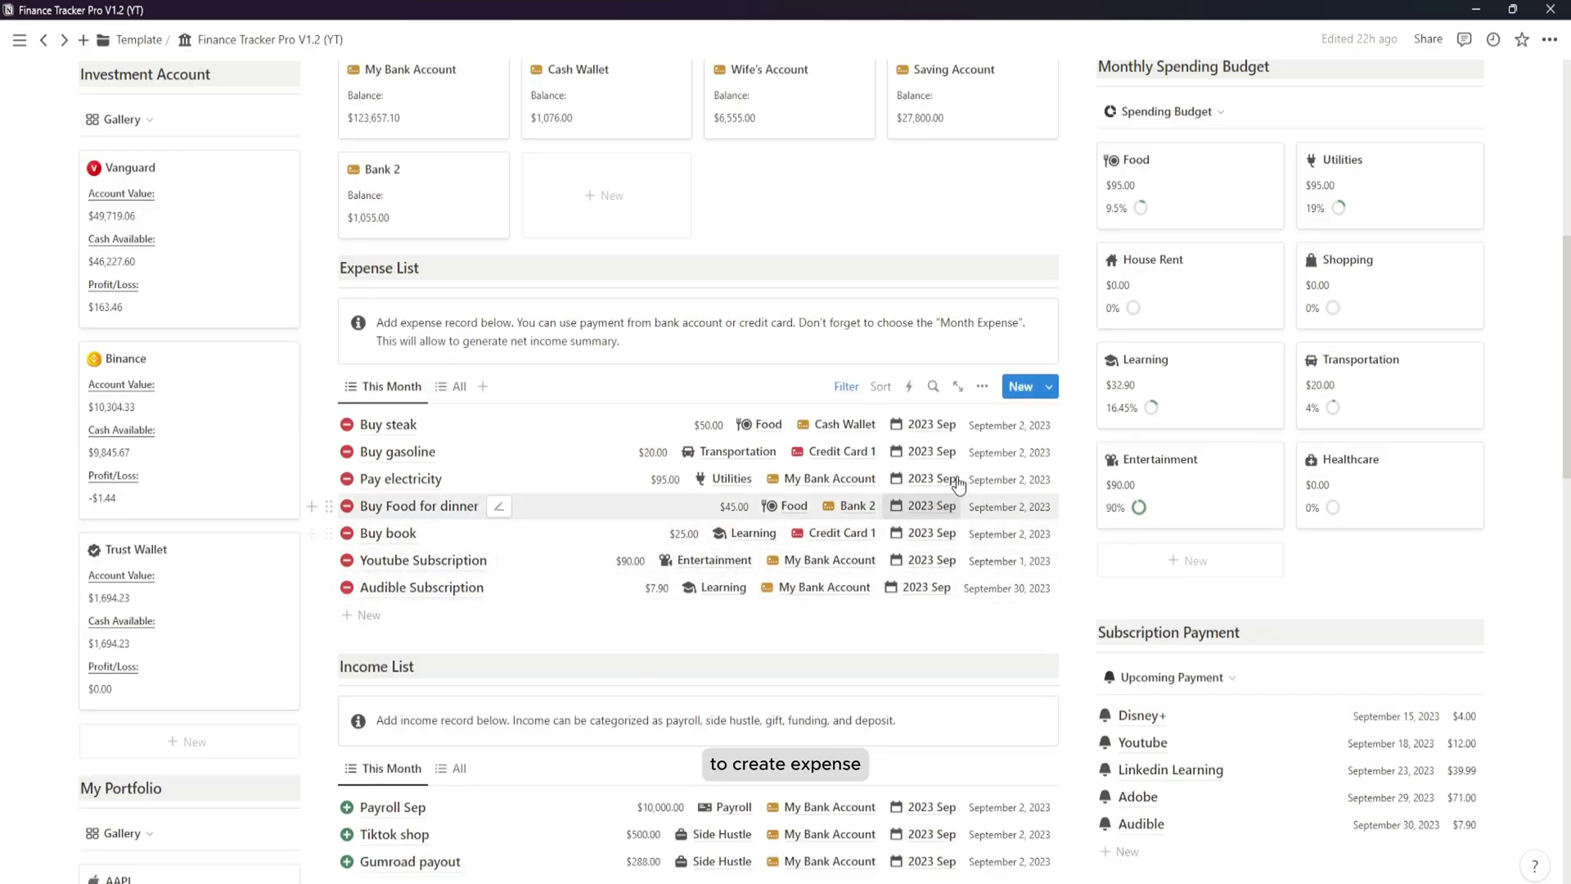
# Start a new expense template titled Audible Subscription with a red minus-circle icon.
pyautogui.click(1048, 391)
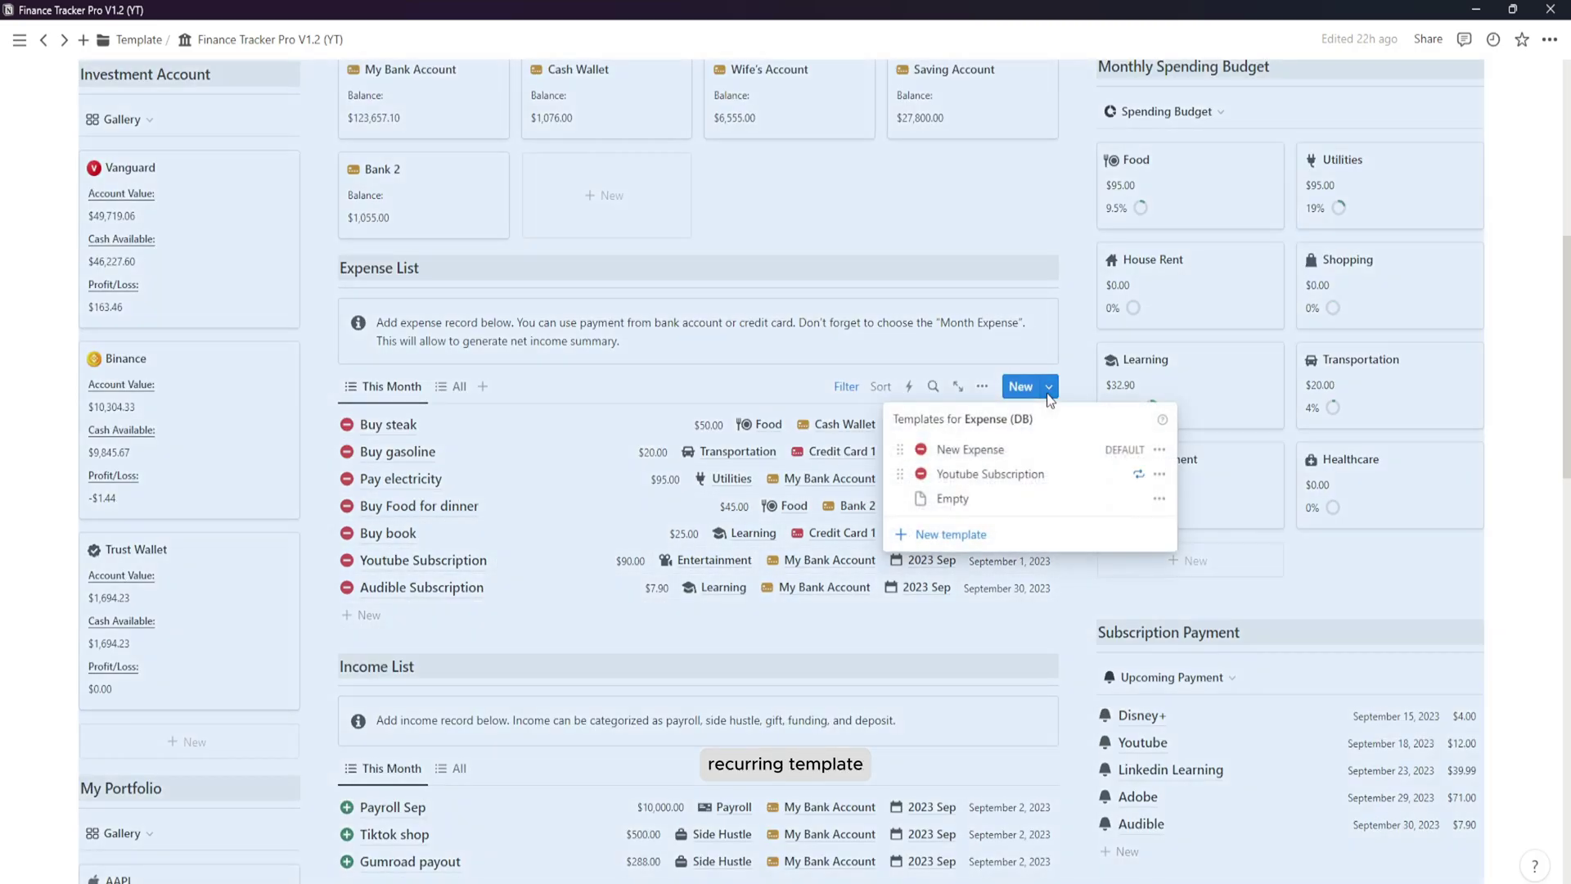
pyautogui.click(1028, 539)
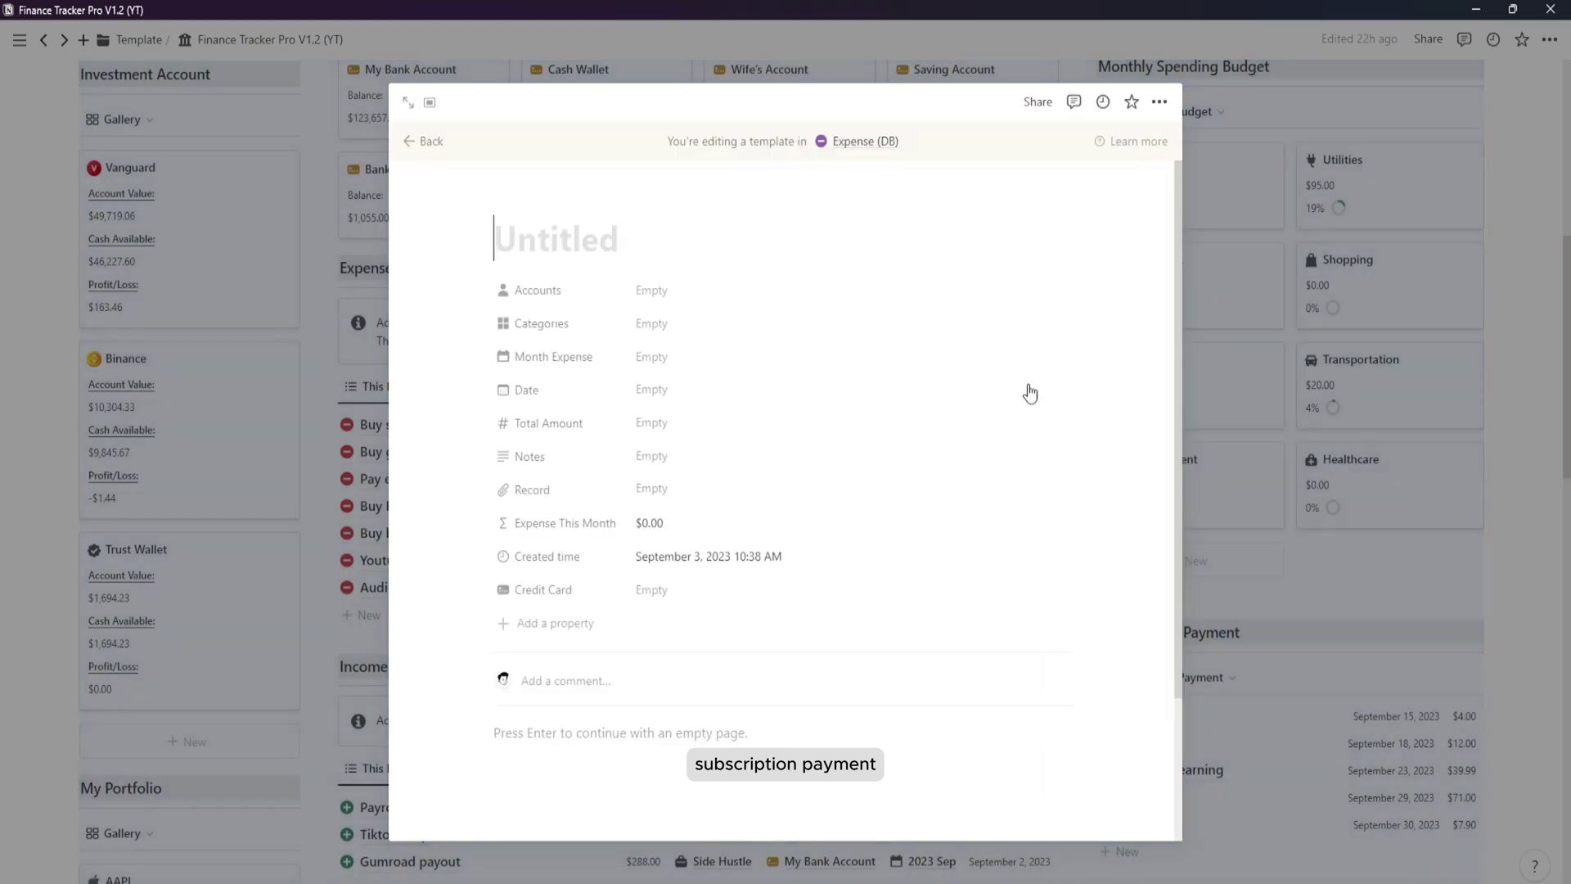
pyautogui.write('A')
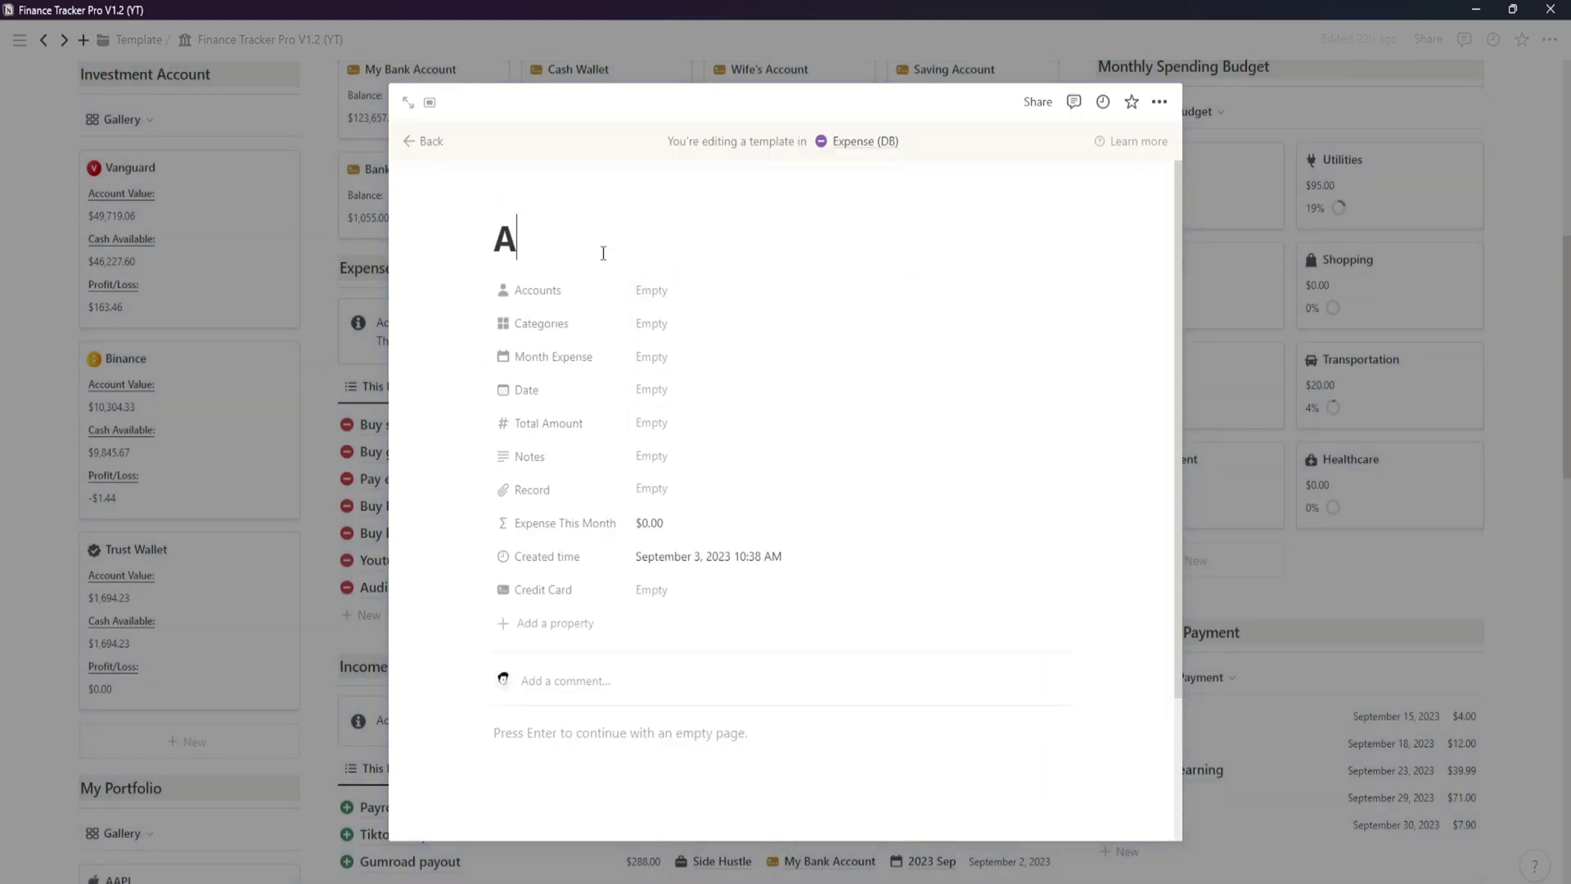
pyautogui.write('udible Subscription')
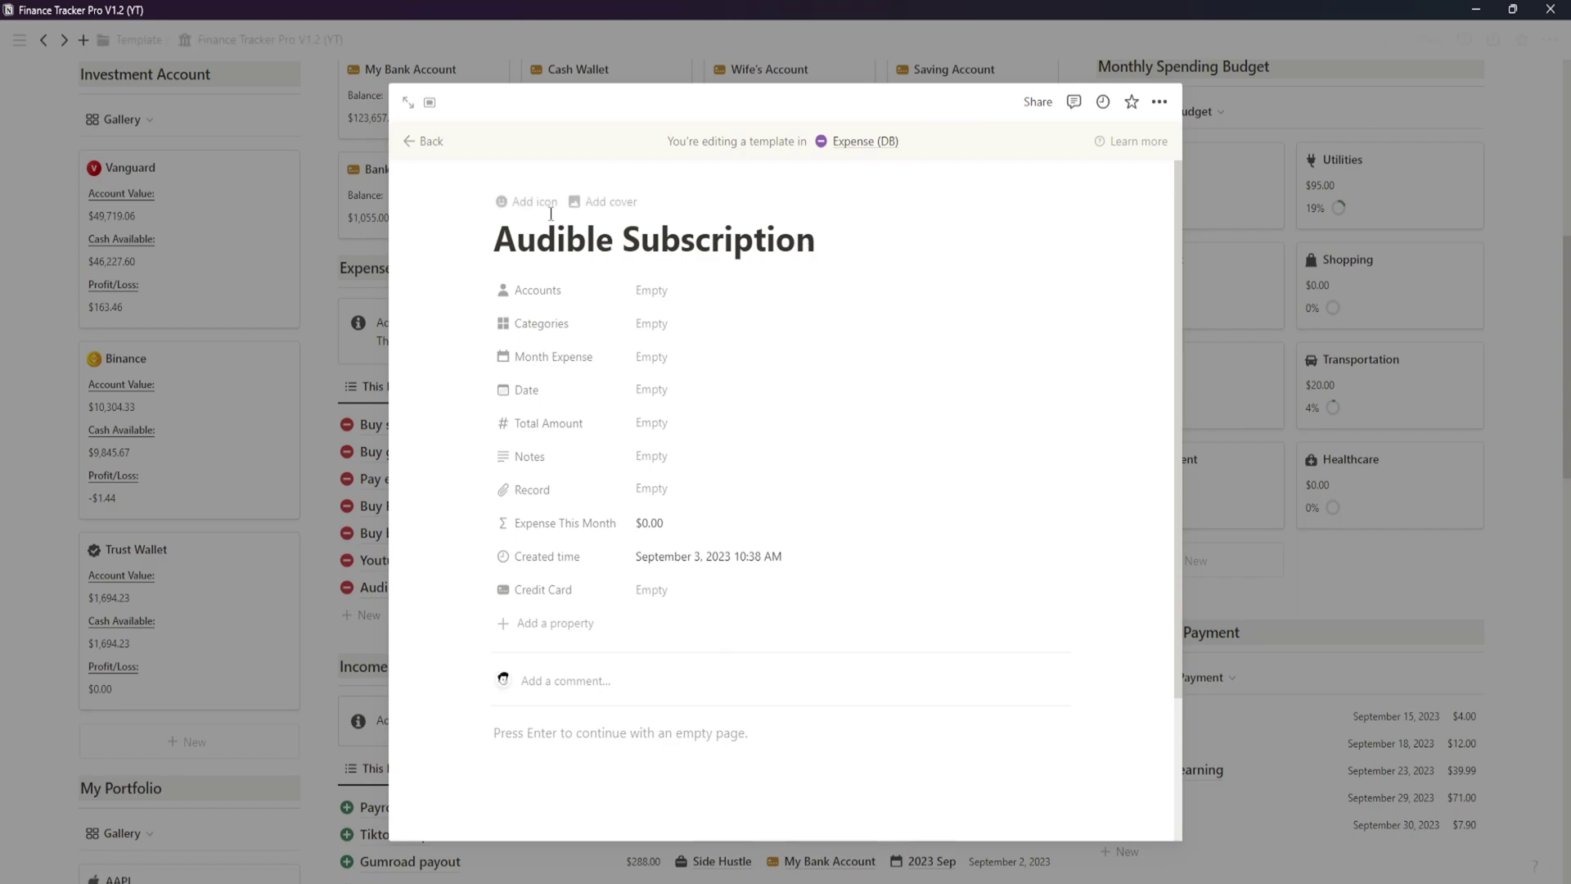
pyautogui.click(540, 203)
pyautogui.click(516, 262)
pyautogui.click(432, 335)
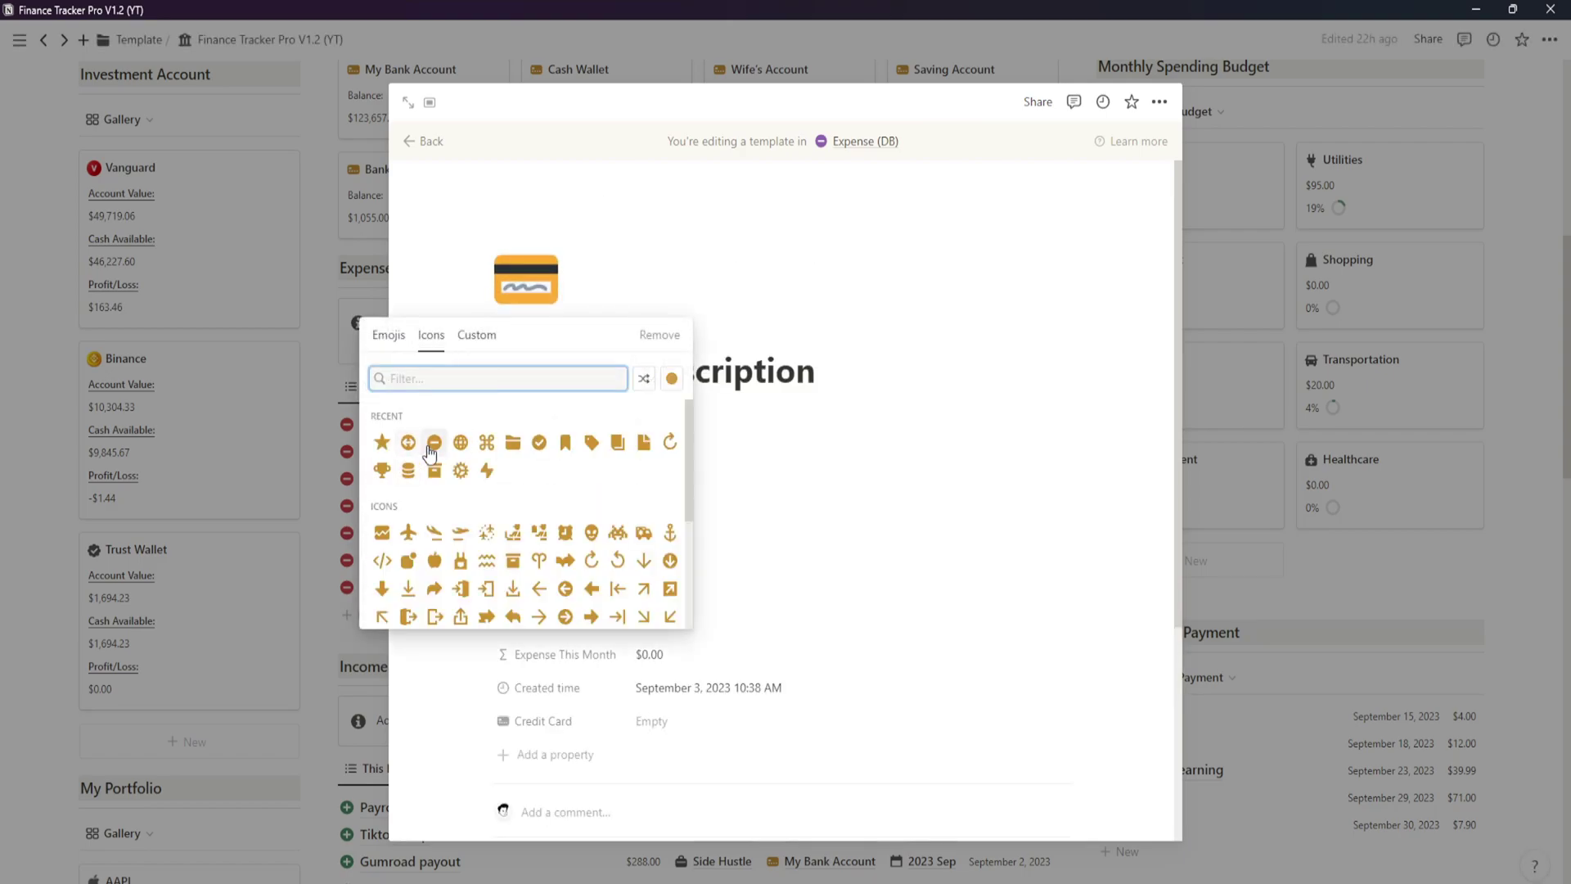
pyautogui.click(672, 379)
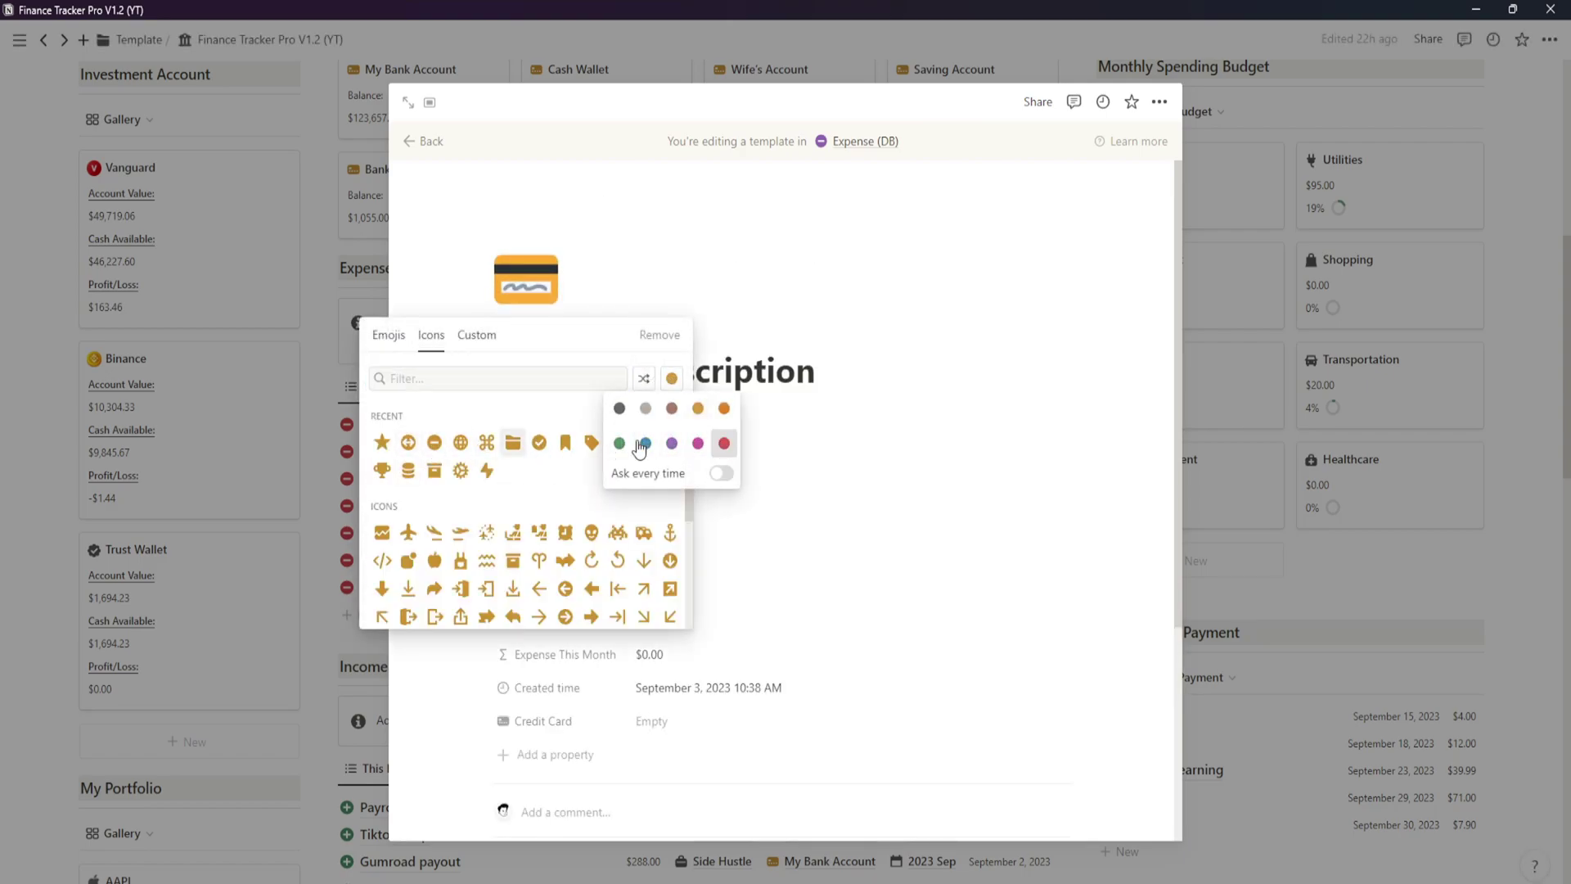
pyautogui.click(726, 442)
pyautogui.click(434, 442)
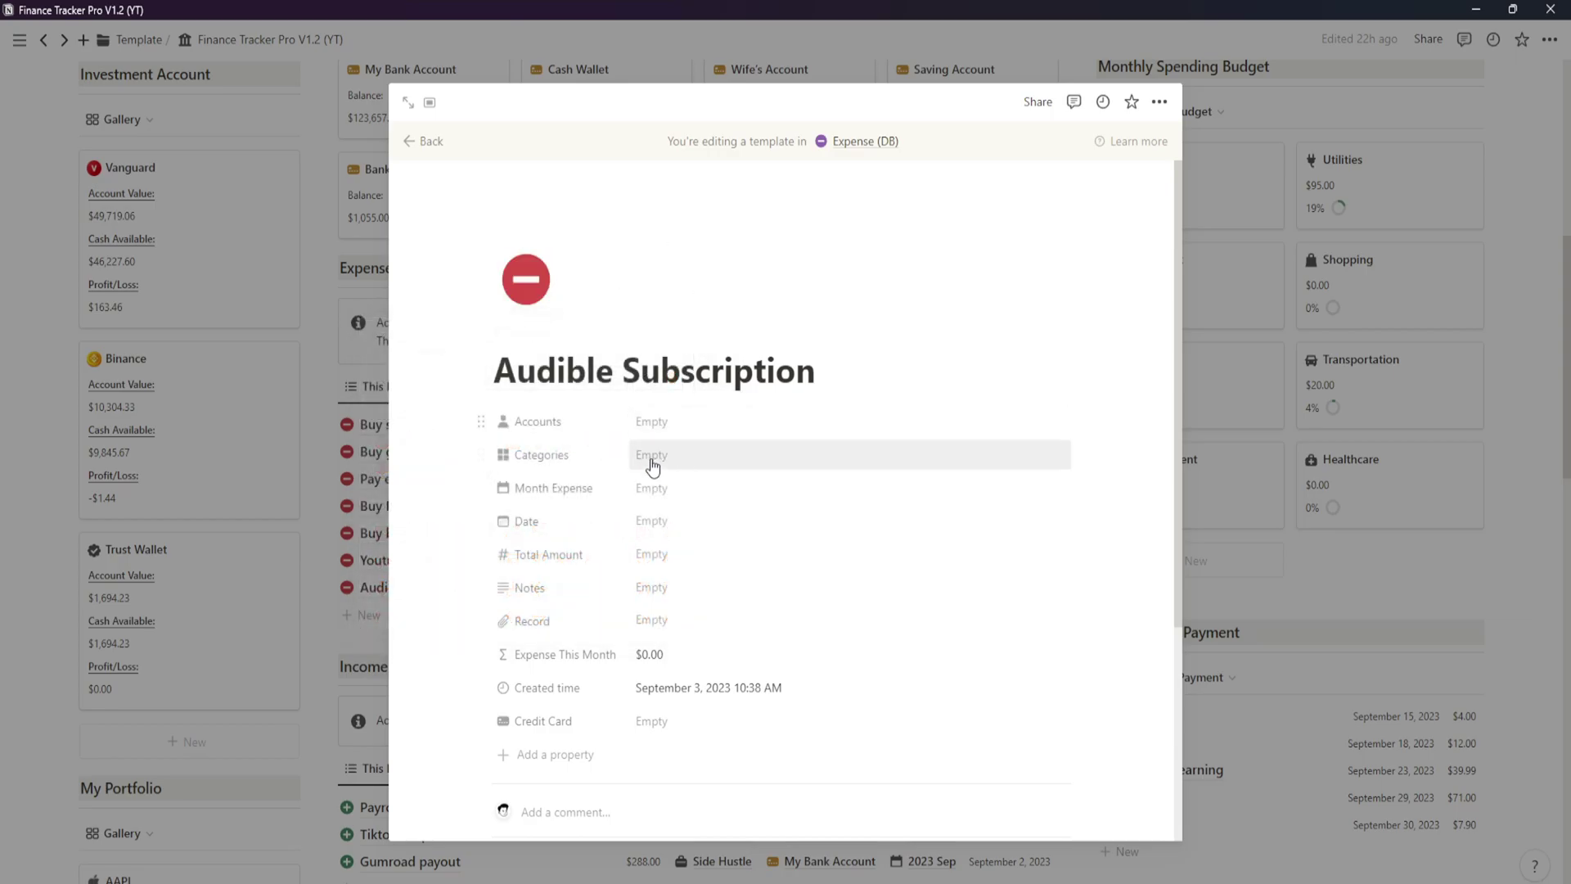
# Set the template's account to My Bank Account, category Learning and Total Amount 7.9.
pyautogui.click(655, 421)
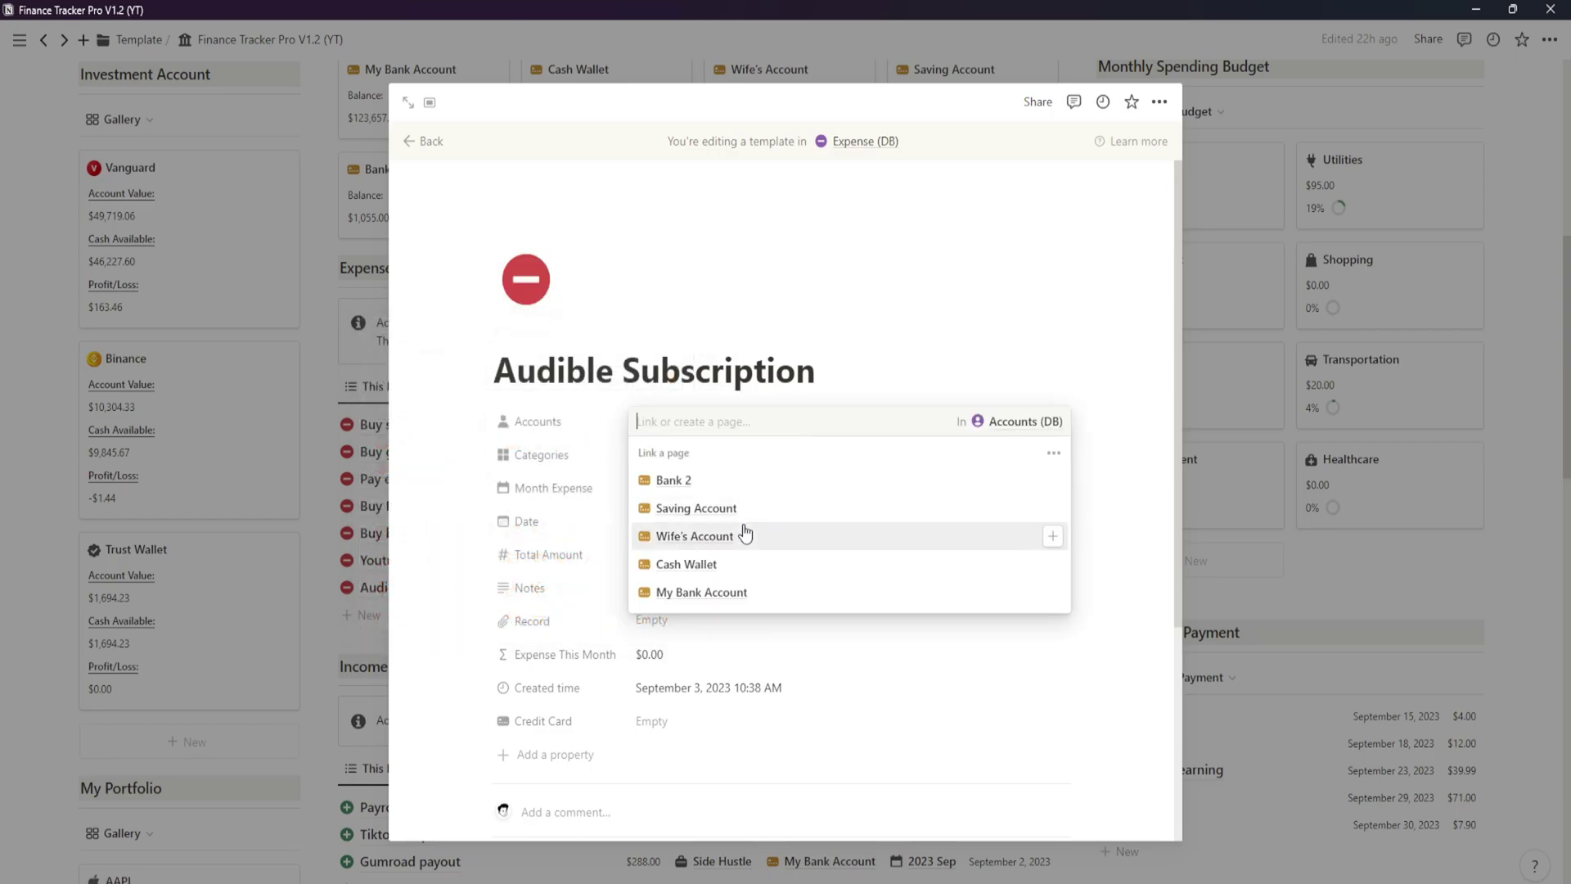
pyautogui.click(744, 595)
pyautogui.click(625, 456)
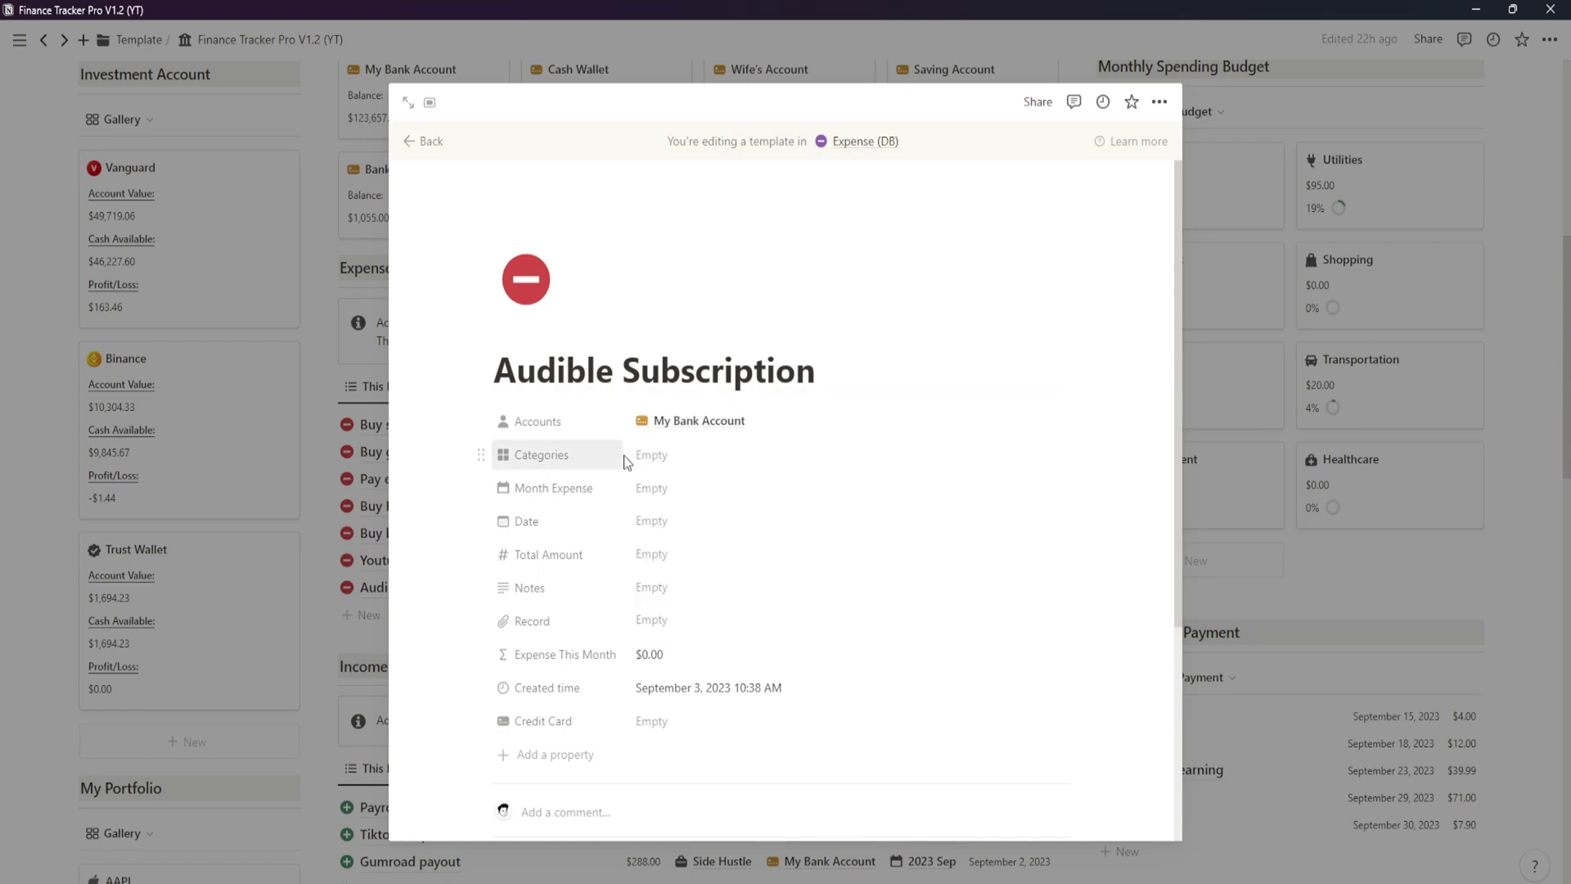
pyautogui.click(646, 455)
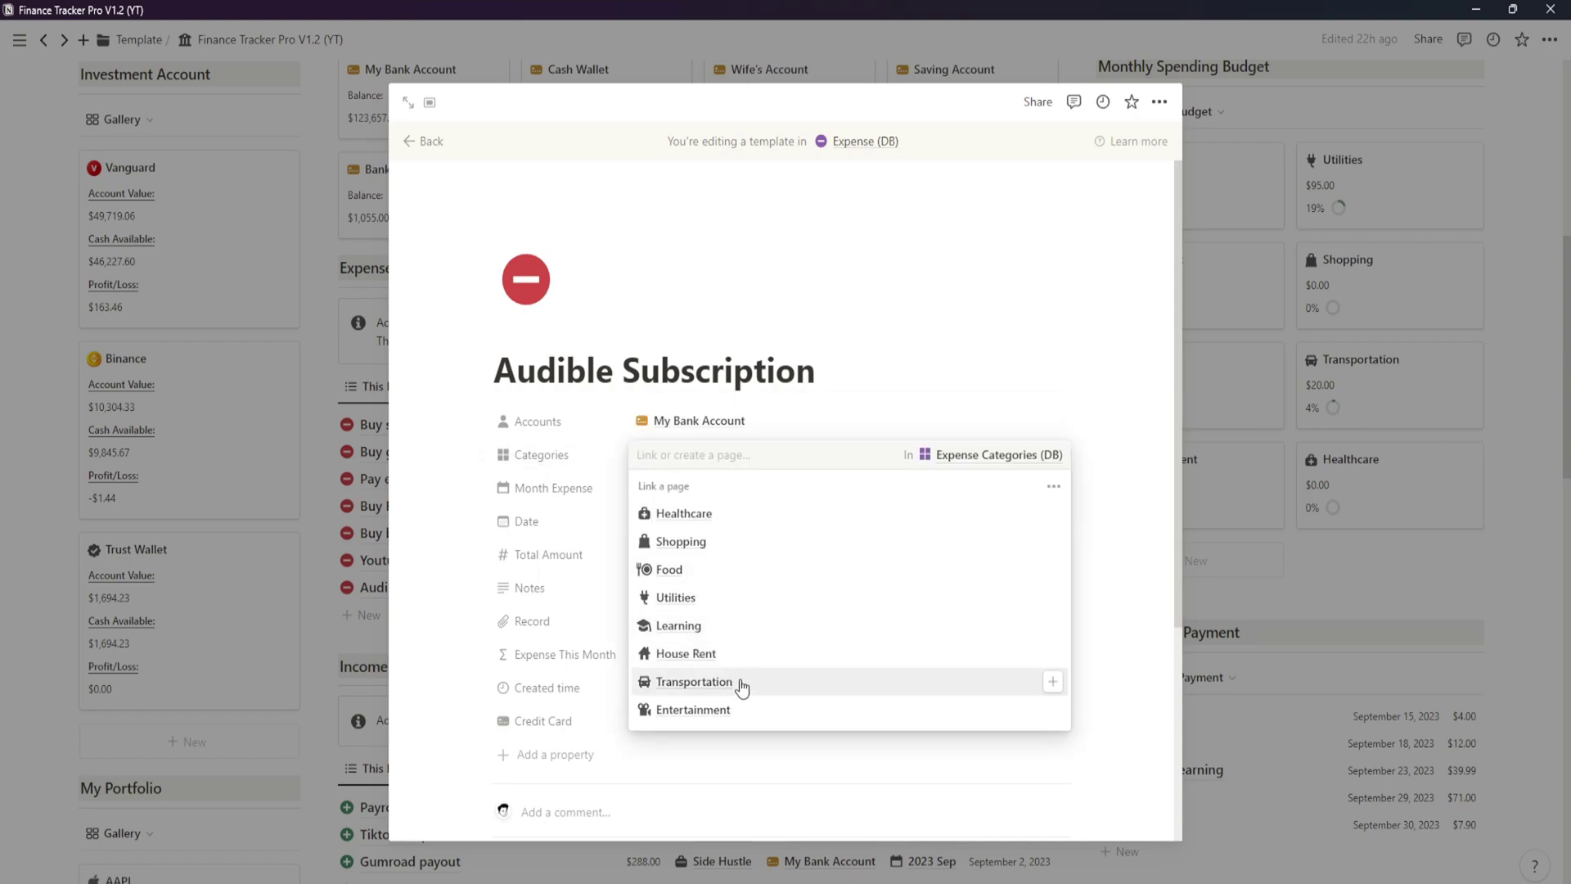
pyautogui.click(746, 627)
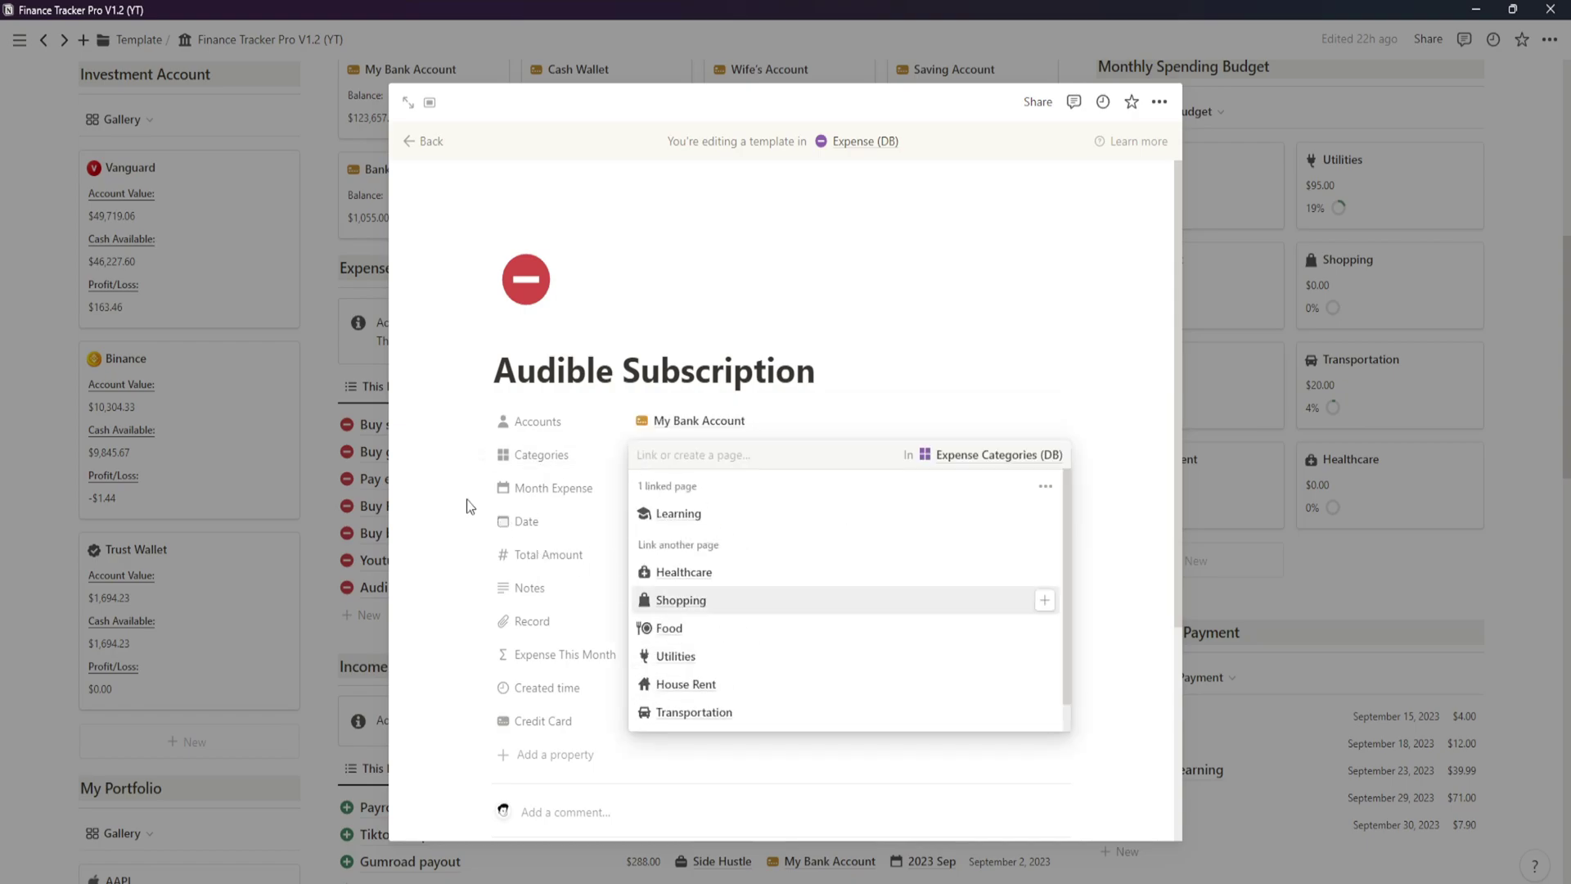
pyautogui.click(469, 506)
pyautogui.click(700, 554)
pyautogui.write('7')
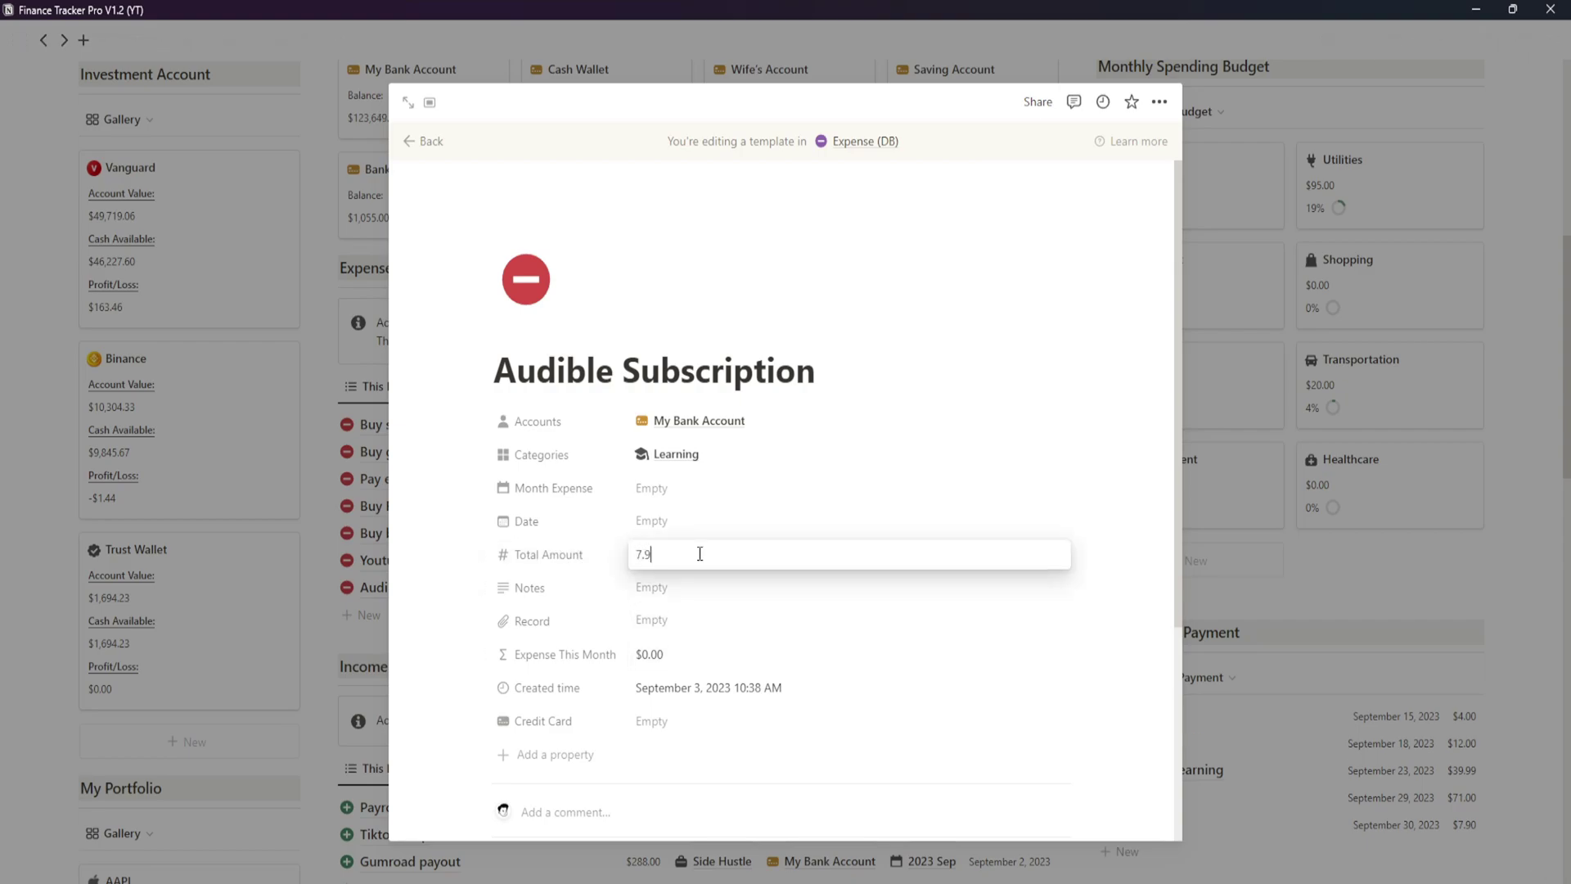
pyautogui.write('.9')
pyautogui.press('Return')
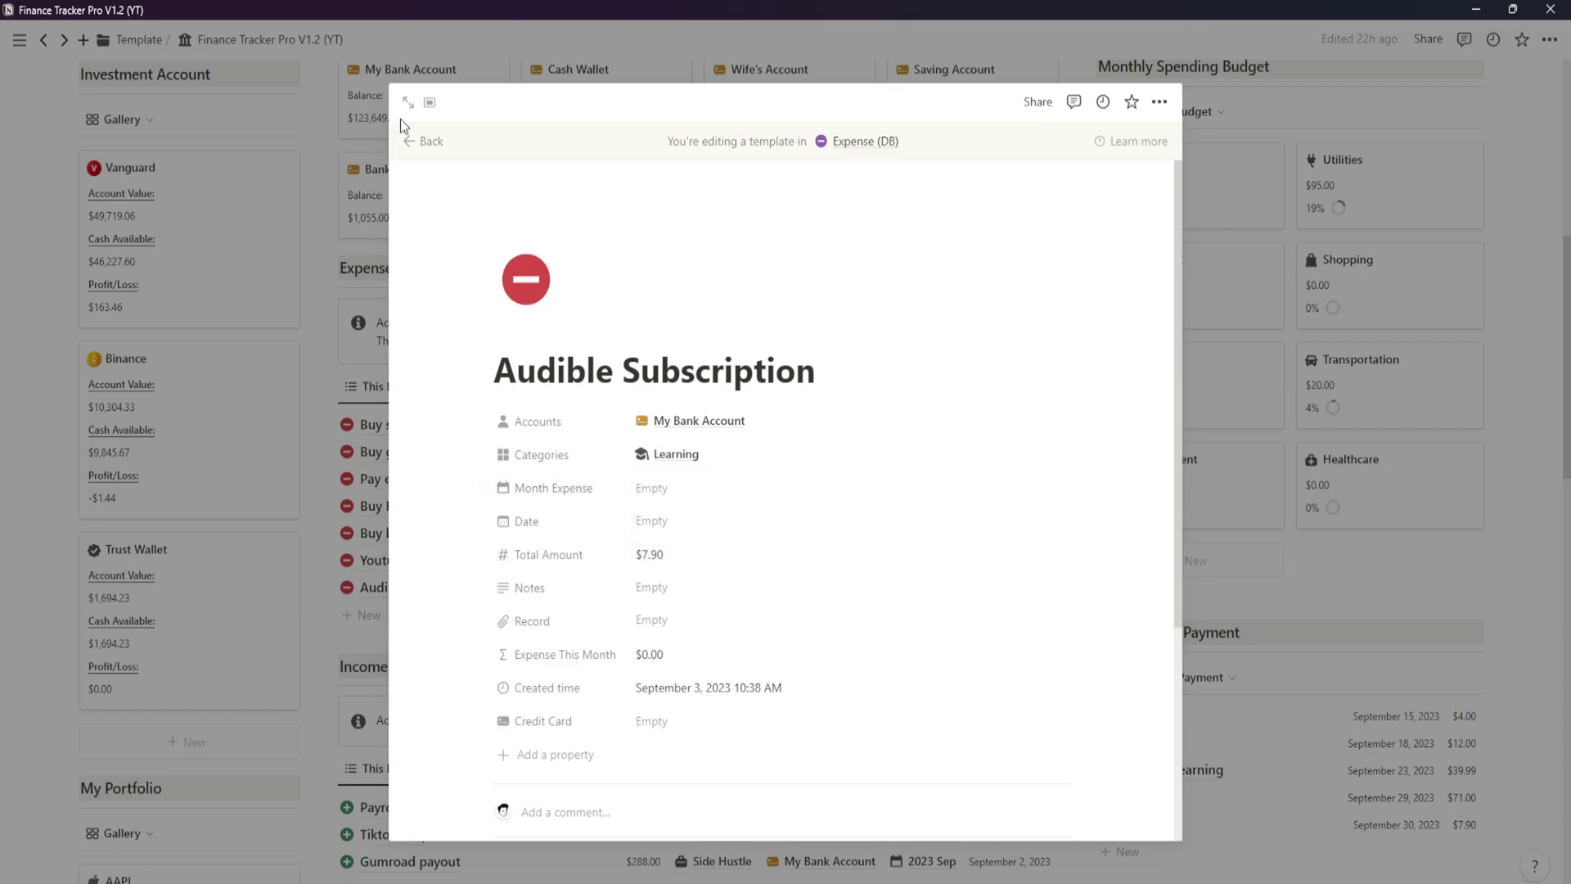
pyautogui.click(422, 141)
# Set the Audible Subscription template's repeat frequency to Every month.
pyautogui.scroll(-7, 810, 704)
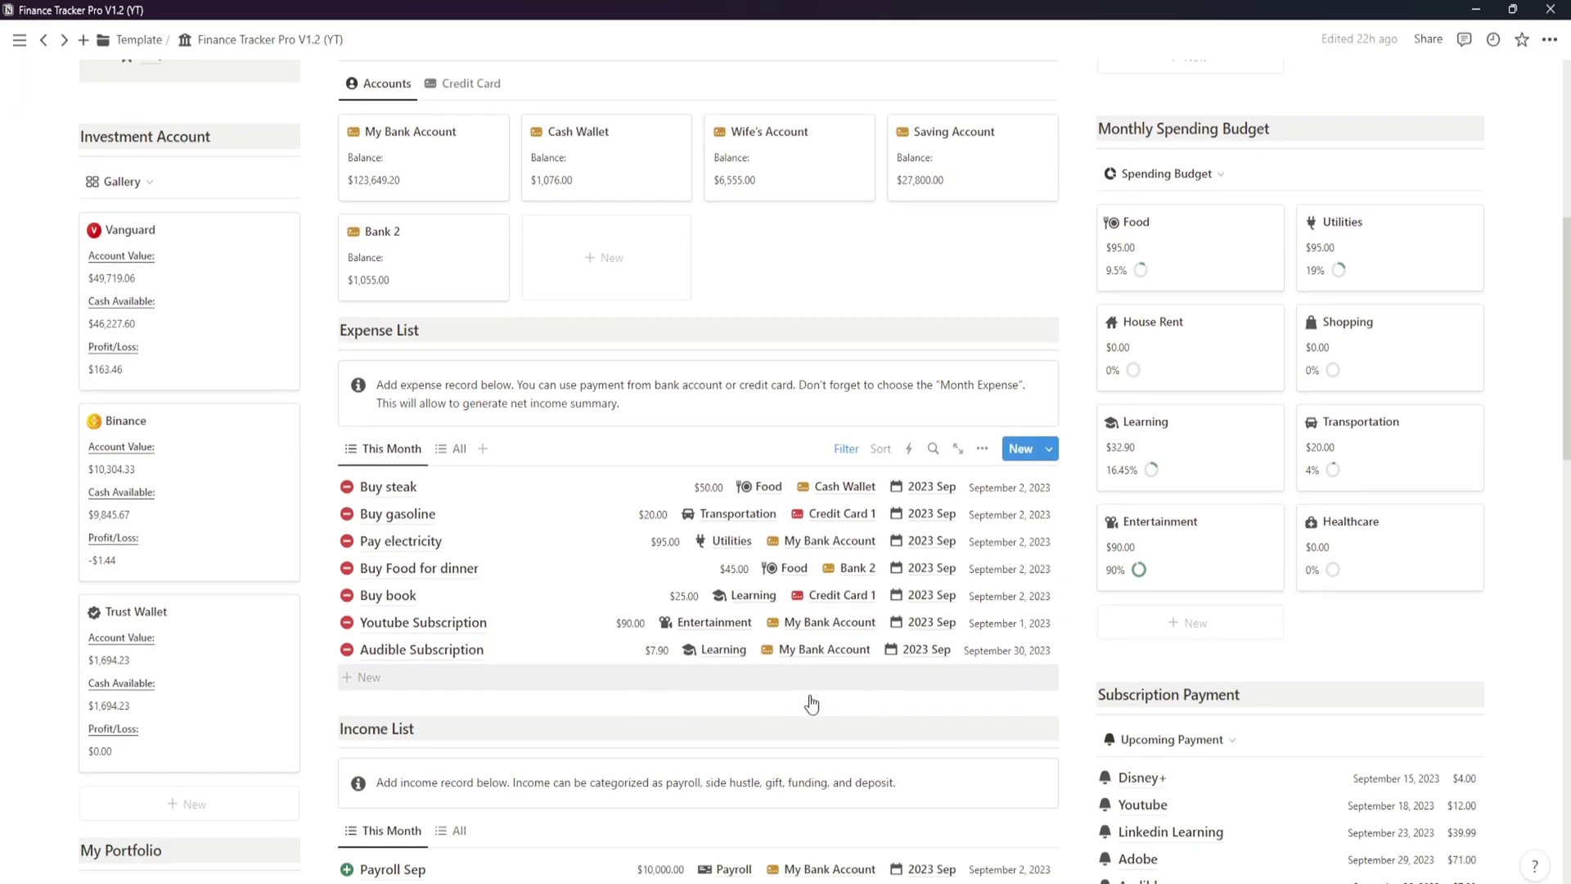
pyautogui.scroll(-3, 810, 704)
pyautogui.click(1049, 211)
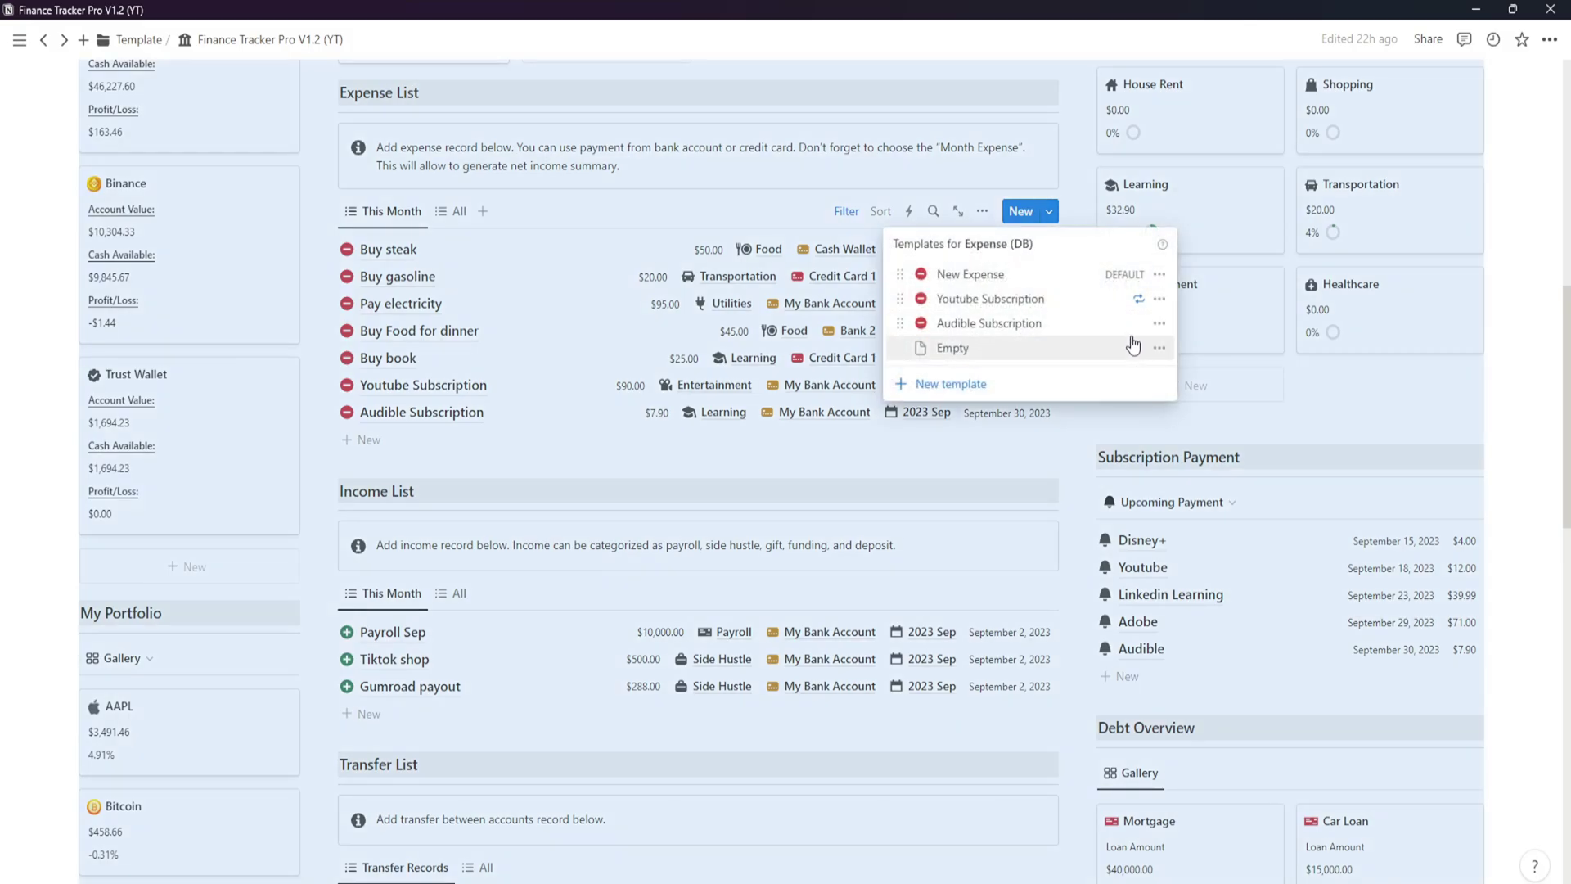
pyautogui.click(1159, 323)
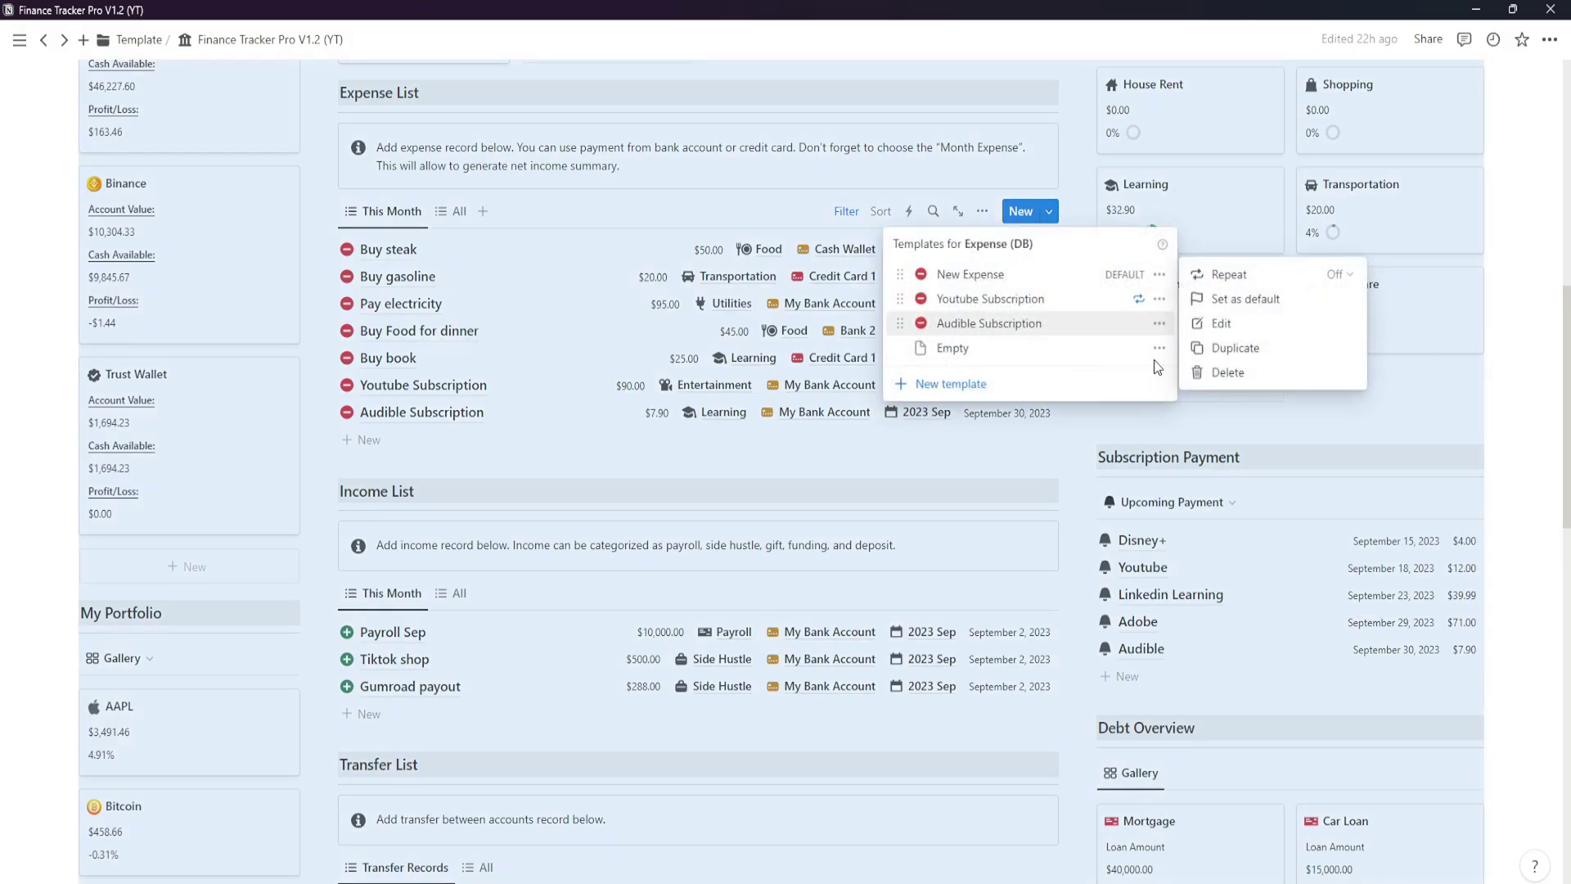
pyautogui.click(1343, 276)
pyautogui.click(1242, 353)
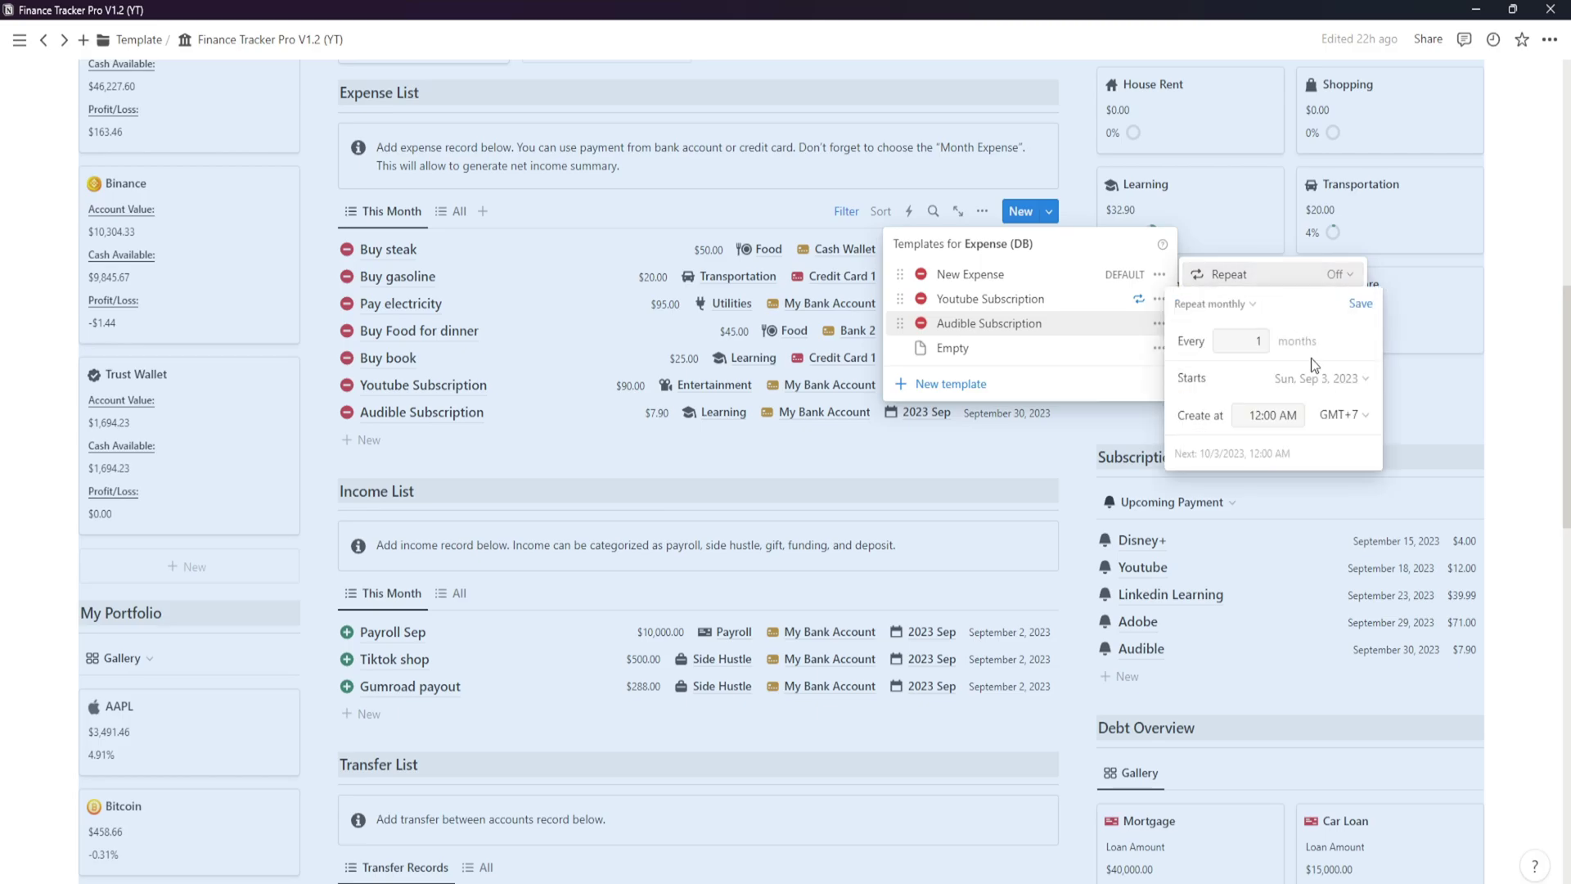
# Set the repeat start date to Sep 30, 2023 and save the schedule.
pyautogui.click(1349, 387)
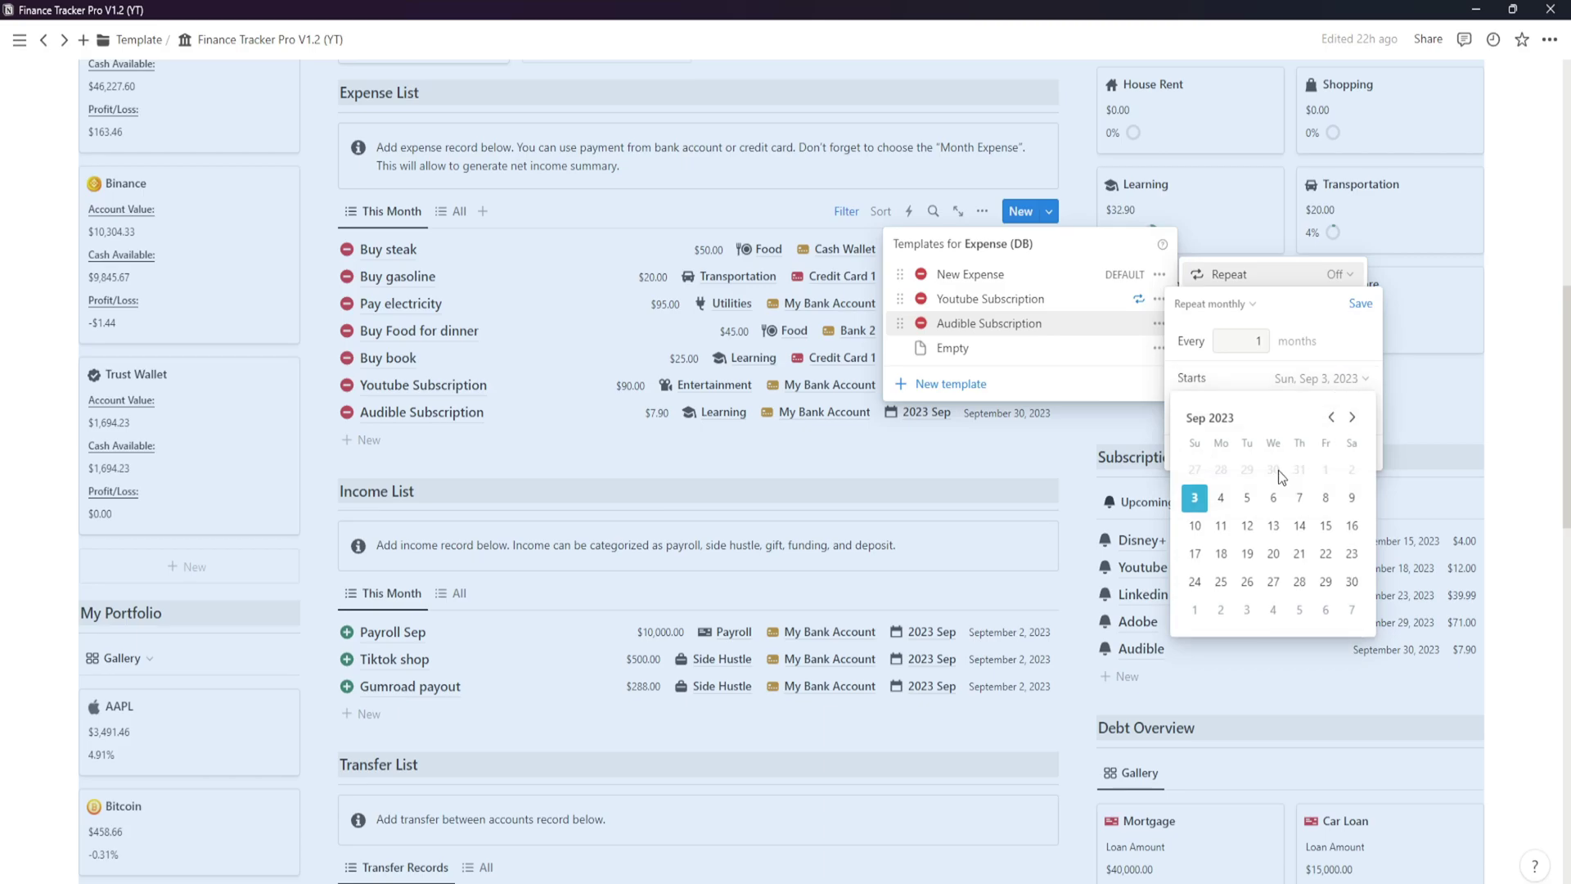
pyautogui.click(1344, 357)
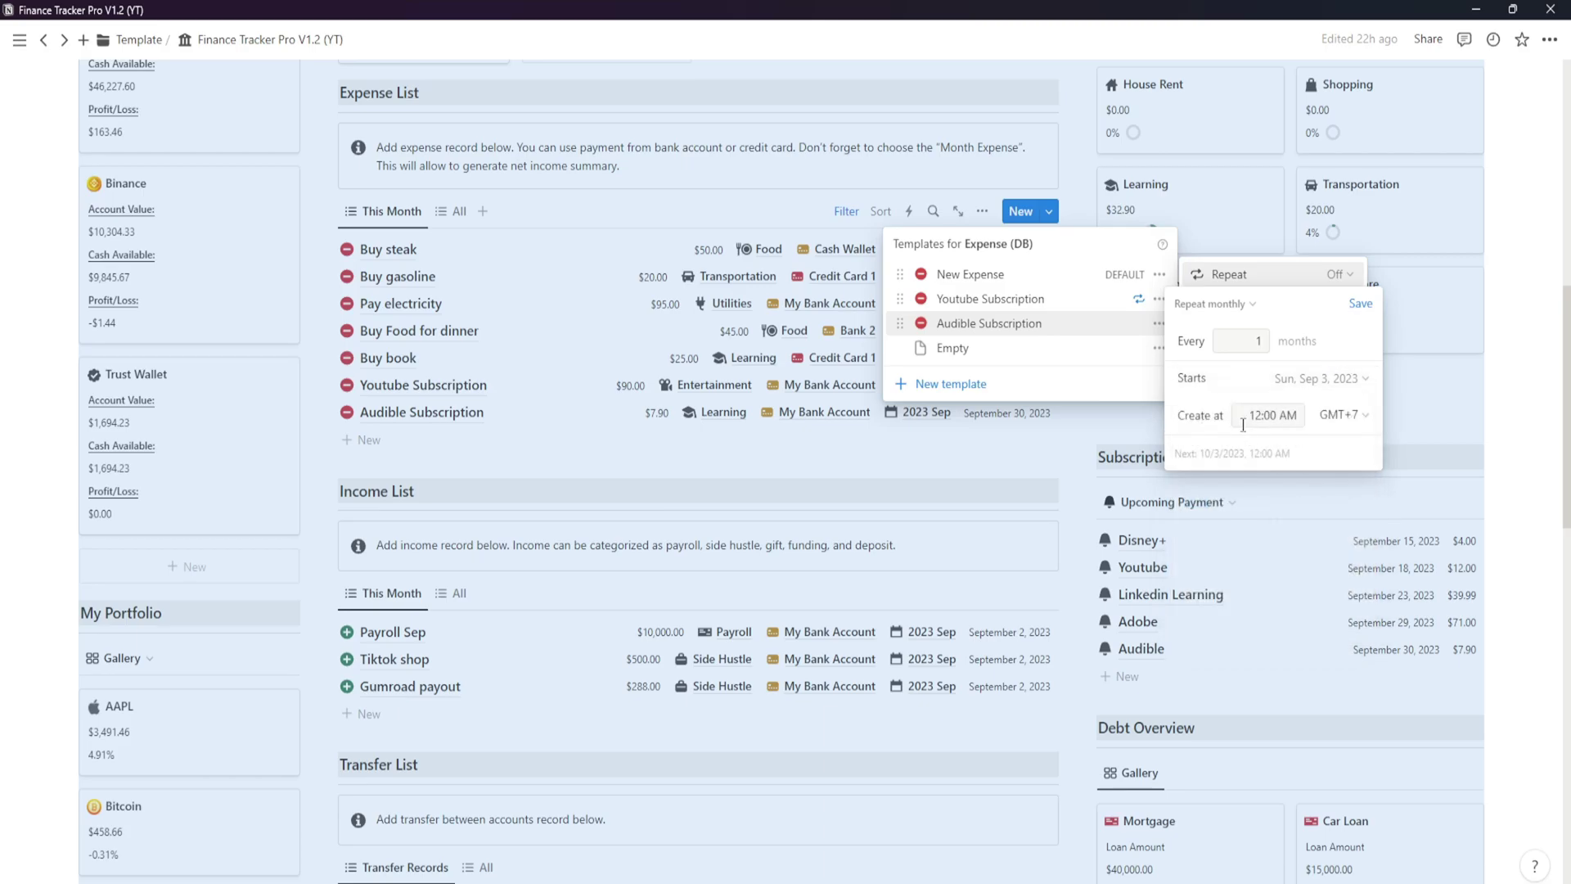
pyautogui.click(1351, 381)
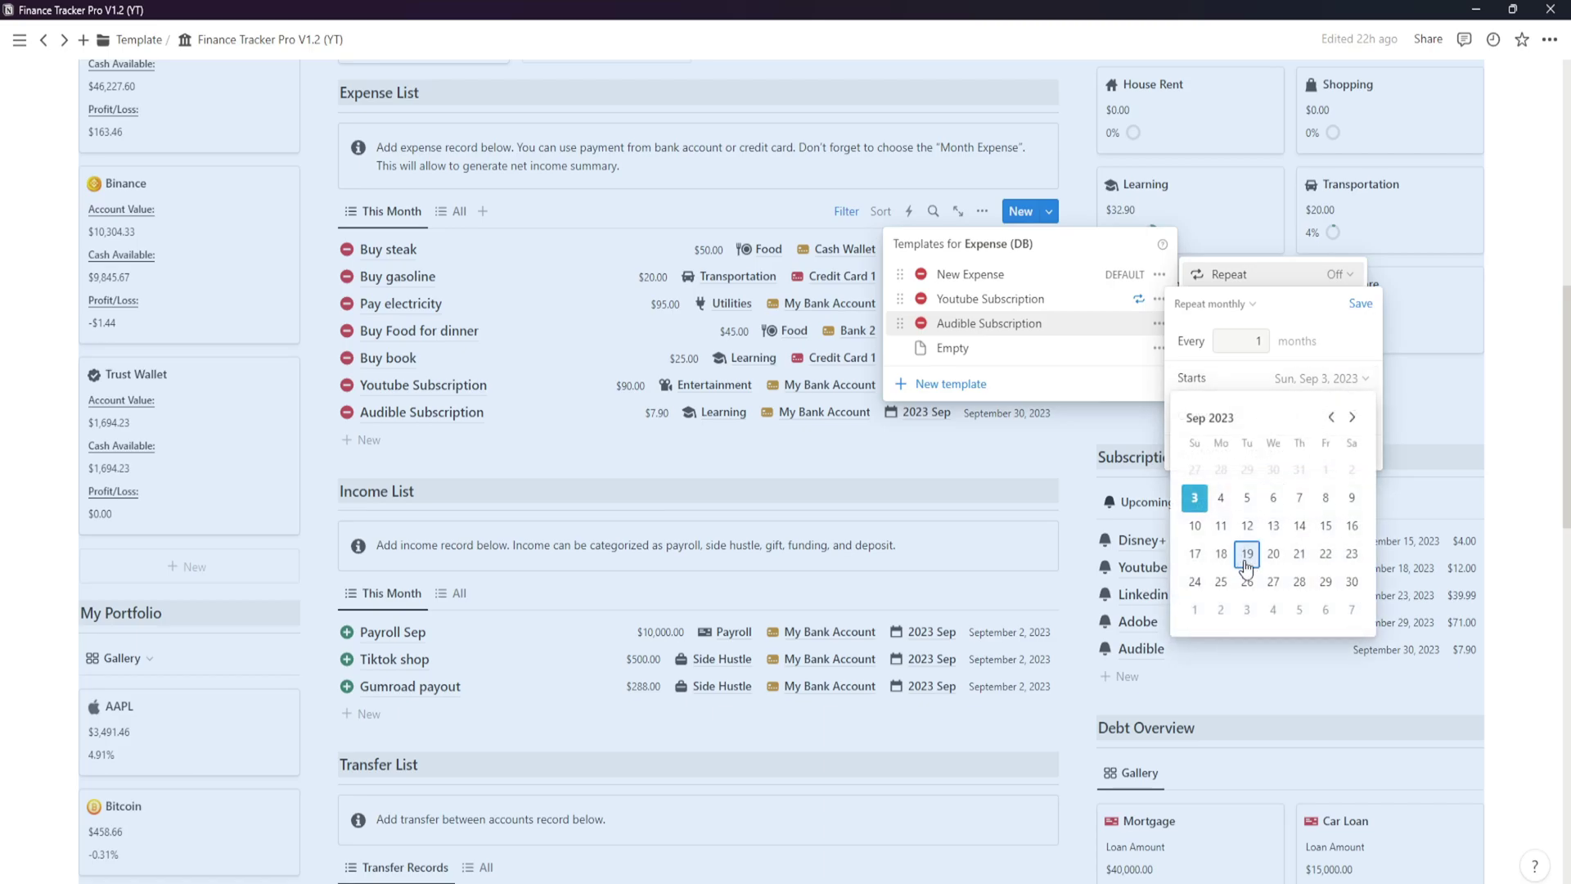
pyautogui.click(1349, 583)
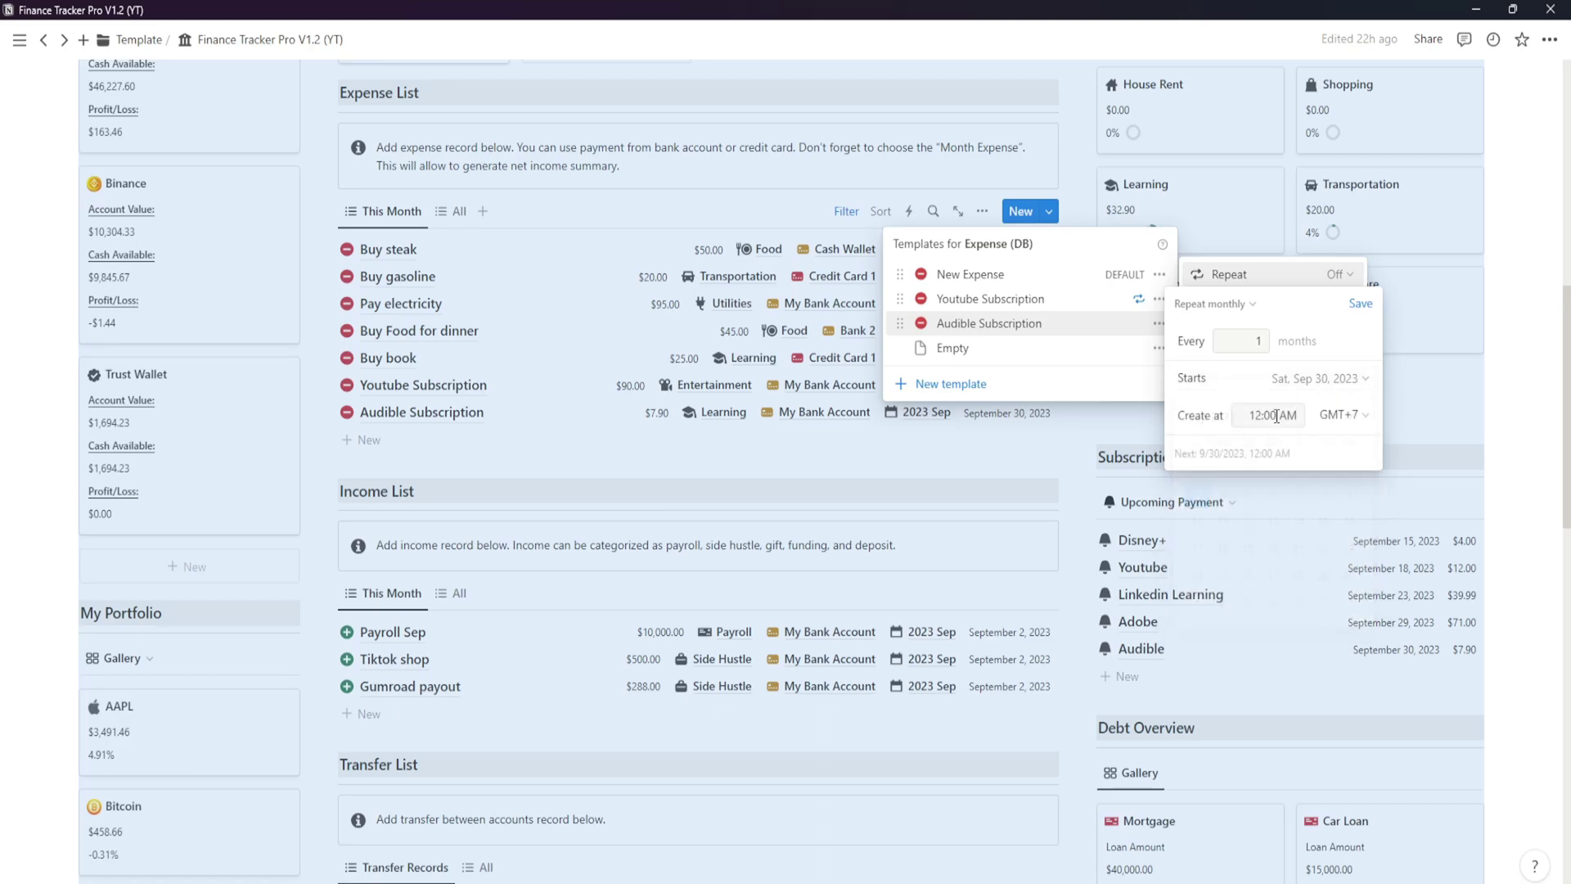
pyautogui.click(1242, 383)
pyautogui.click(1242, 383)
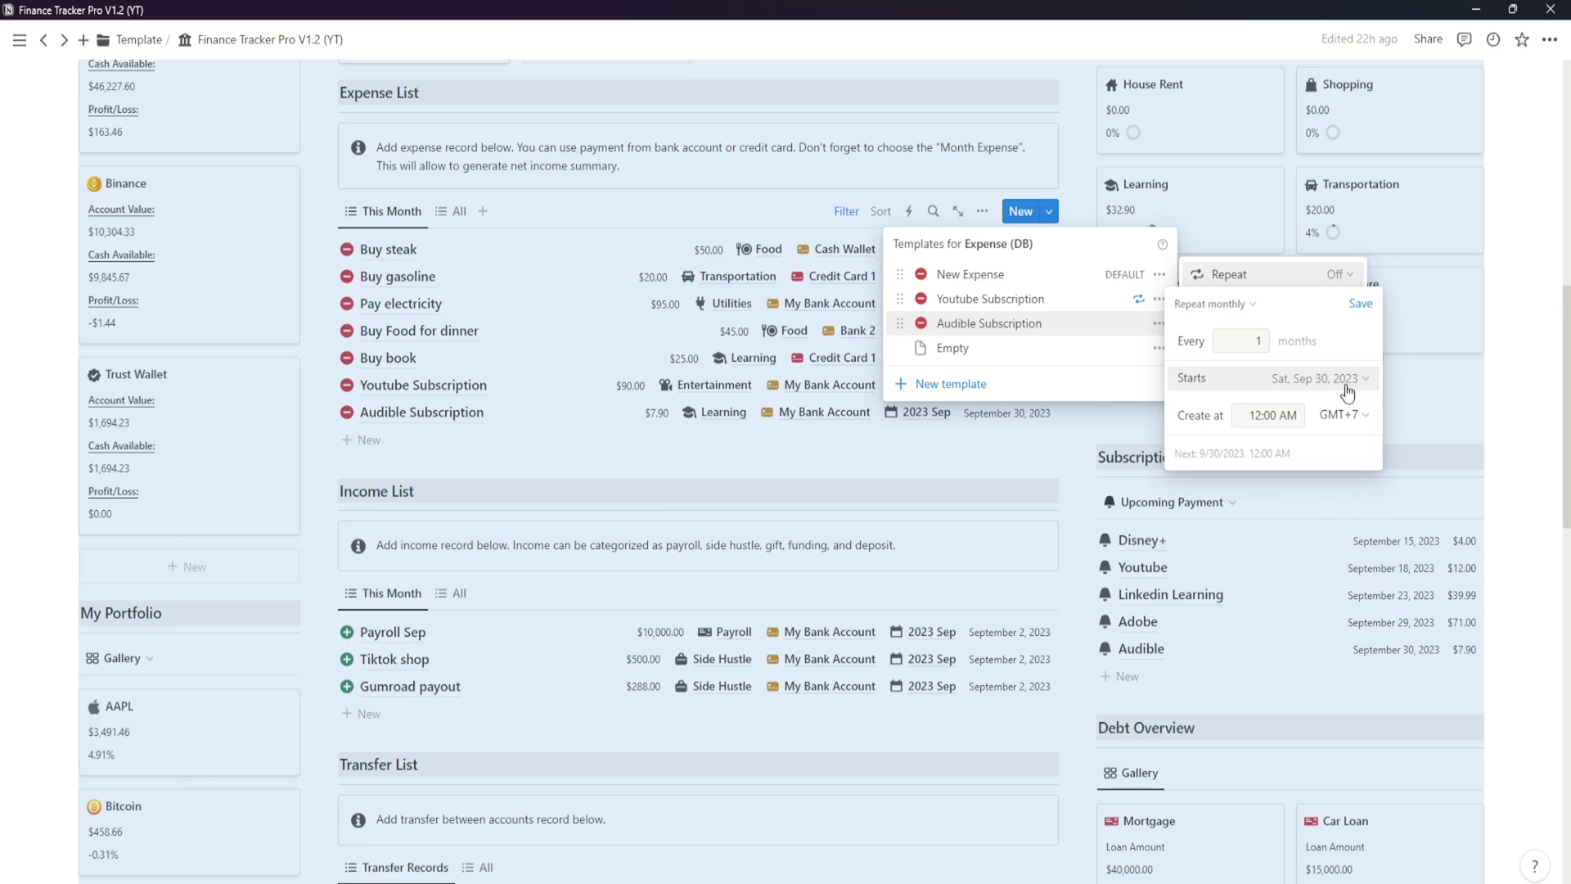
pyautogui.click(1361, 305)
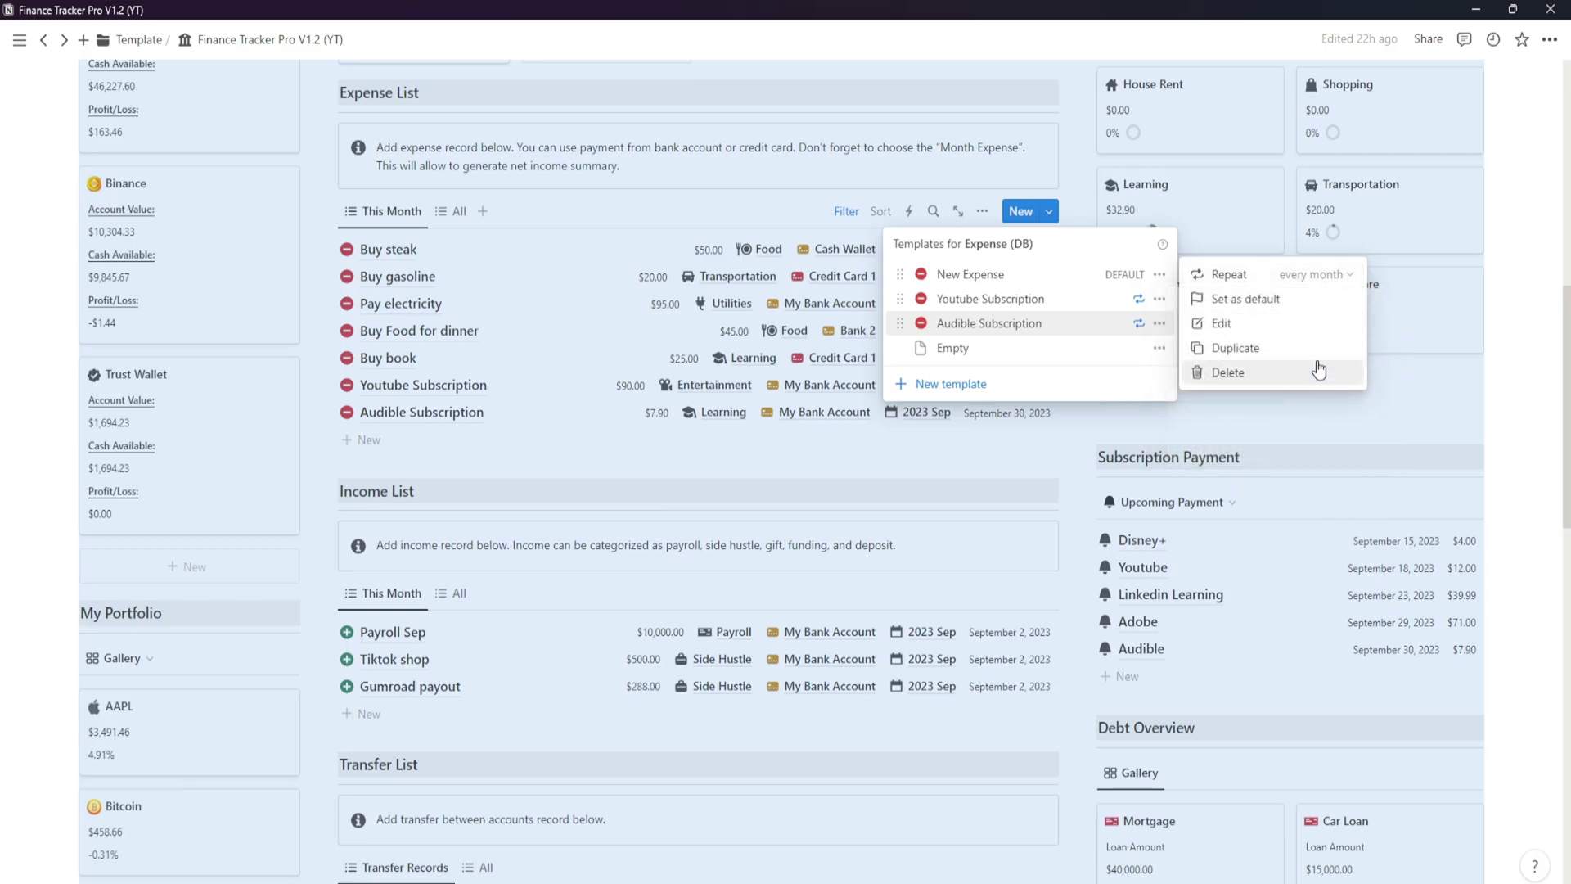
pyautogui.click(1094, 396)
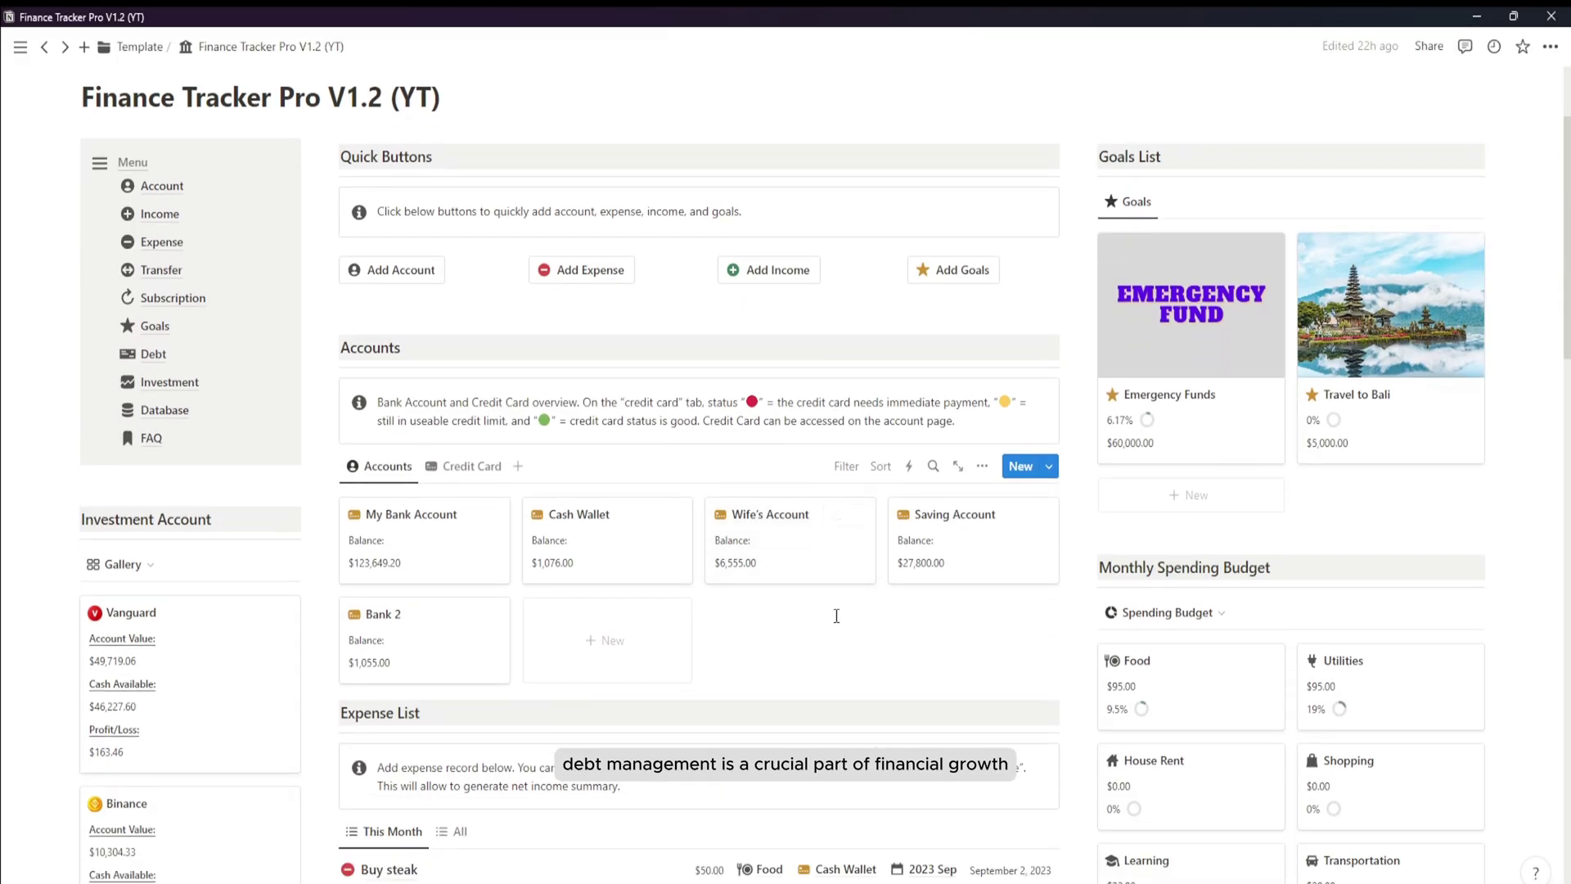
pyautogui.click(192, 365)
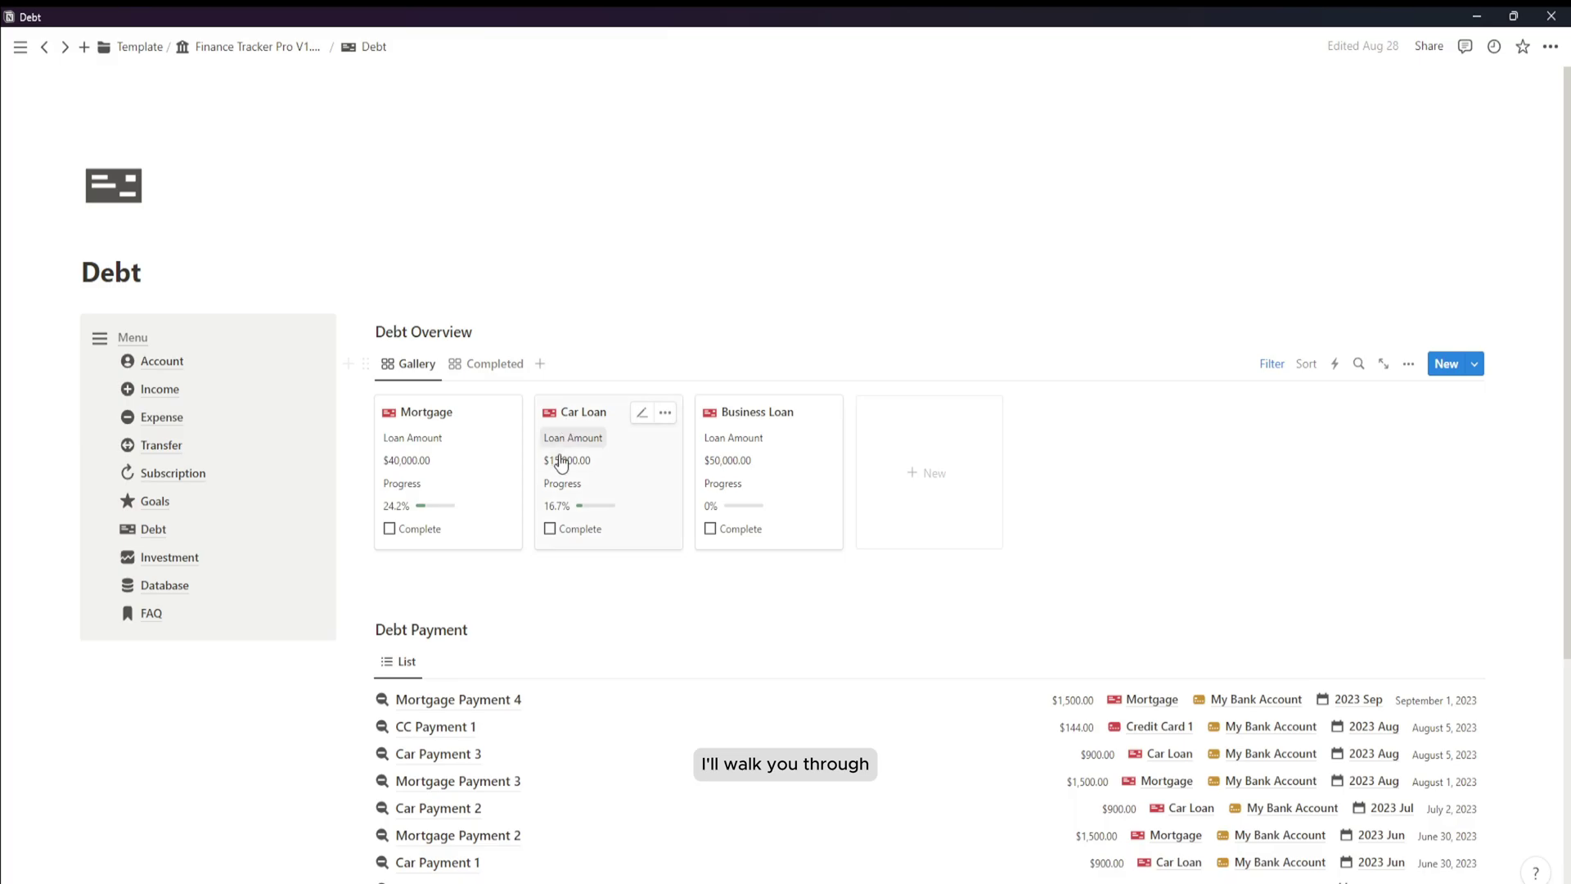
pyautogui.scroll(-3, 573, 456)
pyautogui.scroll(2, 859, 504)
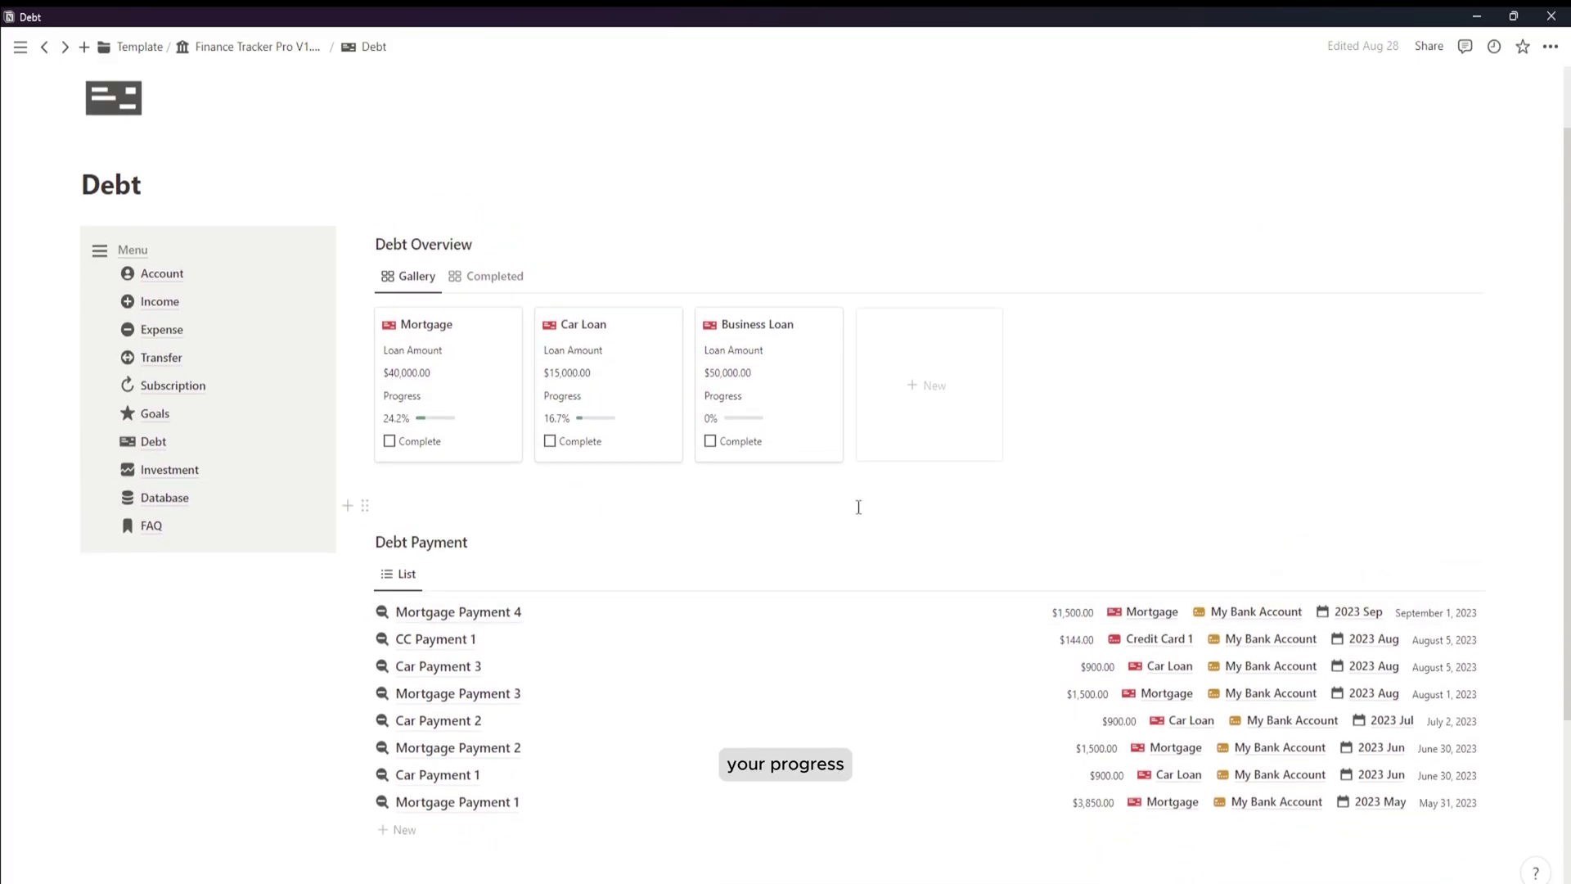
pyautogui.click(44, 47)
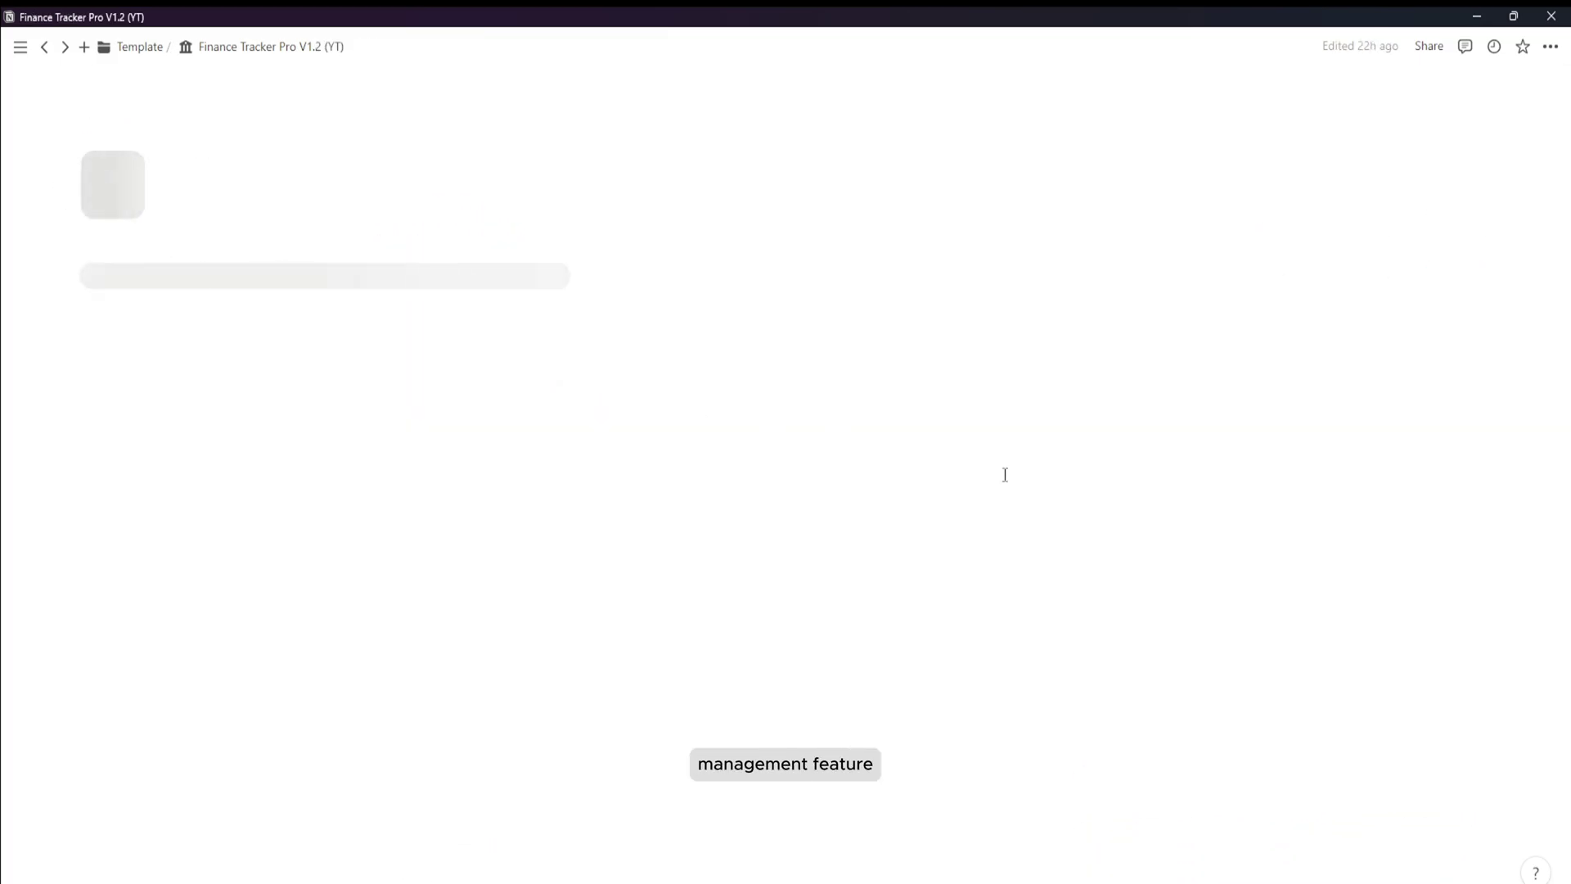
pyautogui.scroll(-12, 1174, 570)
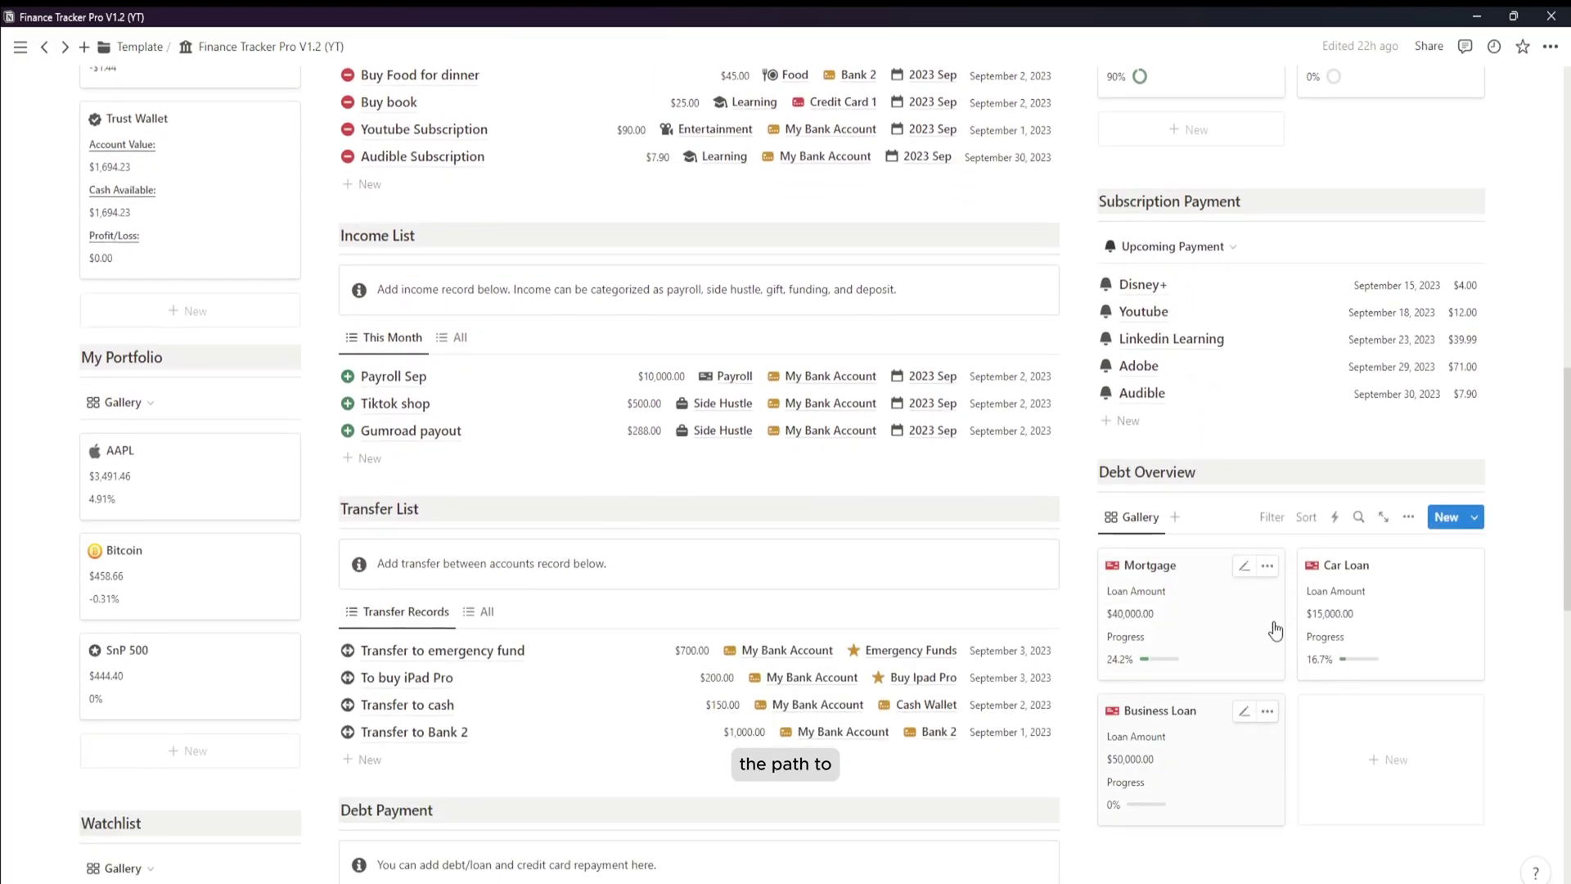
pyautogui.scroll(-3, 1378, 623)
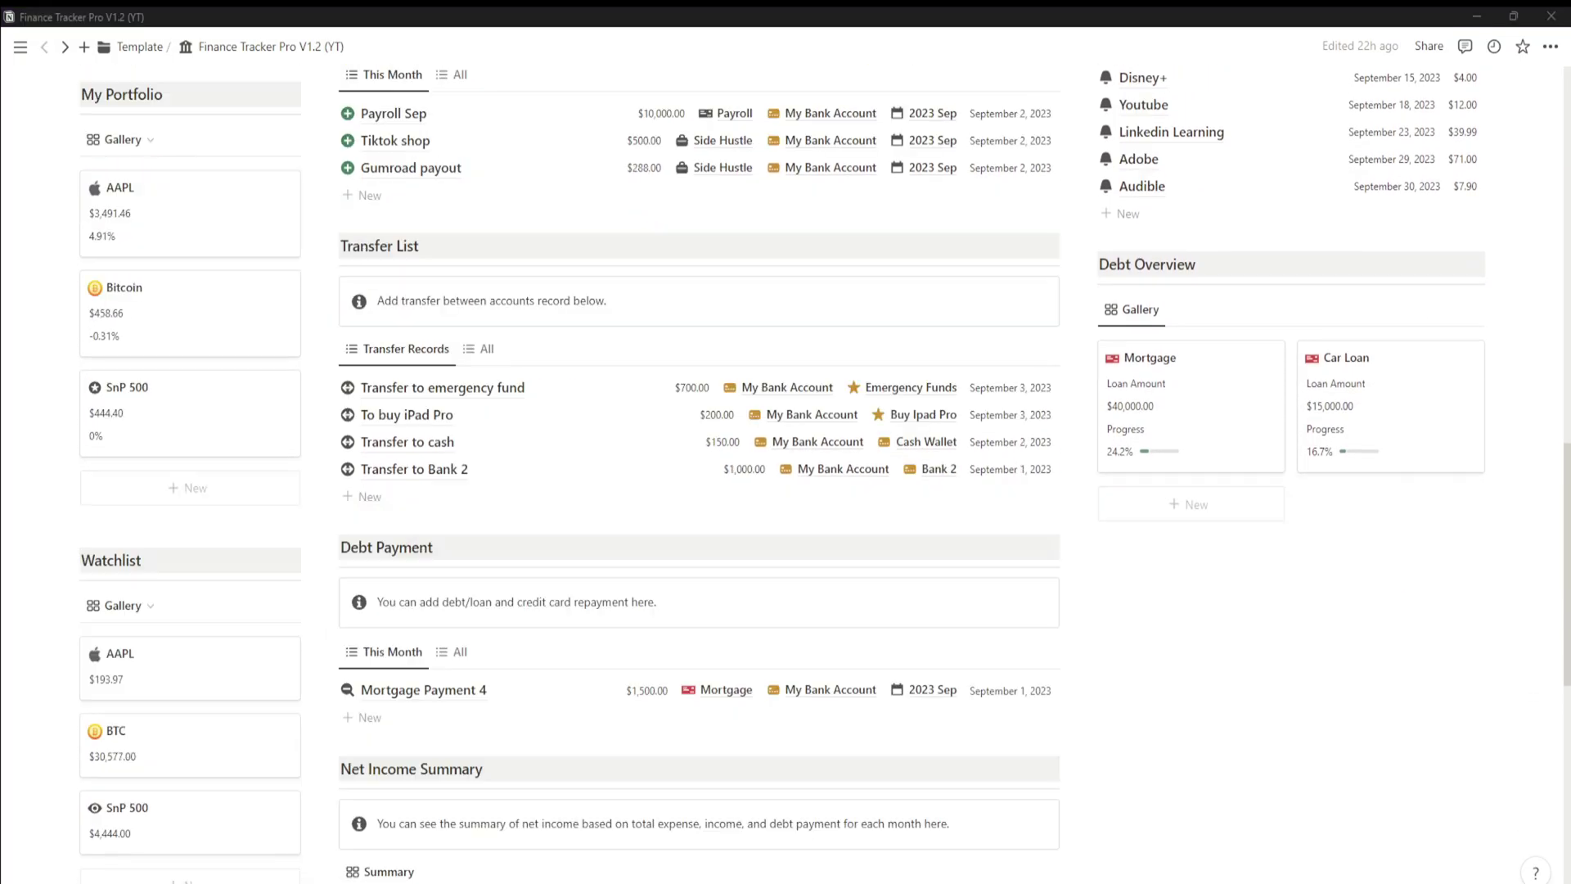
pyautogui.scroll(-2, 1232, 605)
pyautogui.scroll(3, 1233, 610)
pyautogui.click(1231, 626)
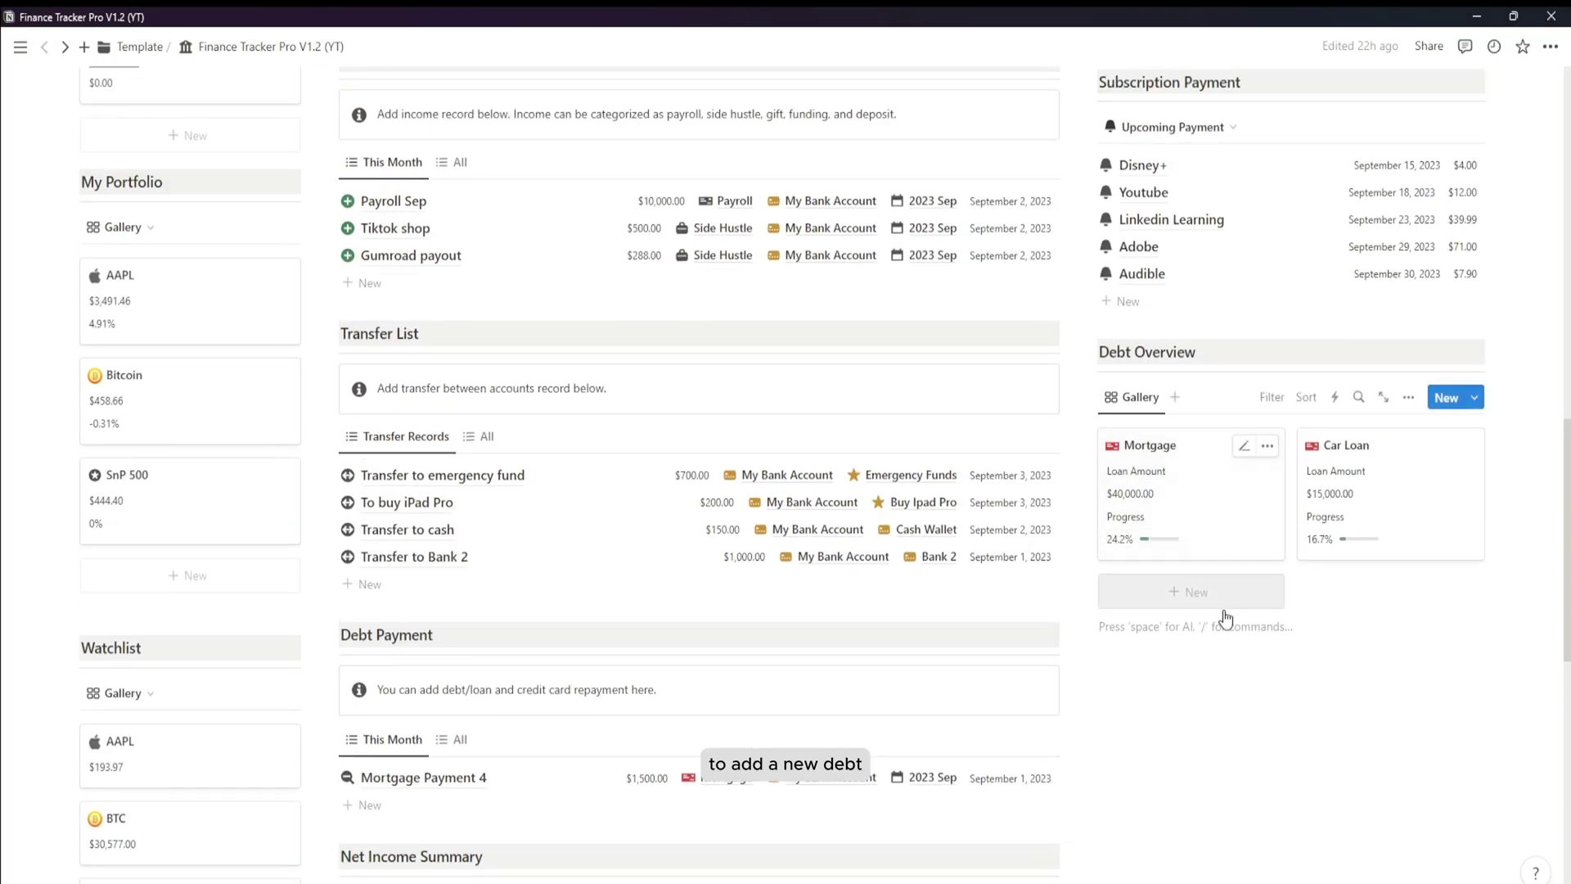
# Add a Business Loan with a $50,000 loan amount and 6.5% annual interest.
pyautogui.click(1203, 592)
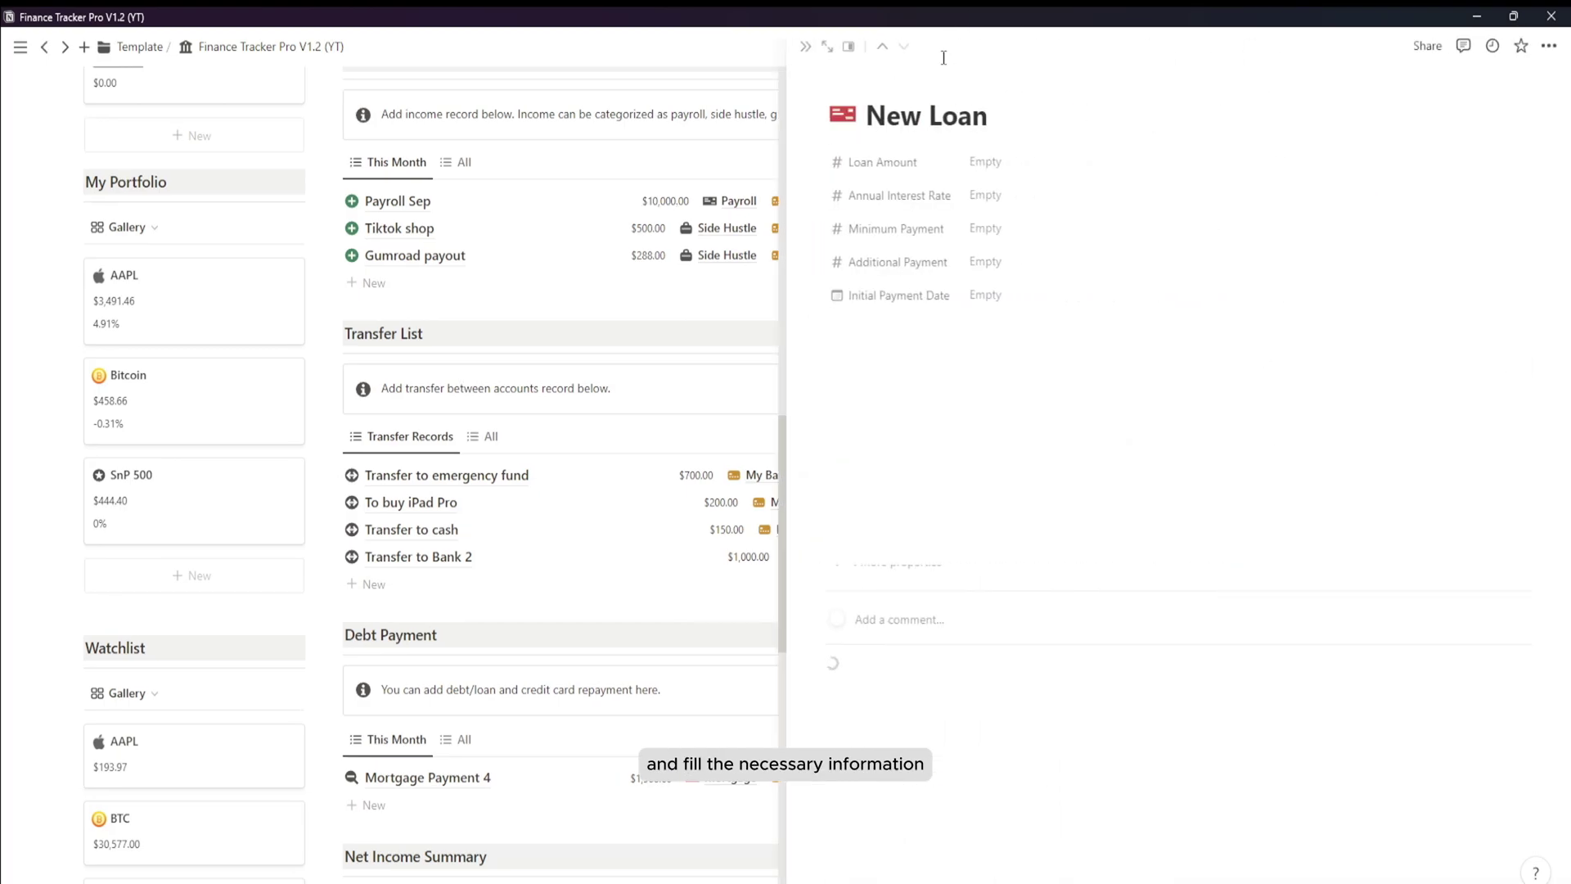
pyautogui.moveTo(876, 122); pyautogui.dragTo(1023, 139)
pyautogui.write('Busin')
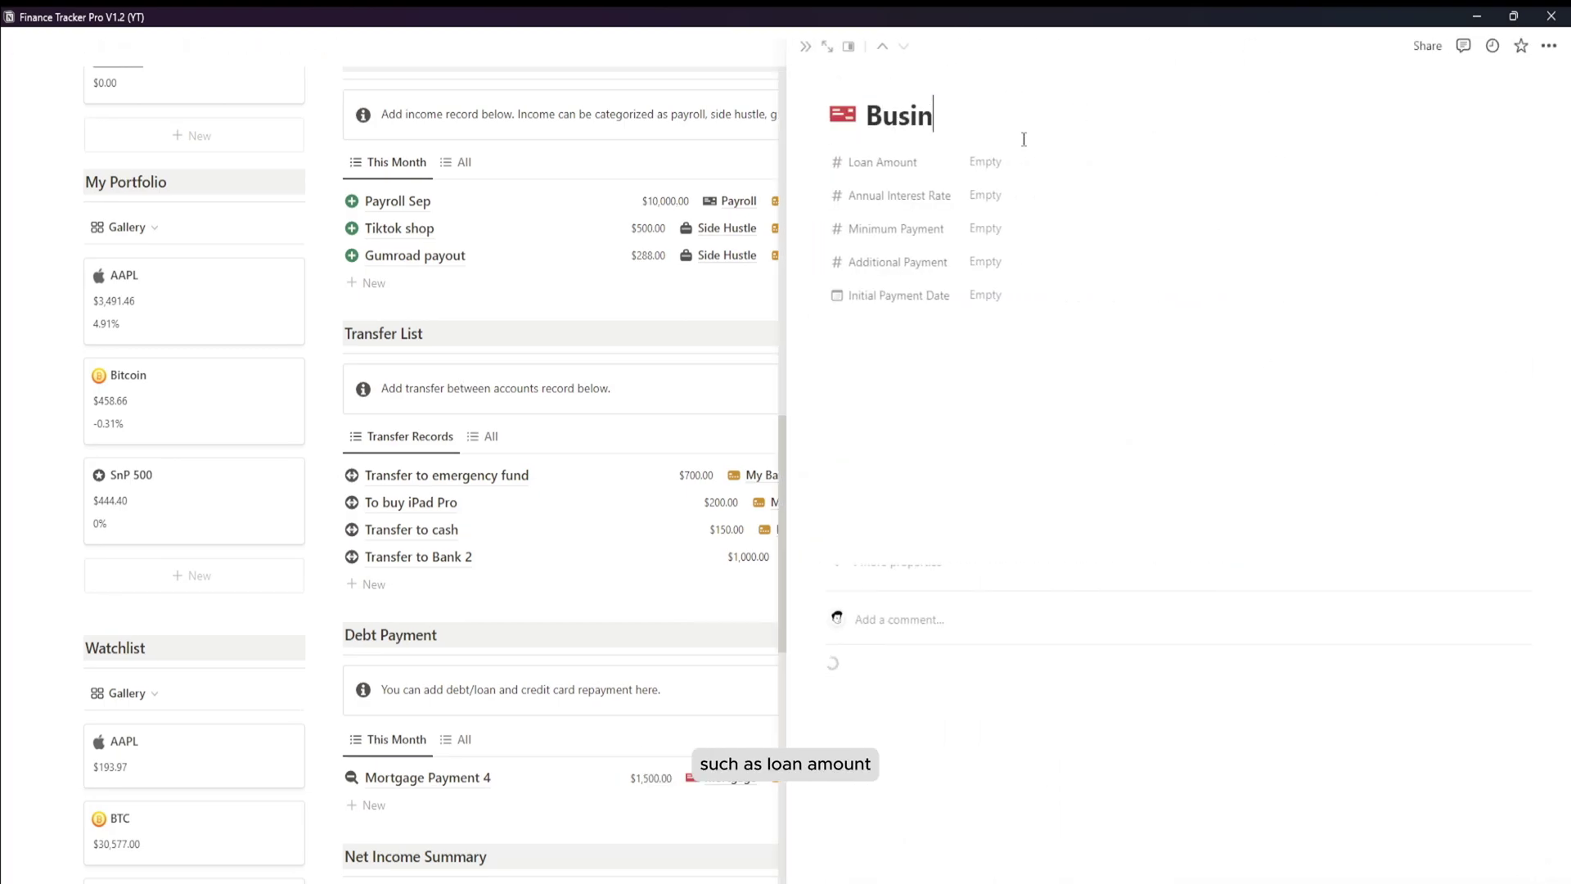
pyautogui.write('ess Loan')
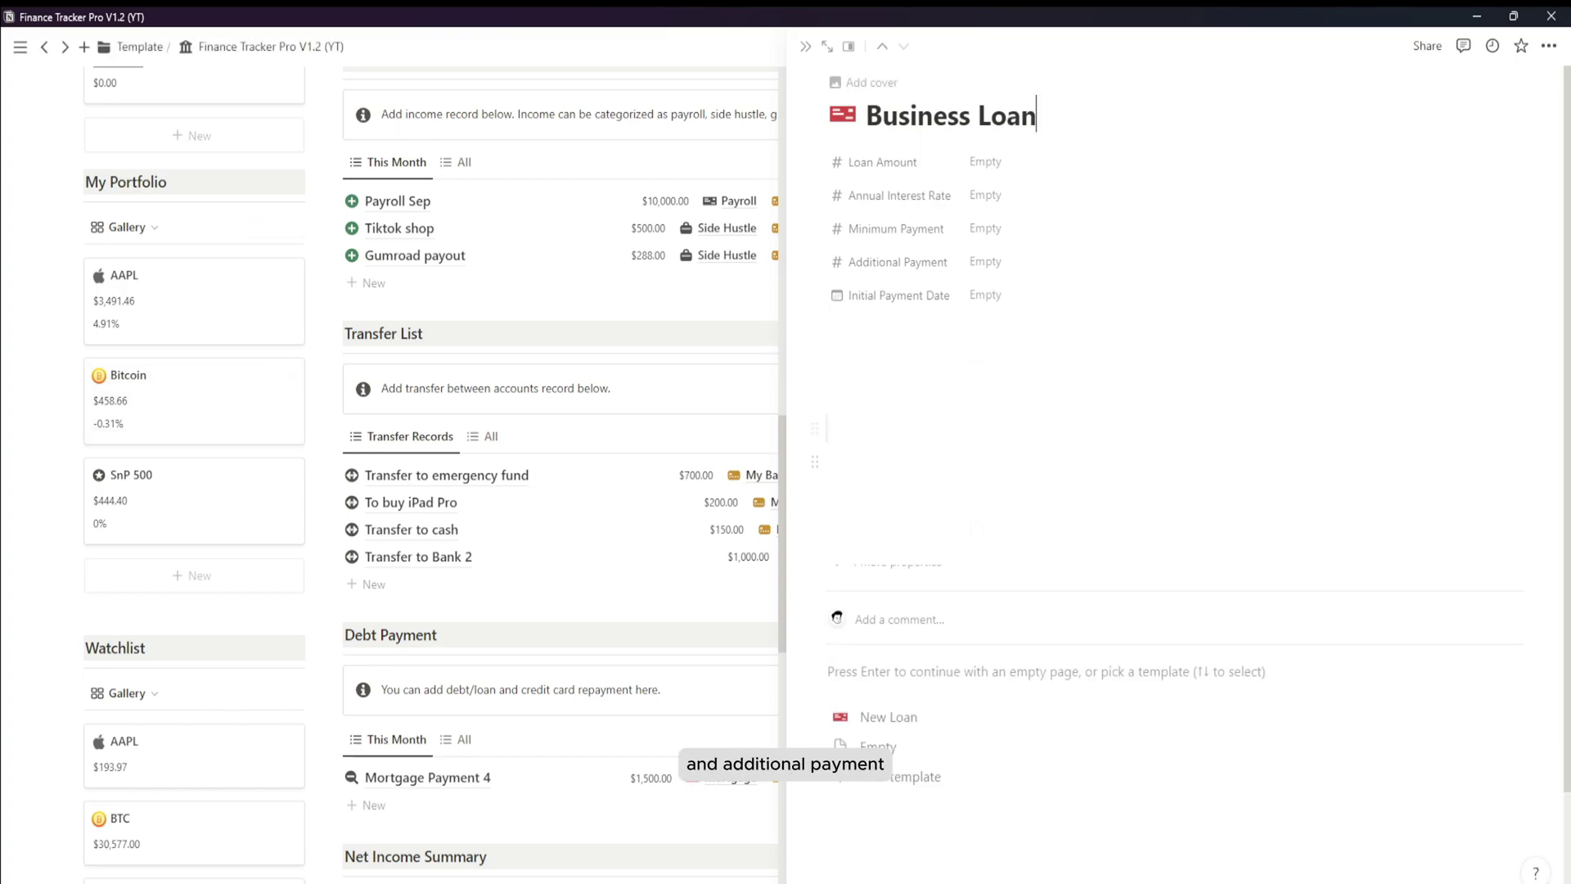
pyautogui.click(1009, 161)
pyautogui.write('50')
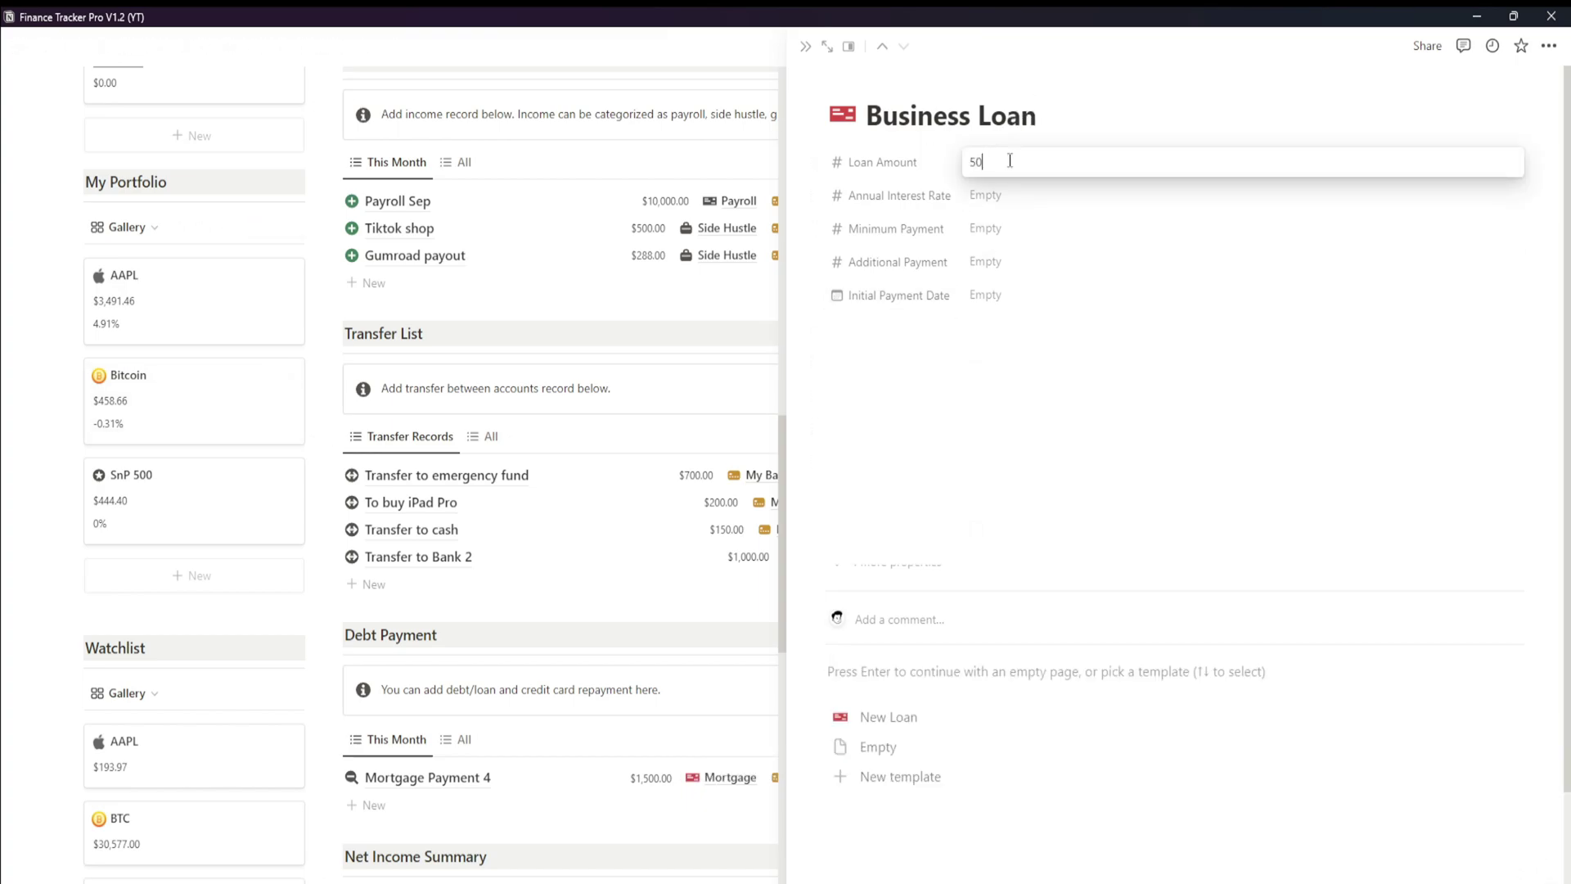
pyautogui.write('000')
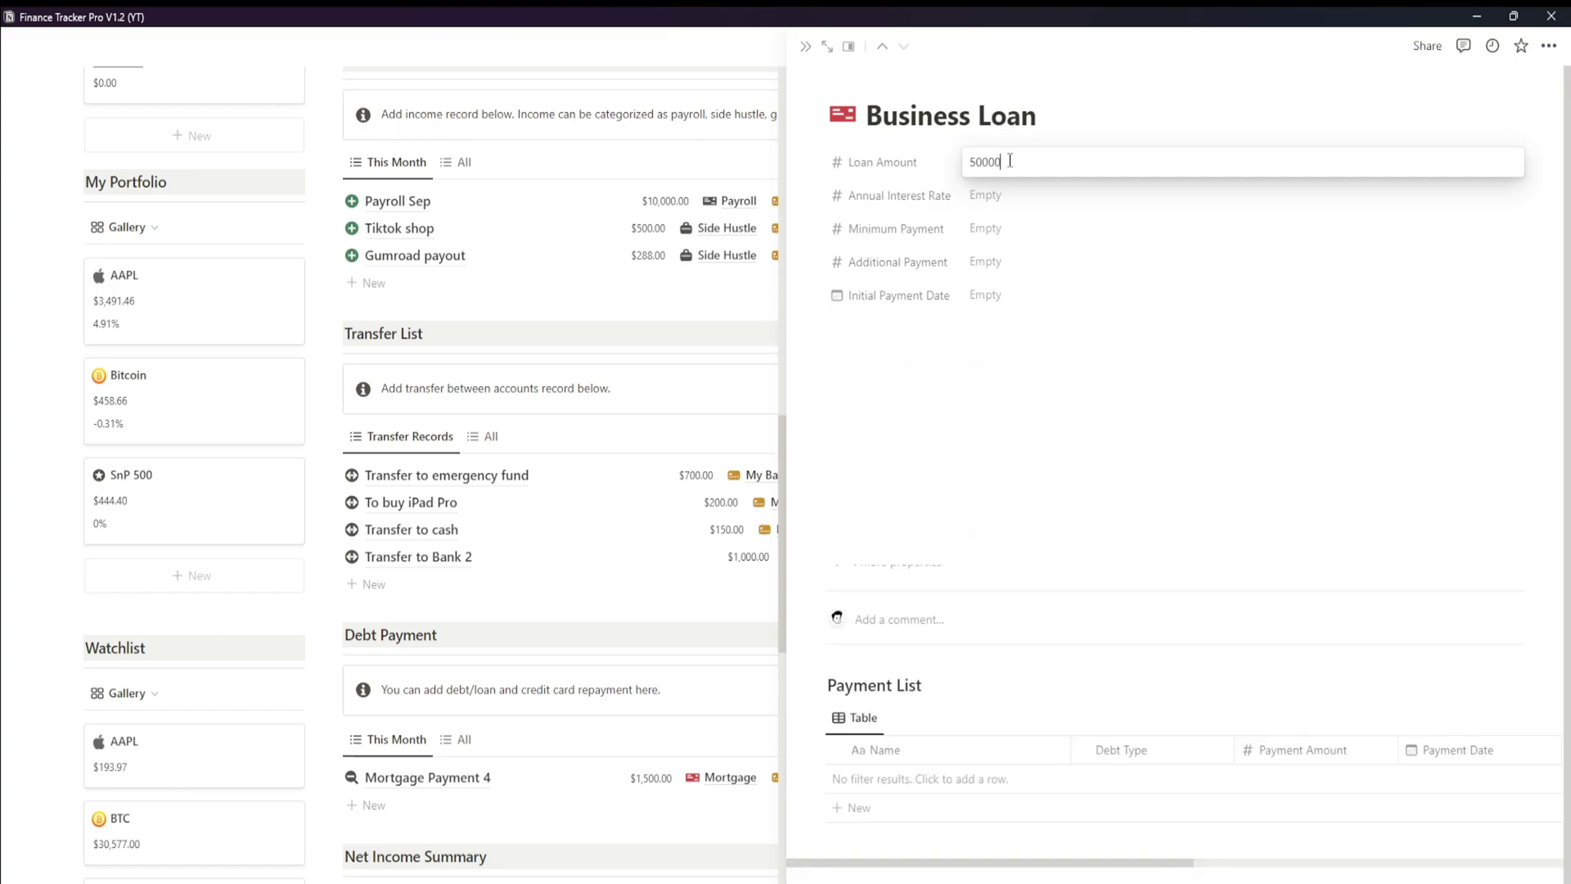
pyautogui.press('Return')
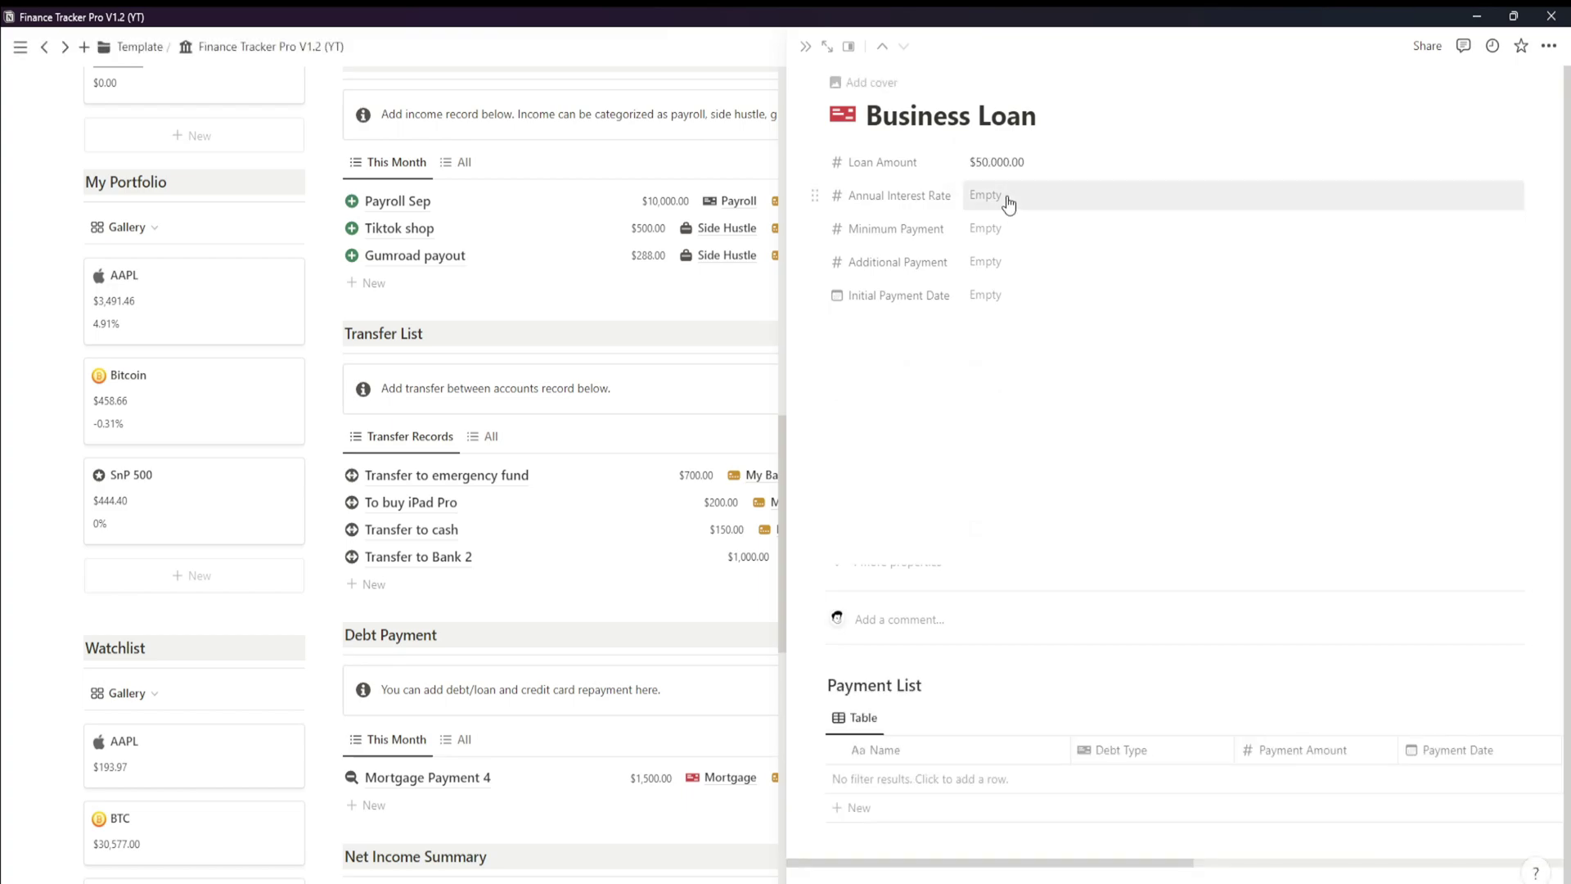
pyautogui.click(1008, 200)
pyautogui.write('6.5')
pyautogui.press('Return')
# Give the loan a $620 minimum payment, $0 additional payment and September 1, 2023 first payment.
pyautogui.click(1012, 223)
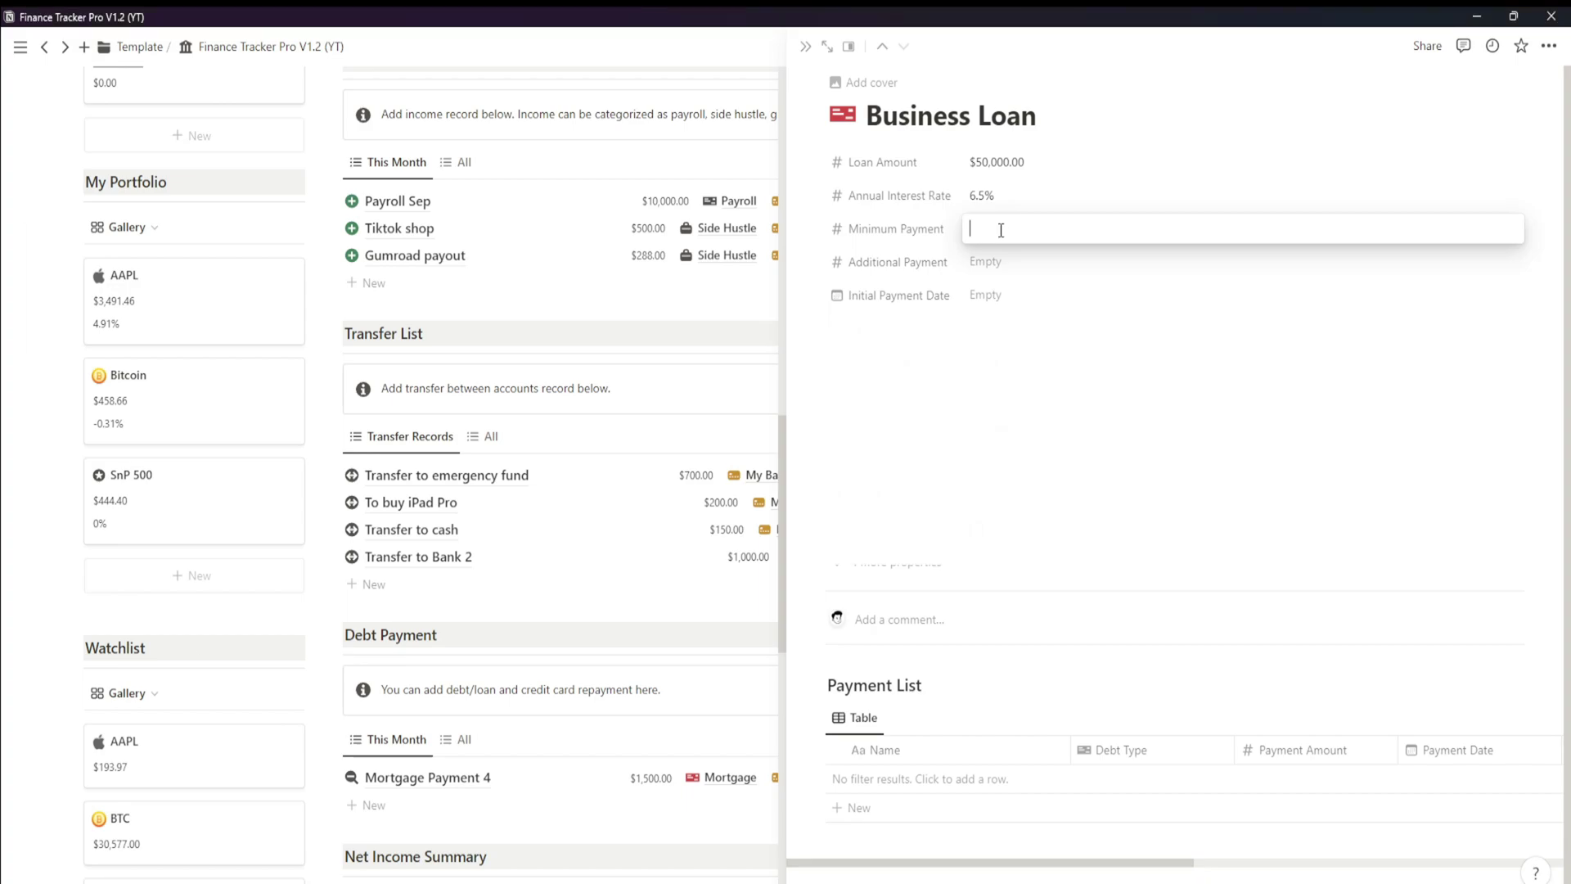
pyautogui.write('620')
pyautogui.press('Return')
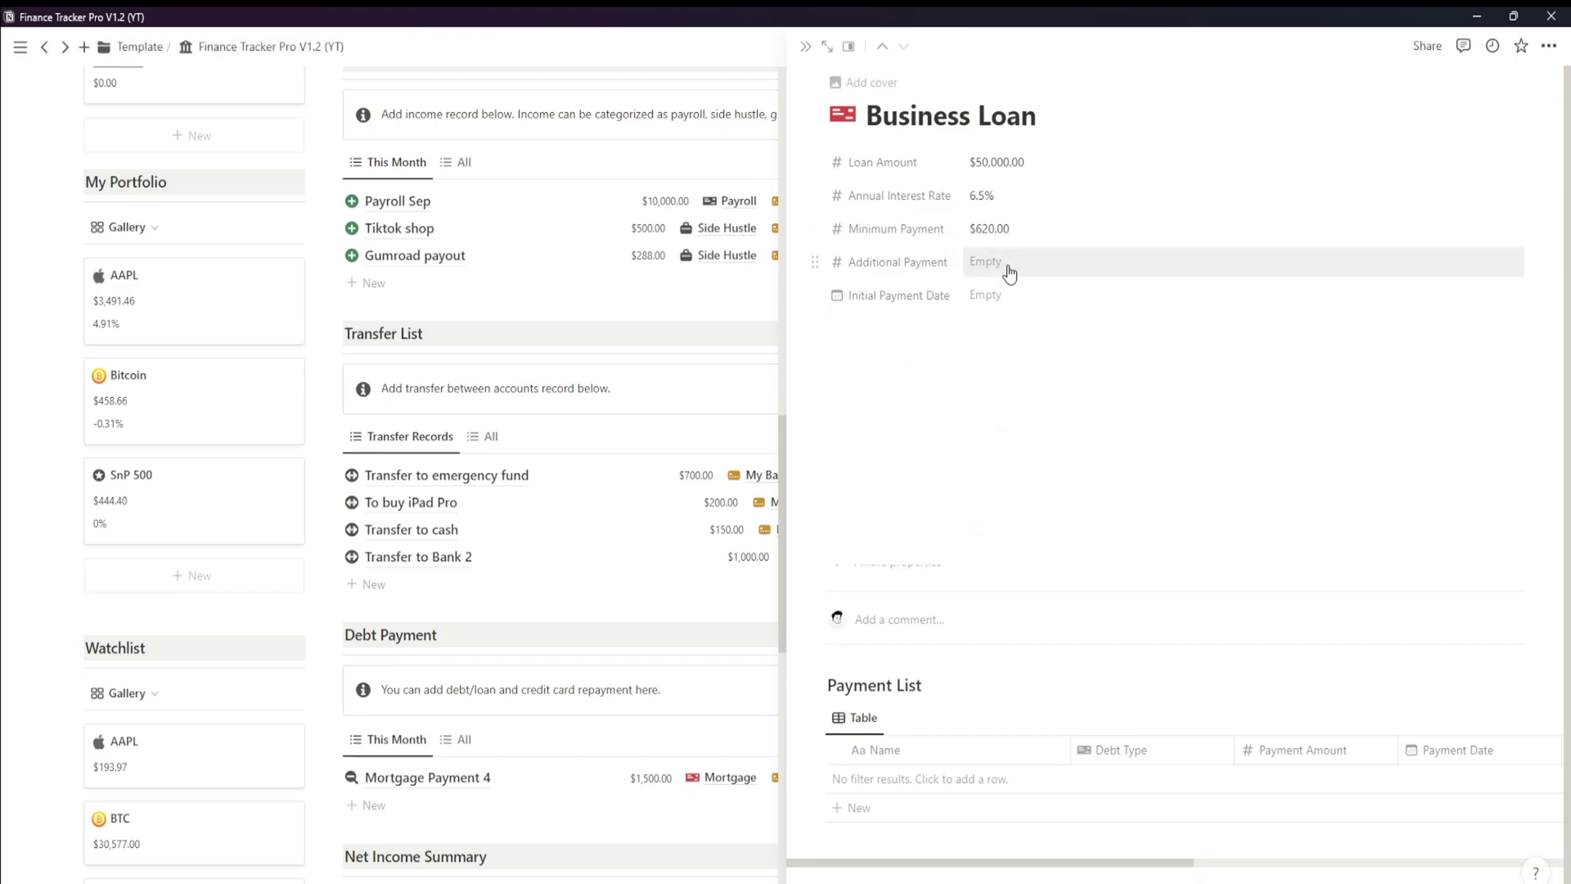
pyautogui.click(1006, 264)
pyautogui.write('0')
pyautogui.press('Return')
pyautogui.click(1017, 303)
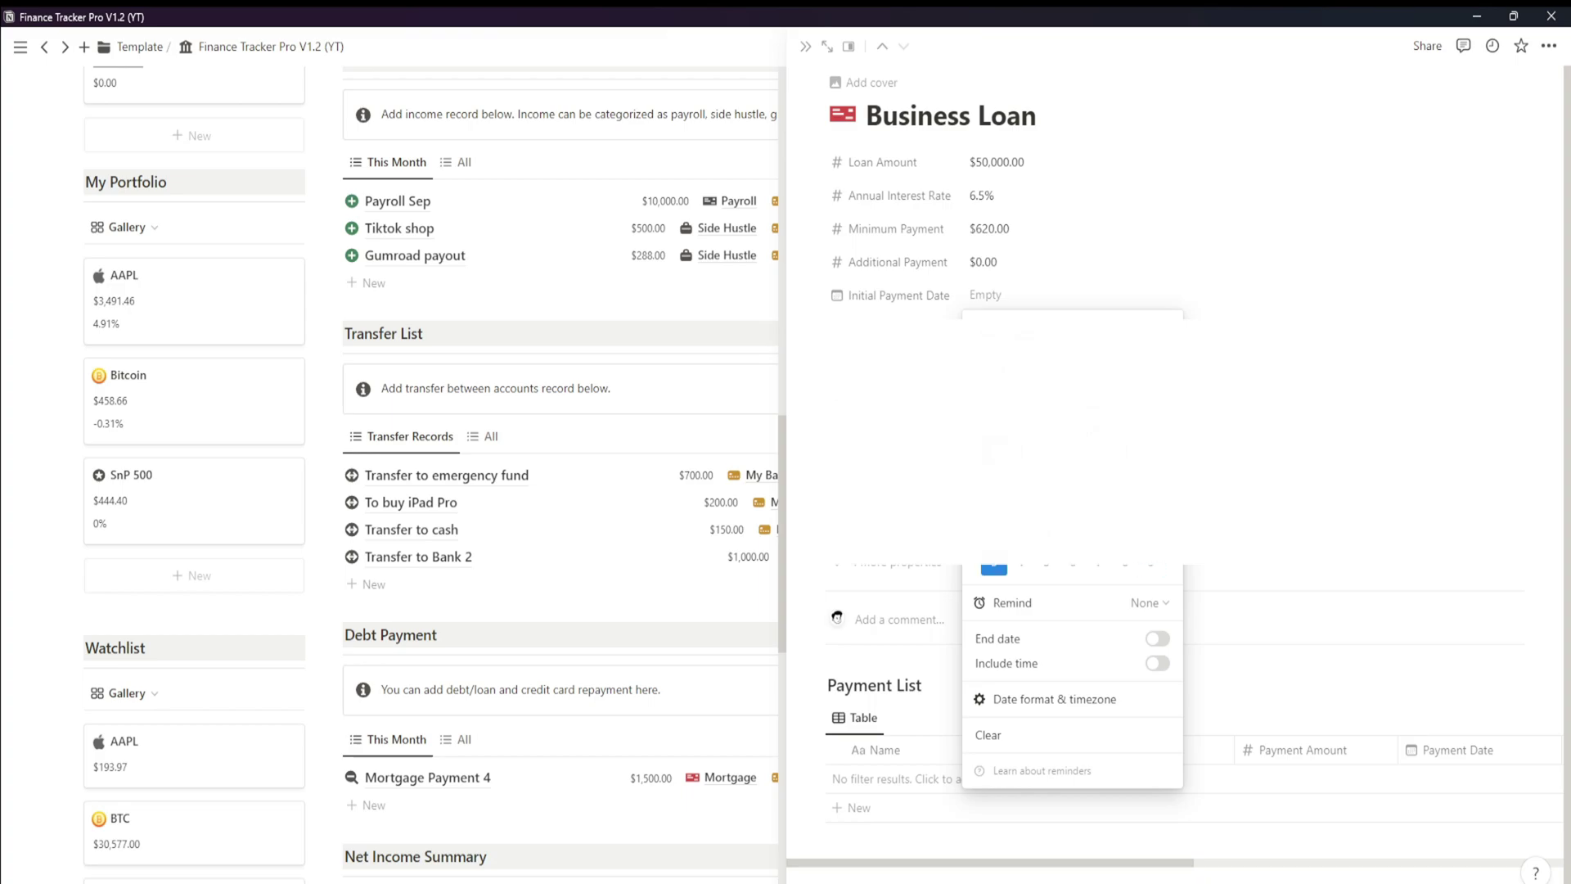
pyautogui.click(1125, 424)
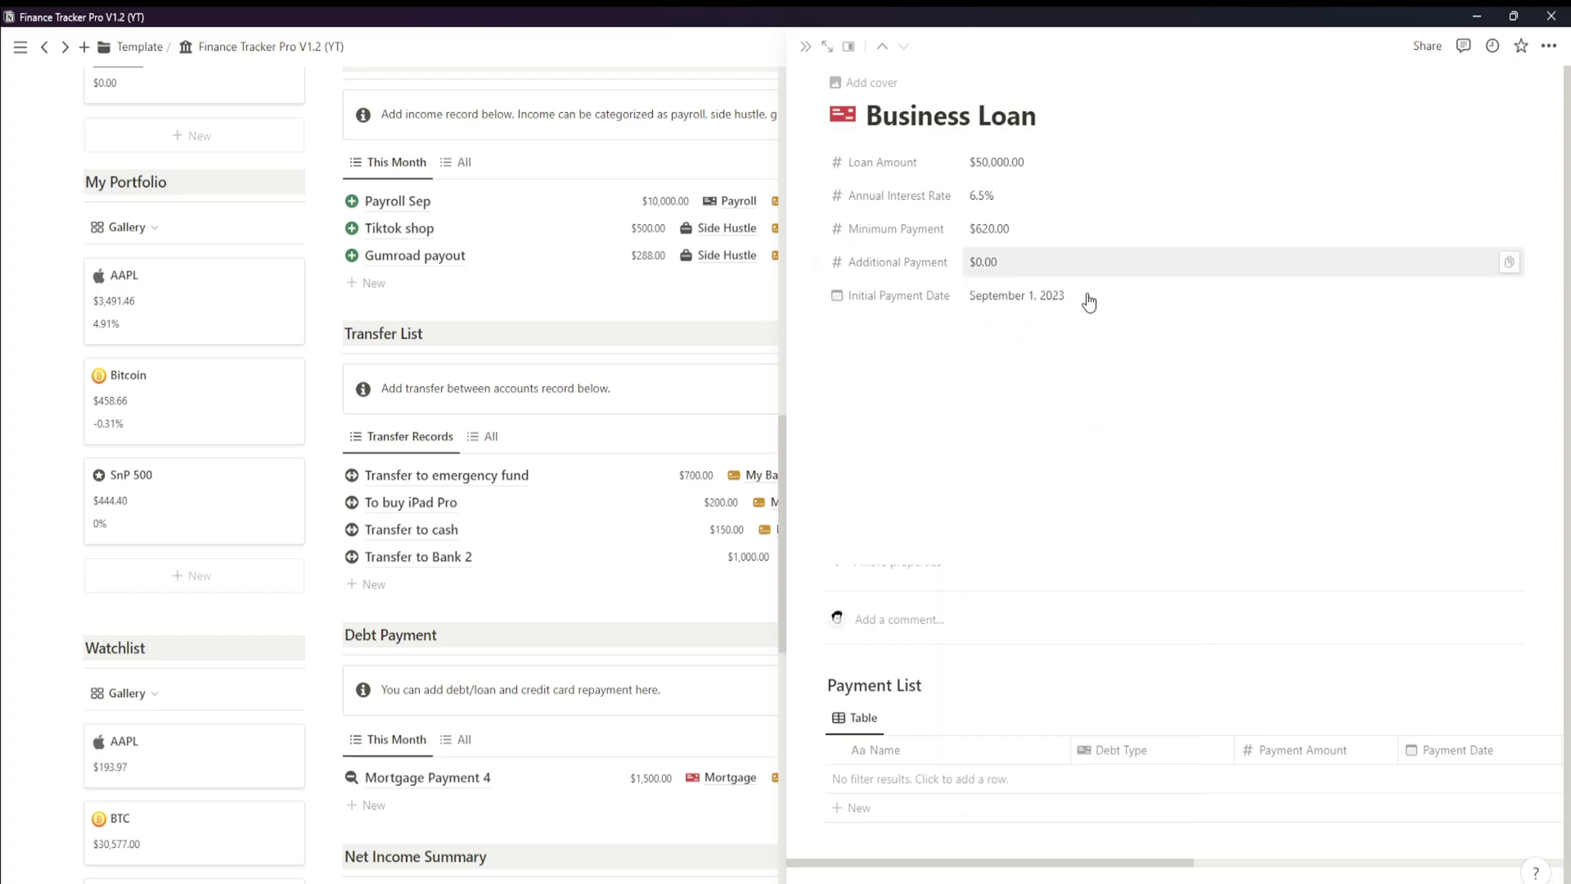
pyautogui.click(805, 46)
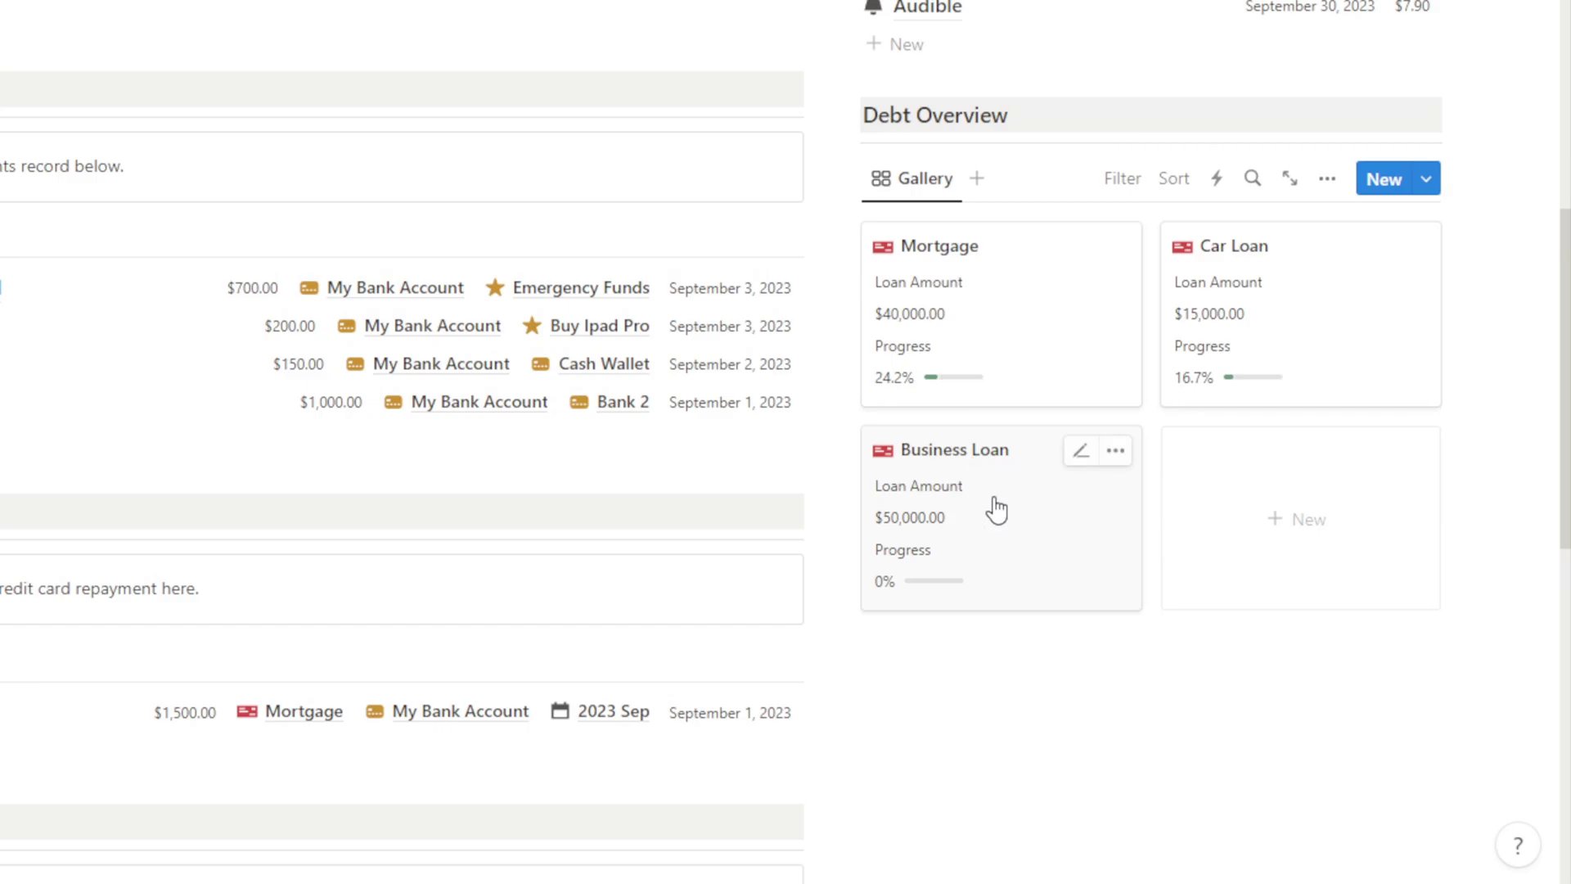
# Add Business payment 1 to Debt Payment for $620, linked to Business Loan.
pyautogui.scroll(-3, 1186, 704)
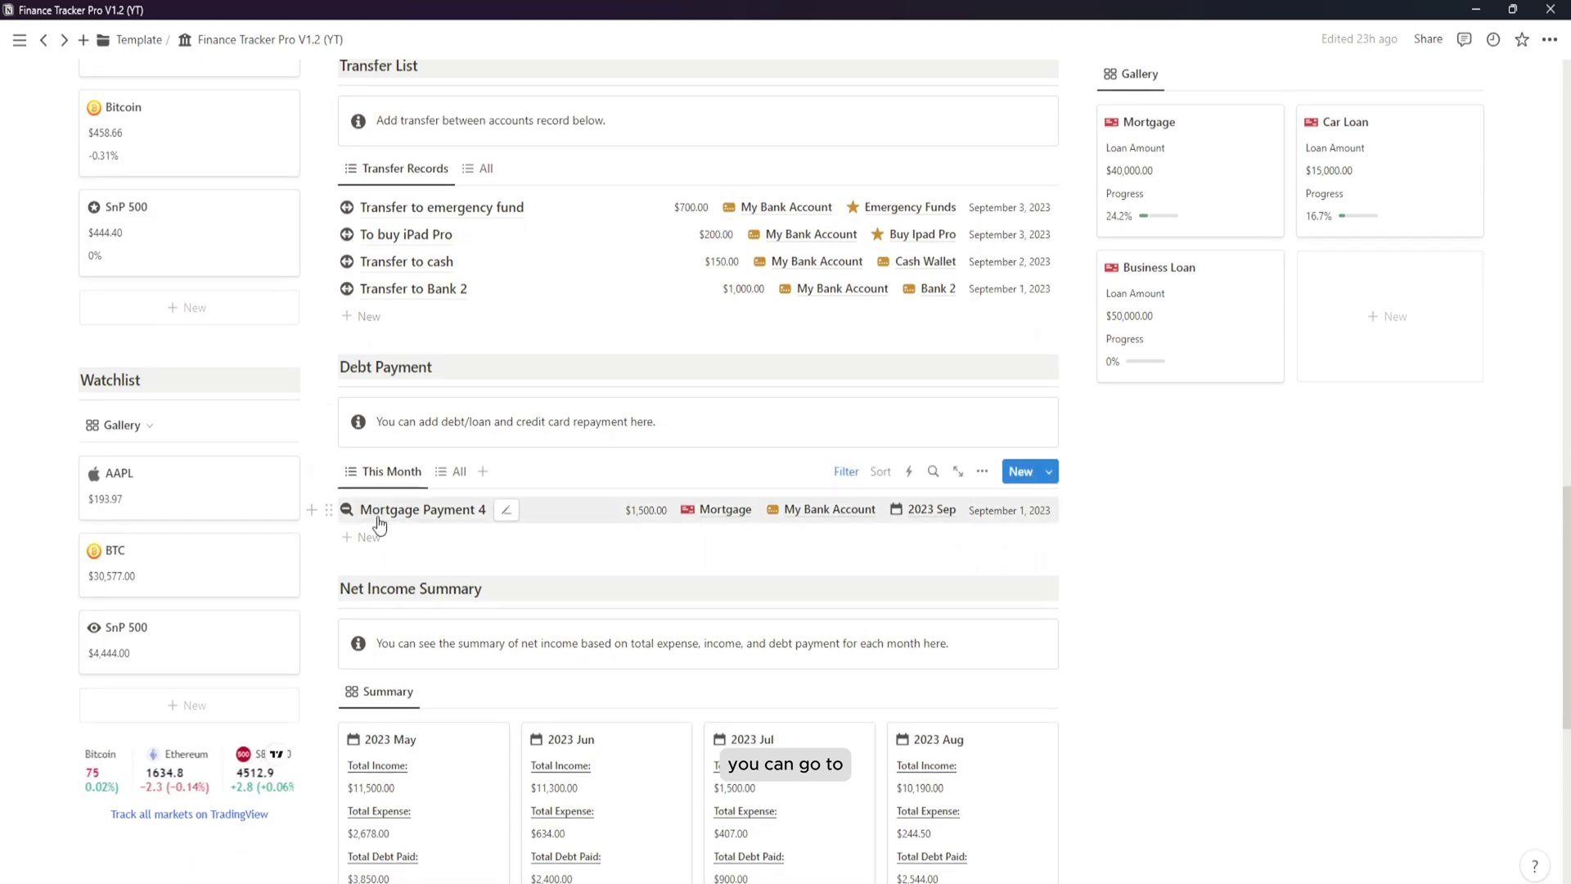
pyautogui.click(385, 537)
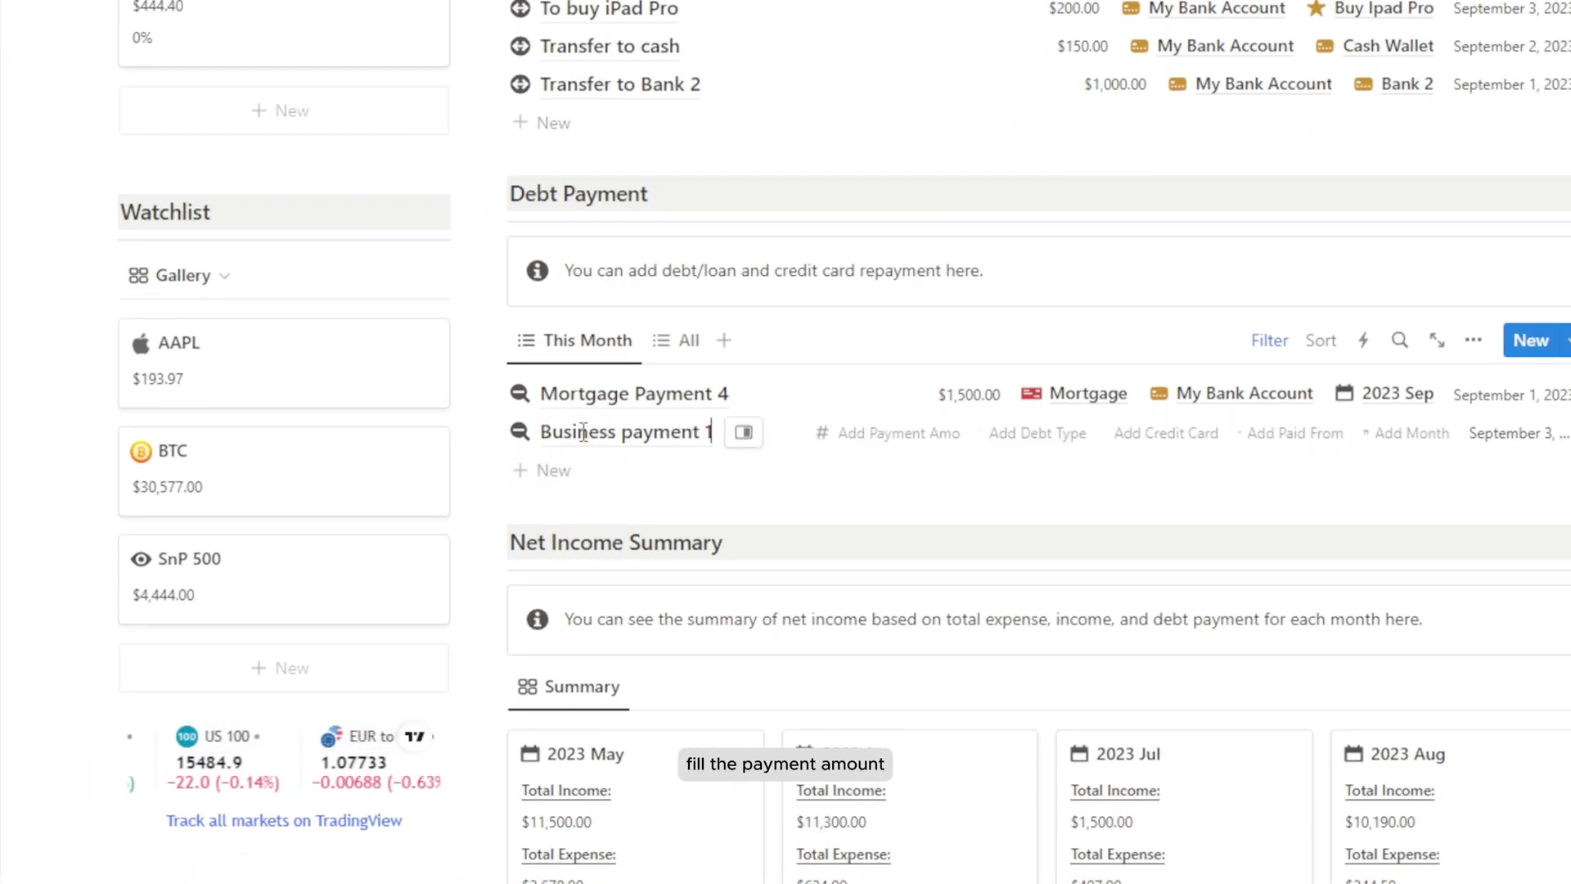
pyautogui.click(878, 433)
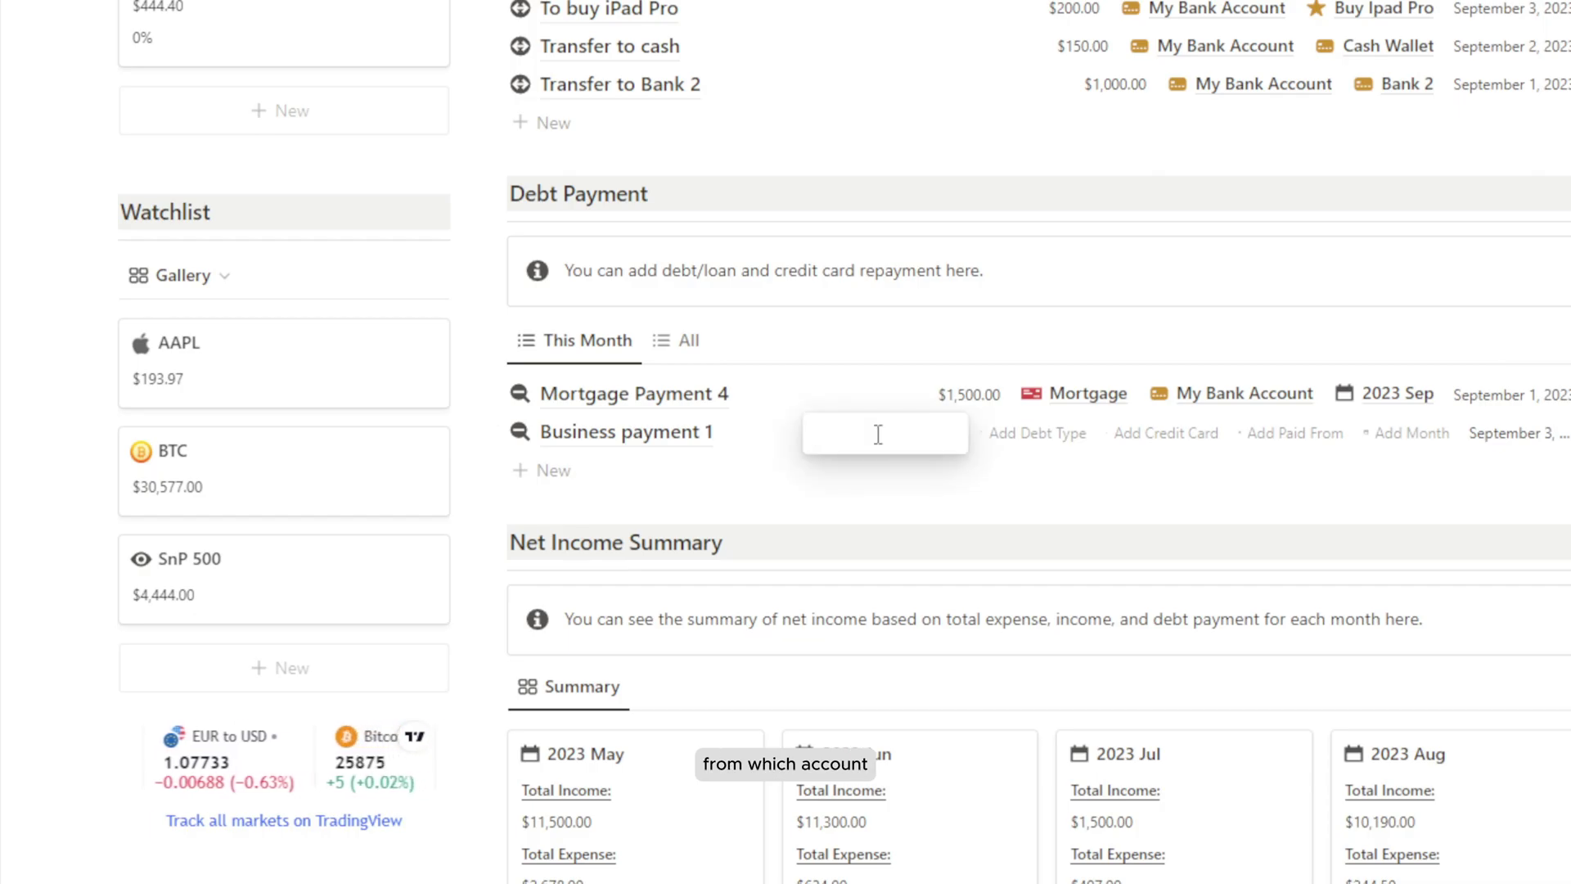
pyautogui.click(995, 438)
pyautogui.click(1000, 509)
pyautogui.click(1052, 487)
# Set the payment's account to My Bank Account, month 2023 Sep and date September 1.
pyautogui.click(1236, 446)
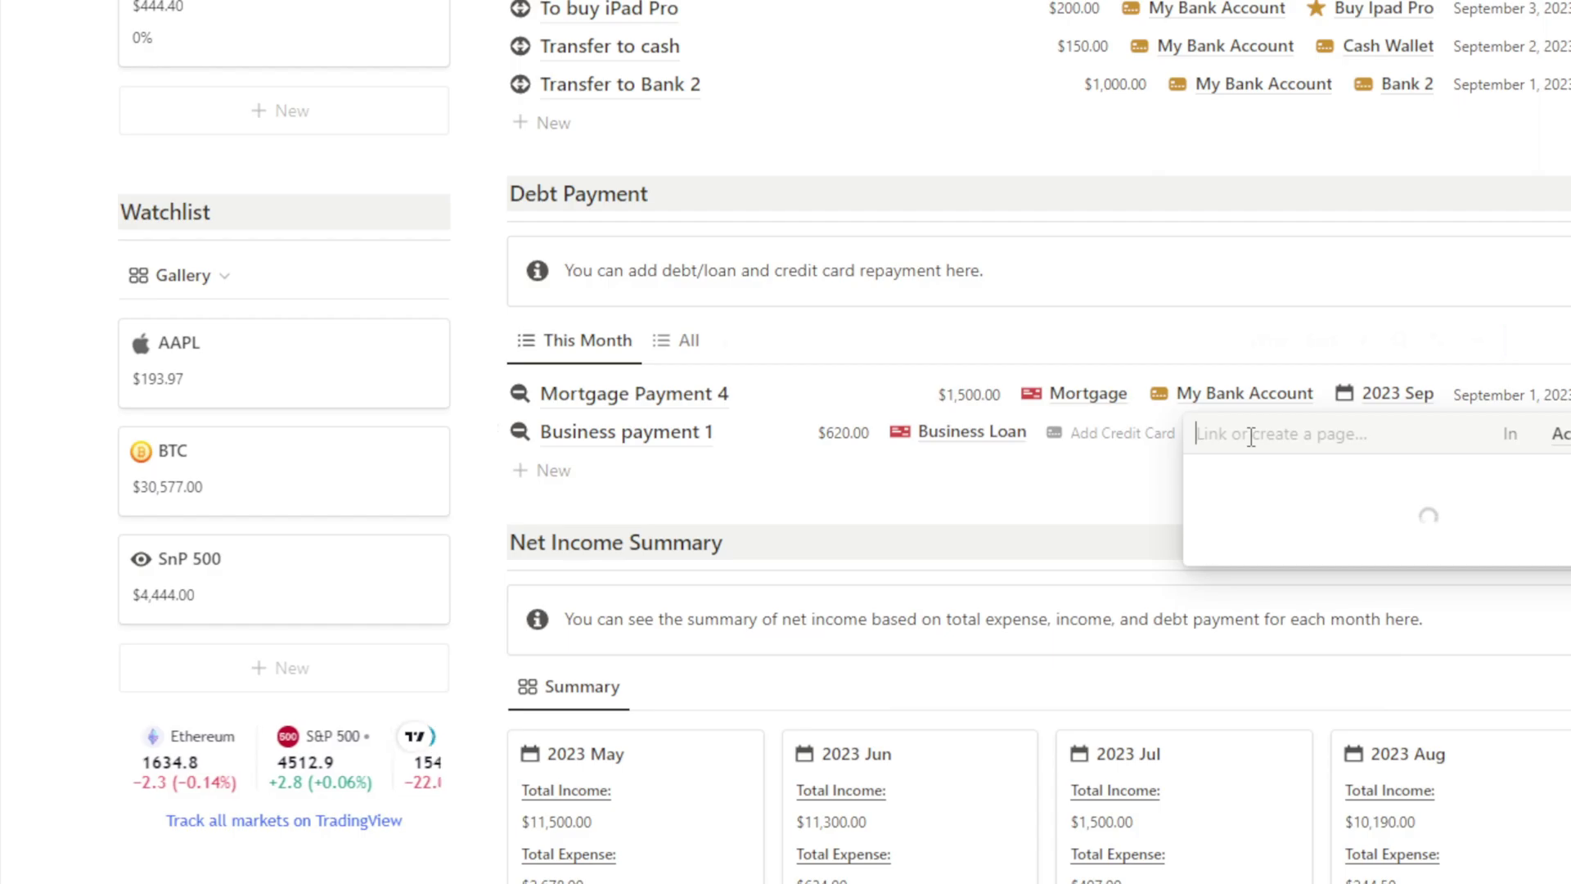
pyautogui.press('Escape')
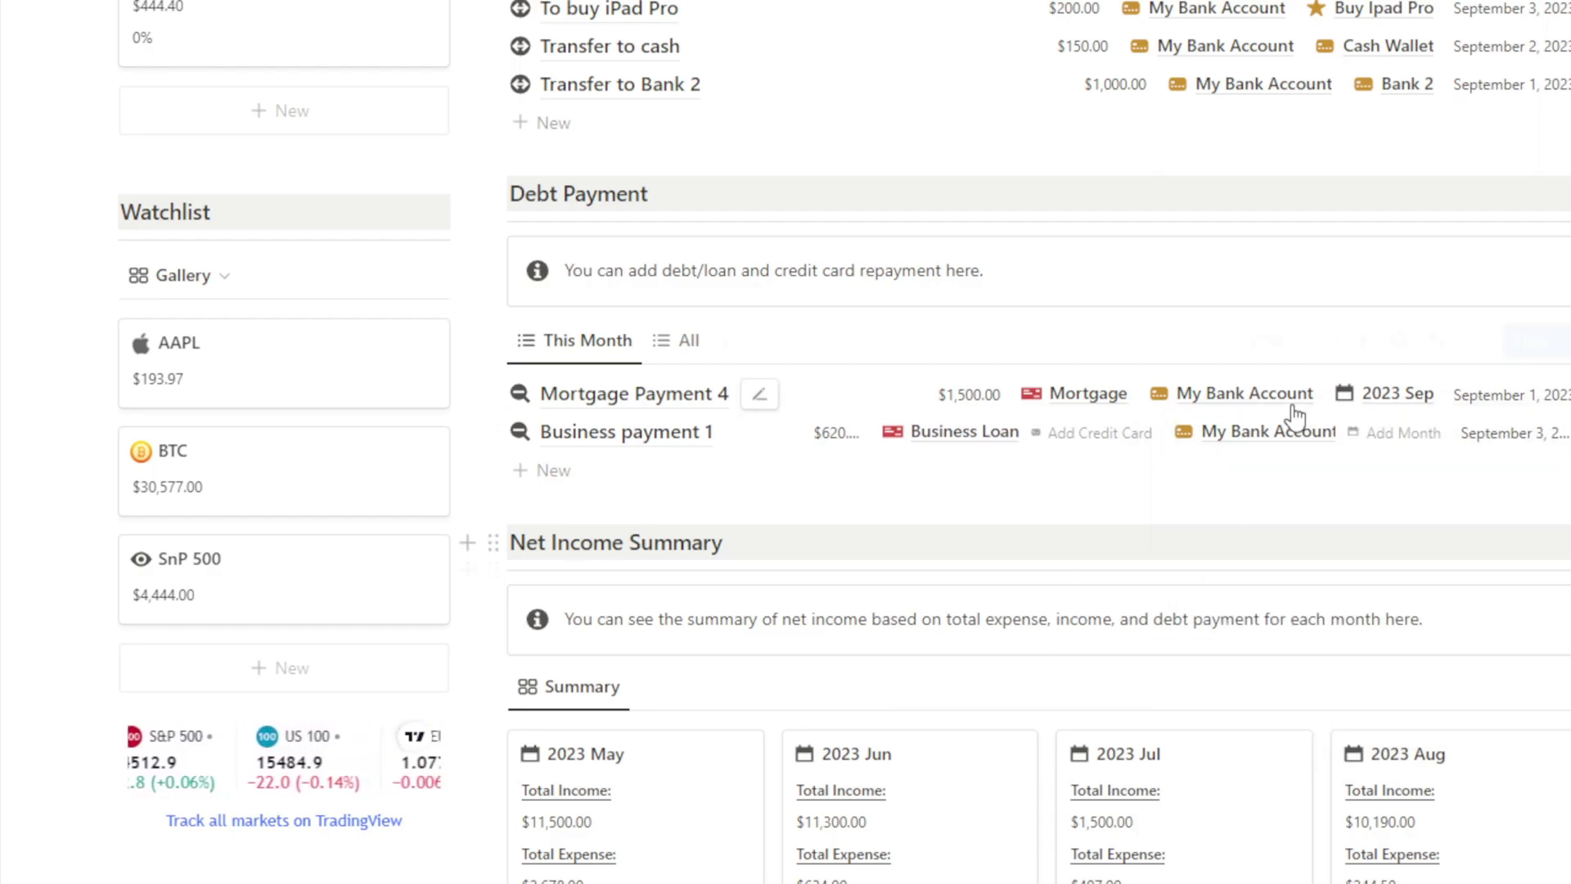
pyautogui.click(1392, 431)
pyautogui.click(1417, 565)
pyautogui.click(1448, 434)
pyautogui.click(1441, 106)
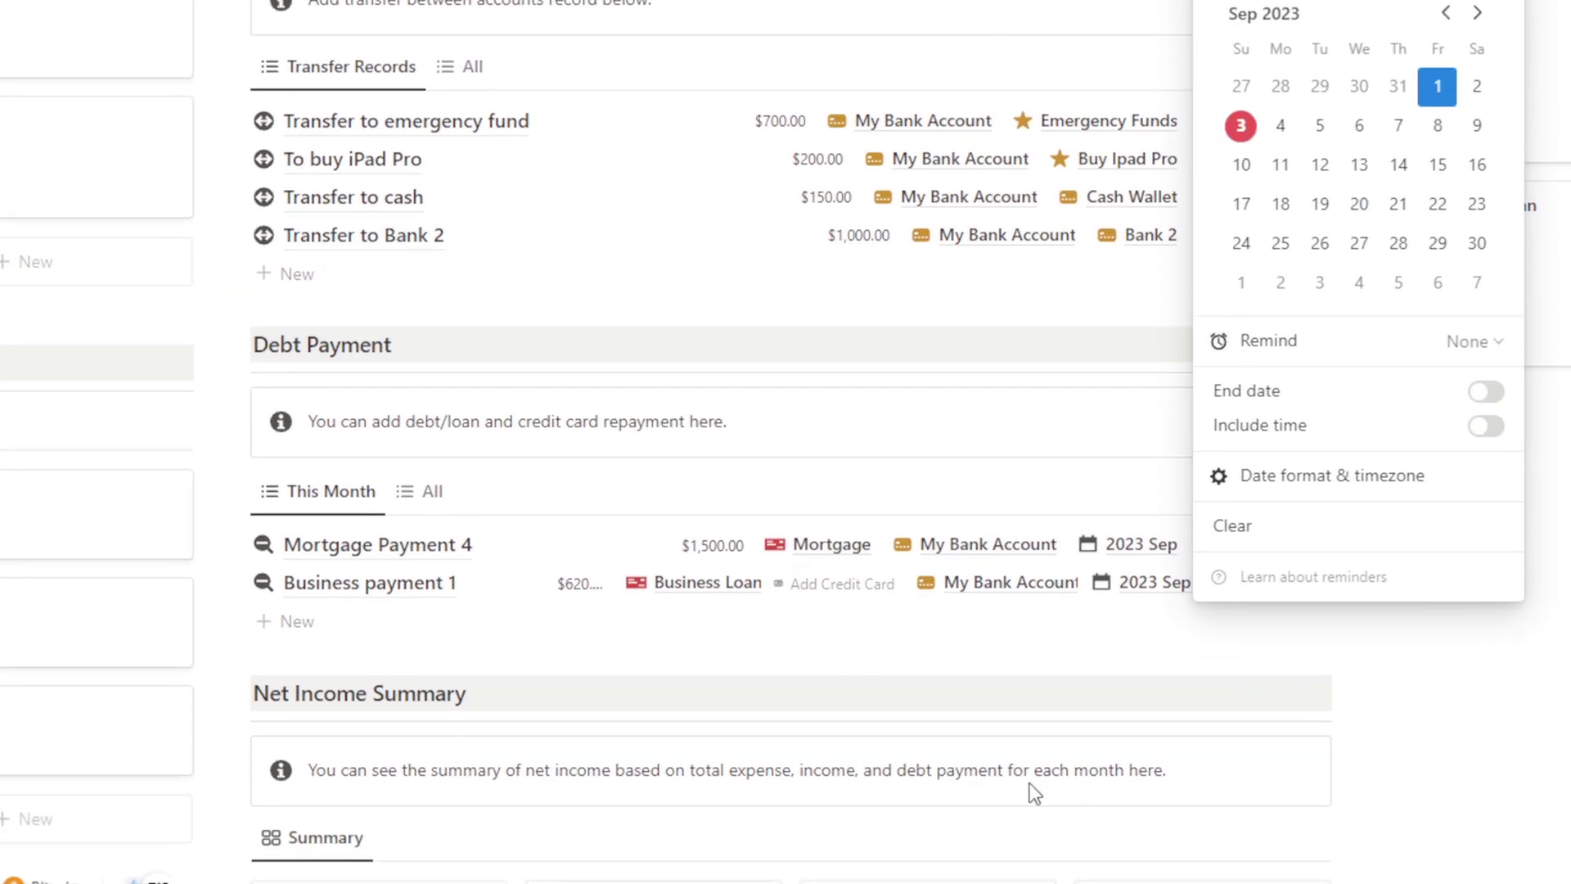
pyautogui.press('Escape')
pyautogui.click(636, 676)
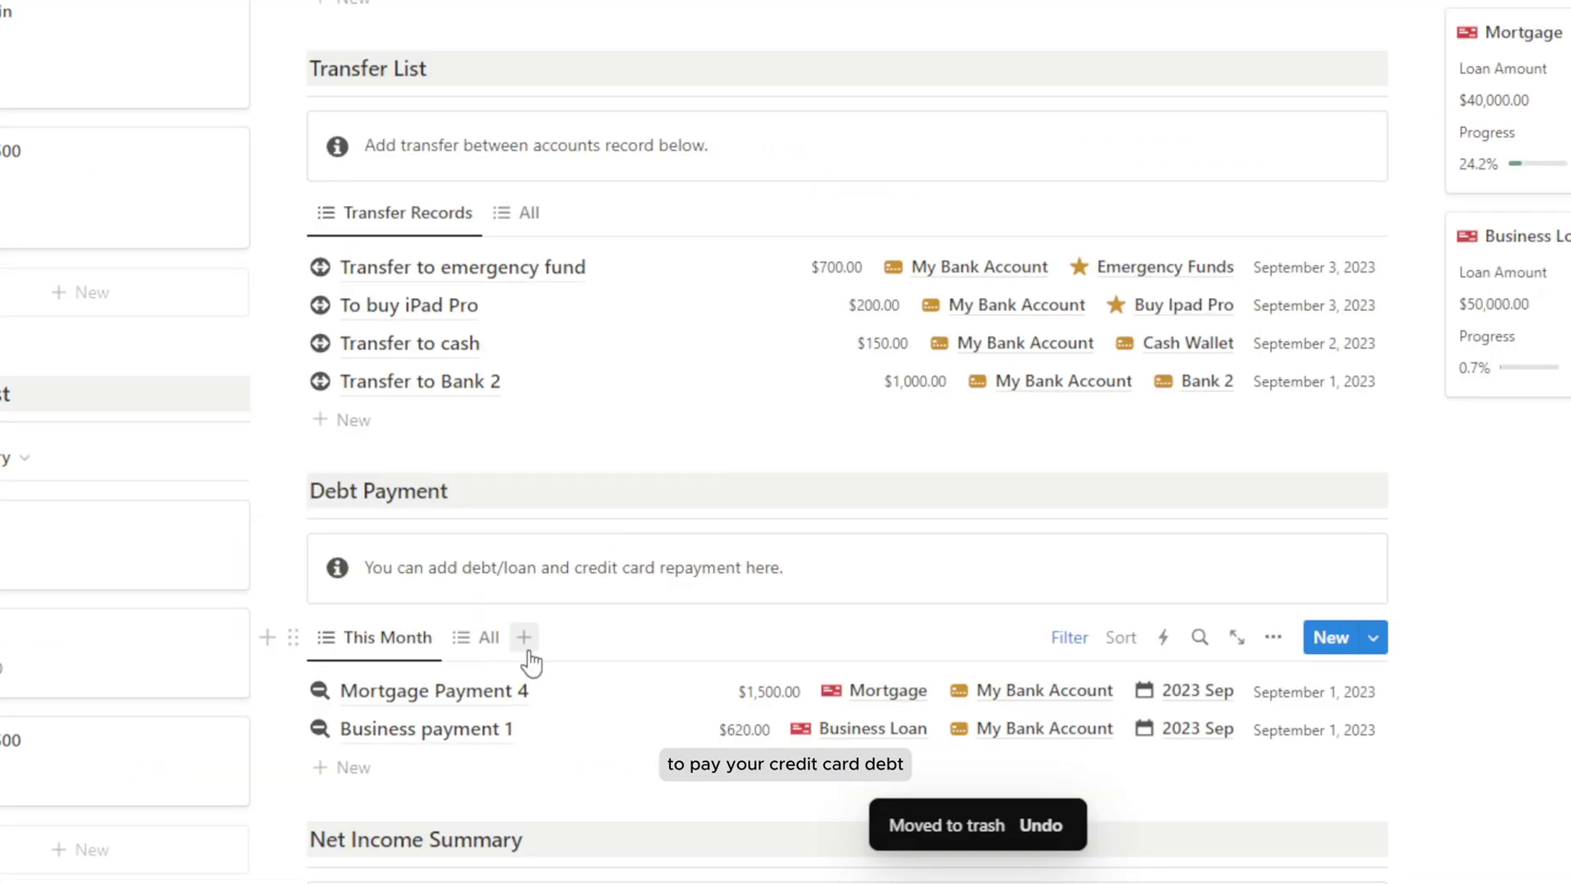
pyautogui.scroll(-2, 530, 661)
pyautogui.scroll(18, 547, 688)
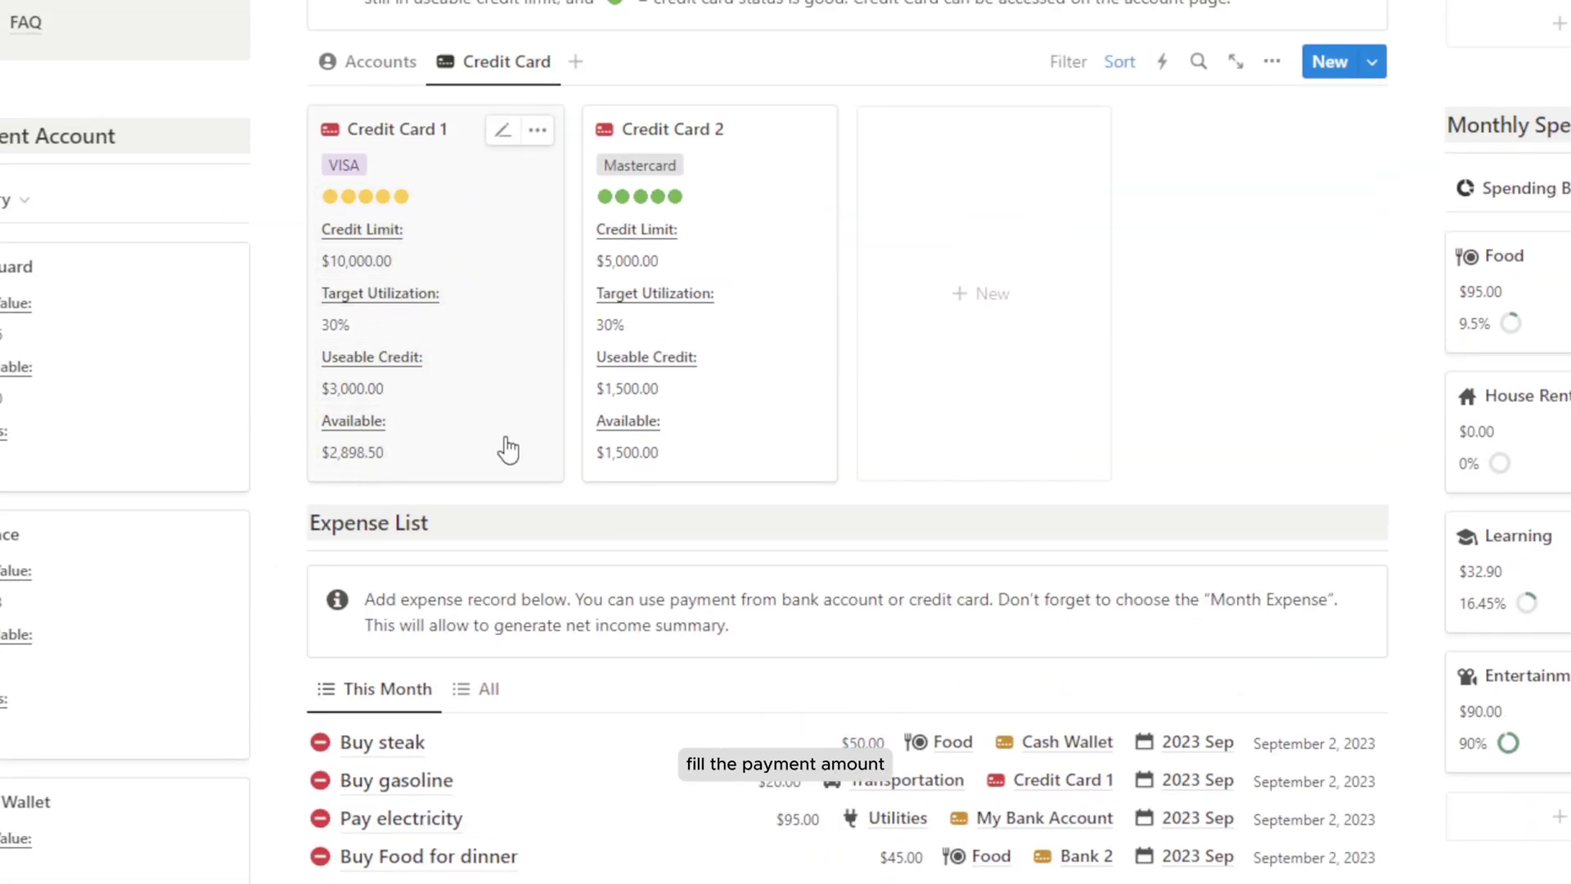
# Add a CC 1 Payment row for $101.50 toward Credit Card 1.
pyautogui.scroll(-3, 498, 456)
pyautogui.scroll(-13, 569, 624)
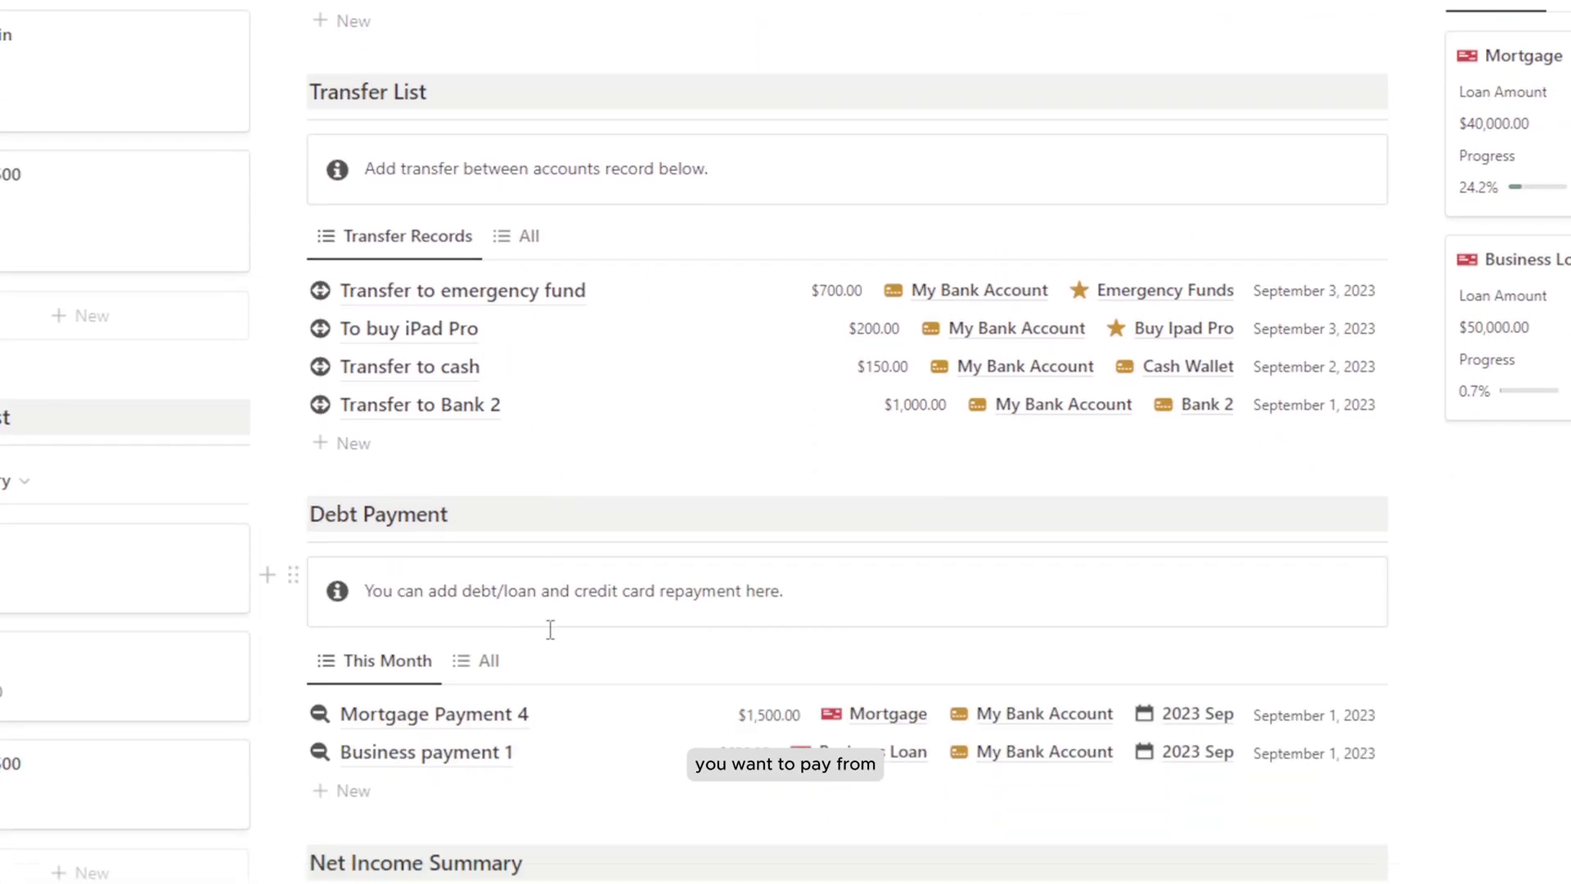
pyautogui.click(385, 694)
pyautogui.write('CC 1 Payment')
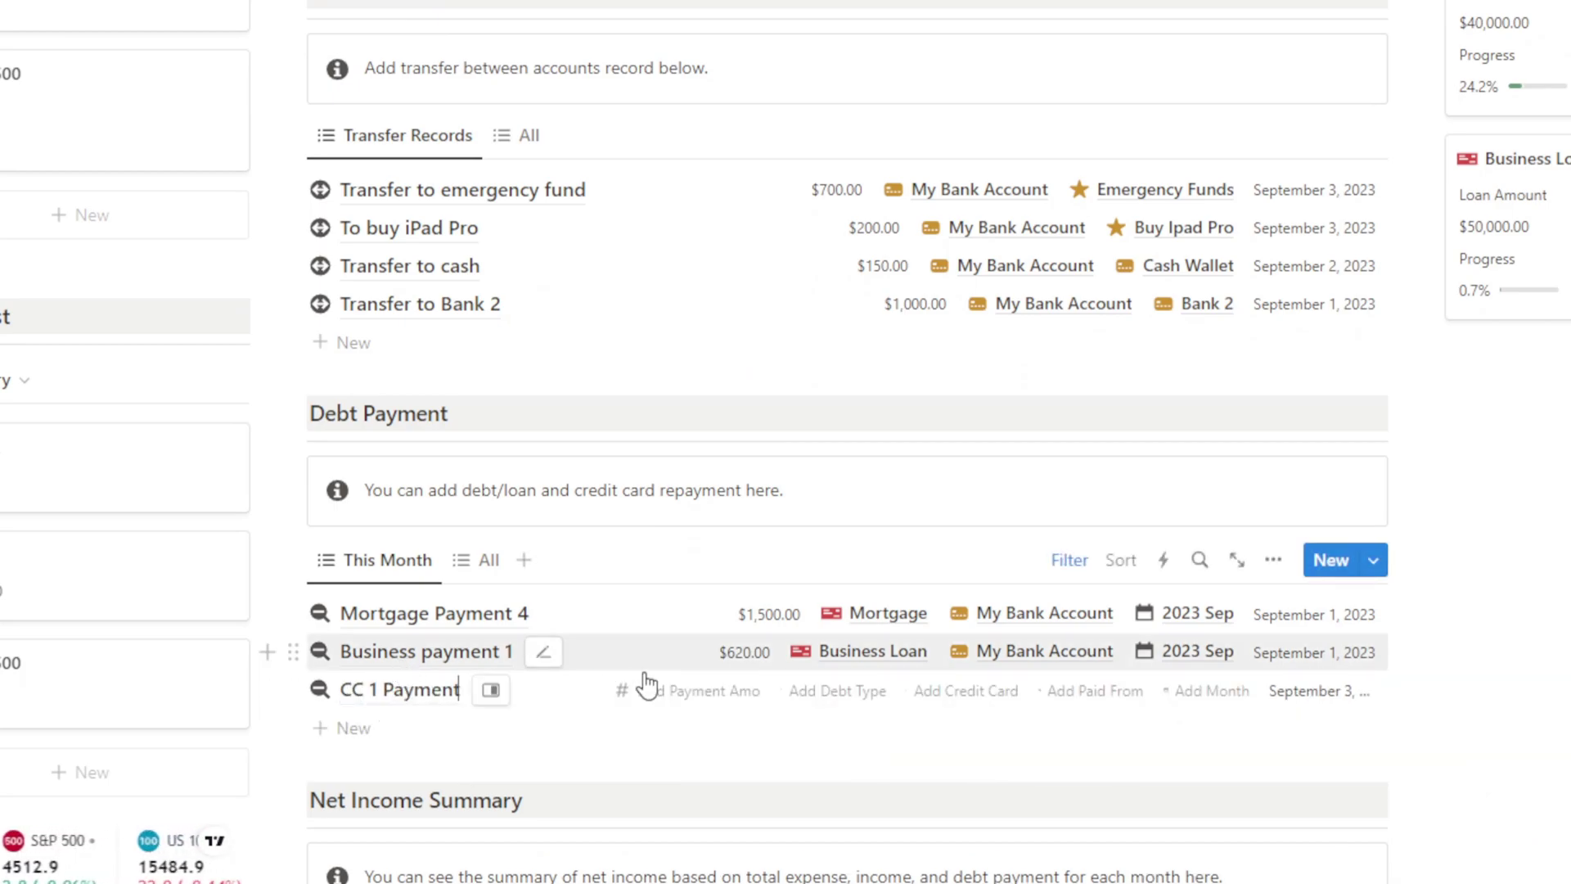
pyautogui.click(673, 688)
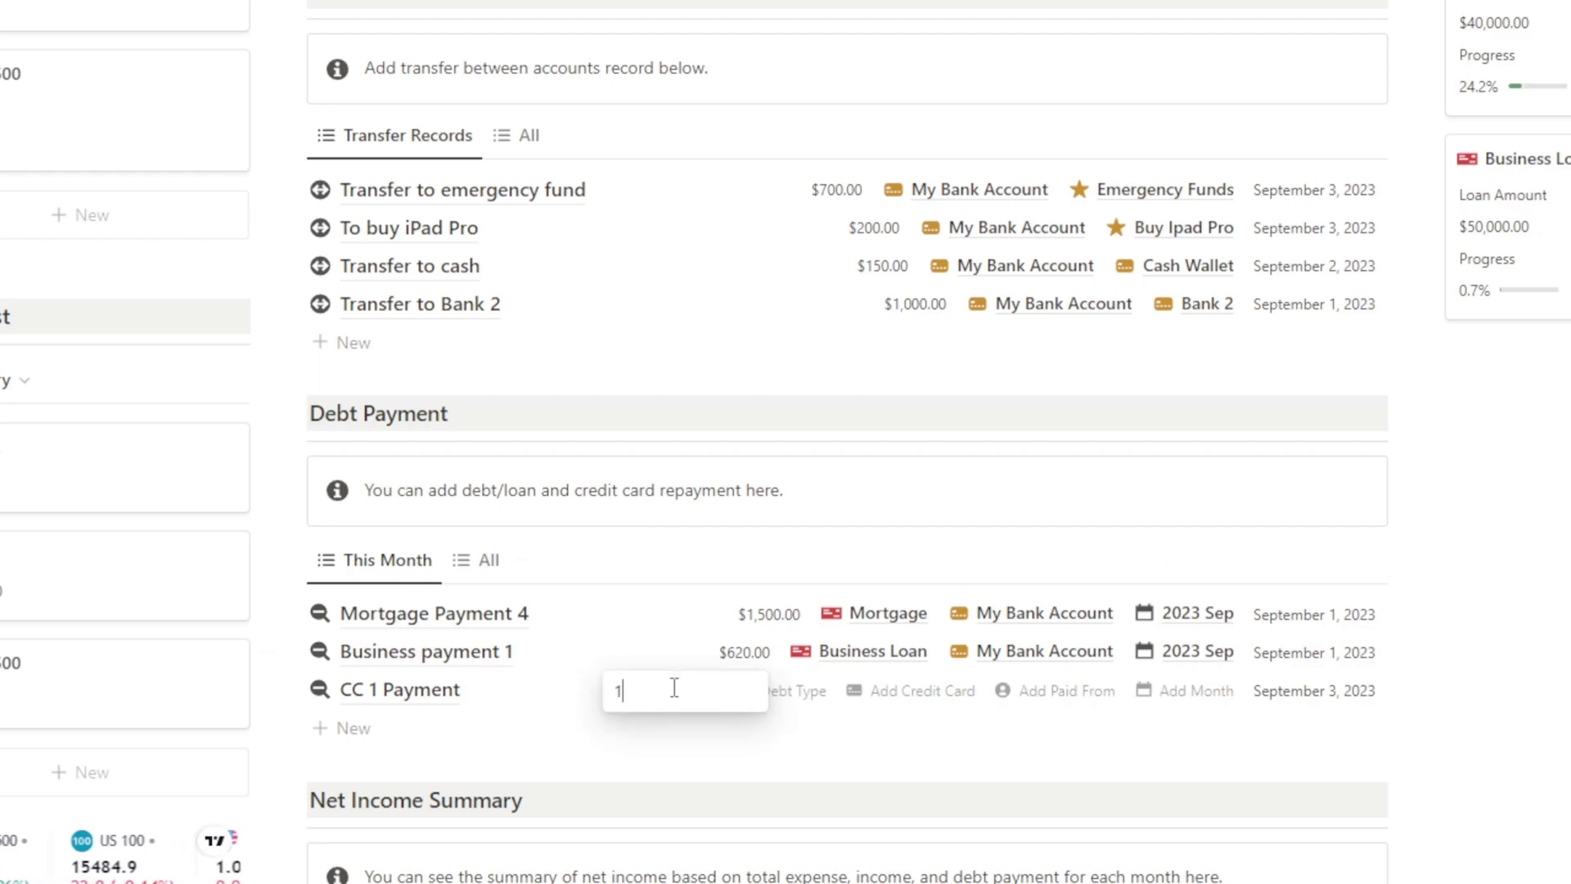
pyautogui.press('Return')
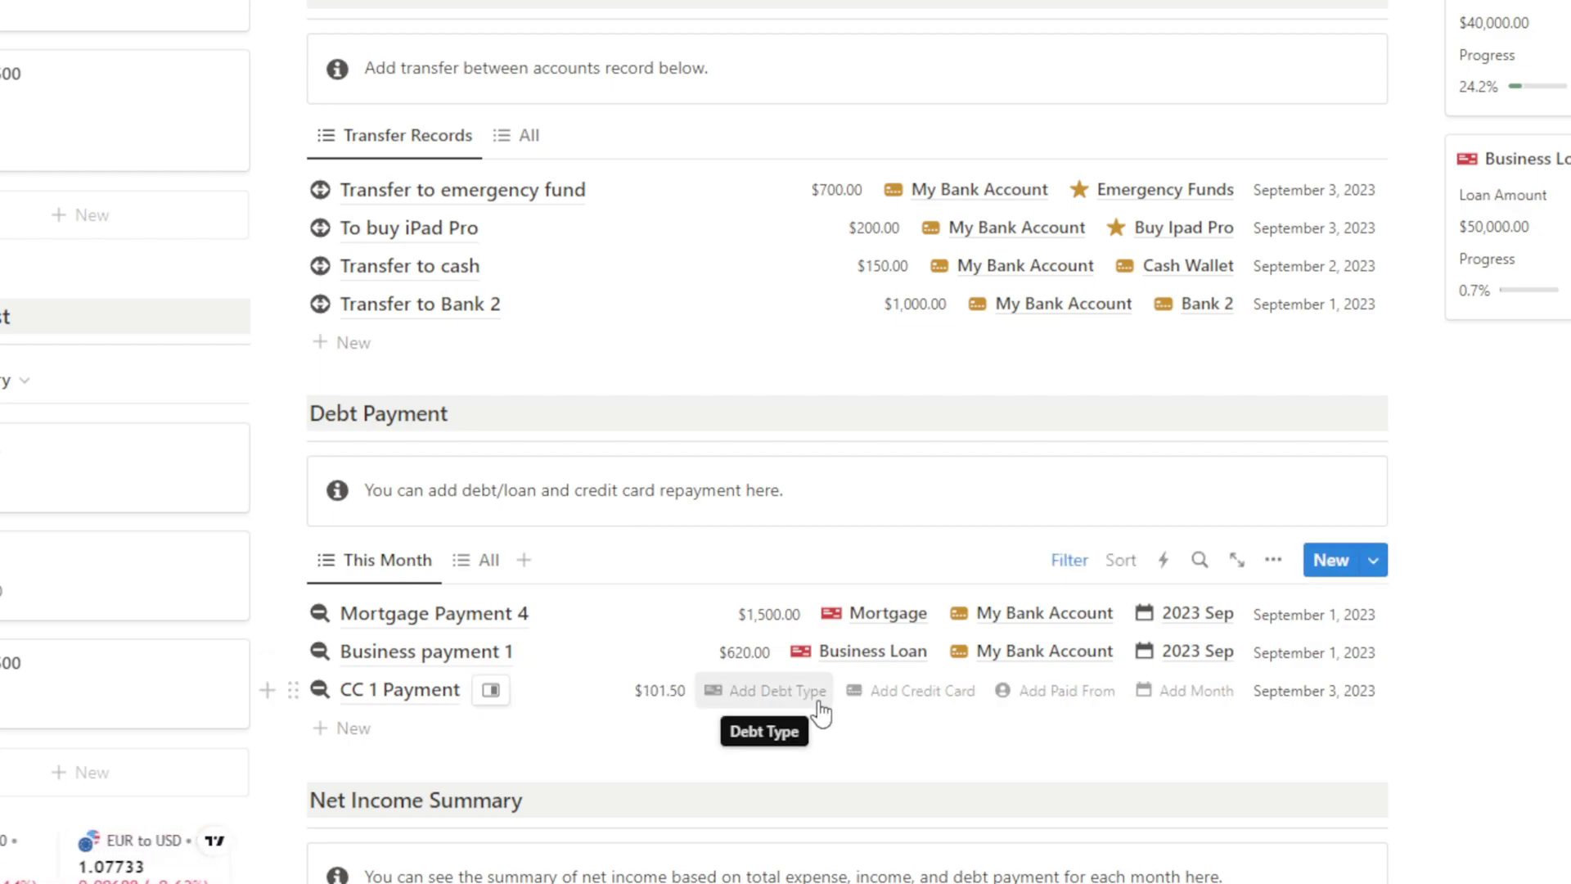
pyautogui.click(814, 694)
pyautogui.click(966, 795)
pyautogui.press('Escape')
# Set the payment's account to My Bank Account, month 2023 Sep, keeping September 3 as the date.
pyautogui.click(1086, 678)
pyautogui.click(1134, 802)
pyautogui.click(1190, 546)
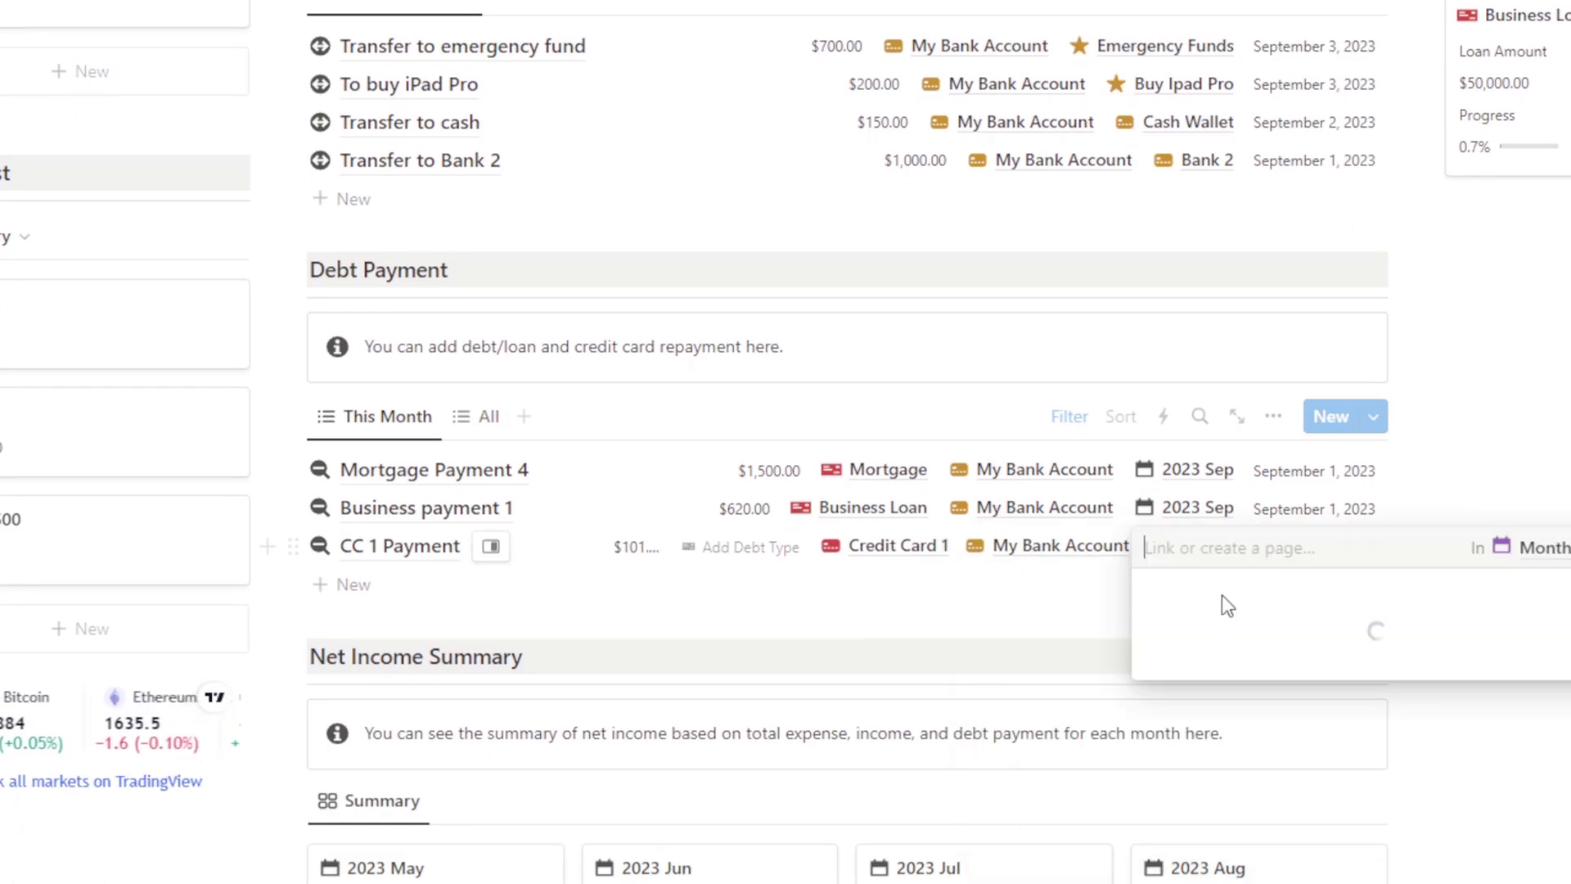
pyautogui.click(1303, 679)
pyautogui.click(1343, 547)
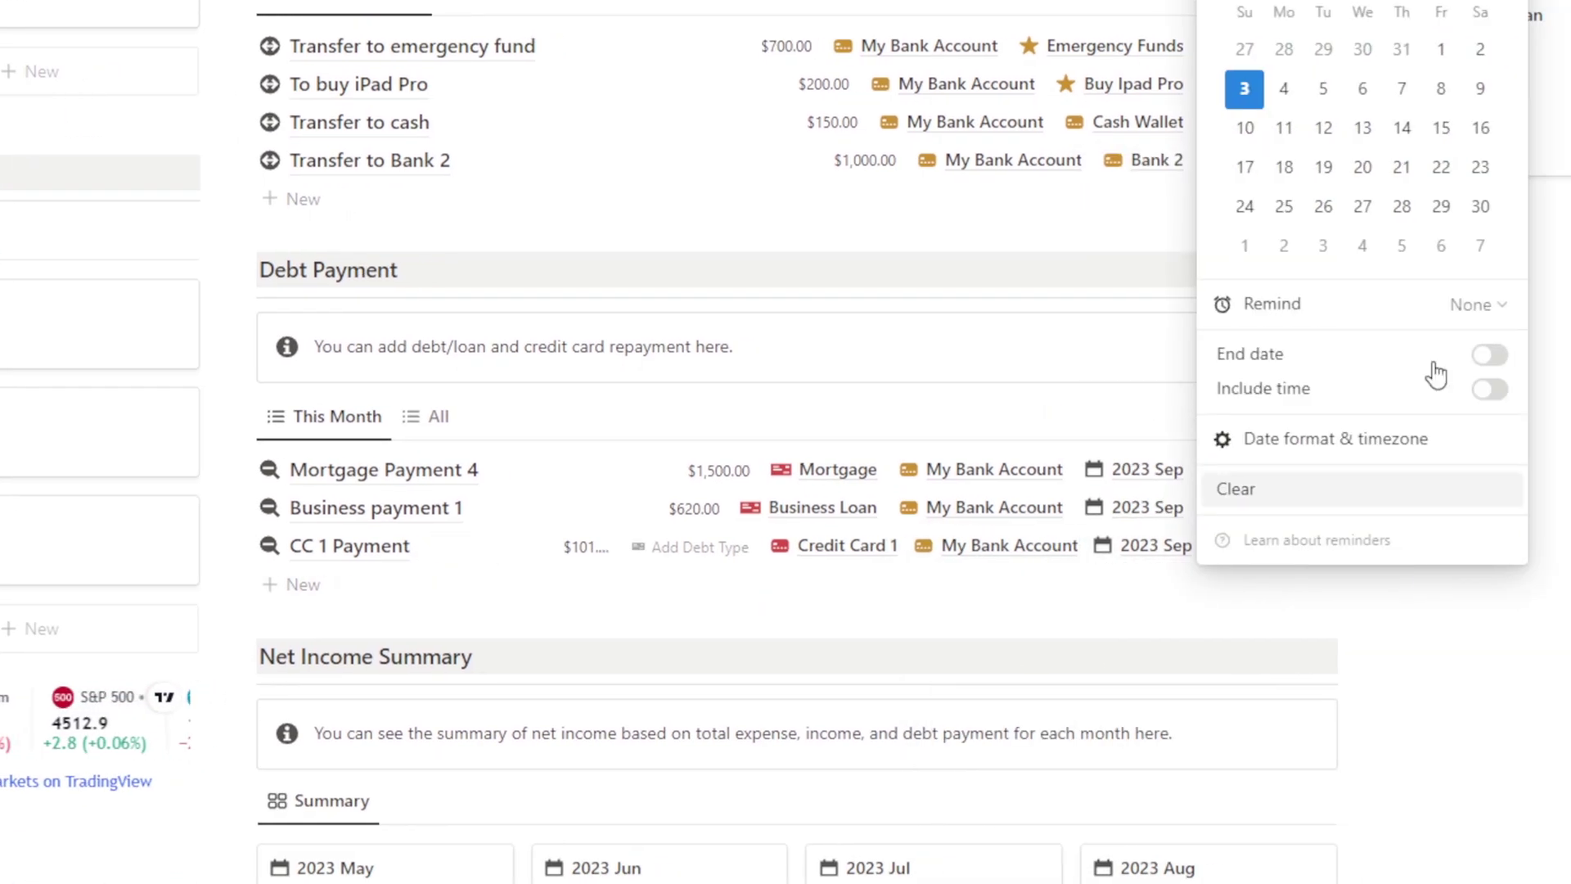
pyautogui.click(1140, 645)
pyautogui.click(1094, 734)
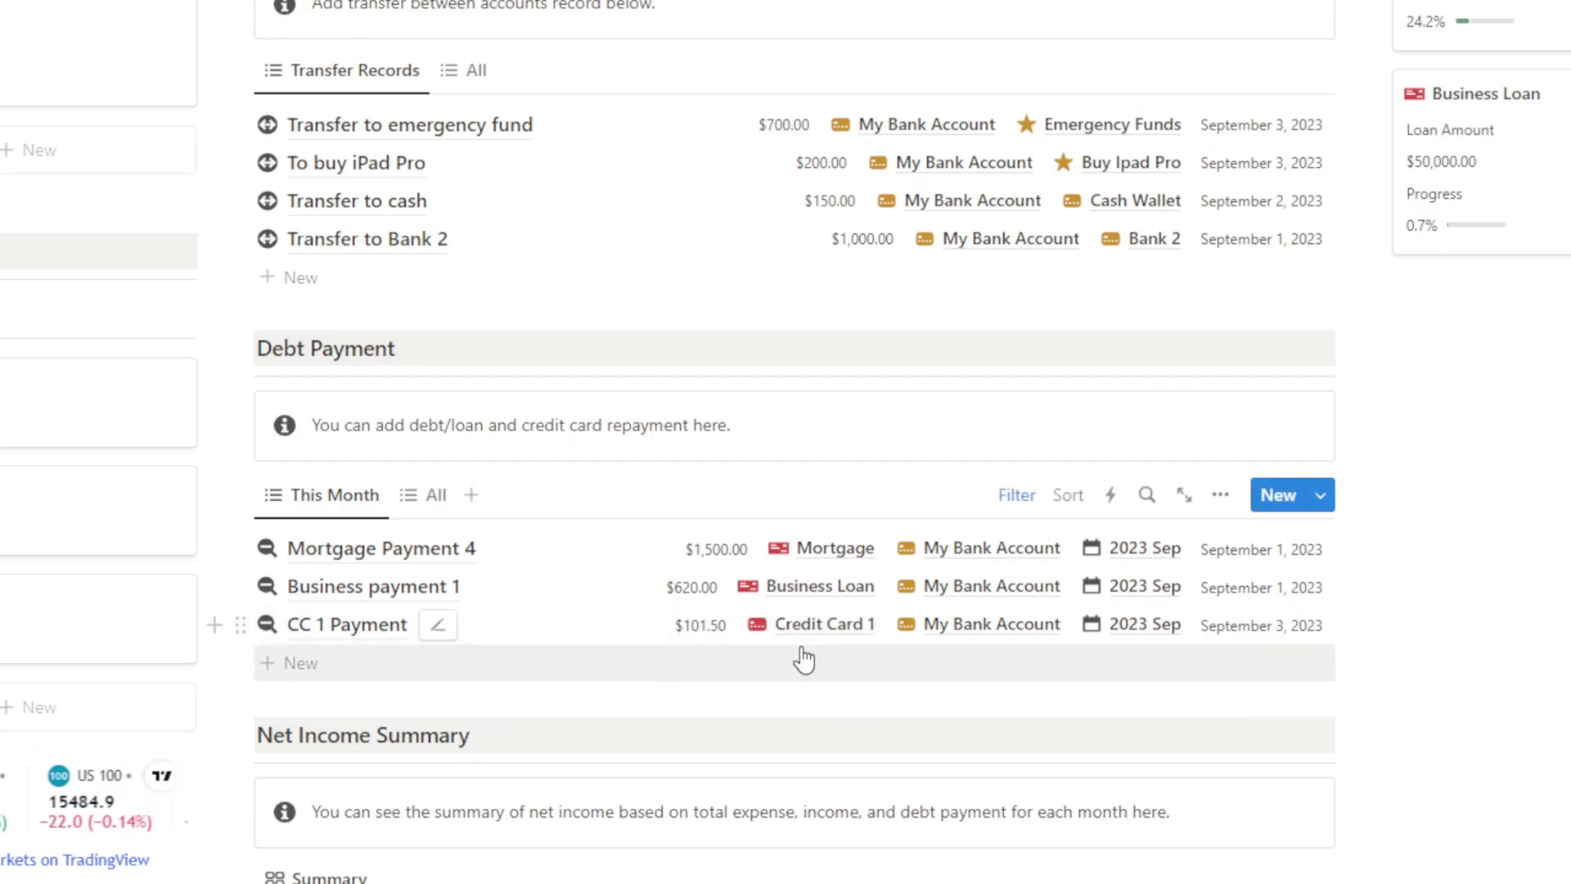
# Scroll through the dashboard to review the updated account balances.
pyautogui.scroll(20, 962, 681)
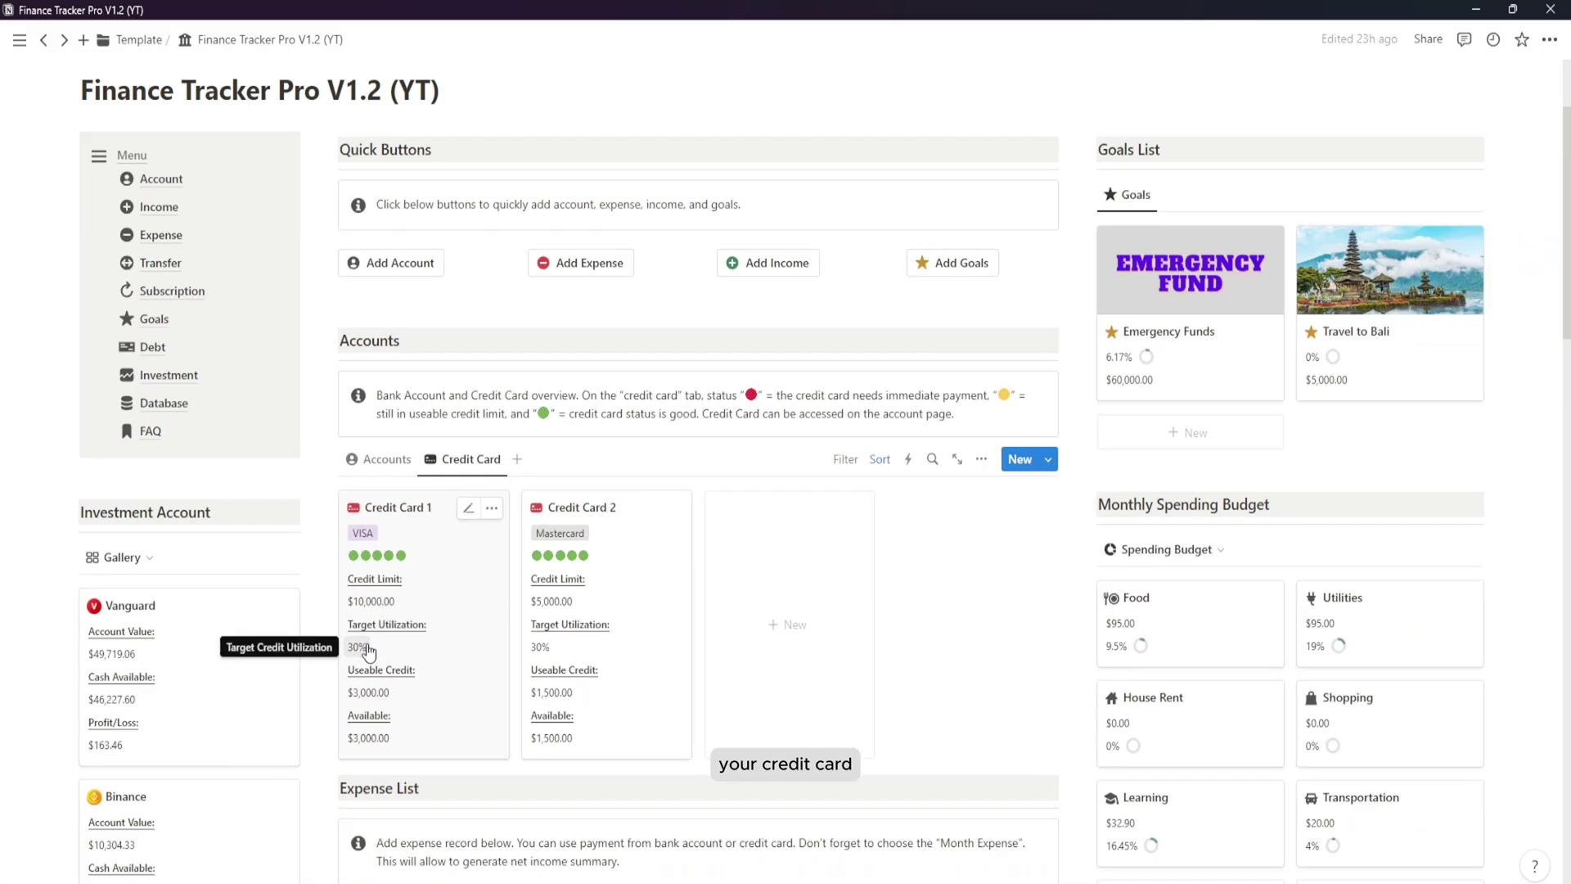
pyautogui.scroll(-4, 368, 651)
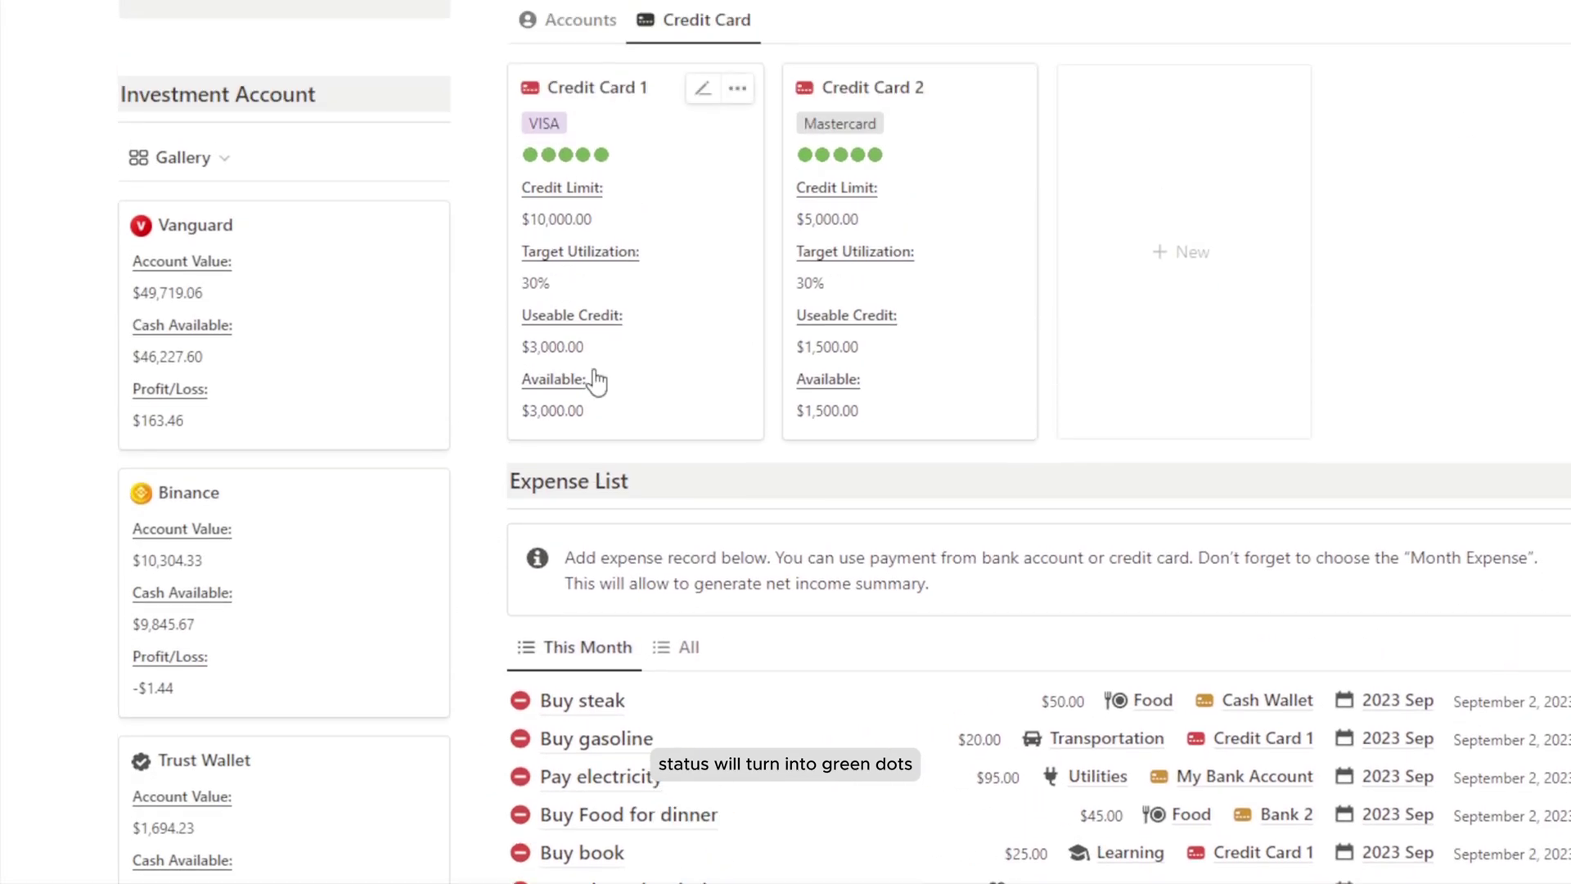
pyautogui.scroll(2, 596, 382)
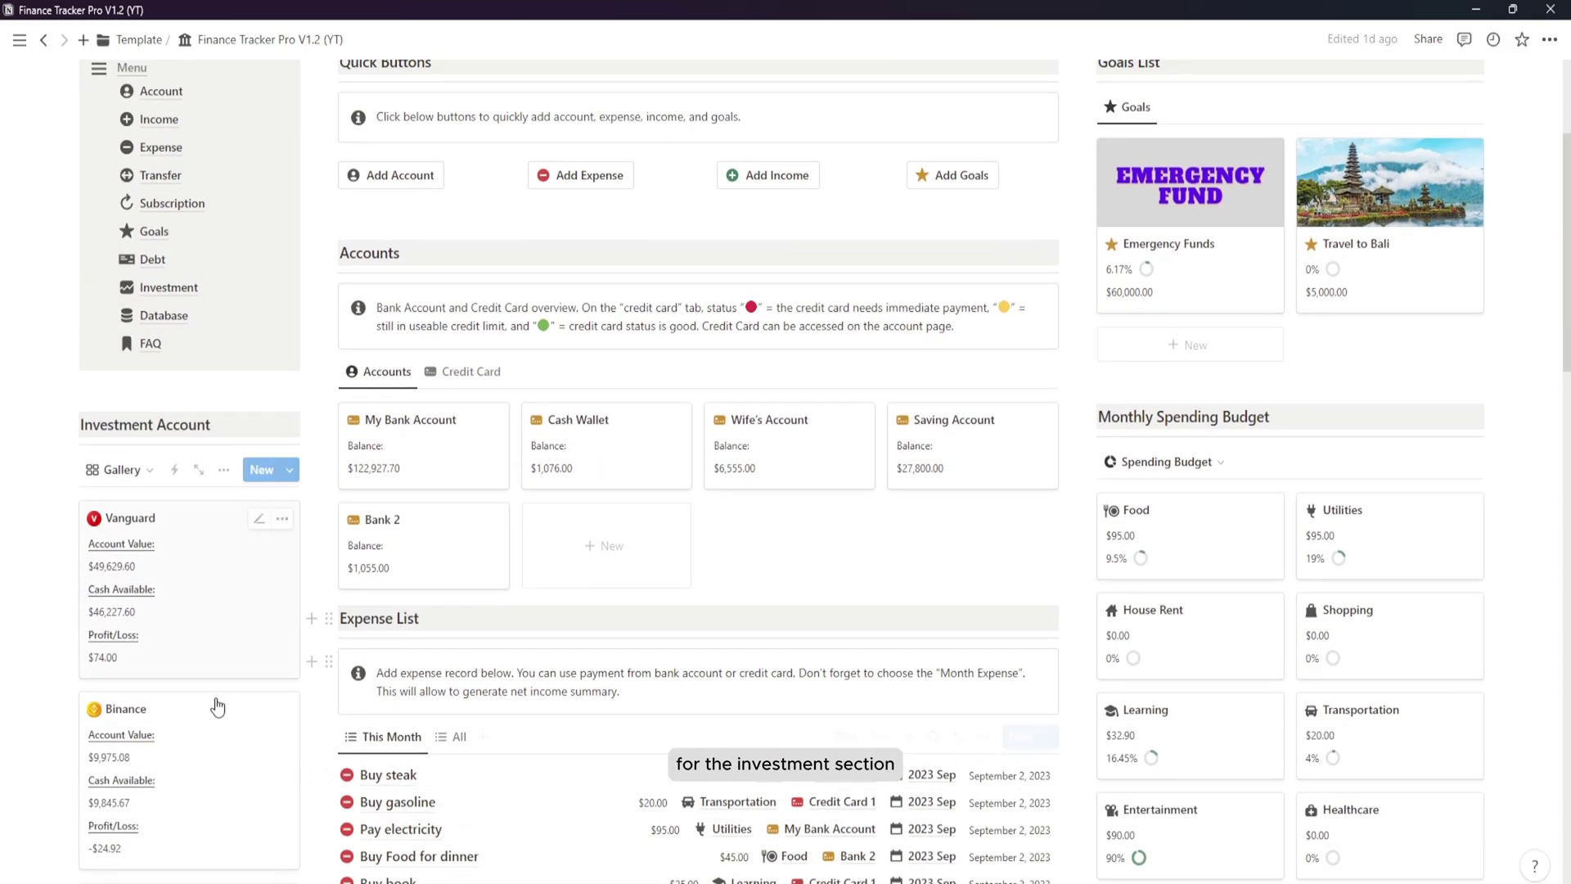
pyautogui.scroll(3, 217, 706)
pyautogui.click(164, 460)
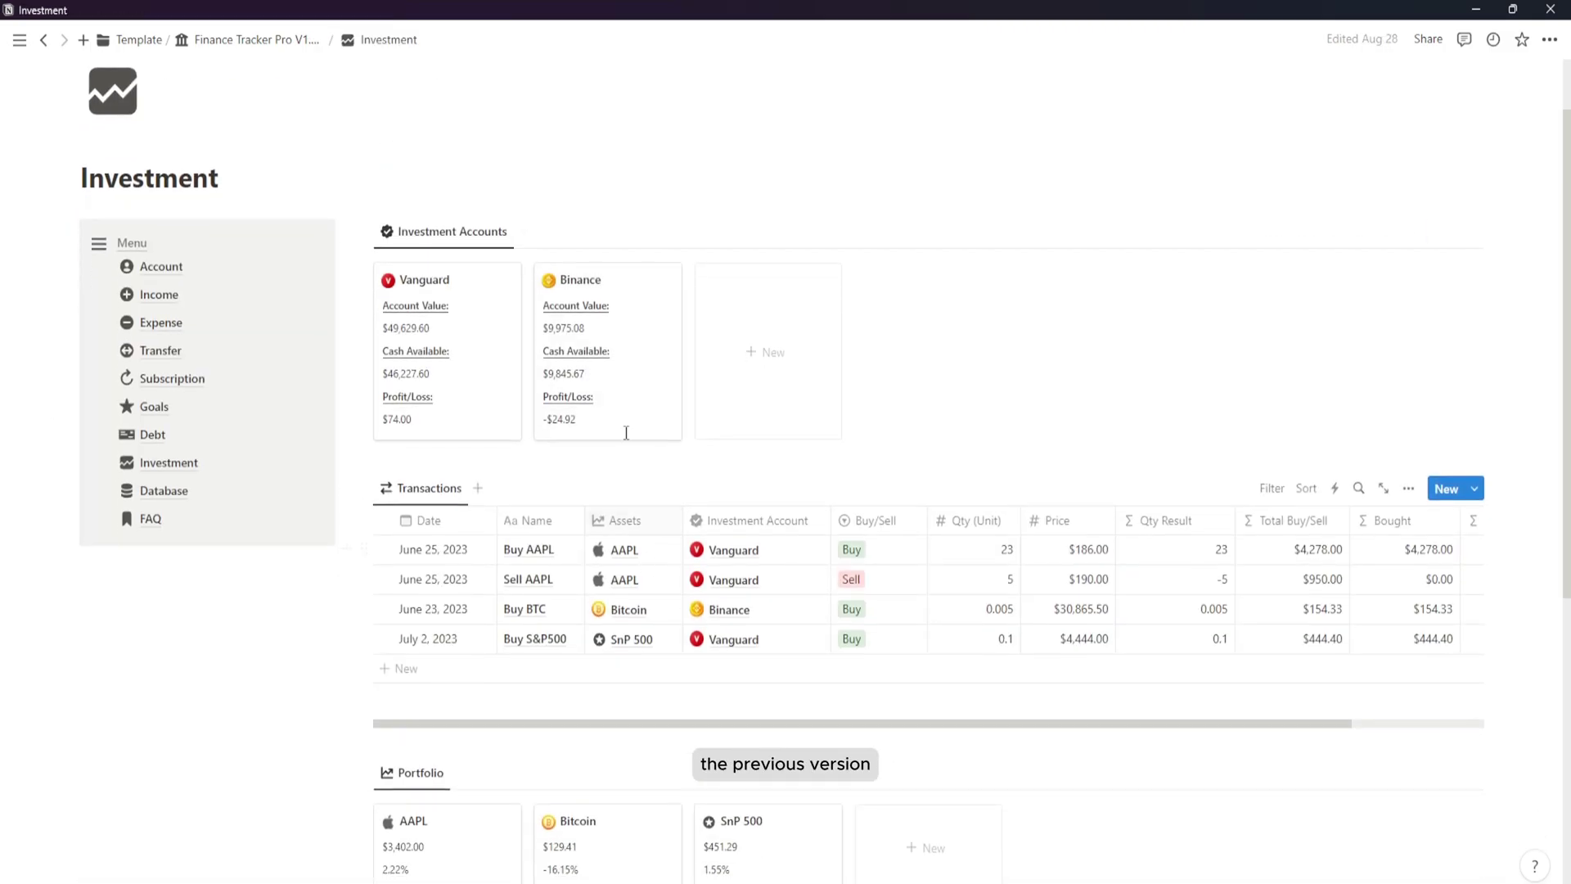
pyautogui.scroll(-2, 621, 446)
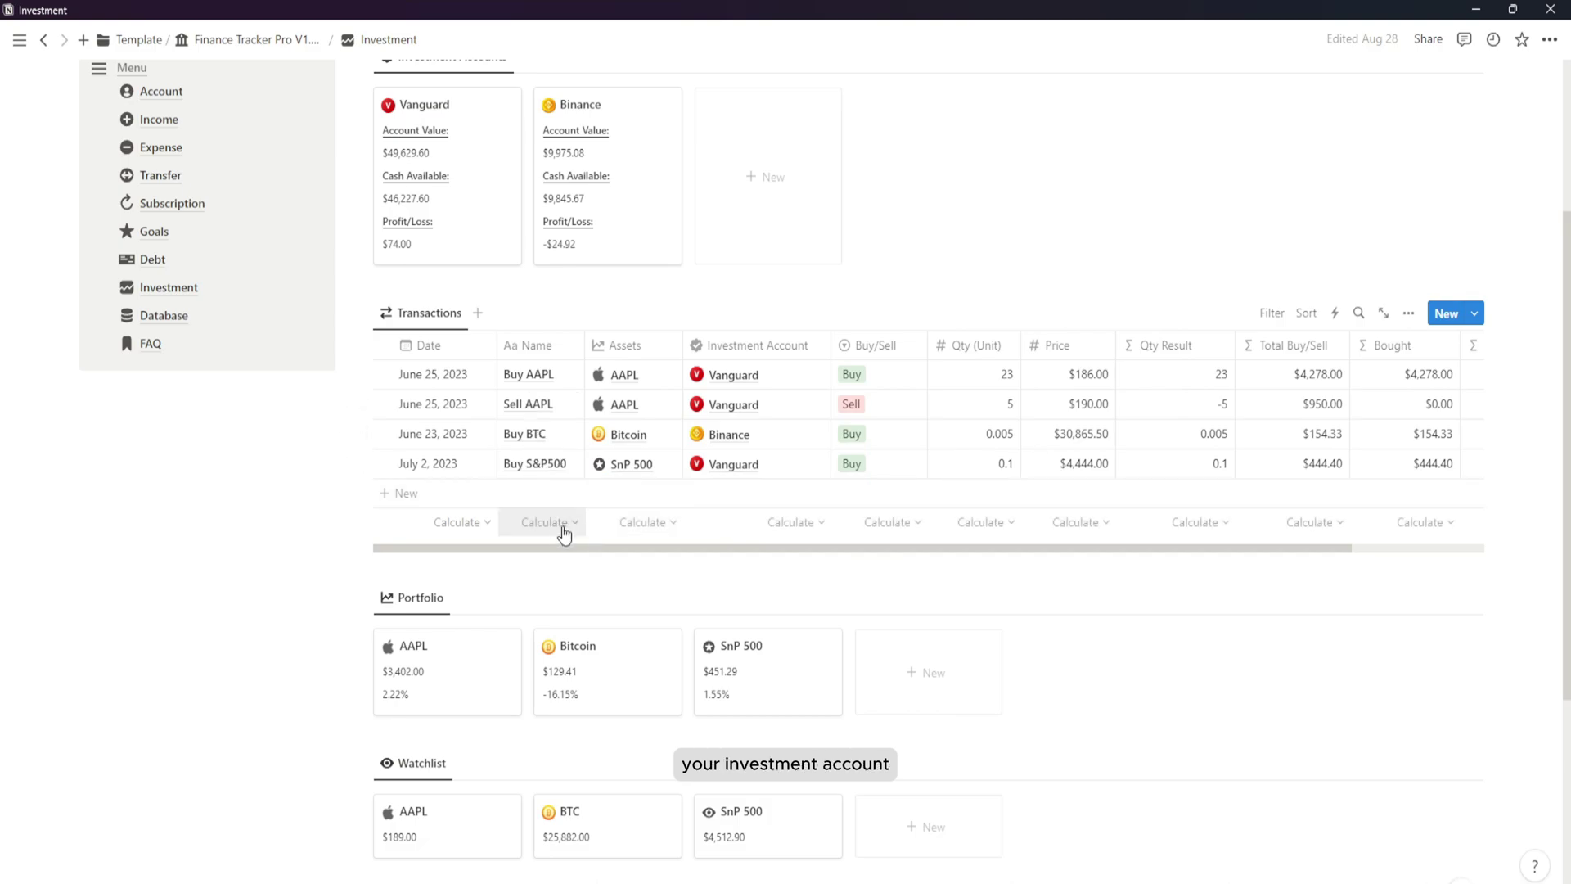
pyautogui.scroll(-1, 560, 536)
pyautogui.scroll(-2, 524, 573)
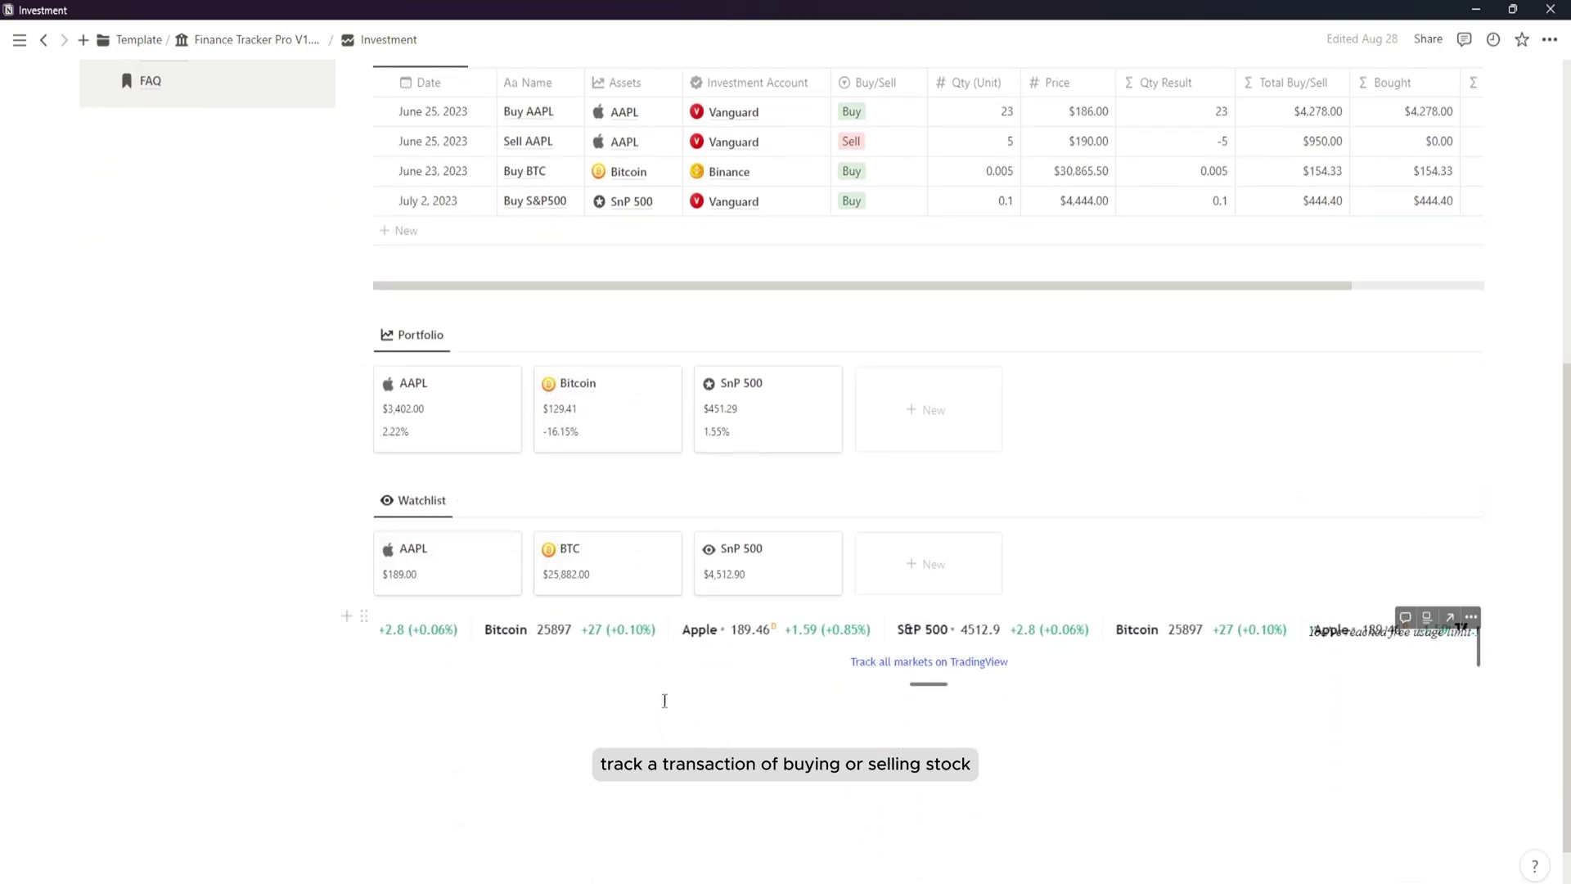
pyautogui.scroll(1, 665, 701)
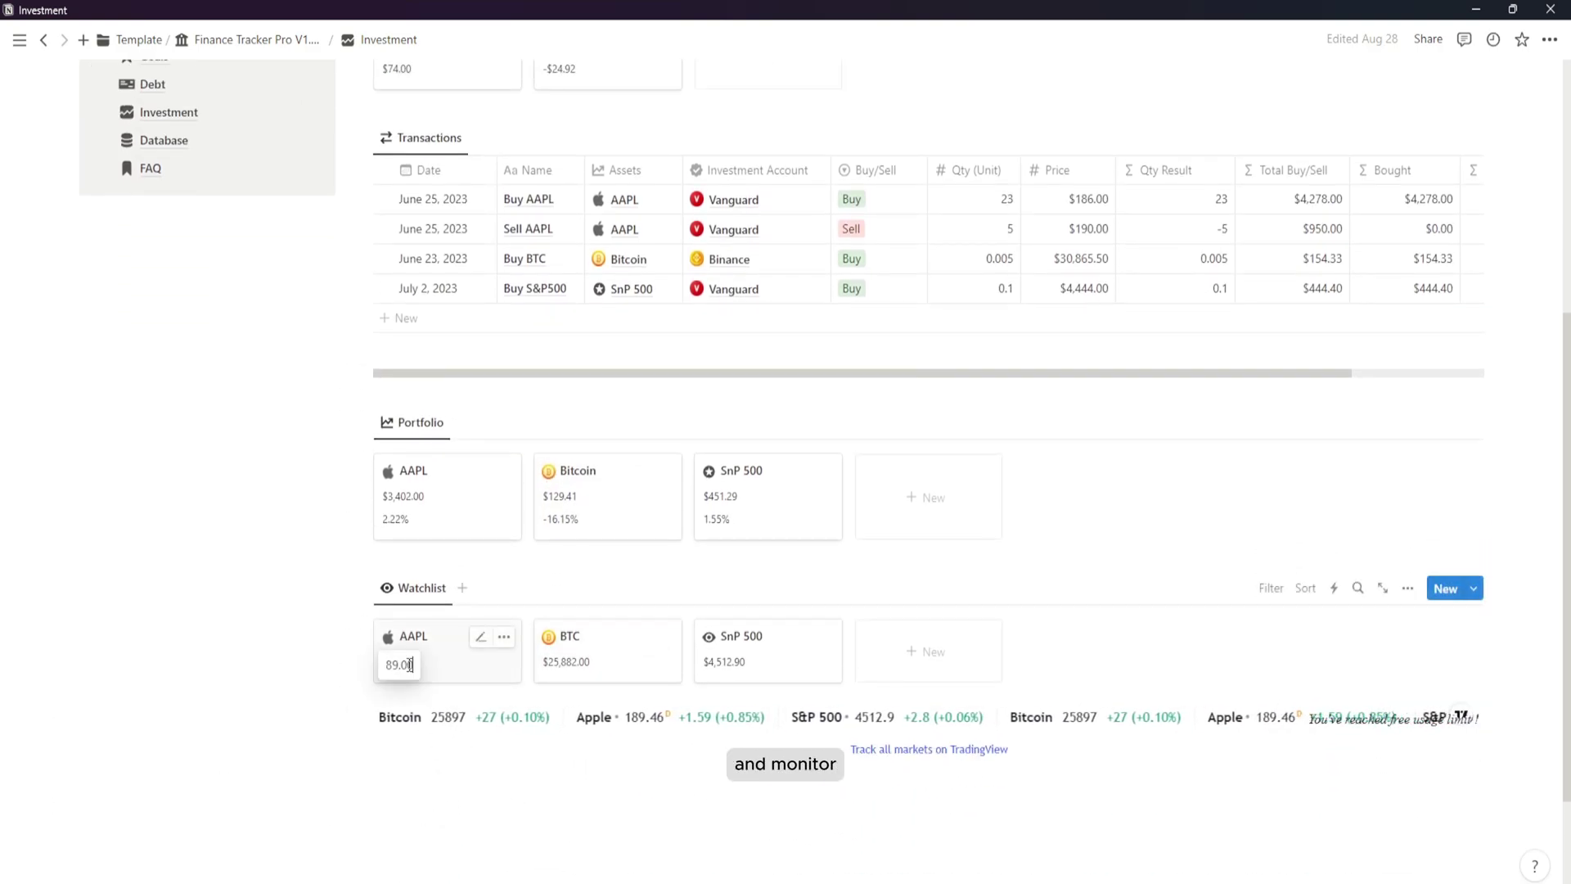
pyautogui.moveTo(401, 665); pyautogui.dragTo(425, 673)
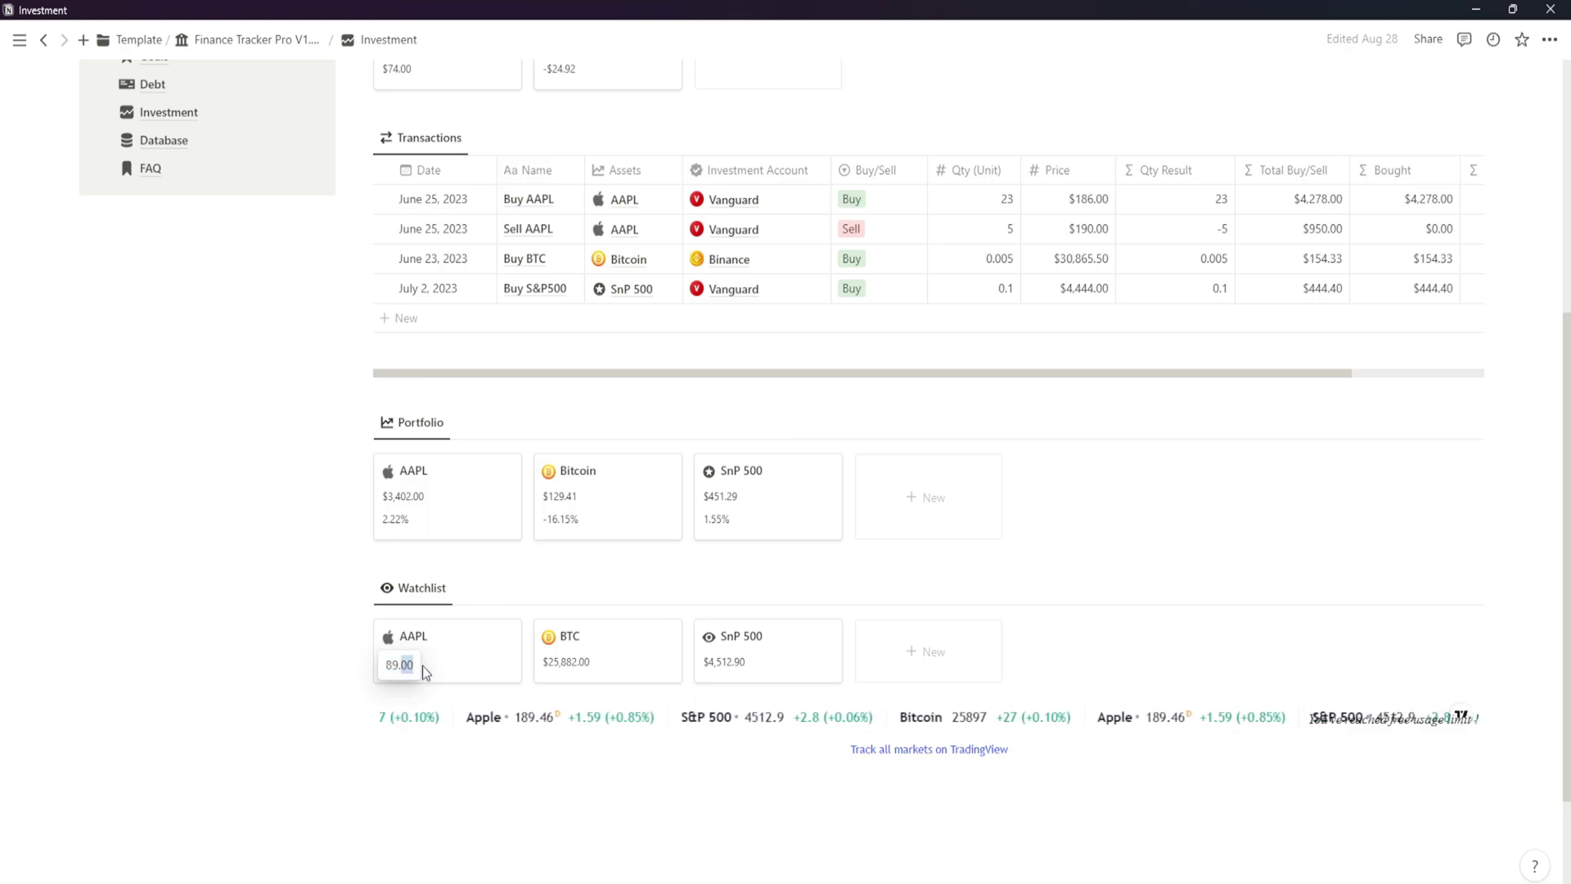
pyautogui.write('46')
pyautogui.press('Escape')
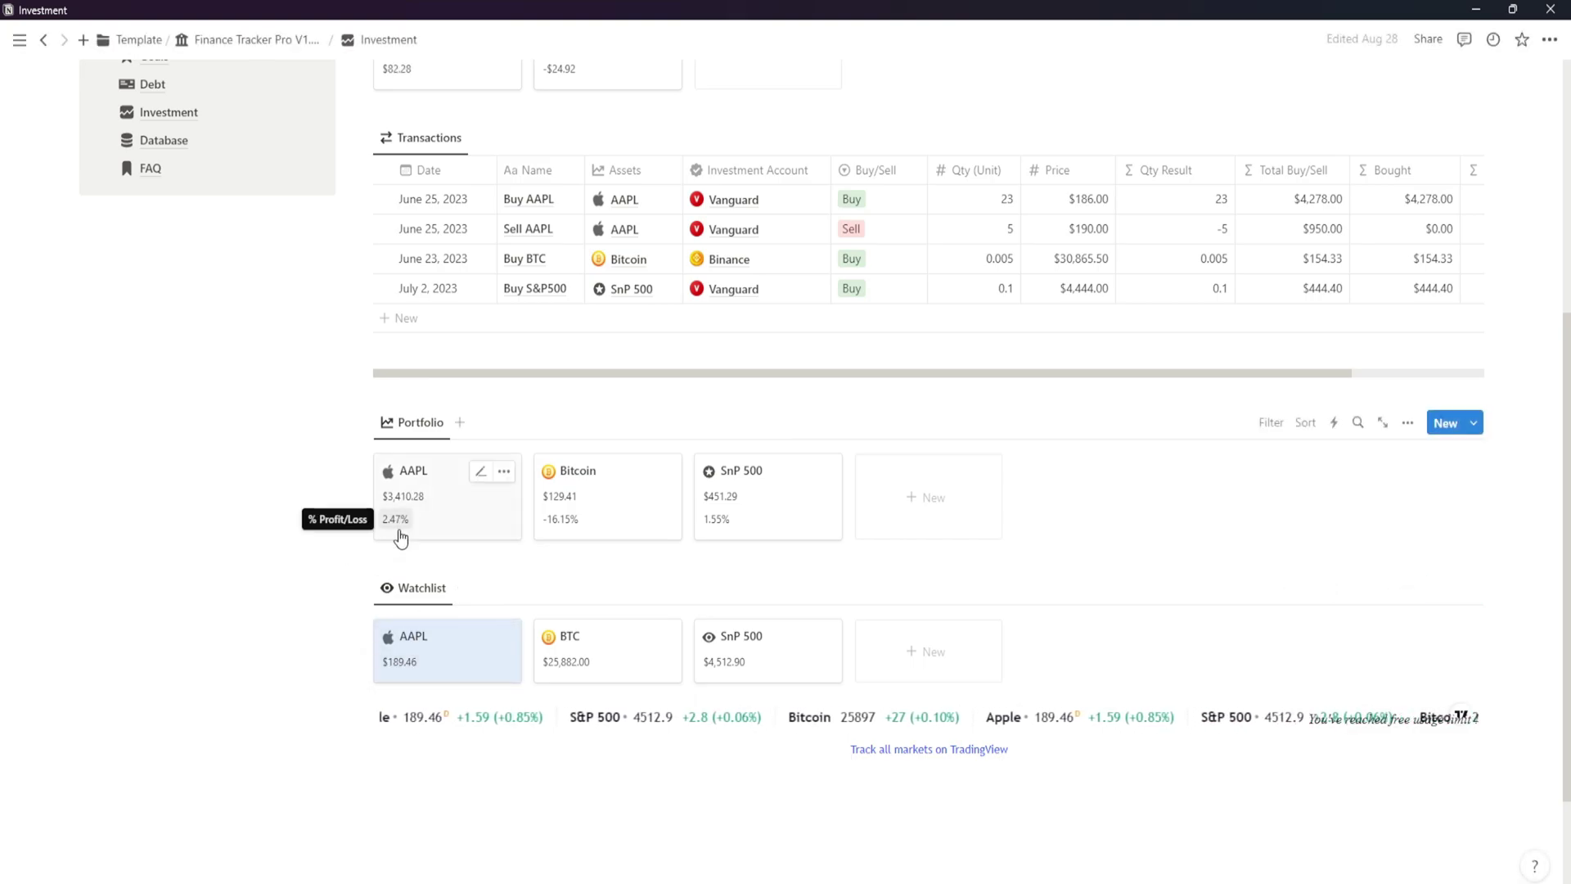
pyautogui.scroll(1, 691, 859)
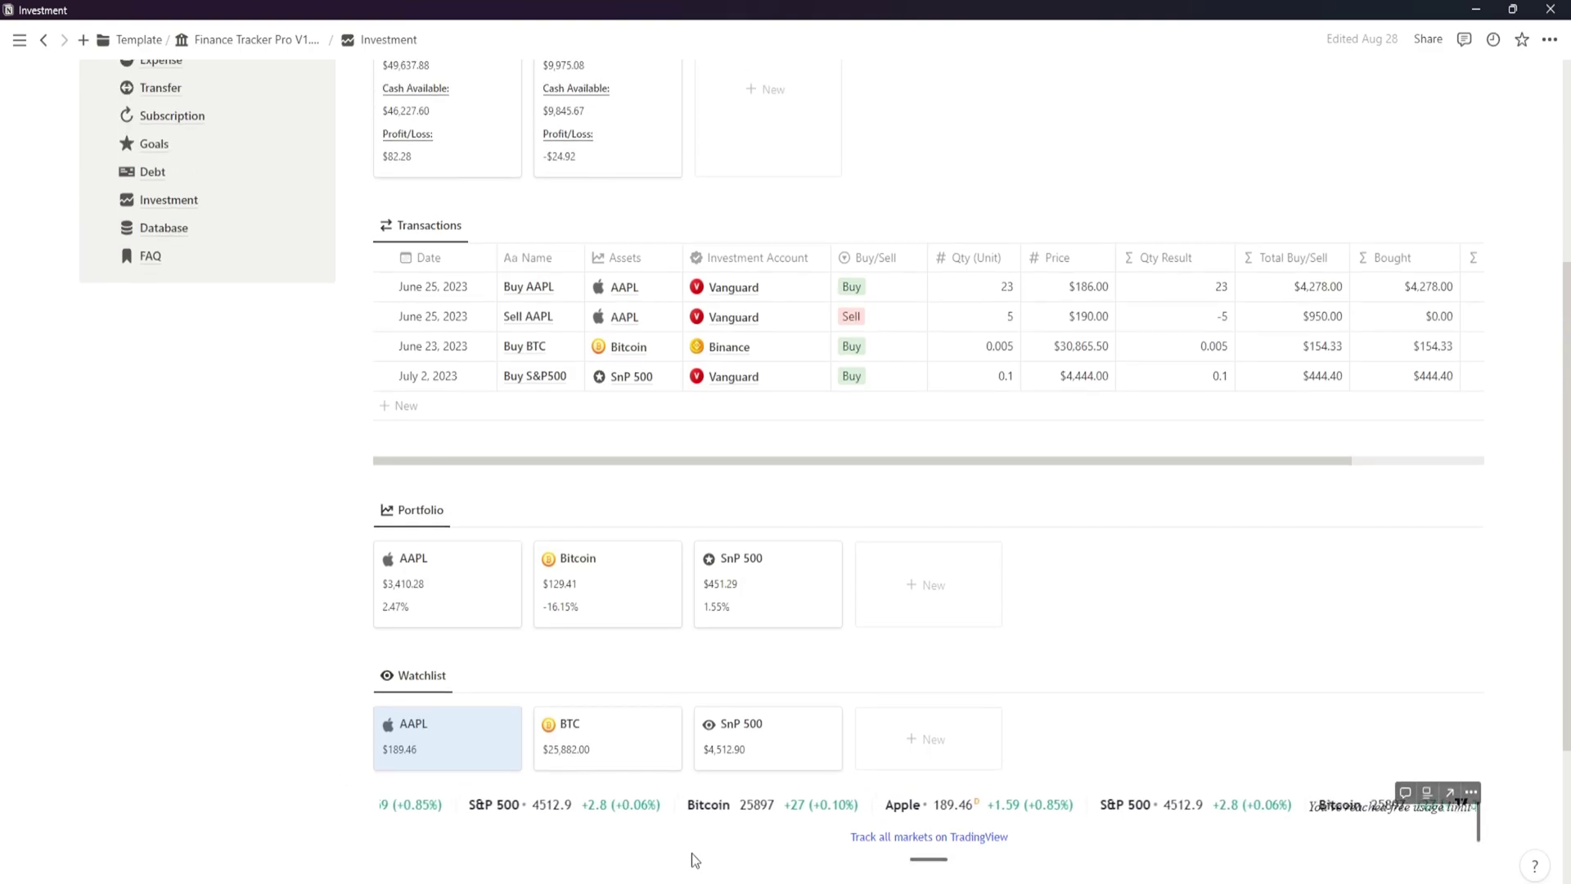
pyautogui.scroll(4, 702, 736)
pyautogui.scroll(-3, 705, 728)
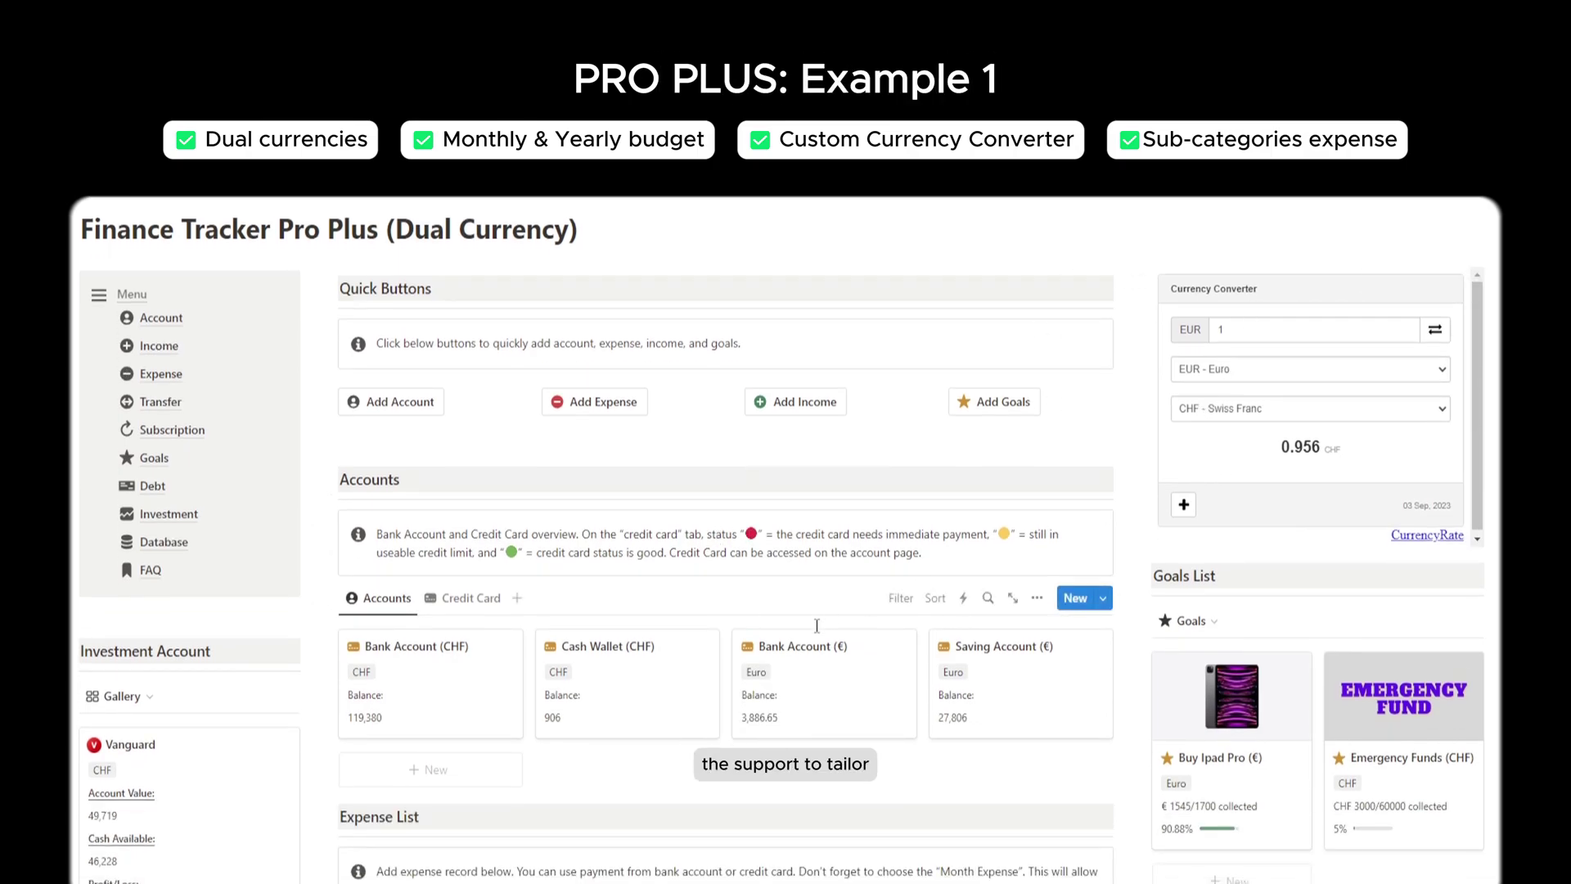
# Switch the Pro Plus Accounts gallery to Credit Card and back, then browse the dashboard.
pyautogui.scroll(-3, 817, 626)
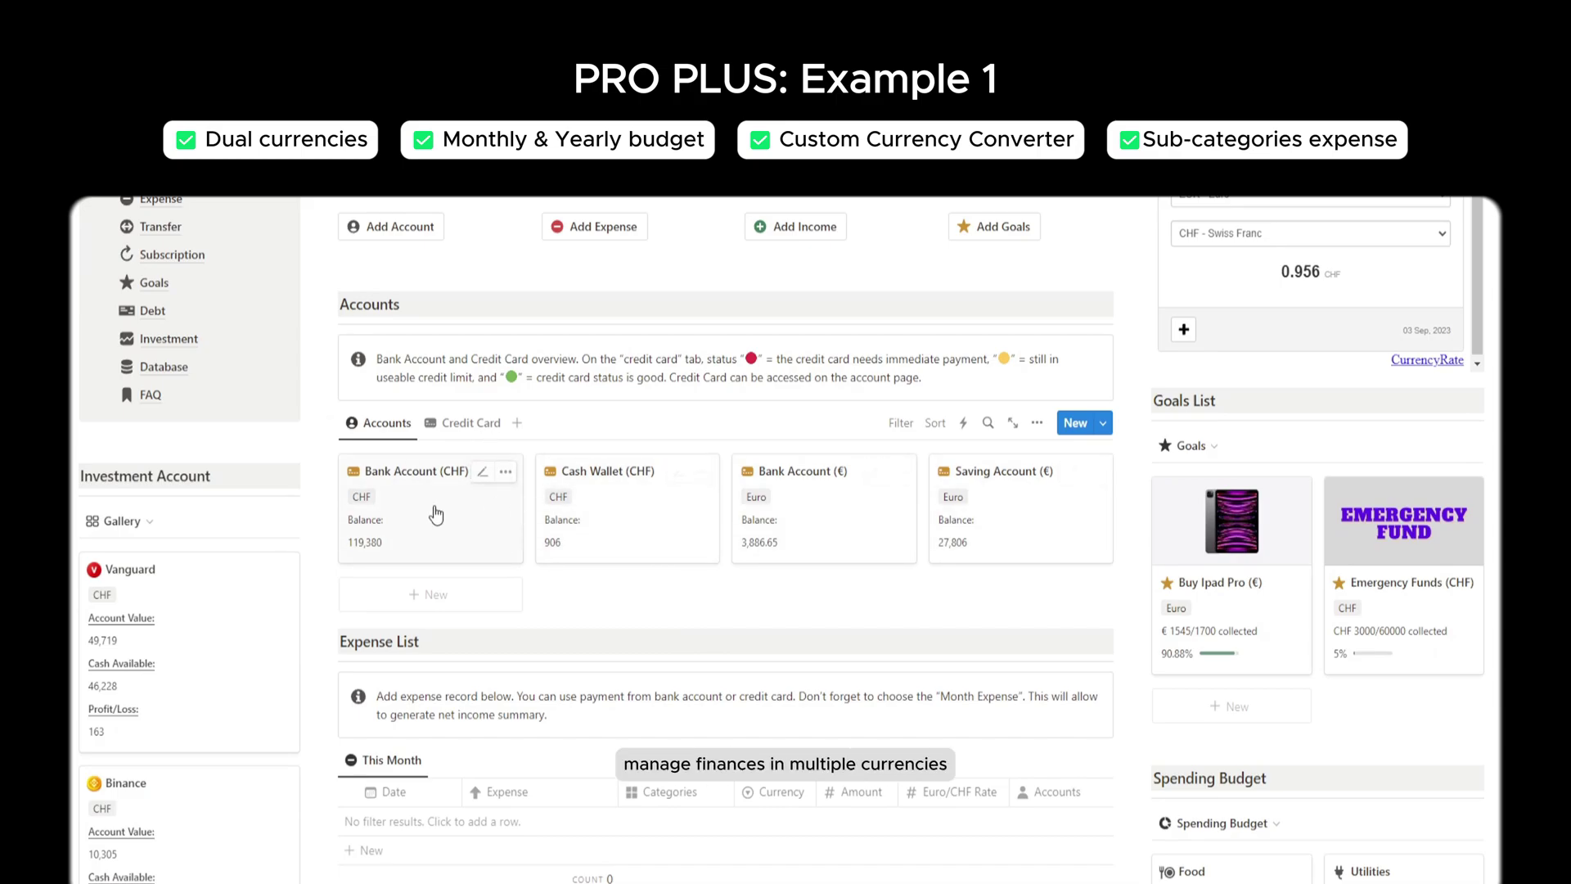
pyautogui.click(445, 426)
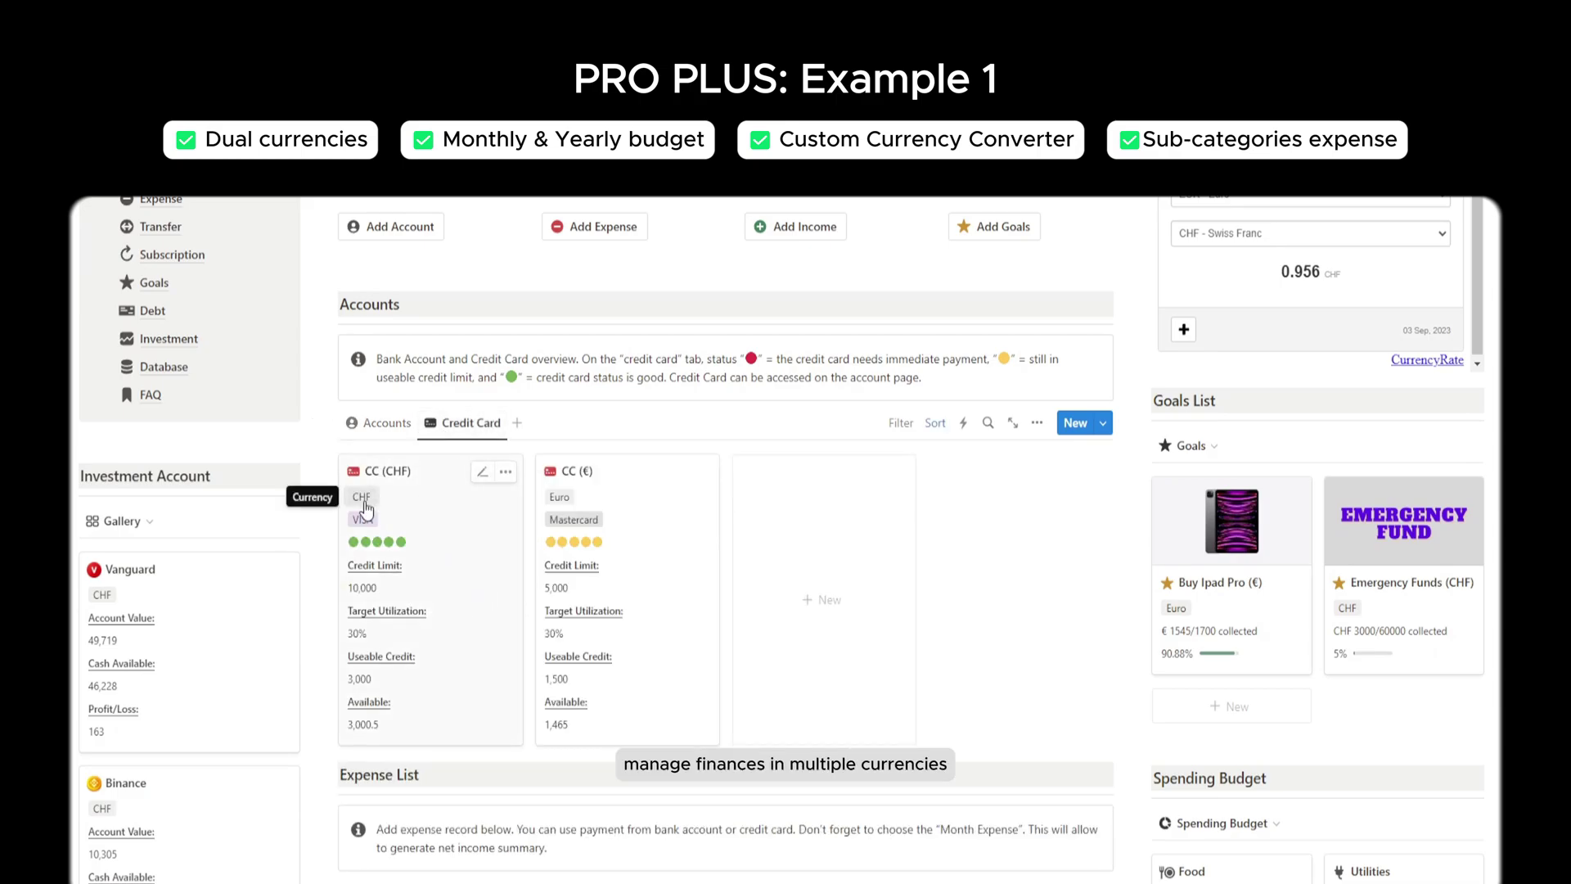
pyautogui.click(380, 422)
pyautogui.scroll(-5, 465, 532)
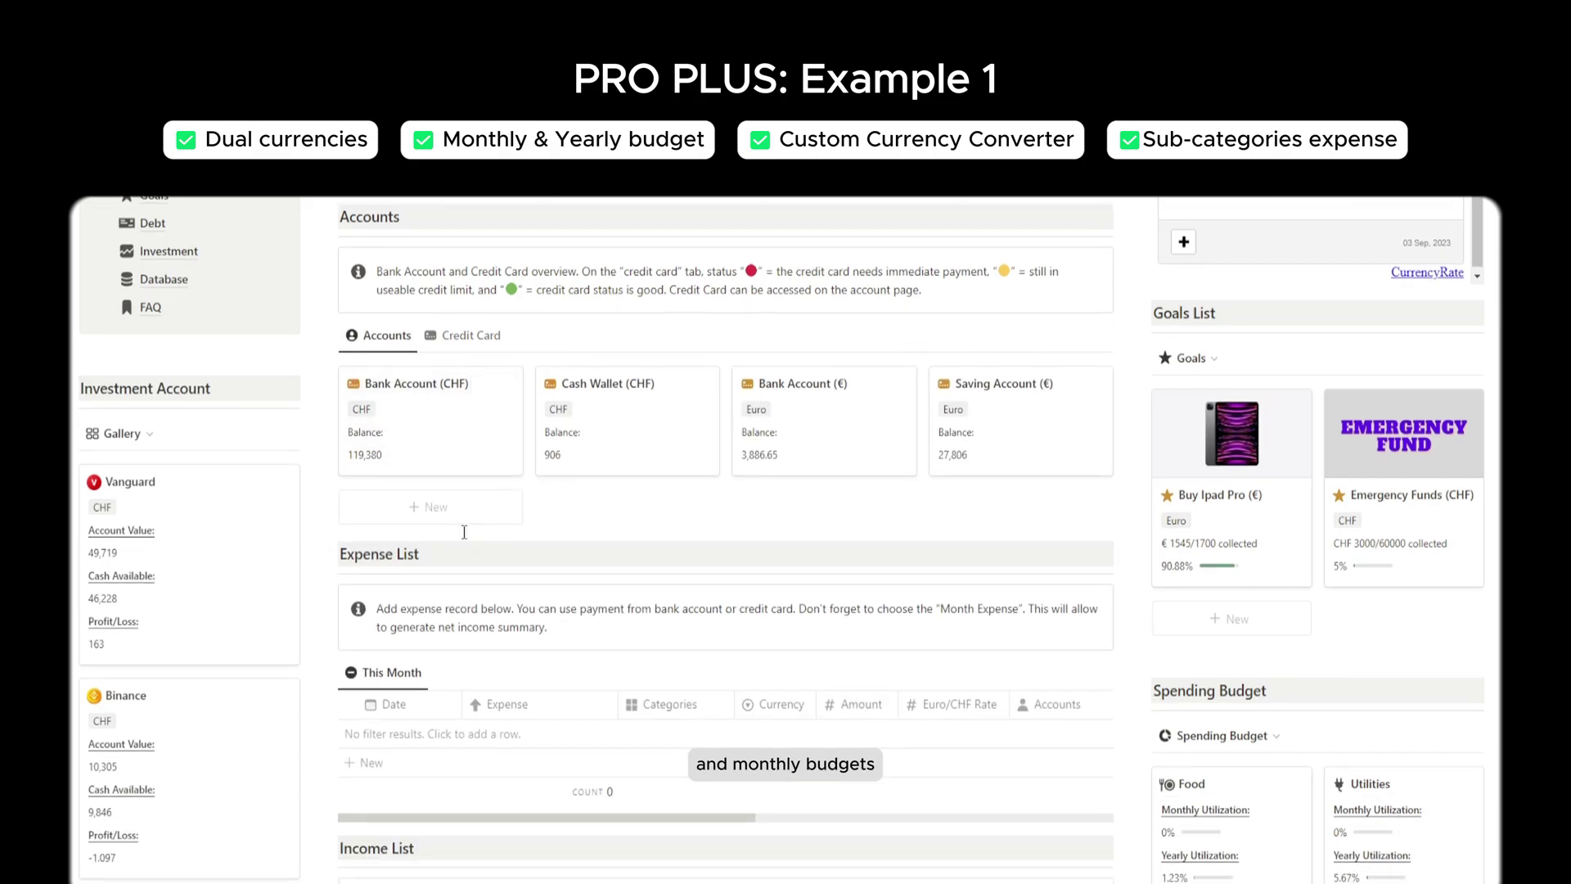
pyautogui.scroll(-3, 1287, 551)
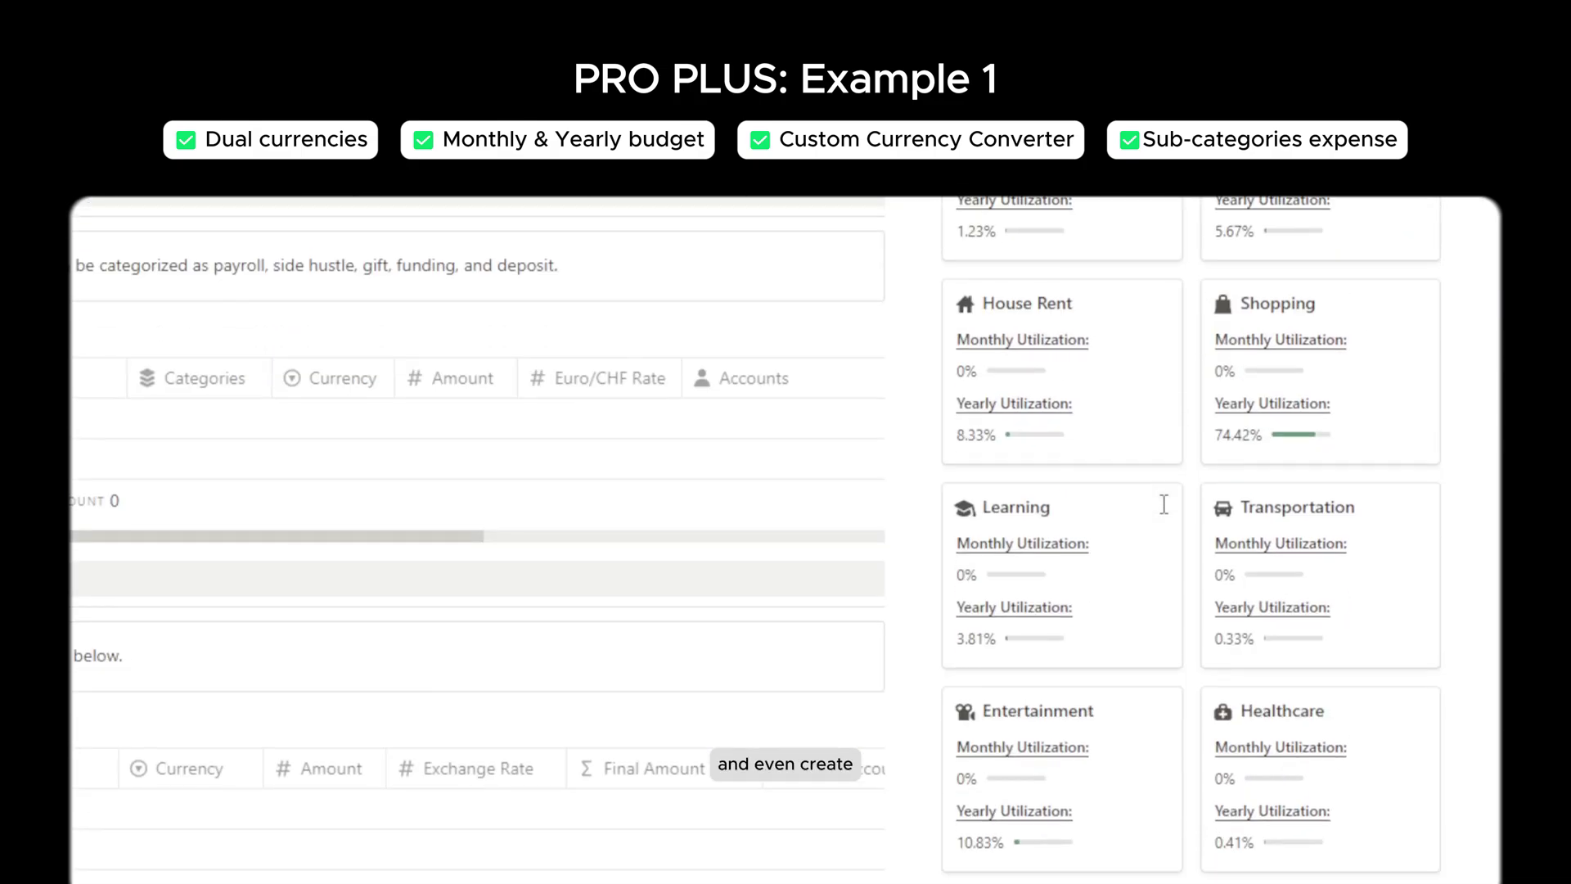
pyautogui.scroll(-5, 1163, 505)
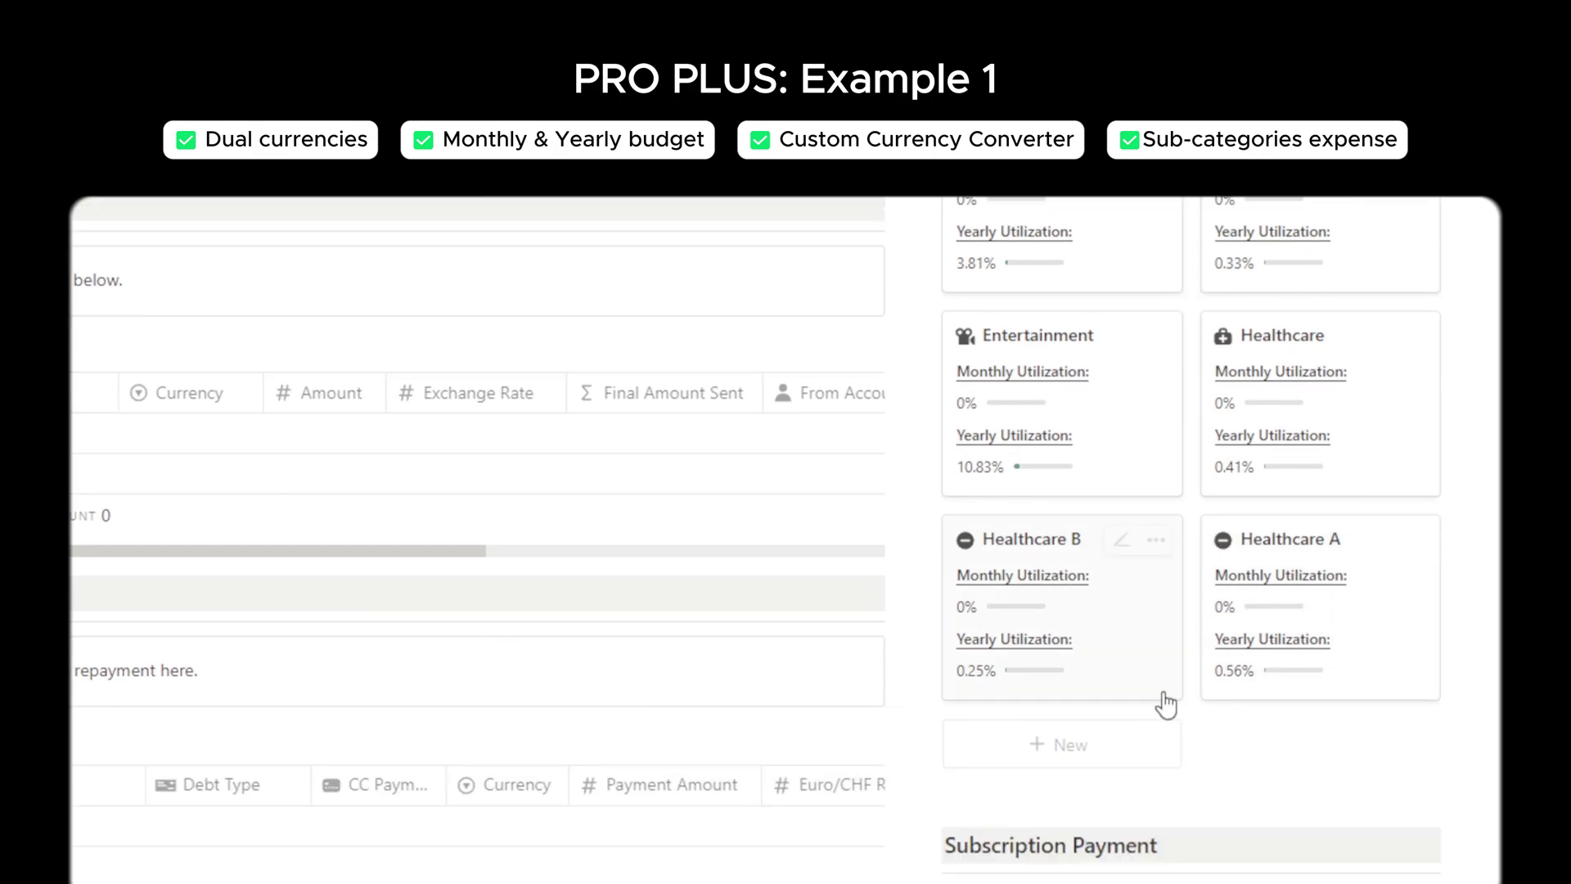
pyautogui.scroll(-5, 1166, 704)
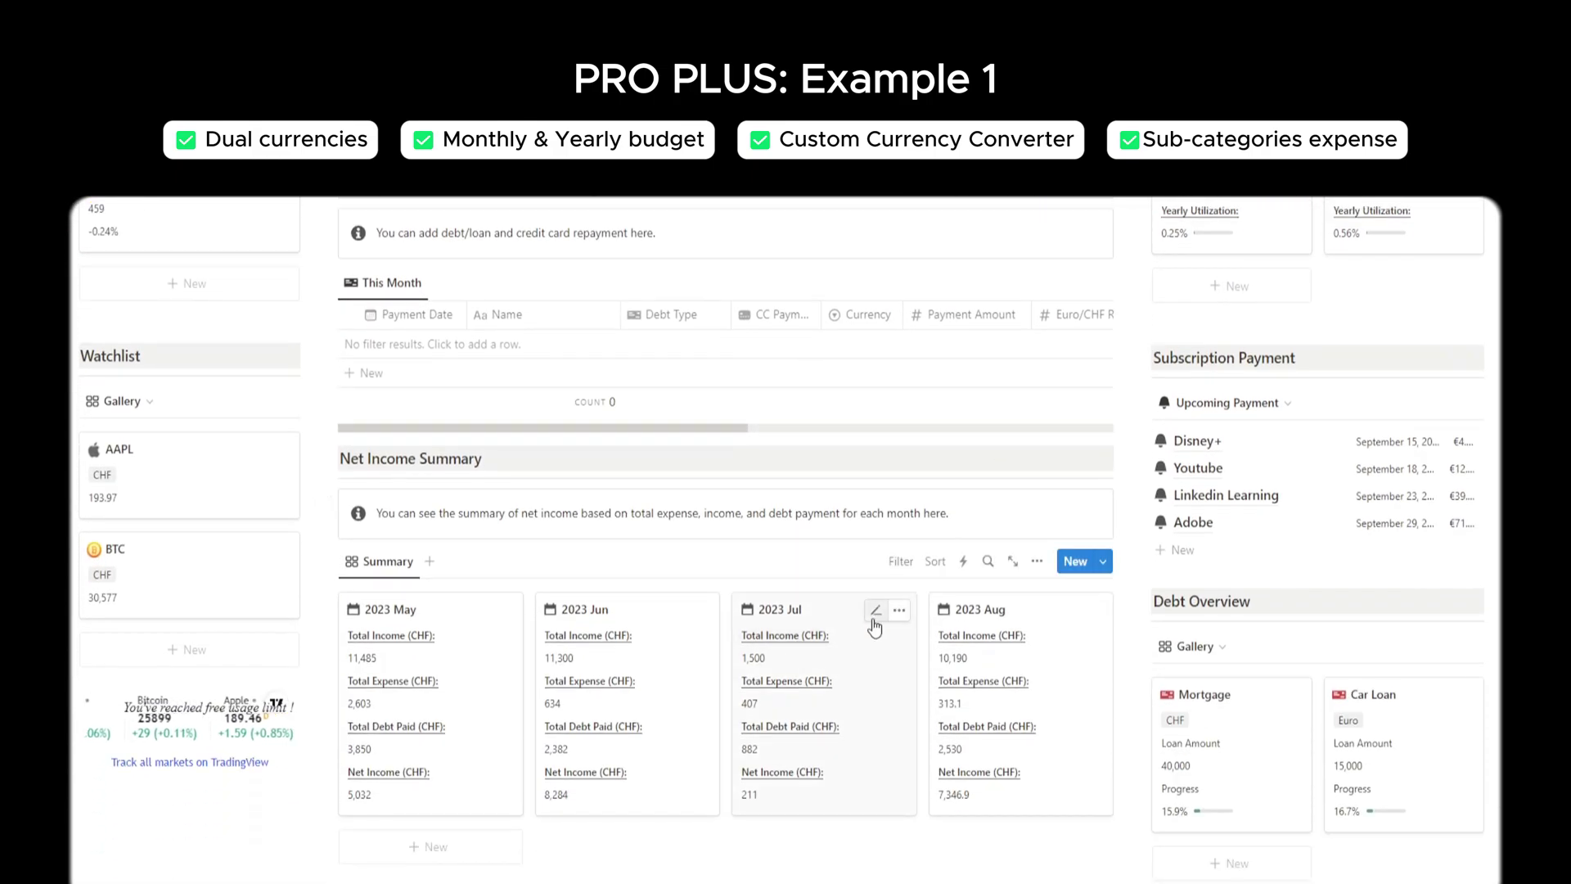
pyautogui.scroll(5, 504, 702)
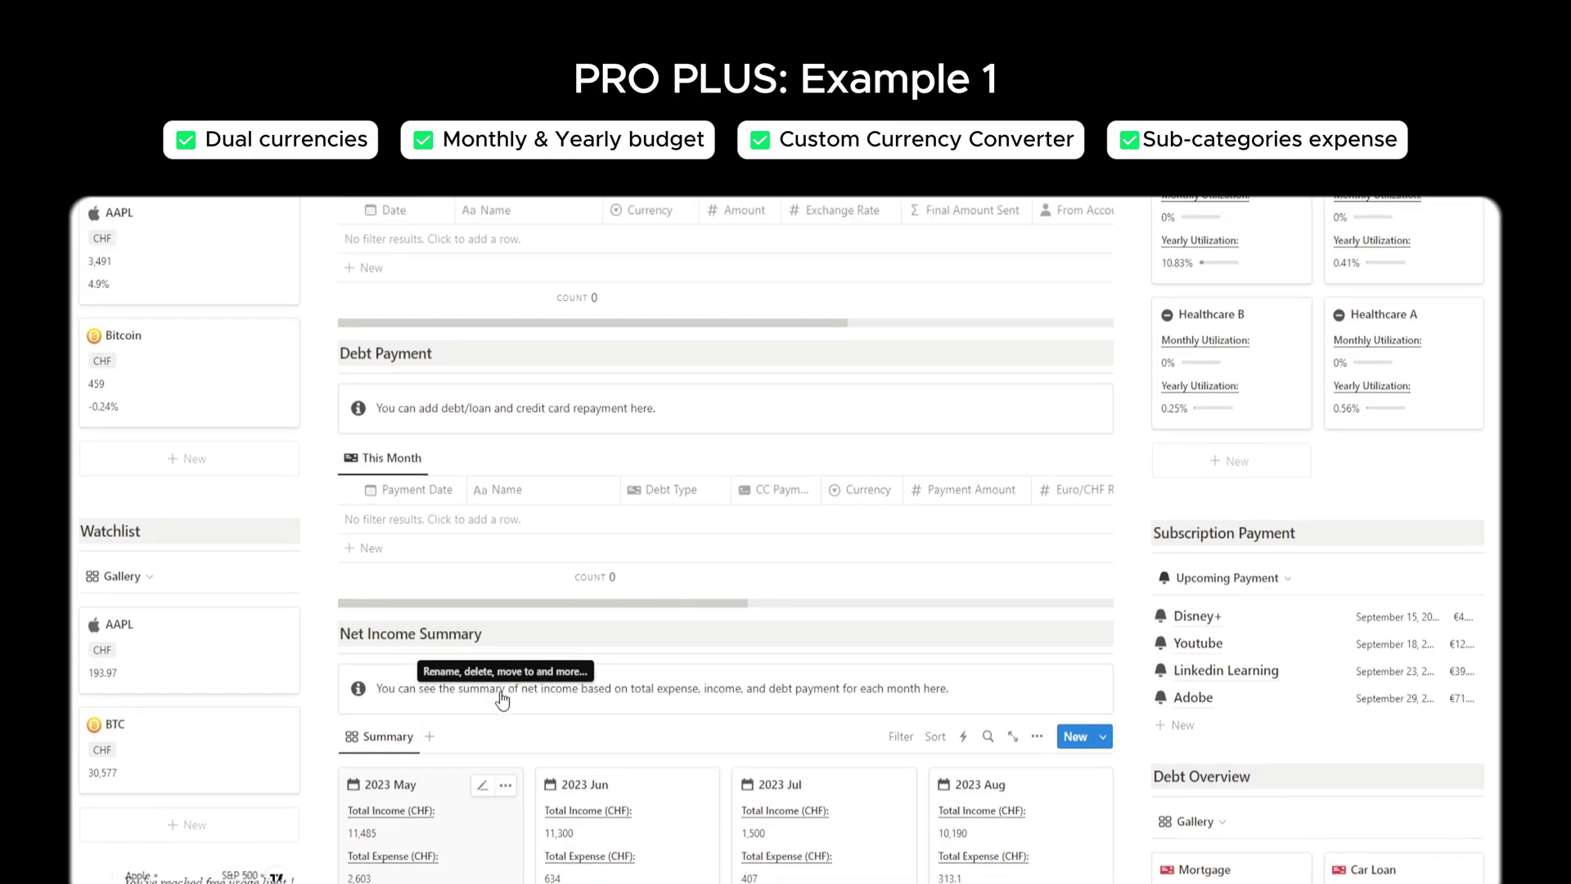
pyautogui.scroll(10, 469, 658)
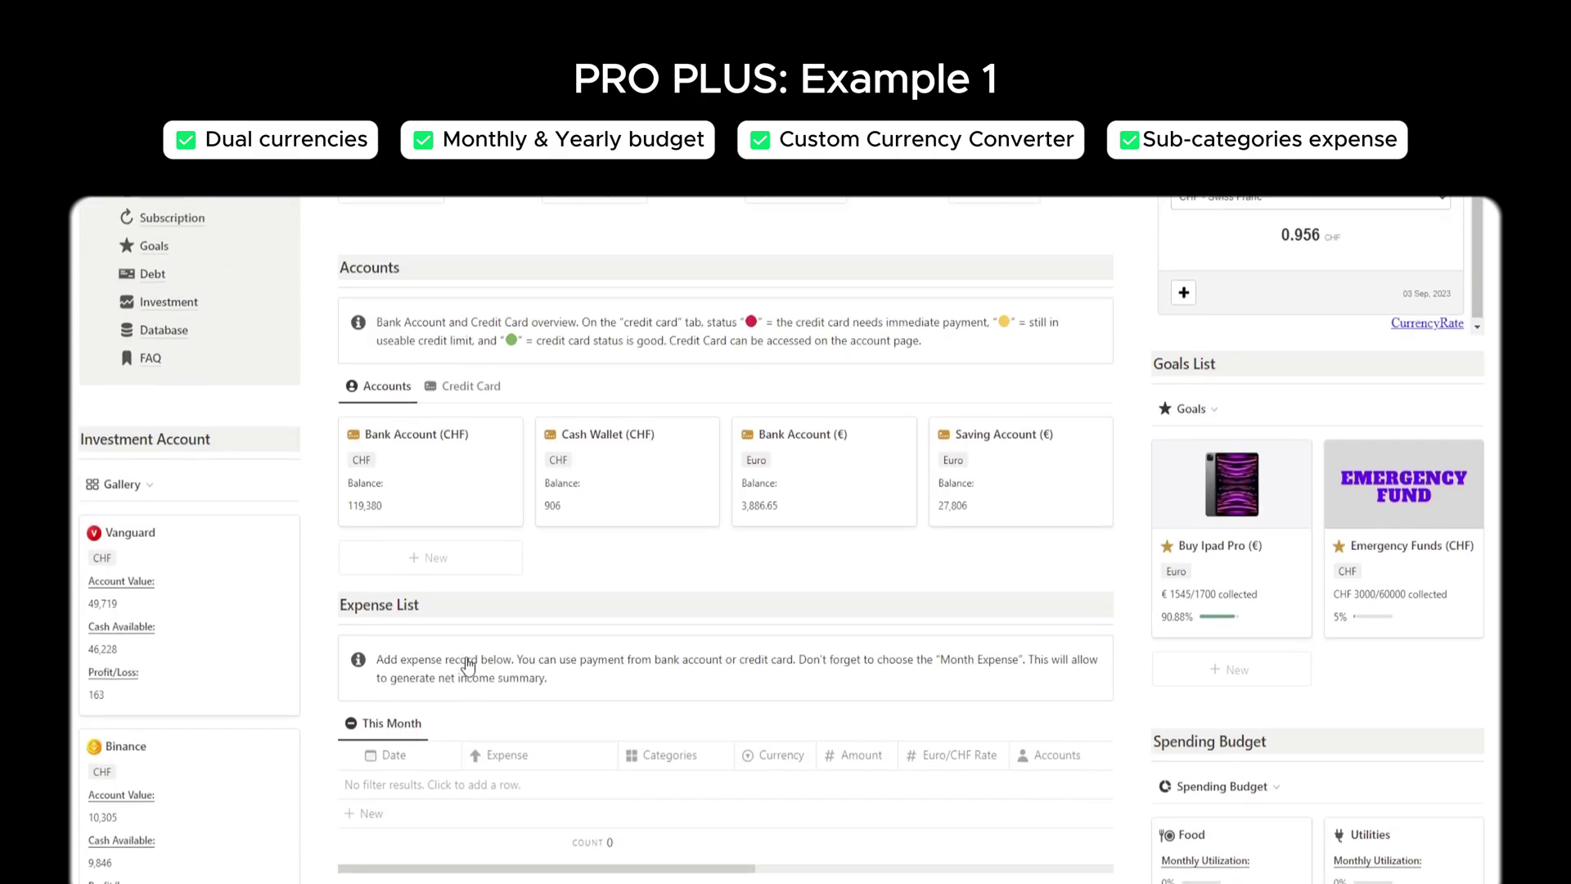
pyautogui.scroll(1, 396, 494)
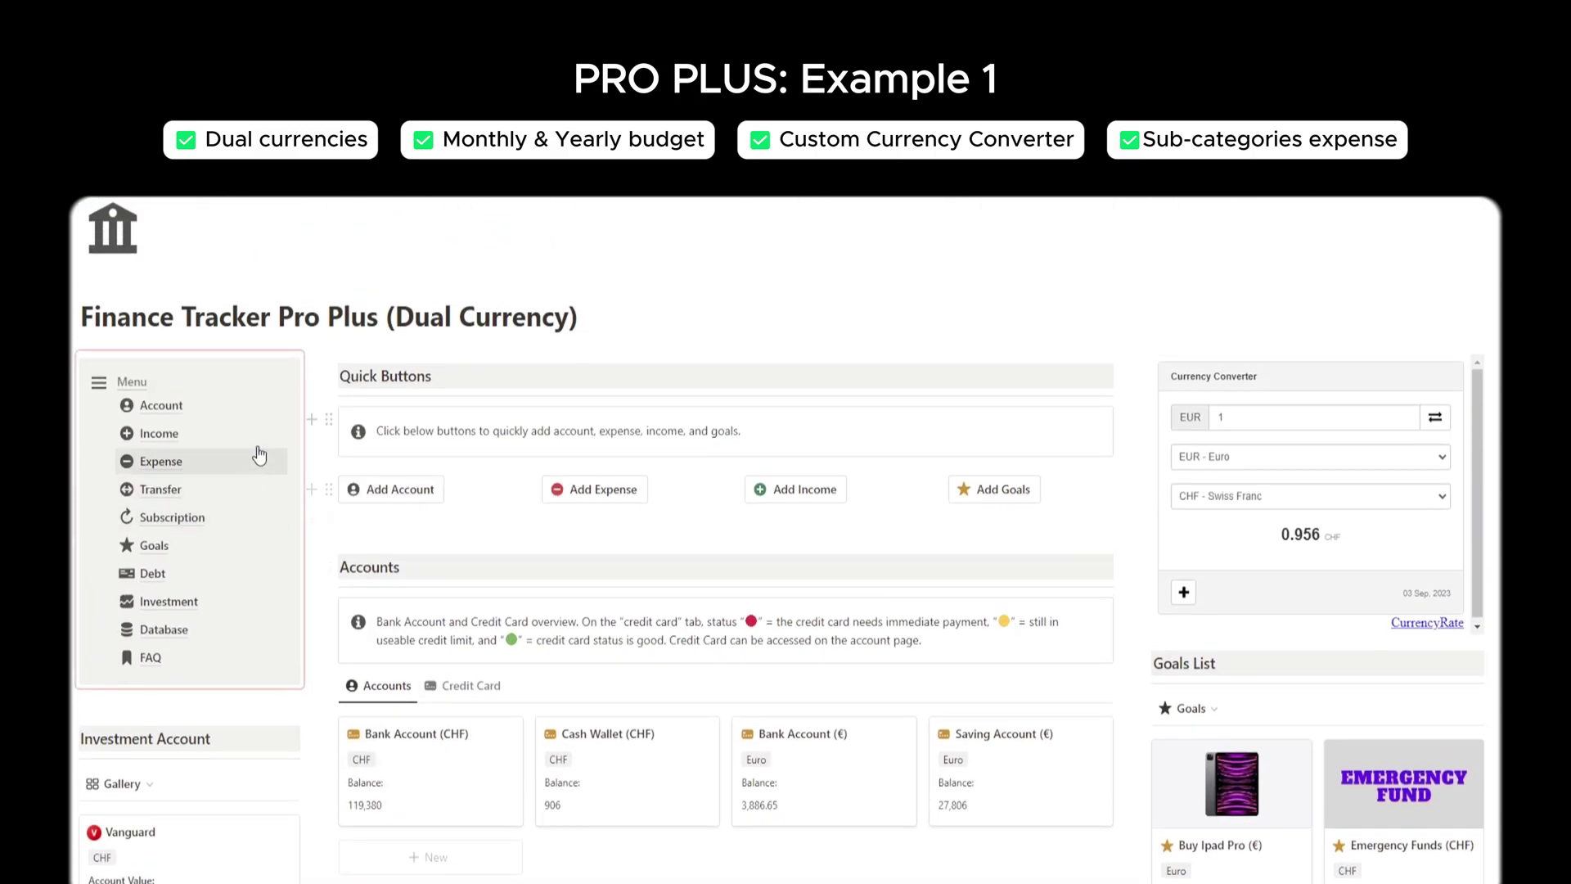
# On the Expense page, expand and collapse the Healthcare A and B sub-categories.
pyautogui.click(233, 469)
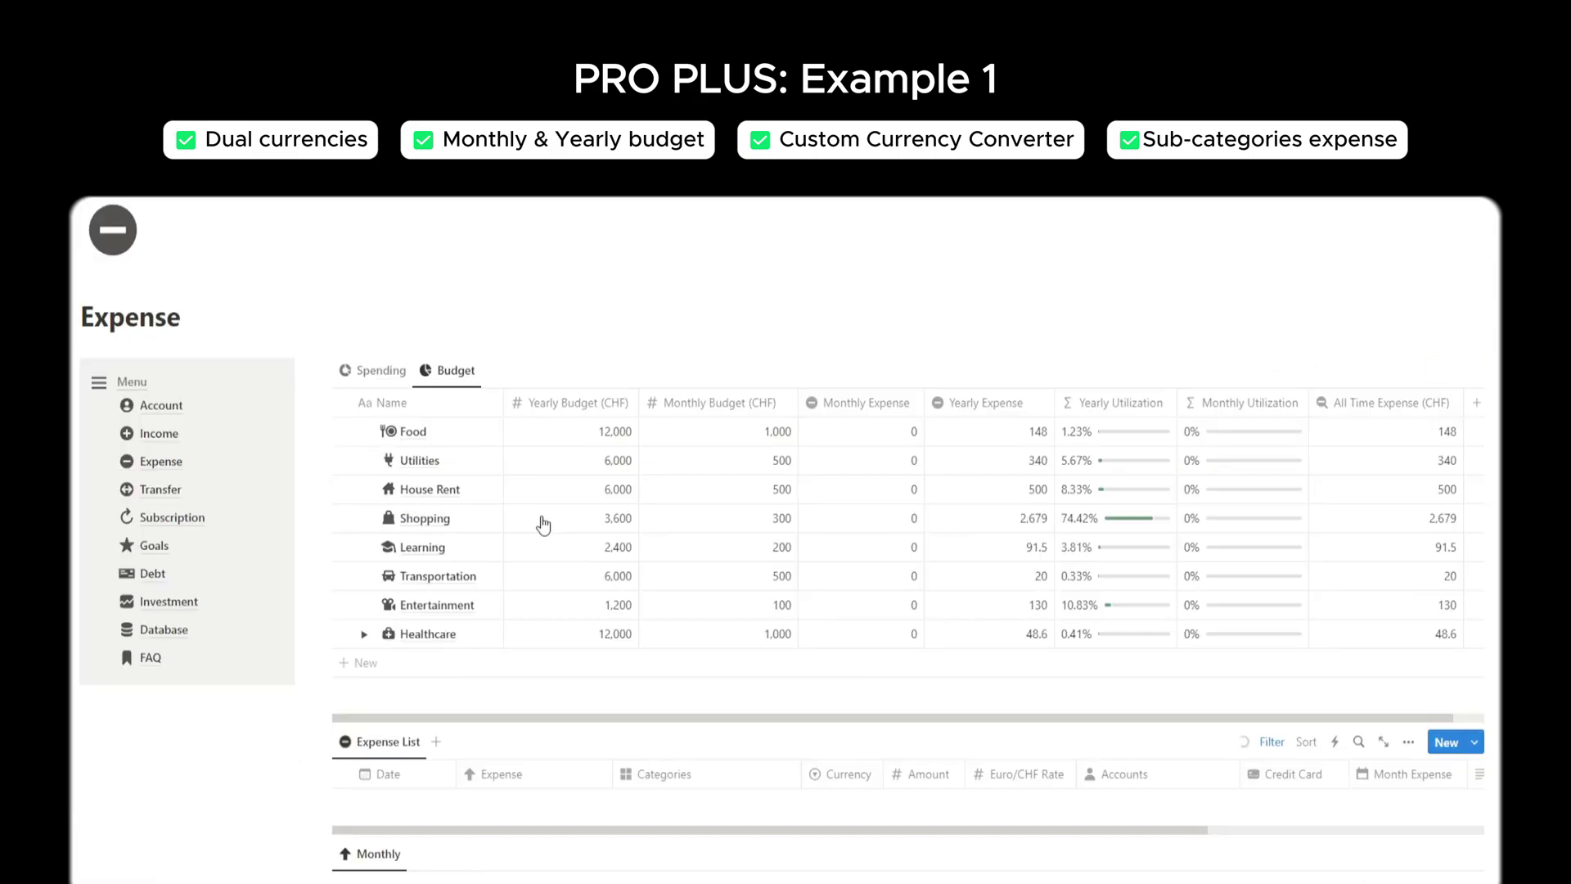
pyautogui.scroll(-2, 543, 526)
pyautogui.scroll(1, 502, 519)
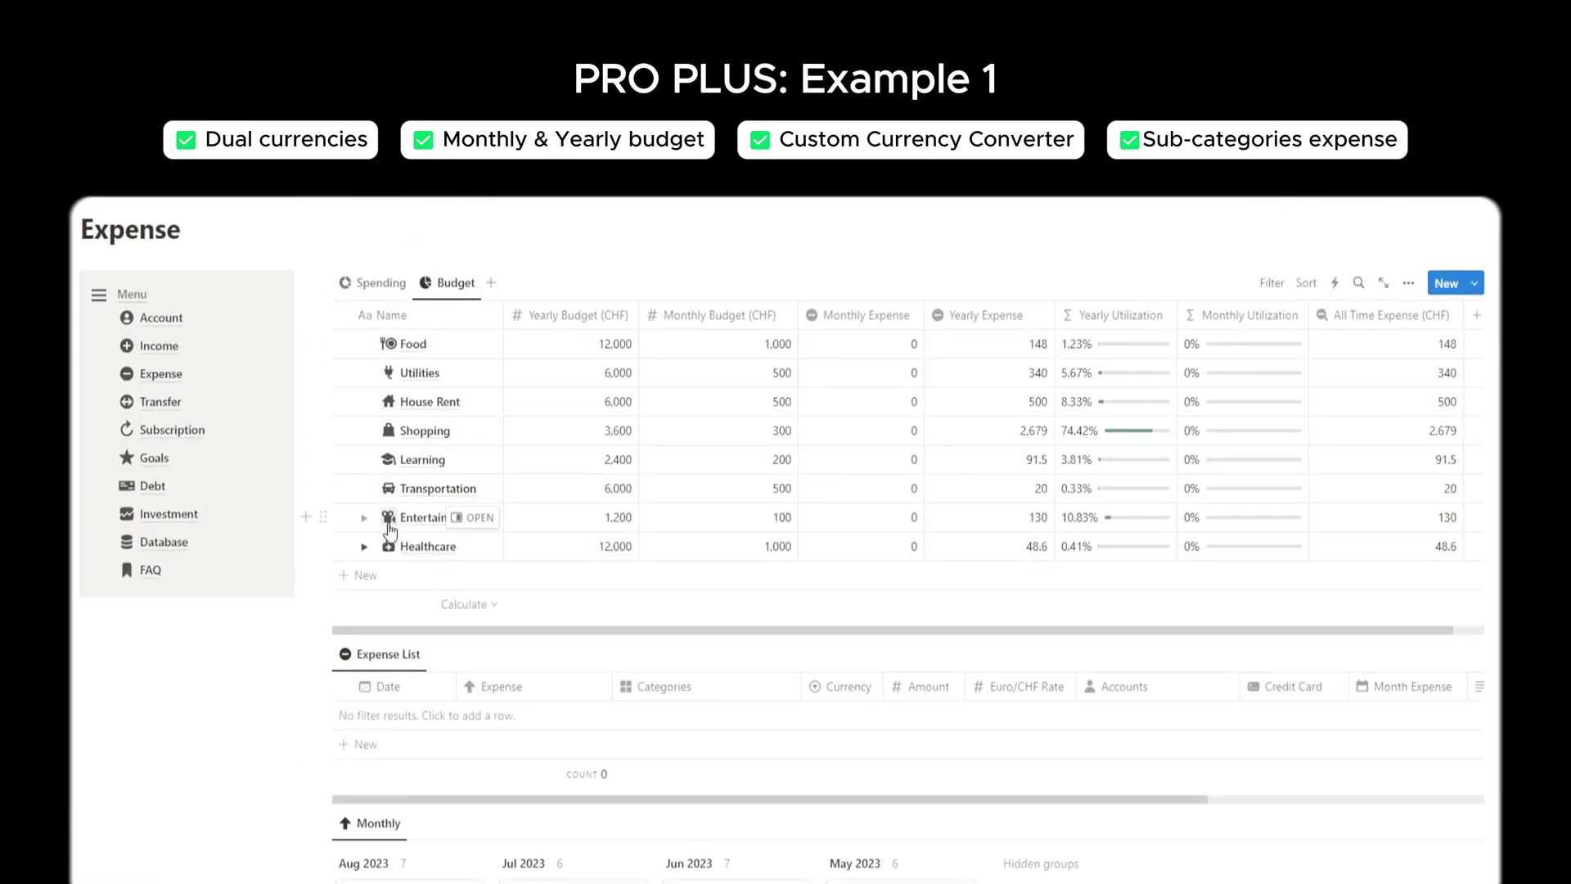
pyautogui.click(365, 546)
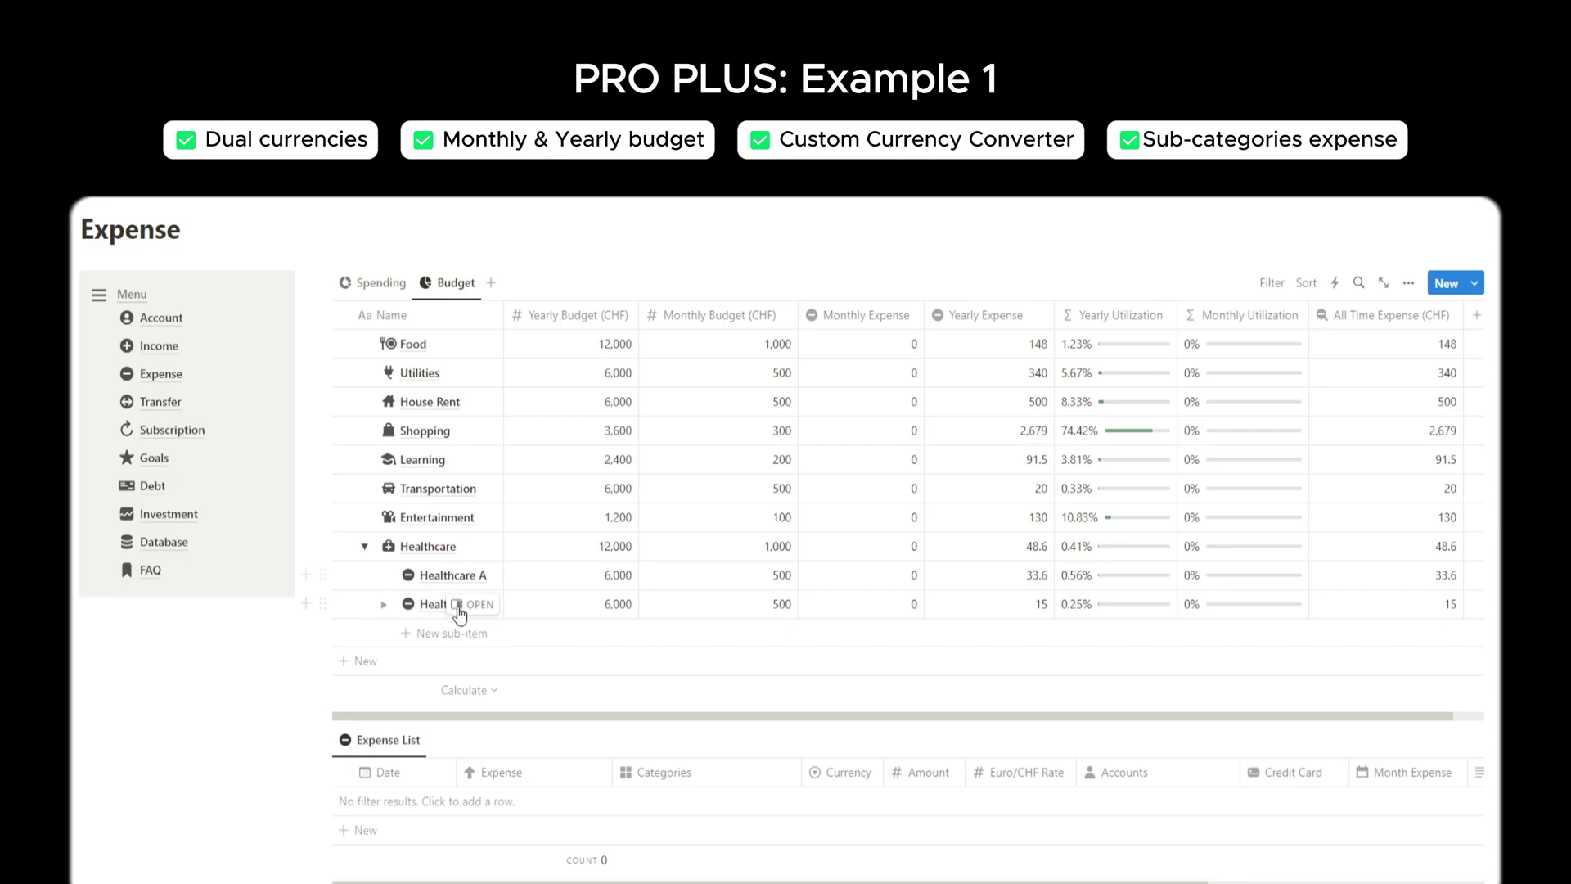
pyautogui.click(547, 422)
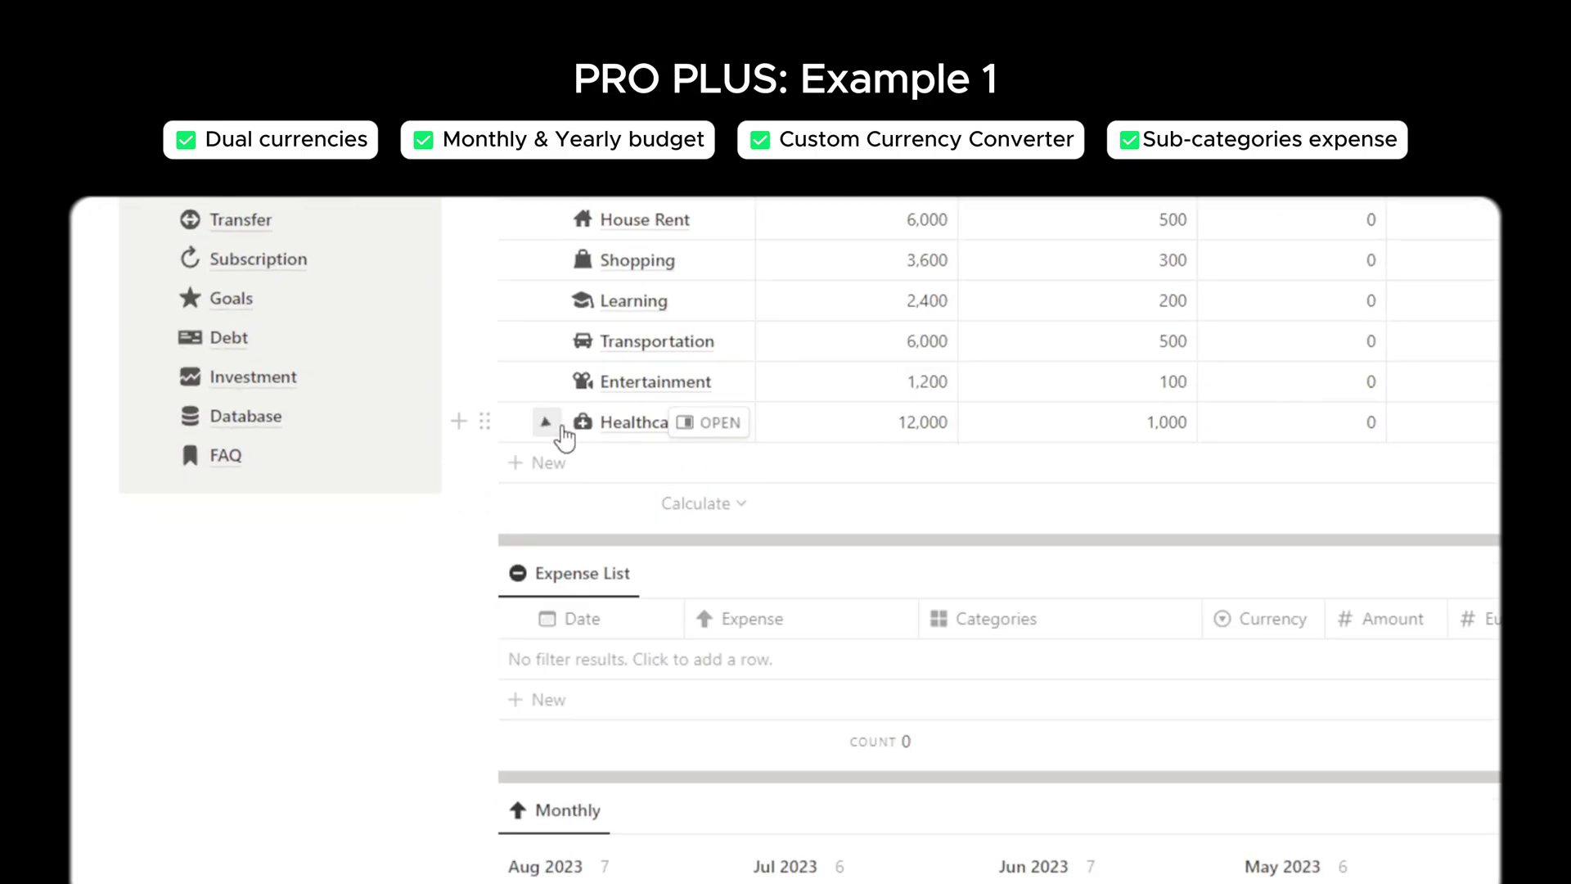
# Browse the Expense page, then go to the Income page.
pyautogui.scroll(3, 573, 434)
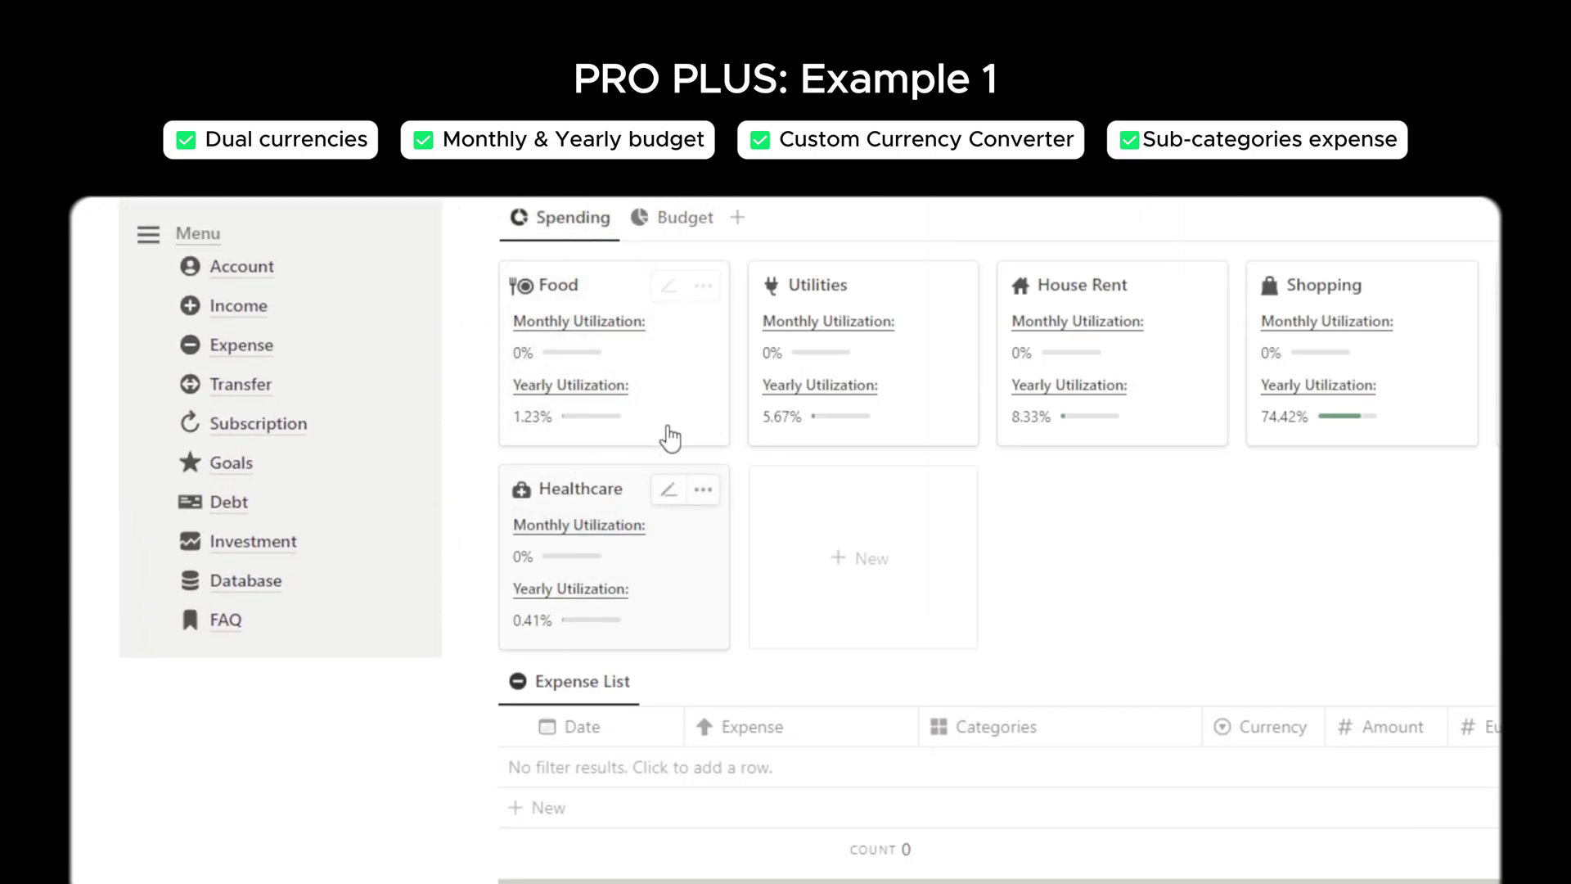
pyautogui.scroll(-5, 1140, 396)
pyautogui.scroll(-6, 692, 708)
pyautogui.scroll(10, 870, 771)
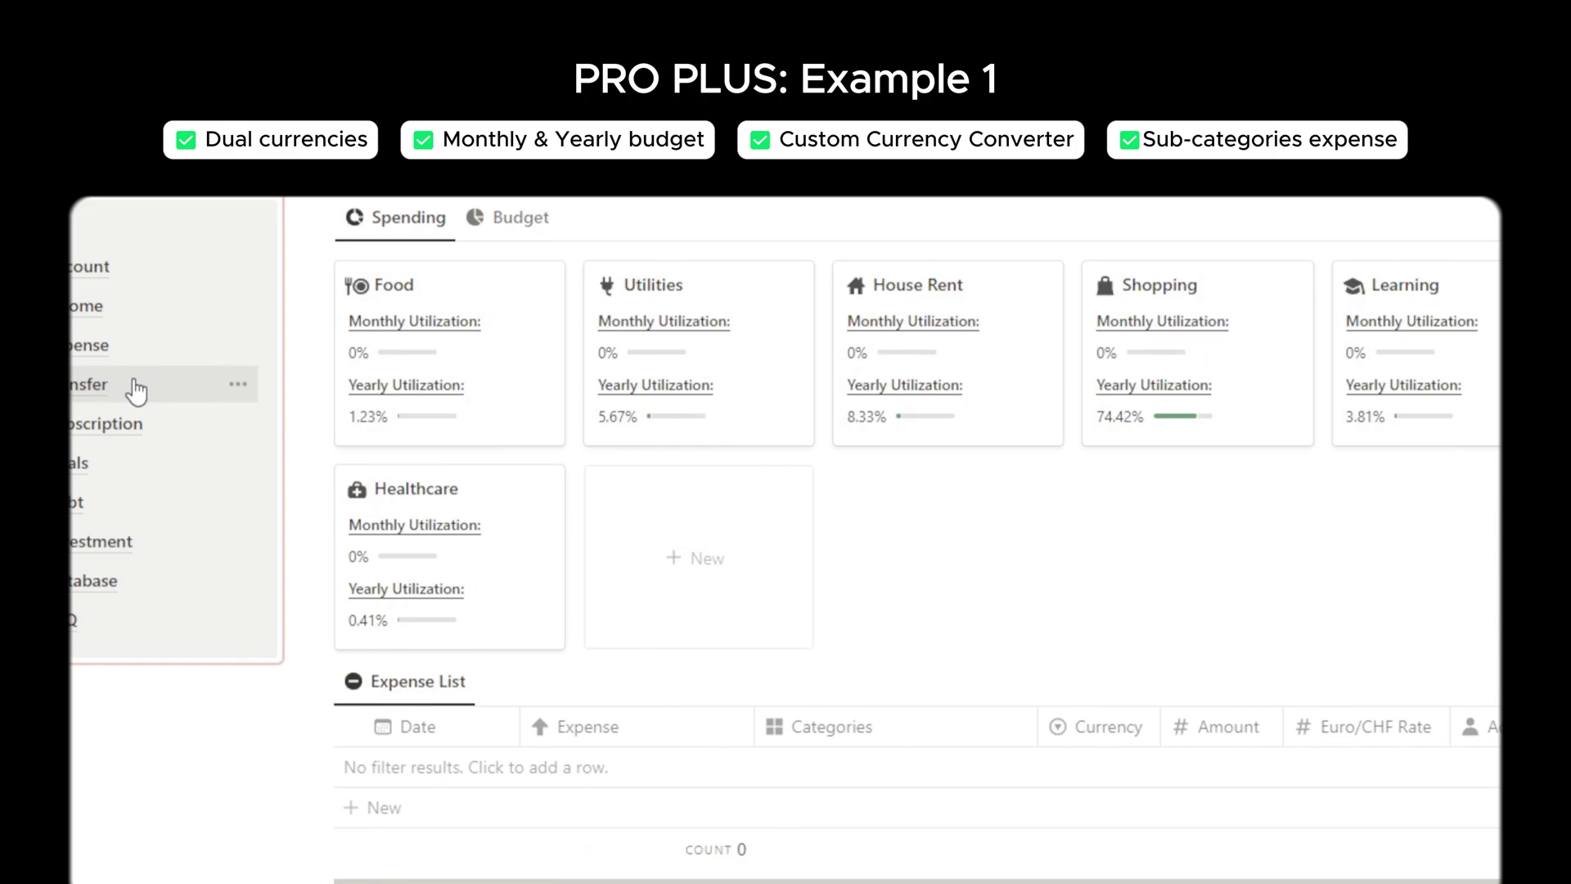
pyautogui.click(144, 310)
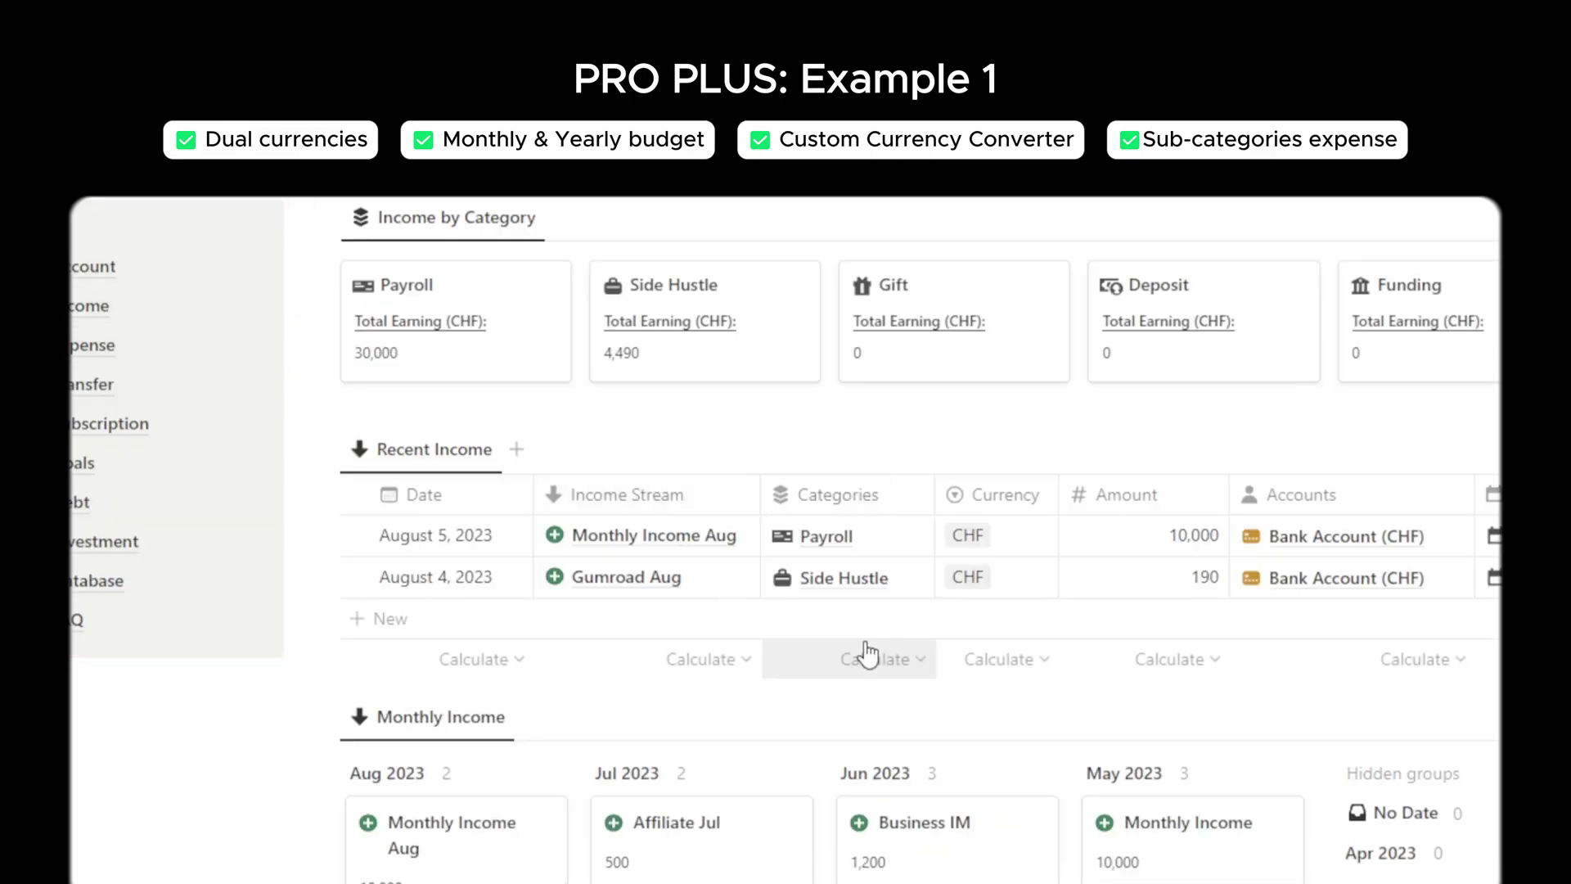
pyautogui.scroll(-3, 736, 650)
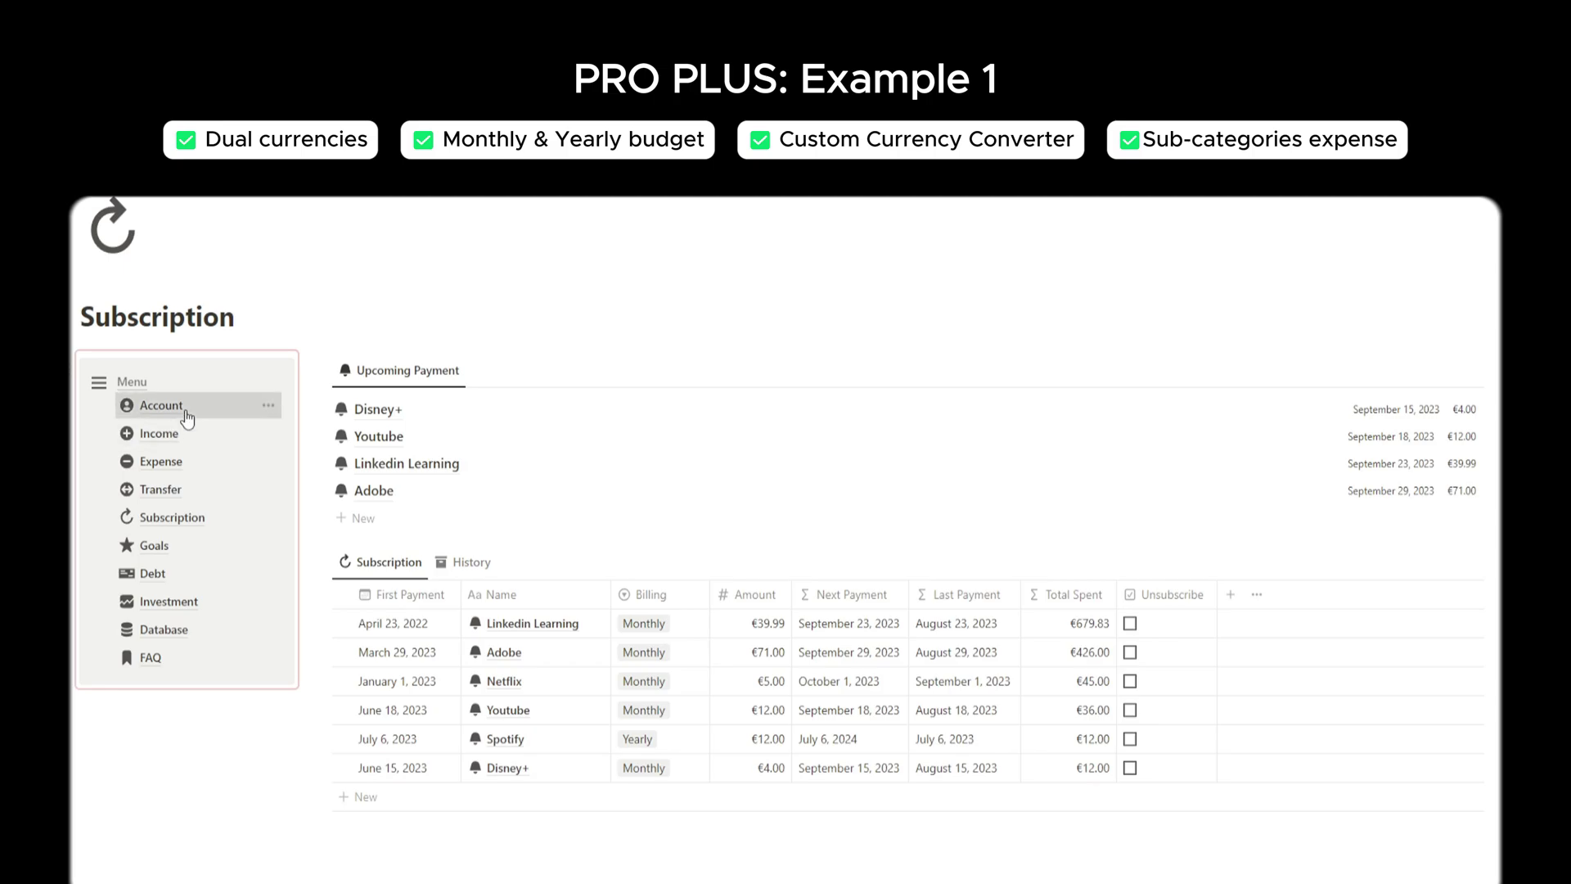
# On the Account page, switch the accounts between Full View table and Credit Card cards.
pyautogui.click(157, 406)
pyautogui.scroll(-3, 629, 626)
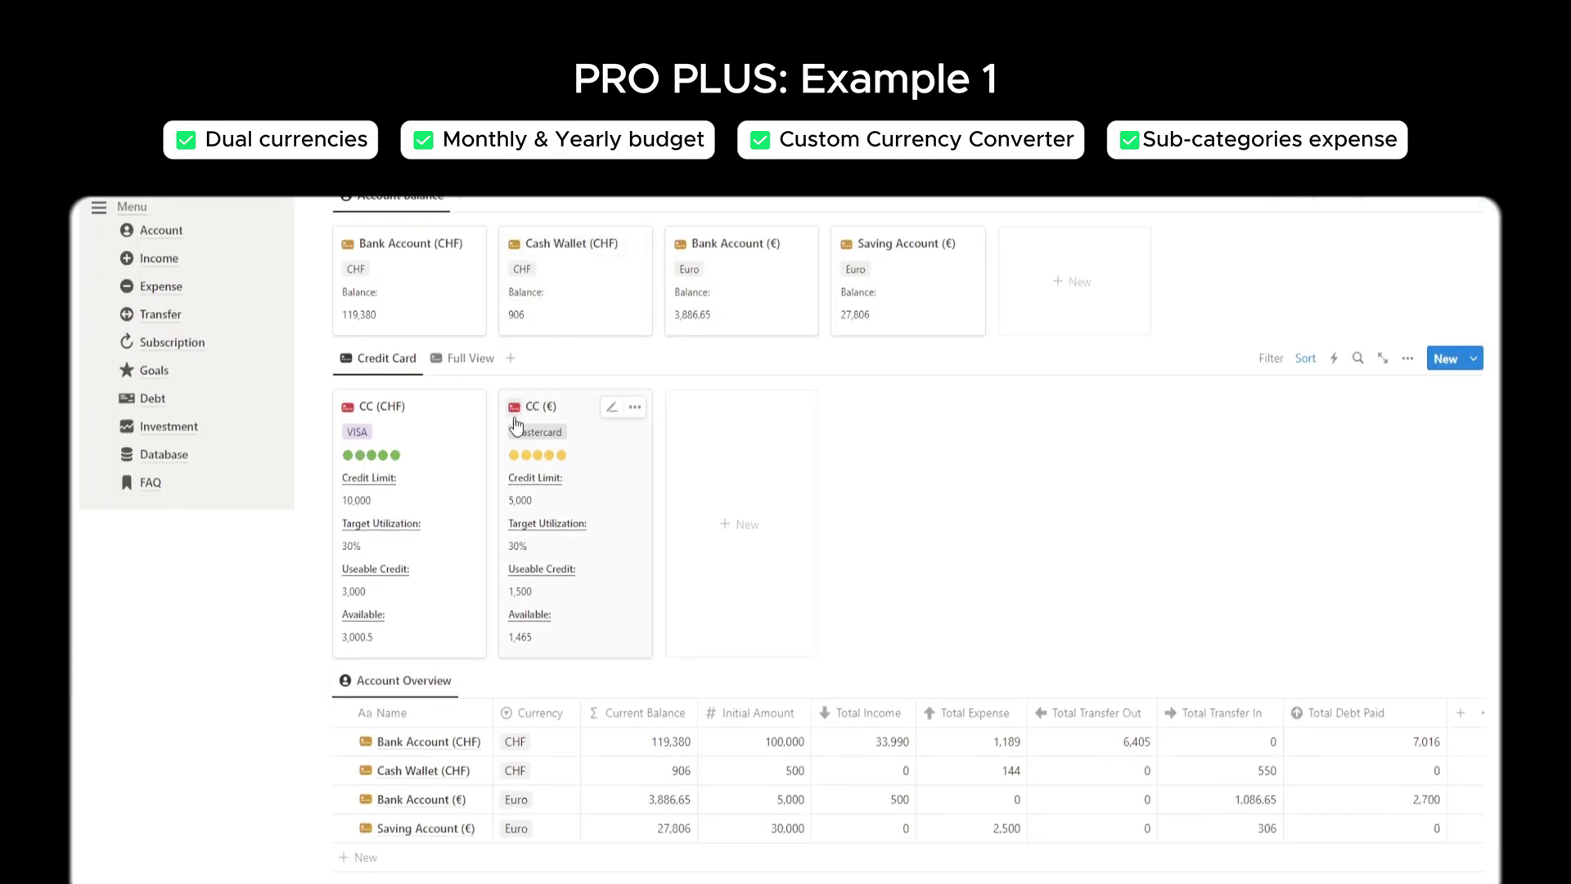
pyautogui.scroll(3, 515, 426)
pyautogui.click(463, 534)
pyautogui.click(360, 536)
# Return to the main Pro Plus finance dashboard and scroll through it.
pyautogui.click(127, 391)
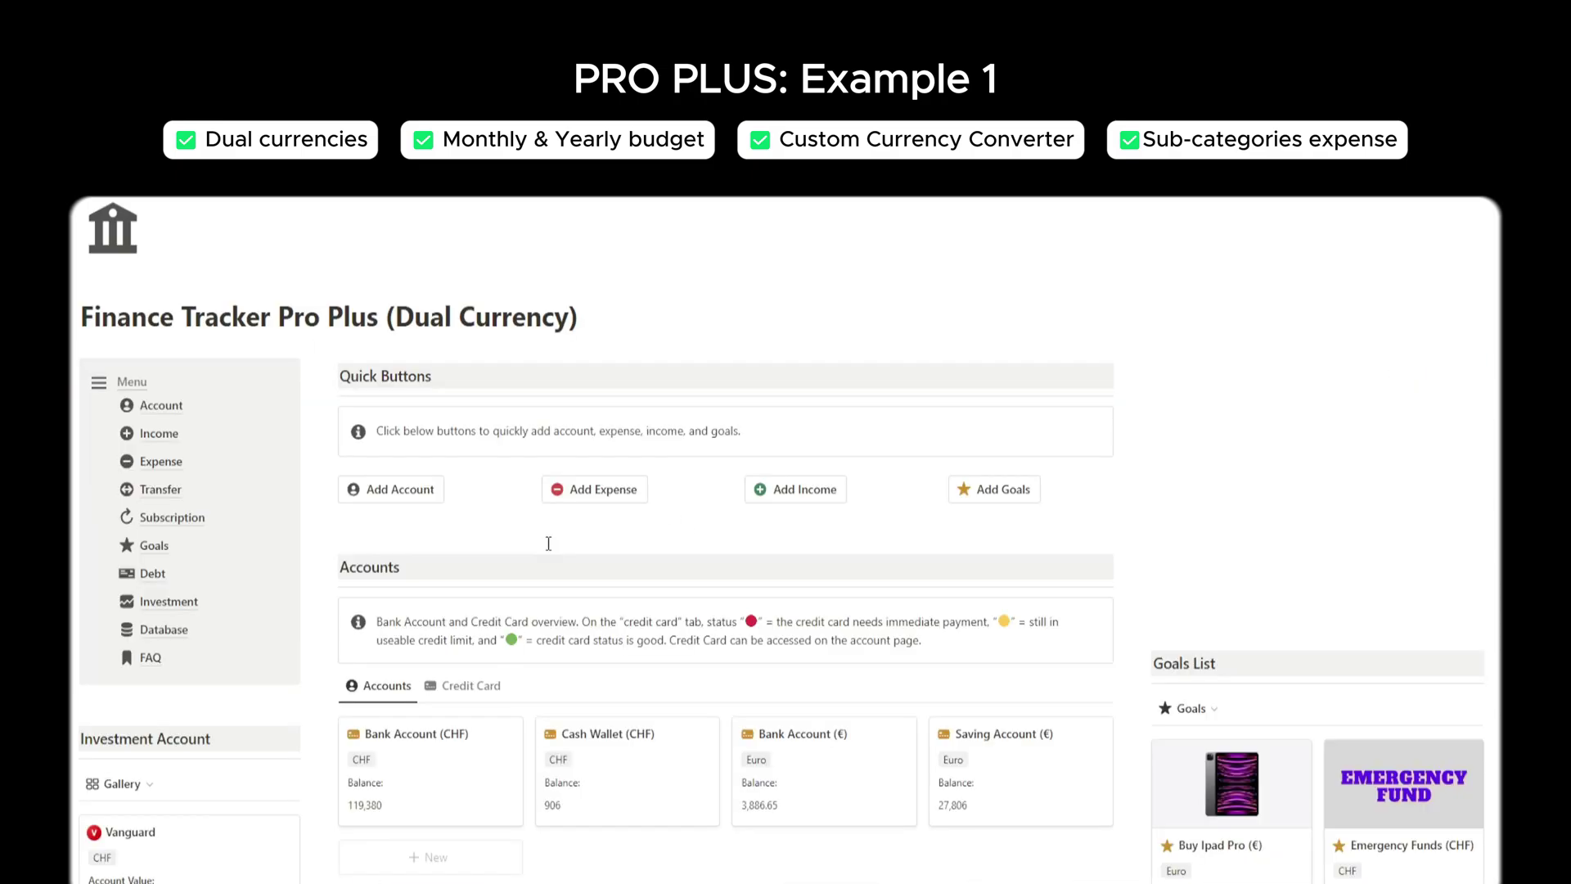
pyautogui.scroll(-2, 548, 544)
pyautogui.scroll(1, 1317, 459)
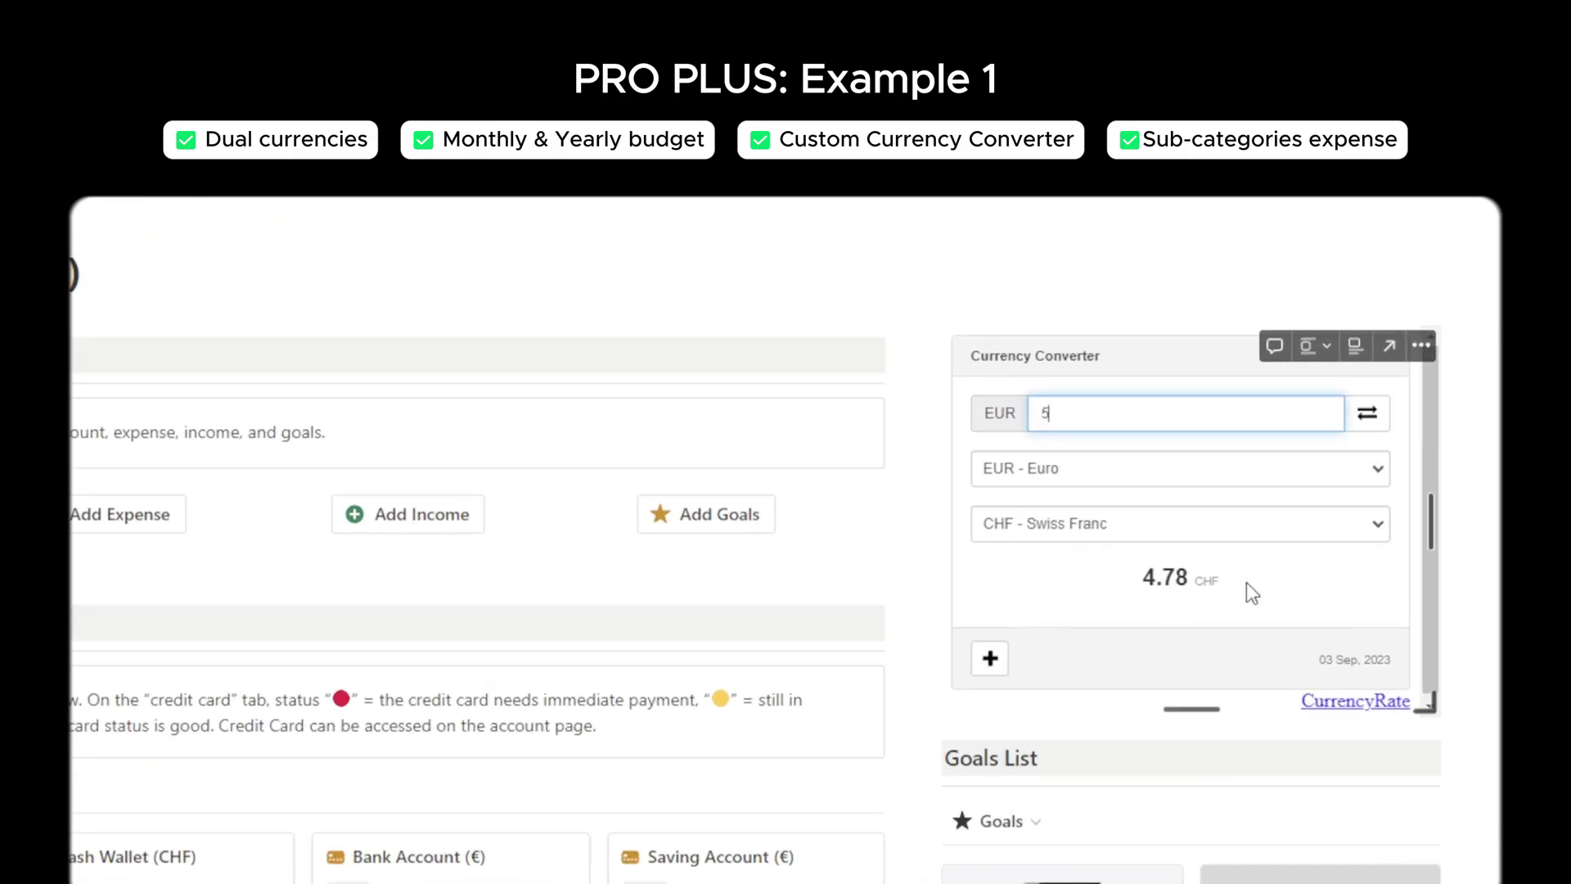
pyautogui.scroll(-10, 797, 491)
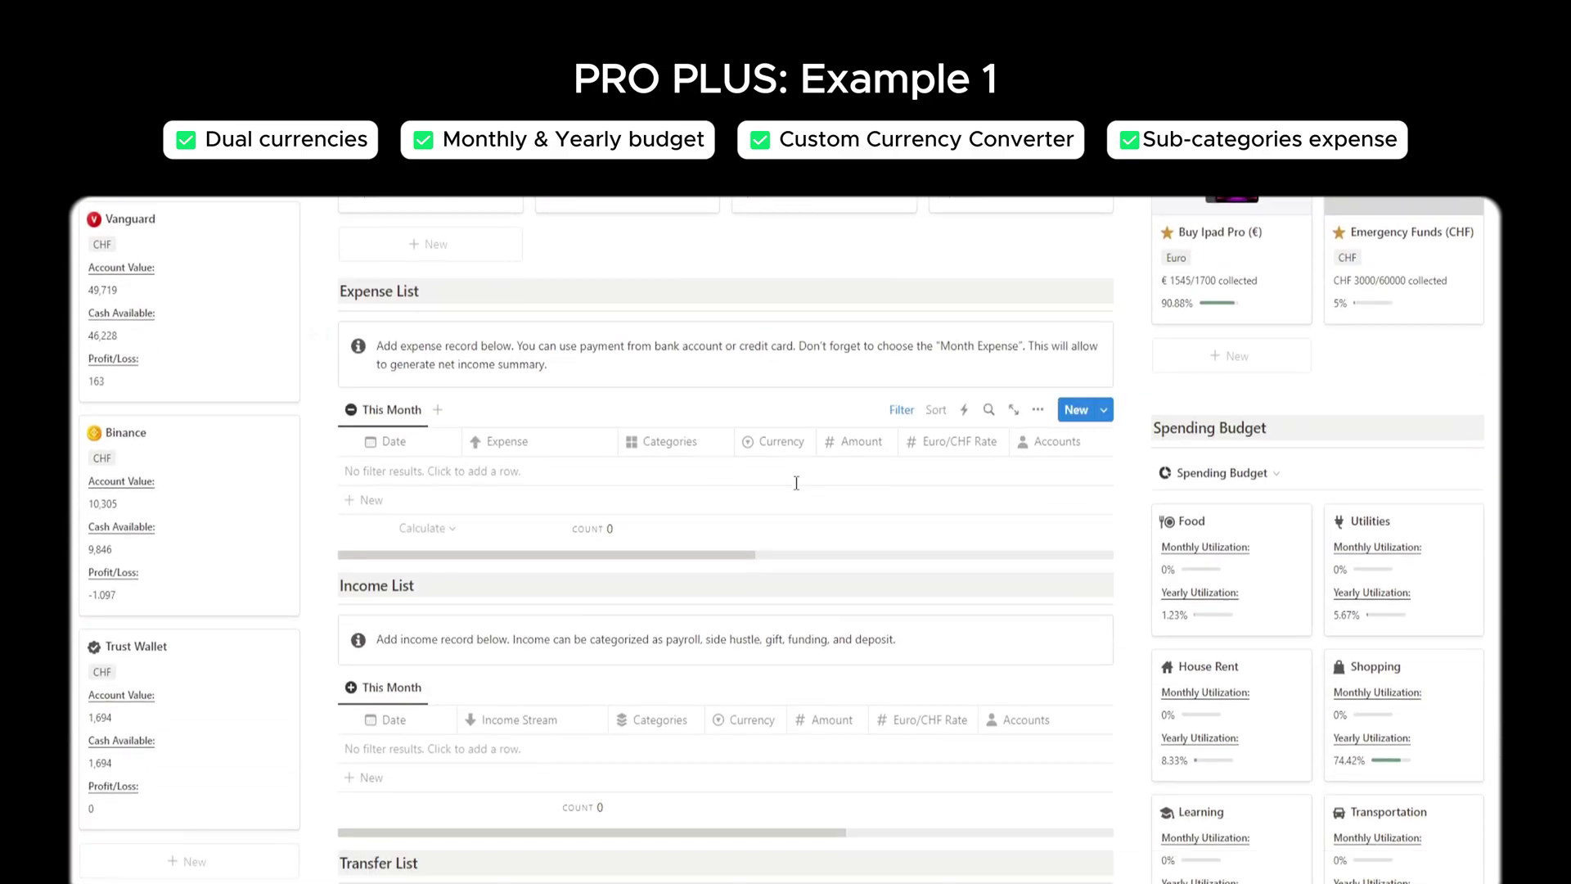
pyautogui.scroll(-8, 797, 491)
pyautogui.scroll(10, 798, 491)
pyautogui.scroll(10, 796, 485)
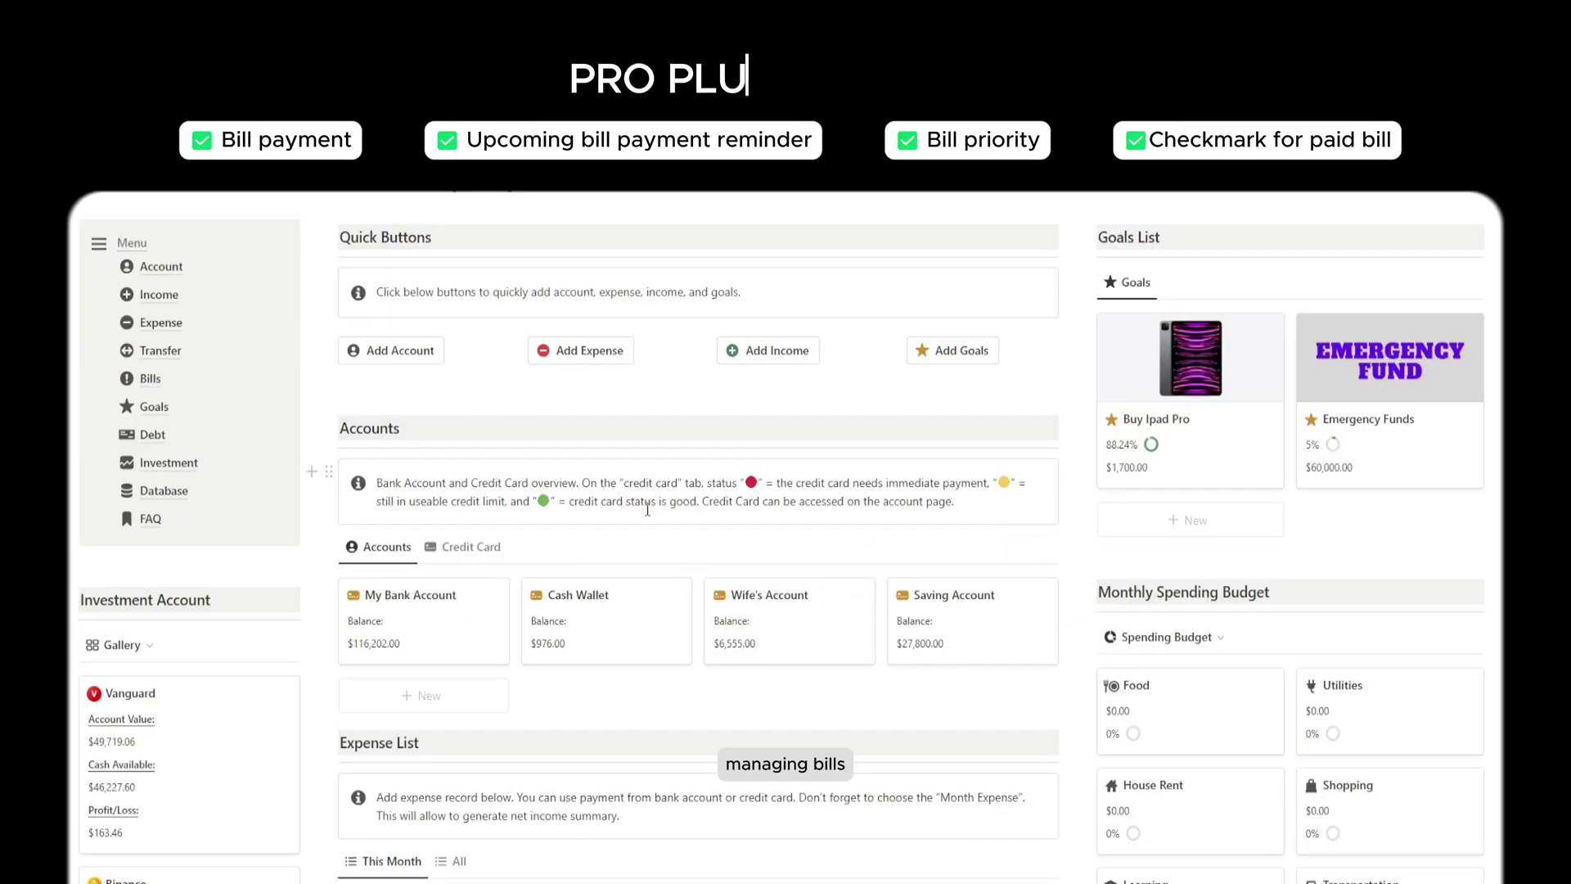
# Open the Bills page and scroll to the Bills table showing paid status and priority.
pyautogui.scroll(-2, 647, 509)
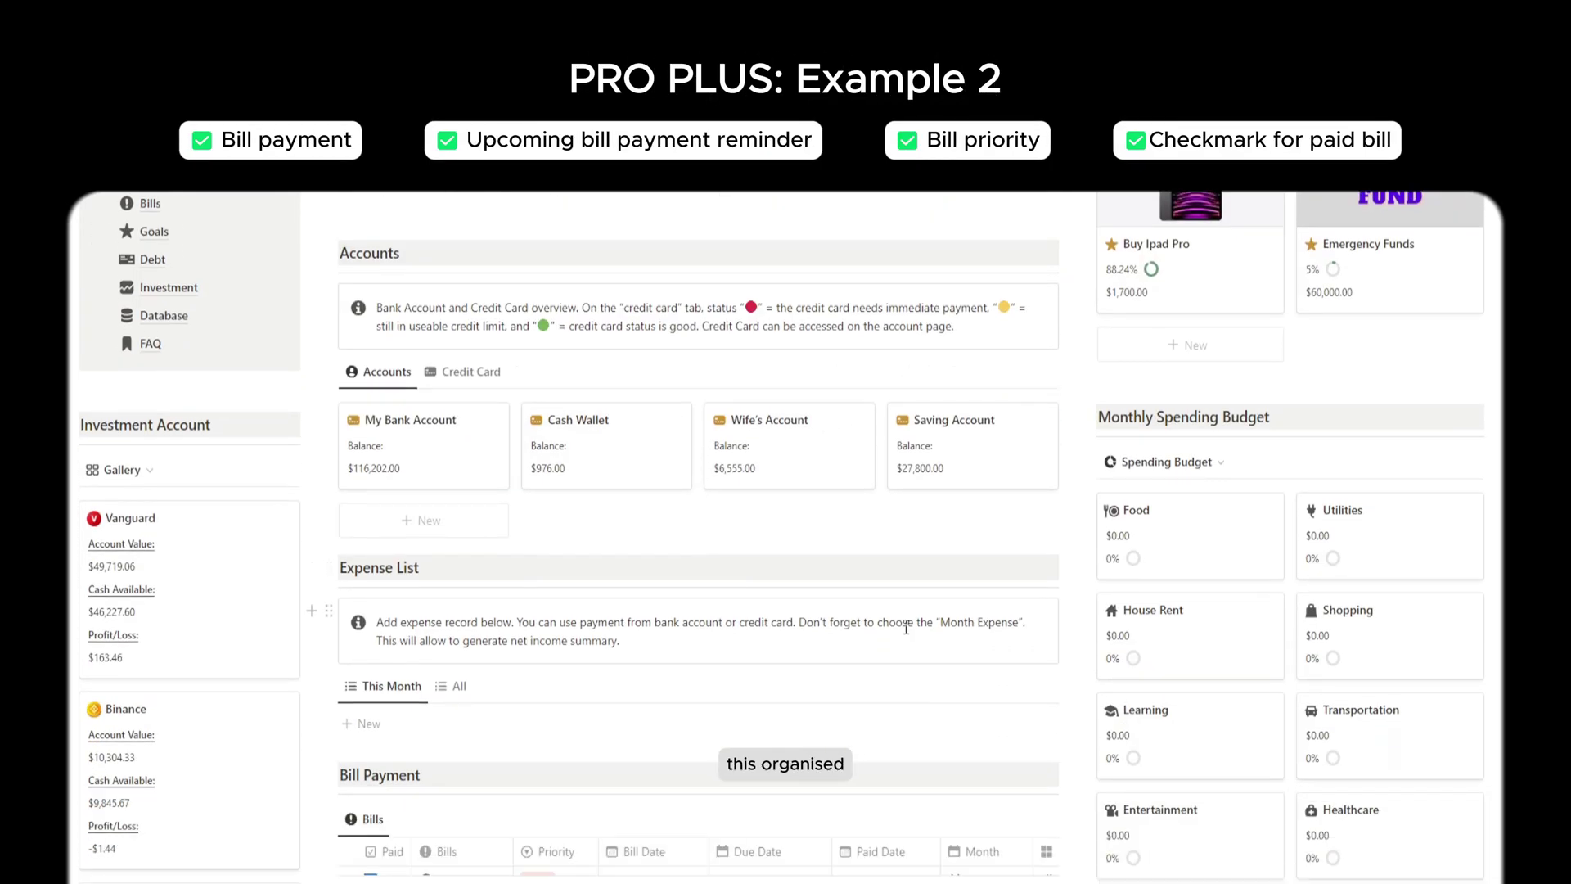
pyautogui.scroll(2, 906, 629)
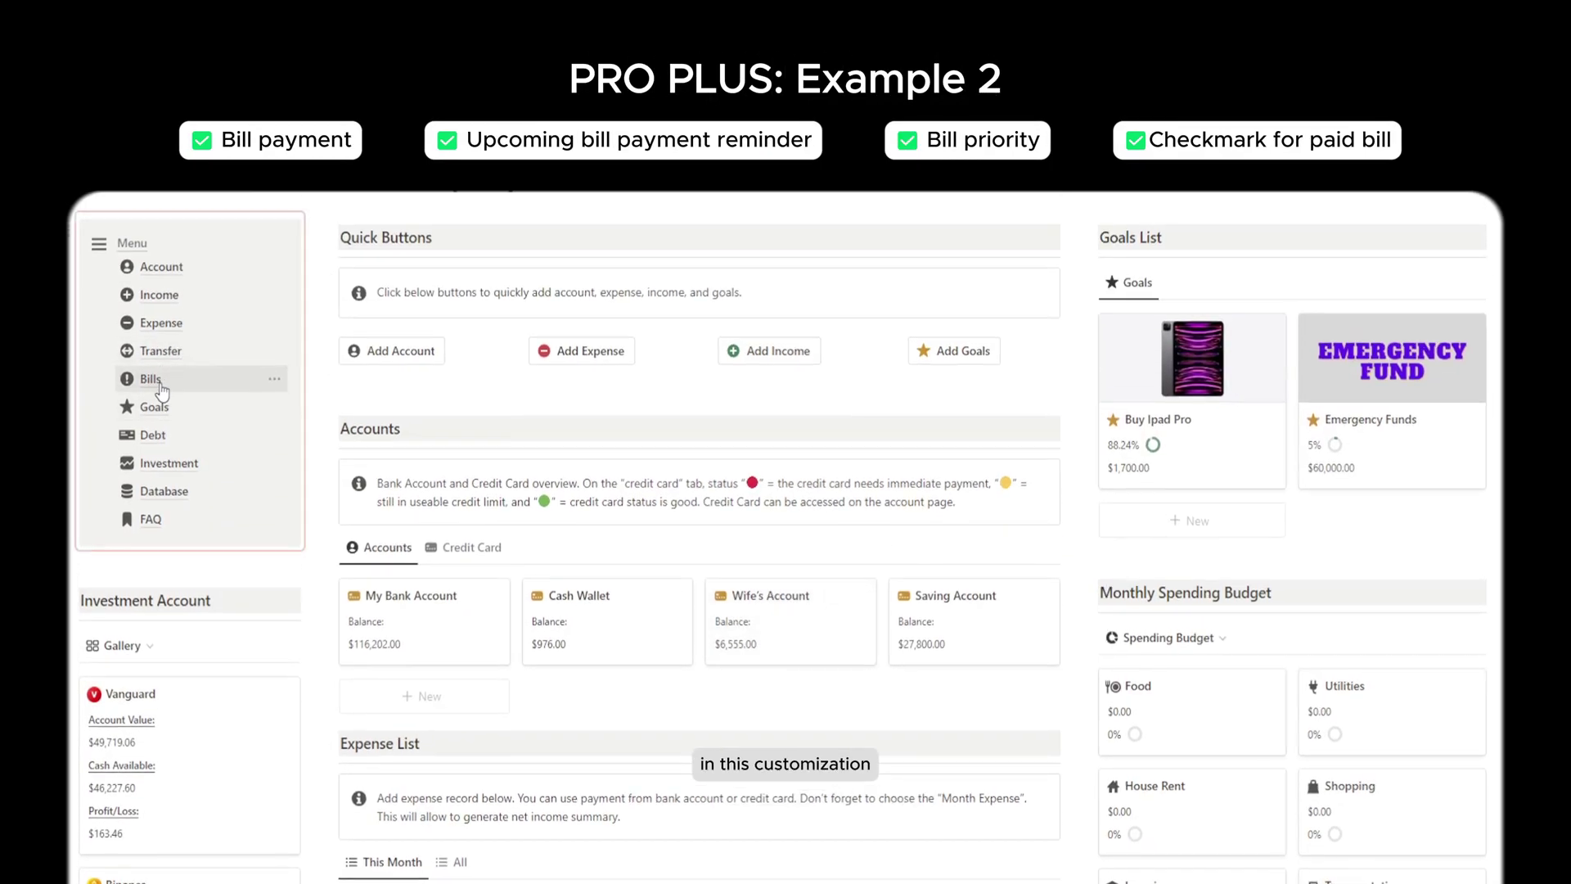
pyautogui.click(154, 379)
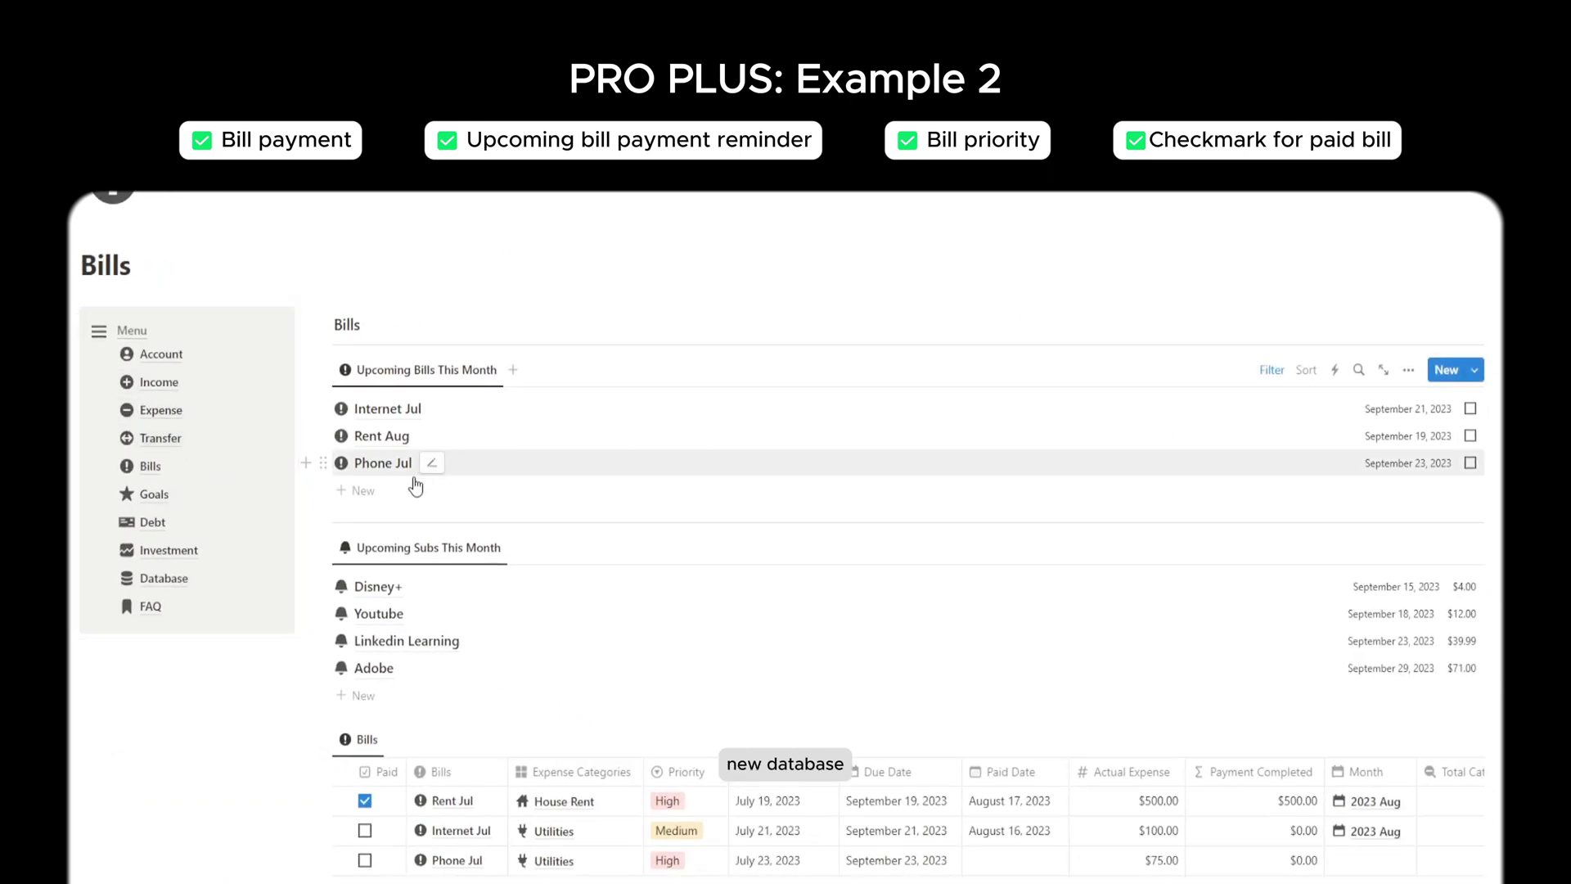
pyautogui.scroll(-1, 1375, 480)
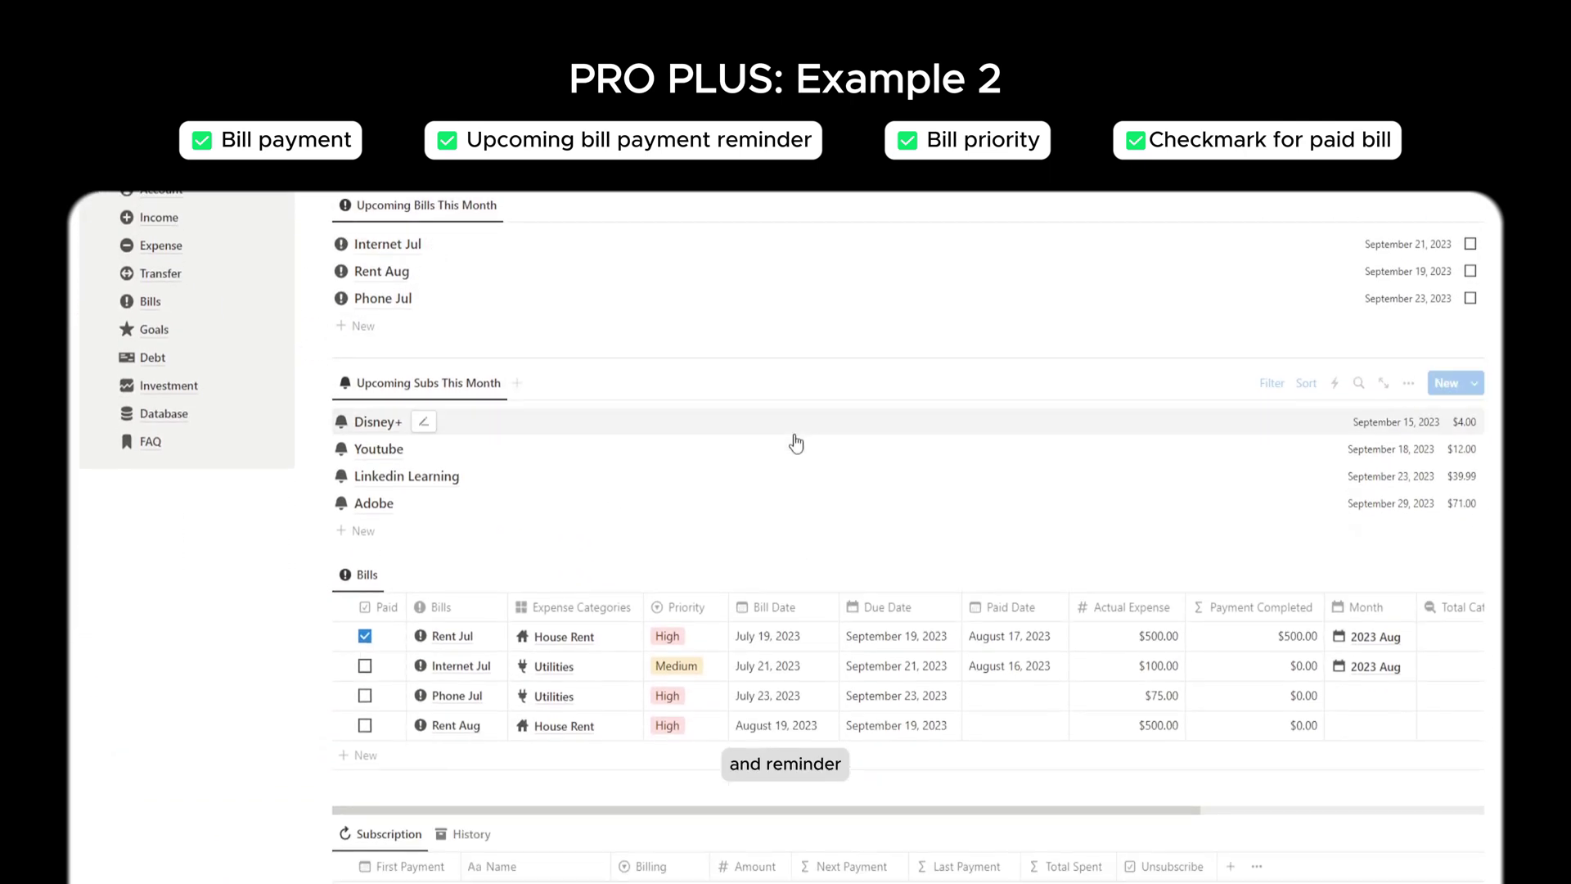
pyautogui.scroll(-1, 797, 443)
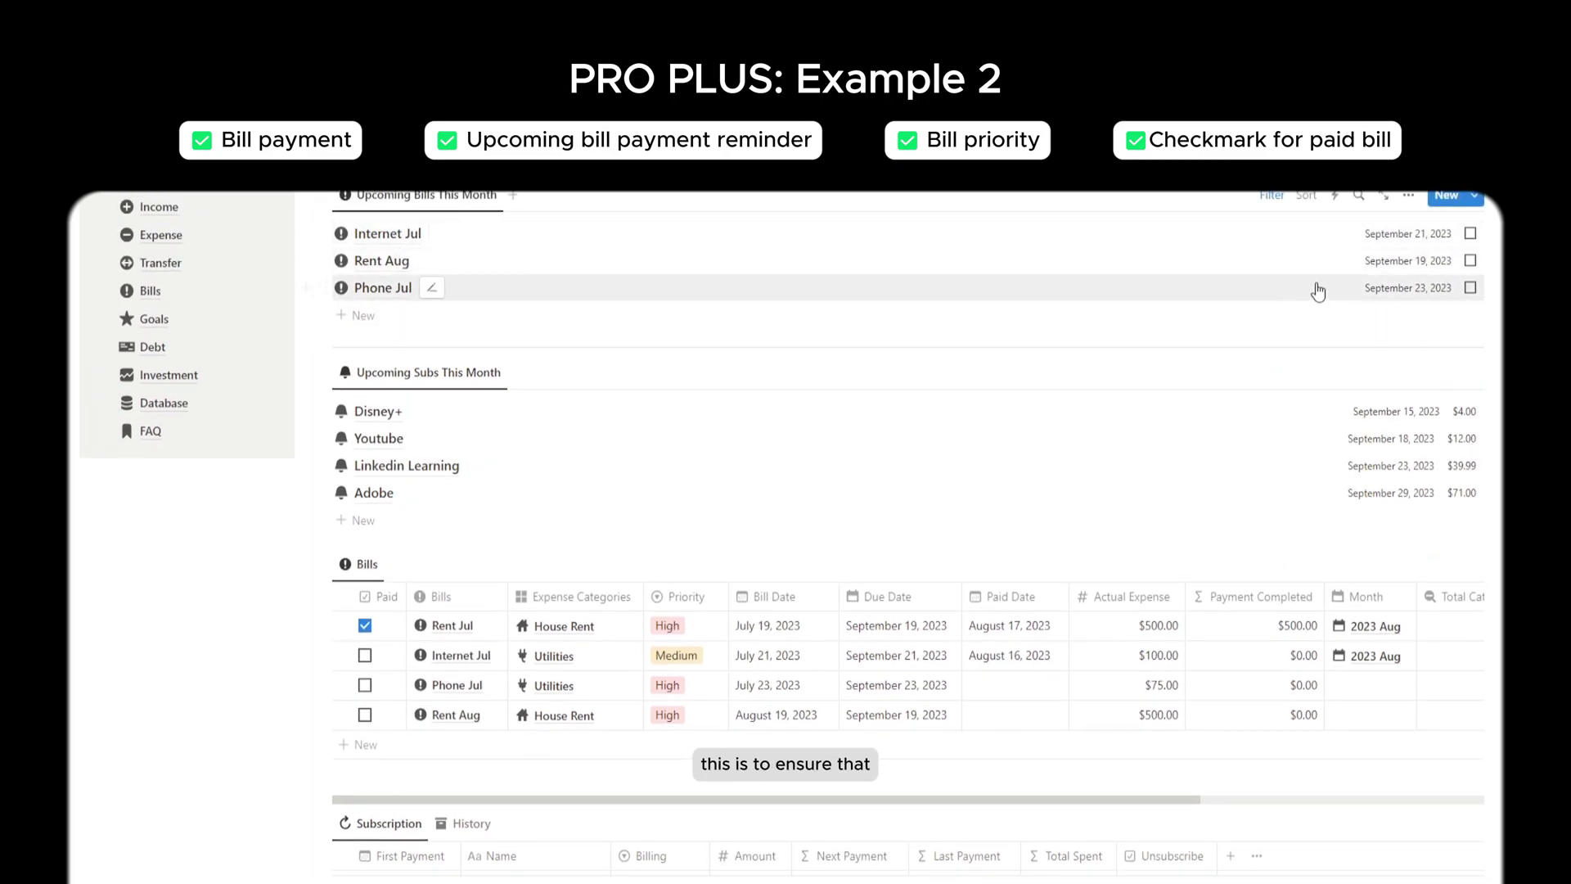
pyautogui.scroll(-2, 900, 491)
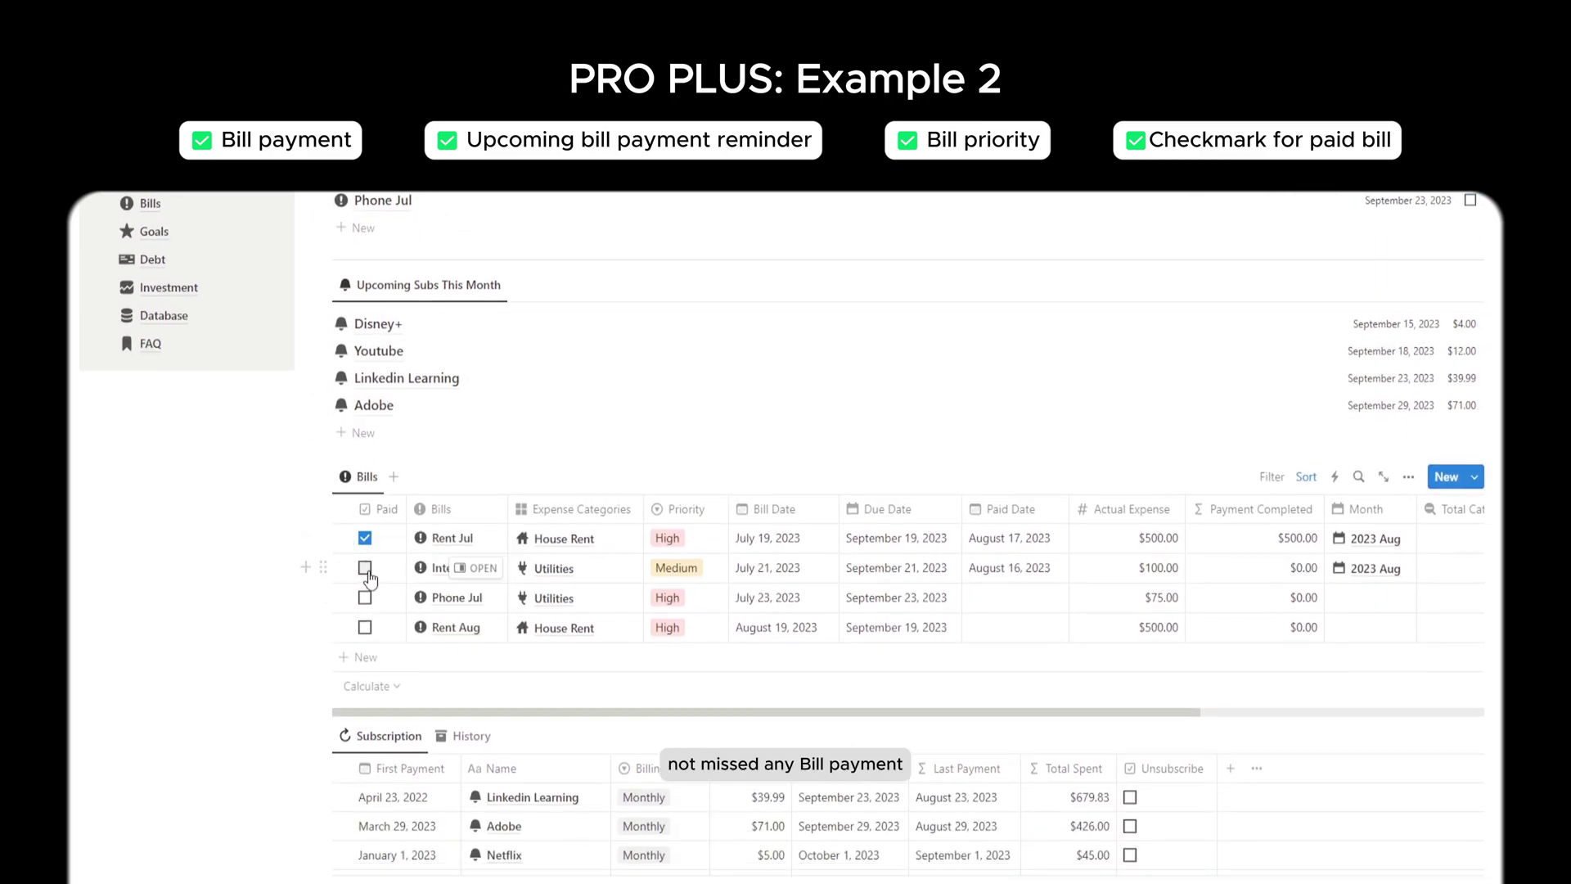